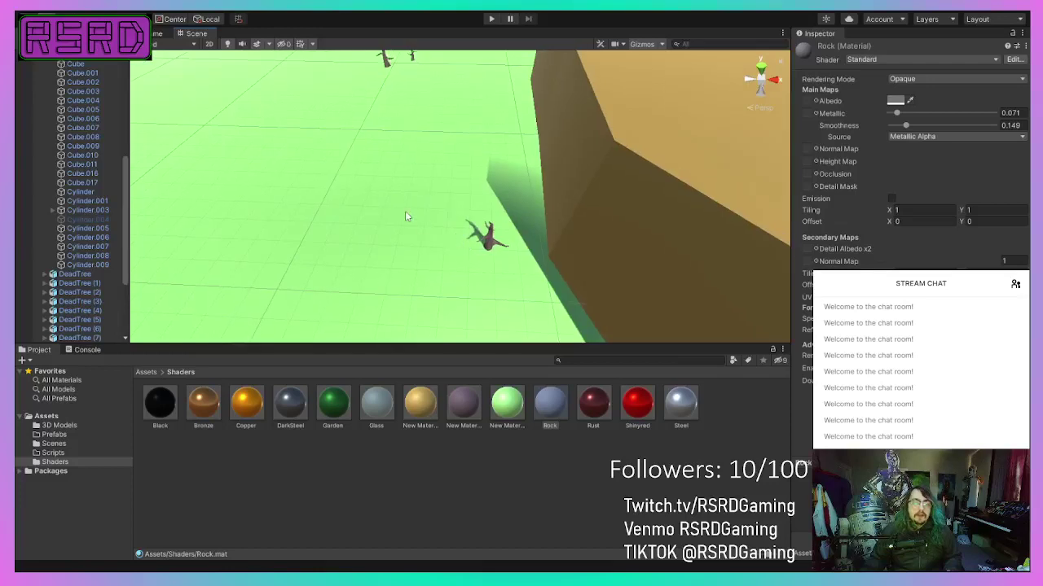
Step: Examine the level around the cave, including its interior with the hanging lamps and table
{"action": "right_click_drag", "start_coordinate": [405, 214], "coordinate": [787, 132]}
{"action": "scroll", "coordinate": [642, 150], "scroll_direction": "up", "scroll_amount": 3}
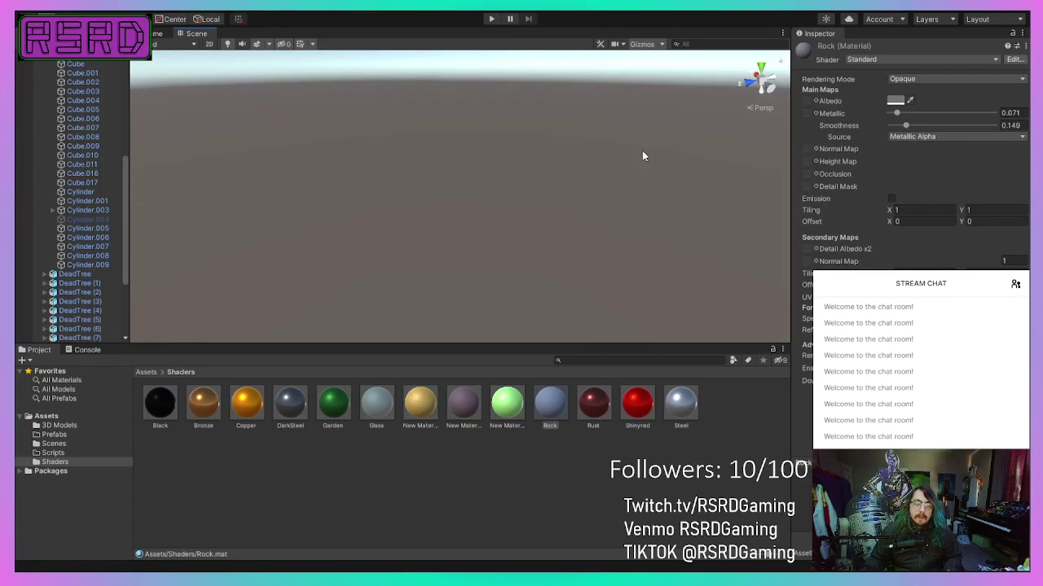
{"action": "scroll", "coordinate": [649, 148], "scroll_direction": "down", "scroll_amount": 3}
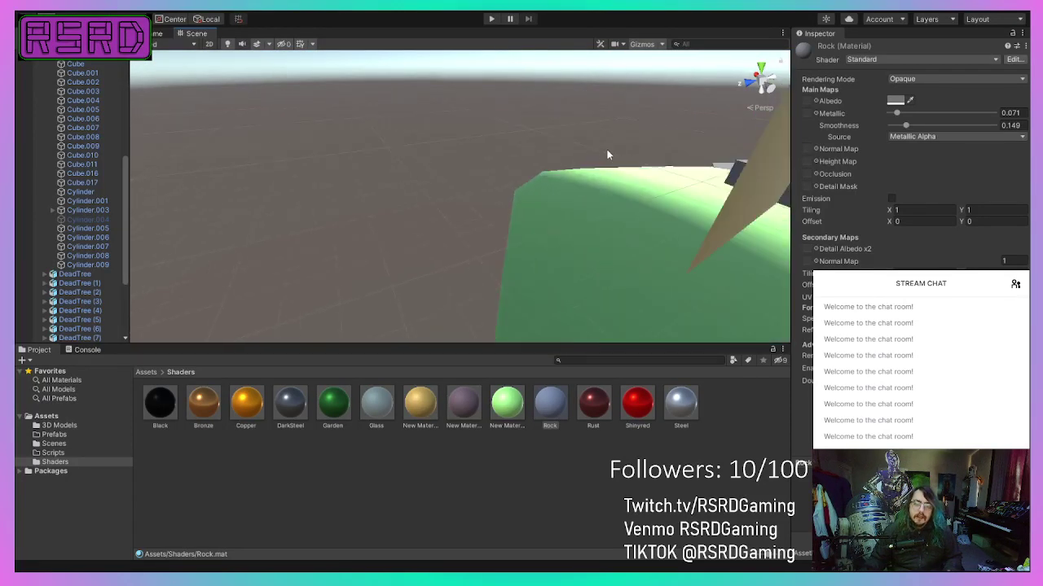
{"action": "middle_click_drag", "start_coordinate": [607, 155], "coordinate": [452, 202]}
{"action": "scroll", "coordinate": [452, 202], "scroll_direction": "up", "scroll_amount": 1}
{"action": "right_click_drag", "start_coordinate": [460, 197], "coordinate": [594, 143]}
{"action": "scroll", "coordinate": [375, 262], "scroll_direction": "up", "scroll_amount": 2}
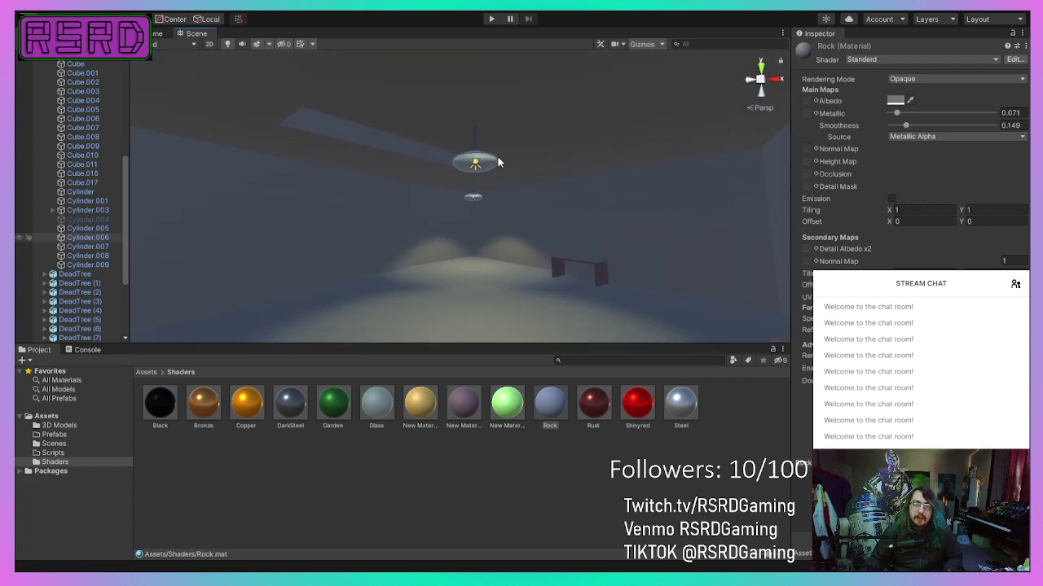
{"action": "right_click_drag", "start_coordinate": [499, 163], "coordinate": [283, 121]}
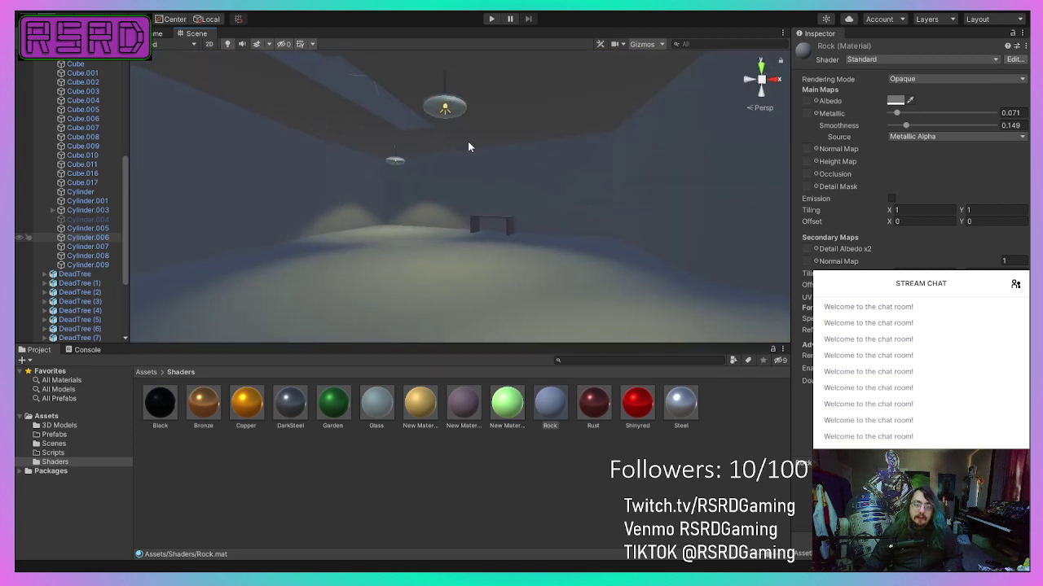
{"action": "middle_click_drag", "start_coordinate": [237, 113], "coordinate": [386, 145]}
{"action": "right_click_drag", "start_coordinate": [386, 145], "coordinate": [714, 381]}
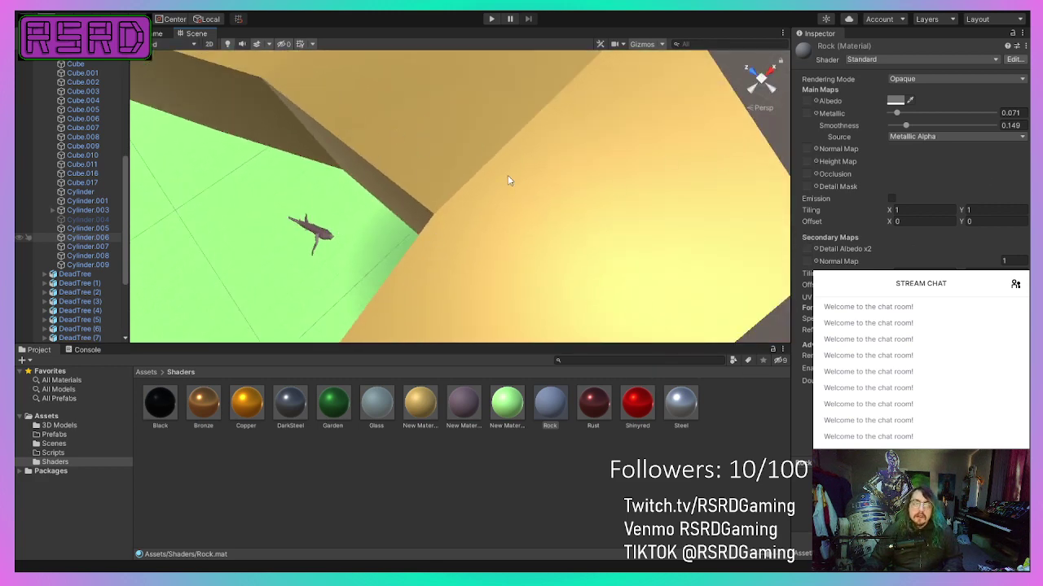
Step: Survey the map's terrain, houses, dark silos and windmill
{"action": "right_click_drag", "start_coordinate": [507, 176], "coordinate": [163, 52]}
{"action": "scroll", "coordinate": [393, 229], "scroll_direction": "up", "scroll_amount": 6}
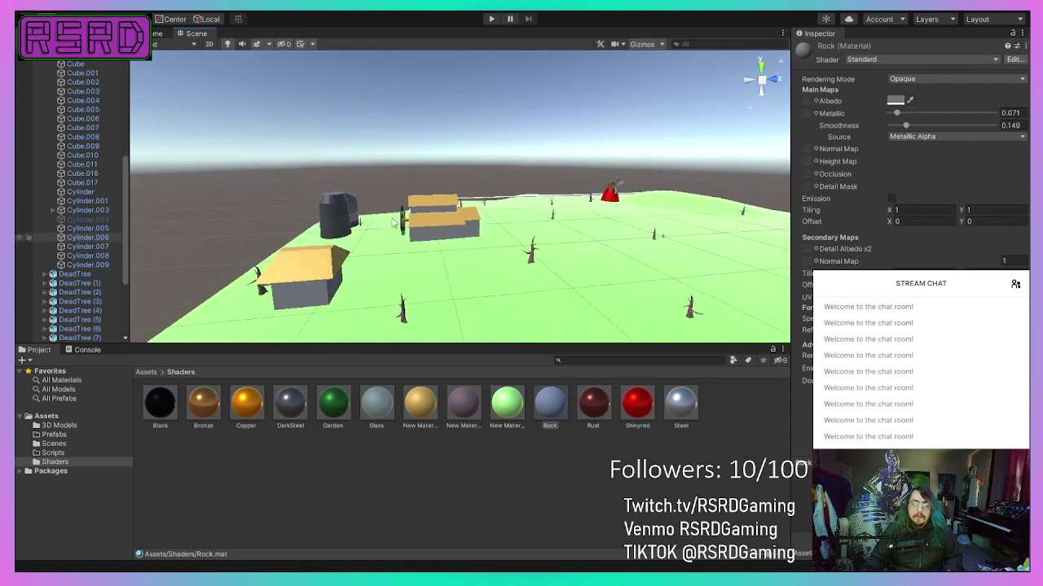
{"action": "right_click_drag", "start_coordinate": [567, 240], "coordinate": [342, 286]}
{"action": "middle_click_drag", "start_coordinate": [490, 261], "coordinate": [454, 239]}
{"action": "right_click_drag", "start_coordinate": [454, 239], "coordinate": [610, 154]}
{"action": "right_click_drag", "start_coordinate": [477, 218], "coordinate": [233, 209]}
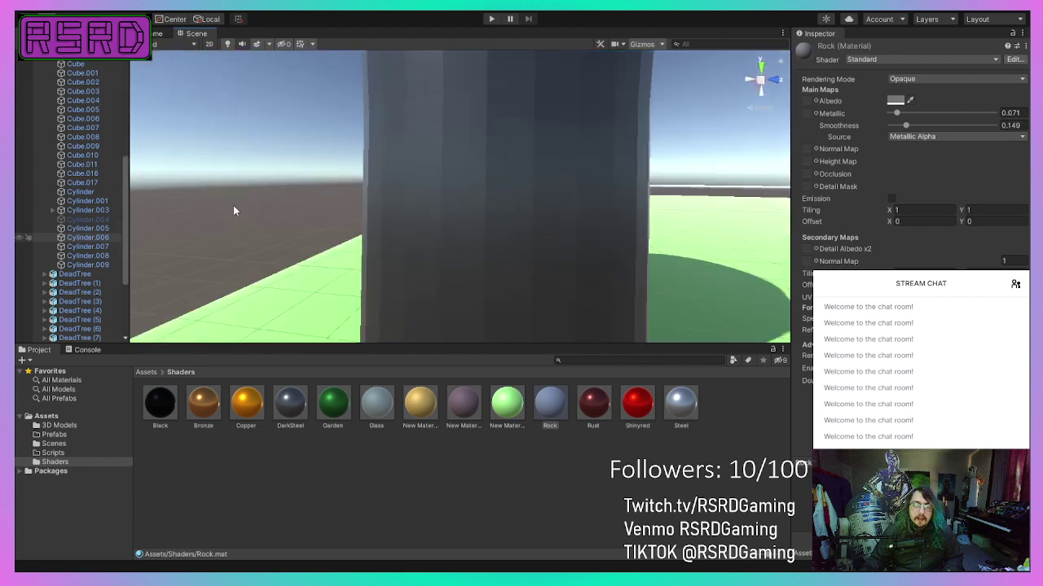
{"action": "middle_click_drag", "start_coordinate": [495, 208], "coordinate": [419, 245]}
{"action": "right_click_drag", "start_coordinate": [418, 245], "coordinate": [443, 275]}
{"action": "scroll", "coordinate": [424, 245], "scroll_direction": "up", "scroll_amount": 7}
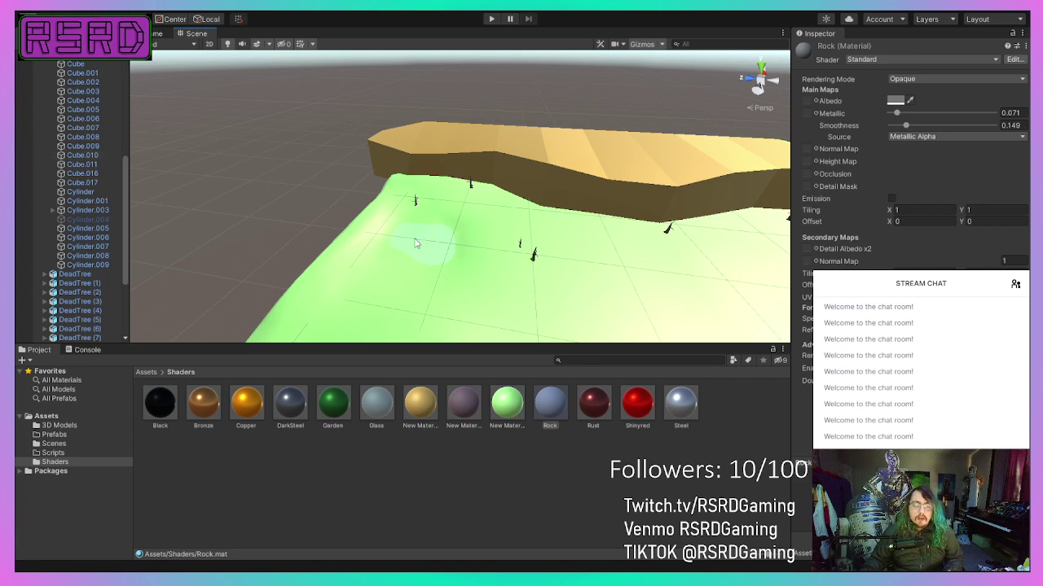
Step: Adjust the height of the pond surface, Cube.006 in Map1, to a Y position of -0.09
{"action": "key", "text": "f"}
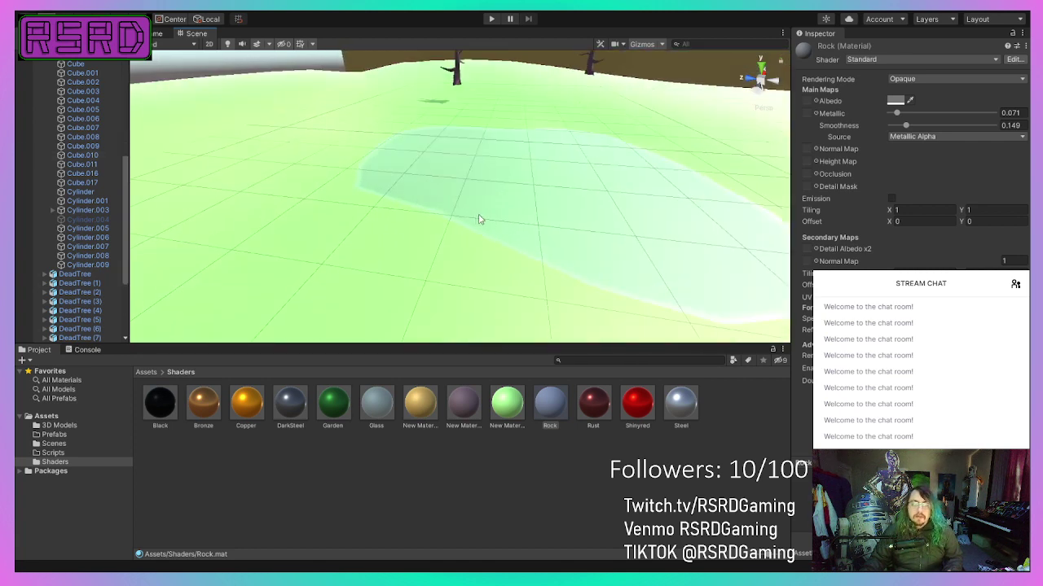
{"action": "middle_click_drag", "start_coordinate": [473, 221], "coordinate": [368, 207]}
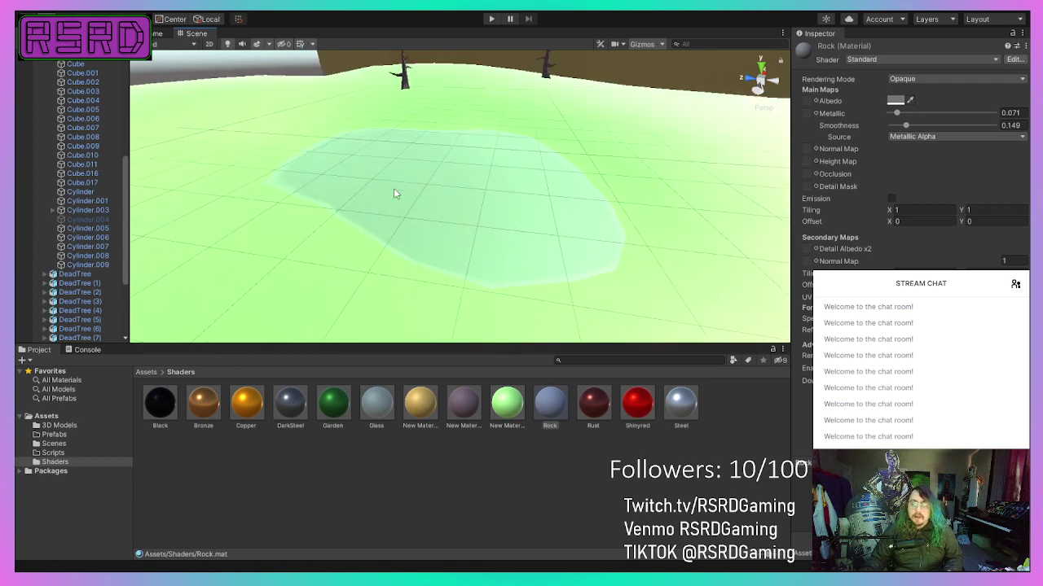
{"action": "left_click", "coordinate": [500, 213]}
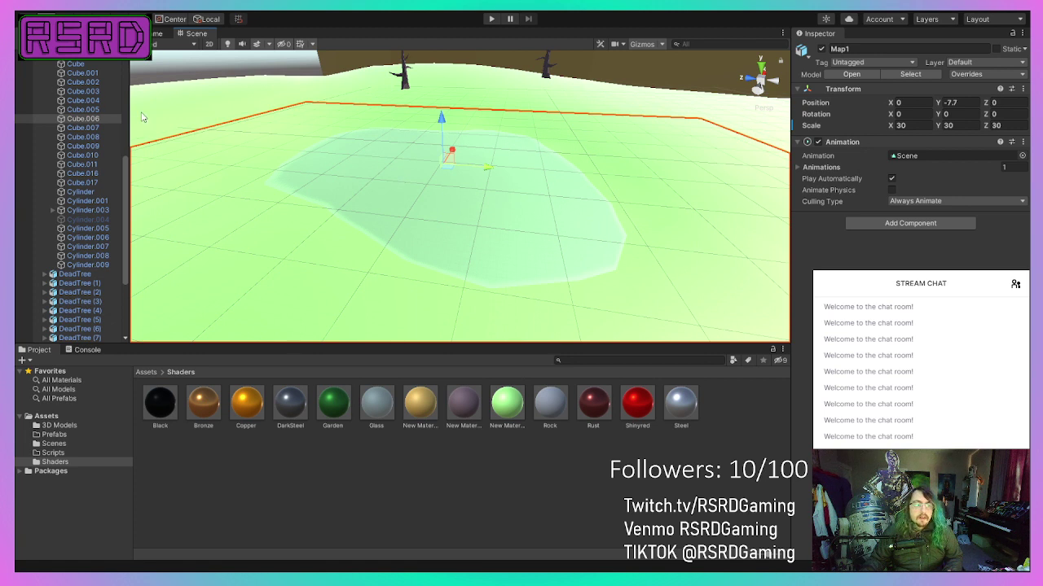
{"action": "left_click", "coordinate": [93, 118]}
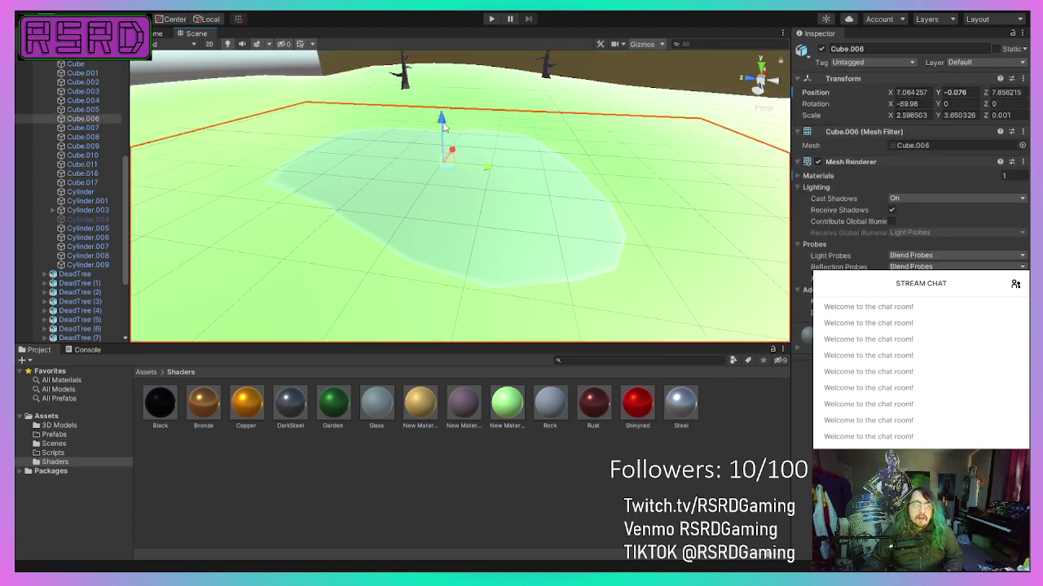
{"action": "mouse_move", "coordinate": [442, 120]}
{"action": "left_mouse_down"}
{"action": "mouse_move", "coordinate": [442, 139]}
{"action": "mouse_move", "coordinate": [443, 114]}
{"action": "left_mouse_up"}
{"action": "scroll", "coordinate": [424, 168], "scroll_direction": "down", "scroll_amount": 5}
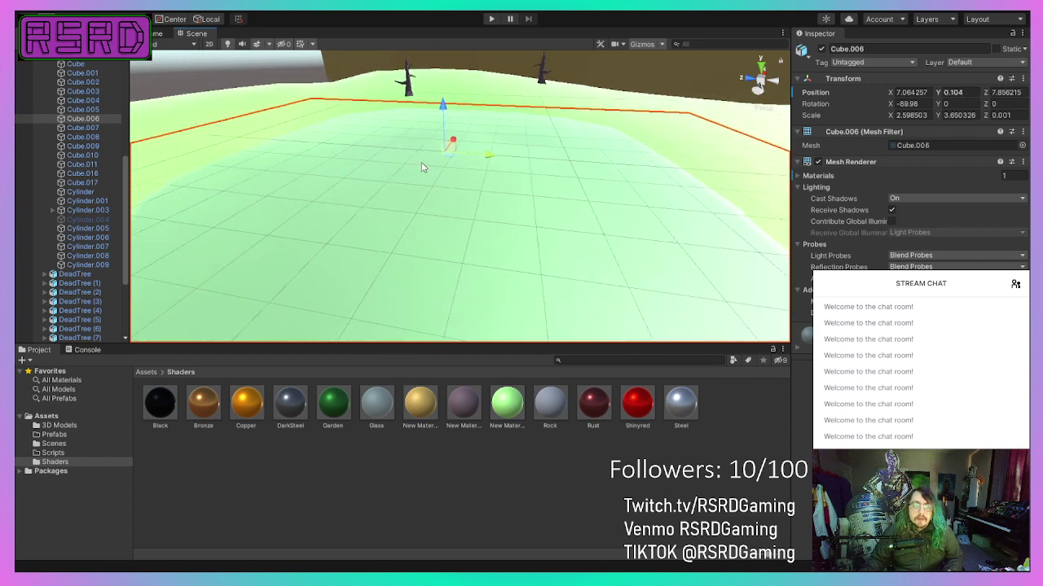
{"action": "right_click_drag", "start_coordinate": [549, 215], "coordinate": [569, 244]}
{"action": "left_click_drag", "start_coordinate": [569, 245], "coordinate": [449, 216], "text": "alt"}
{"action": "middle_click_drag", "start_coordinate": [448, 211], "coordinate": [478, 364]}
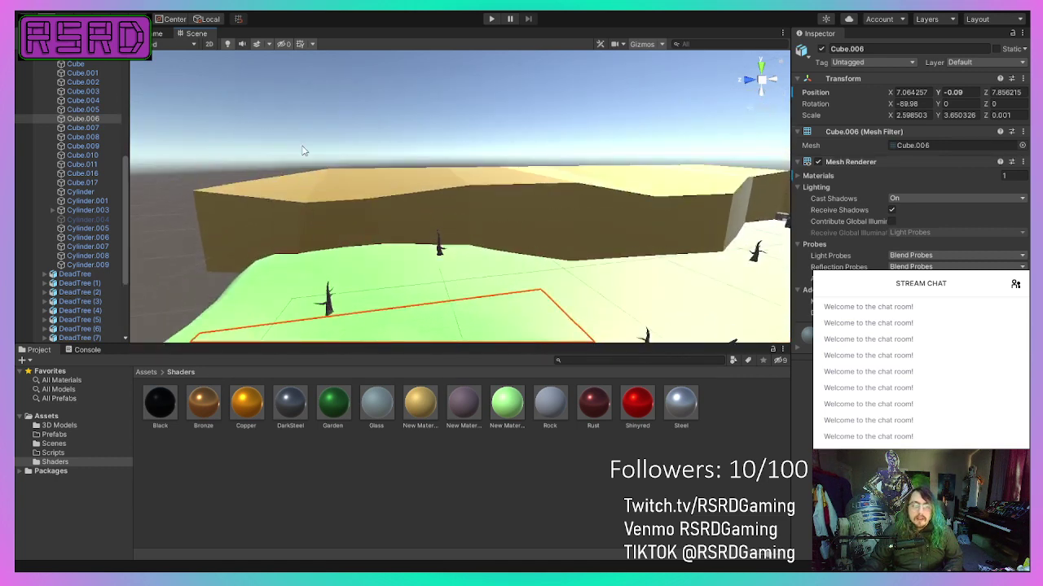
Step: Examine the rest of the map, including the cliff, the mill building with its water wheel, and the silos
{"action": "right_click_drag", "start_coordinate": [312, 151], "coordinate": [778, 205]}
{"action": "middle_click_drag", "start_coordinate": [464, 201], "coordinate": [407, 323]}
{"action": "right_click_drag", "start_coordinate": [389, 71], "coordinate": [715, 309]}
{"action": "middle_click_drag", "start_coordinate": [540, 221], "coordinate": [777, 147]}
{"action": "middle_click_drag", "start_coordinate": [302, 333], "coordinate": [440, 221]}
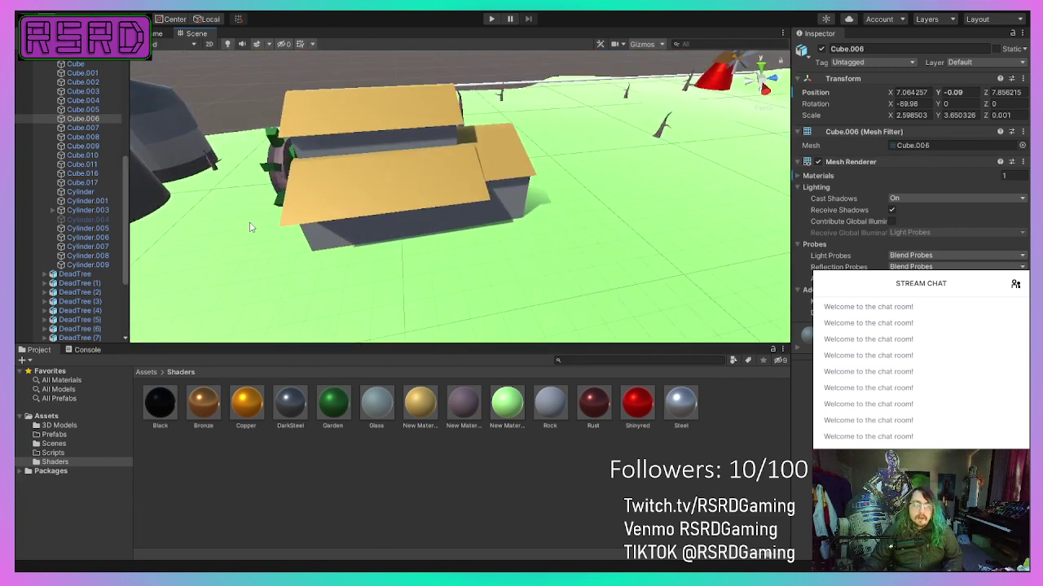
{"action": "right_click_drag", "start_coordinate": [352, 208], "coordinate": [550, 141]}
{"action": "middle_click_drag", "start_coordinate": [539, 144], "coordinate": [887, 11]}
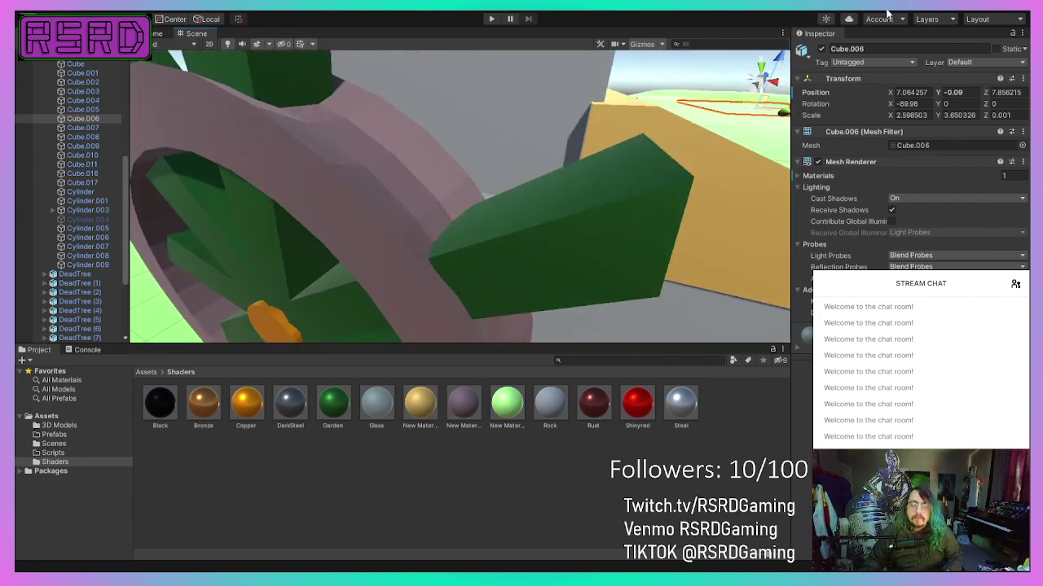
{"action": "right_click_drag", "start_coordinate": [721, 57], "coordinate": [500, 122]}
{"action": "scroll", "coordinate": [504, 199], "scroll_direction": "down", "scroll_amount": 2}
{"action": "scroll", "coordinate": [504, 195], "scroll_direction": "down", "scroll_amount": 5}
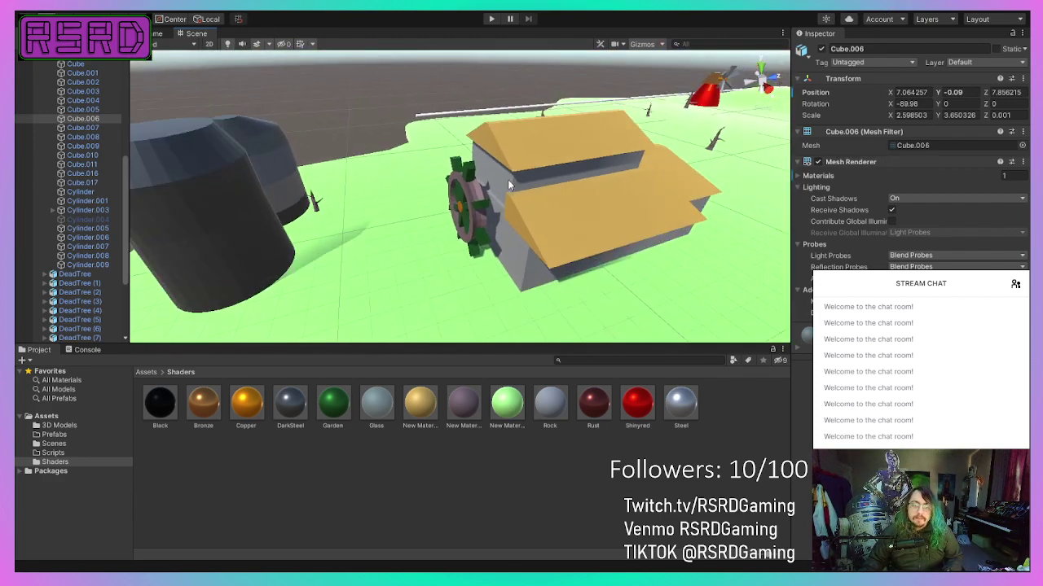
{"action": "middle_click_drag", "start_coordinate": [508, 179], "coordinate": [594, 176]}
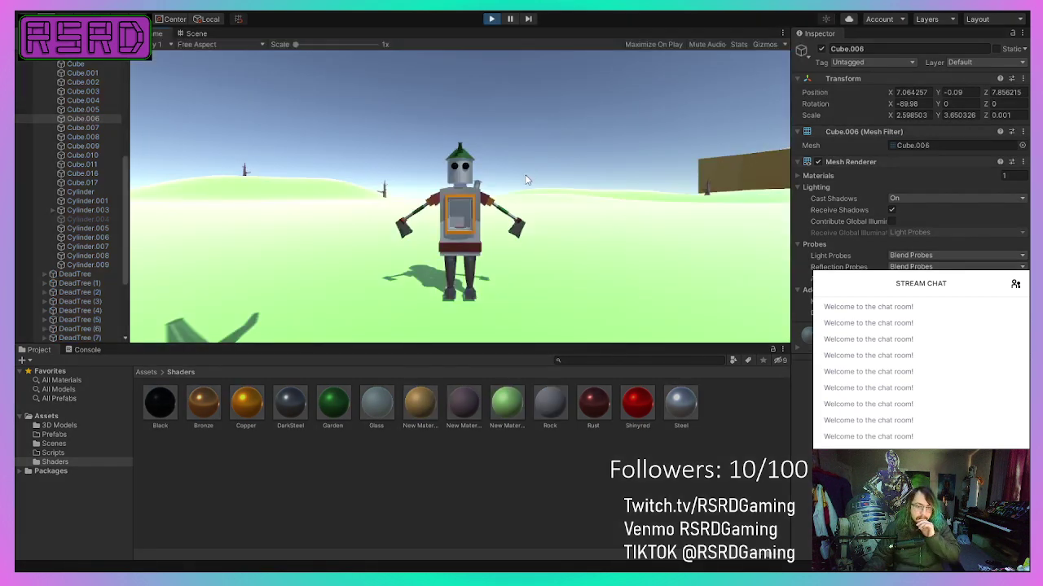
Step: Inspect the running level in the Scene view around the water wheel, cliff and dead trees, and exit play mode
{"action": "left_click", "coordinate": [193, 37]}
{"action": "left_click", "coordinate": [201, 40]}
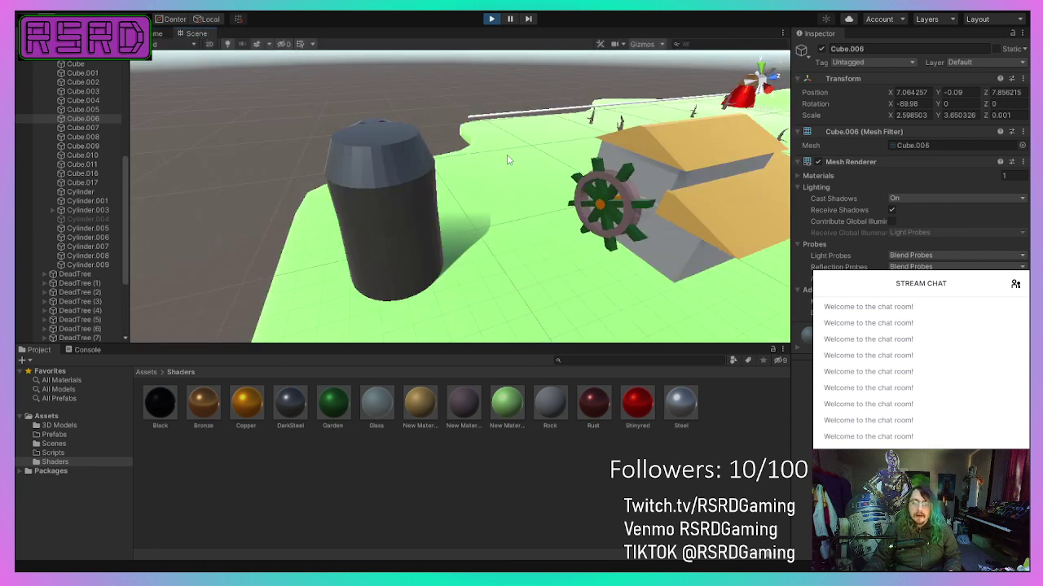
{"action": "right_click_drag", "start_coordinate": [437, 159], "coordinate": [577, 145]}
{"action": "middle_click_drag", "start_coordinate": [491, 213], "coordinate": [443, 256]}
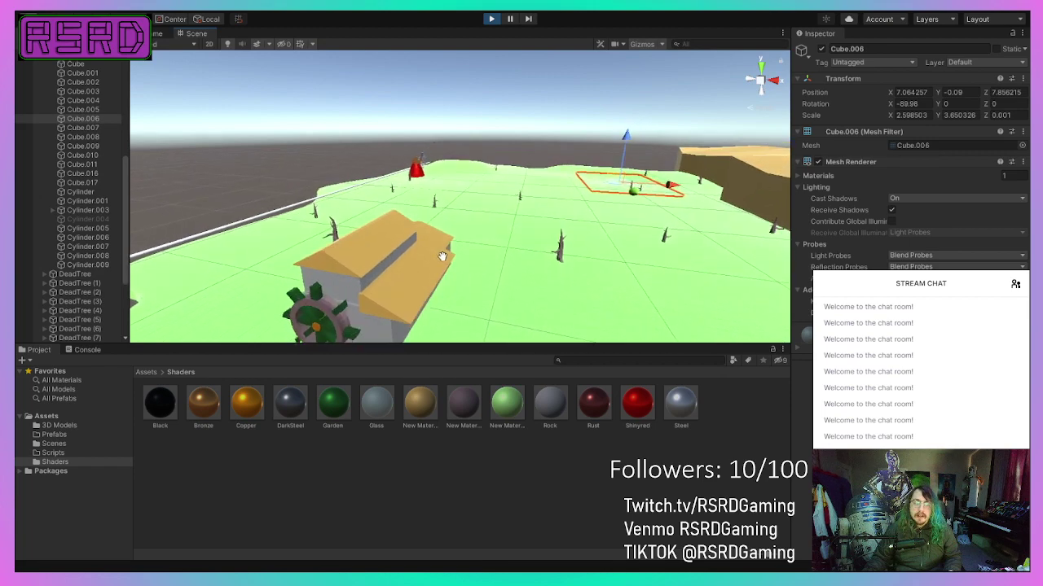
{"action": "right_click_drag", "start_coordinate": [442, 256], "coordinate": [270, 268]}
{"action": "middle_click_drag", "start_coordinate": [461, 269], "coordinate": [293, 195]}
{"action": "right_click_drag", "start_coordinate": [342, 155], "coordinate": [471, 107]}
{"action": "middle_click_drag", "start_coordinate": [404, 169], "coordinate": [630, 105]}
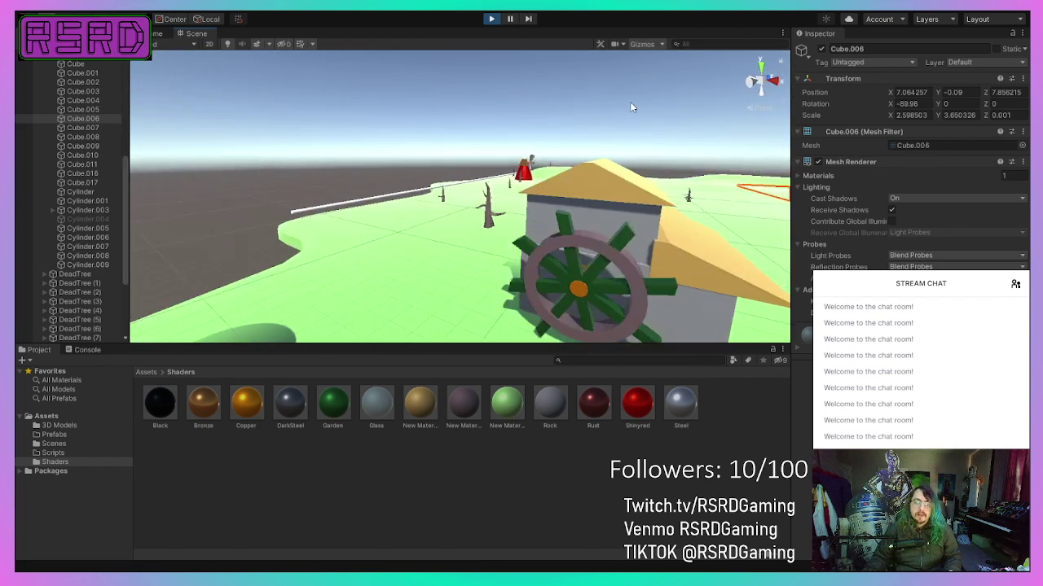
{"action": "right_click_drag", "start_coordinate": [342, 151], "coordinate": [539, 205]}
{"action": "middle_click_drag", "start_coordinate": [539, 206], "coordinate": [733, 254]}
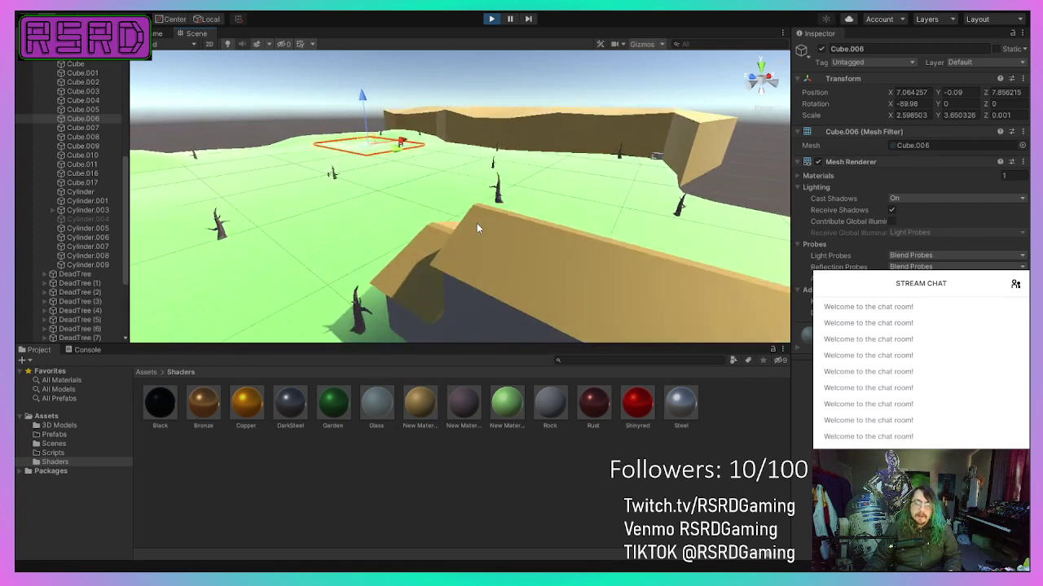
{"action": "right_click_drag", "start_coordinate": [278, 208], "coordinate": [415, 220]}
{"action": "middle_click_drag", "start_coordinate": [342, 224], "coordinate": [642, 175]}
{"action": "right_click_drag", "start_coordinate": [642, 174], "coordinate": [673, 181]}
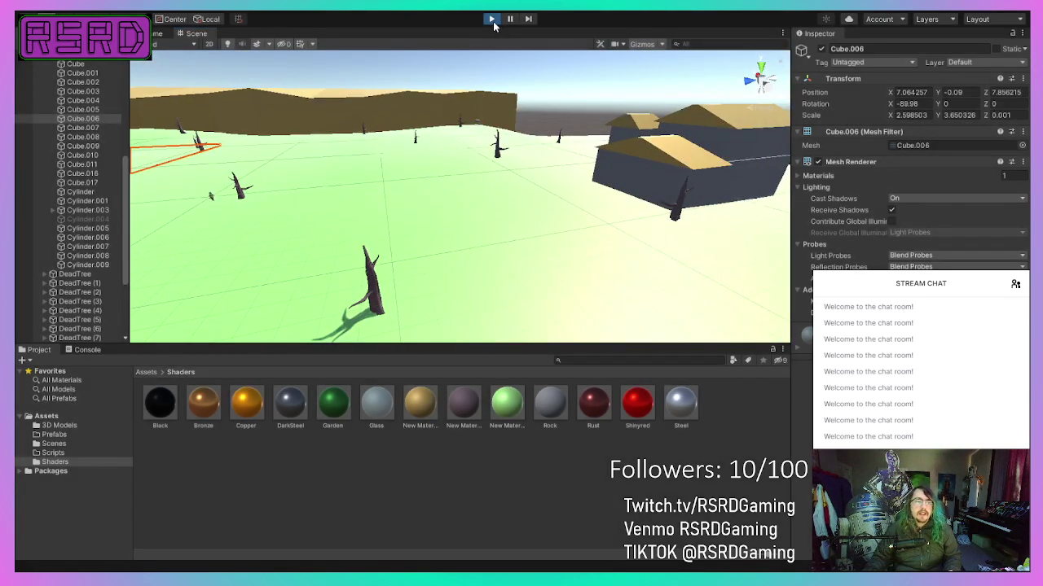
{"action": "key", "text": "ctrl+p"}
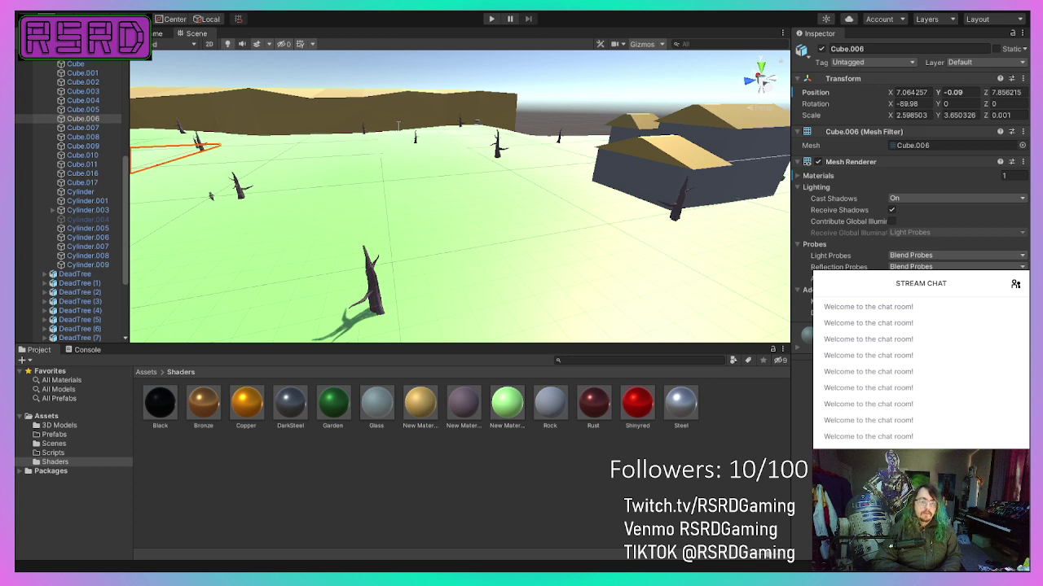
{"action": "key", "text": "ctrl+z"}
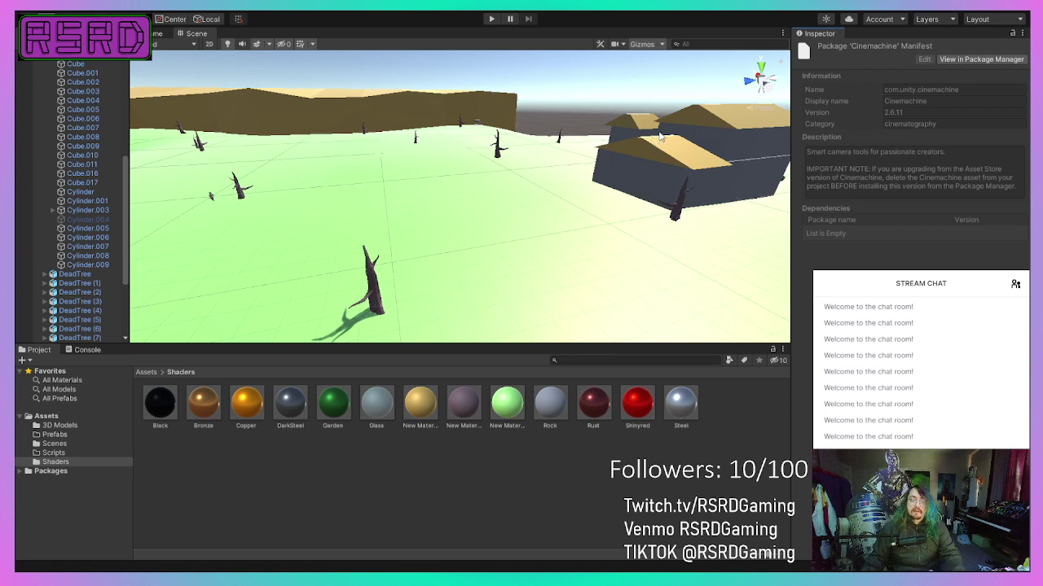
Step: Add a Cinemachine FreeLook camera to the scene
{"action": "right_click_drag", "start_coordinate": [553, 127], "coordinate": [378, 51]}
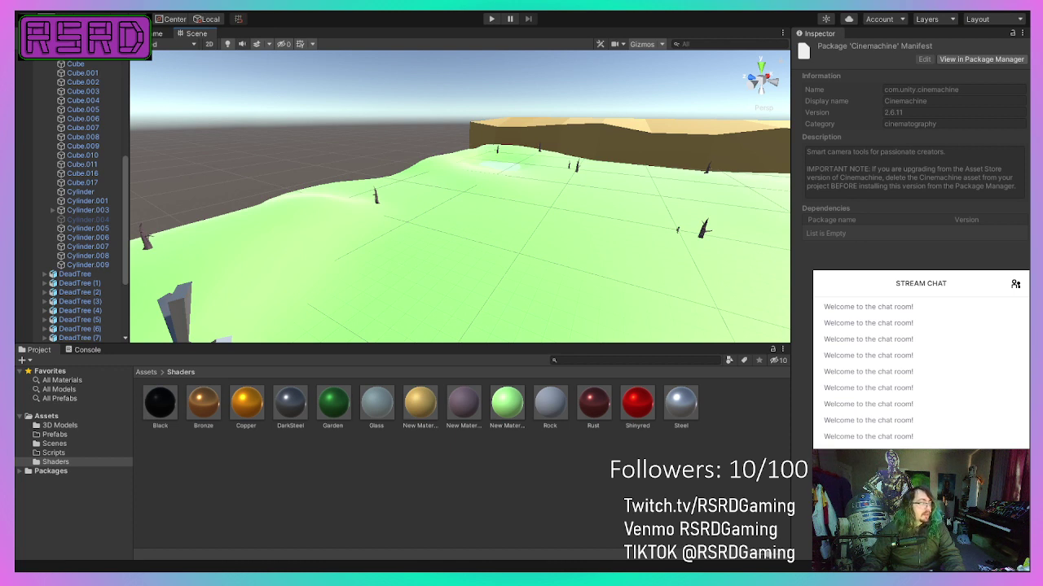
{"action": "left_click", "coordinate": [255, 33]}
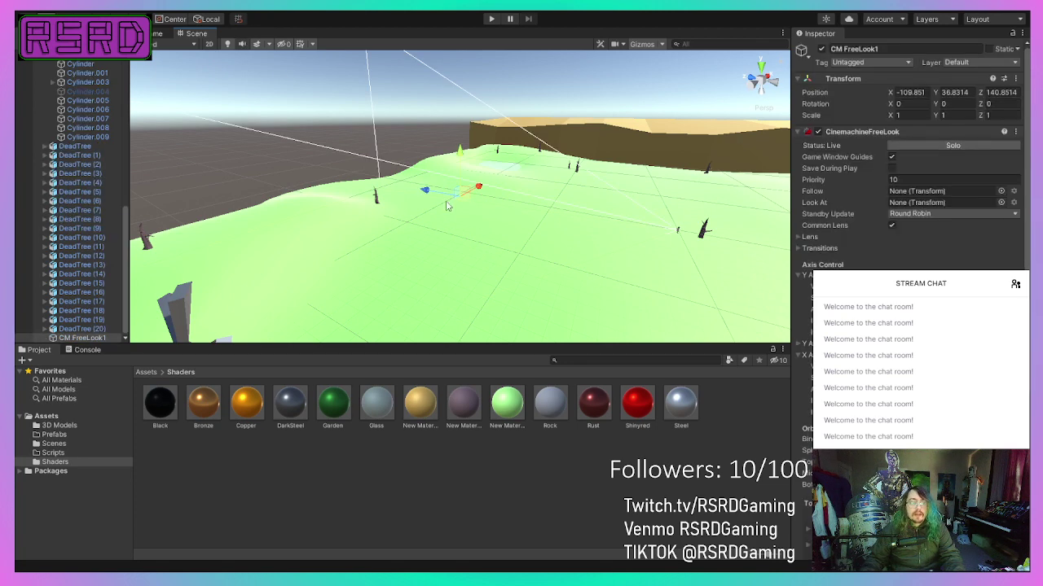
Step: Assign the Voltman character as both the Follow and Look At target of the FreeLook camera
{"action": "right_click_drag", "start_coordinate": [480, 226], "coordinate": [521, 225]}
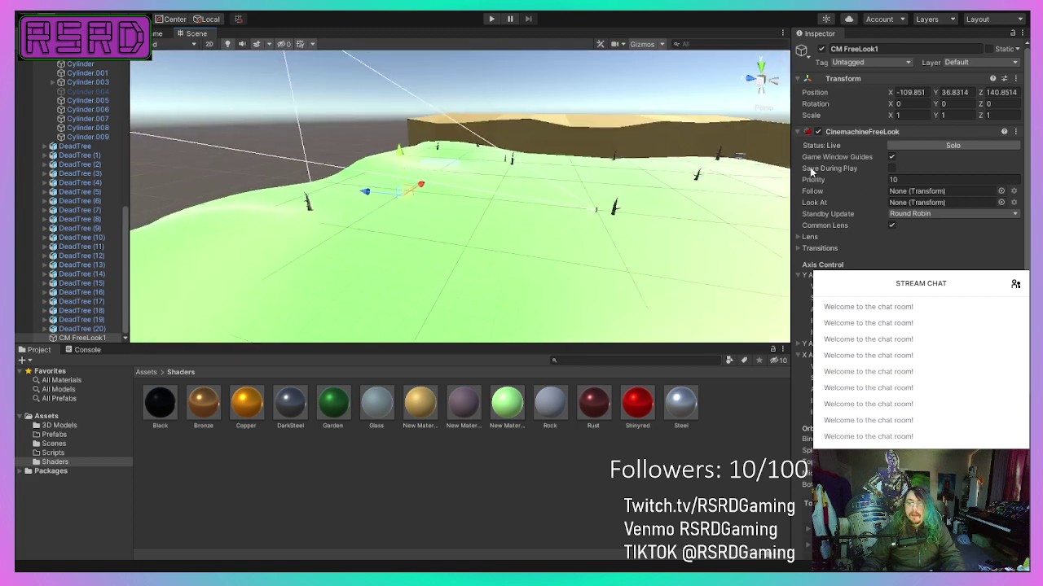
{"action": "scroll", "coordinate": [330, 148], "scroll_direction": "down", "scroll_amount": 6}
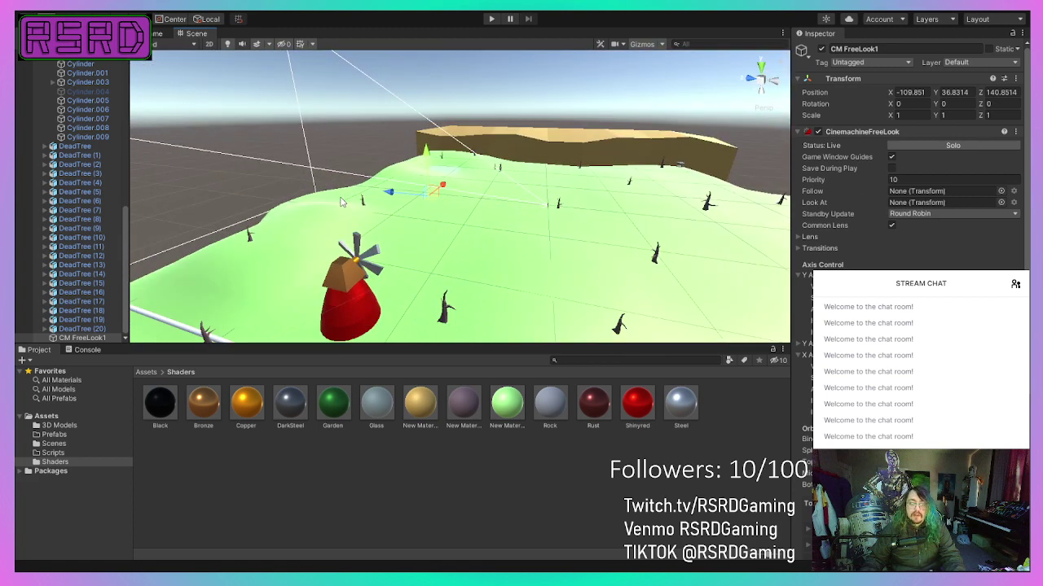
{"action": "scroll", "coordinate": [348, 205], "scroll_direction": "up", "scroll_amount": 5}
{"action": "scroll", "coordinate": [348, 205], "scroll_direction": "up", "scroll_amount": 3}
{"action": "middle_click_drag", "start_coordinate": [350, 192], "coordinate": [322, 268]}
{"action": "scroll", "coordinate": [322, 268], "scroll_direction": "up", "scroll_amount": 3}
{"action": "right_click_drag", "start_coordinate": [321, 268], "coordinate": [503, 267]}
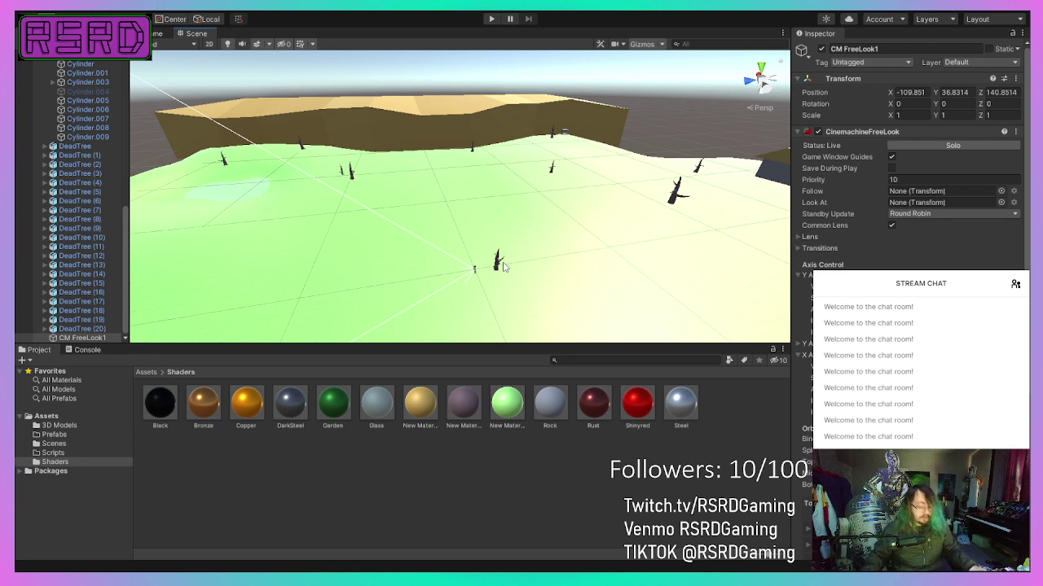
{"action": "right_click_drag", "start_coordinate": [487, 208], "coordinate": [525, 247]}
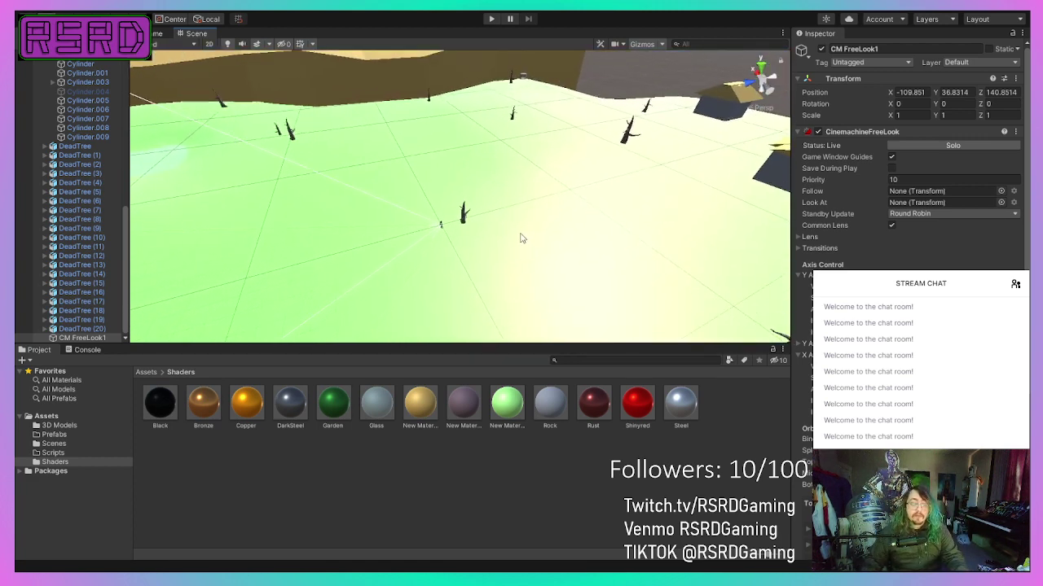
{"action": "scroll", "coordinate": [74, 210], "scroll_direction": "up", "scroll_amount": 5}
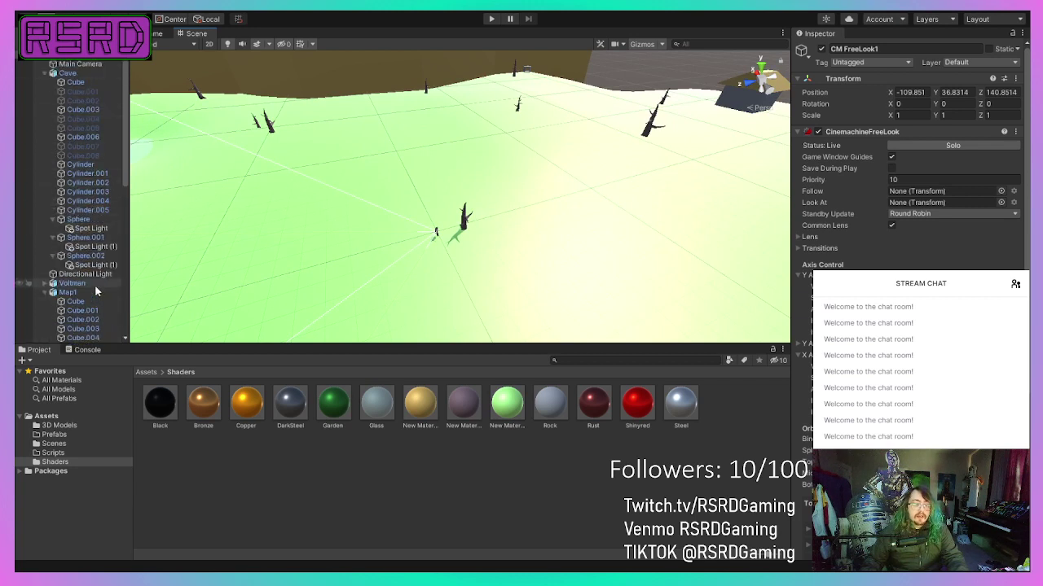
{"action": "left_click_drag", "start_coordinate": [94, 285], "coordinate": [982, 198]}
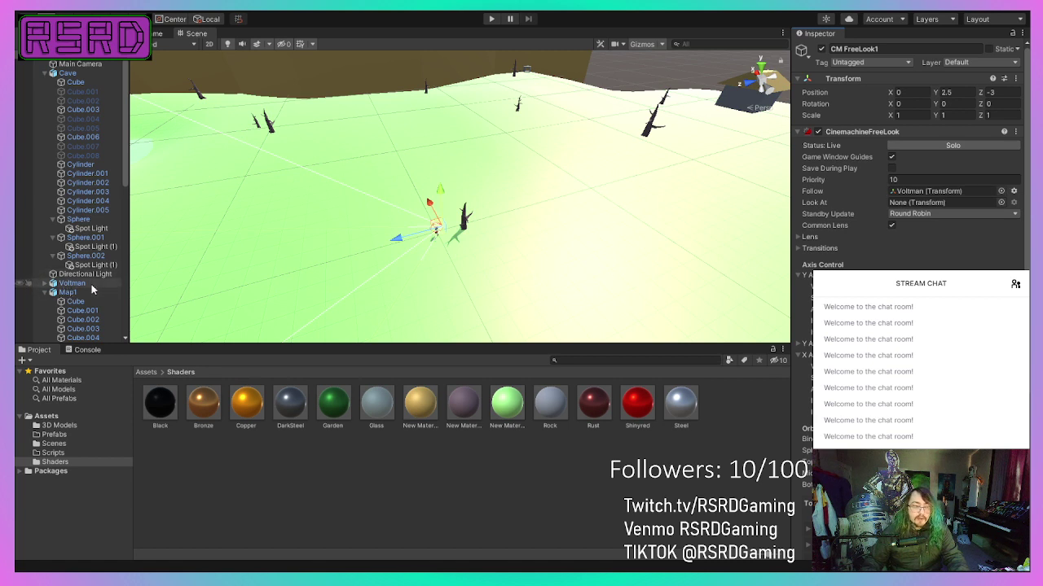
{"action": "left_click_drag", "start_coordinate": [91, 285], "coordinate": [957, 204]}
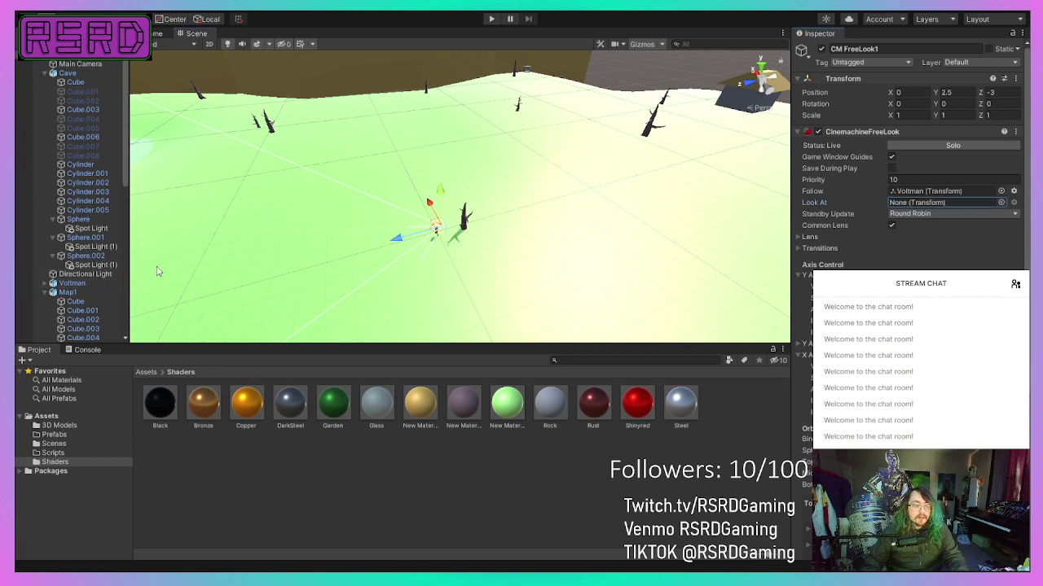
{"action": "left_click_drag", "start_coordinate": [91, 281], "coordinate": [977, 204]}
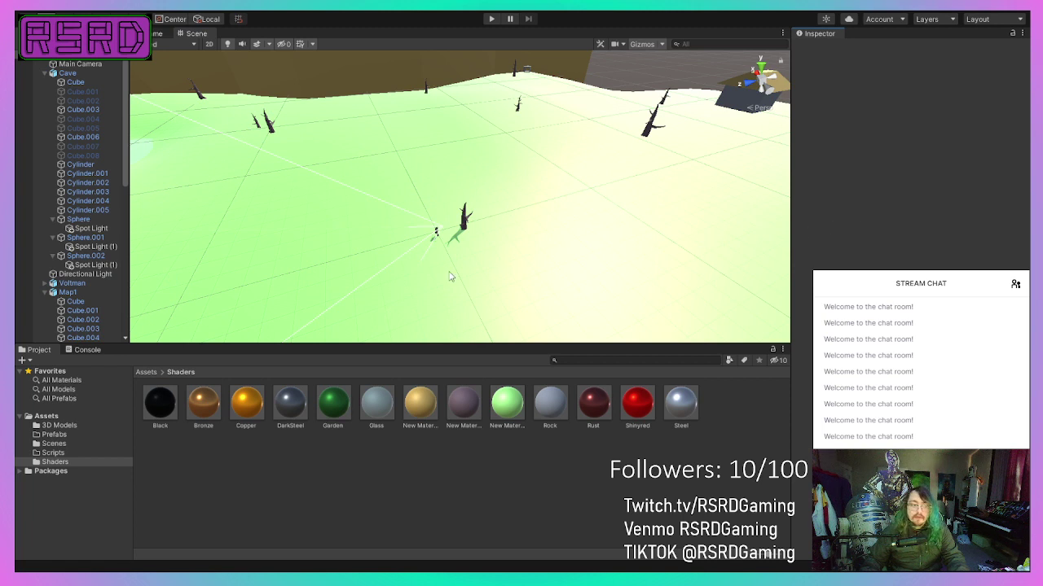
Step: Assign the Voltman character as the Look At target of the CM FreeLook1 camera
{"action": "scroll", "coordinate": [86, 119], "scroll_direction": "down", "scroll_amount": 8}
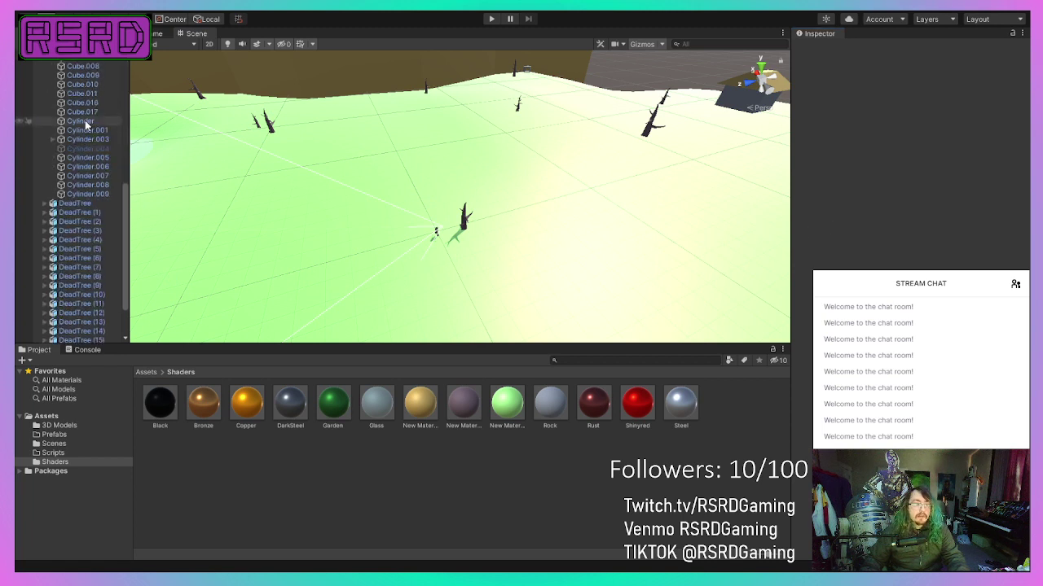
{"action": "left_click", "coordinate": [85, 338]}
{"action": "scroll", "coordinate": [114, 225], "scroll_direction": "up", "scroll_amount": 4}
{"action": "scroll", "coordinate": [114, 230], "scroll_direction": "up", "scroll_amount": 5}
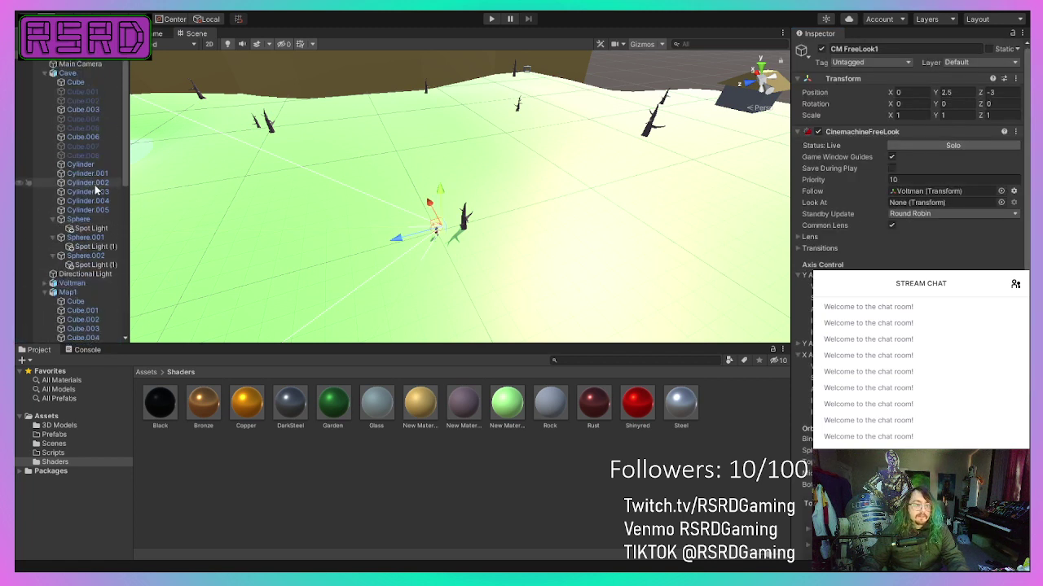
{"action": "left_click_drag", "start_coordinate": [87, 285], "coordinate": [953, 210]}
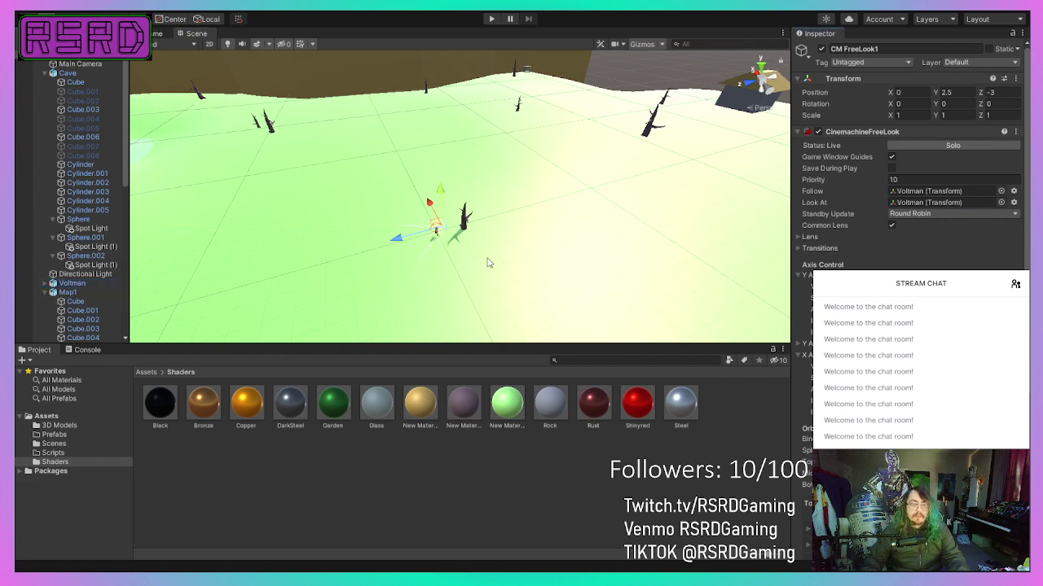
Step: Examine the FreeLook camera and its orbit rings around Voltman in the Scene view from several angles
{"action": "scroll", "coordinate": [503, 264], "scroll_direction": "up", "scroll_amount": 4}
{"action": "right_click_drag", "start_coordinate": [456, 268], "coordinate": [463, 206]}
{"action": "scroll", "coordinate": [463, 206], "scroll_direction": "up", "scroll_amount": 3}
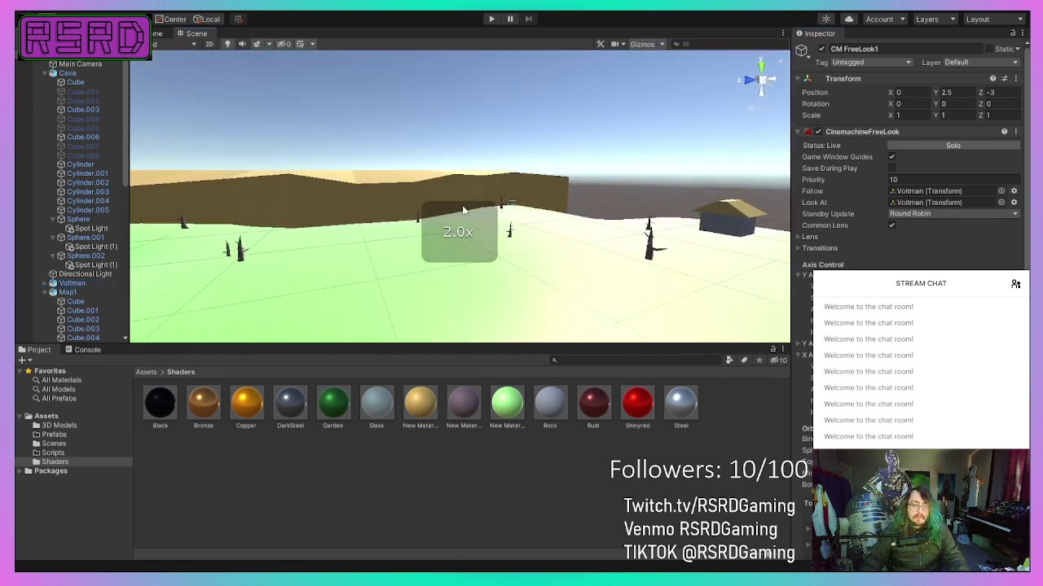
{"action": "middle_click_drag", "start_coordinate": [560, 70], "coordinate": [572, 13]}
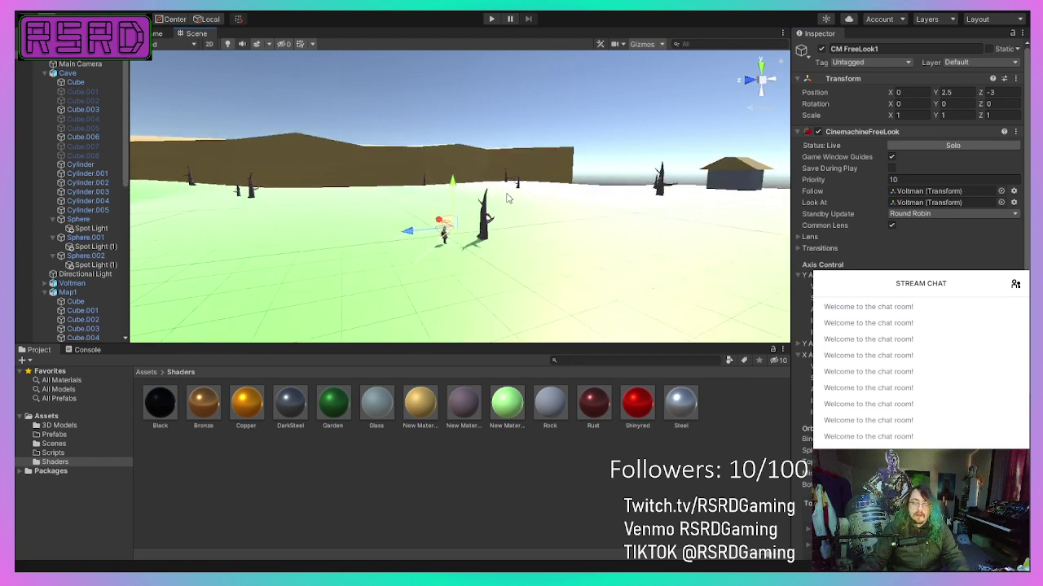
{"action": "right_click_drag", "start_coordinate": [506, 193], "coordinate": [219, 184]}
{"action": "middle_click_drag", "start_coordinate": [740, 248], "coordinate": [341, 362]}
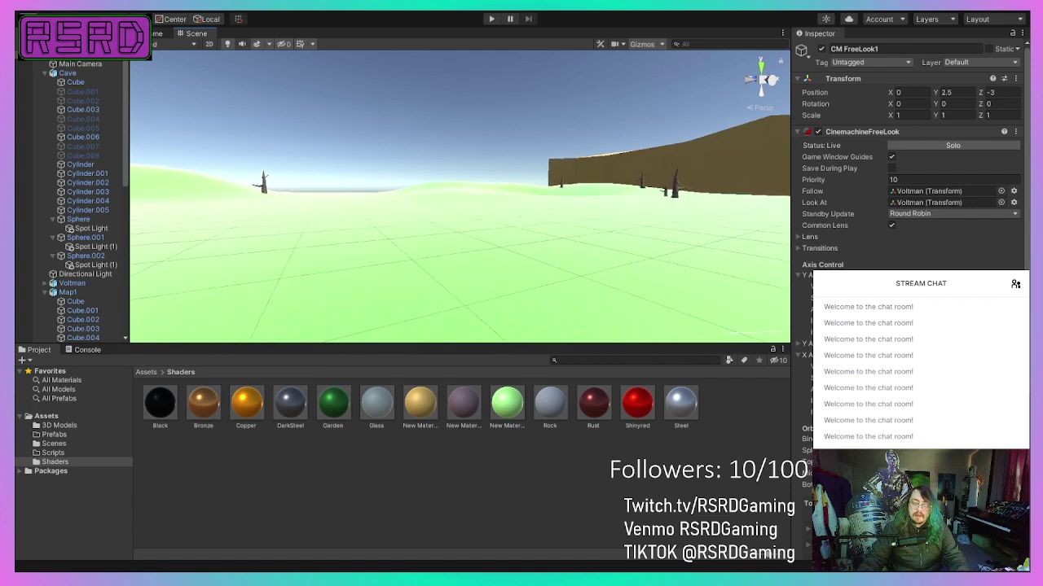
{"action": "scroll", "coordinate": [517, 265], "scroll_direction": "down", "scroll_amount": 2}
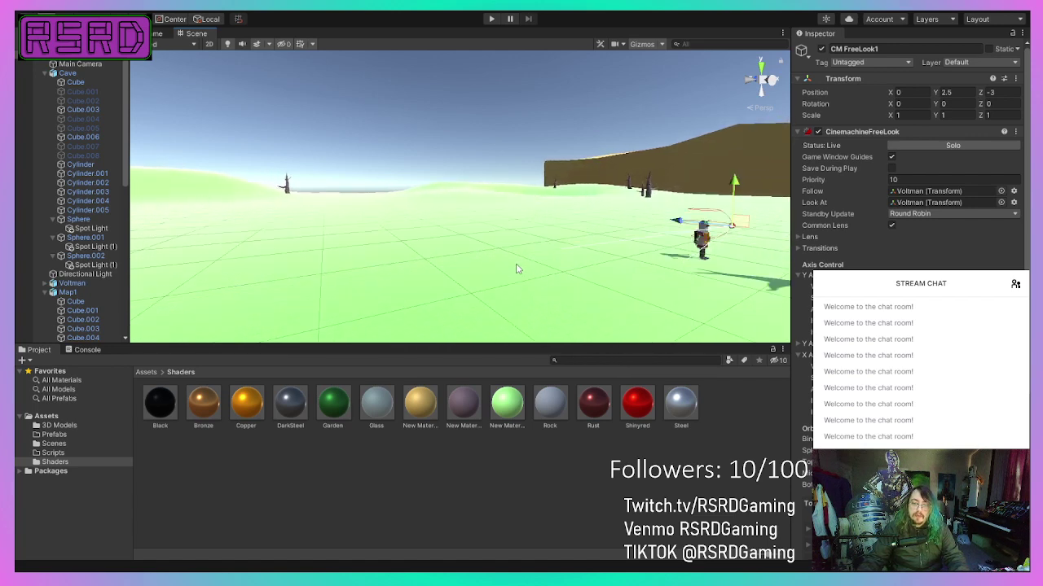
{"action": "scroll", "coordinate": [518, 264], "scroll_direction": "up", "scroll_amount": 1}
{"action": "middle_click_drag", "start_coordinate": [643, 243], "coordinate": [373, 168]}
{"action": "scroll", "coordinate": [443, 201], "scroll_direction": "up", "scroll_amount": 6}
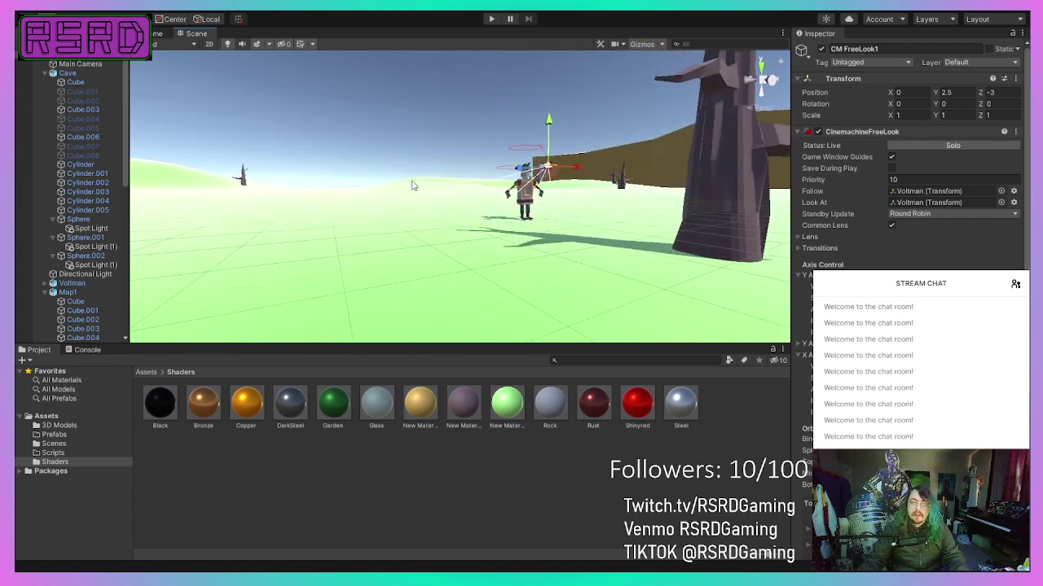
{"action": "right_click_drag", "start_coordinate": [443, 201], "coordinate": [556, 197]}
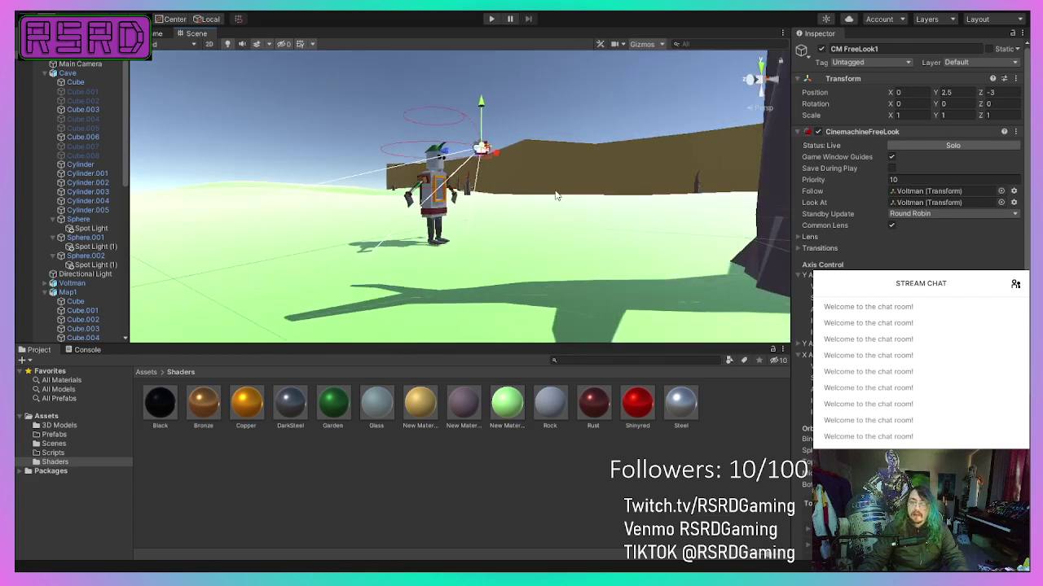
{"action": "middle_click_drag", "start_coordinate": [499, 196], "coordinate": [594, 252]}
{"action": "left_click_drag", "start_coordinate": [594, 252], "coordinate": [619, 231], "text": "alt"}
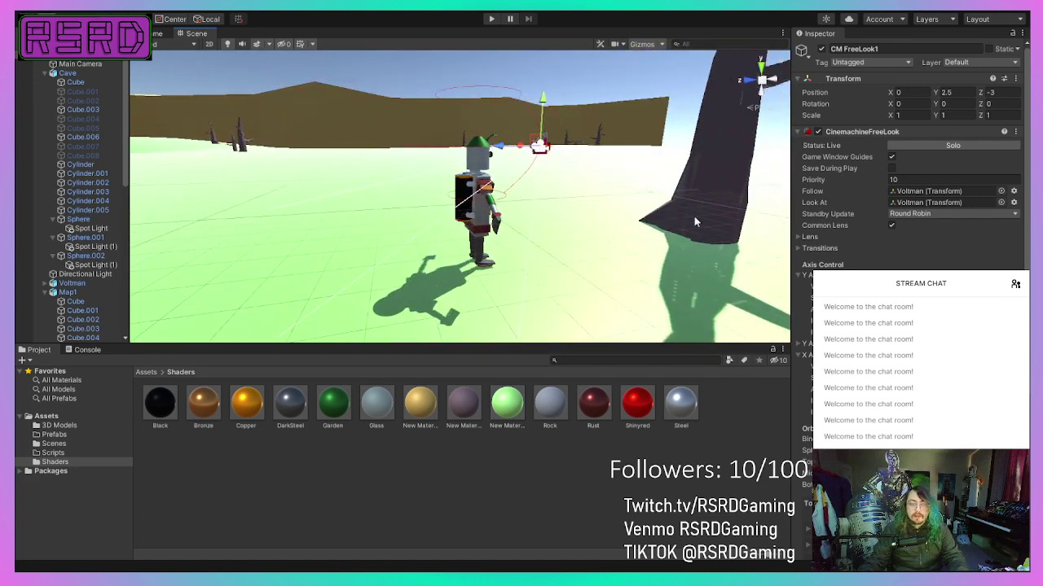
{"action": "scroll", "coordinate": [503, 107], "scroll_direction": "up", "scroll_amount": 1}
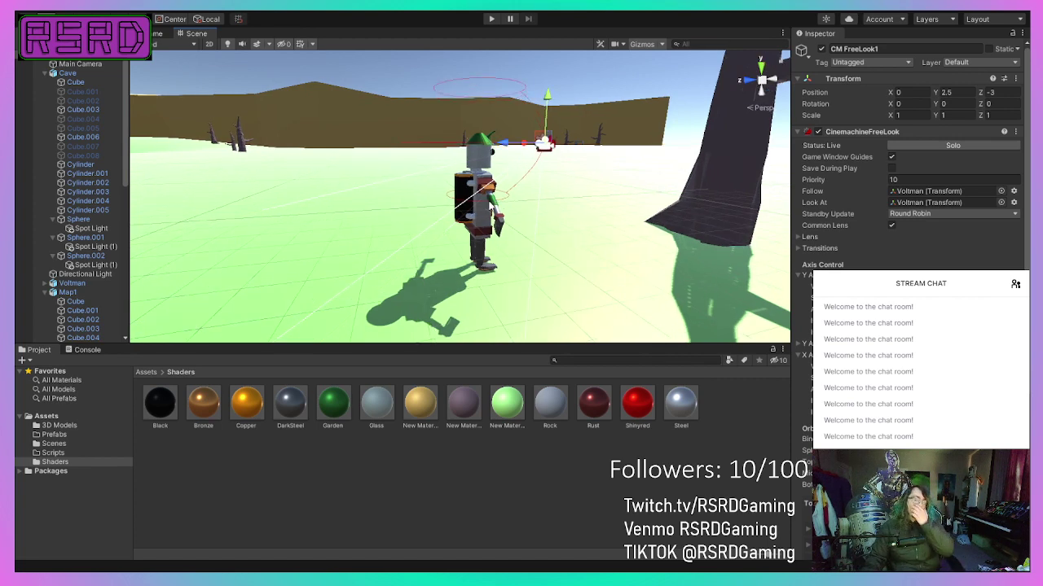
Step: Play-test the FreeLook camera around Voltman twice, turning on Maximize On Play, and exit play mode
{"action": "left_click", "coordinate": [491, 19]}
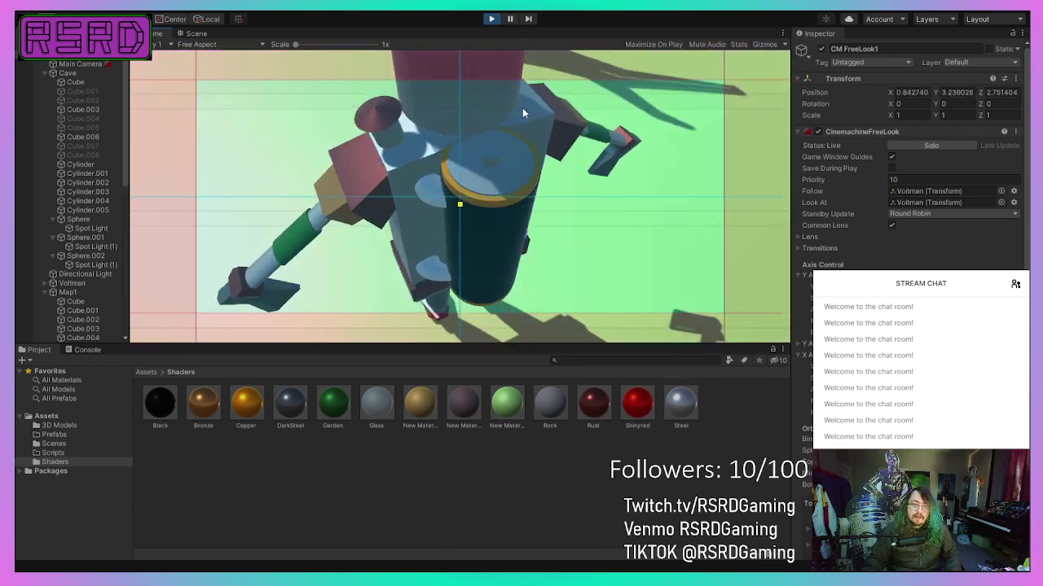
{"action": "left_click", "coordinate": [491, 19]}
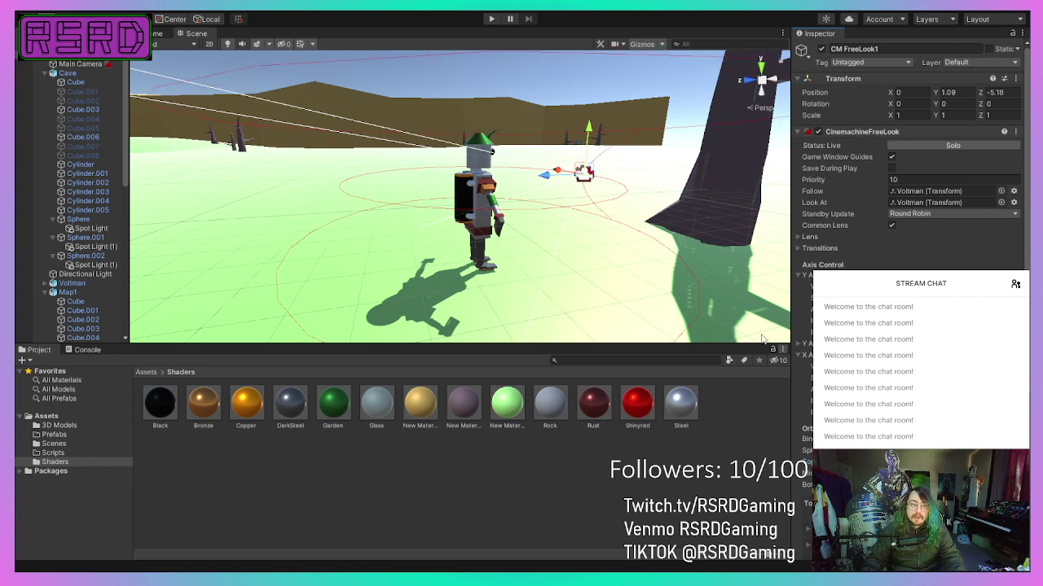
{"action": "left_click", "coordinate": [491, 21]}
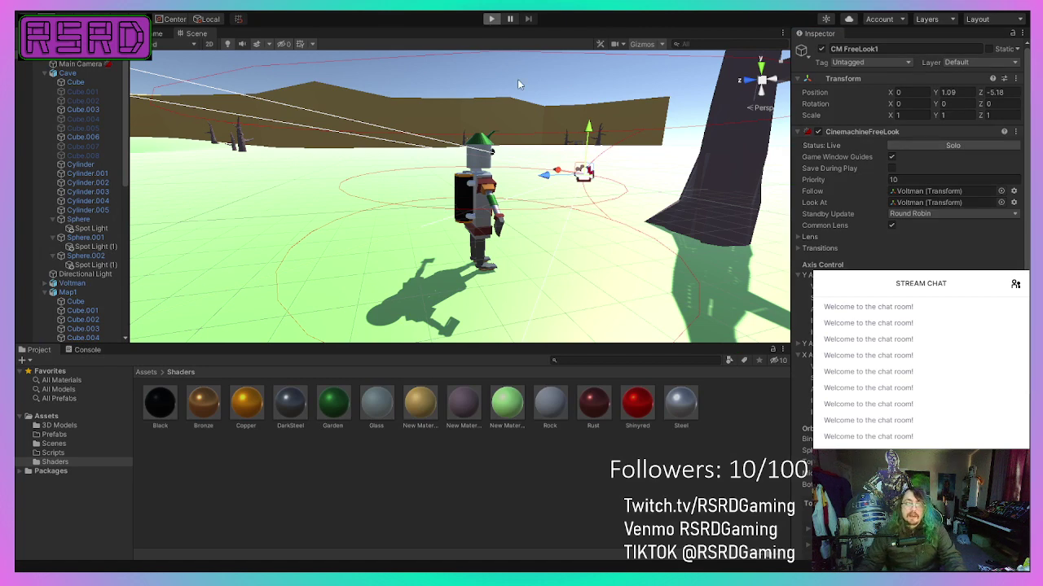
{"action": "key", "text": "ctrl+p"}
{"action": "key", "text": "ctrl+p"}
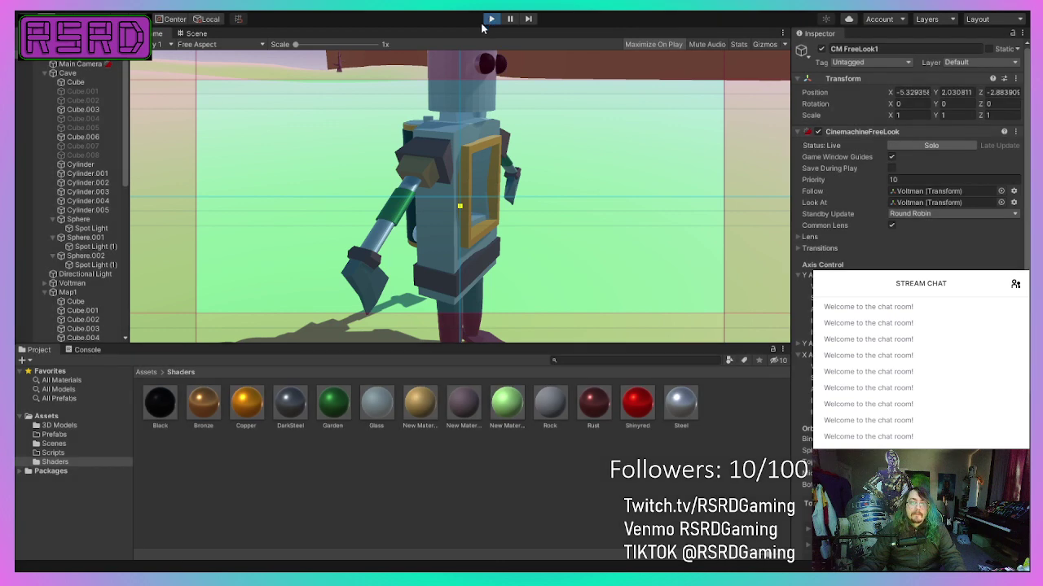
{"action": "left_click", "coordinate": [491, 19]}
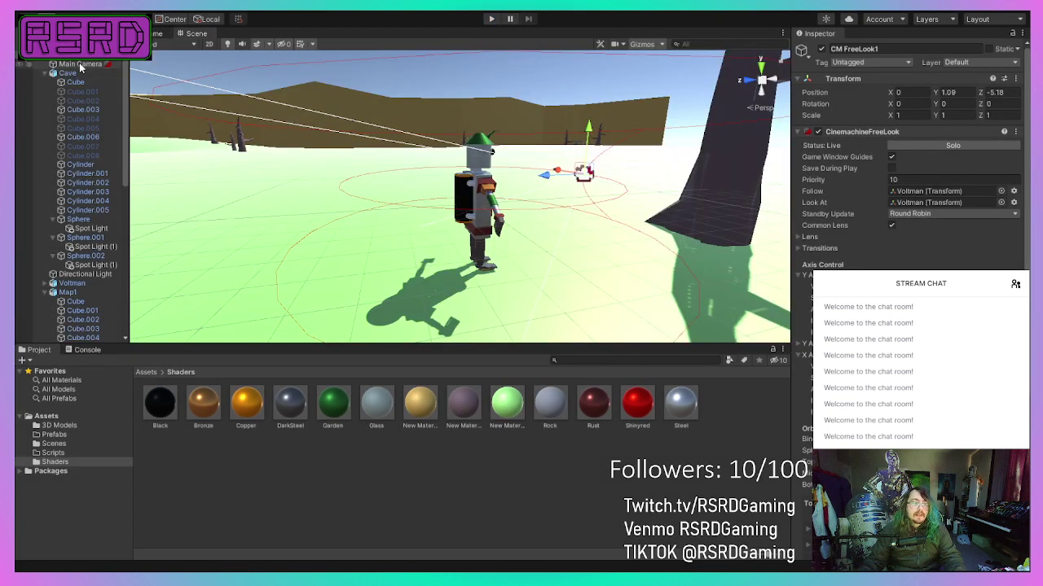
Step: Select the Voltman character, test the camera in the maximized game view, and exit play mode
{"action": "left_click", "coordinate": [69, 292]}
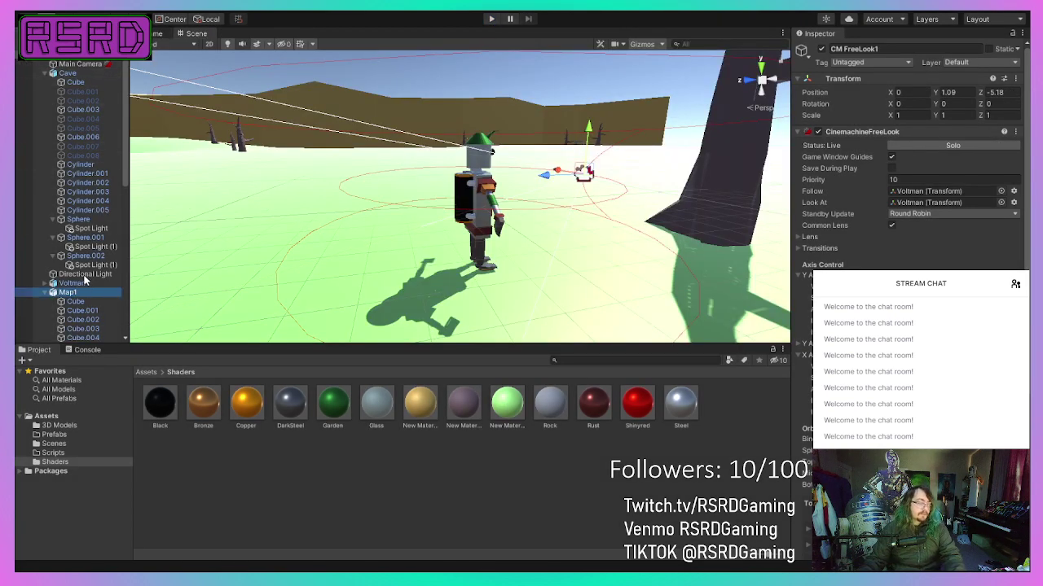
{"action": "left_click", "coordinate": [82, 276]}
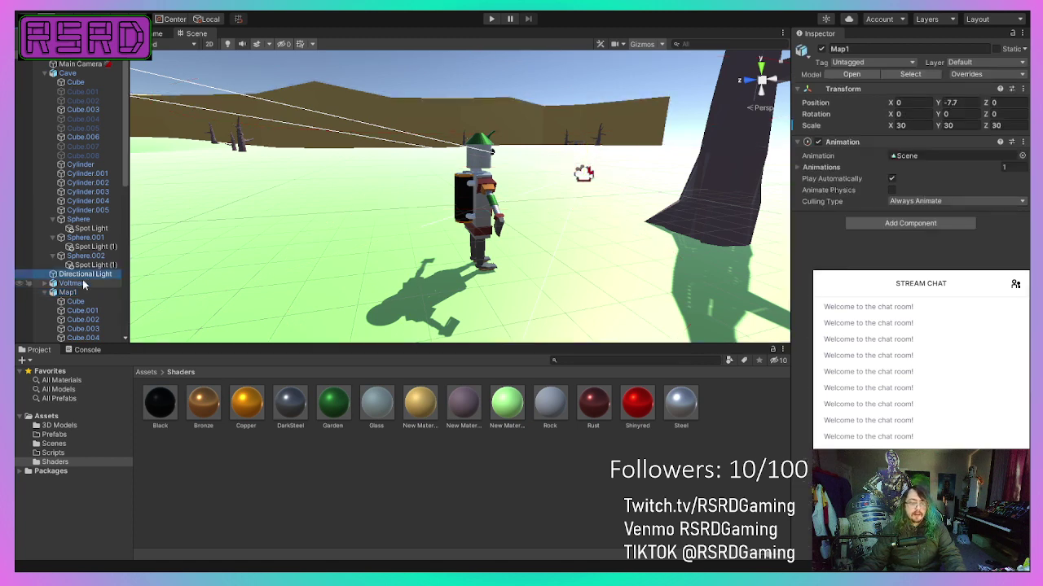
{"action": "left_click", "coordinate": [83, 280]}
{"action": "left_click_drag", "start_coordinate": [82, 278], "coordinate": [83, 278]}
{"action": "left_click", "coordinate": [491, 19]}
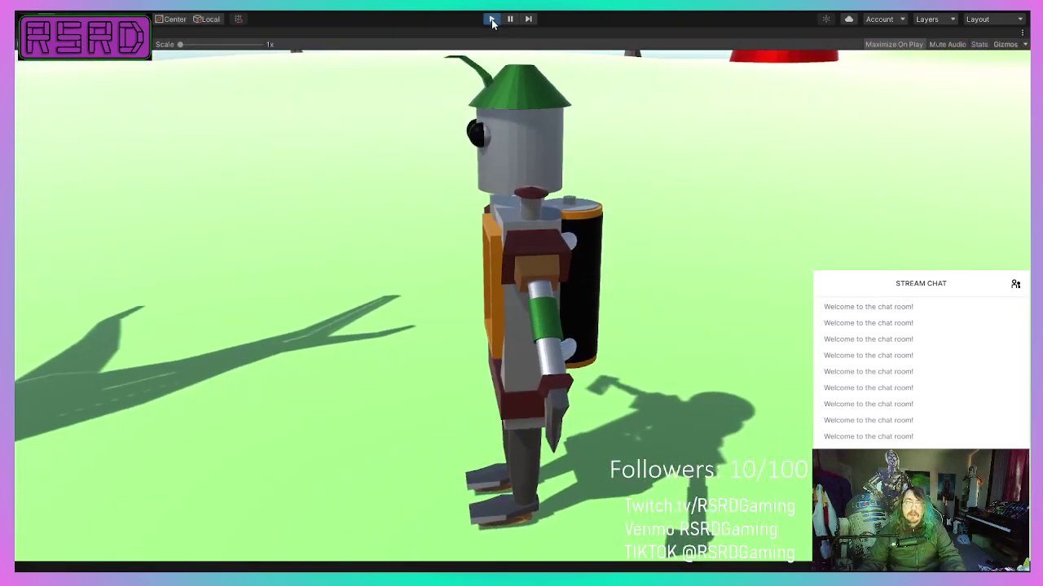
{"action": "left_click", "coordinate": [491, 20]}
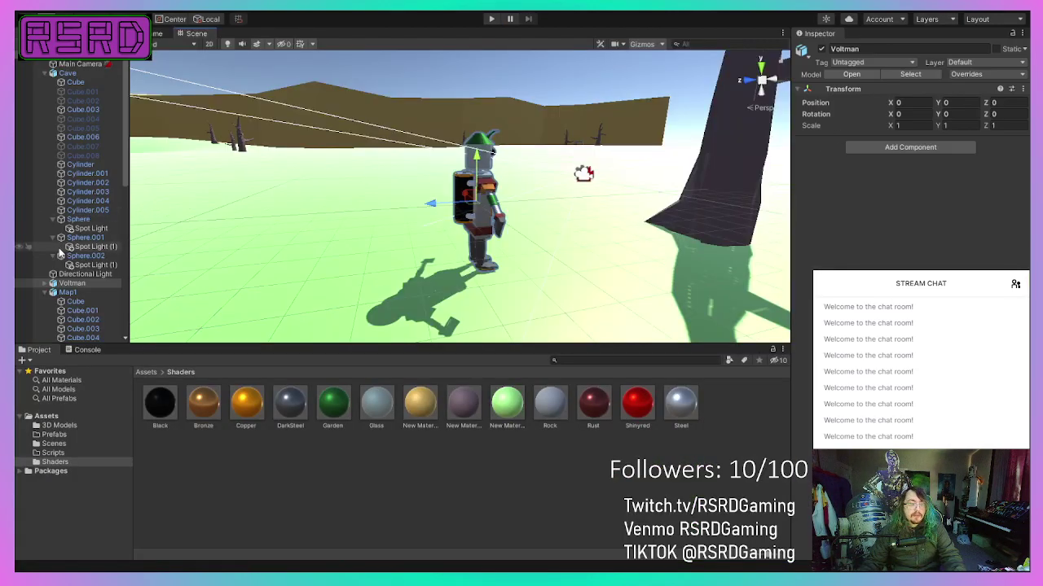
Step: Widen the middle and bottom orbit radii of CM FreeLook1, placing the camera at Z -8.62, and play-test the result
{"action": "scroll", "coordinate": [61, 269], "scroll_direction": "down", "scroll_amount": 10}
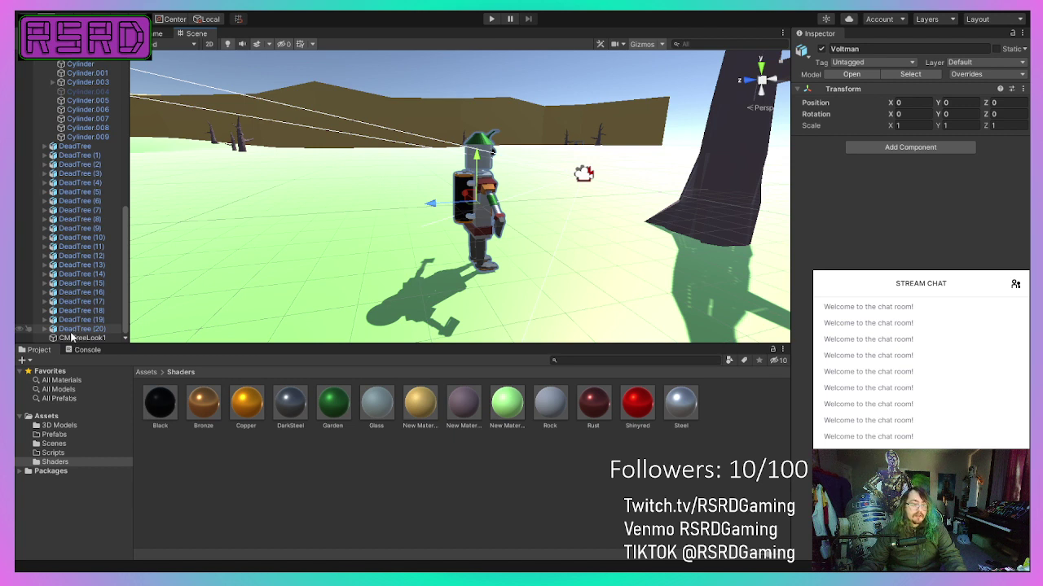
{"action": "left_click", "coordinate": [71, 337]}
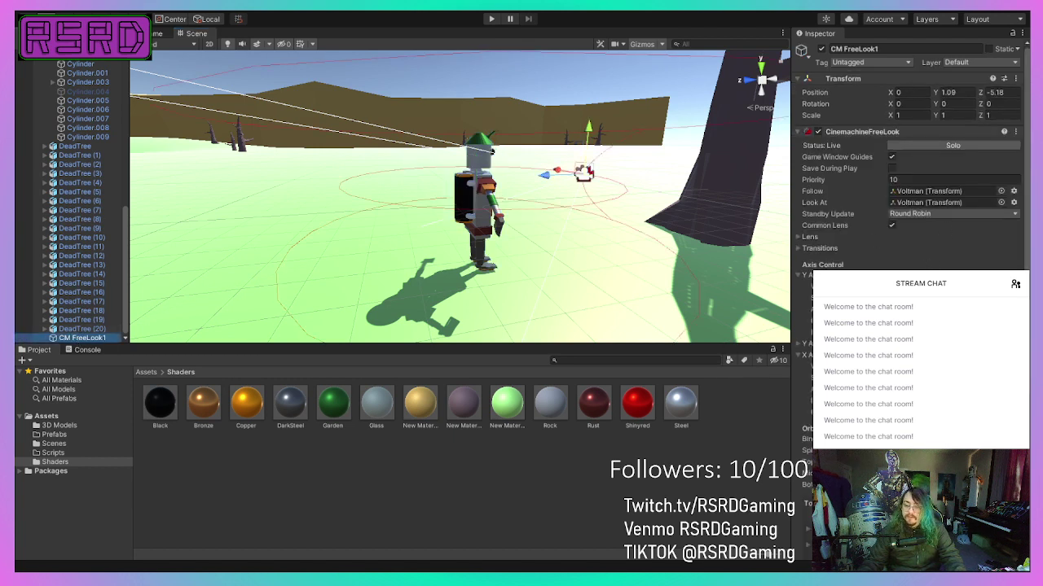
{"action": "left_click_drag", "start_coordinate": [958, 484], "coordinate": [995, 485]}
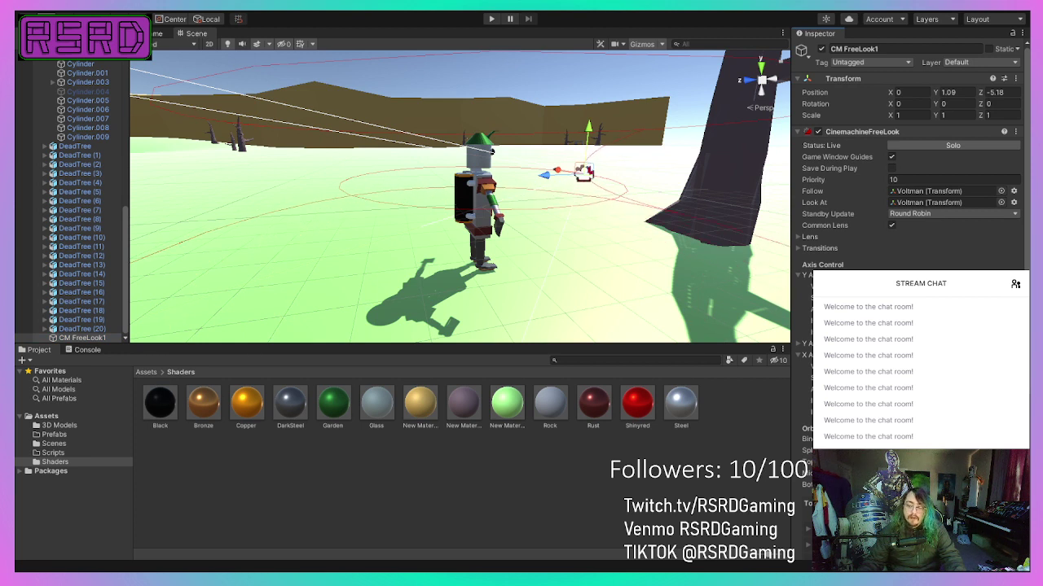
{"action": "left_click_drag", "start_coordinate": [958, 473], "coordinate": [995, 473]}
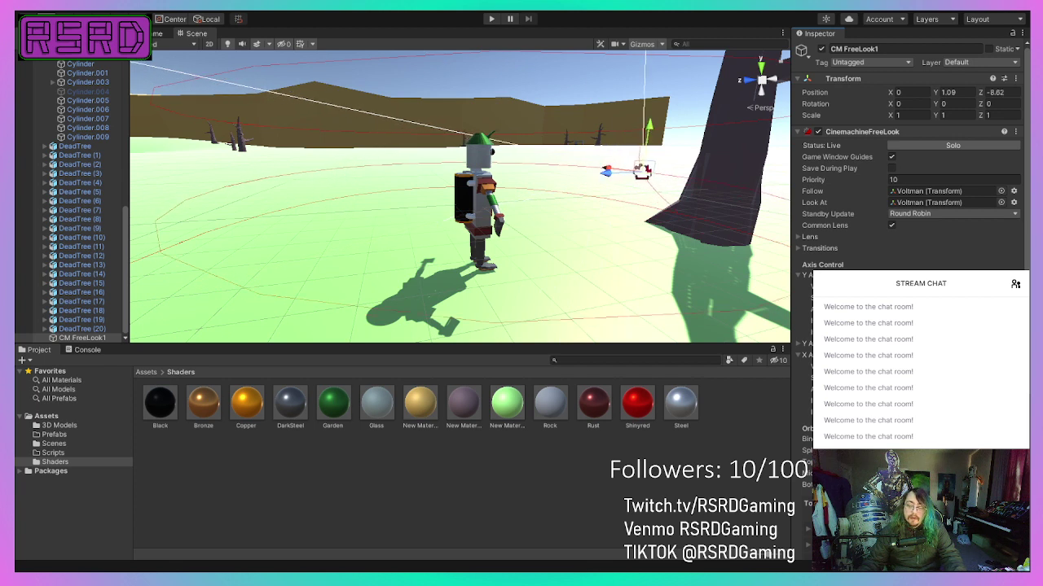
{"action": "left_click", "coordinate": [491, 20]}
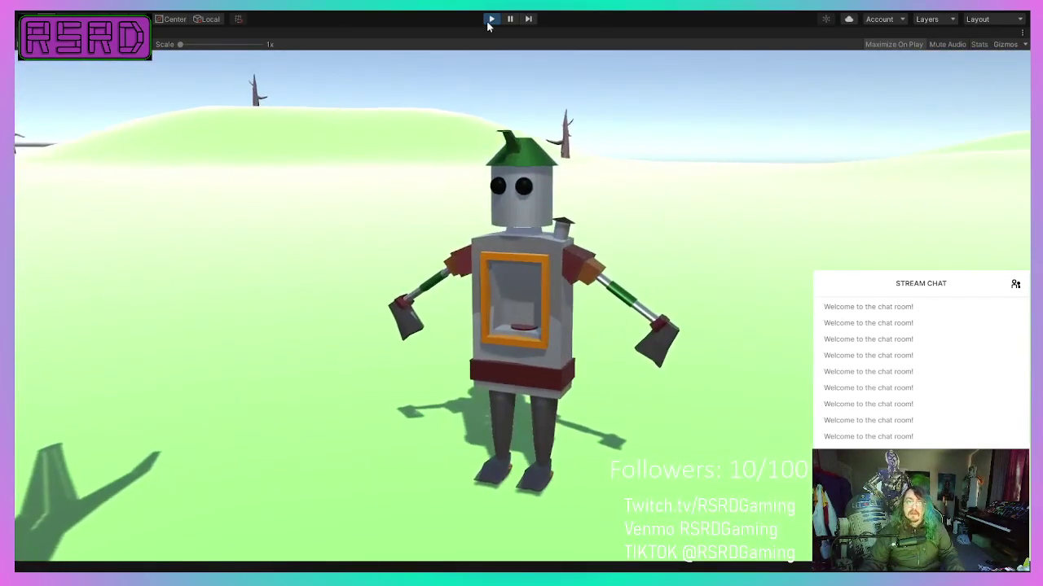
{"action": "left_click", "coordinate": [489, 20]}
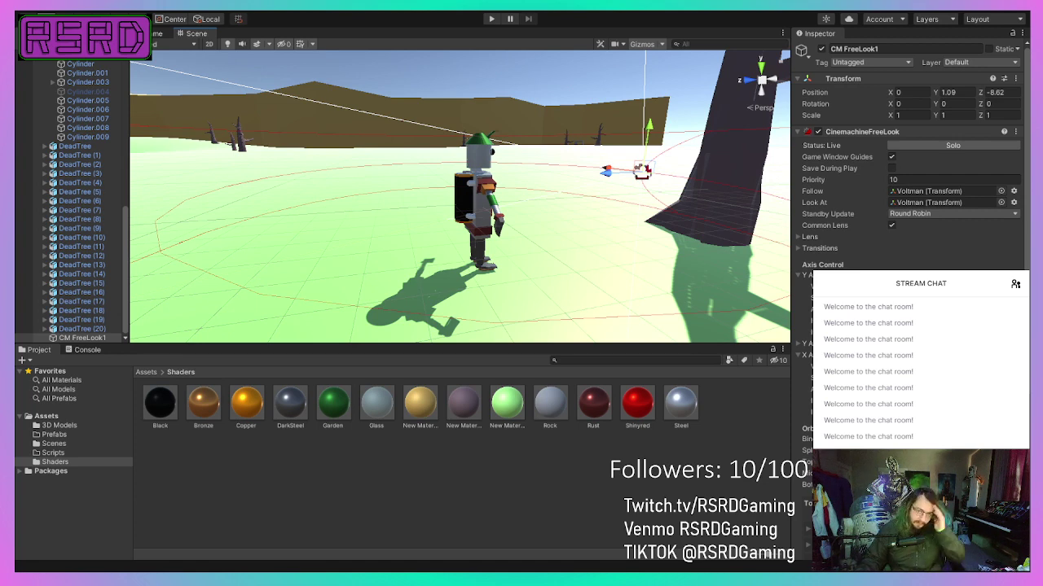
Step: Inspect the widened orbit rings around Voltman and the nearby dead tree from several sides in the Scene view
{"action": "right_click_drag", "start_coordinate": [586, 259], "coordinate": [476, 312]}
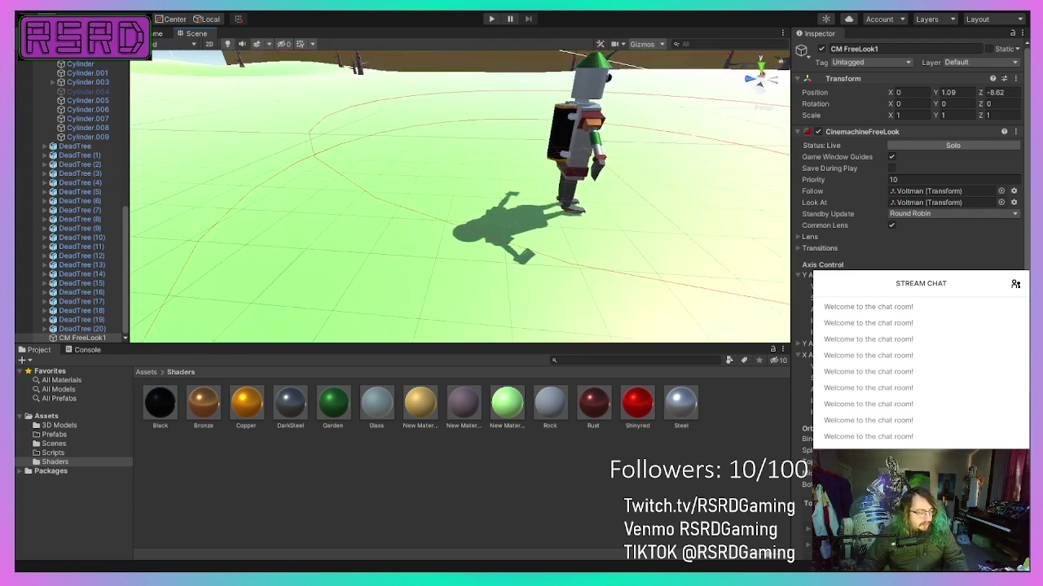
{"action": "right_click_drag", "start_coordinate": [481, 133], "coordinate": [876, 65]}
{"action": "middle_click_drag", "start_coordinate": [440, 237], "coordinate": [642, 331]}
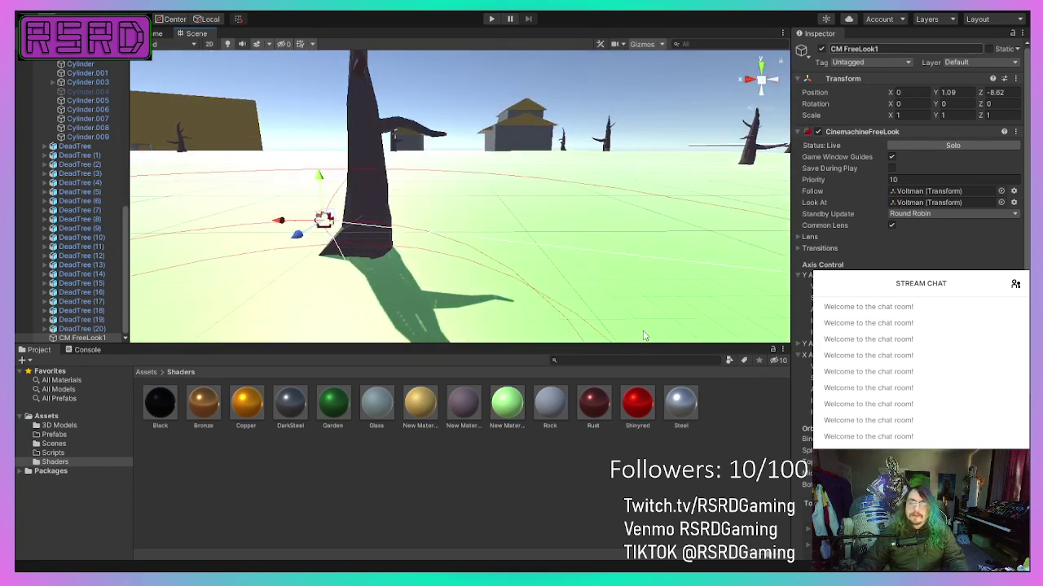
{"action": "scroll", "coordinate": [504, 218], "scroll_direction": "down", "scroll_amount": 2}
{"action": "scroll", "coordinate": [502, 221], "scroll_direction": "down", "scroll_amount": 5}
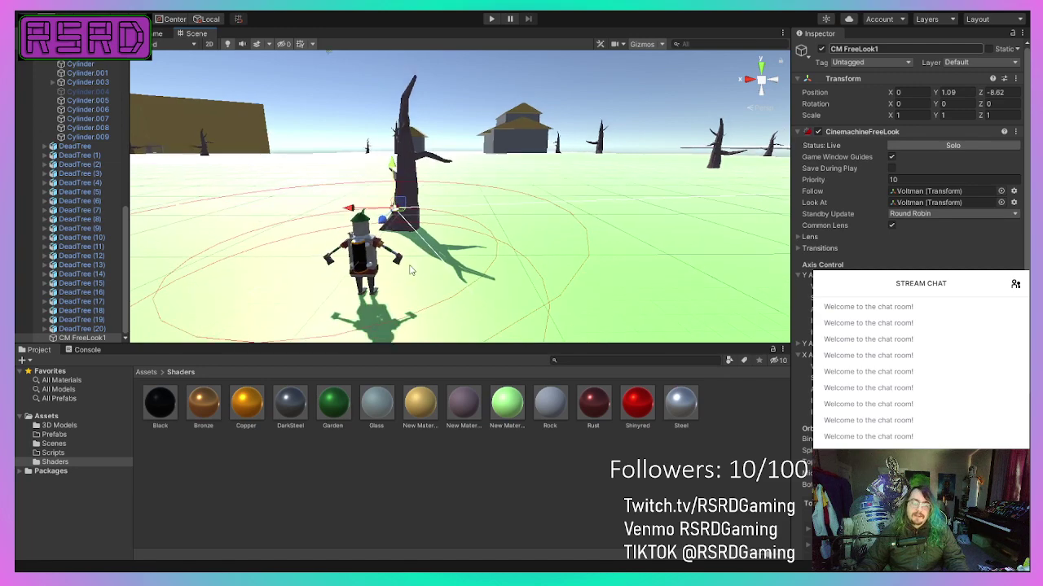
{"action": "middle_click_drag", "start_coordinate": [452, 236], "coordinate": [459, 195]}
{"action": "right_click_drag", "start_coordinate": [458, 195], "coordinate": [337, 198]}
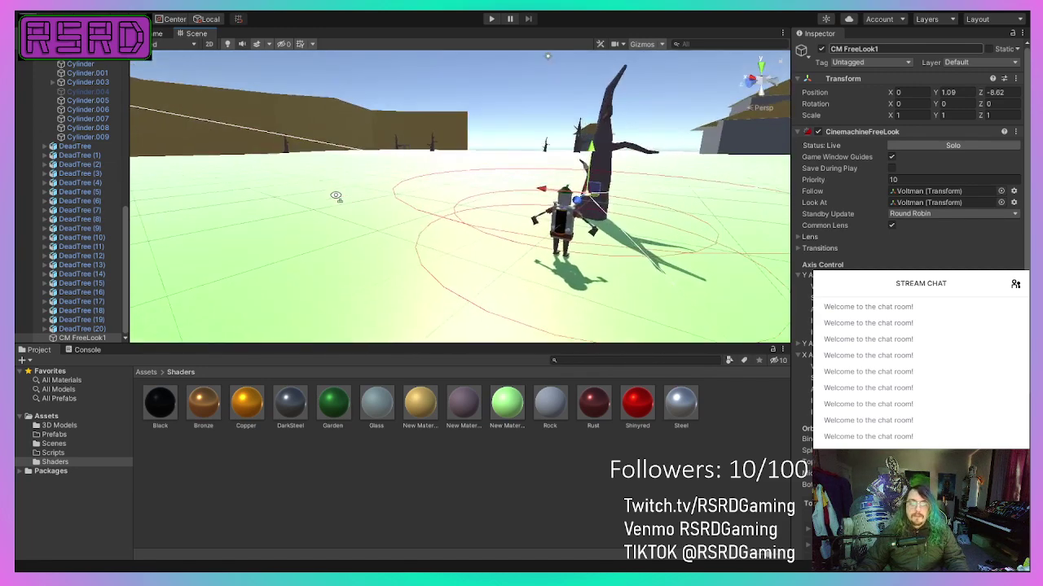
{"action": "middle_click_drag", "start_coordinate": [451, 203], "coordinate": [408, 168]}
{"action": "right_click_drag", "start_coordinate": [408, 167], "coordinate": [342, 177]}
{"action": "scroll", "coordinate": [391, 146], "scroll_direction": "up", "scroll_amount": 2}
{"action": "scroll", "coordinate": [394, 234], "scroll_direction": "down", "scroll_amount": 2}
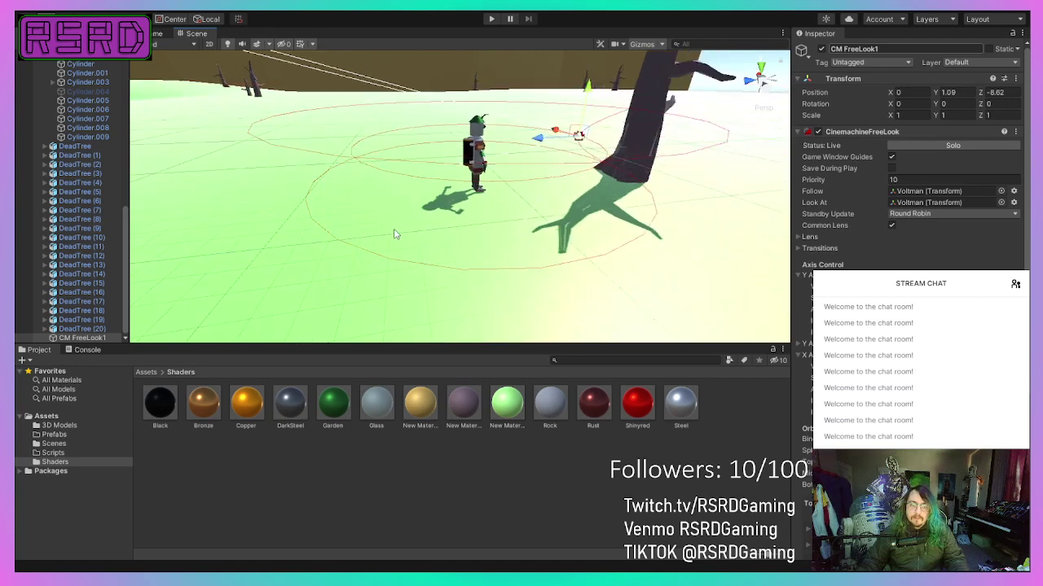
Step: Run the game to check the camera view behind Voltman, exit play mode, and return to the start of the object list
{"action": "left_click", "coordinate": [491, 19]}
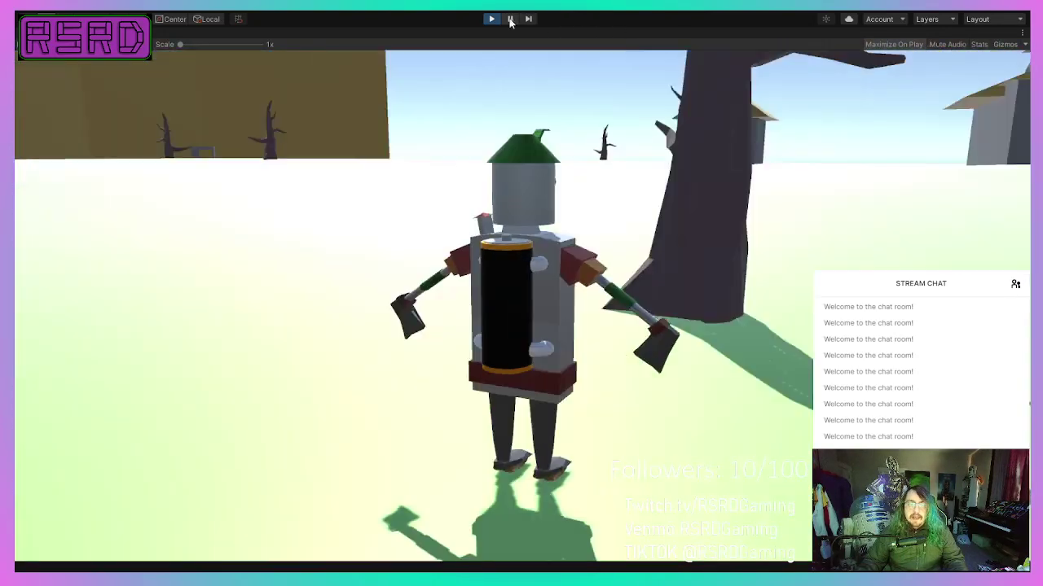
{"action": "left_click", "coordinate": [492, 21]}
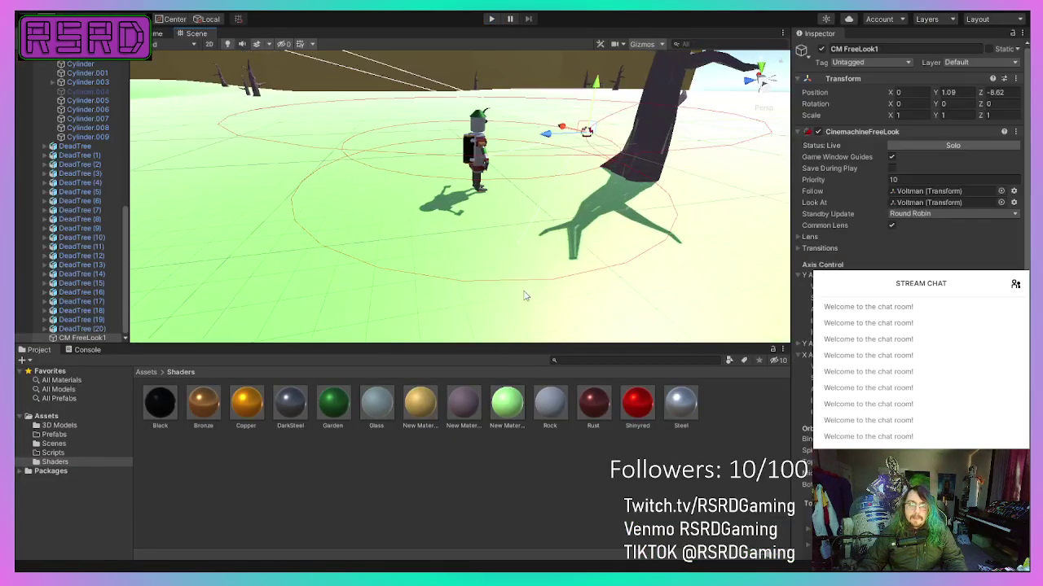
{"action": "scroll", "coordinate": [513, 165], "scroll_direction": "down", "scroll_amount": 2}
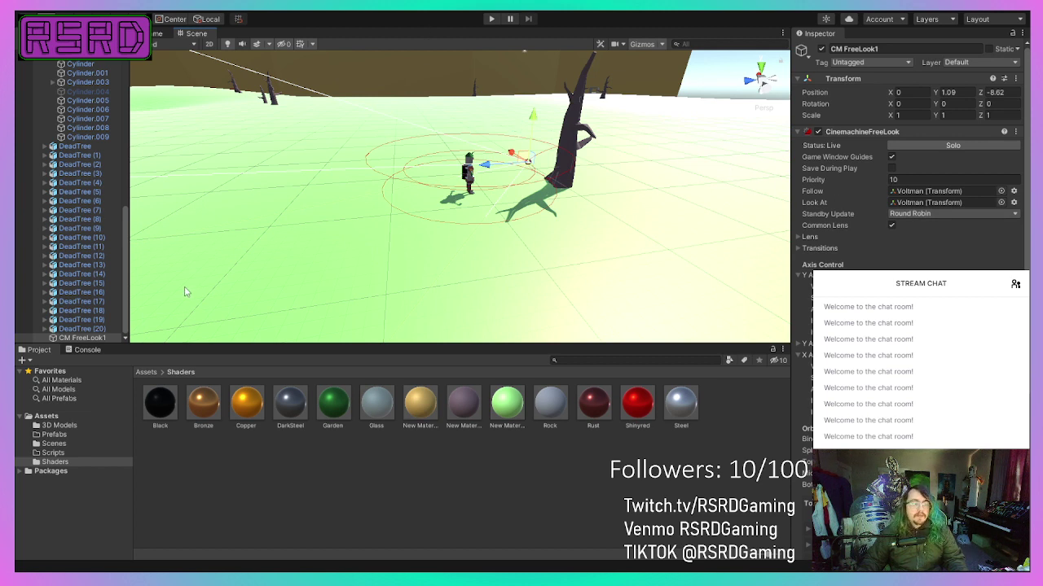
{"action": "scroll", "coordinate": [77, 302], "scroll_direction": "up", "scroll_amount": 10}
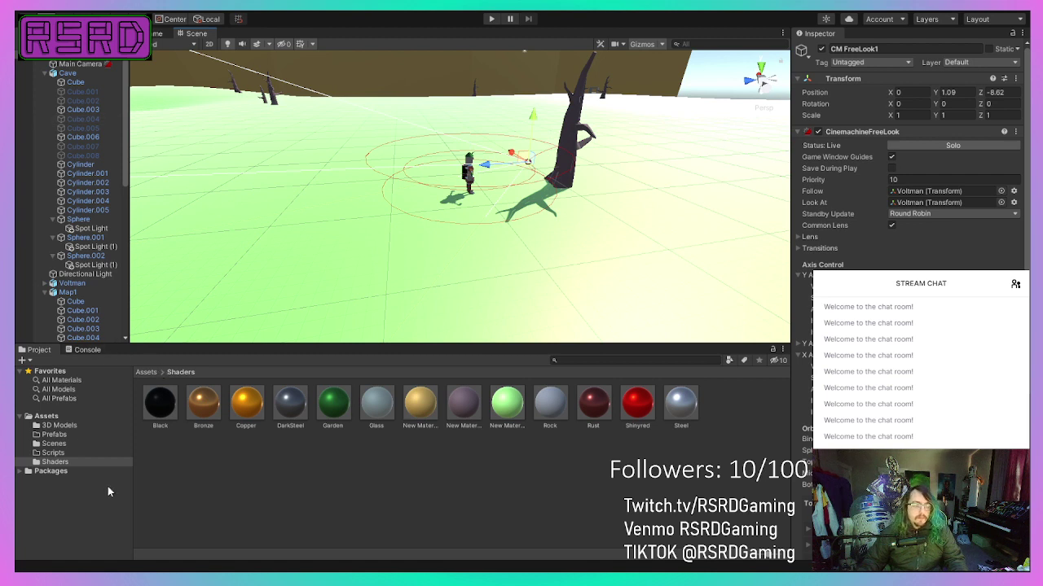
Step: Create a new C# script named Movement in the project's Scripts folder
{"action": "left_click", "coordinate": [85, 453]}
{"action": "left_click", "coordinate": [224, 439]}
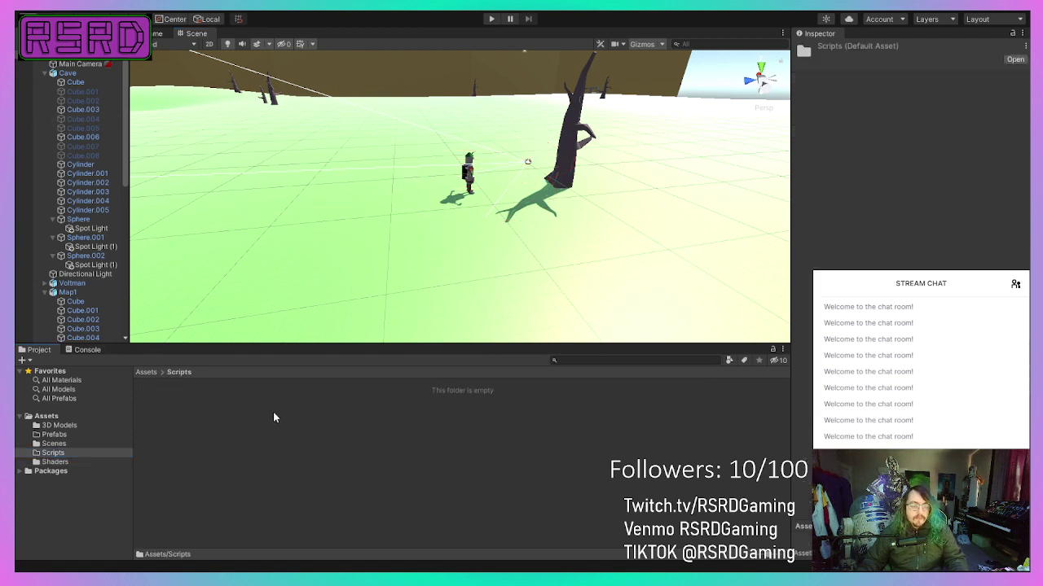
{"action": "left_click", "coordinate": [541, 138]}
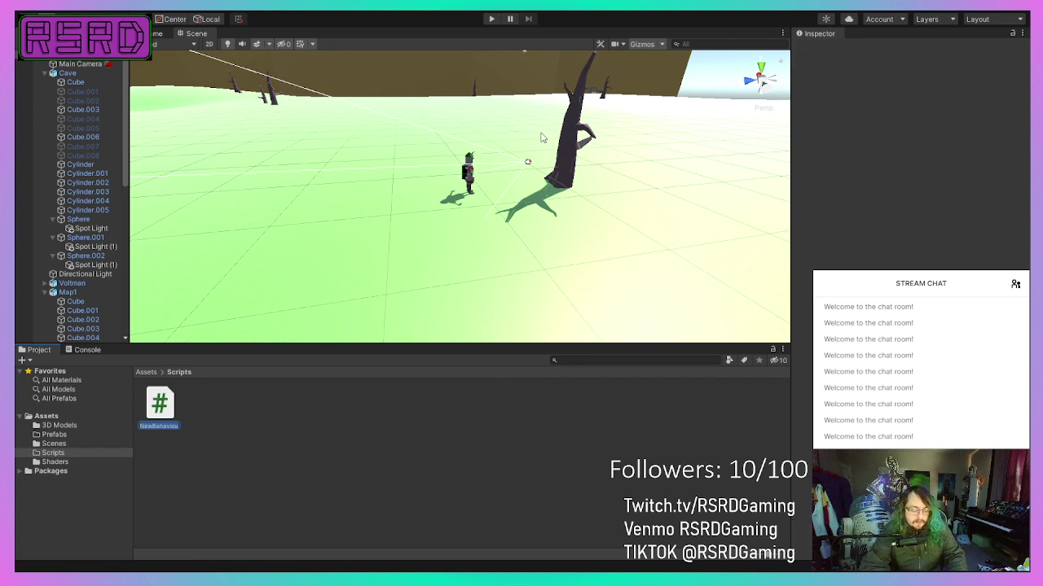
{"action": "type", "text": "Movement"}
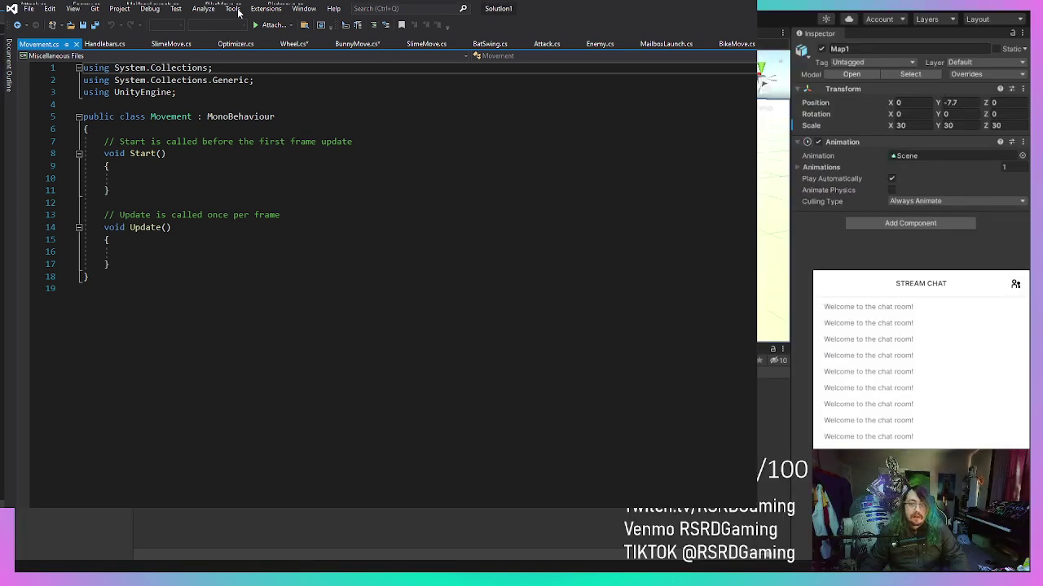
Step: Switch to Visual Studio with Movement.cs open, enlarge and reposition its window, and place the cursor inside the Start method
{"action": "left_click", "coordinate": [659, 14]}
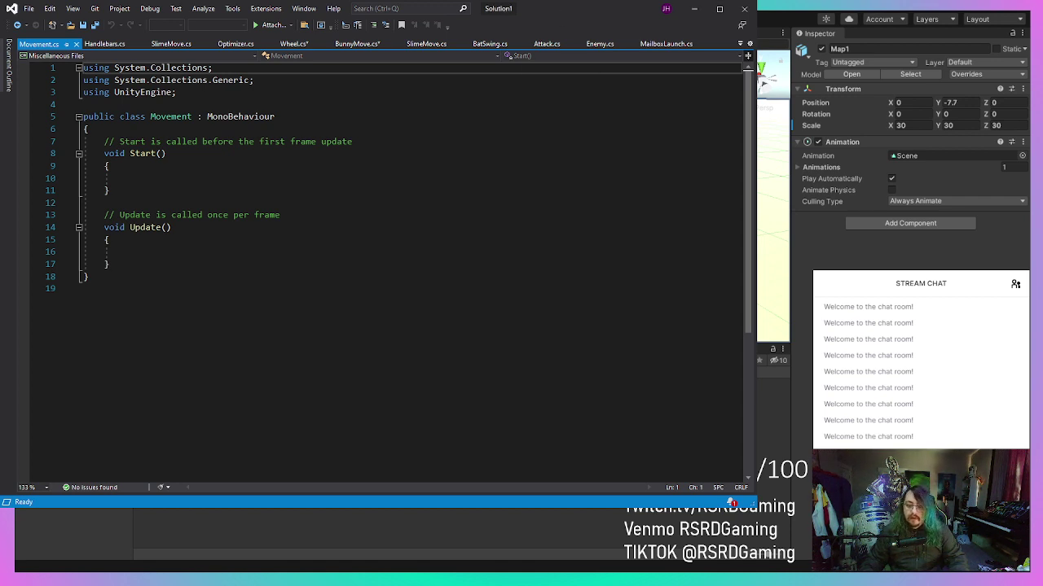
{"action": "left_click_drag", "start_coordinate": [755, 508], "coordinate": [962, 554]}
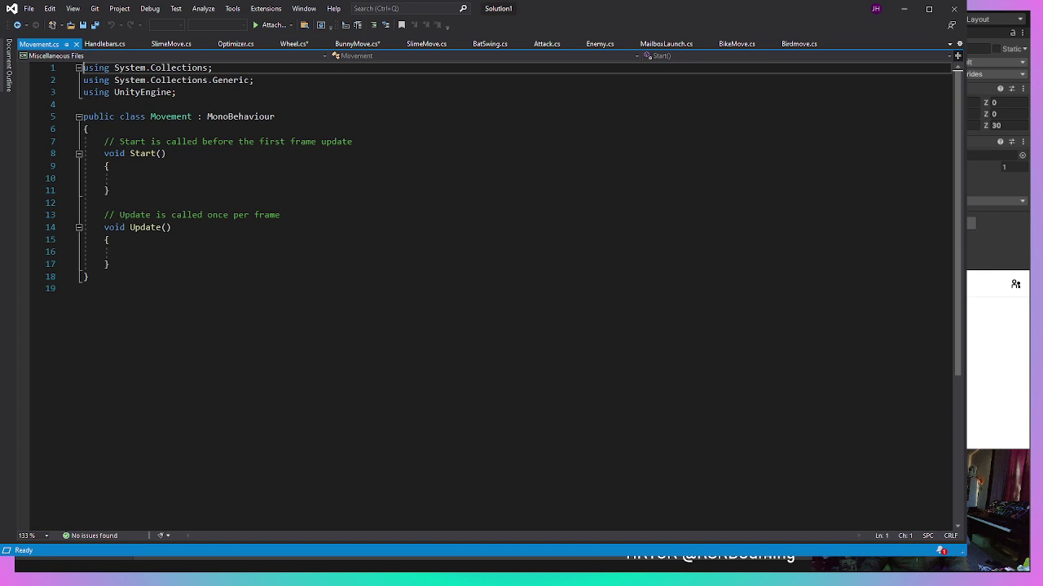
{"action": "mouse_move", "coordinate": [668, 8]}
{"action": "left_mouse_down"}
{"action": "mouse_move", "coordinate": [715, 37]}
{"action": "mouse_move", "coordinate": [696, 8]}
{"action": "mouse_move", "coordinate": [690, 38]}
{"action": "mouse_move", "coordinate": [689, 8]}
{"action": "mouse_move", "coordinate": [683, 38]}
{"action": "mouse_move", "coordinate": [683, 22]}
{"action": "left_mouse_up"}
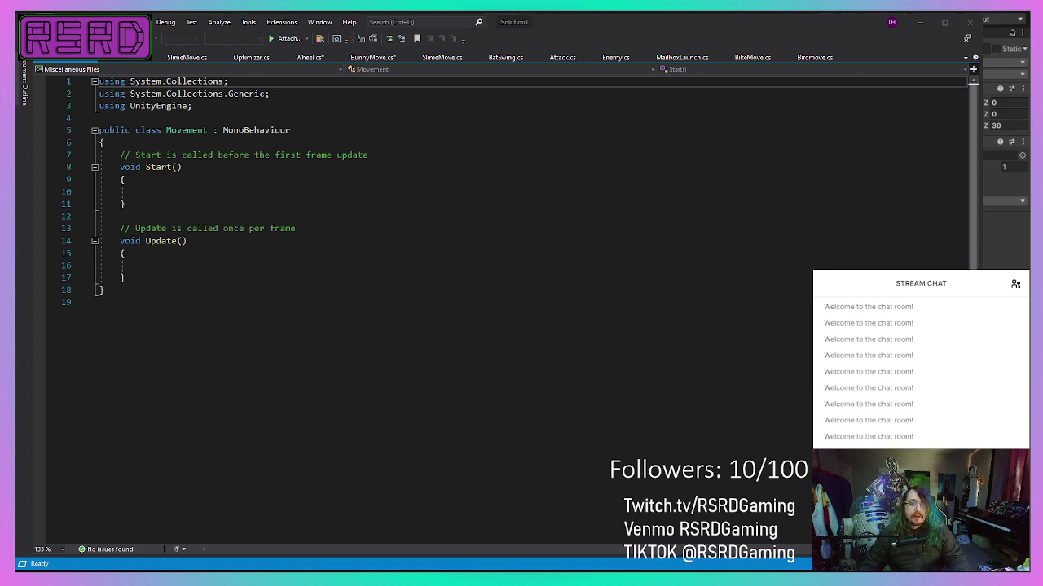
{"action": "left_click", "coordinate": [375, 132]}
{"action": "left_click", "coordinate": [370, 143]}
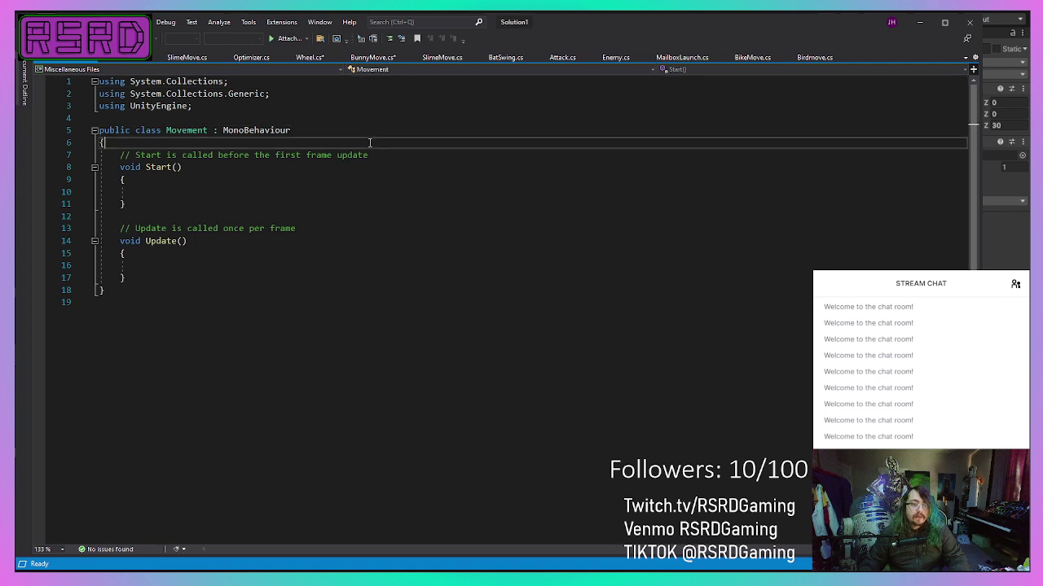
{"action": "left_click", "coordinate": [331, 188]}
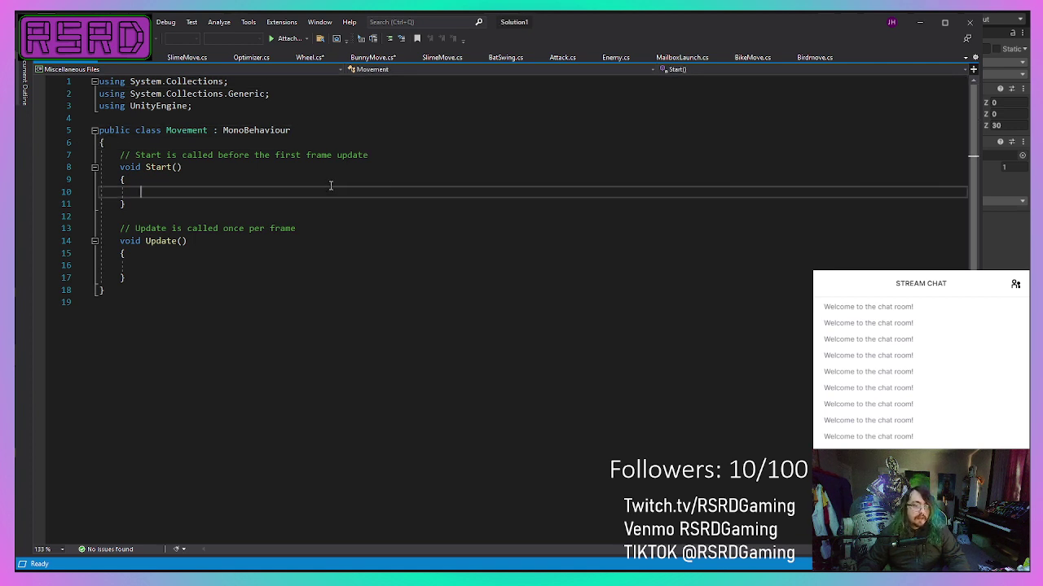
Step: Examine the existing BunnyMove.cs script for variable declarations and movement code that the Movement script can reuse
{"action": "left_click", "coordinate": [373, 58]}
{"action": "scroll", "coordinate": [321, 337], "scroll_direction": "up", "scroll_amount": 15}
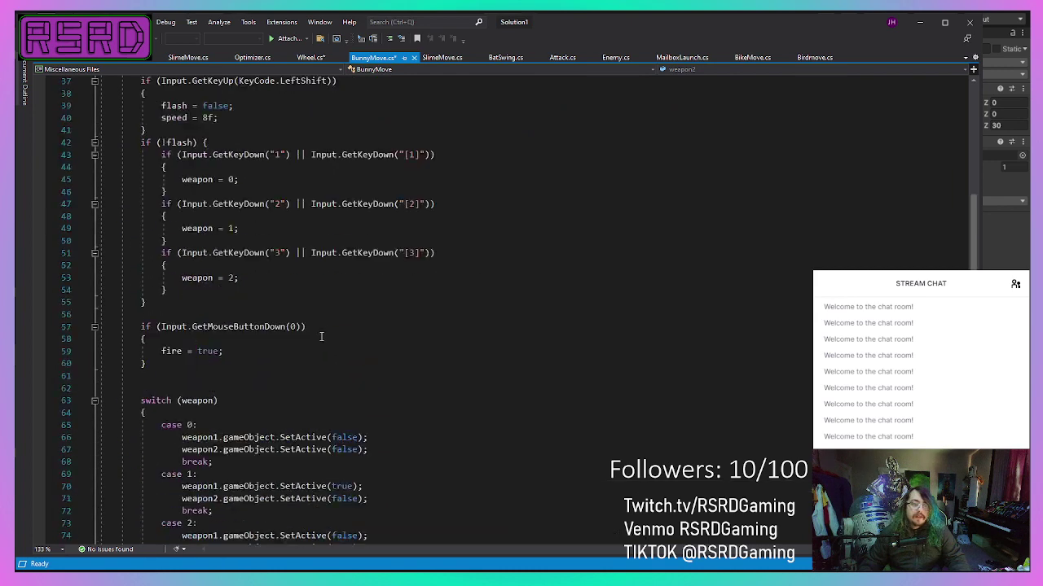
{"action": "scroll", "coordinate": [321, 336], "scroll_direction": "up", "scroll_amount": 12}
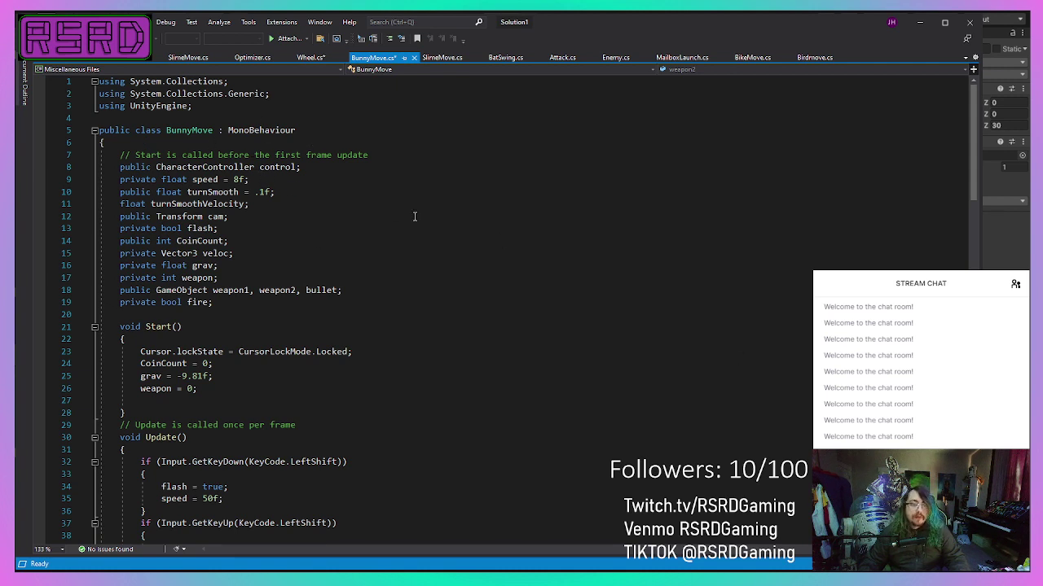
{"action": "scroll", "coordinate": [241, 196], "scroll_direction": "down", "scroll_amount": 1}
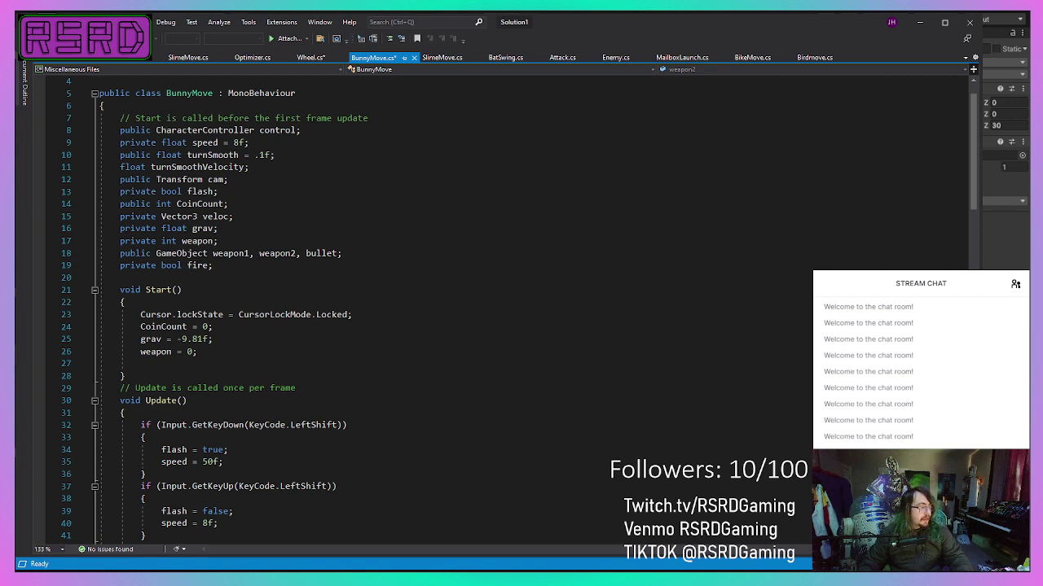
{"action": "left_click", "coordinate": [379, 352]}
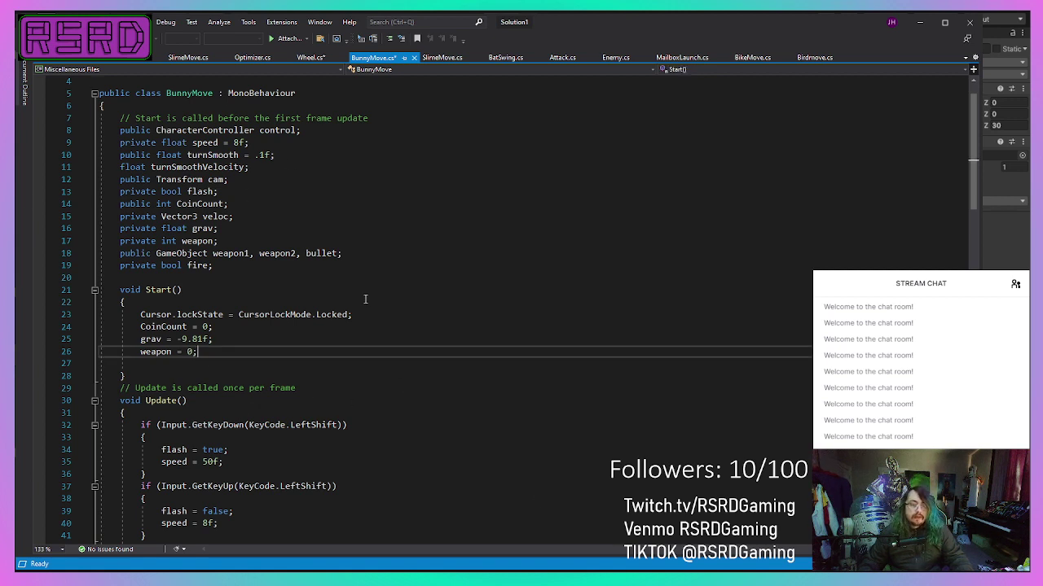
{"action": "left_click", "coordinate": [368, 278]}
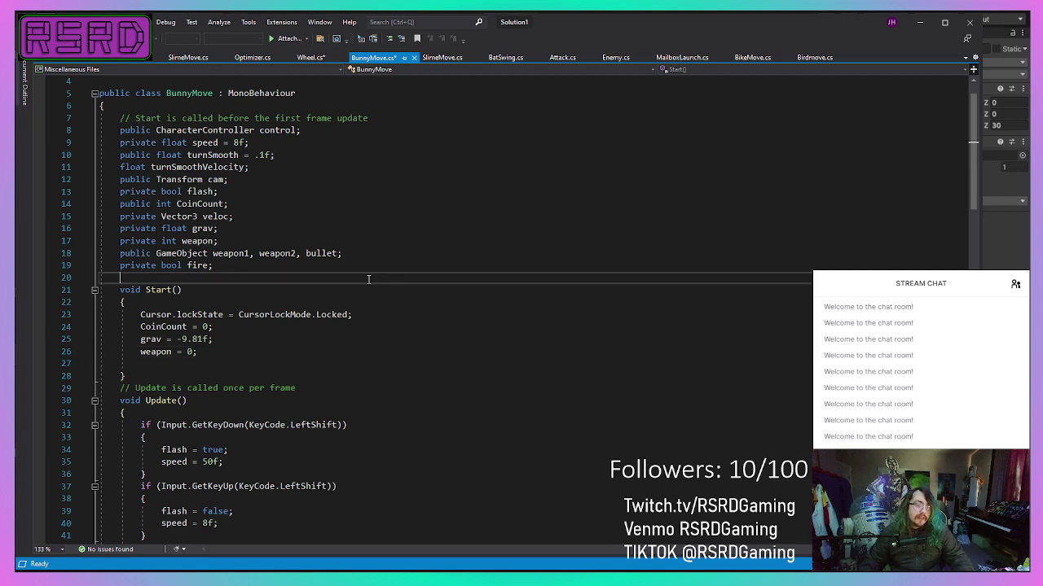
{"action": "scroll", "coordinate": [412, 237], "scroll_direction": "down", "scroll_amount": 18}
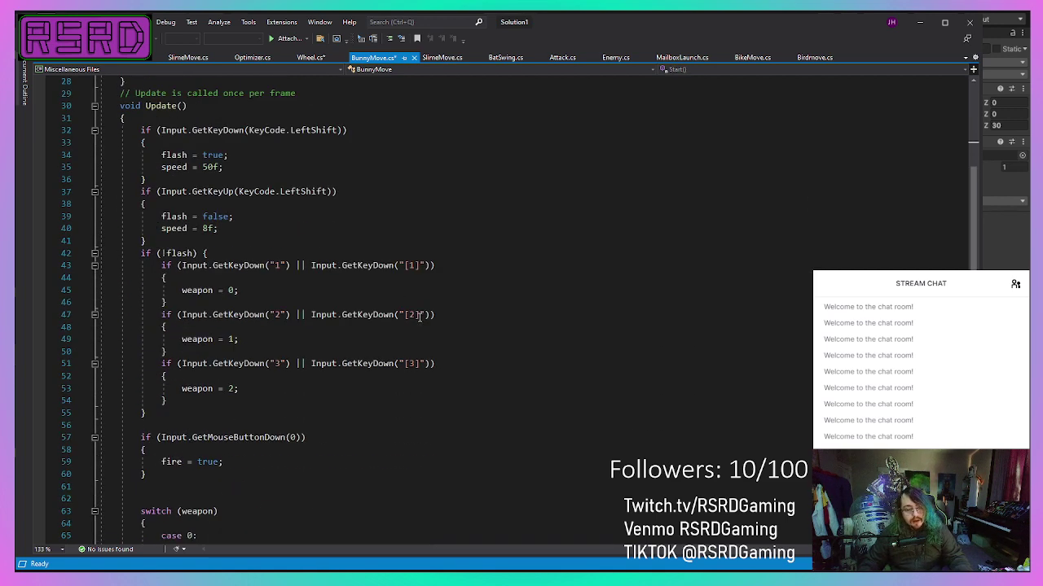
{"action": "scroll", "coordinate": [394, 355], "scroll_direction": "down", "scroll_amount": 18}
{"action": "scroll", "coordinate": [394, 354], "scroll_direction": "up", "scroll_amount": 16}
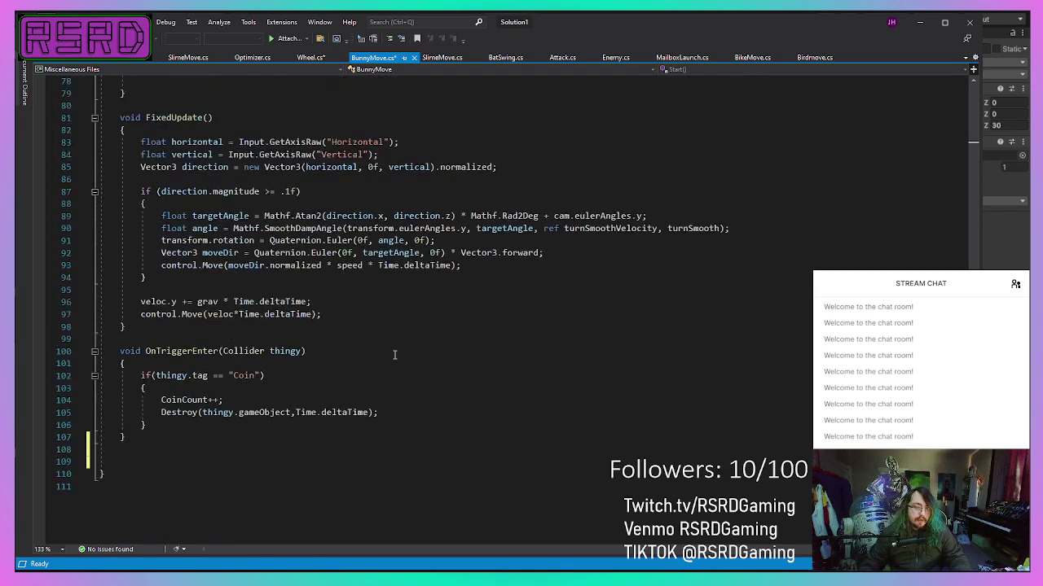
{"action": "scroll", "coordinate": [395, 352], "scroll_direction": "down", "scroll_amount": 4}
{"action": "scroll", "coordinate": [370, 322], "scroll_direction": "up", "scroll_amount": 1}
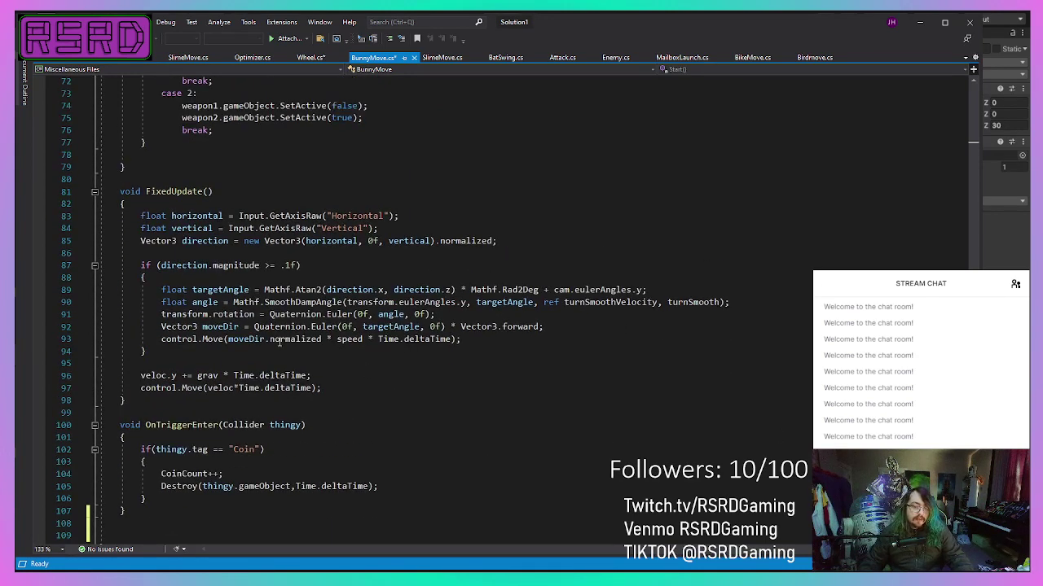
{"action": "scroll", "coordinate": [212, 310], "scroll_direction": "down", "scroll_amount": 2}
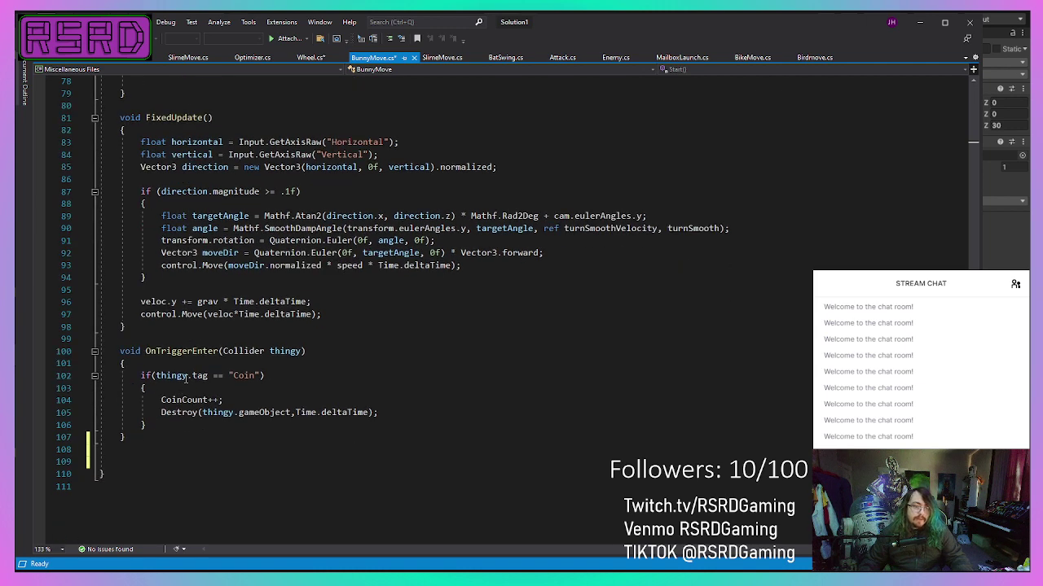
{"action": "scroll", "coordinate": [197, 289], "scroll_direction": "up", "scroll_amount": 19}
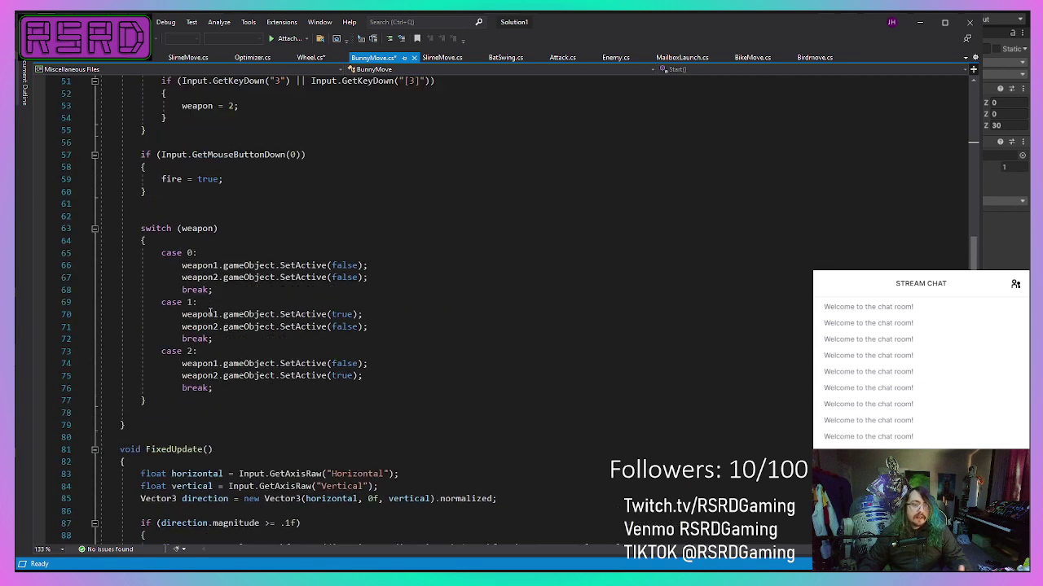
{"action": "scroll", "coordinate": [220, 304], "scroll_direction": "up", "scroll_amount": 7}
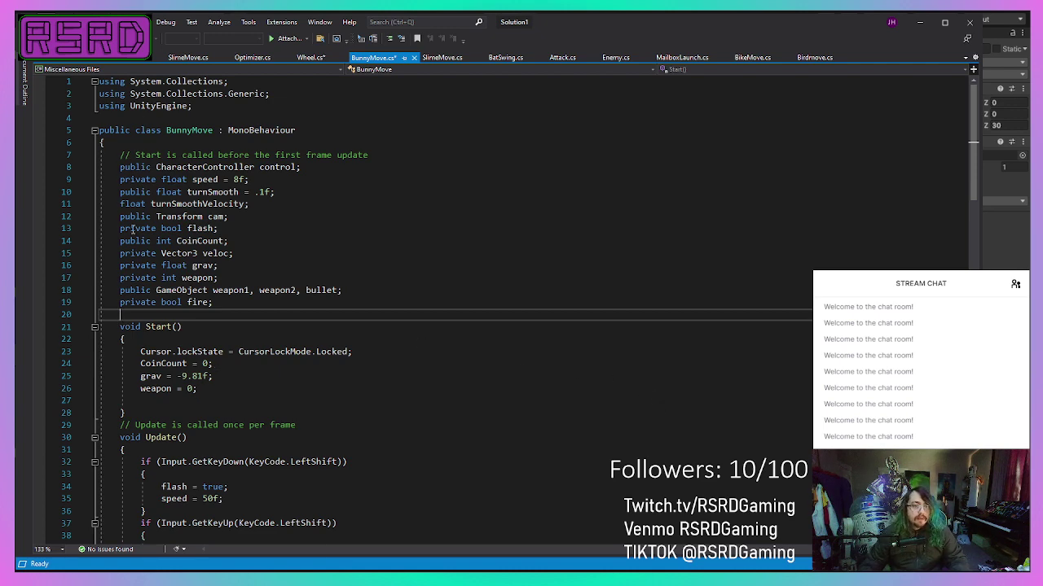
Step: Copy the control, speed, turnSmooth, turnSmoothVelocity and cam declarations from BunnyMove.cs to the start of the Movement class
{"action": "scroll", "coordinate": [130, 199], "scroll_direction": "down", "scroll_amount": 1}
{"action": "scroll", "coordinate": [129, 199], "scroll_direction": "up", "scroll_amount": 1}
{"action": "left_click_drag", "start_coordinate": [120, 167], "coordinate": [276, 203]}
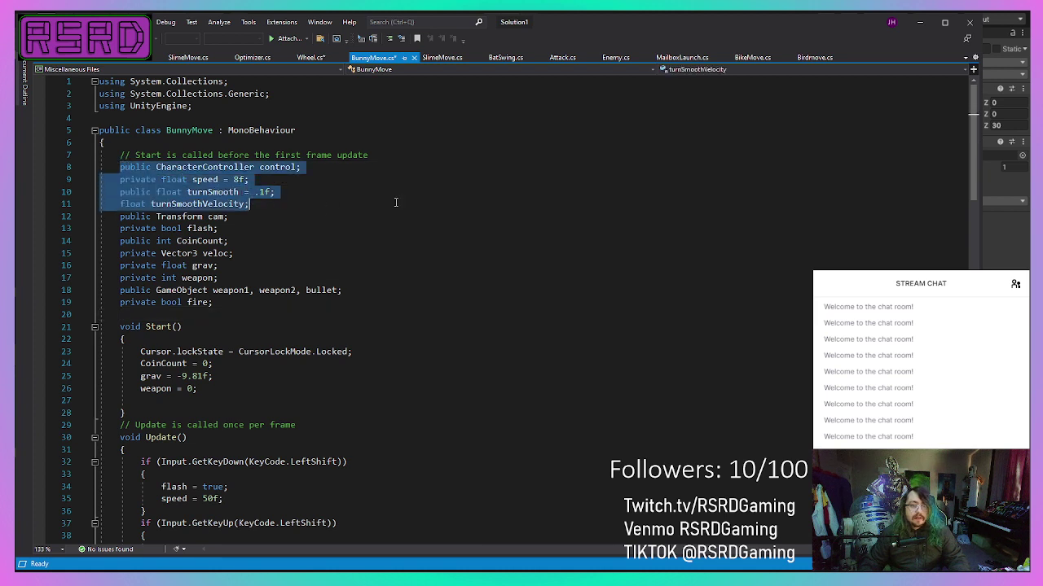
{"action": "left_click_drag", "start_coordinate": [656, 200], "coordinate": [700, 214]}
{"action": "key", "text": "ctrl+c"}
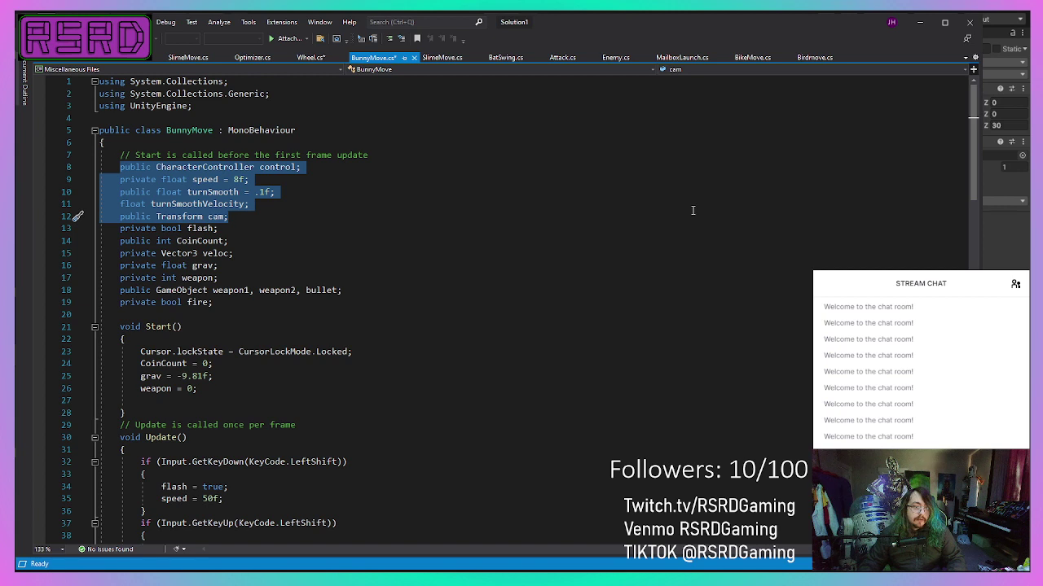
{"action": "left_click", "coordinate": [75, 64]}
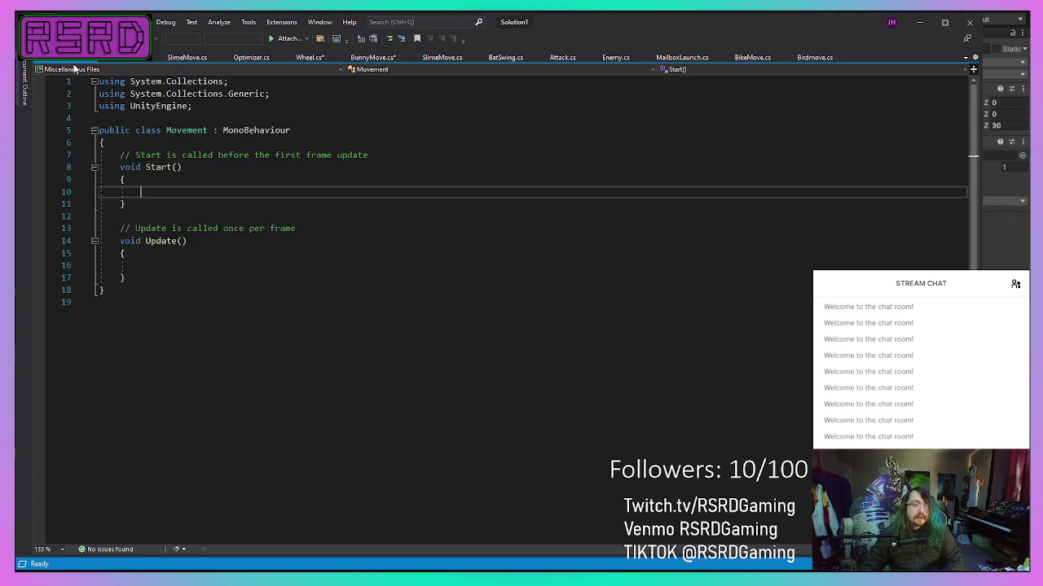
{"action": "left_click", "coordinate": [262, 160]}
{"action": "left_click", "coordinate": [276, 143]}
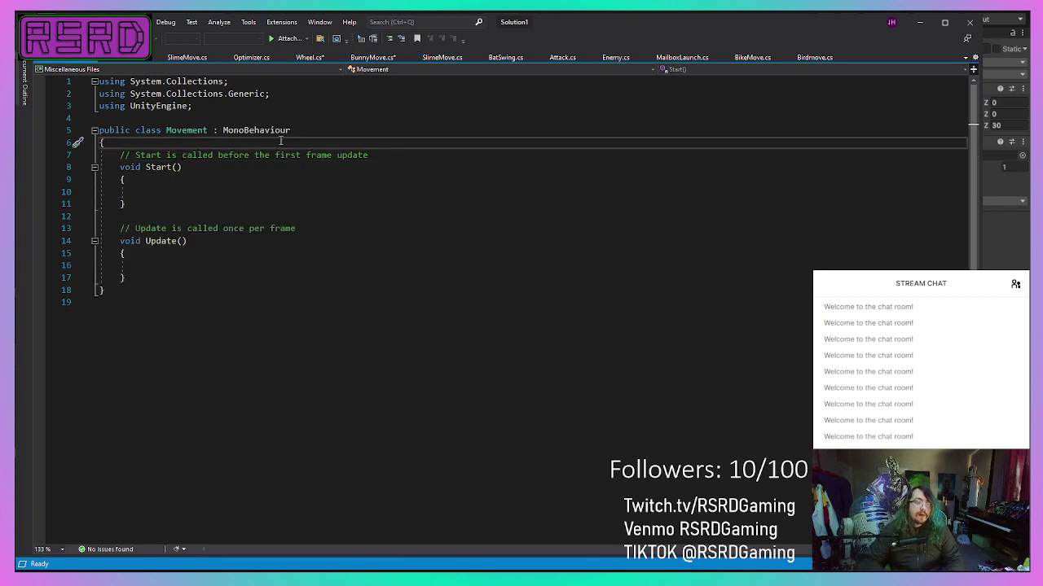
{"action": "key", "text": "Return"}
{"action": "key", "text": "ctrl+v"}
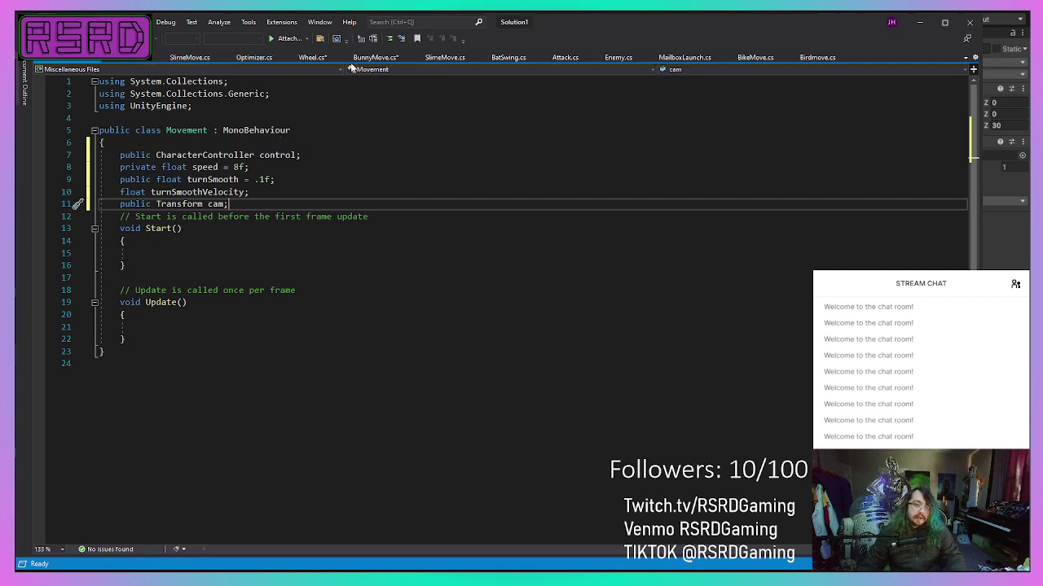
Step: Copy the private veloc and grav declarations from BunnyMove.cs and add them below the cam declaration in Movement.cs
{"action": "left_click", "coordinate": [382, 58]}
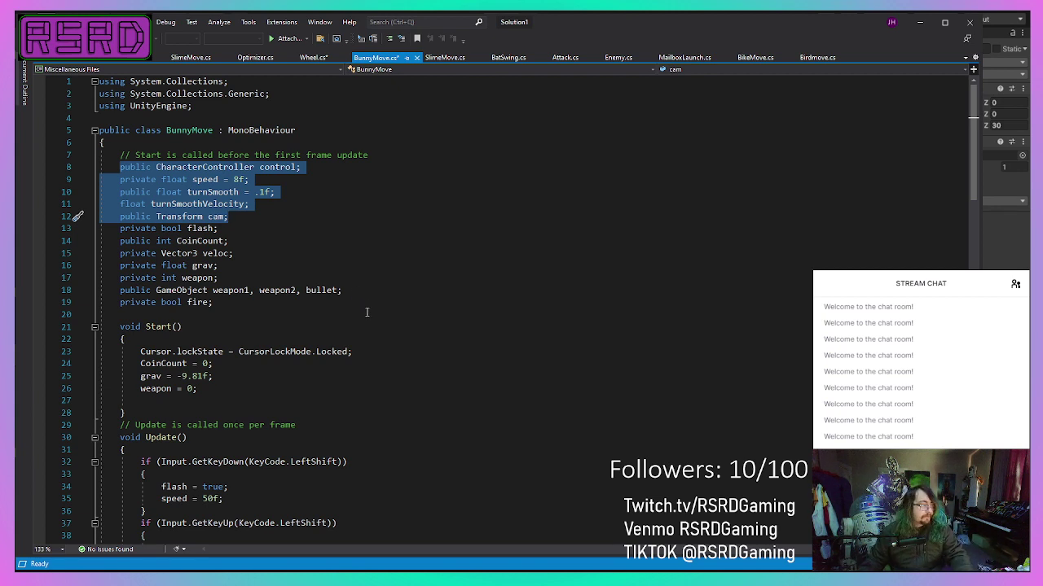
{"action": "left_click", "coordinate": [308, 302]}
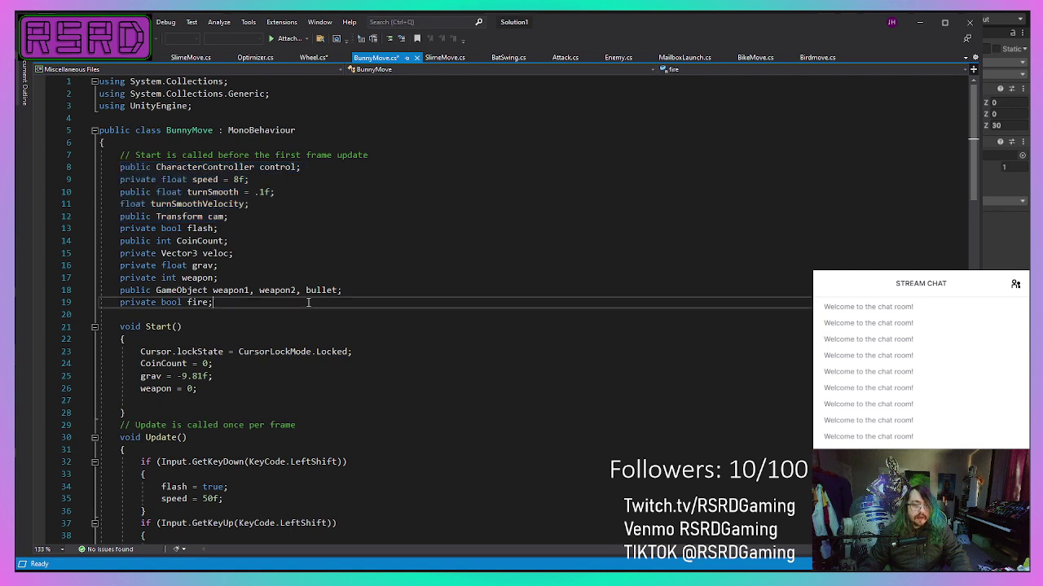
{"action": "left_click_drag", "start_coordinate": [270, 268], "coordinate": [100, 253]}
{"action": "key", "text": "ctrl+c"}
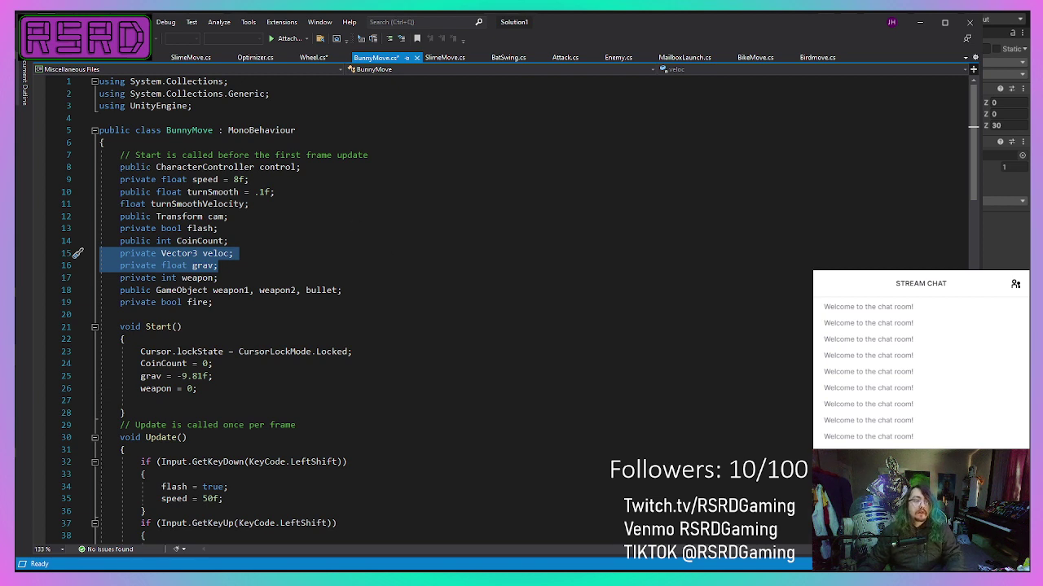
{"action": "left_click", "coordinate": [61, 64]}
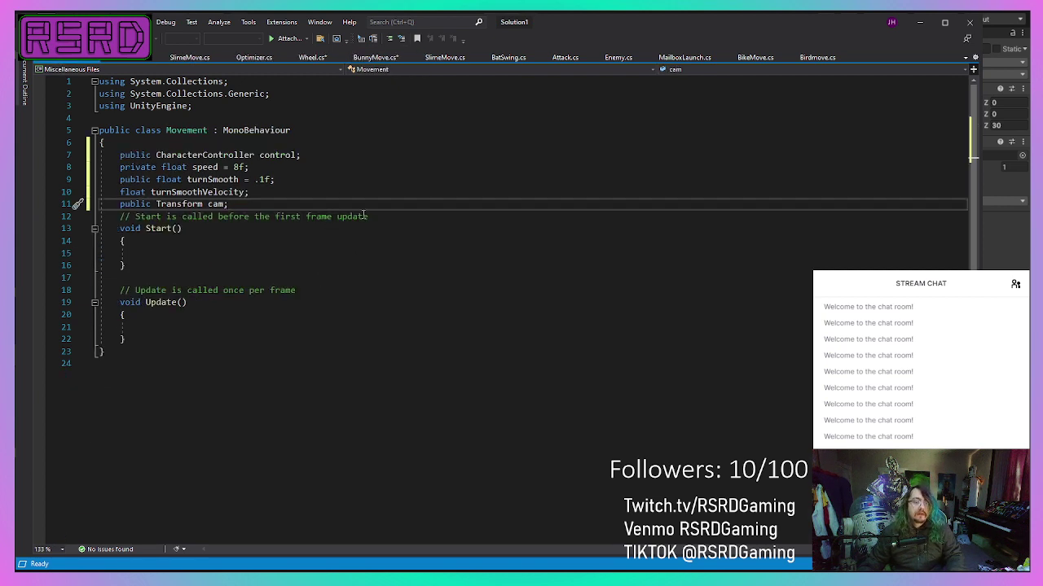
{"action": "key", "text": "ctrl+v"}
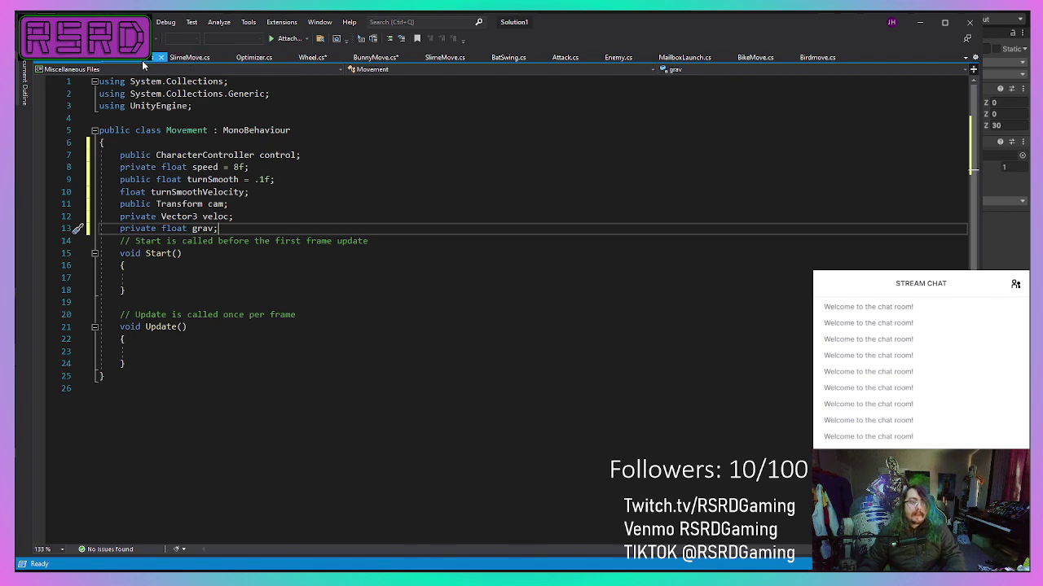
Step: Copy the whole FixedUpdate method from BunnyMove.cs and insert it below the Update method in Movement.cs
{"action": "left_click", "coordinate": [376, 57]}
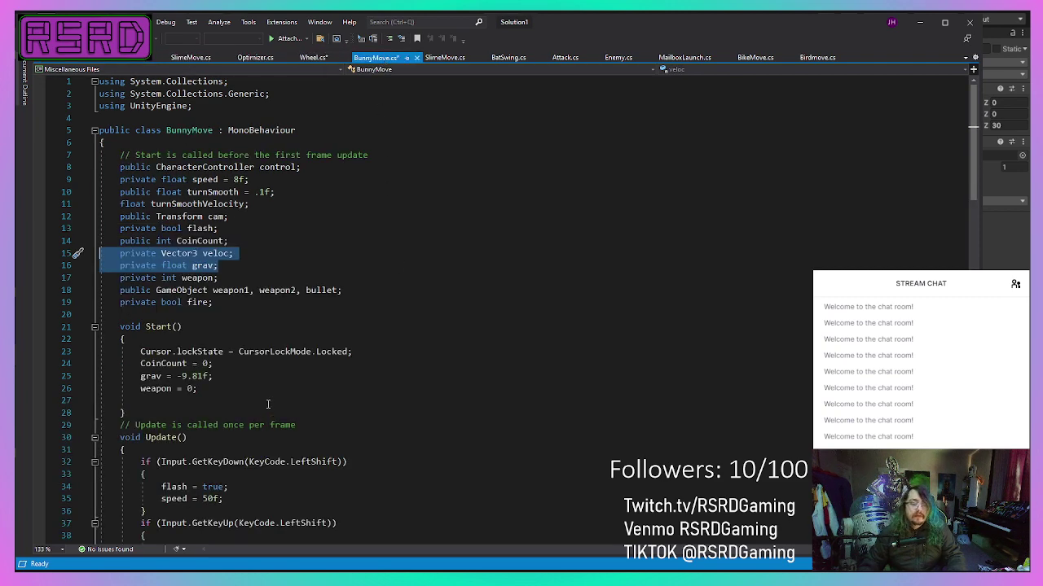
{"action": "scroll", "coordinate": [267, 402], "scroll_direction": "down", "scroll_amount": 15}
{"action": "scroll", "coordinate": [268, 402], "scroll_direction": "down", "scroll_amount": 10}
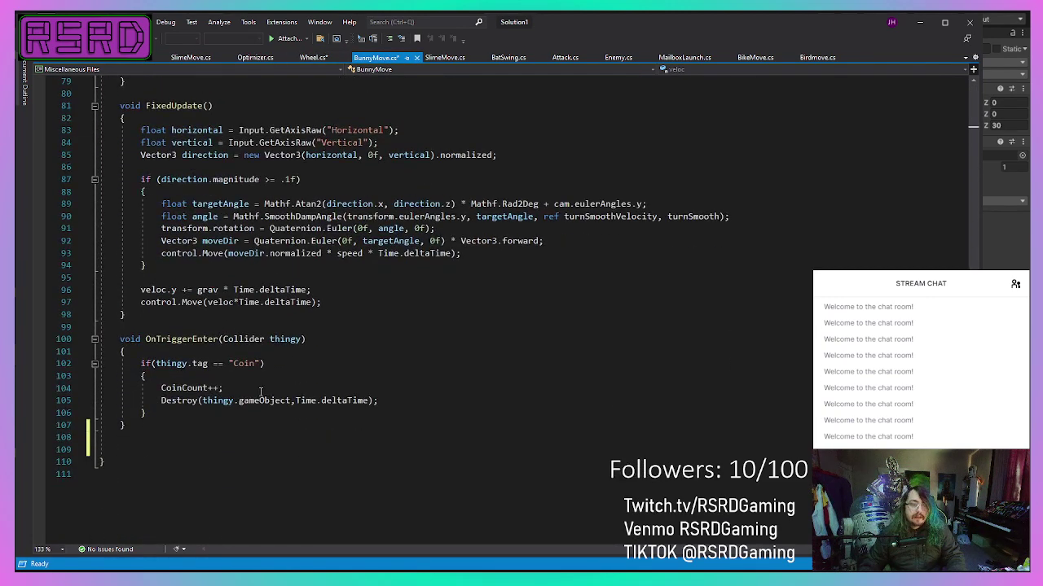
{"action": "left_click_drag", "start_coordinate": [122, 101], "coordinate": [188, 312]}
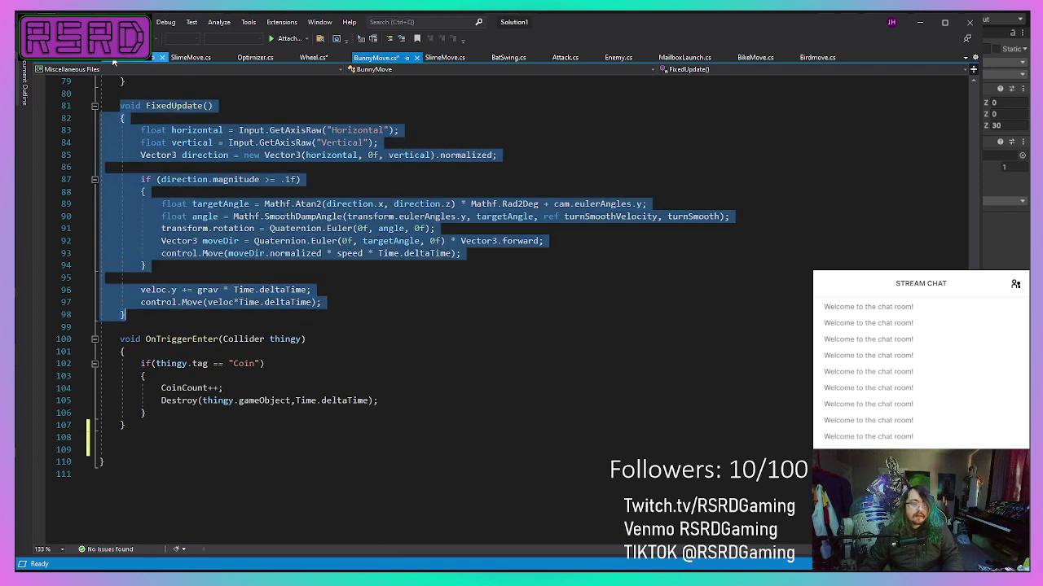
{"action": "left_click", "coordinate": [51, 60]}
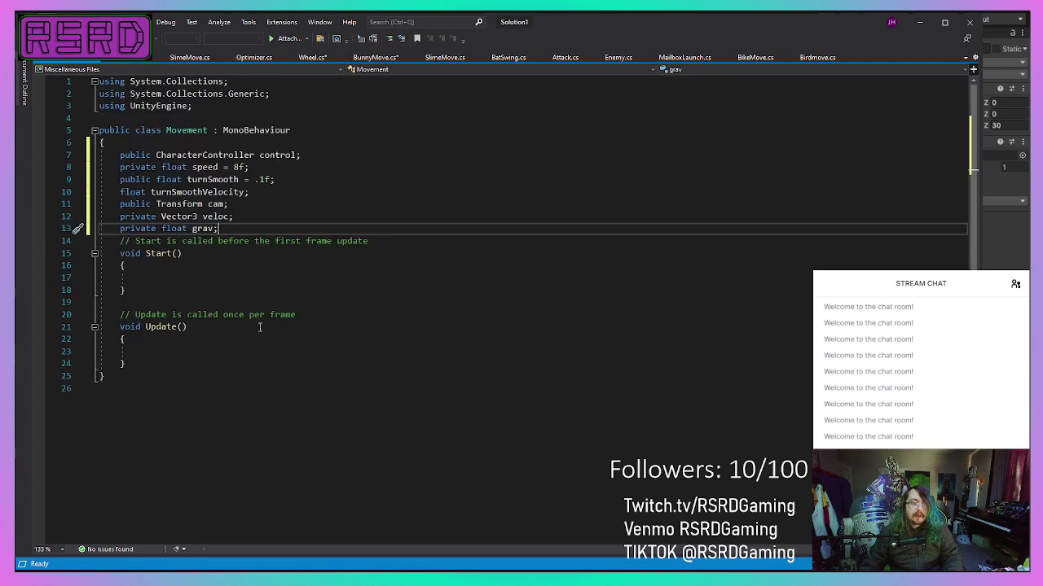
{"action": "left_click", "coordinate": [244, 365]}
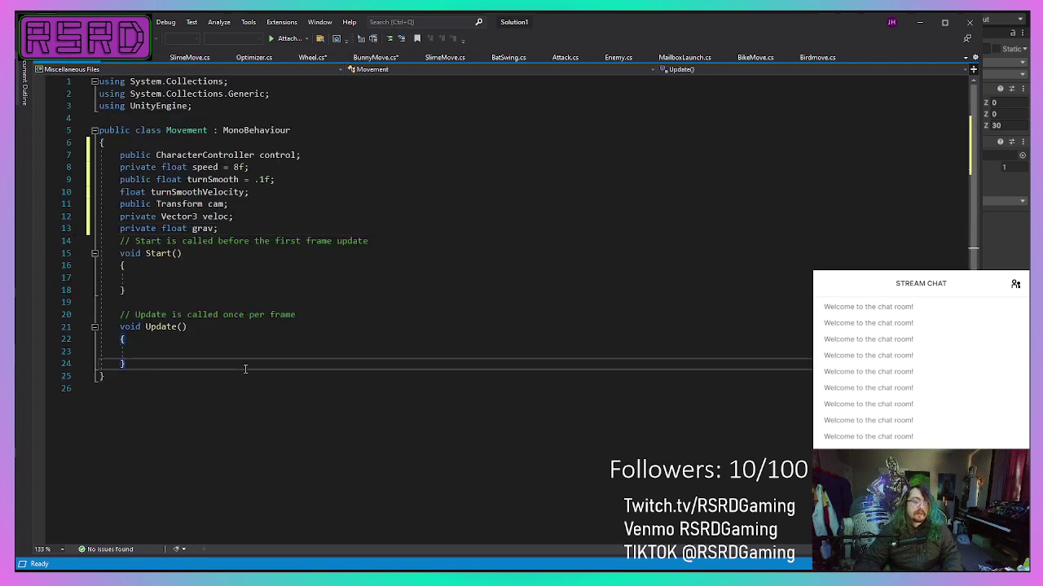
{"action": "key", "text": "Return"}
{"action": "key", "text": "Return"}
{"action": "type", "text": "void FixedUpdate() {     float horizontal = Input.GetAxisRaw(\"Horizontal\");     float vertical = Input.GetAxisRaw(\"Vertical\");     Vector3 direction = new Vector3(horizontal, 0f, vertical).normalized;      if (direction.magnitude >= .1f)     {         float targetAngle = Mathf.Atan2(direction.x, direction.z) * Mathf.Rad2Deg + cam.eulerAngles.y;         float angle = Mathf.SmoothDampAngle(transform.eulerAngles.y, targetAngle, ref turnSmoothVelocity, turnSmooth);         transform.rotation = Quaternion.Euler(0f, angle, 0f);         Vector3 moveDir = Quaternion.Euler(0f, targetAngle, 0f) * Vector3.forward;         control.Move(moveDir.normalized * speed * Time.deltaTime);     }      veloc.y += grav * Time.deltaTime;     control.Move(veloc * Time.deltaTime); }"}
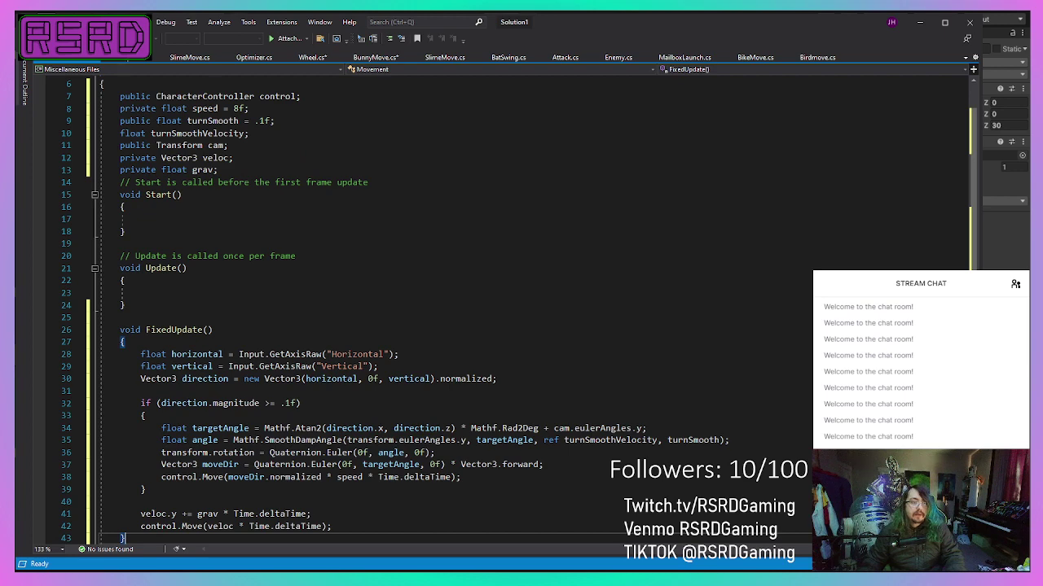
Step: Copy the grav = -9.81f assignment from BunnyMove.cs into the Start method of Movement.cs
{"action": "left_click", "coordinate": [377, 58]}
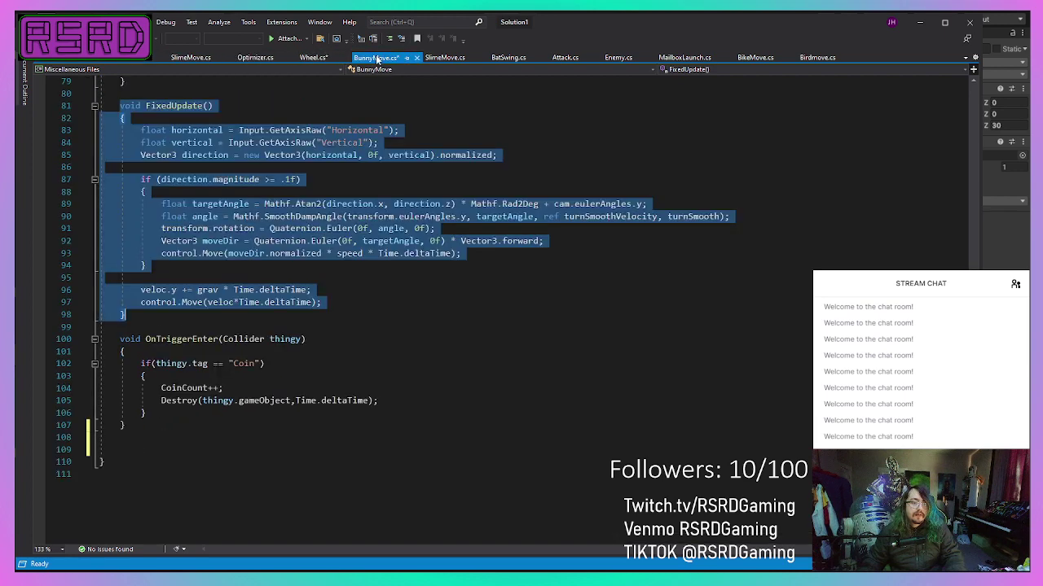
{"action": "scroll", "coordinate": [375, 233], "scroll_direction": "up", "scroll_amount": 20}
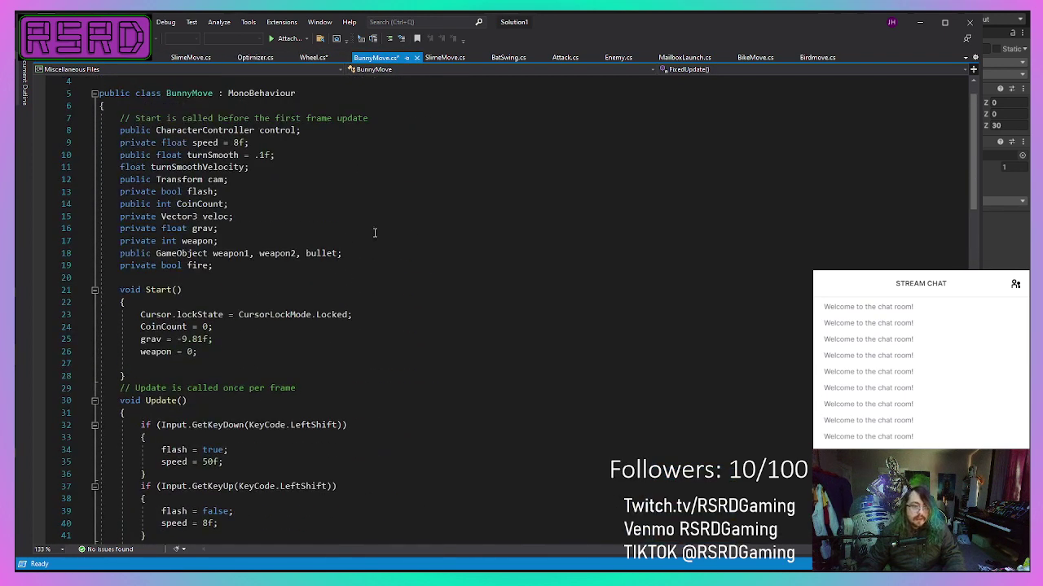
{"action": "left_click", "coordinate": [361, 313]}
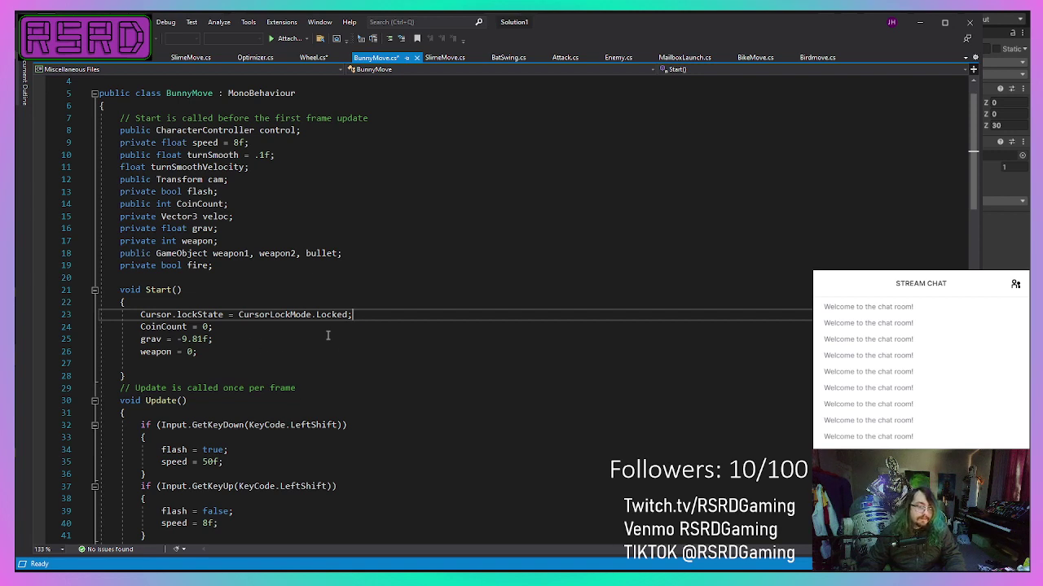
{"action": "left_click_drag", "start_coordinate": [247, 341], "coordinate": [140, 340]}
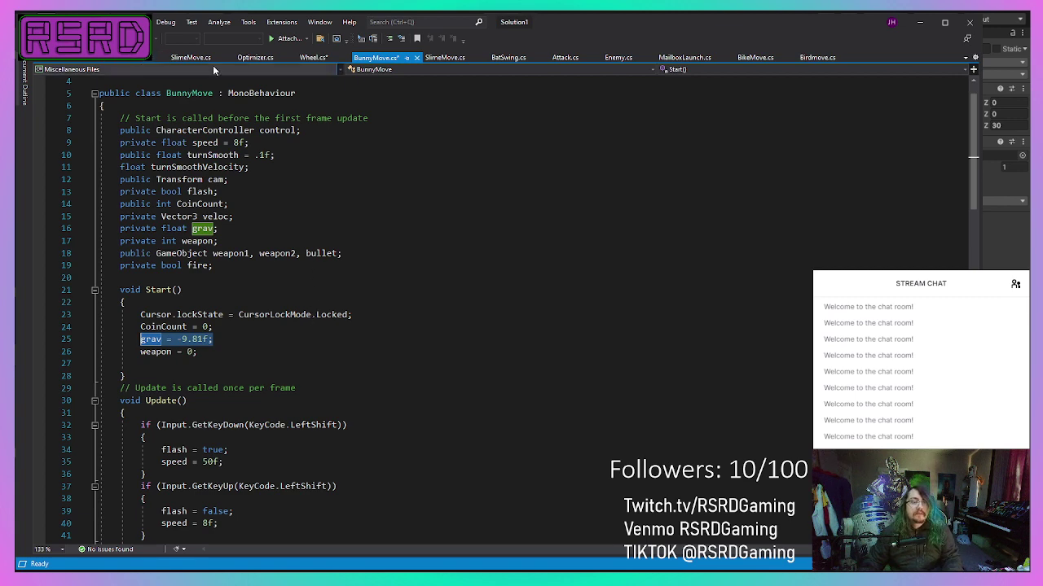
{"action": "left_click", "coordinate": [190, 57]}
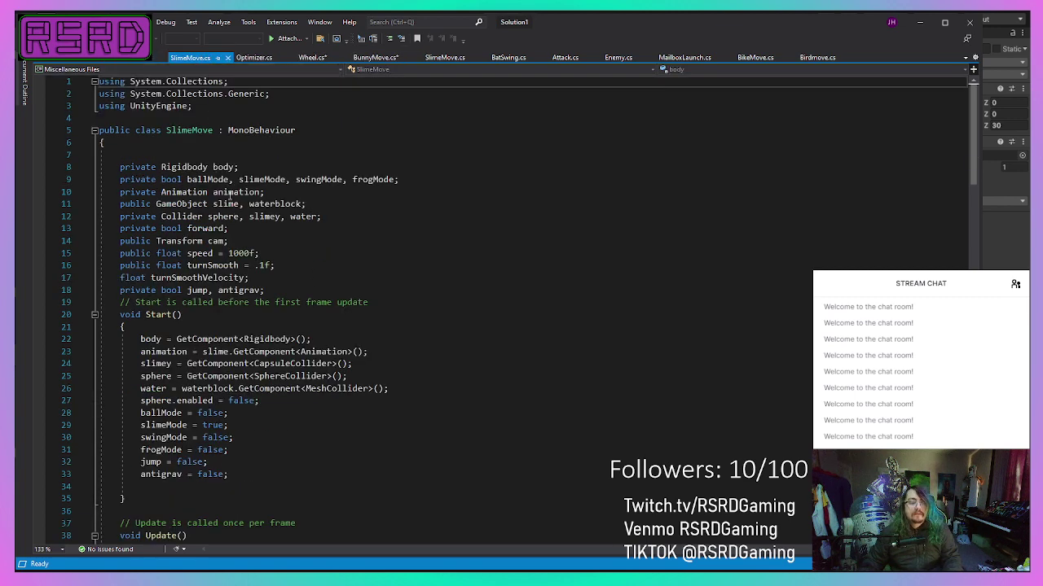
{"action": "left_click", "coordinate": [58, 62]}
{"action": "left_click", "coordinate": [236, 217]}
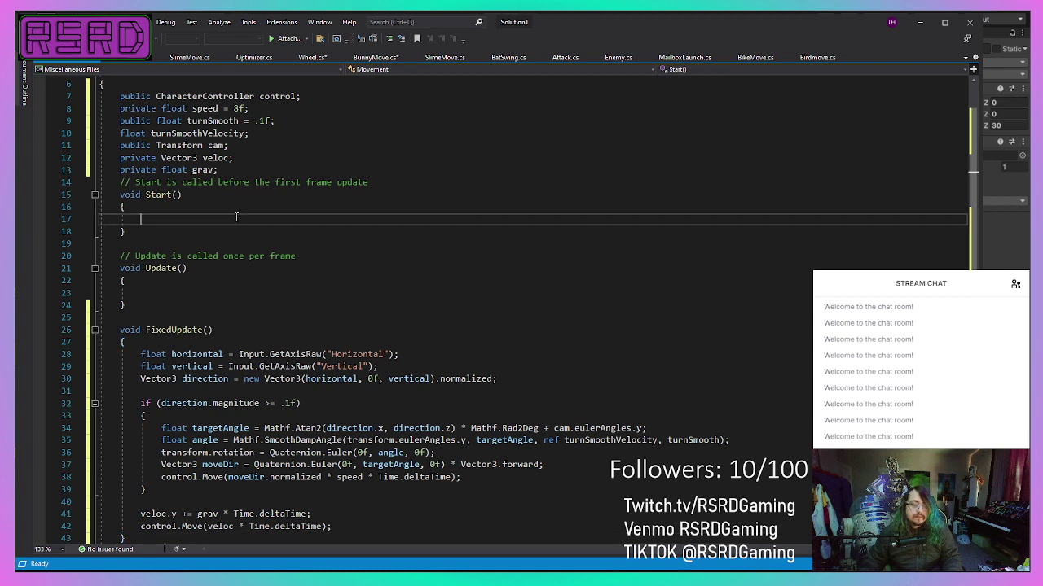
{"action": "type", "text": "grav = -9.81f;"}
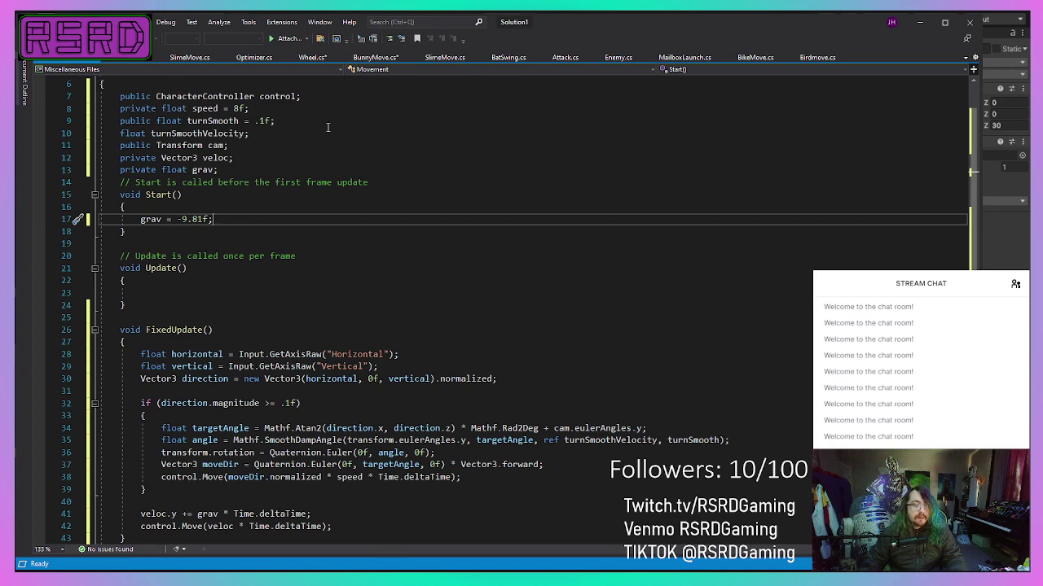
Step: Review the assembled Movement script from its declarations through FixedUpdate, save it and switch to Unity
{"action": "left_click_drag", "start_coordinate": [255, 133], "coordinate": [99, 74]}
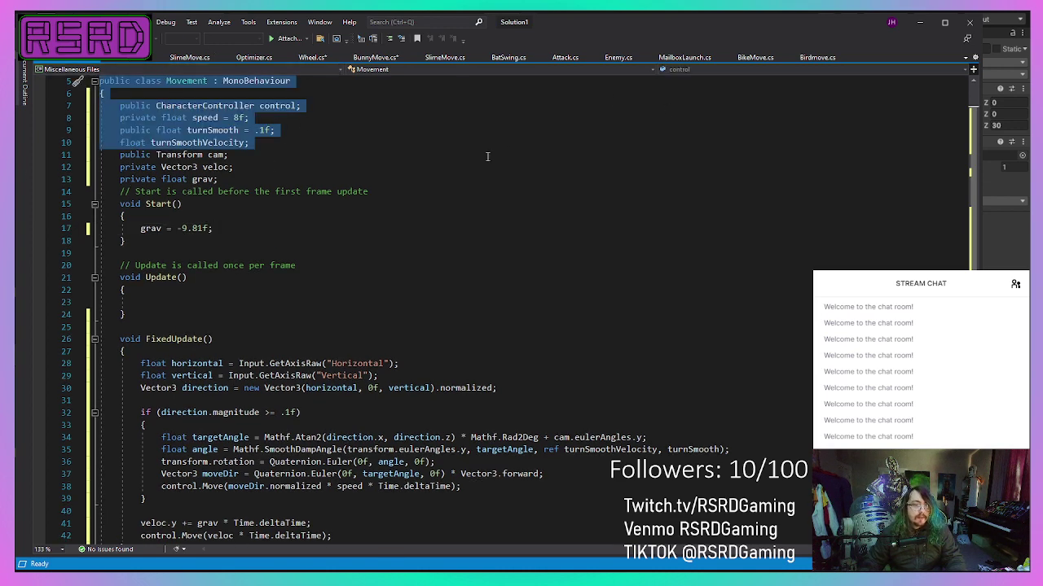
{"action": "left_click", "coordinate": [324, 198]}
{"action": "scroll", "coordinate": [324, 198], "scroll_direction": "up", "scroll_amount": 1}
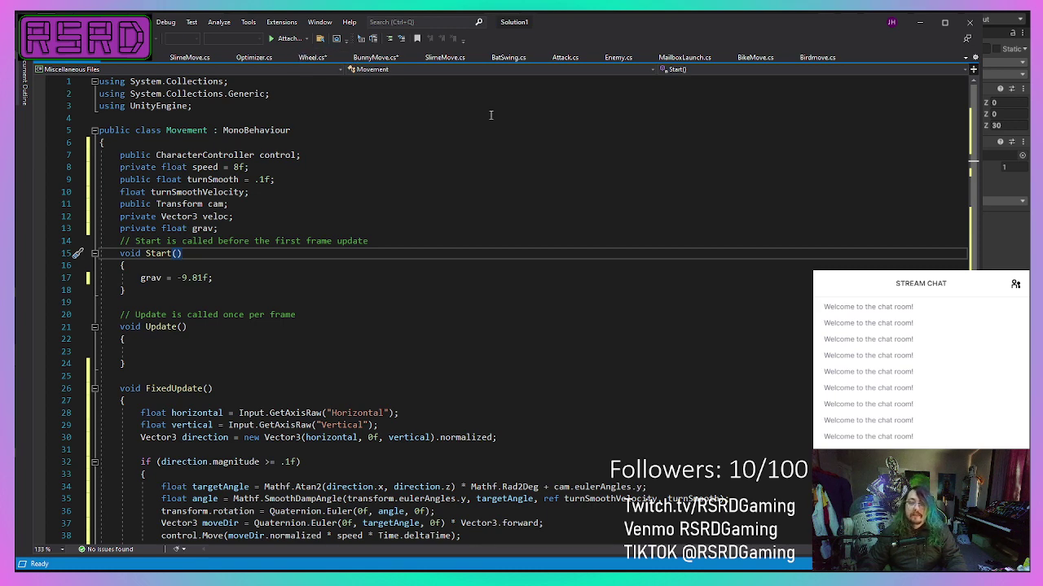
{"action": "scroll", "coordinate": [185, 273], "scroll_direction": "down", "scroll_amount": 2}
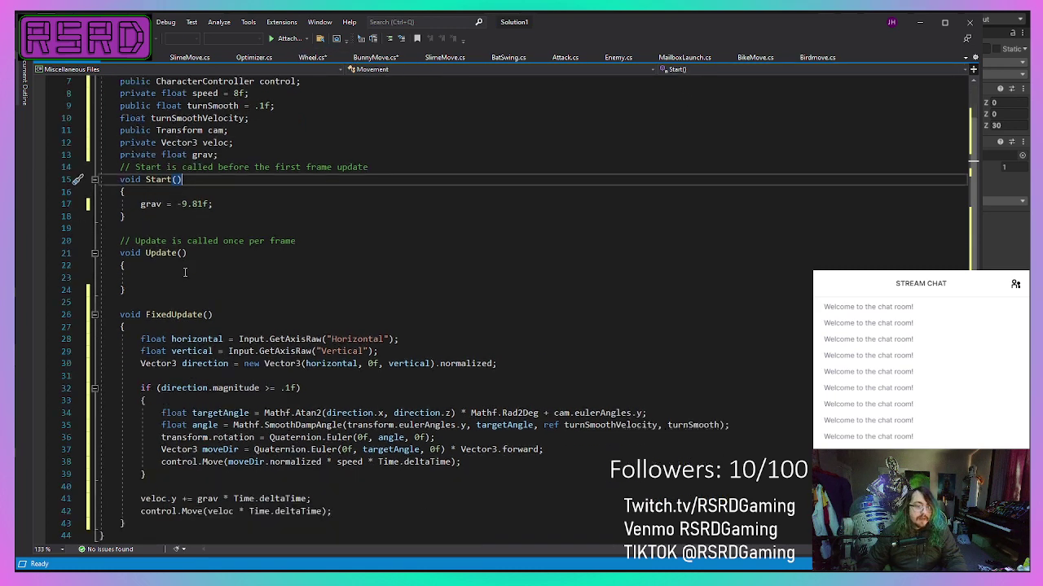
{"action": "scroll", "coordinate": [185, 272], "scroll_direction": "up", "scroll_amount": 2}
{"action": "scroll", "coordinate": [297, 273], "scroll_direction": "down", "scroll_amount": 6}
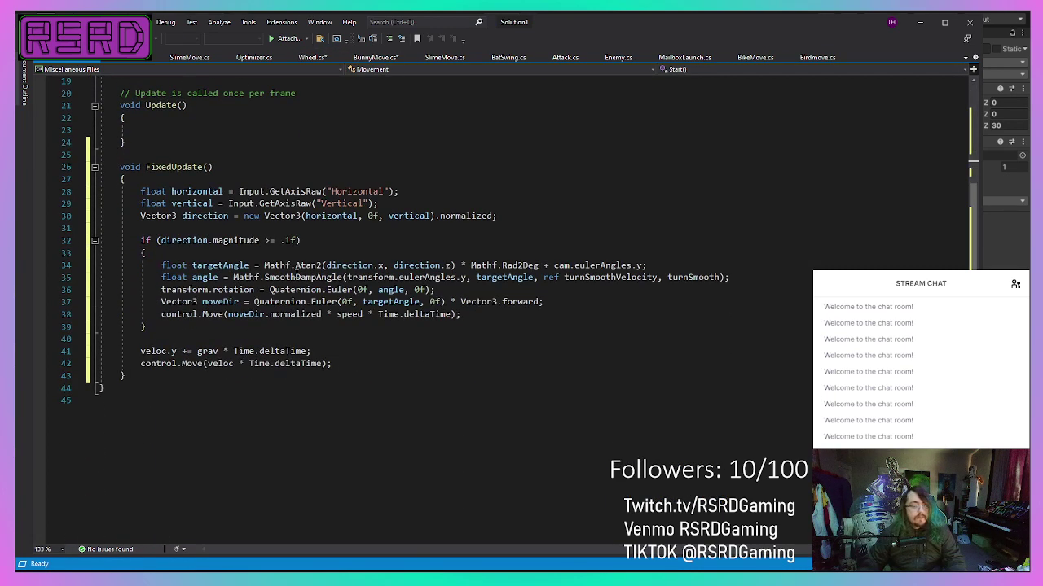
{"action": "scroll", "coordinate": [216, 327], "scroll_direction": "up", "scroll_amount": 6}
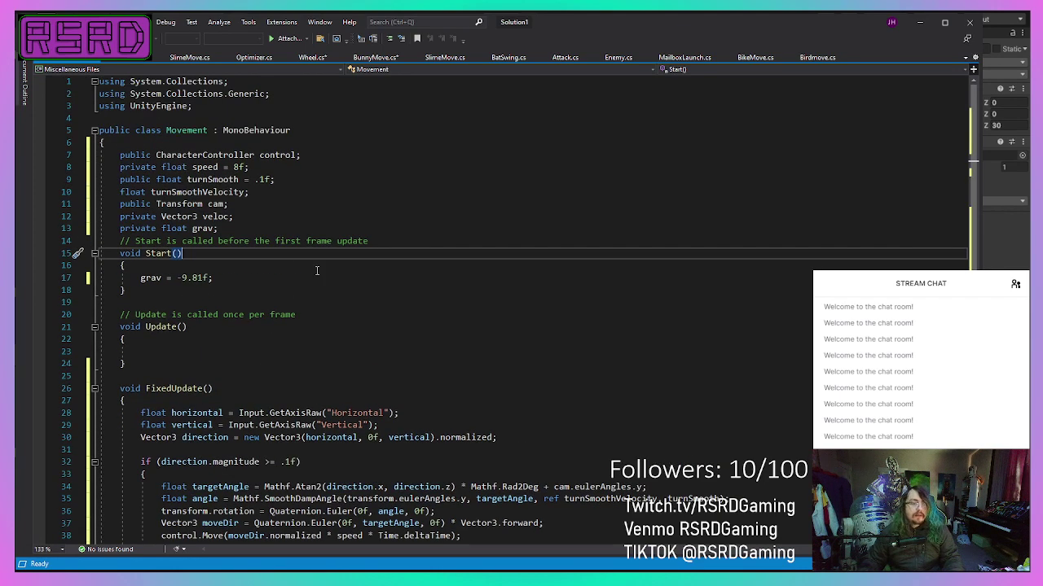
{"action": "key", "text": "ctrl+s"}
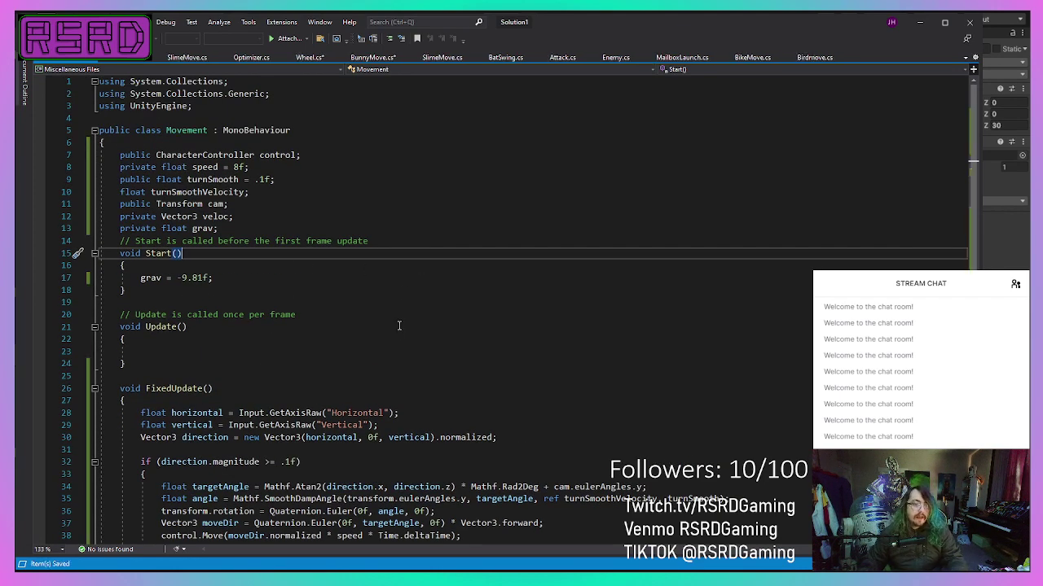
{"action": "scroll", "coordinate": [316, 509], "scroll_direction": "down", "scroll_amount": 7}
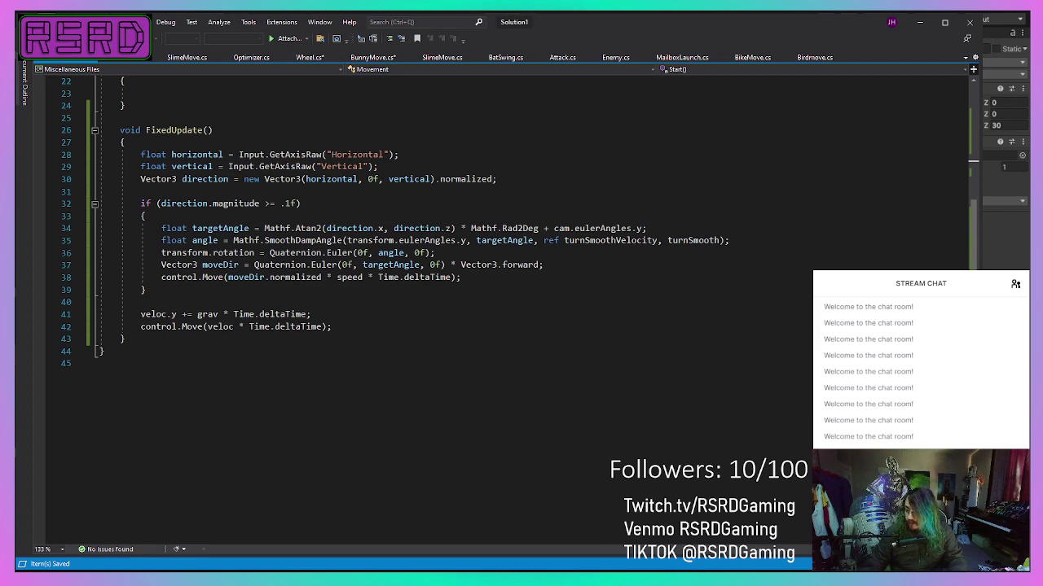
{"action": "key", "text": "alt+Tab"}
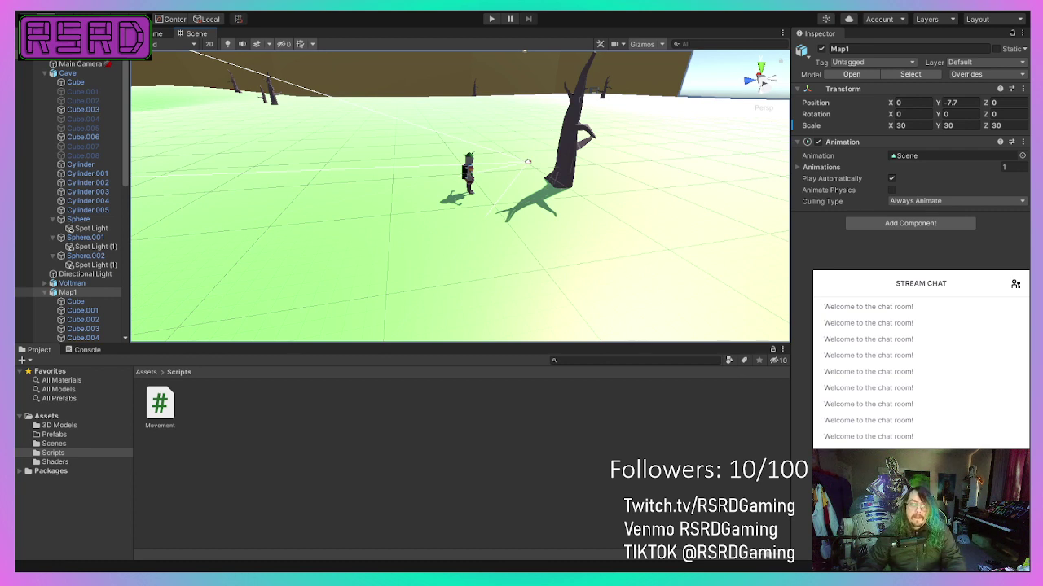
{"action": "scroll", "coordinate": [459, 228], "scroll_direction": "down", "scroll_amount": 1}
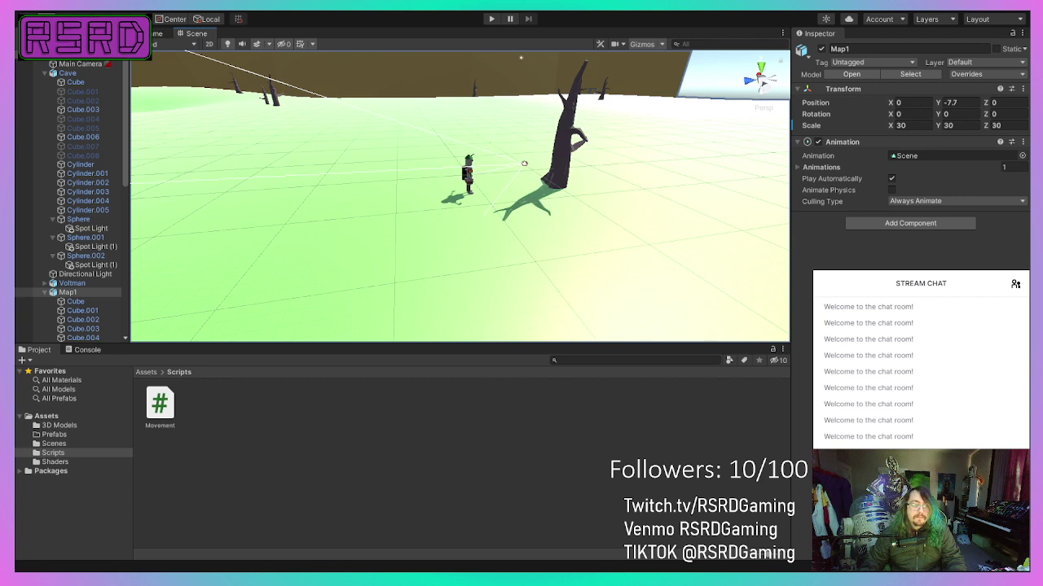
{"action": "left_click", "coordinate": [458, 231]}
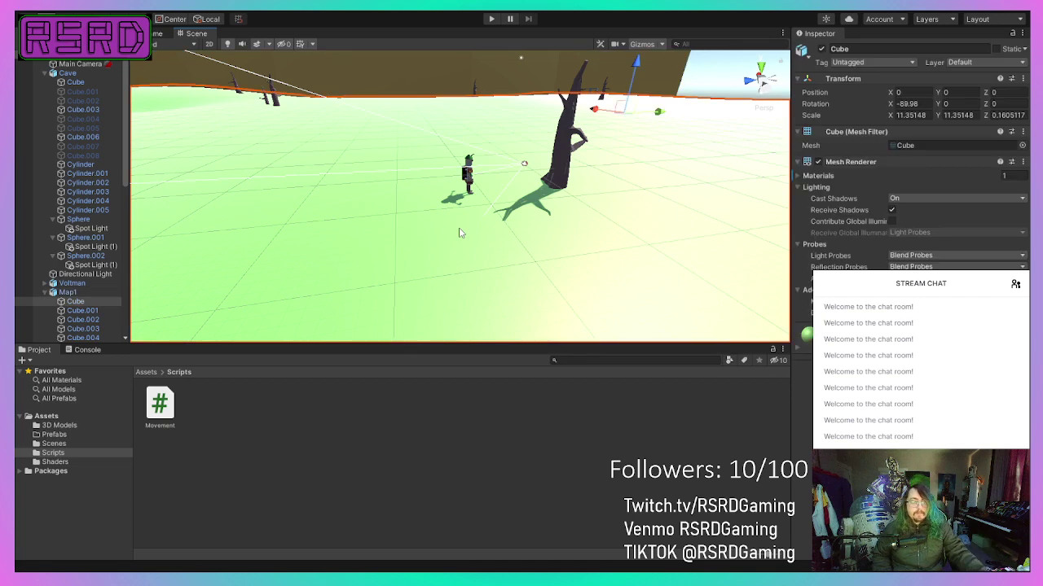
{"action": "scroll", "coordinate": [458, 232], "scroll_direction": "up", "scroll_amount": 6}
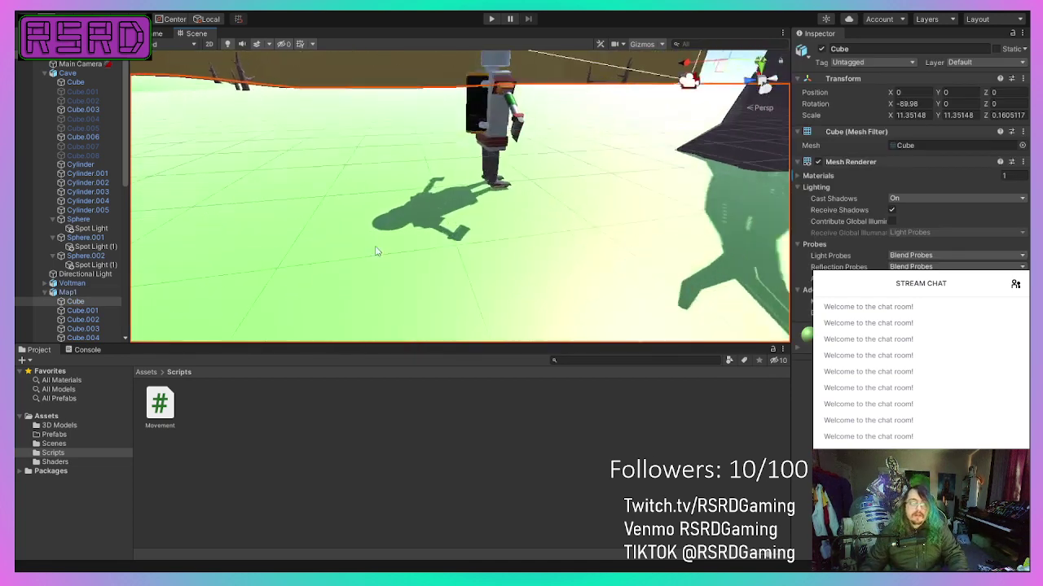
{"action": "left_click", "coordinate": [28, 291]}
{"action": "left_click", "coordinate": [33, 283]}
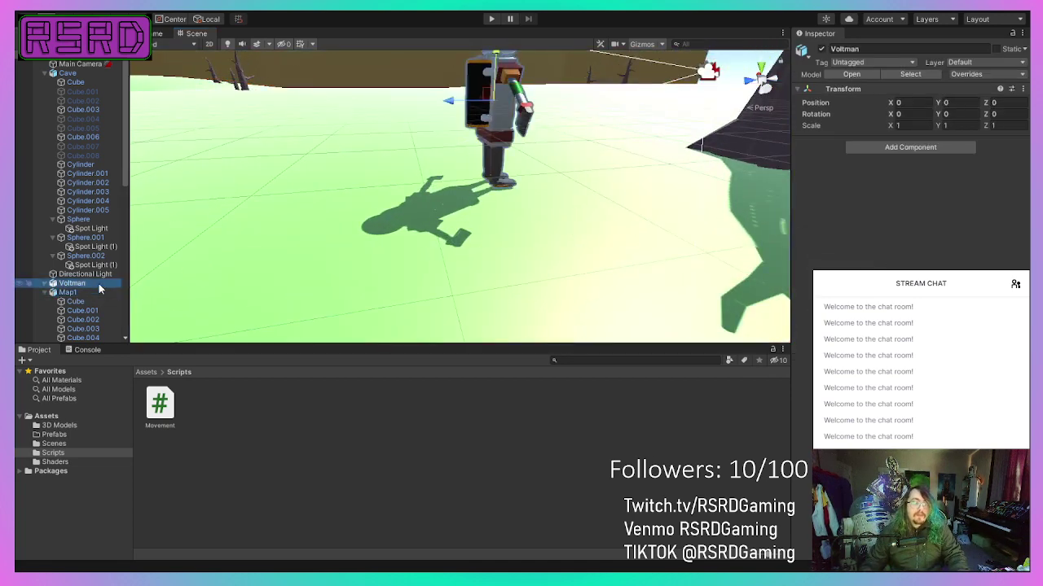
{"action": "left_click", "coordinate": [937, 151]}
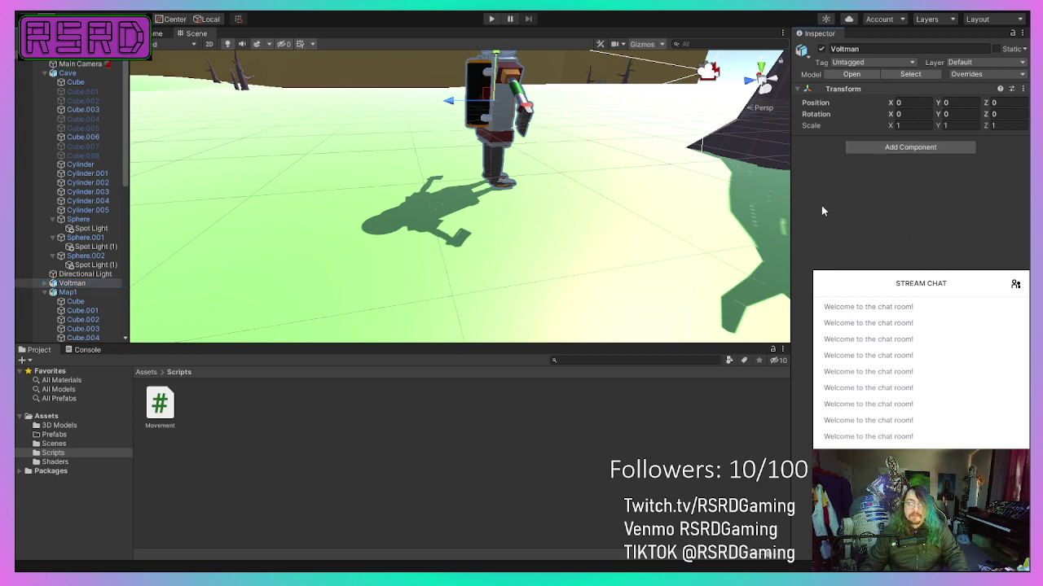
{"action": "left_click", "coordinate": [373, 440]}
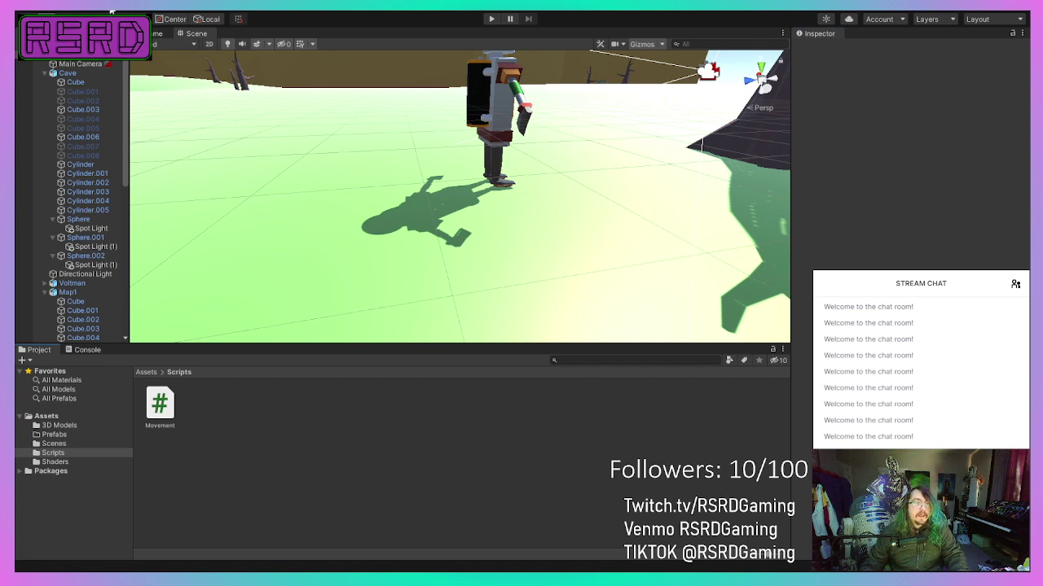
Step: Create an empty game object named Character and set its position to 0, 0, 0
{"action": "key", "text": "ctrl+shift+n"}
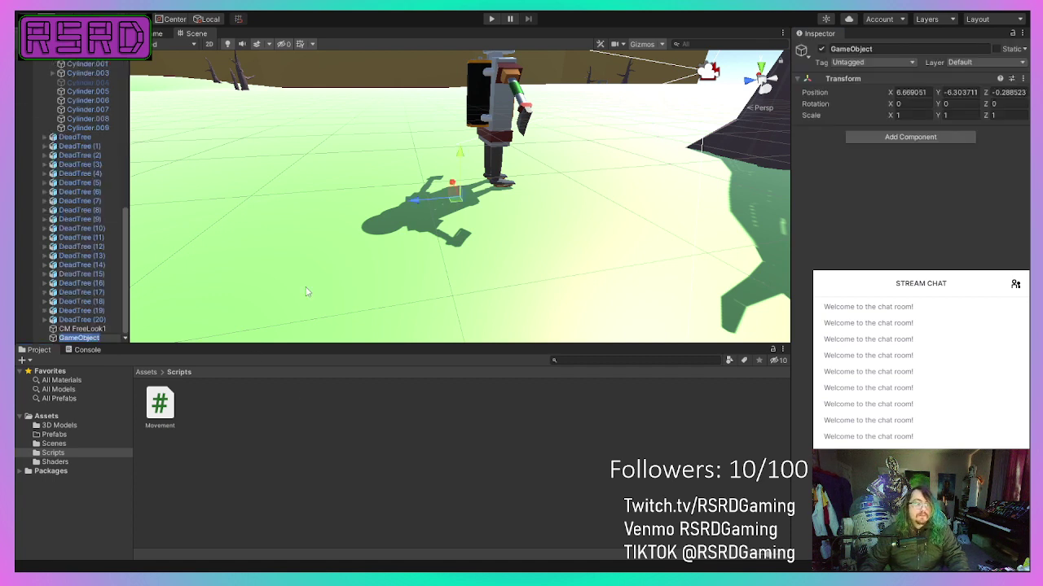
{"action": "type", "text": "Character"}
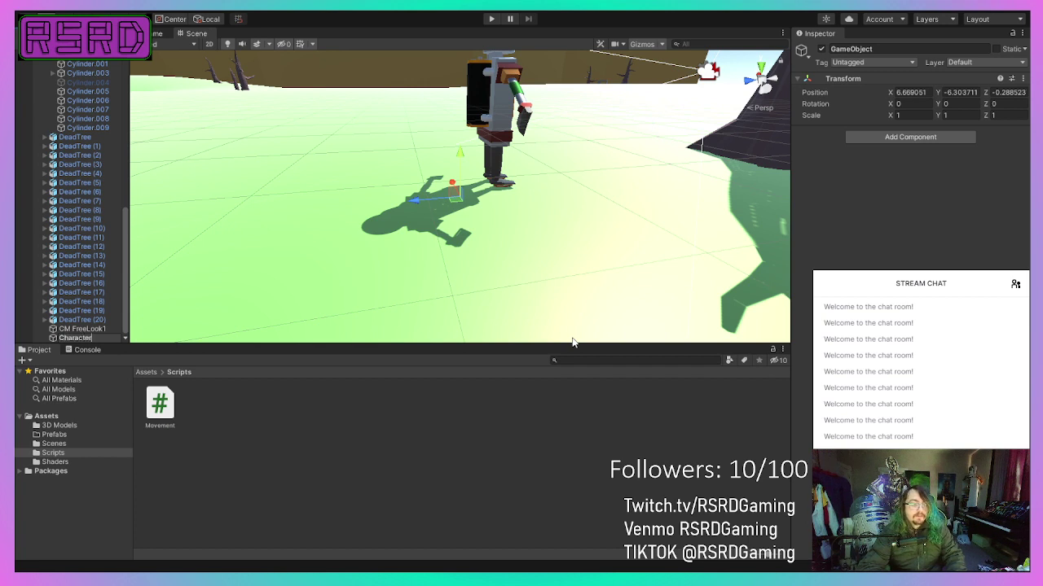
{"action": "key", "text": "Return"}
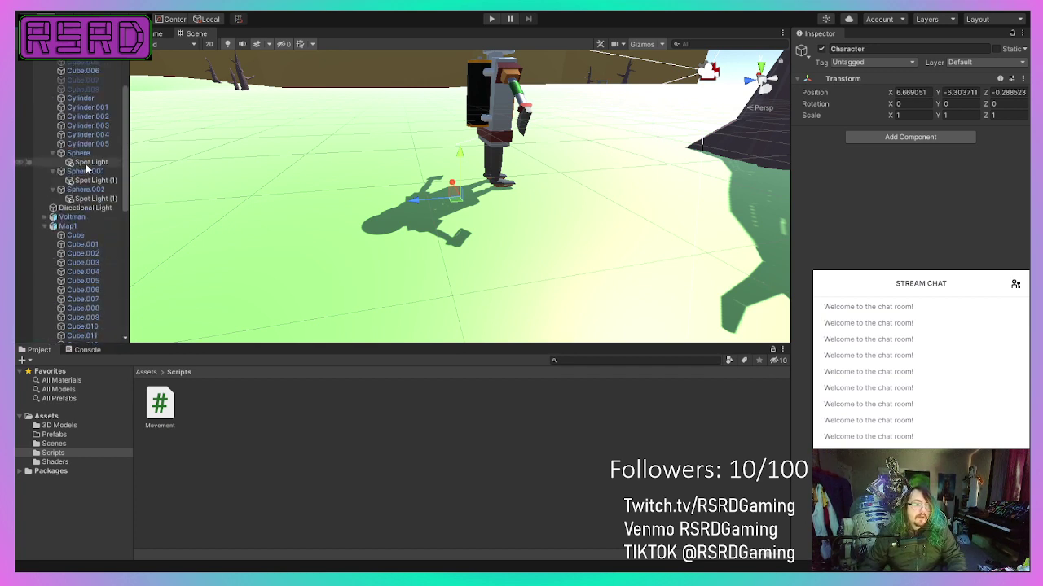
{"action": "left_click", "coordinate": [924, 92]}
{"action": "type", "text": "0"}
{"action": "key", "text": "Tab"}
{"action": "type", "text": "0"}
{"action": "key", "text": "Tab"}
{"action": "type", "text": "0"}
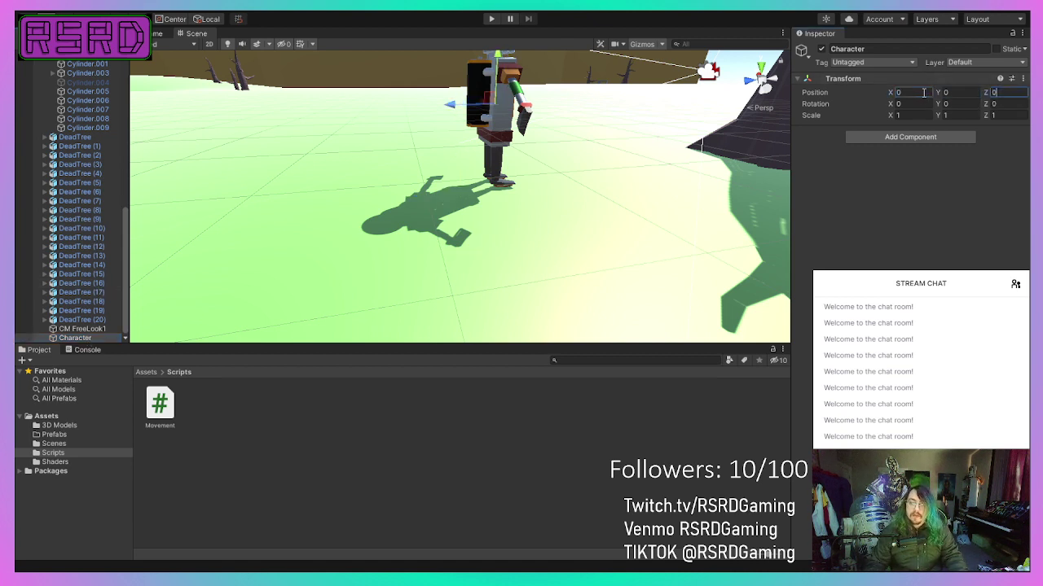
Step: Examine the placement of the empty Character object relative to the Voltman model from the side
{"action": "right_click_drag", "start_coordinate": [350, 81], "coordinate": [424, 189]}
{"action": "middle_click_drag", "start_coordinate": [423, 188], "coordinate": [505, 136]}
{"action": "right_click_drag", "start_coordinate": [505, 136], "coordinate": [243, 178]}
{"action": "scroll", "coordinate": [272, 186], "scroll_direction": "up", "scroll_amount": 1}
{"action": "key", "text": "d"}
{"action": "scroll", "coordinate": [380, 203], "scroll_direction": "down", "scroll_amount": 2}
{"action": "scroll", "coordinate": [244, 179], "scroll_direction": "up", "scroll_amount": 2}
{"action": "scroll", "coordinate": [407, 171], "scroll_direction": "down", "scroll_amount": 3}
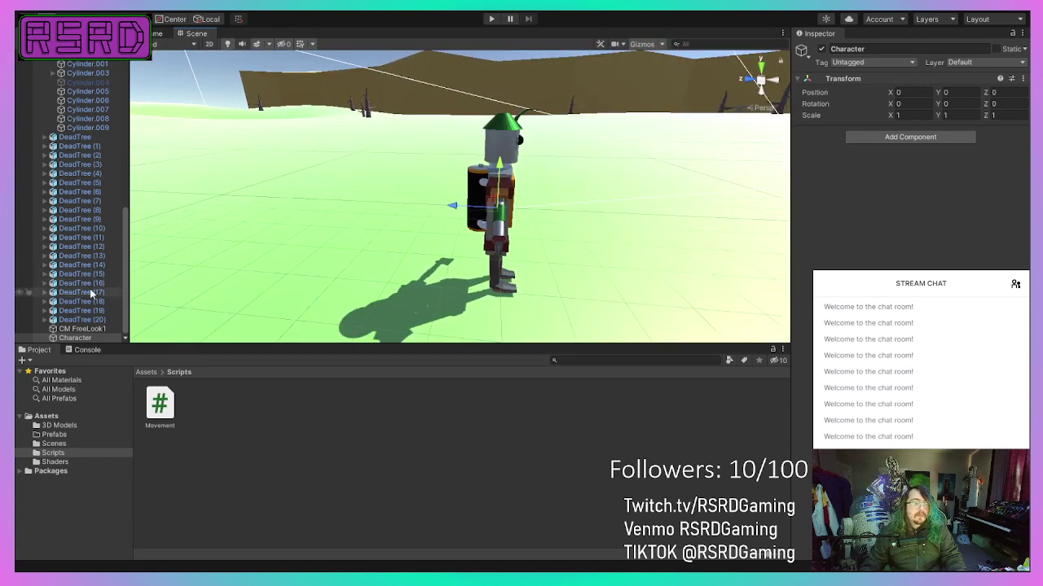
Step: Make Voltman a child of the Character object in the scene hierarchy
{"action": "scroll", "coordinate": [104, 303], "scroll_direction": "up", "scroll_amount": 8}
{"action": "scroll", "coordinate": [103, 285], "scroll_direction": "up", "scroll_amount": 3}
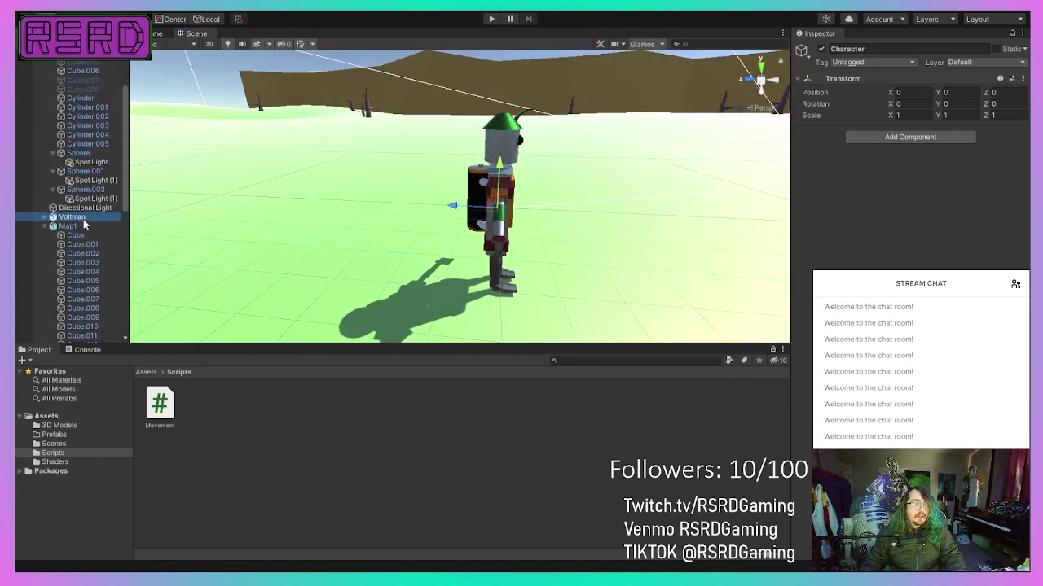
{"action": "scroll", "coordinate": [96, 335], "scroll_direction": "down", "scroll_amount": 8}
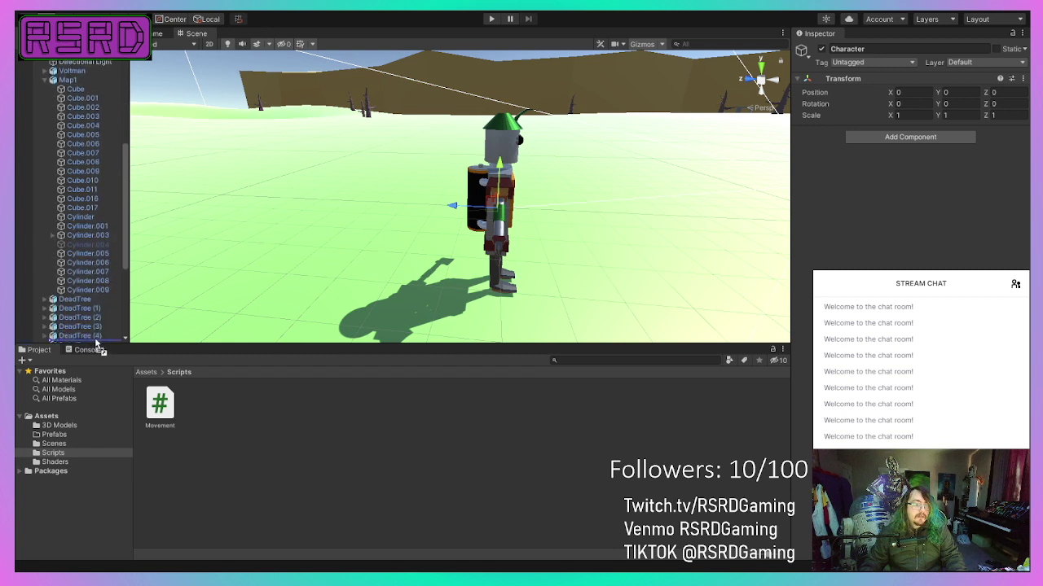
{"action": "scroll", "coordinate": [96, 335], "scroll_direction": "down", "scroll_amount": 4}
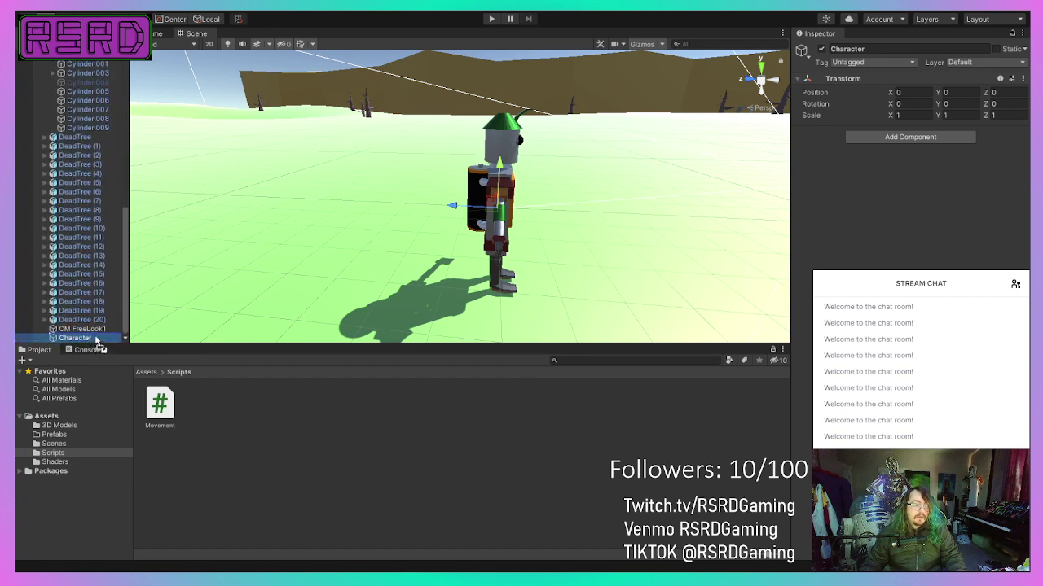
{"action": "left_click_drag", "start_coordinate": [97, 342], "coordinate": [96, 339]}
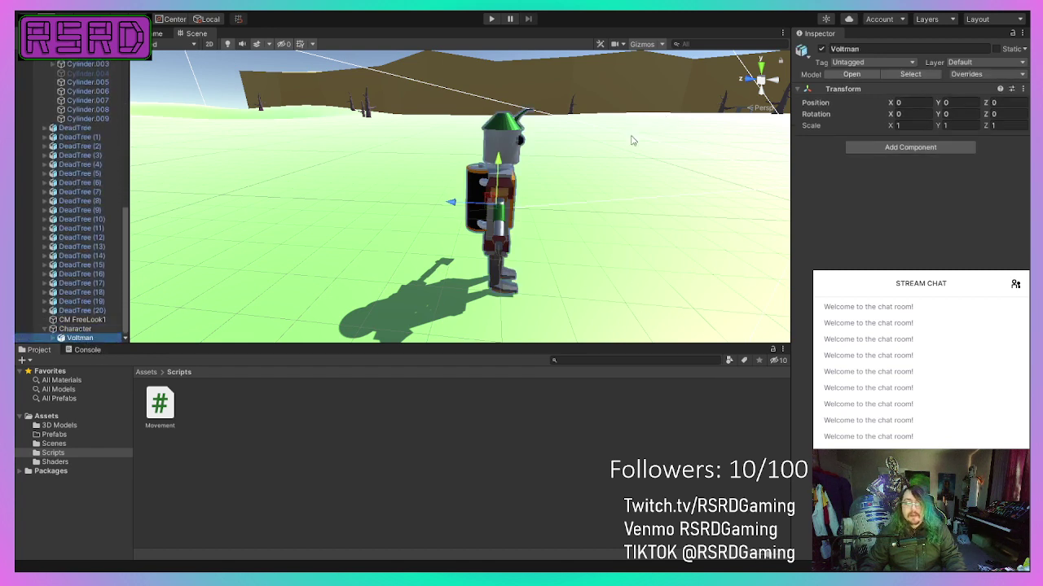
Step: Add a Character Controller component to the Character object and raise its height to about 5.54
{"action": "left_click", "coordinate": [100, 329]}
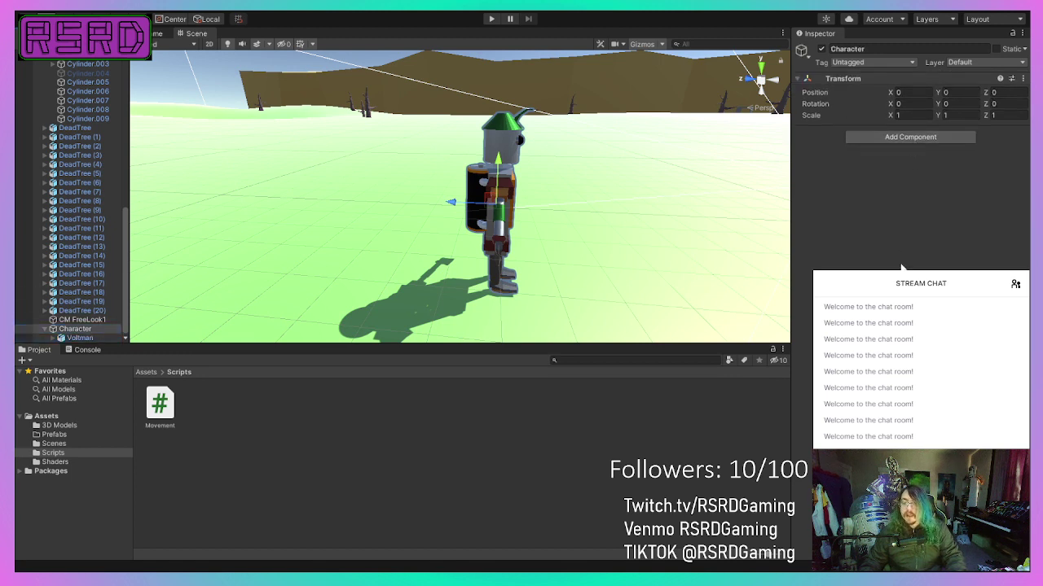
{"action": "left_click", "coordinate": [906, 201]}
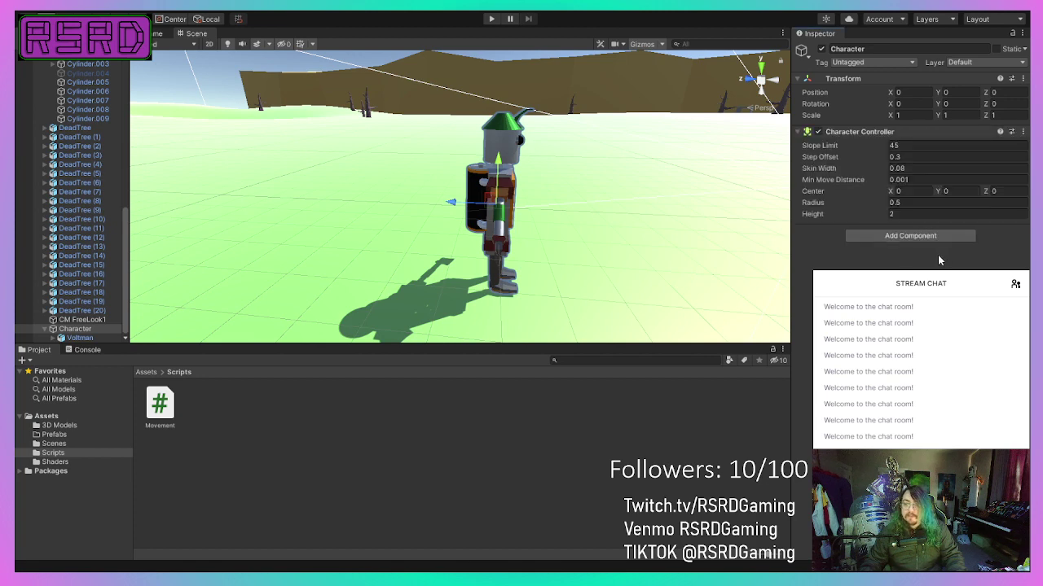
{"action": "right_click_drag", "start_coordinate": [652, 181], "coordinate": [461, 158]}
{"action": "middle_click_drag", "start_coordinate": [486, 152], "coordinate": [388, 122]}
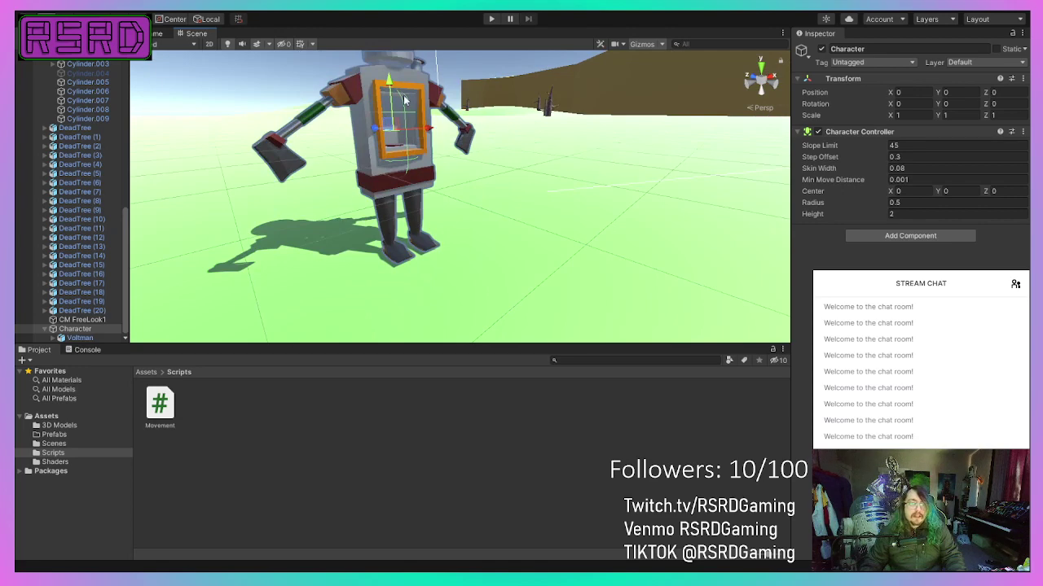
{"action": "scroll", "coordinate": [287, 122], "scroll_direction": "up", "scroll_amount": 3}
{"action": "middle_click_drag", "start_coordinate": [359, 130], "coordinate": [366, 154]}
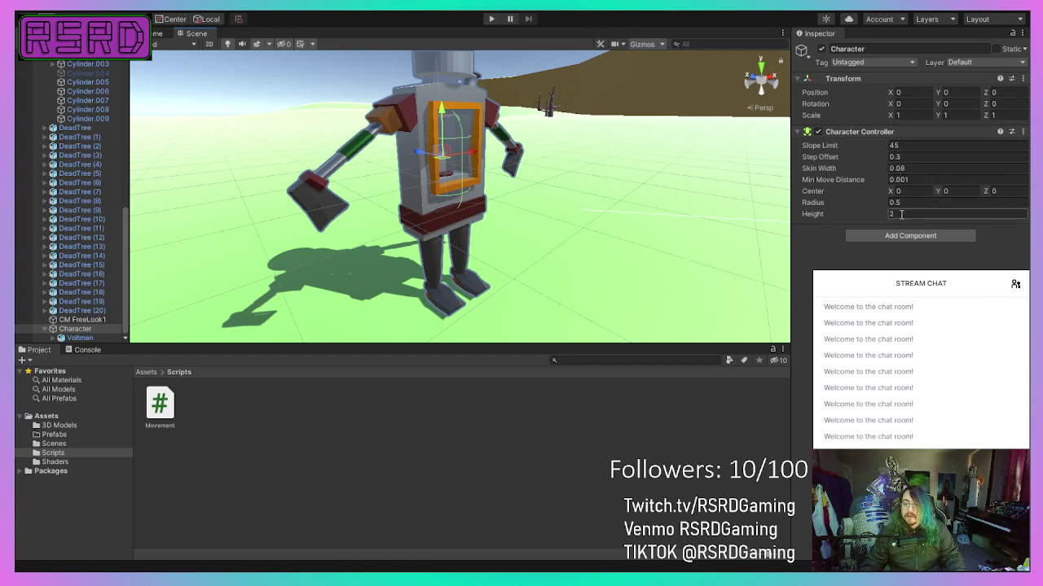
{"action": "left_click_drag", "start_coordinate": [891, 213], "coordinate": [956, 213]}
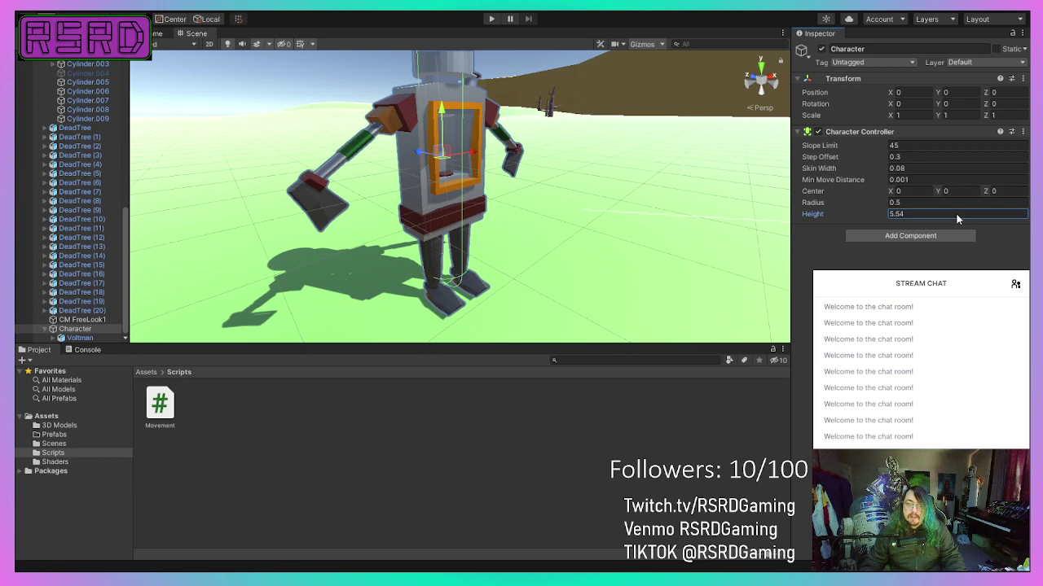
Step: Increase the Character Controller's height to 5.74 so its capsule reaches closer to Voltman's feet
{"action": "middle_click_drag", "start_coordinate": [636, 181], "coordinate": [658, 203]}
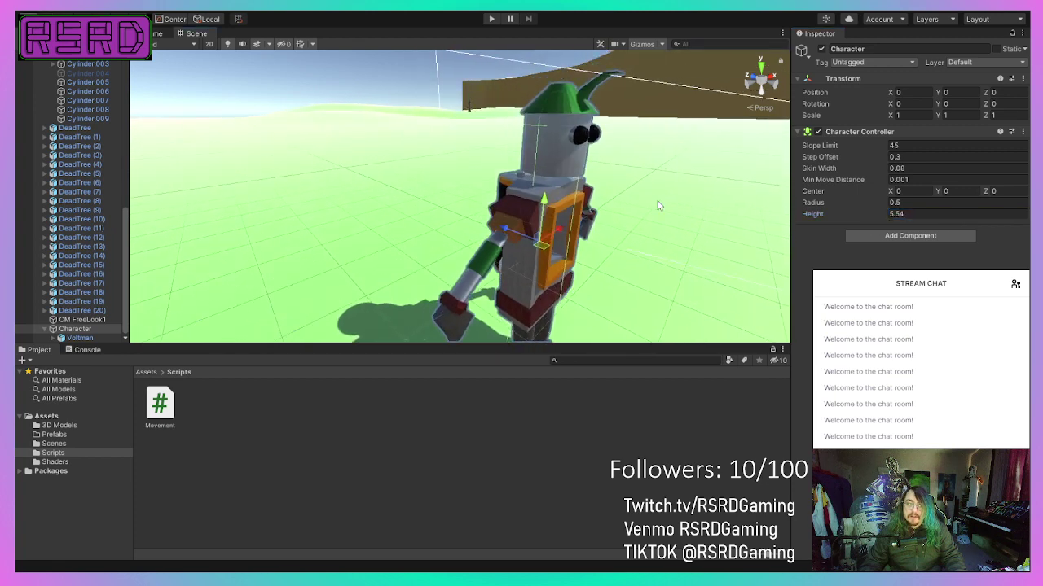
{"action": "right_click_drag", "start_coordinate": [658, 203], "coordinate": [712, 159]}
{"action": "middle_click_drag", "start_coordinate": [663, 167], "coordinate": [695, 90]}
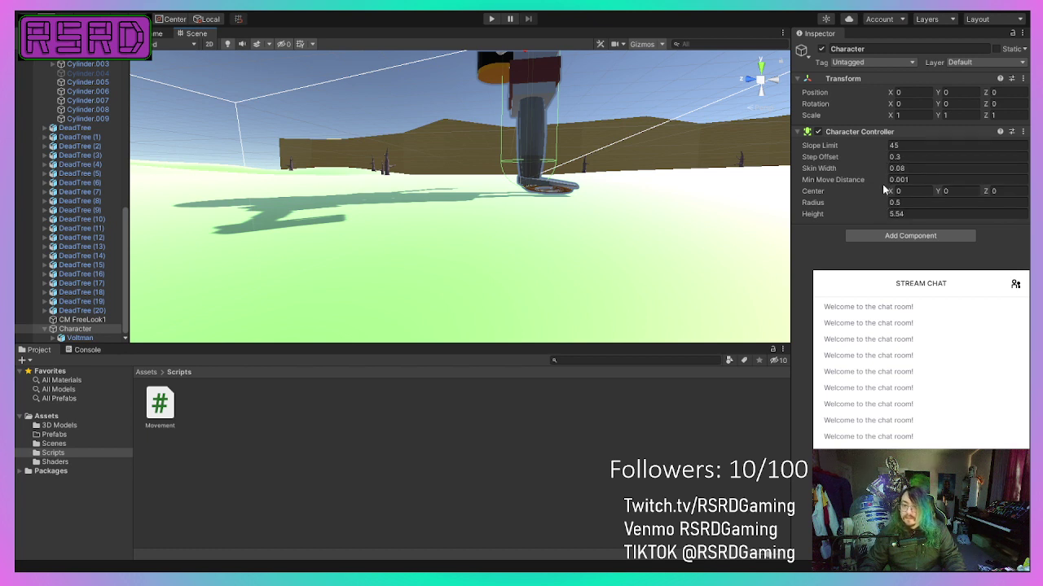
{"action": "left_click", "coordinate": [897, 214]}
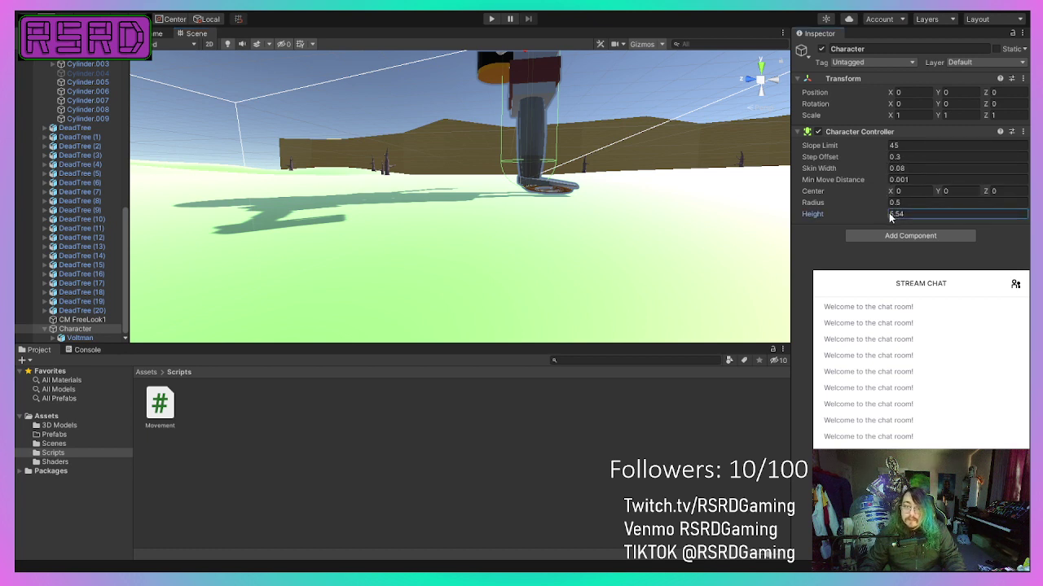
{"action": "left_click_drag", "start_coordinate": [889, 214], "coordinate": [892, 213]}
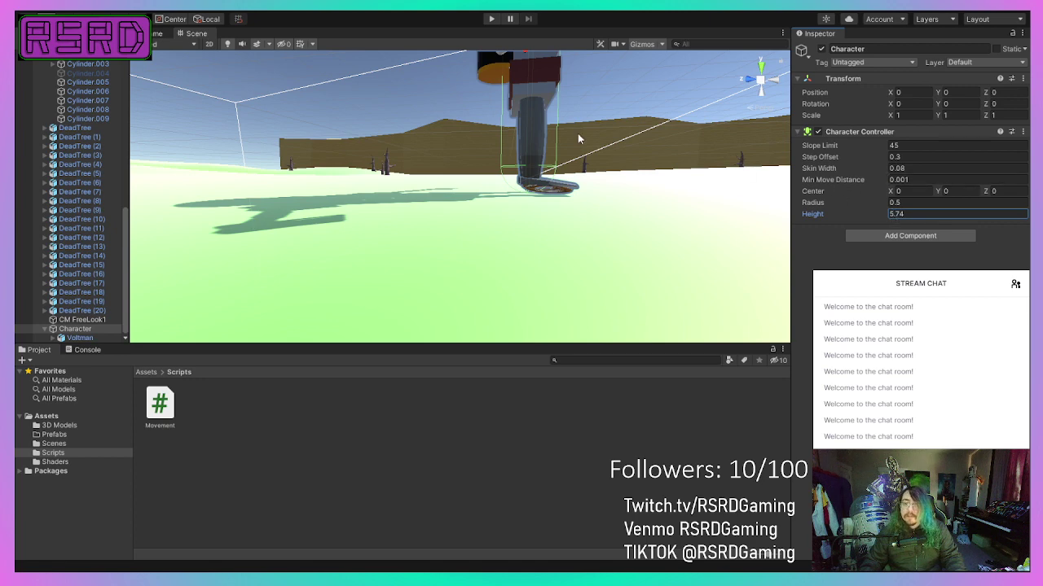
Step: Set the Character Controller's radius to 1 to widen the capsule around Voltman's body
{"action": "middle_click_drag", "start_coordinate": [578, 133], "coordinate": [521, 166]}
{"action": "right_click_drag", "start_coordinate": [521, 166], "coordinate": [167, 162]}
{"action": "middle_click_drag", "start_coordinate": [503, 186], "coordinate": [449, 182]}
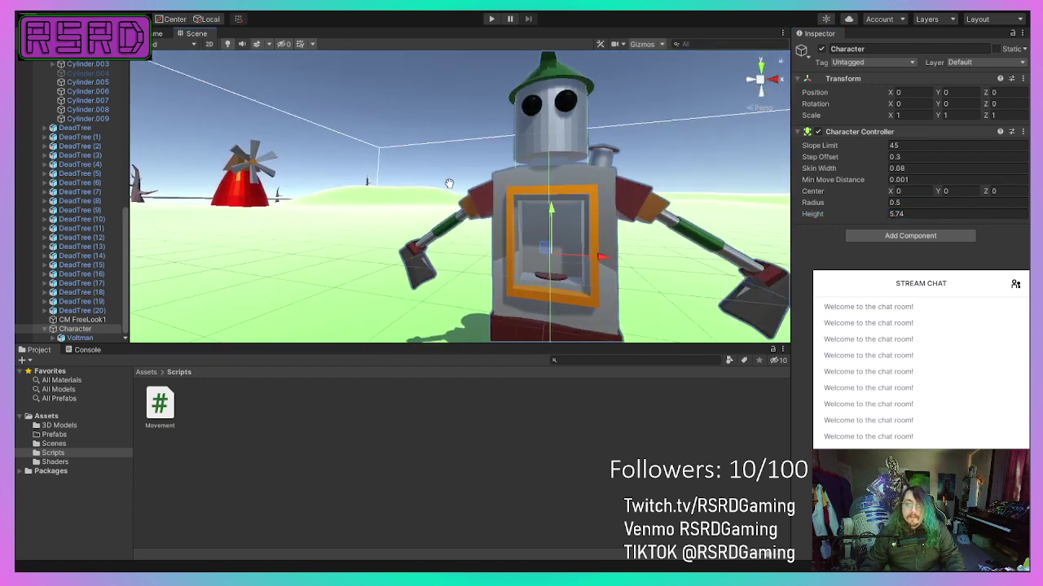
{"action": "scroll", "coordinate": [449, 182], "scroll_direction": "down", "scroll_amount": 4}
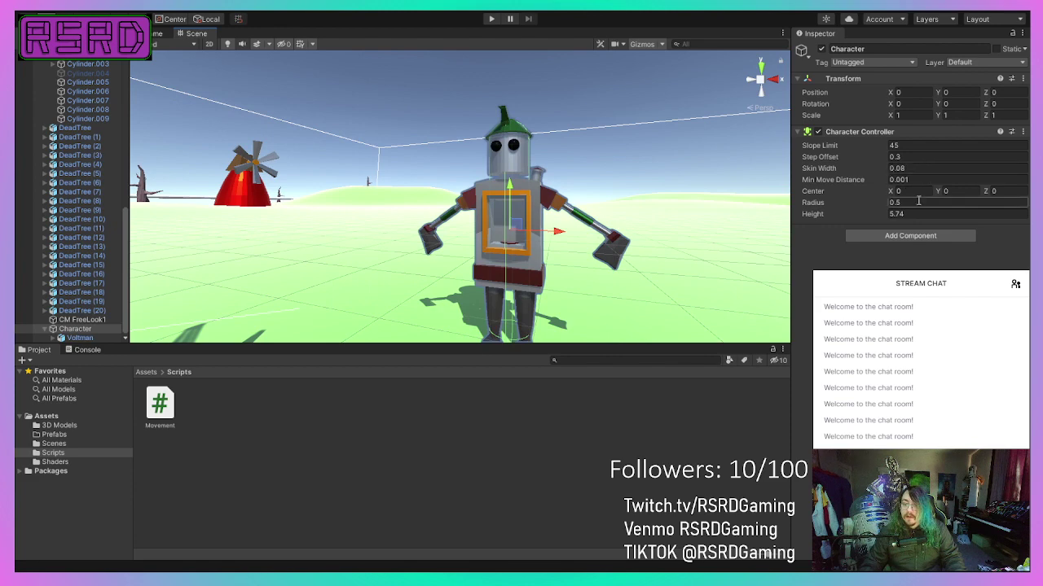
{"action": "left_click", "coordinate": [884, 205]}
{"action": "left_click_drag", "start_coordinate": [884, 204], "coordinate": [888, 202]}
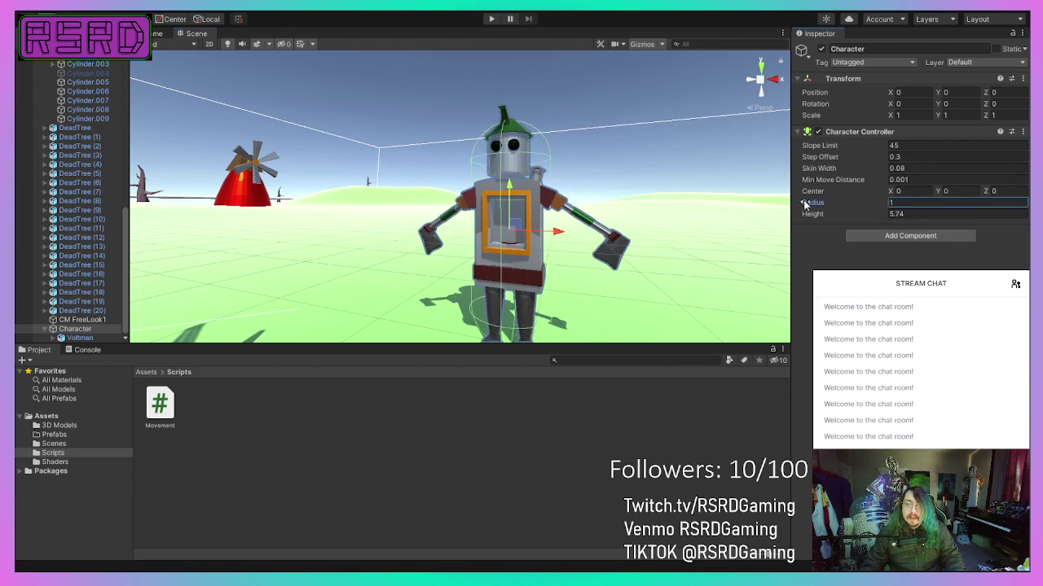
Step: Examine how the widened controller capsule fits around Voltman's body and head from the side and front
{"action": "right_click_drag", "start_coordinate": [731, 202], "coordinate": [567, 203]}
{"action": "middle_click_drag", "start_coordinate": [568, 203], "coordinate": [513, 202]}
{"action": "left_click_drag", "start_coordinate": [514, 203], "coordinate": [317, 217], "text": "alt"}
{"action": "scroll", "coordinate": [356, 192], "scroll_direction": "up", "scroll_amount": 2}
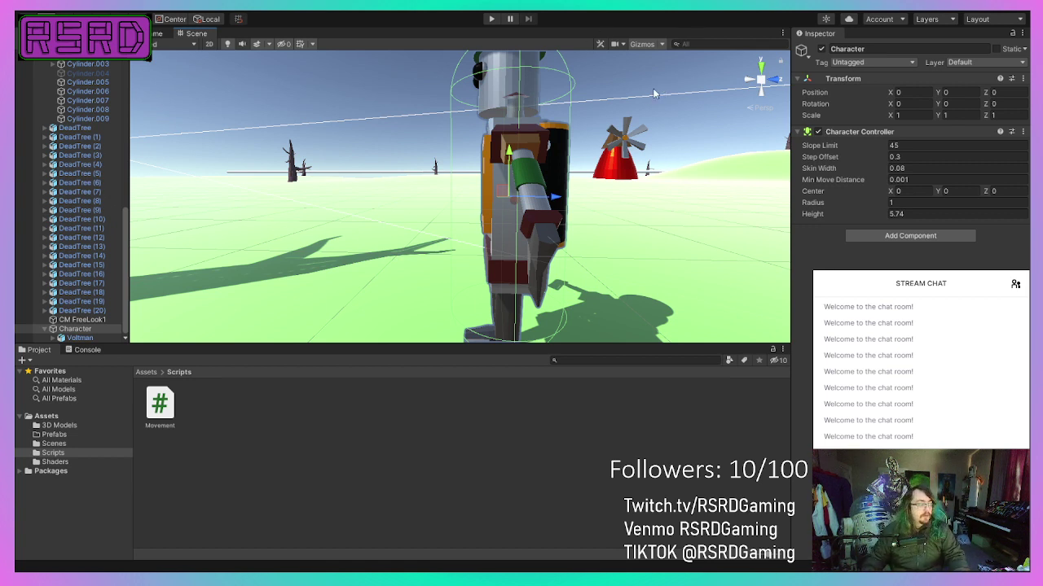
{"action": "right_click_drag", "start_coordinate": [591, 201], "coordinate": [715, 214]}
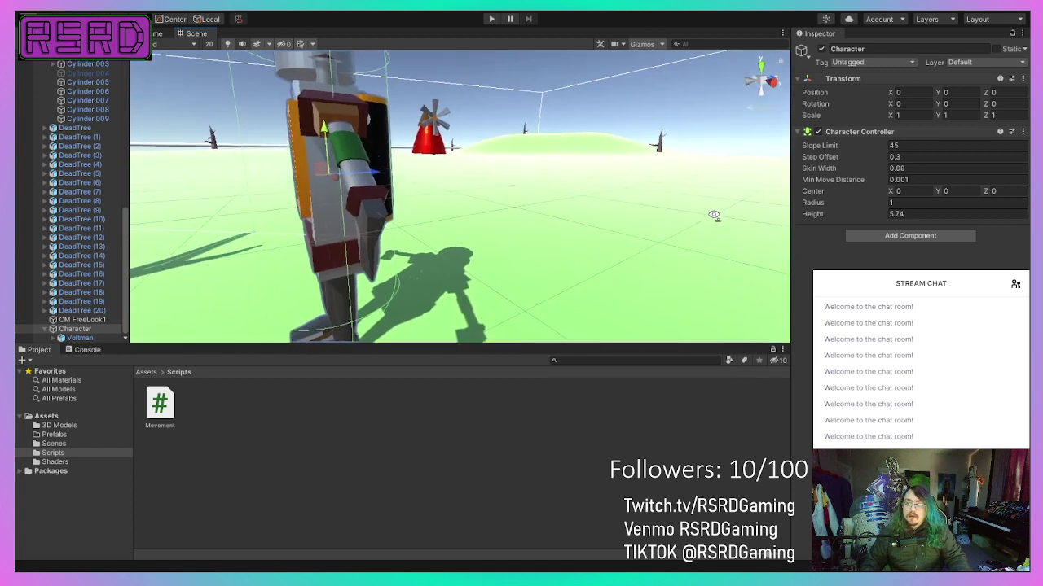
{"action": "middle_click_drag", "start_coordinate": [561, 203], "coordinate": [597, 227]}
{"action": "left_click_drag", "start_coordinate": [496, 194], "coordinate": [563, 200], "text": "alt"}
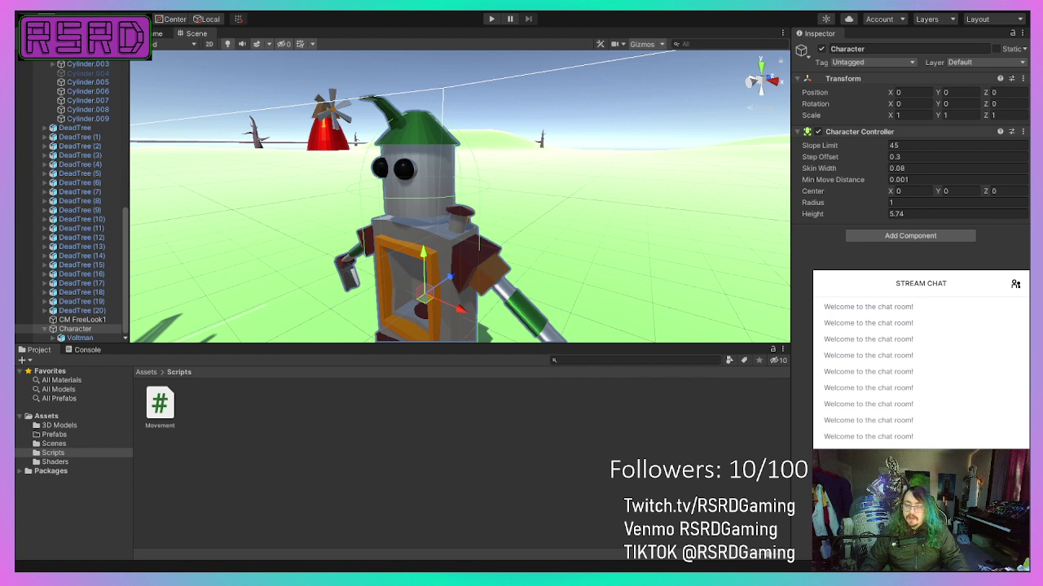
Step: Add the Movement script to the Character object and link its Control to Character and its camera reference to the Main Camera
{"action": "key", "text": "Return"}
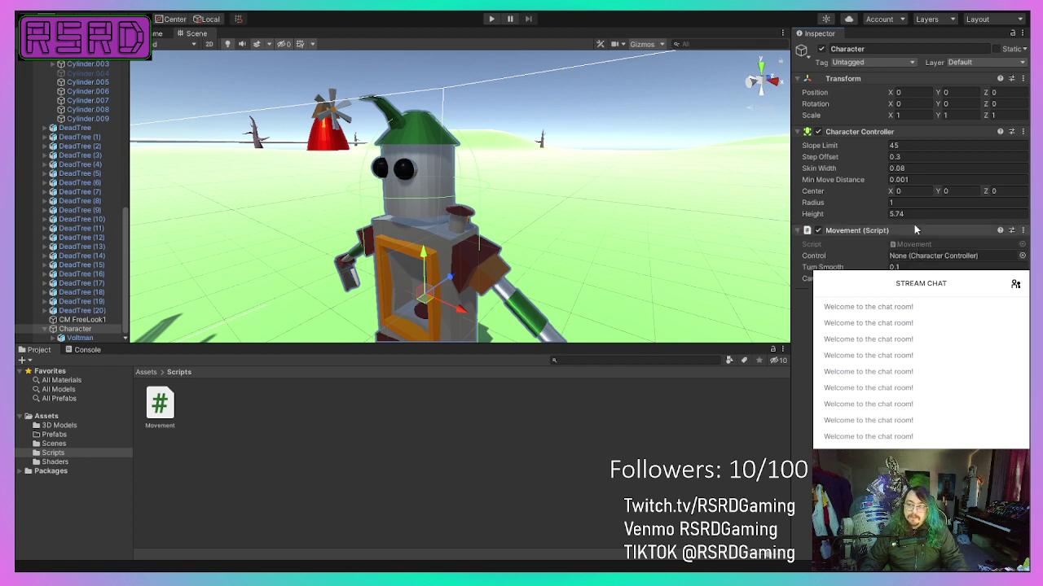
{"action": "left_click", "coordinate": [77, 329]}
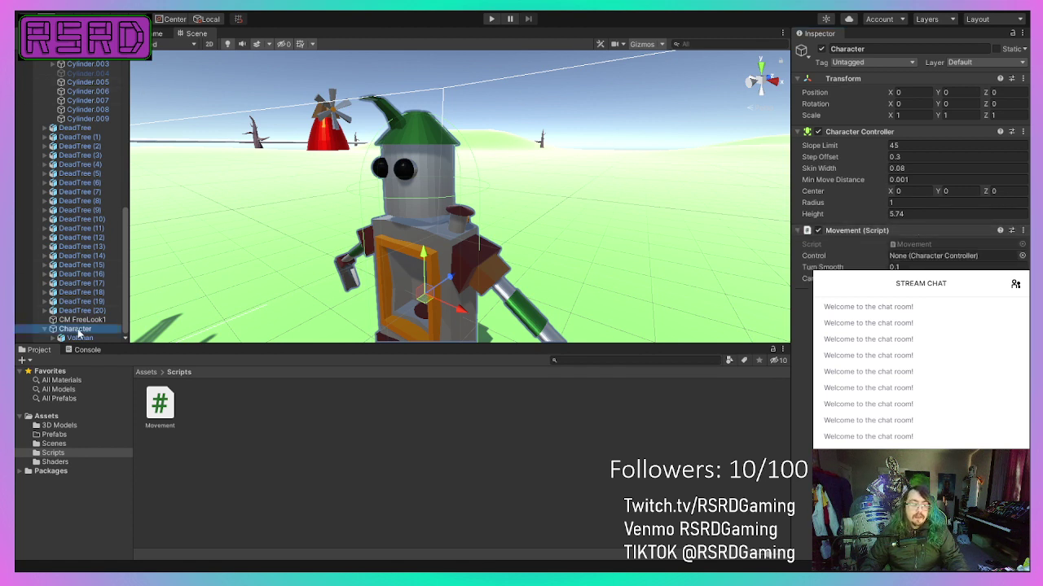
{"action": "left_click_drag", "start_coordinate": [76, 330], "coordinate": [919, 257]}
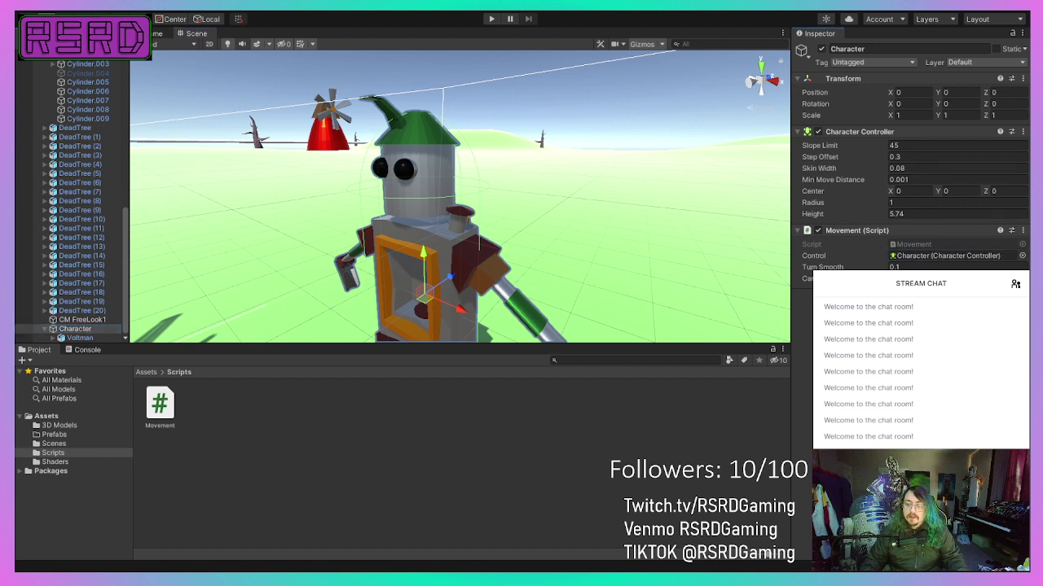
{"action": "scroll", "coordinate": [80, 207], "scroll_direction": "up", "scroll_amount": 10}
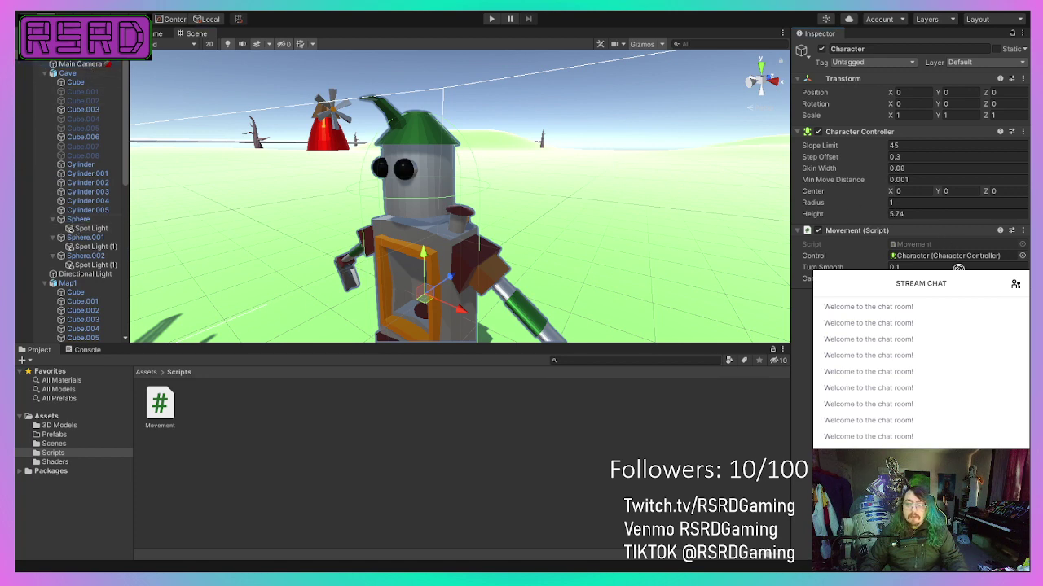
Step: Run the scene briefly in play mode to check how the character behaves on the ground, and stop it
{"action": "right_click_drag", "start_coordinate": [568, 167], "coordinate": [228, 241]}
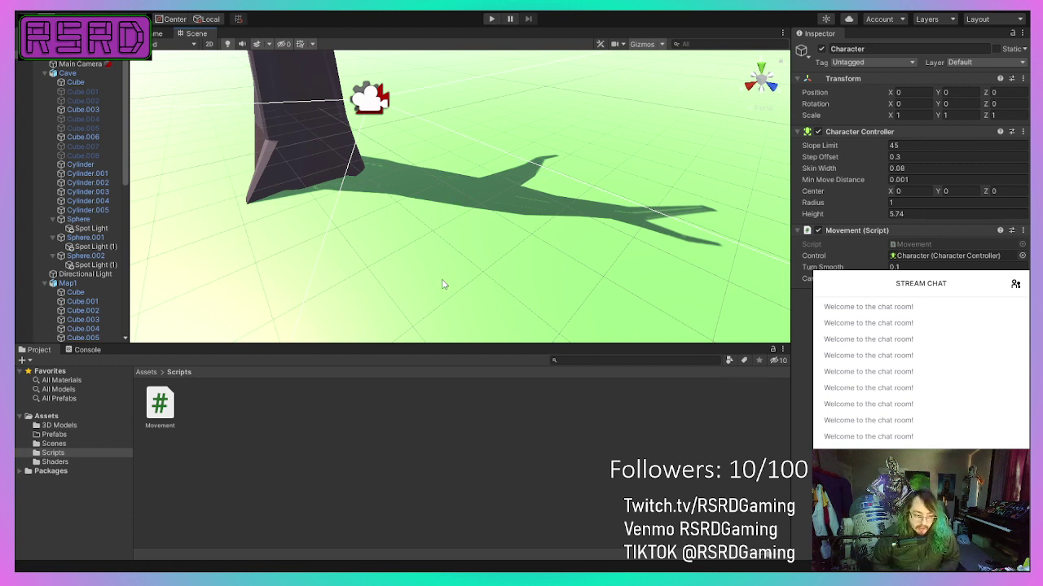
{"action": "left_click", "coordinate": [497, 21]}
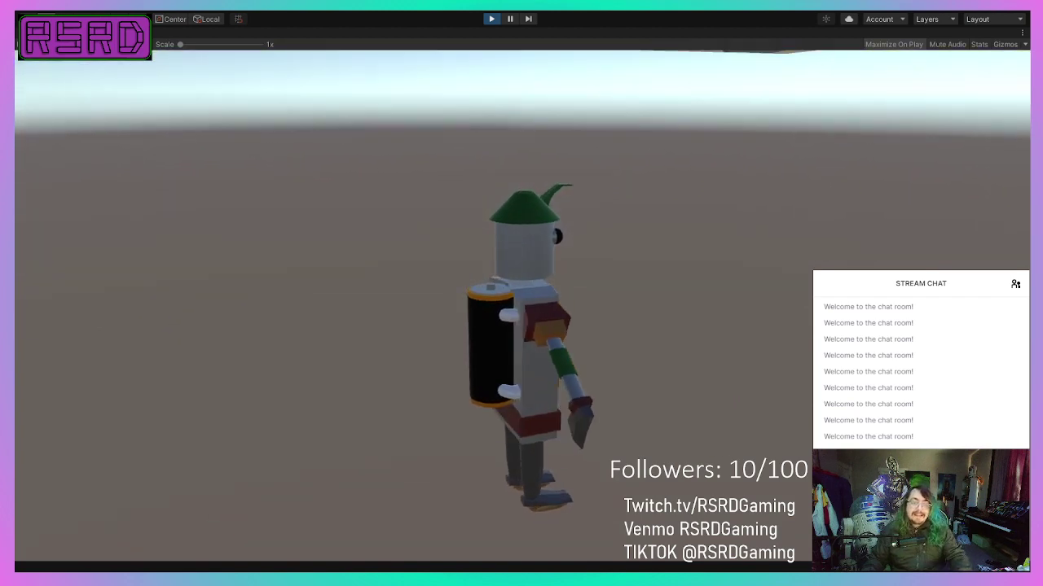
{"action": "left_click", "coordinate": [491, 21]}
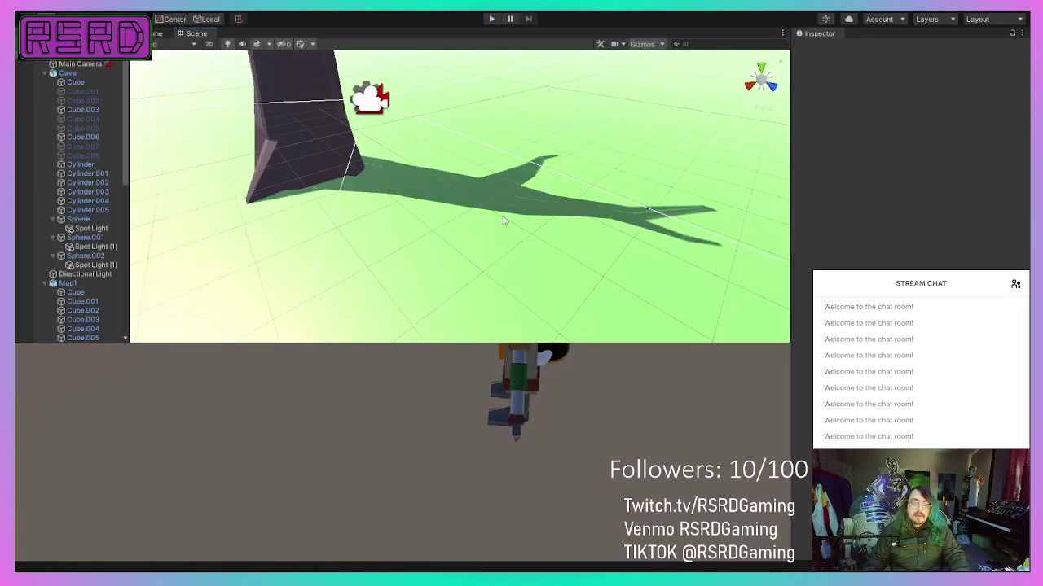
Step: Select the ground Cube of Map1 and add a Mesh Collider component to it
{"action": "scroll", "coordinate": [434, 239], "scroll_direction": "down", "scroll_amount": 15}
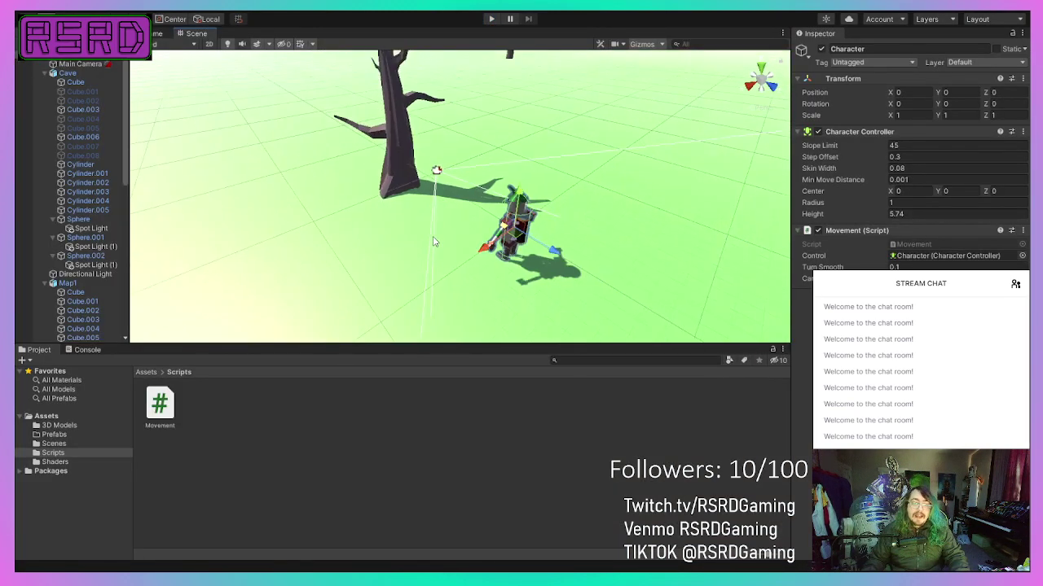
{"action": "left_click", "coordinate": [637, 246]}
{"action": "scroll", "coordinate": [602, 249], "scroll_direction": "down", "scroll_amount": 5}
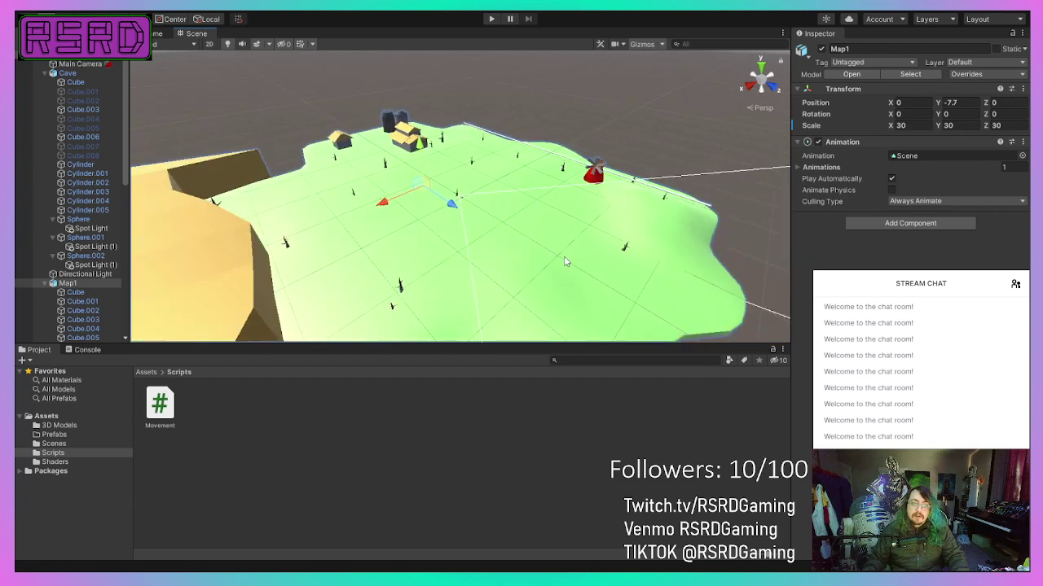
{"action": "scroll", "coordinate": [568, 297], "scroll_direction": "up", "scroll_amount": 5}
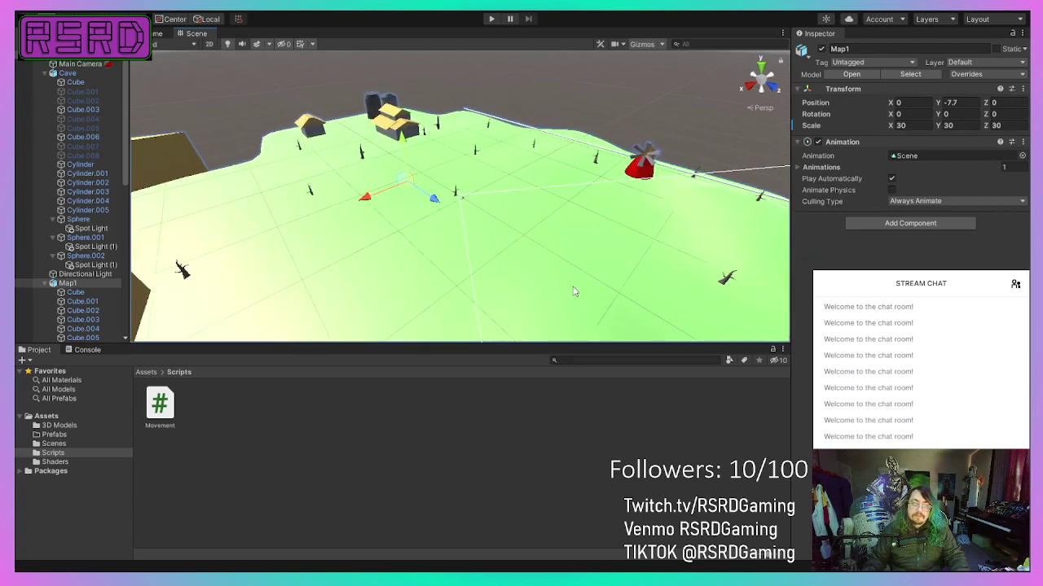
{"action": "left_click", "coordinate": [545, 239]}
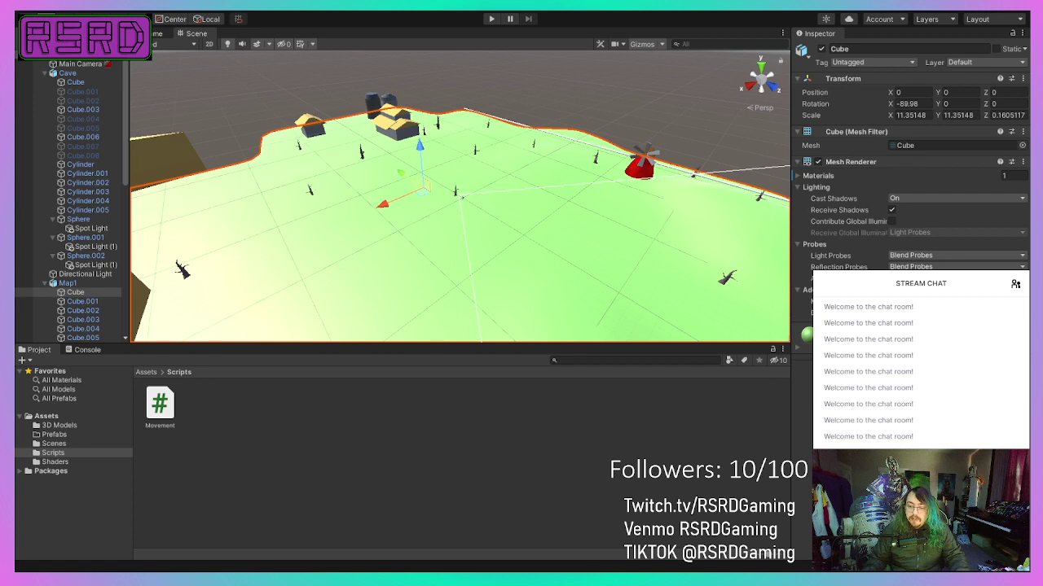
{"action": "key", "text": "Return"}
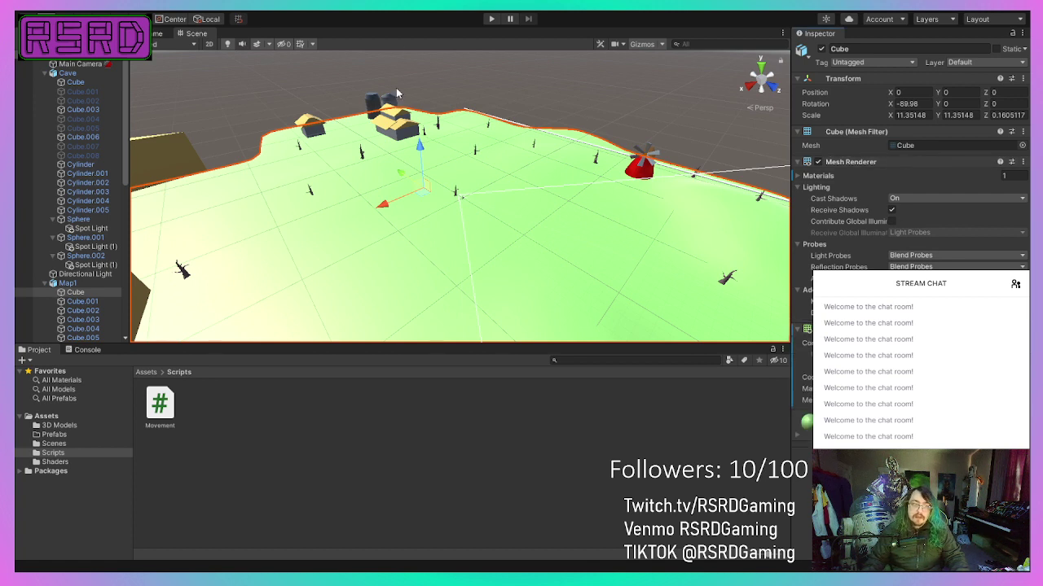
Step: Run the scene in play mode, test walking Voltman forward, backward and sideways across the ground, and stop it
{"action": "left_click", "coordinate": [491, 20]}
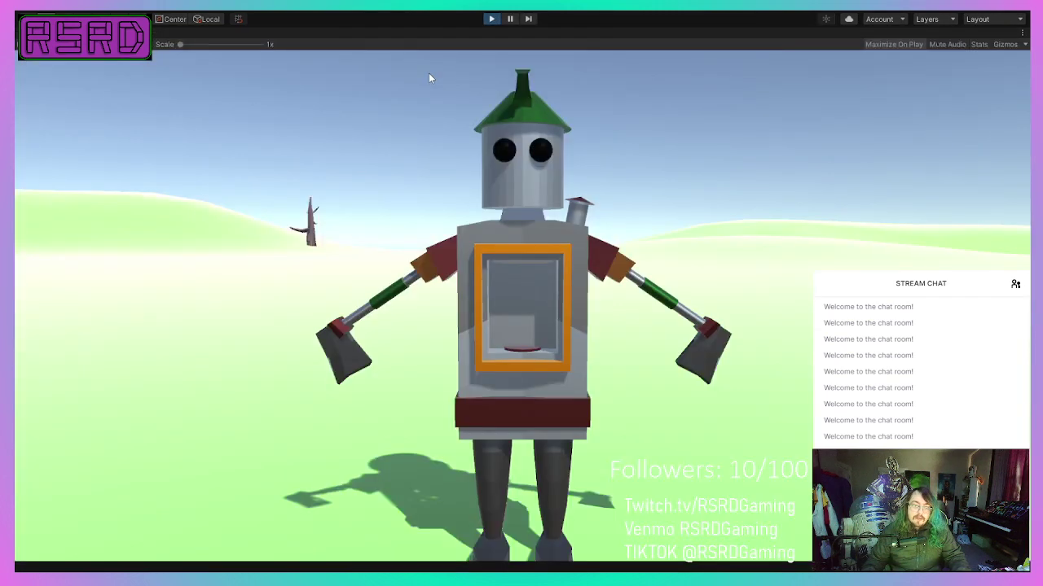
{"action": "key", "text": "s"}
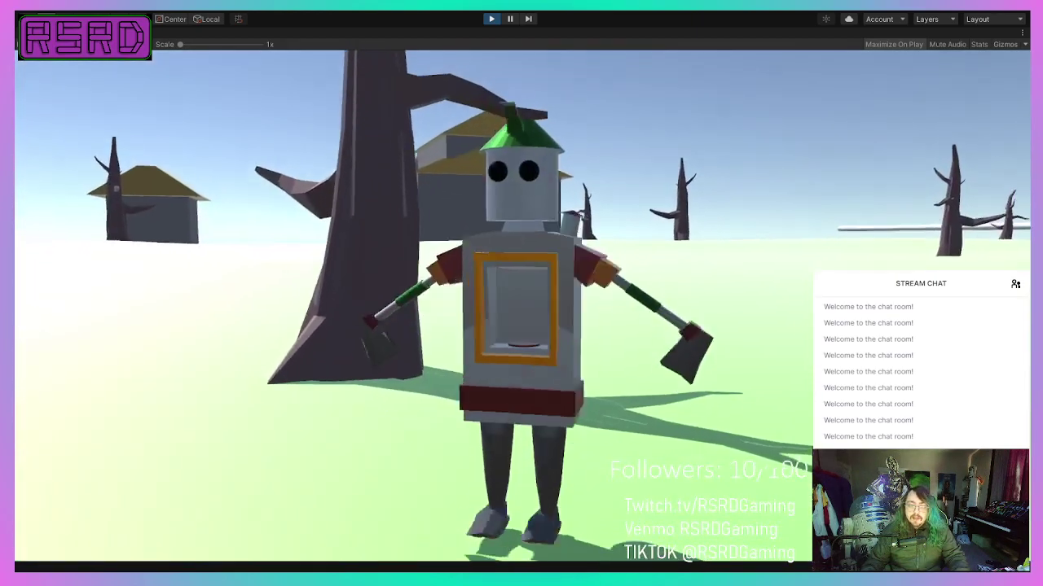
{"action": "key", "text": "w"}
{"action": "key", "text": "d"}
{"action": "key", "text": "w"}
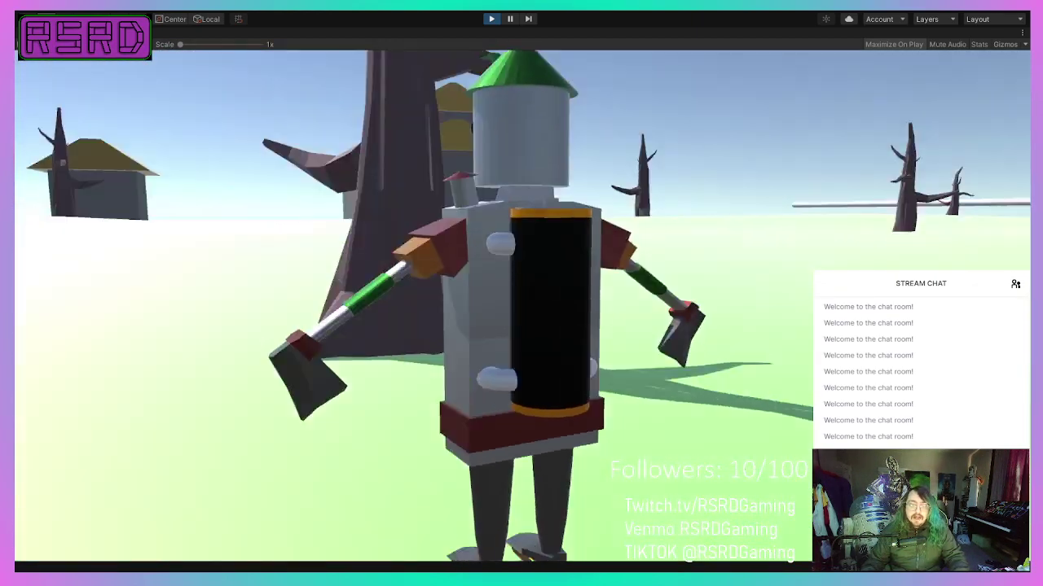
{"action": "key", "text": "s"}
{"action": "key", "text": "s"}
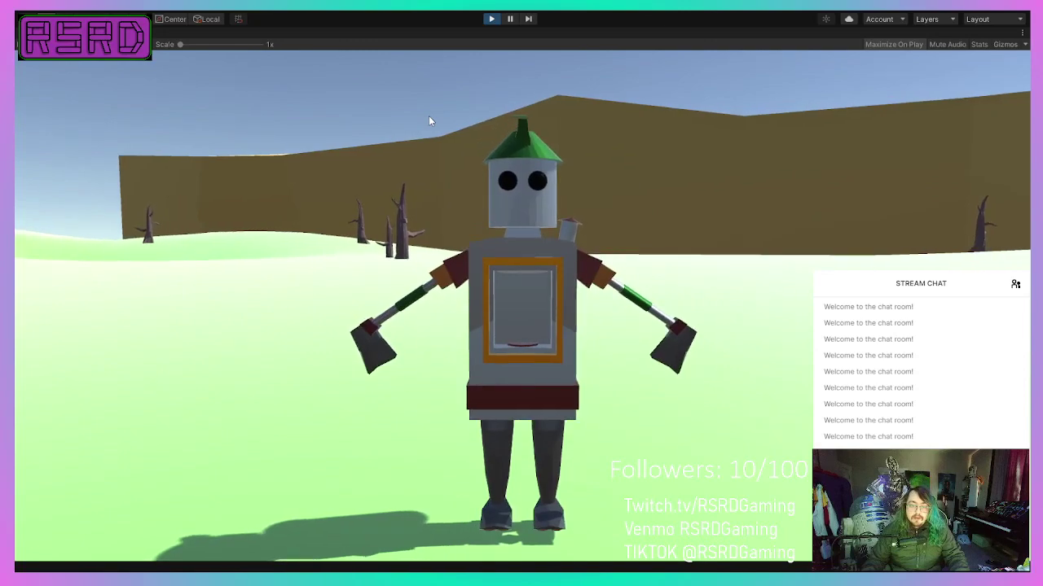
{"action": "key", "text": "d"}
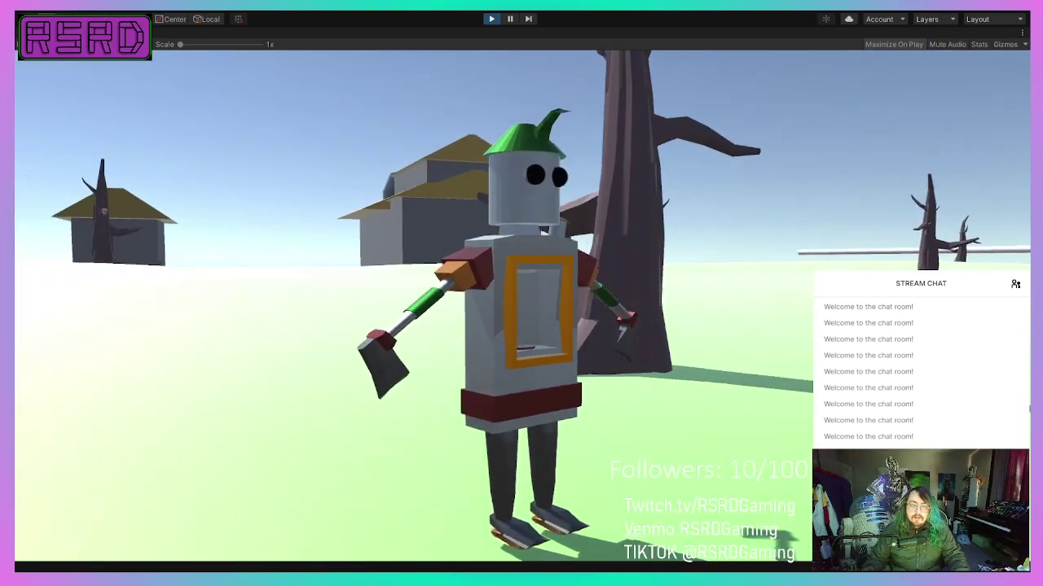
{"action": "key", "text": "s"}
{"action": "key", "text": "s"}
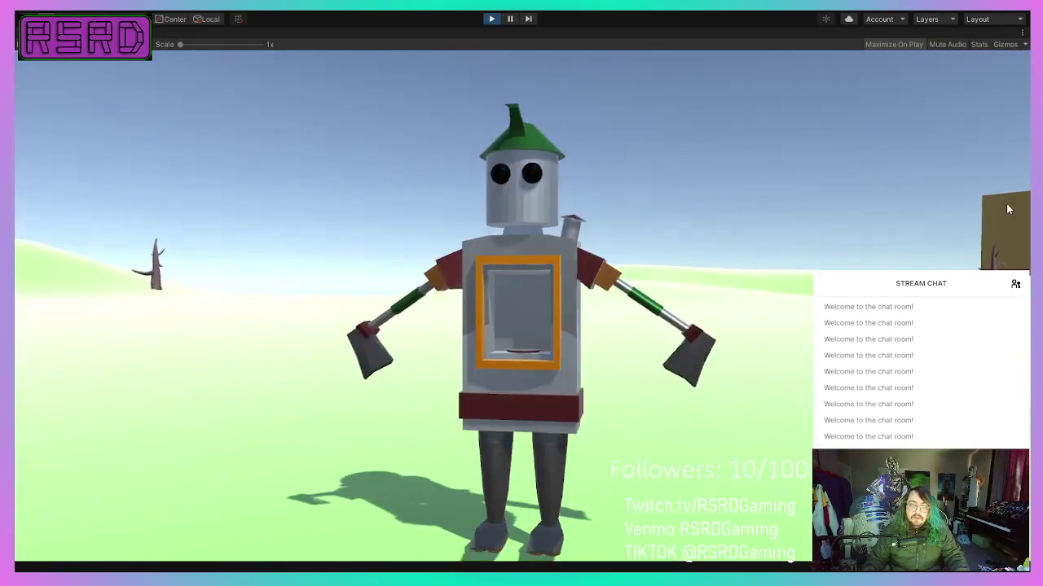
{"action": "key", "text": "s"}
{"action": "key", "text": "w"}
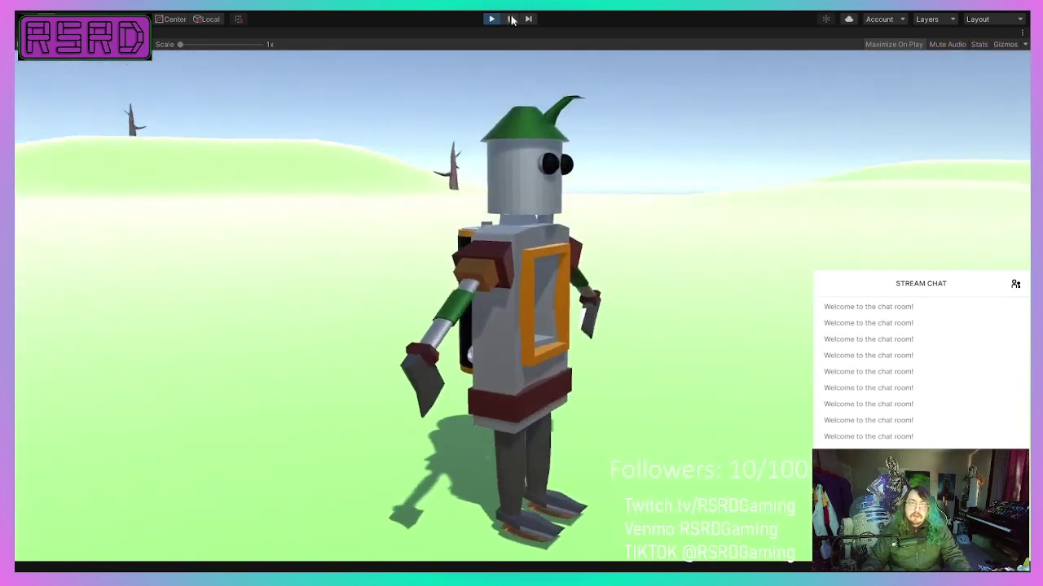
{"action": "left_click", "coordinate": [491, 19]}
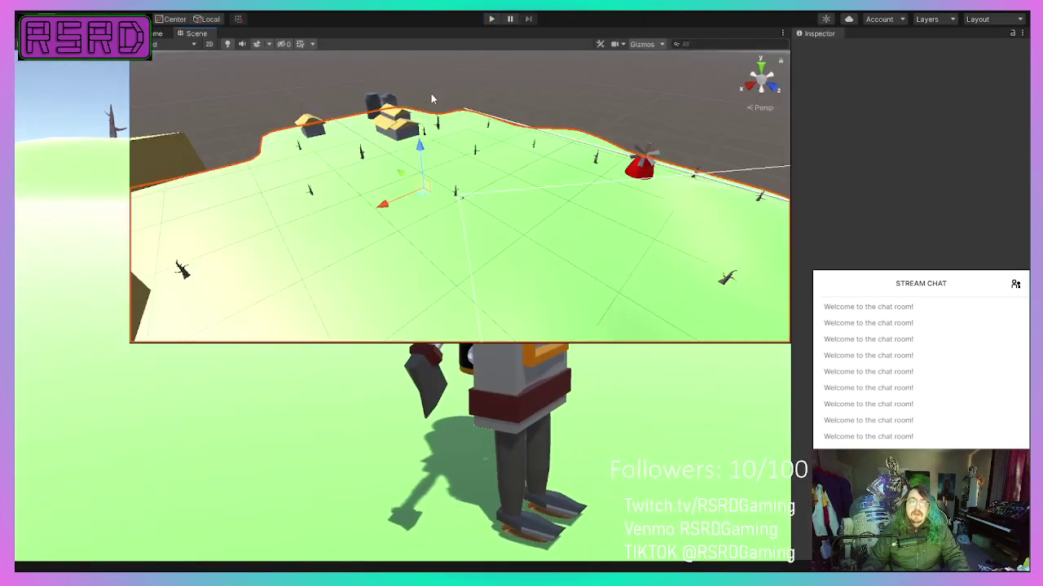
Step: Set the Y rotation of the Voltman model inside Character to 180 and test its facing direction in play mode
{"action": "scroll", "coordinate": [82, 288], "scroll_direction": "down", "scroll_amount": 10}
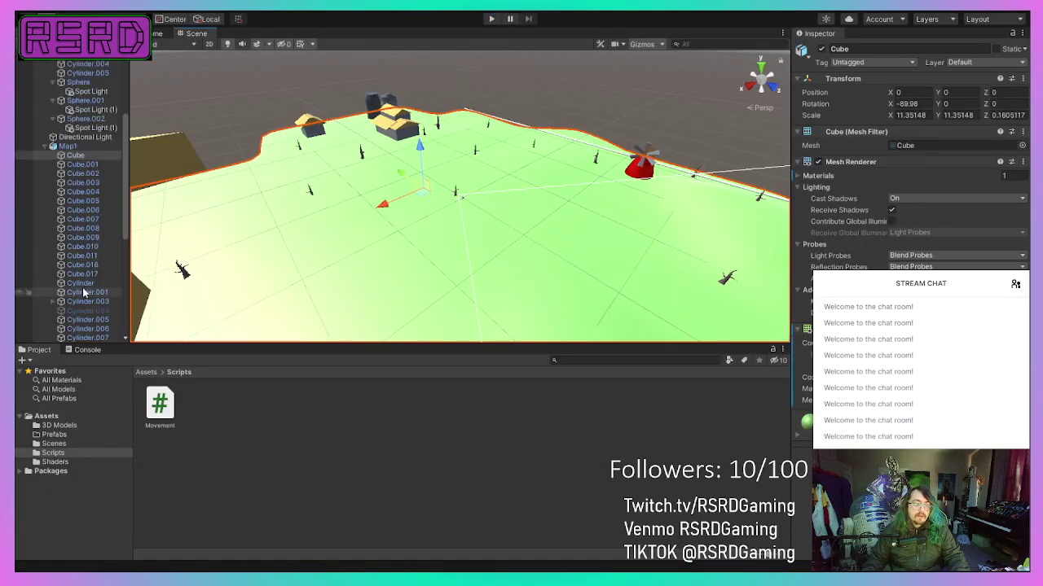
{"action": "left_click", "coordinate": [82, 337]}
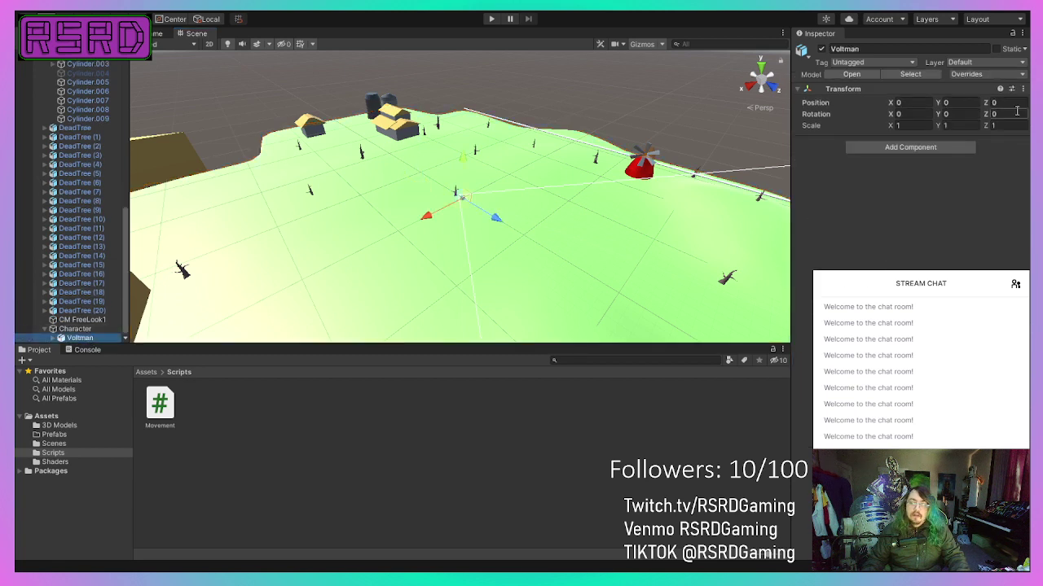
{"action": "left_click", "coordinate": [961, 102]}
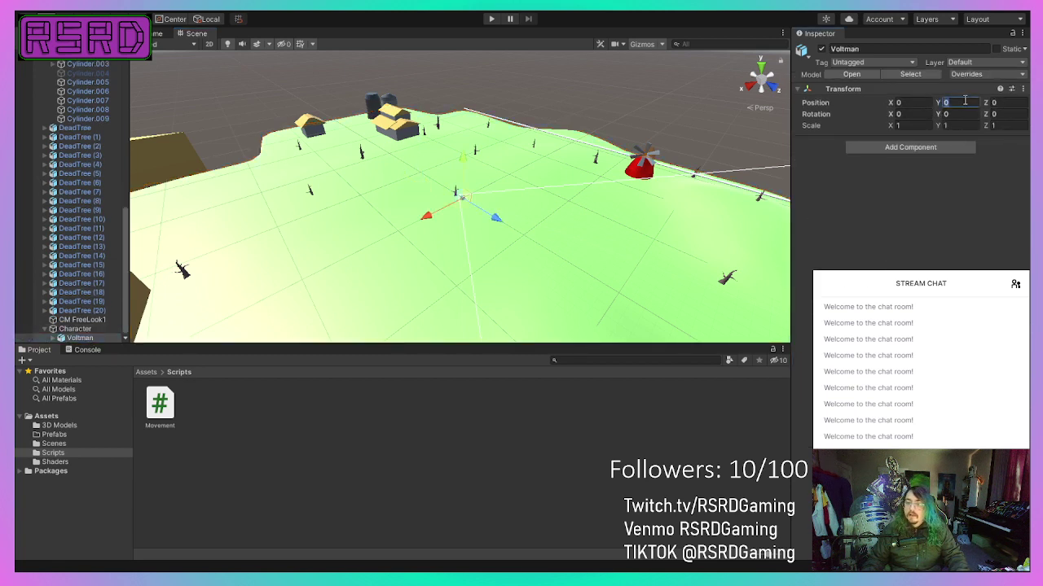
{"action": "left_click", "coordinate": [965, 114]}
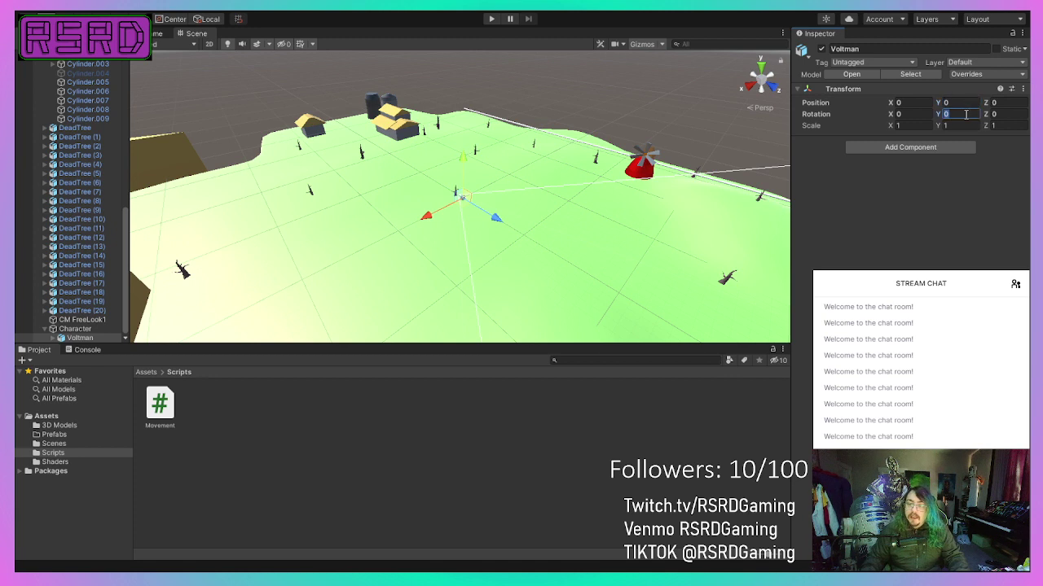
{"action": "type", "text": "05"}
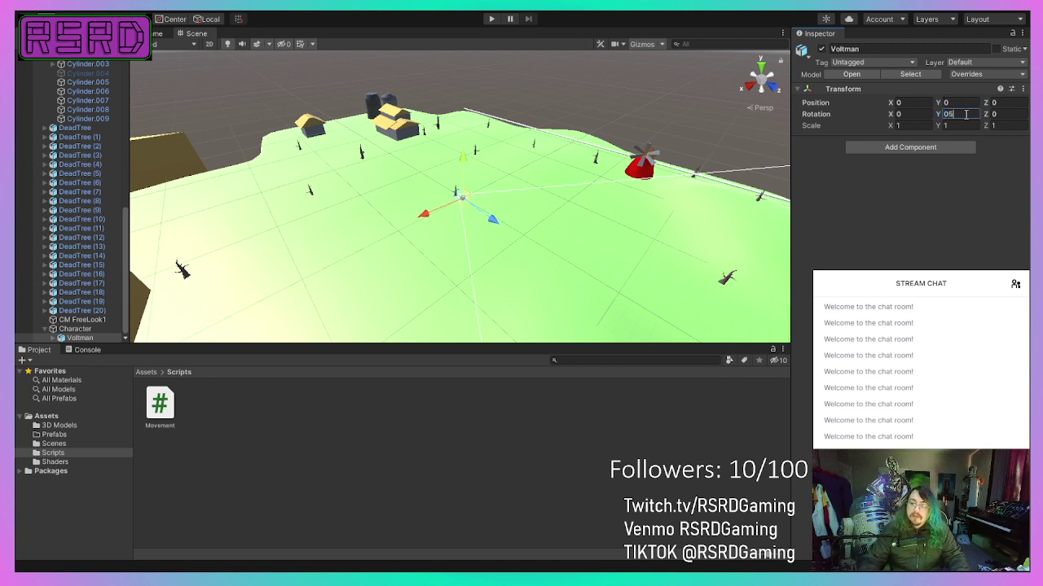
{"action": "key", "text": "BackSpace"}
{"action": "key", "text": "BackSpace"}
{"action": "type", "text": "180"}
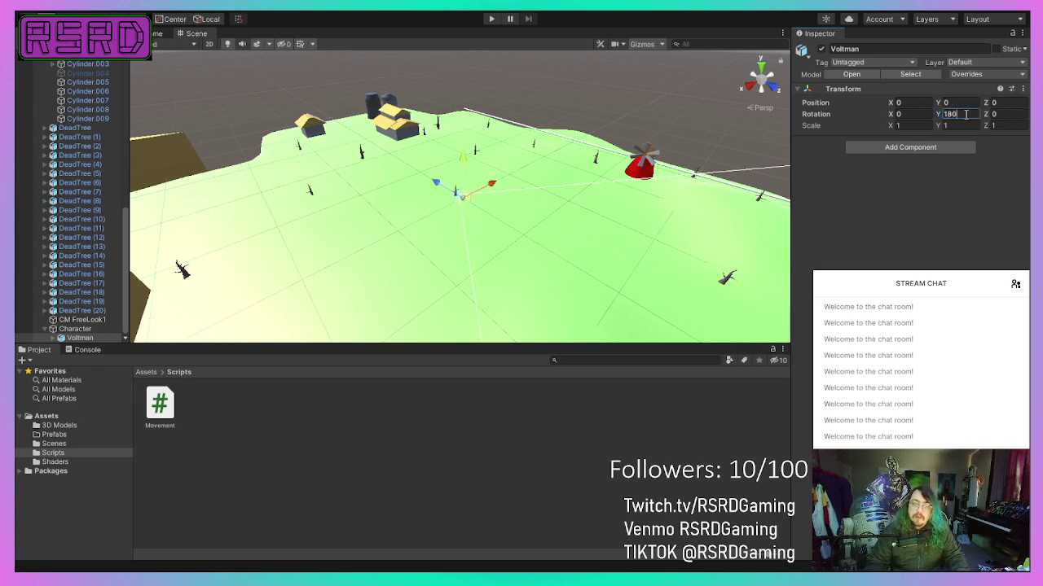
{"action": "left_click", "coordinate": [491, 19]}
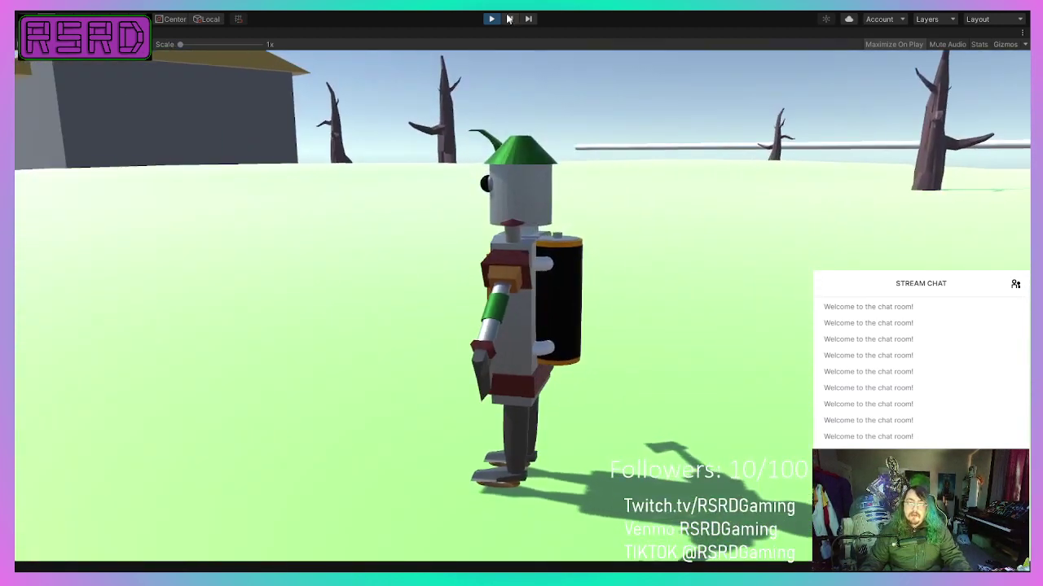
{"action": "left_click", "coordinate": [491, 18]}
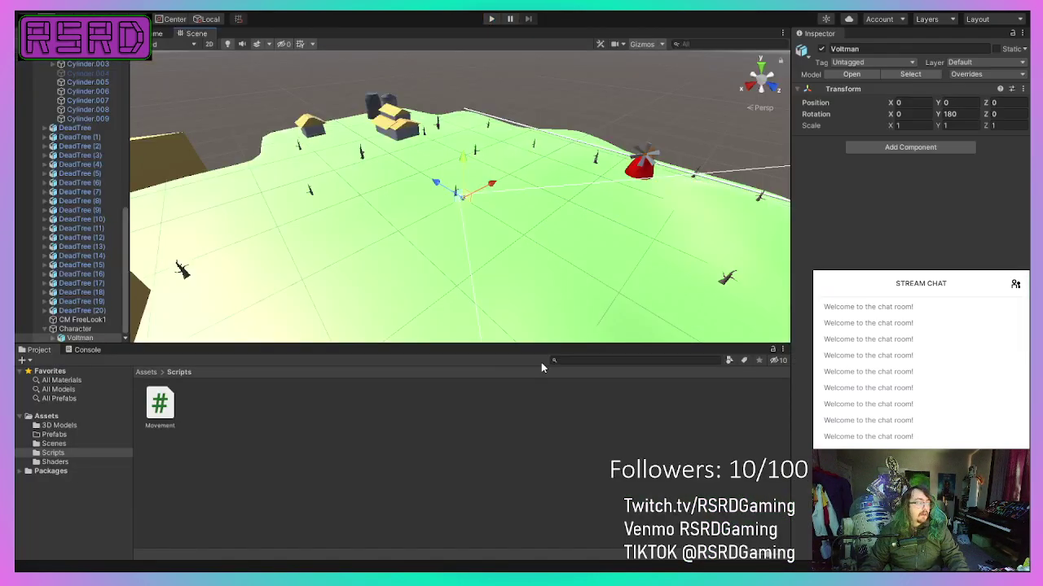
Step: Examine Voltman's orientation up close in the scene, and run play mode again briefly to view it from behind
{"action": "scroll", "coordinate": [492, 189], "scroll_direction": "up", "scroll_amount": 10}
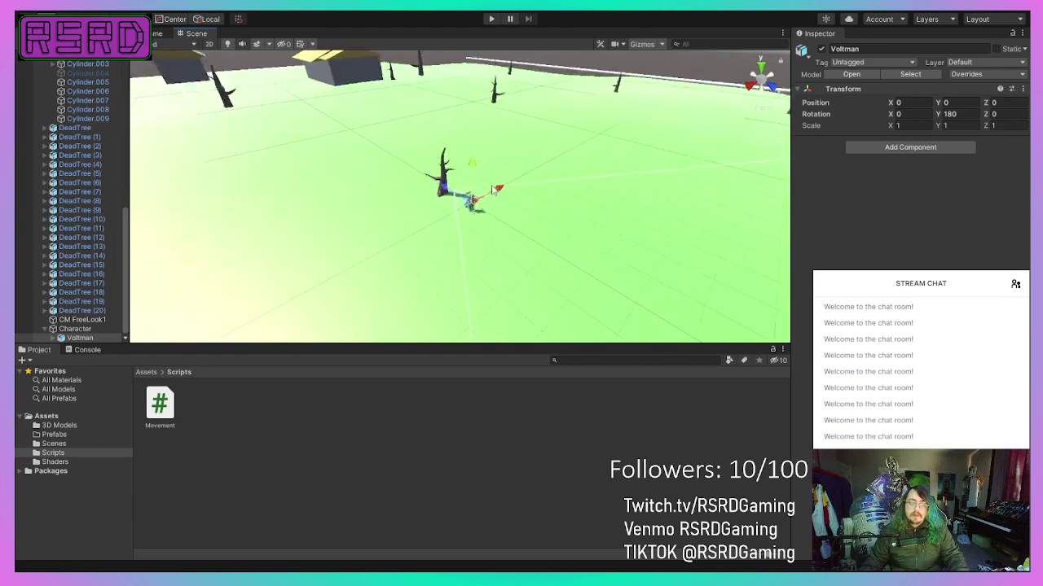
{"action": "scroll", "coordinate": [492, 190], "scroll_direction": "up", "scroll_amount": 8}
{"action": "left_click_drag", "start_coordinate": [229, 277], "coordinate": [356, 215], "text": "alt"}
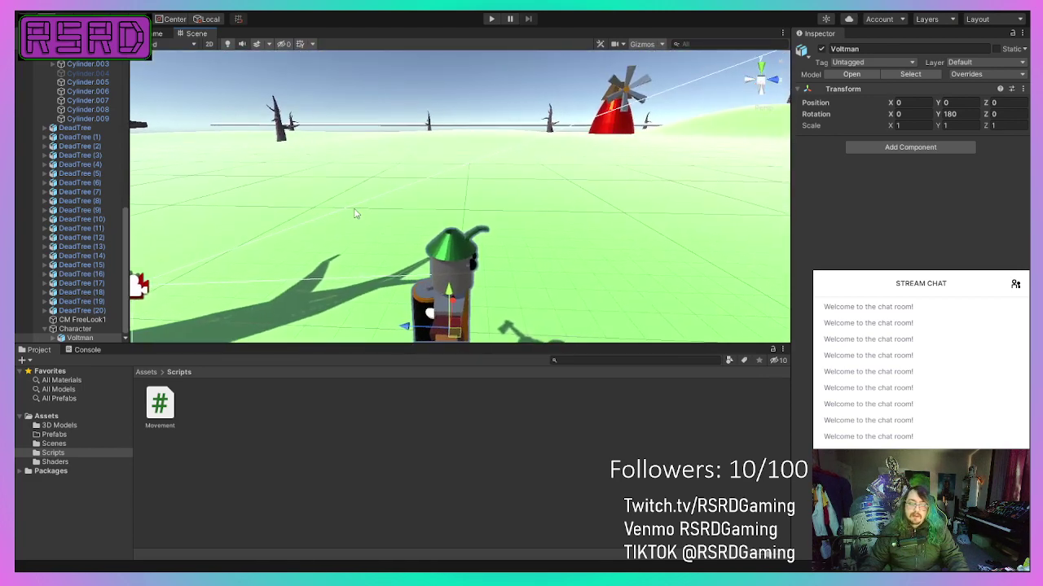
{"action": "middle_click_drag", "start_coordinate": [356, 214], "coordinate": [256, 242]}
{"action": "right_click_drag", "start_coordinate": [571, 163], "coordinate": [442, 135]}
{"action": "middle_click_drag", "start_coordinate": [619, 192], "coordinate": [394, 202]}
{"action": "scroll", "coordinate": [422, 210], "scroll_direction": "down", "scroll_amount": 5}
{"action": "scroll", "coordinate": [422, 210], "scroll_direction": "up", "scroll_amount": 3}
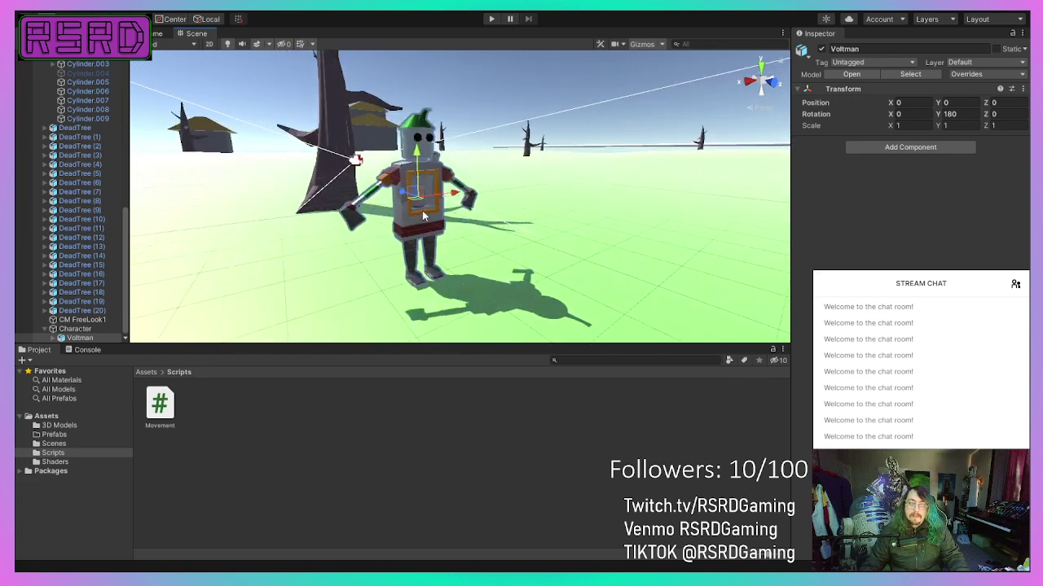
{"action": "left_click", "coordinate": [490, 19]}
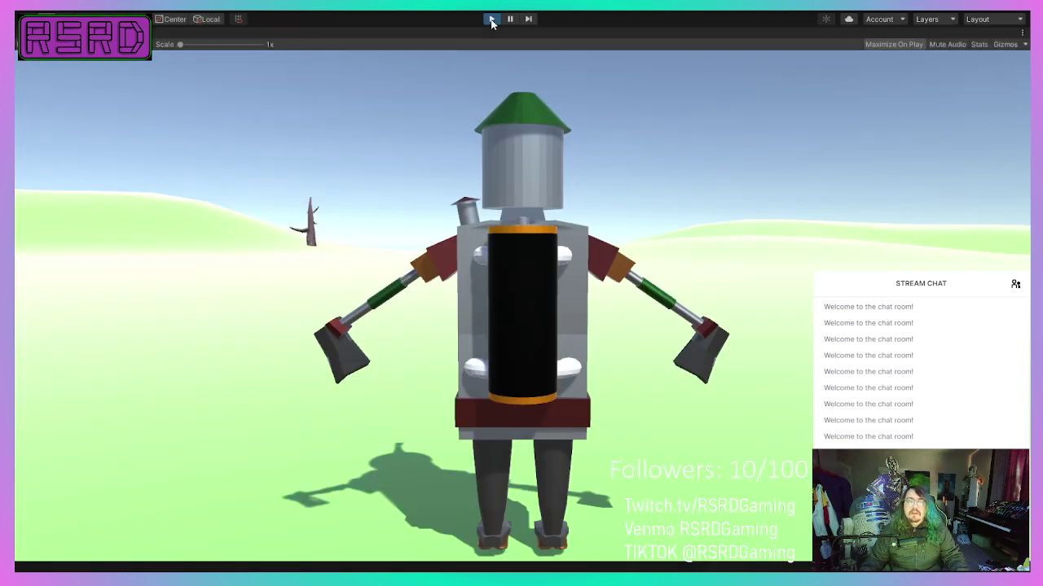
{"action": "left_click", "coordinate": [491, 20]}
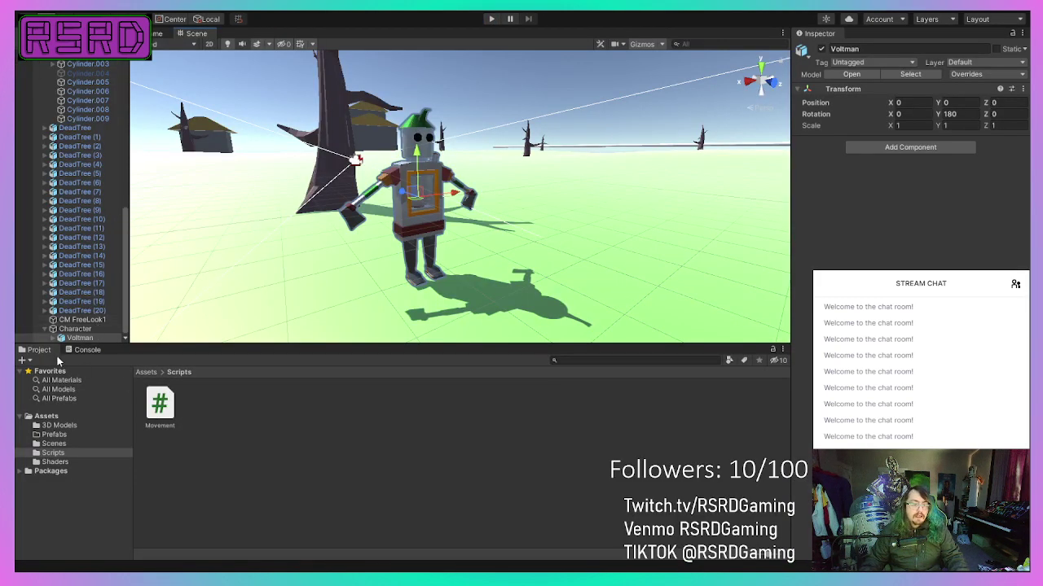
Step: Set the Speed of the Character object's Movement script to 20
{"action": "left_click", "coordinate": [74, 329]}
{"action": "scroll", "coordinate": [389, 277], "scroll_direction": "down", "scroll_amount": 3}
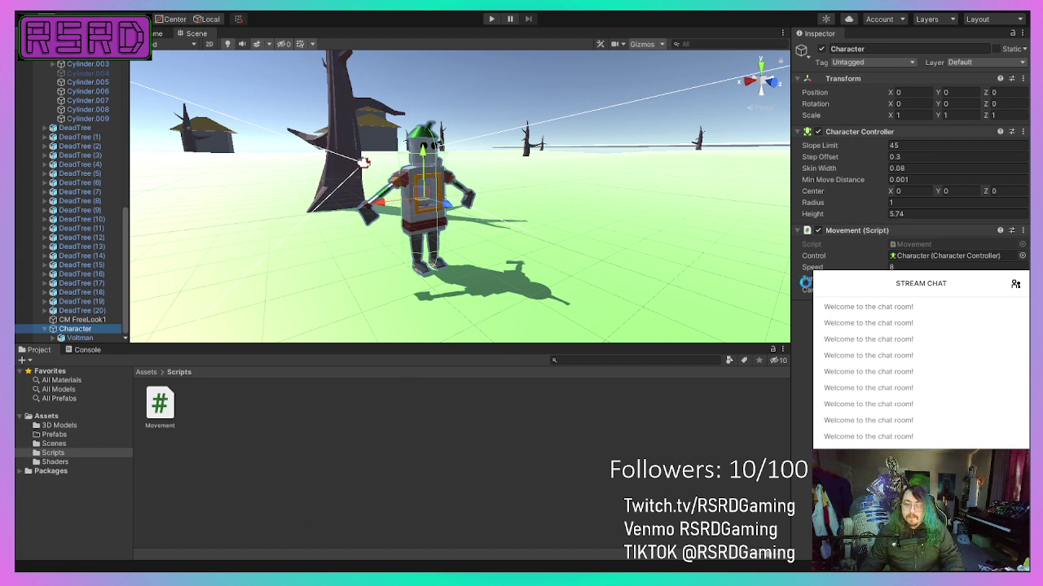
{"action": "left_click", "coordinate": [944, 267]}
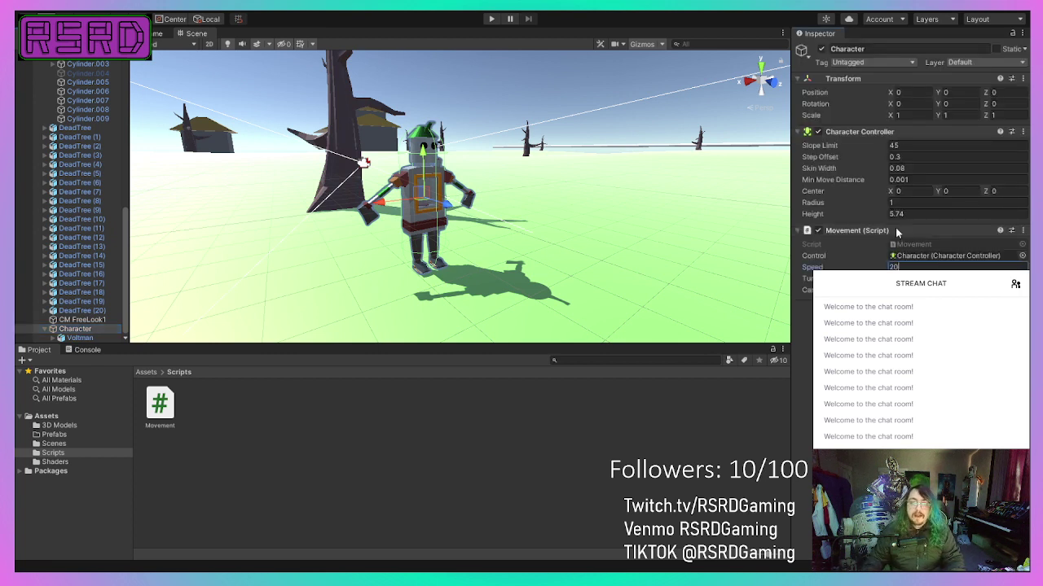
Step: Run the scene in play mode, walk Voltman forward and sideways across the pond and hills and off the map's edge, and stop it
{"action": "left_click", "coordinate": [492, 18]}
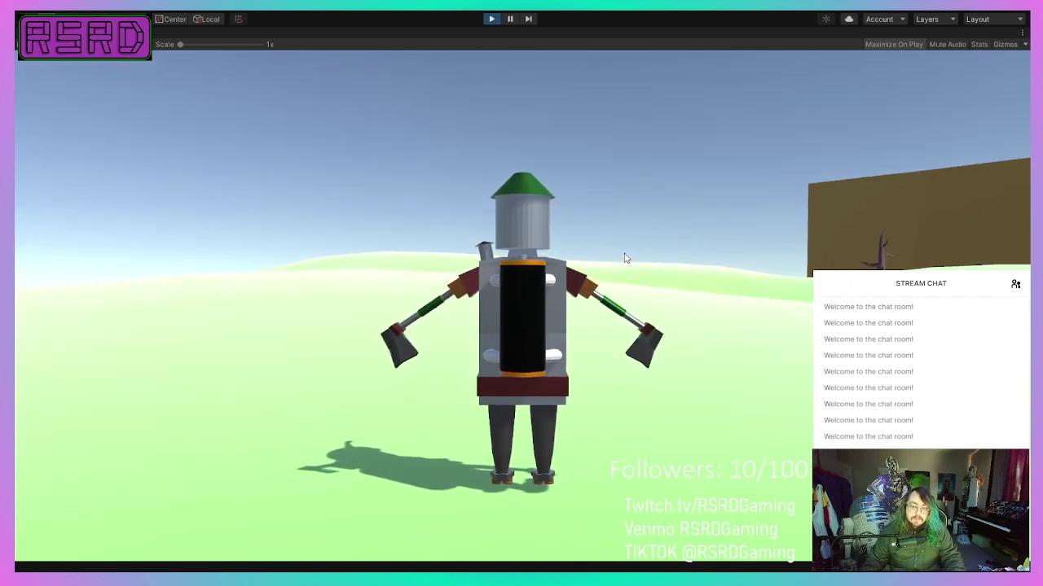
{"action": "key", "text": "d"}
{"action": "key", "text": "a"}
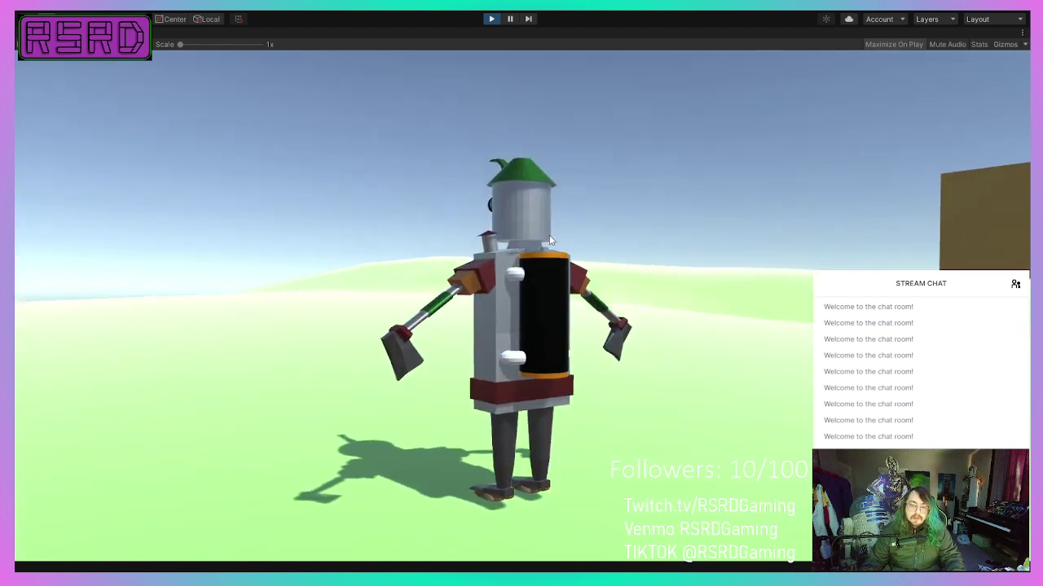
{"action": "key", "text": "d"}
{"action": "key", "text": "w"}
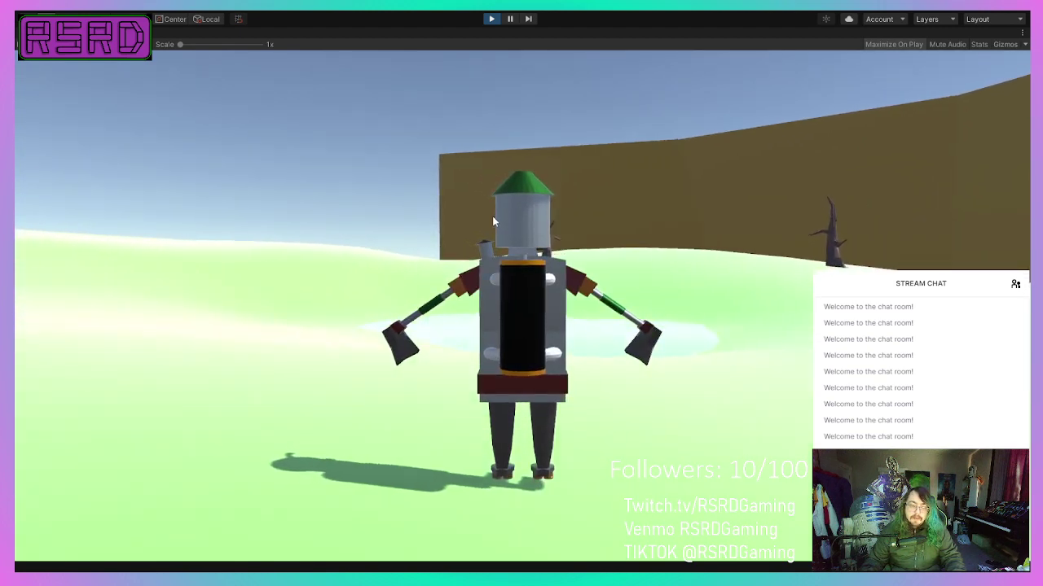
{"action": "key", "text": "w"}
{"action": "key", "text": "d"}
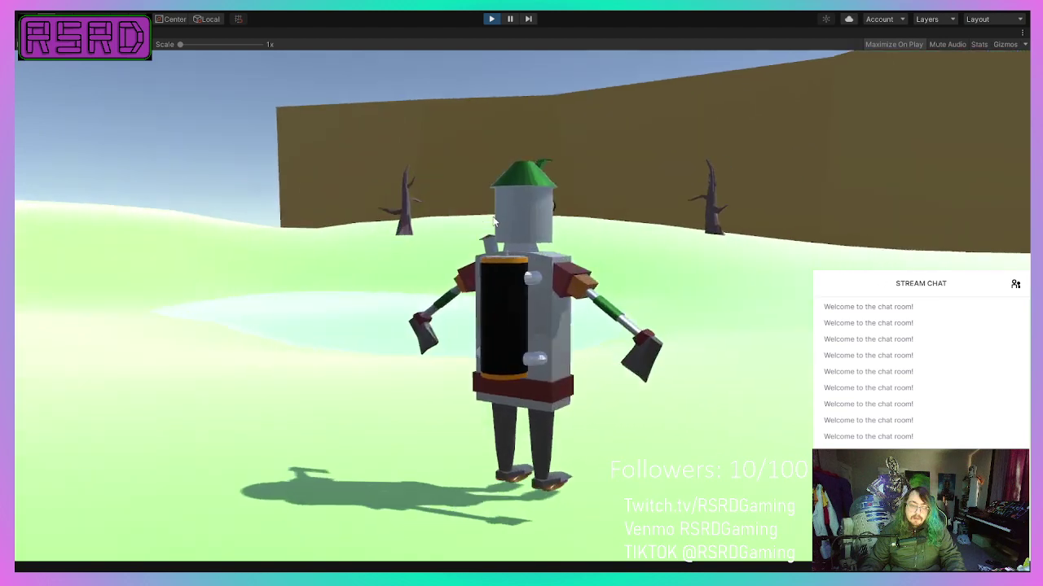
{"action": "key", "text": "a"}
{"action": "key", "text": "w"}
{"action": "key", "text": "d"}
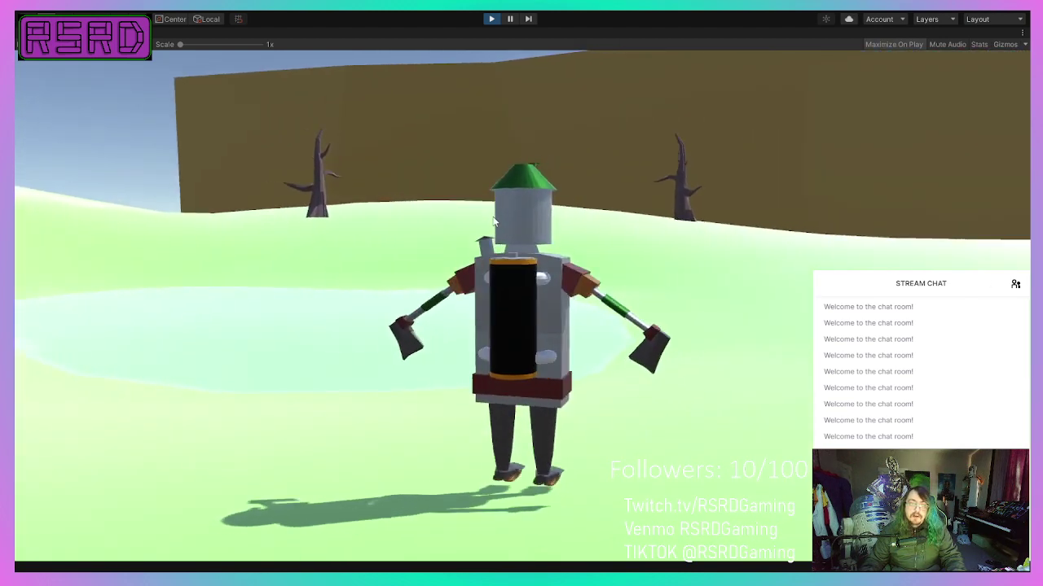
{"action": "key", "text": "a"}
{"action": "key", "text": "w"}
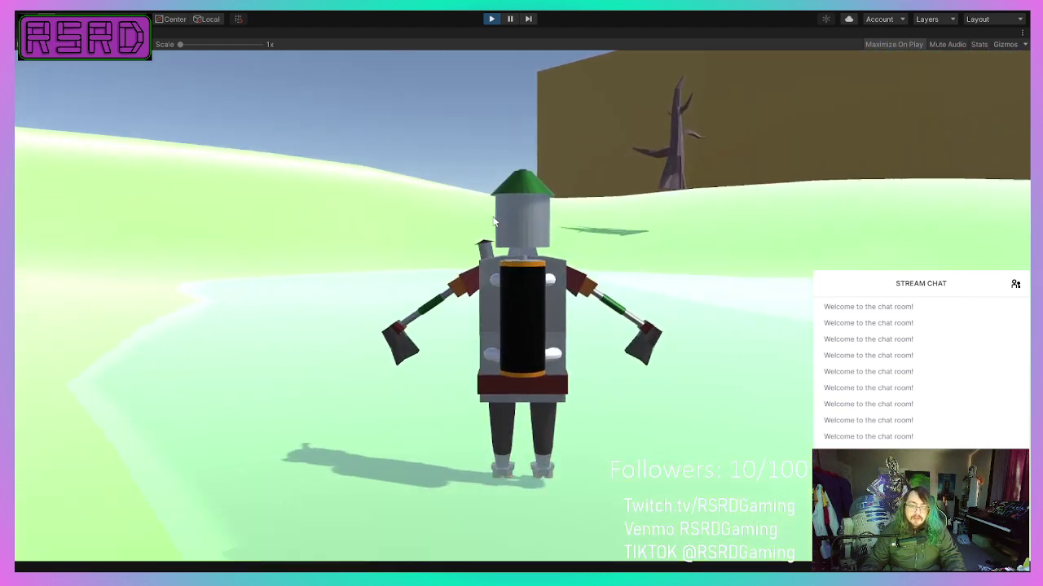
{"action": "key", "text": "a"}
{"action": "key", "text": "d"}
{"action": "key", "text": "w"}
{"action": "key", "text": "a"}
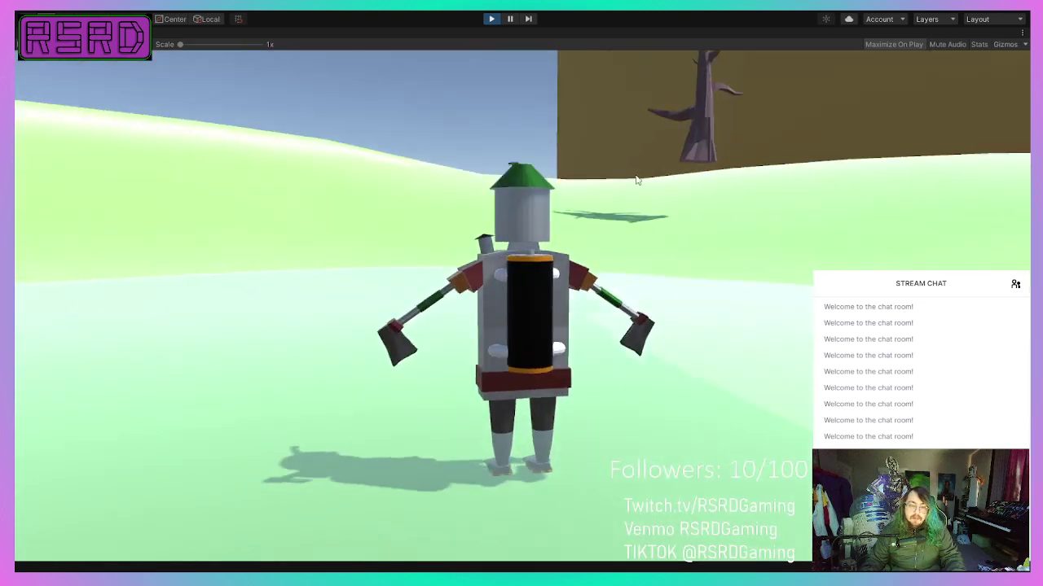
{"action": "key", "text": "d"}
{"action": "key", "text": "w"}
{"action": "key", "text": "a"}
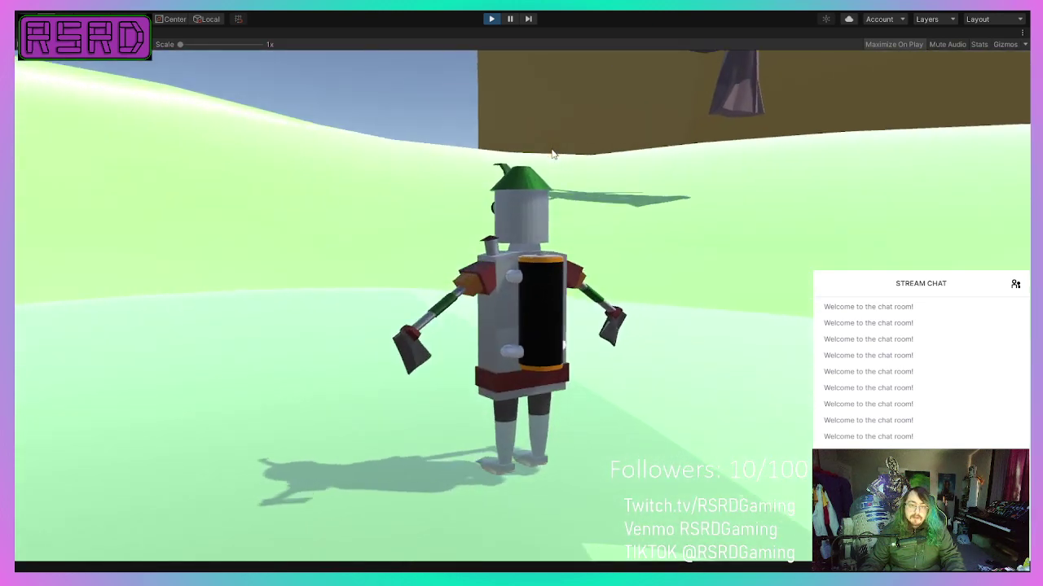
{"action": "key", "text": "d"}
{"action": "key", "text": "a"}
{"action": "key", "text": "w"}
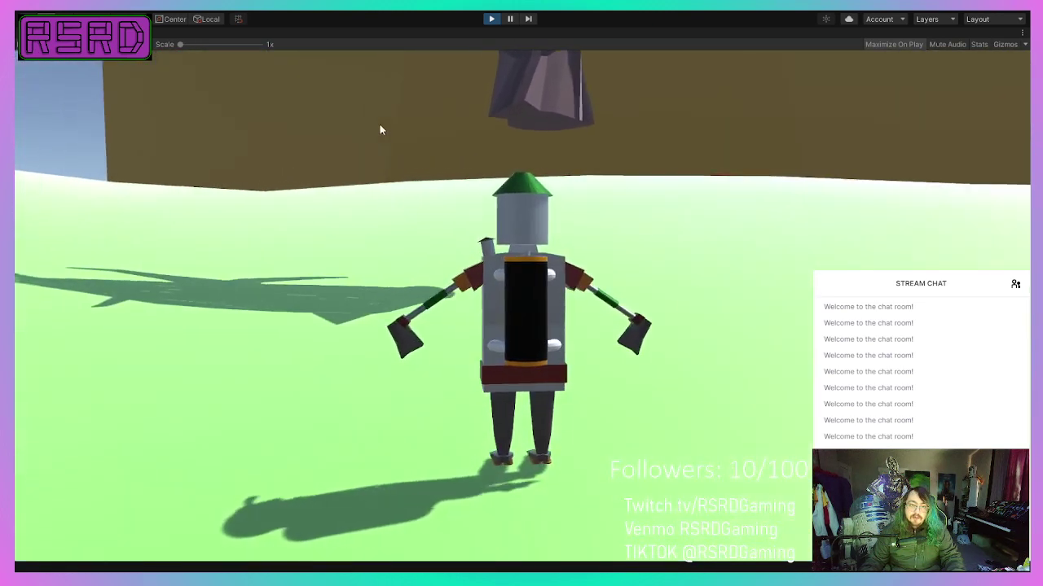
{"action": "key", "text": "a"}
{"action": "key", "text": "w"}
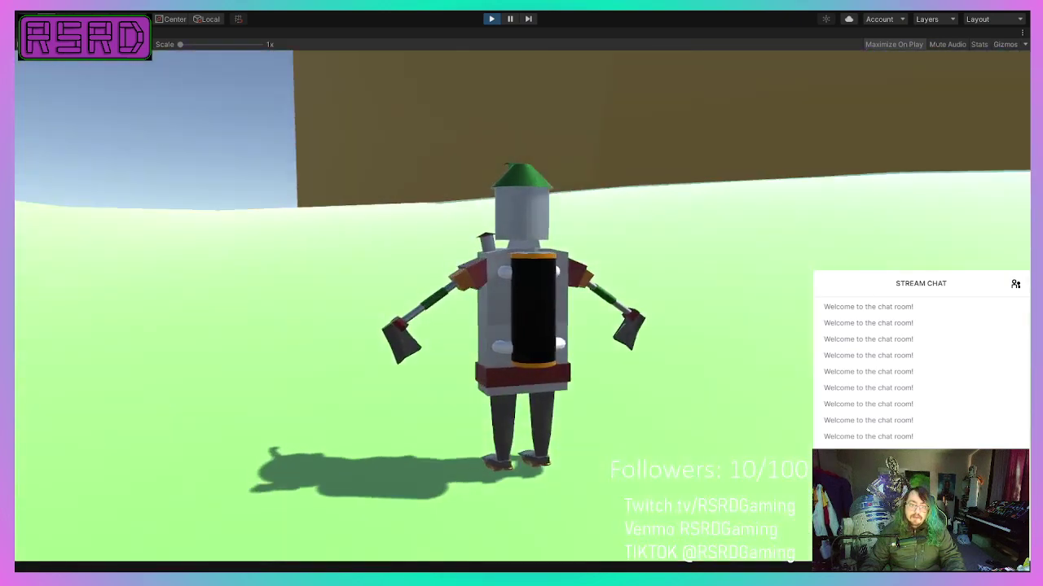
{"action": "key", "text": "w"}
{"action": "key", "text": "d"}
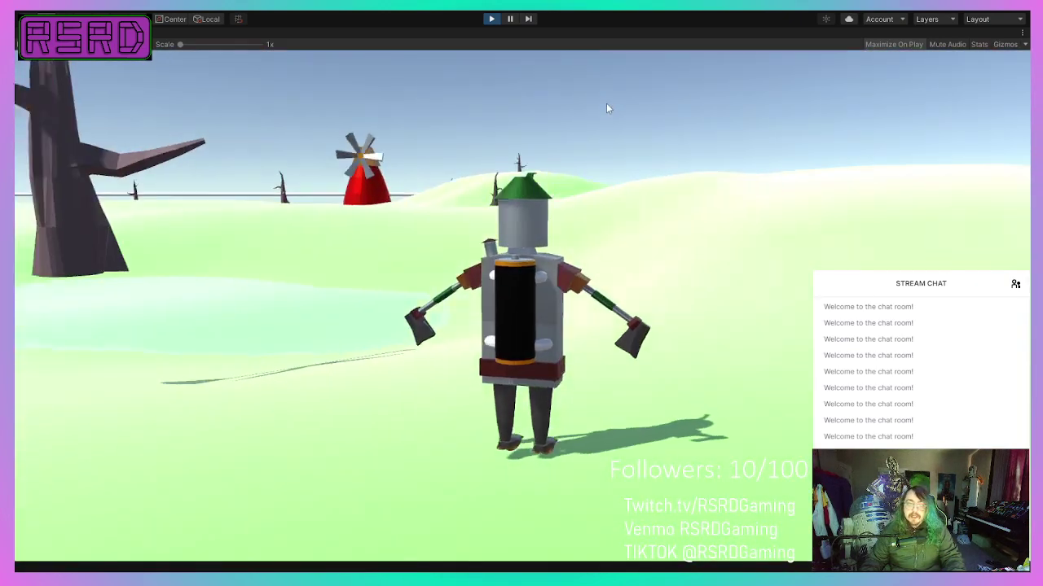
{"action": "key", "text": "a"}
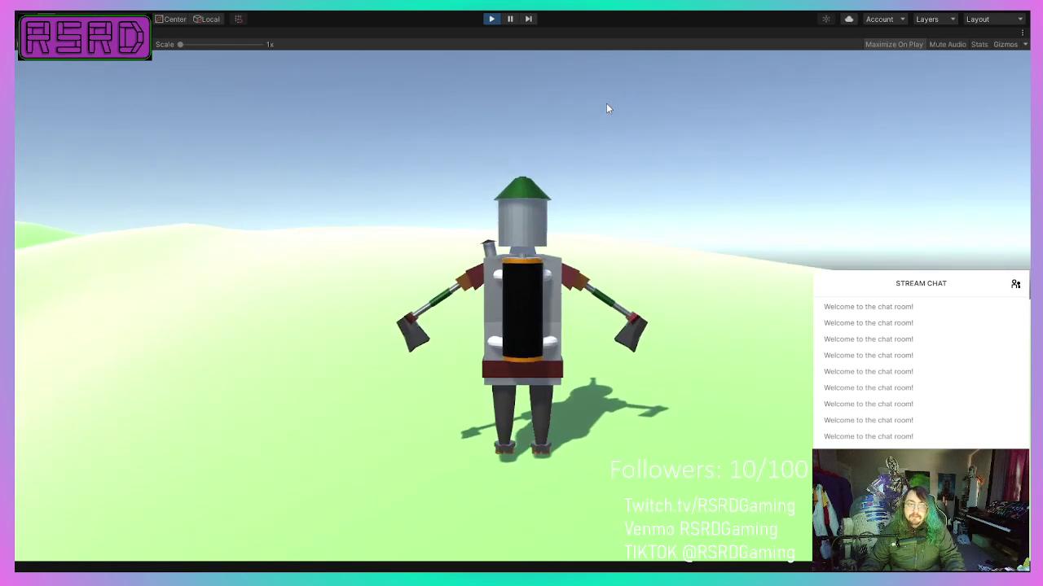
{"action": "key", "text": "w"}
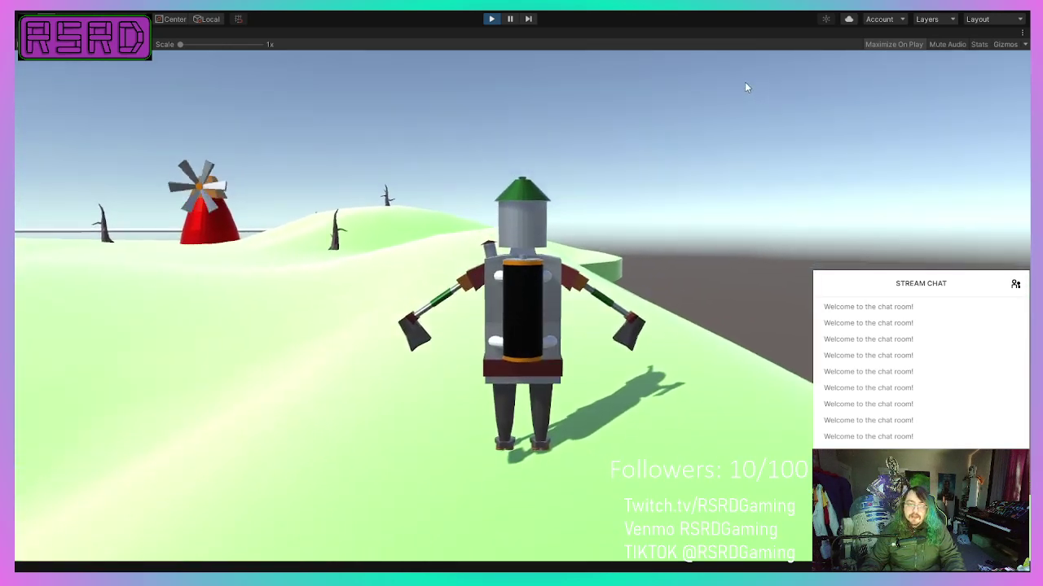
{"action": "key", "text": "d"}
{"action": "key", "text": "a"}
{"action": "key", "text": "d"}
{"action": "key", "text": "w"}
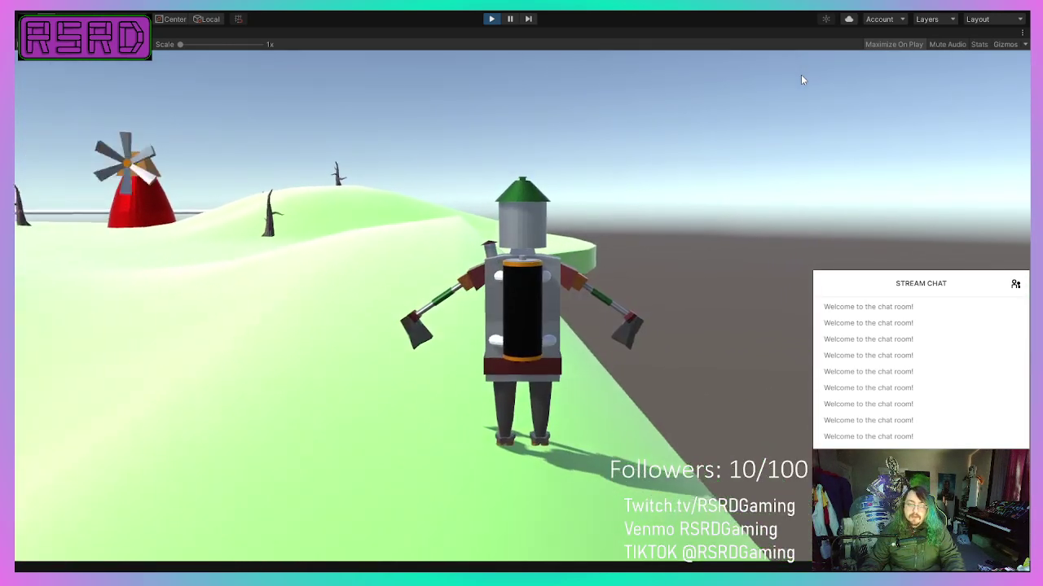
{"action": "key", "text": "d"}
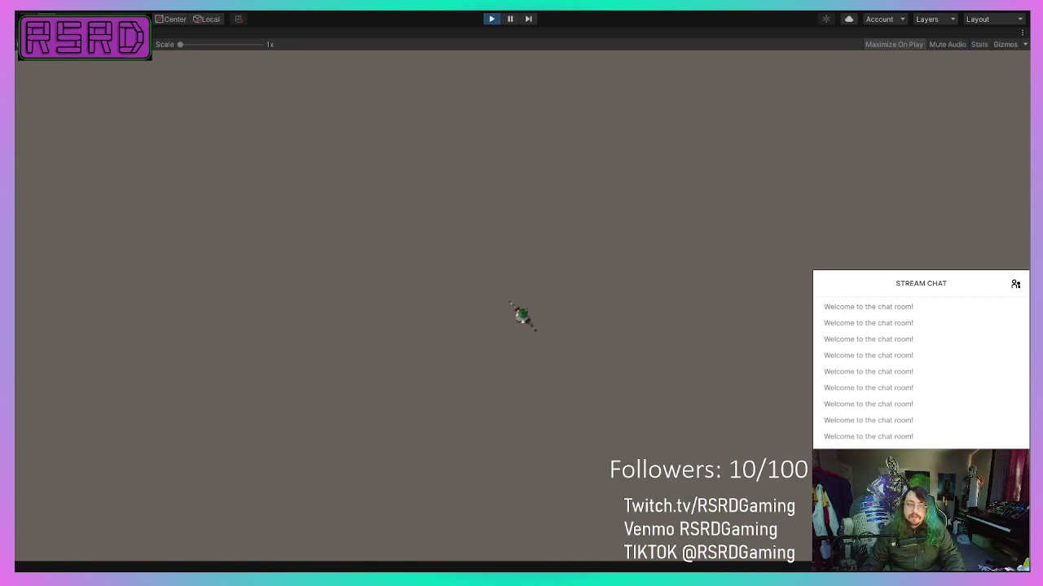
{"action": "left_click", "coordinate": [490, 19]}
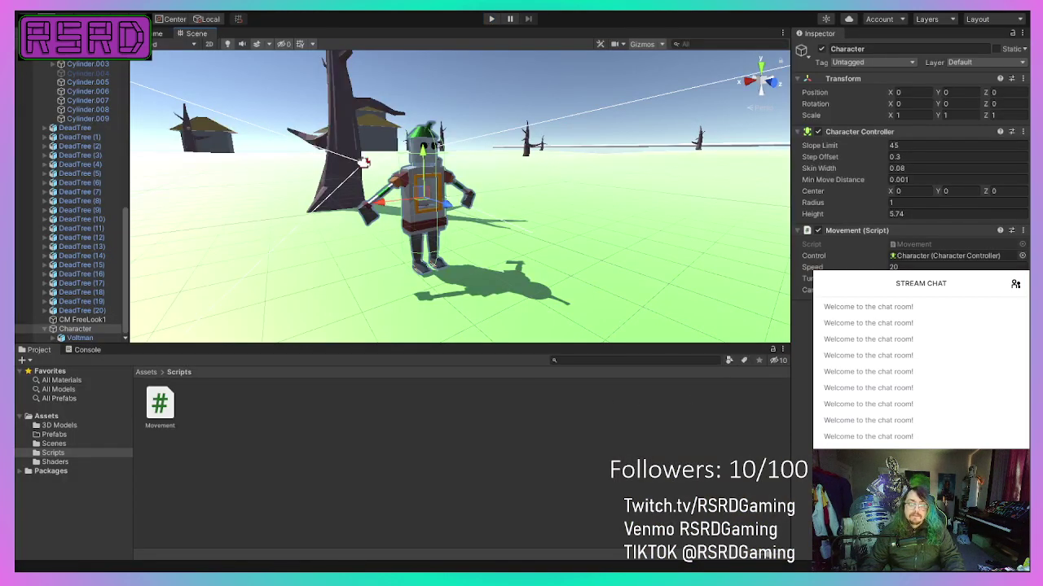
Step: Examine the Character and the surrounding terrain, trees and windmill in the scene from several angles
{"action": "scroll", "coordinate": [350, 192], "scroll_direction": "down", "scroll_amount": 3}
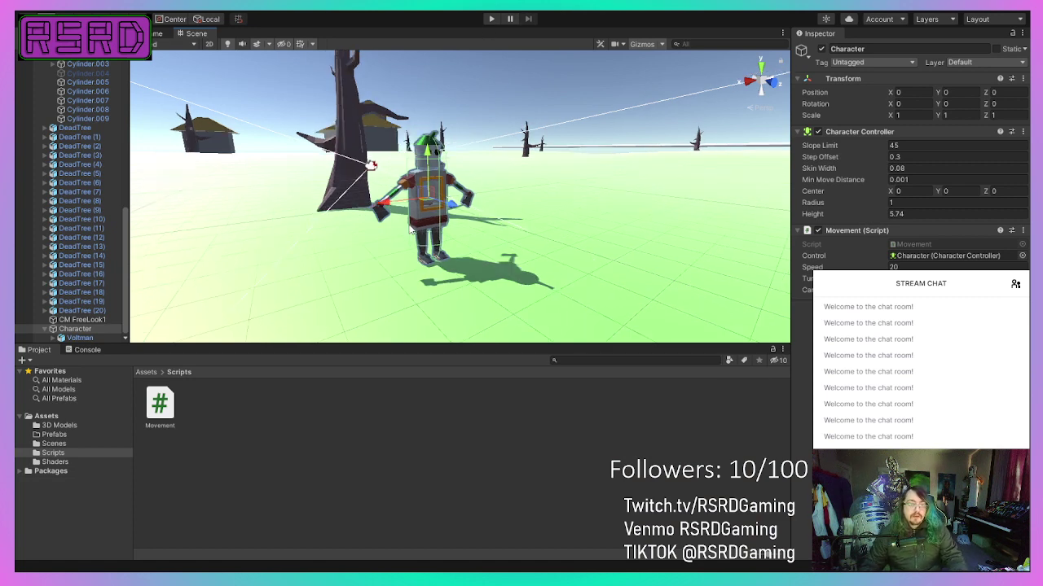
{"action": "middle_click_drag", "start_coordinate": [329, 212], "coordinate": [409, 228]}
{"action": "right_click_drag", "start_coordinate": [409, 227], "coordinate": [571, 186]}
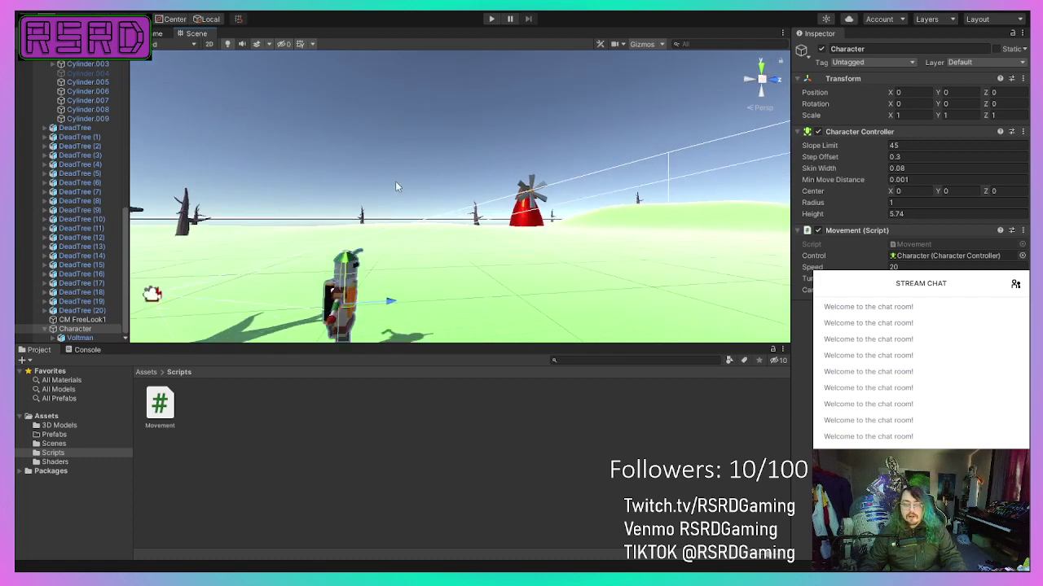
{"action": "middle_click_drag", "start_coordinate": [398, 187], "coordinate": [512, 158]}
{"action": "right_click_drag", "start_coordinate": [501, 194], "coordinate": [557, 213]}
{"action": "middle_click_drag", "start_coordinate": [556, 214], "coordinate": [526, 231]}
{"action": "right_click_drag", "start_coordinate": [526, 231], "coordinate": [677, 286]}
{"action": "scroll", "coordinate": [409, 263], "scroll_direction": "up", "scroll_amount": 1}
{"action": "right_click_drag", "start_coordinate": [358, 197], "coordinate": [219, 148]}
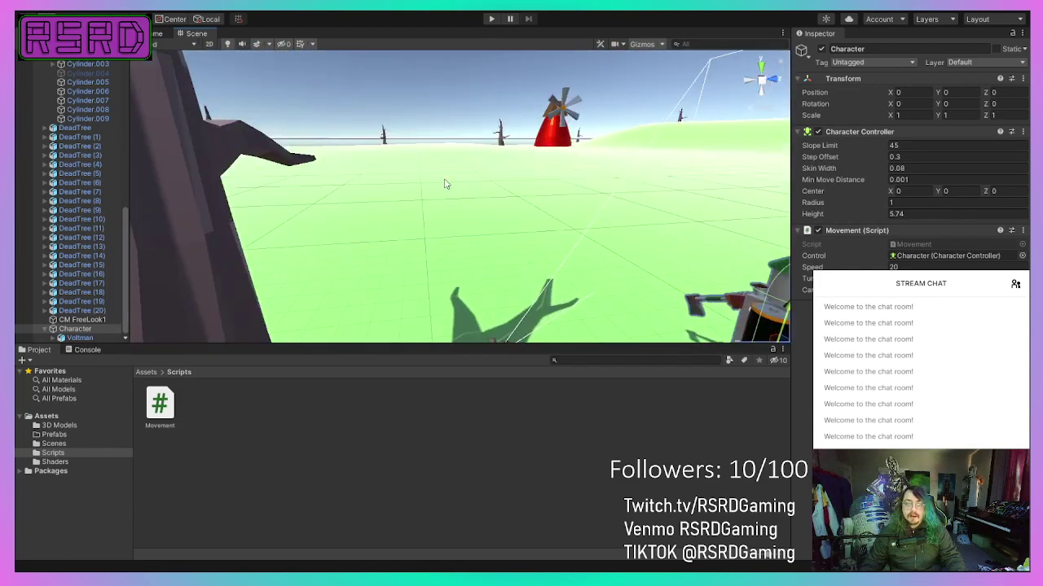
{"action": "right_click_drag", "start_coordinate": [444, 184], "coordinate": [424, 202]}
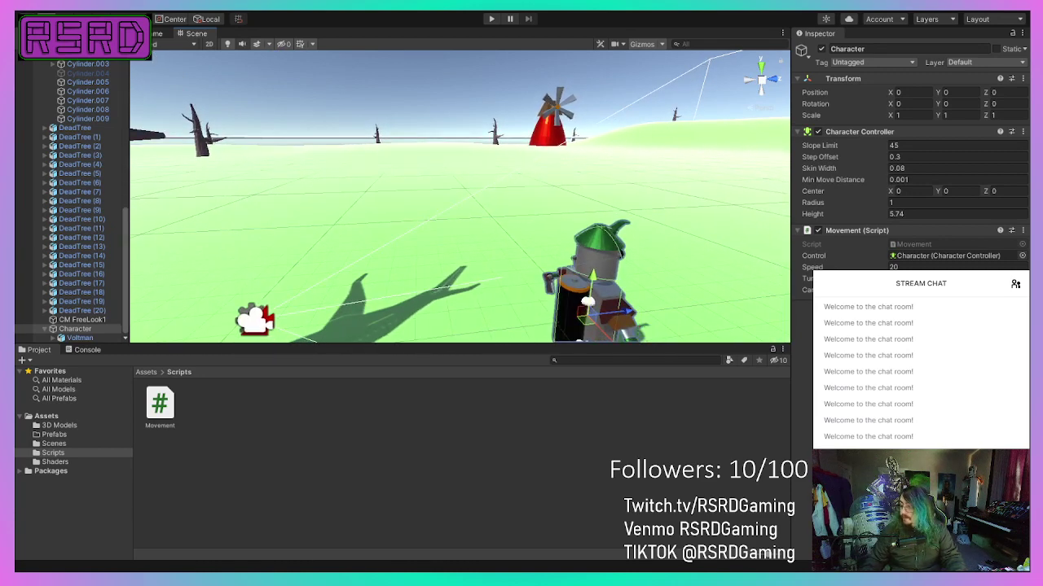
Step: Switch to Blender and delete the long thin cylinder running along the edge of the terrain
{"action": "key", "text": "alt+Tab"}
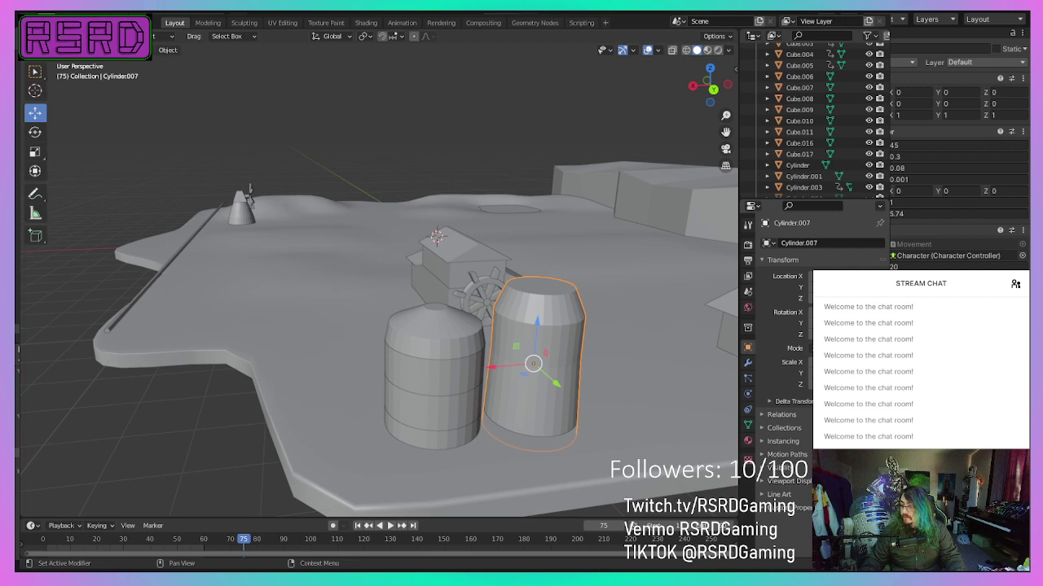
{"action": "scroll", "coordinate": [379, 277], "scroll_direction": "down", "scroll_amount": 8}
{"action": "scroll", "coordinate": [379, 277], "scroll_direction": "up", "scroll_amount": 10}
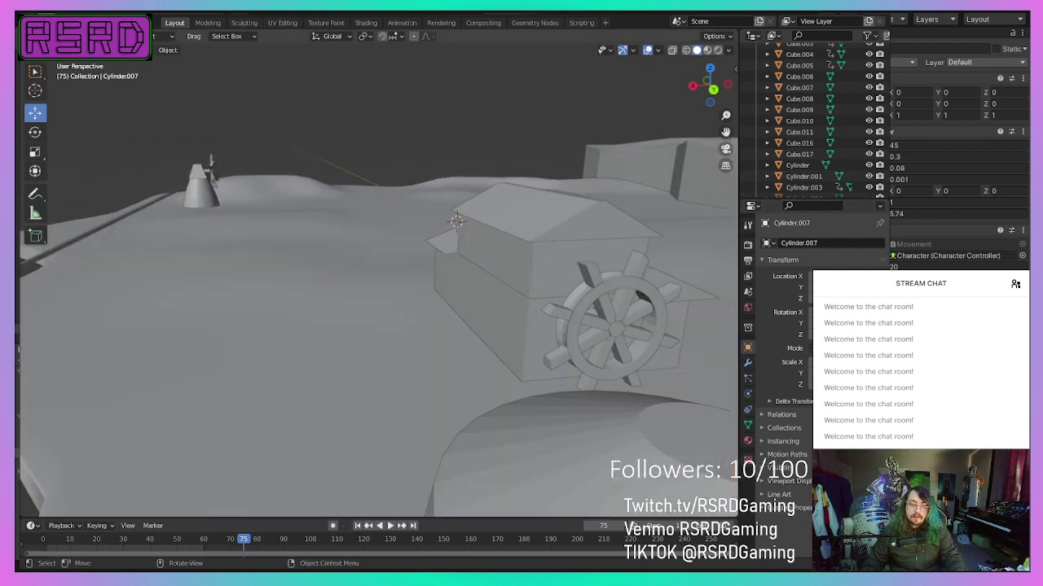
{"action": "middle_click_drag", "start_coordinate": [271, 269], "coordinate": [304, 274]}
{"action": "scroll", "coordinate": [304, 274], "scroll_direction": "down", "scroll_amount": 5}
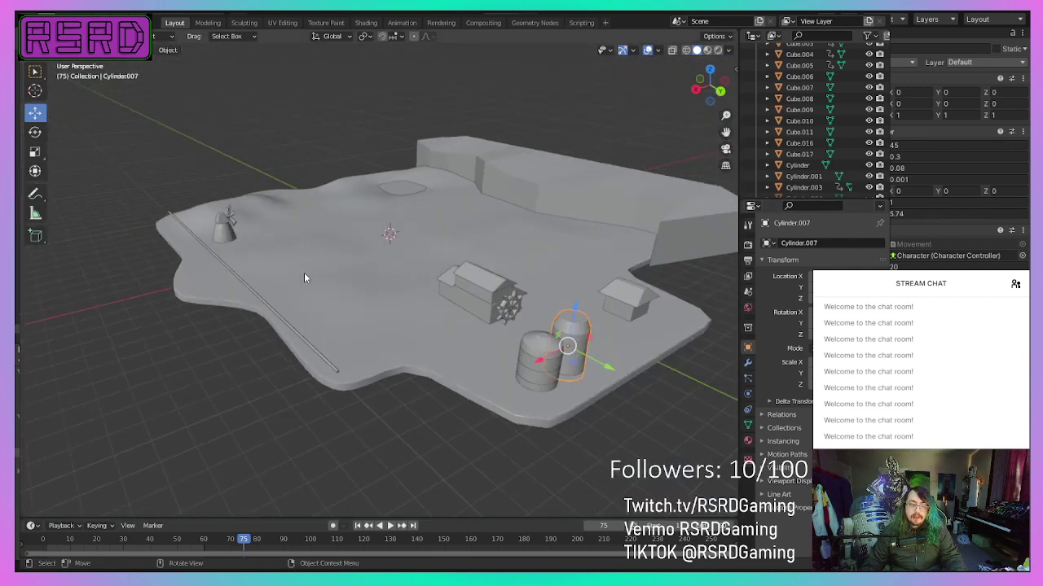
{"action": "left_click", "coordinate": [269, 307]}
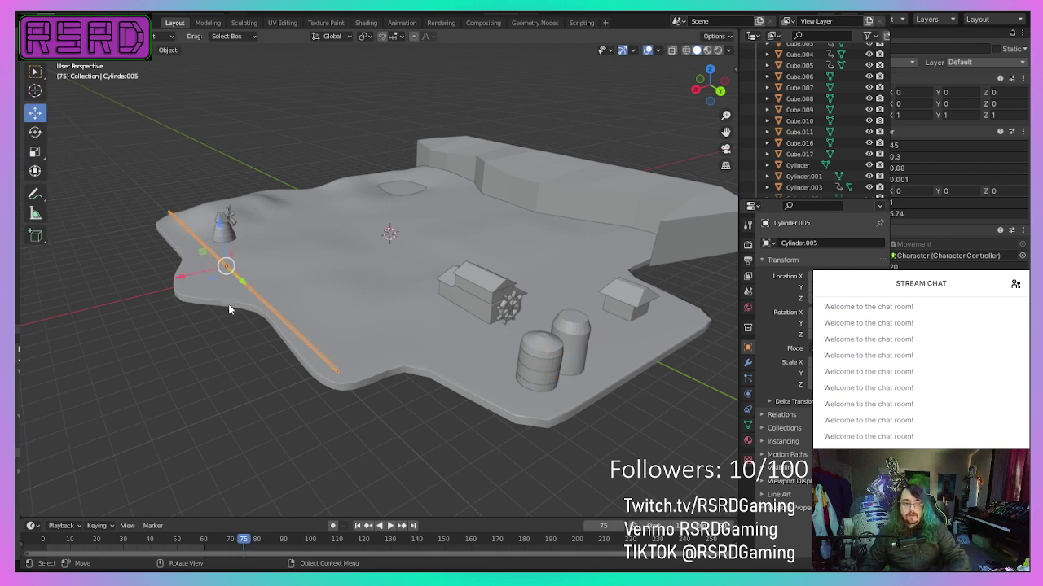
{"action": "key", "text": "Delete"}
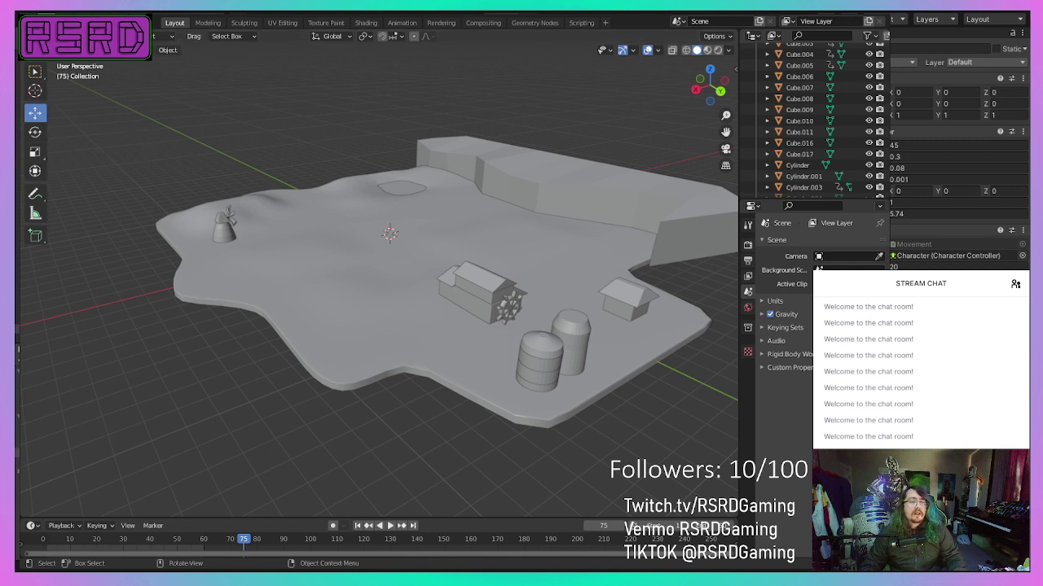
Step: Create a new Blender file from the General template
{"action": "left_click", "coordinate": [32, 22]}
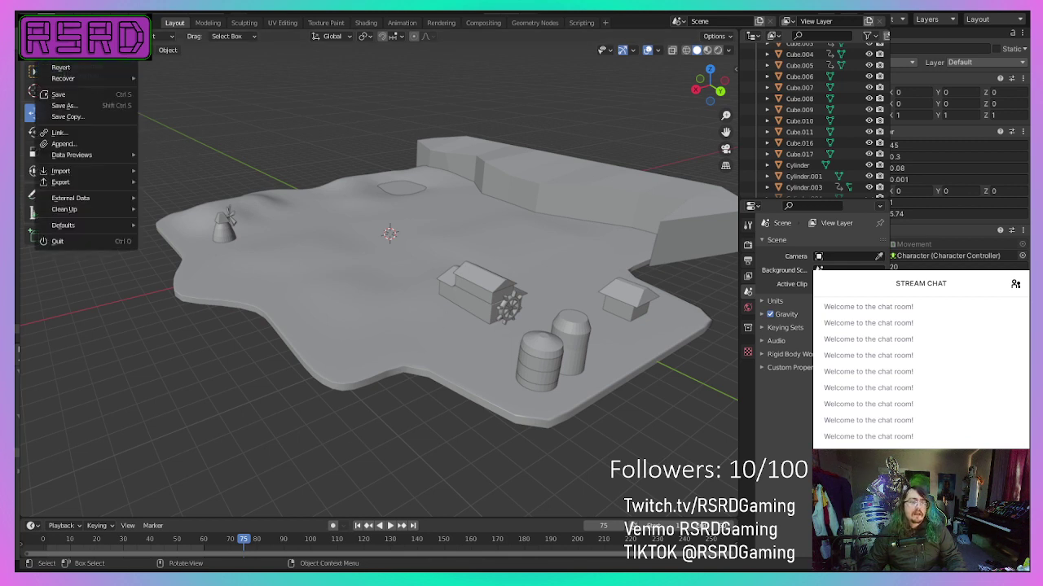
{"action": "mouse_move", "coordinate": [114, 33]}
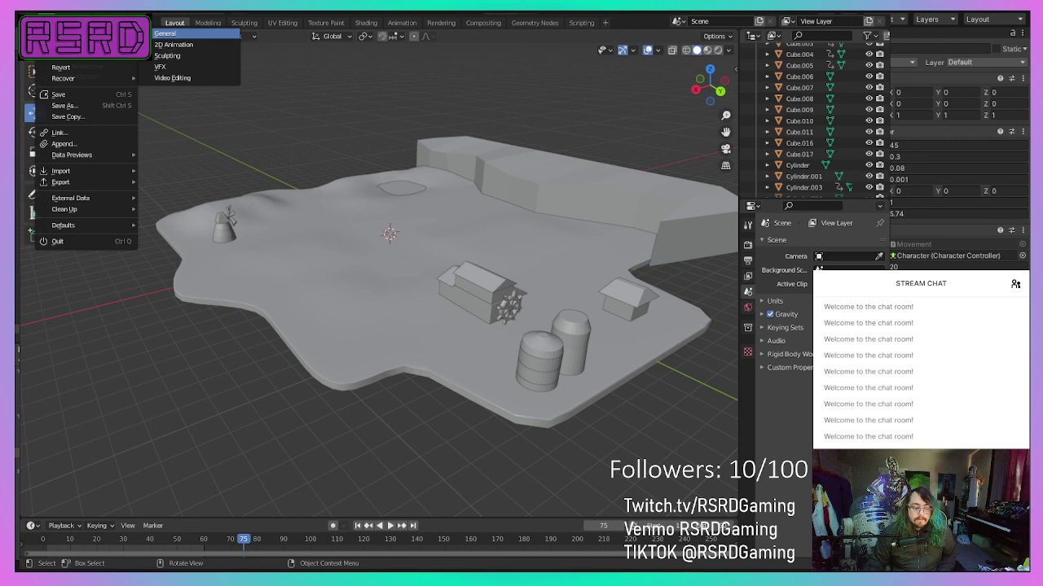
{"action": "key", "text": "Return"}
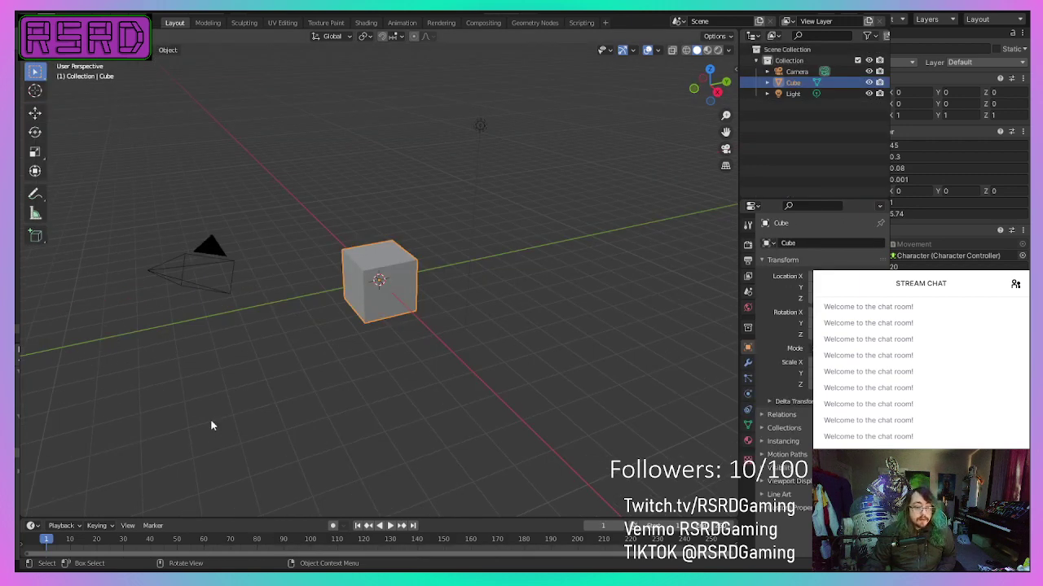
Step: Delete the default camera and light, keeping only the cube
{"action": "left_click", "coordinate": [207, 249]}
{"action": "key", "text": "x"}
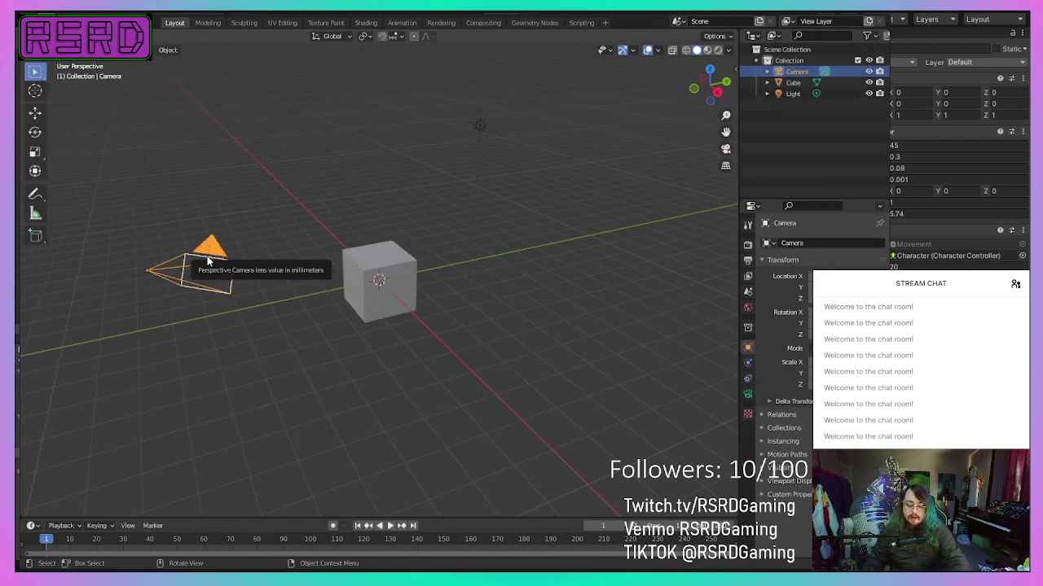
{"action": "left_click", "coordinate": [207, 262]}
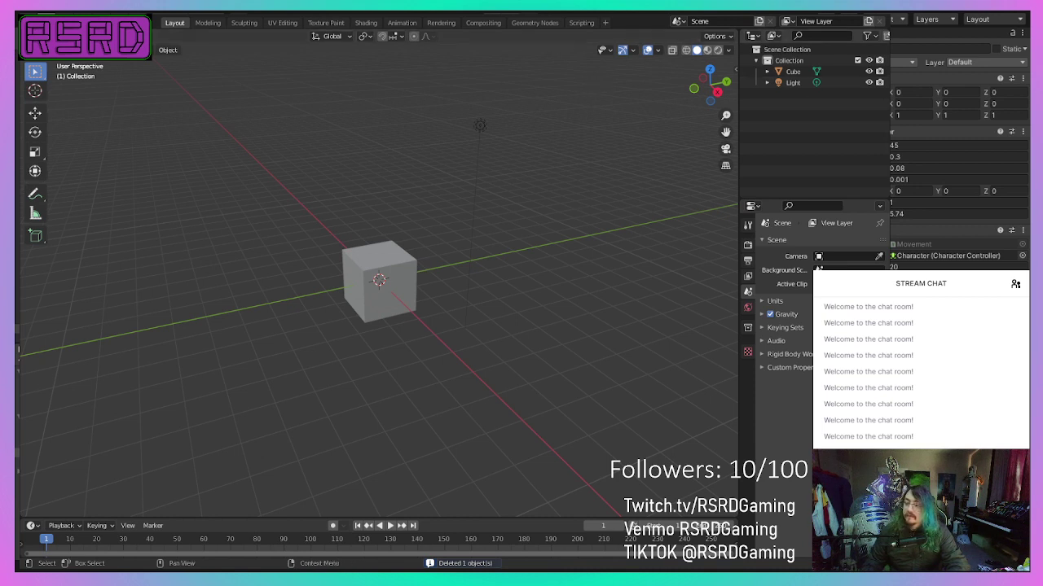
{"action": "left_click", "coordinate": [478, 127]}
{"action": "key", "text": "Delete"}
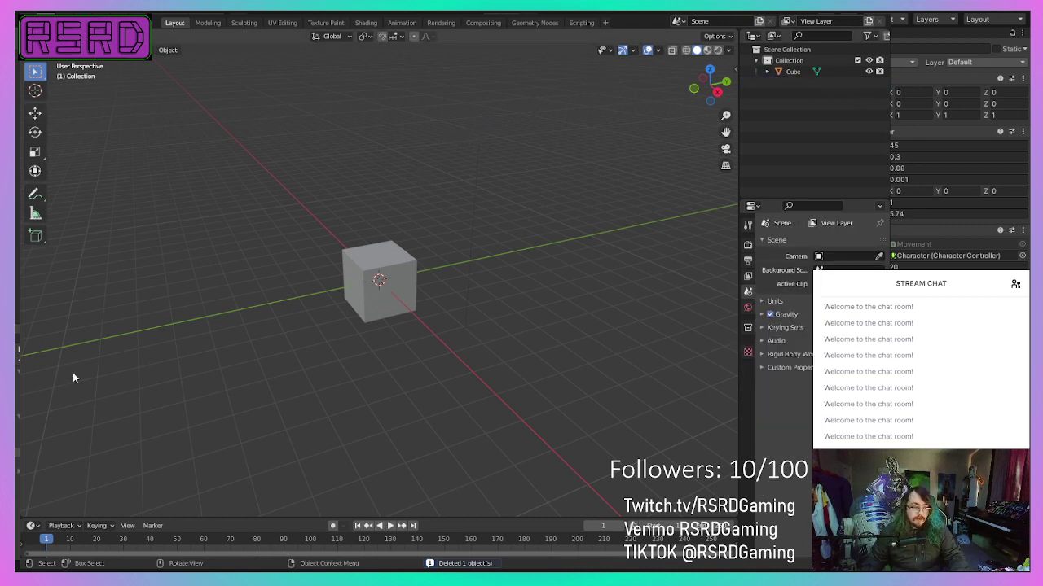
{"action": "middle_click_drag", "start_coordinate": [72, 377], "coordinate": [332, 352]}
{"action": "scroll", "coordinate": [337, 334], "scroll_direction": "up", "scroll_amount": 4}
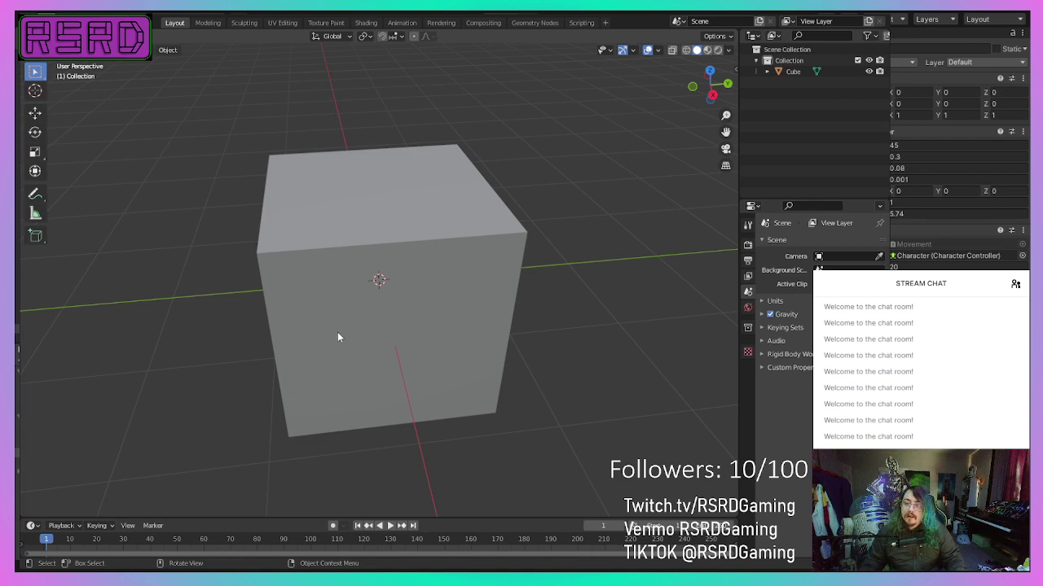
{"action": "mouse_move", "coordinate": [339, 337]}
{"action": "middle_mouse_down"}
{"action": "mouse_move", "coordinate": [196, 263]}
{"action": "mouse_move", "coordinate": [344, 298]}
{"action": "mouse_move", "coordinate": [346, 333]}
{"action": "middle_mouse_up"}
{"action": "scroll", "coordinate": [345, 333], "scroll_direction": "down", "scroll_amount": 5}
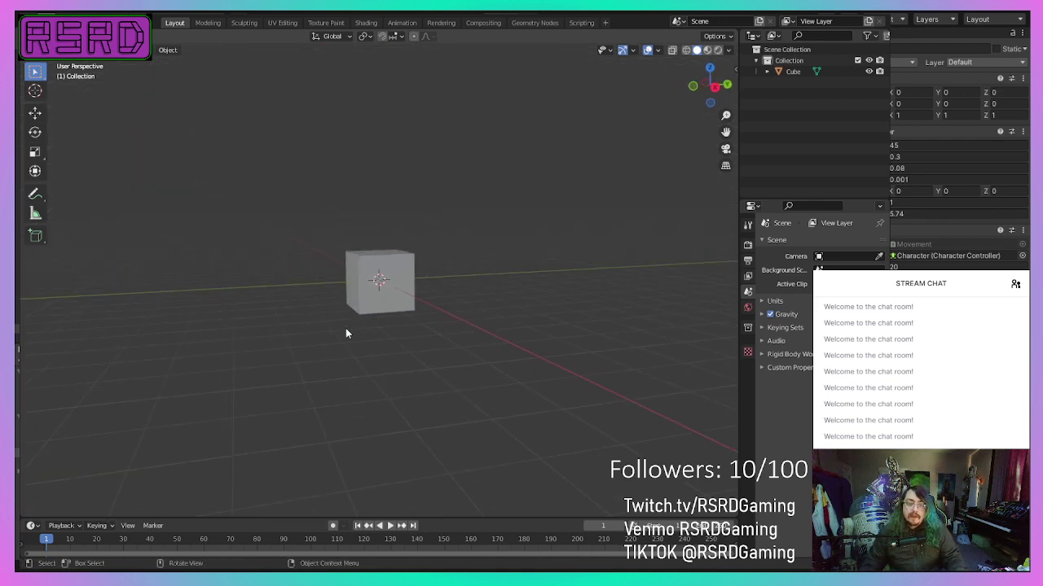
{"action": "middle_click_drag", "start_coordinate": [517, 374], "coordinate": [398, 361]}
{"action": "scroll", "coordinate": [391, 353], "scroll_direction": "down", "scroll_amount": 4}
{"action": "scroll", "coordinate": [375, 342], "scroll_direction": "up", "scroll_amount": 5}
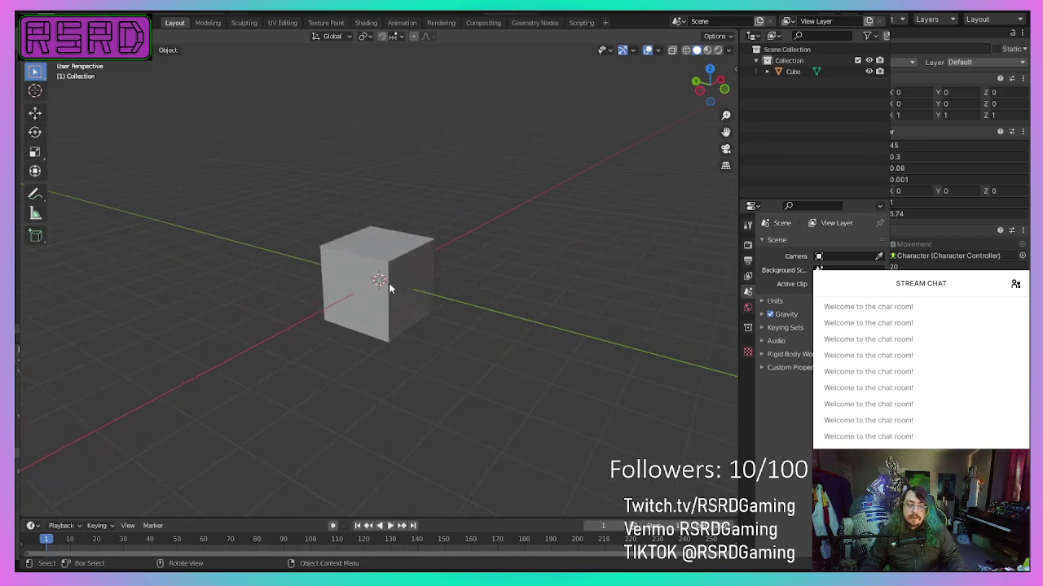
Step: Scale the default cube down along the X axis in two passes to flatten it into a thin slab
{"action": "left_click", "coordinate": [371, 294]}
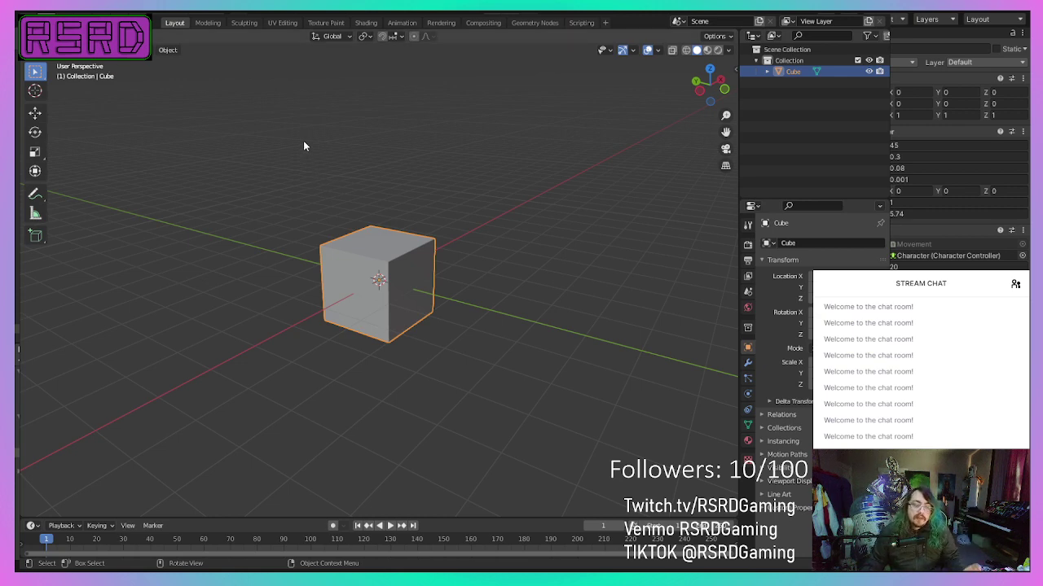
{"action": "middle_click_drag", "start_coordinate": [304, 145], "coordinate": [400, 293]}
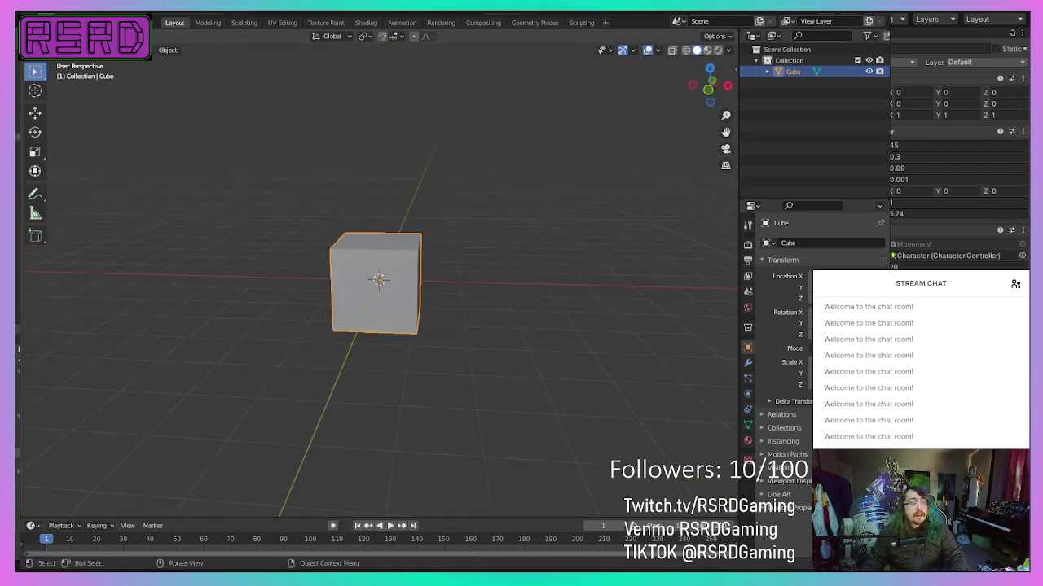
{"action": "left_click", "coordinate": [35, 154]}
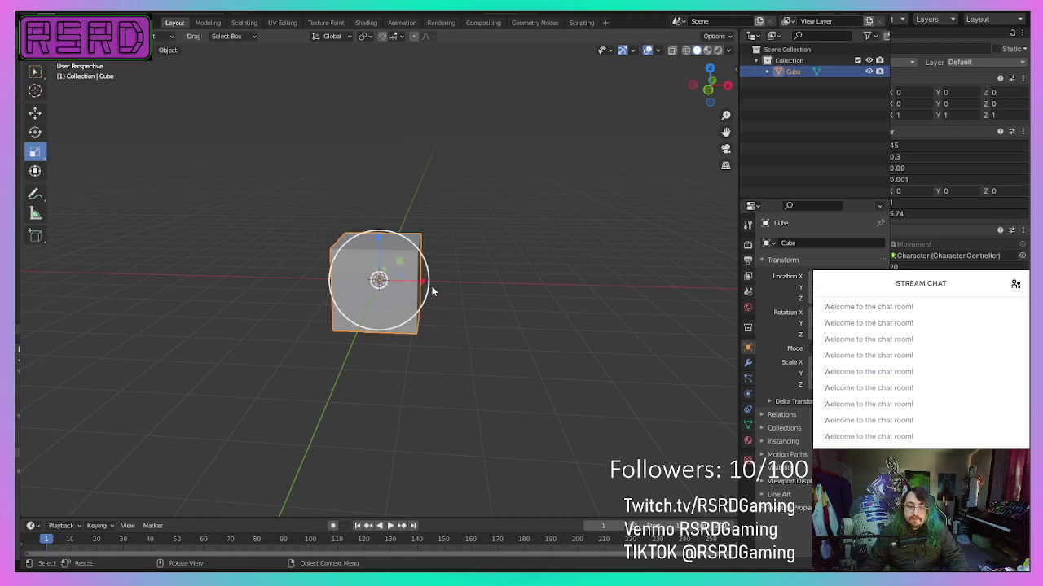
{"action": "left_click_drag", "start_coordinate": [423, 284], "coordinate": [389, 295]}
{"action": "middle_click_drag", "start_coordinate": [389, 295], "coordinate": [318, 244]}
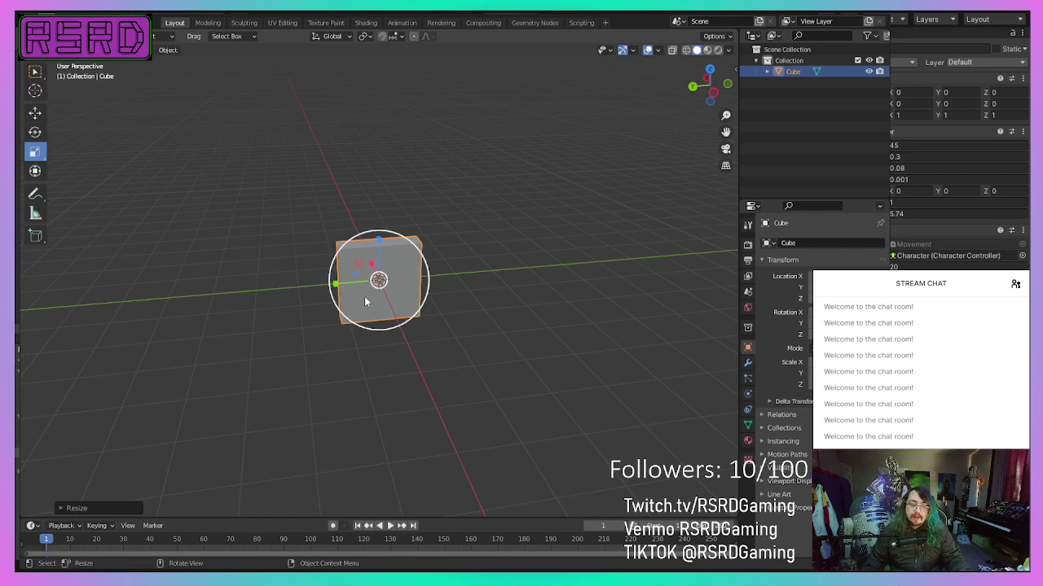
{"action": "mouse_move", "coordinate": [366, 298]}
{"action": "middle_mouse_down"}
{"action": "mouse_move", "coordinate": [483, 298]}
{"action": "mouse_move", "coordinate": [365, 306]}
{"action": "middle_mouse_up"}
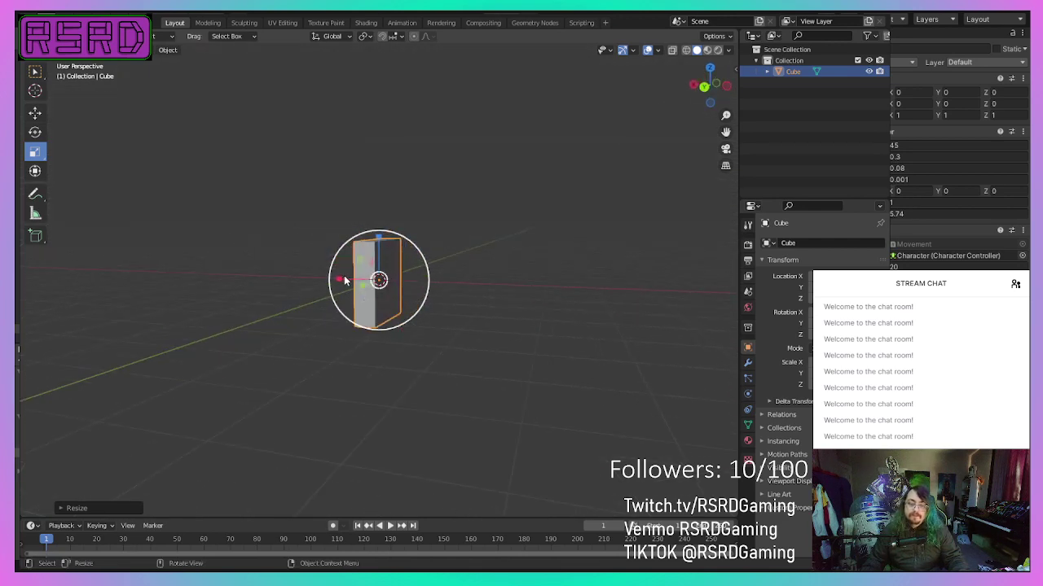
{"action": "left_click_drag", "start_coordinate": [344, 279], "coordinate": [376, 289]}
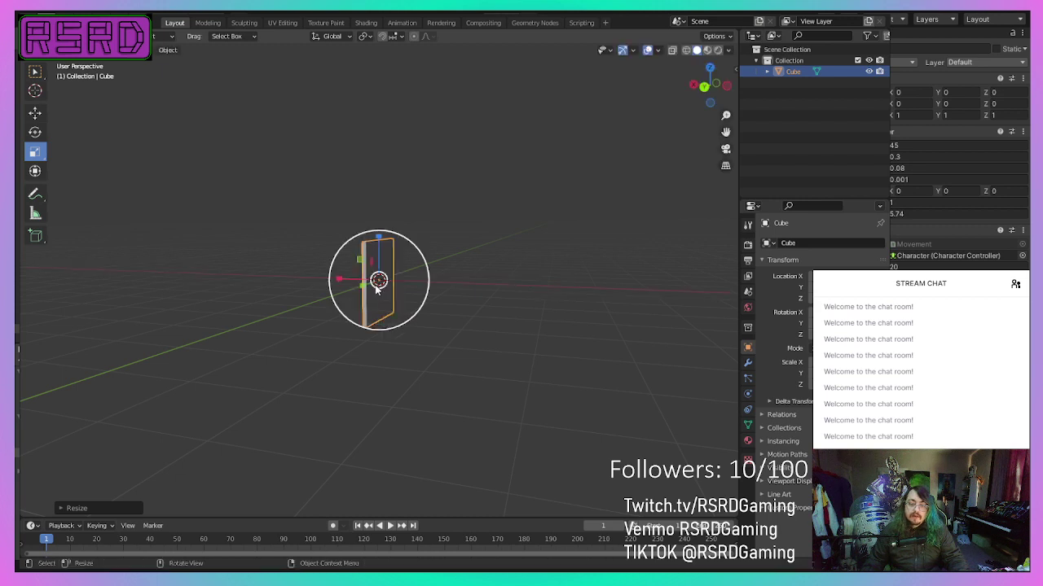
Step: Stretch the slab along the Y axis into a long plank and reduce its height slightly along Z
{"action": "middle_click_drag", "start_coordinate": [377, 289], "coordinate": [319, 301]}
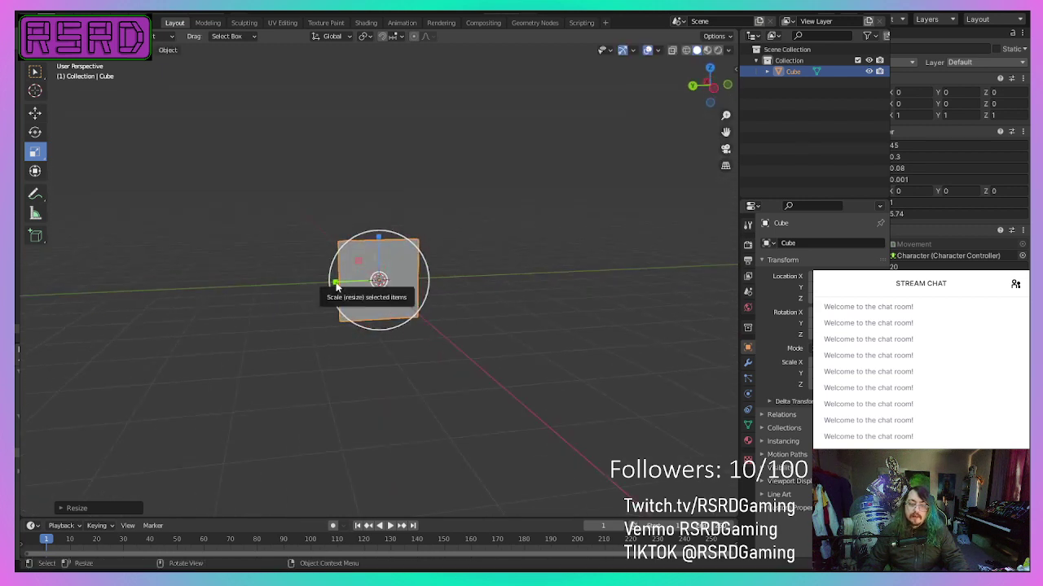
{"action": "left_click_drag", "start_coordinate": [335, 285], "coordinate": [179, 301]}
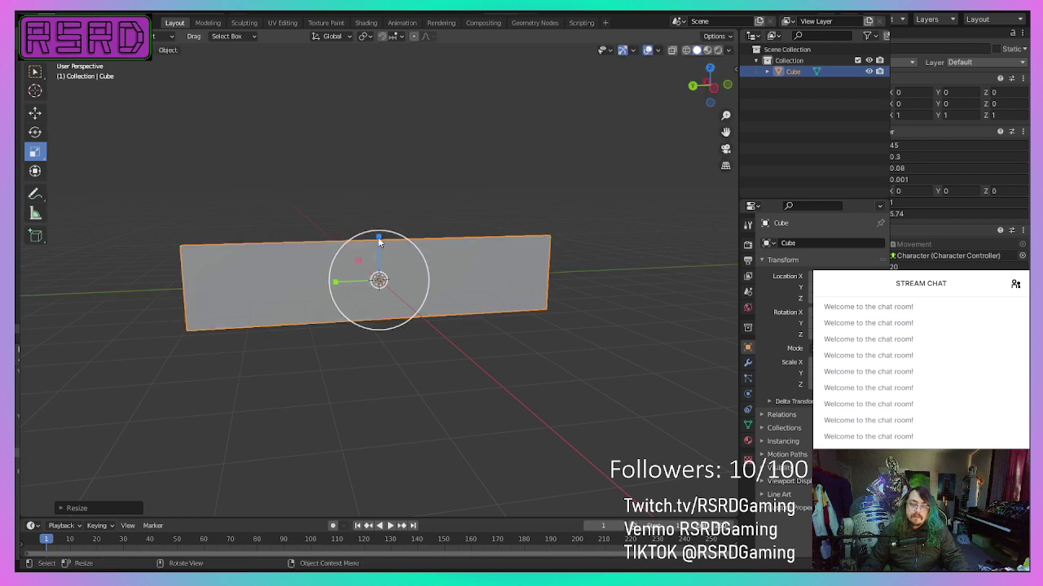
{"action": "left_click_drag", "start_coordinate": [379, 238], "coordinate": [380, 252]}
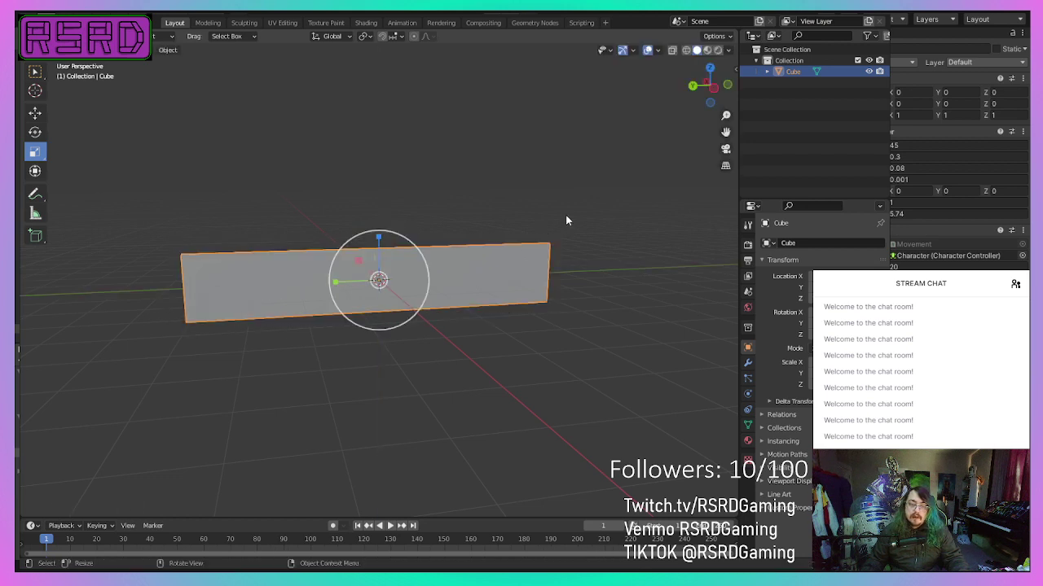
Step: Duplicate the long slab and leave the copy in the same place as the original
{"action": "right_click", "coordinate": [487, 275]}
{"action": "left_click", "coordinate": [487, 272]}
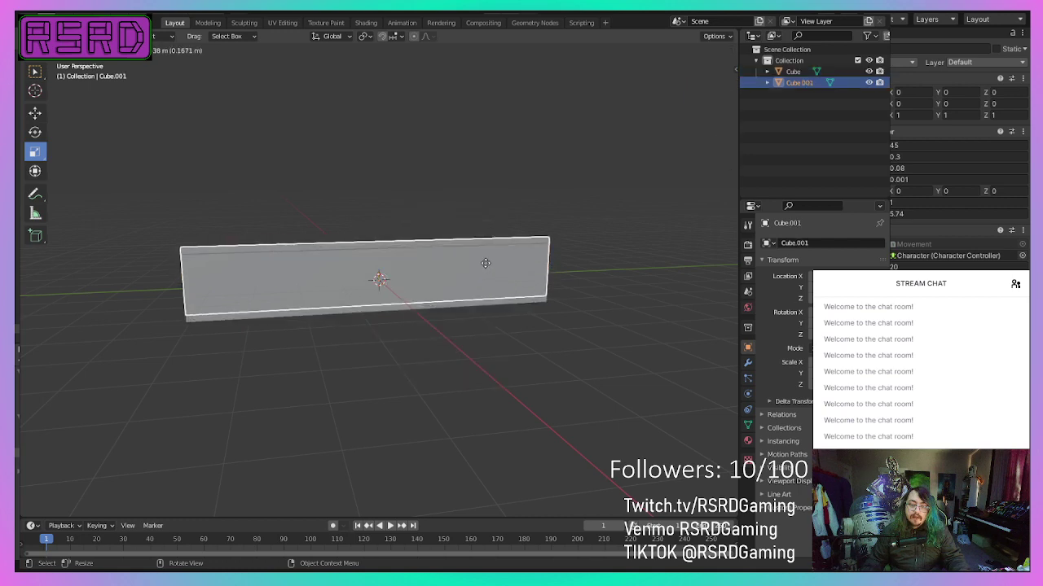
{"action": "right_click", "coordinate": [485, 262]}
{"action": "middle_click_drag", "start_coordinate": [399, 283], "coordinate": [283, 295]}
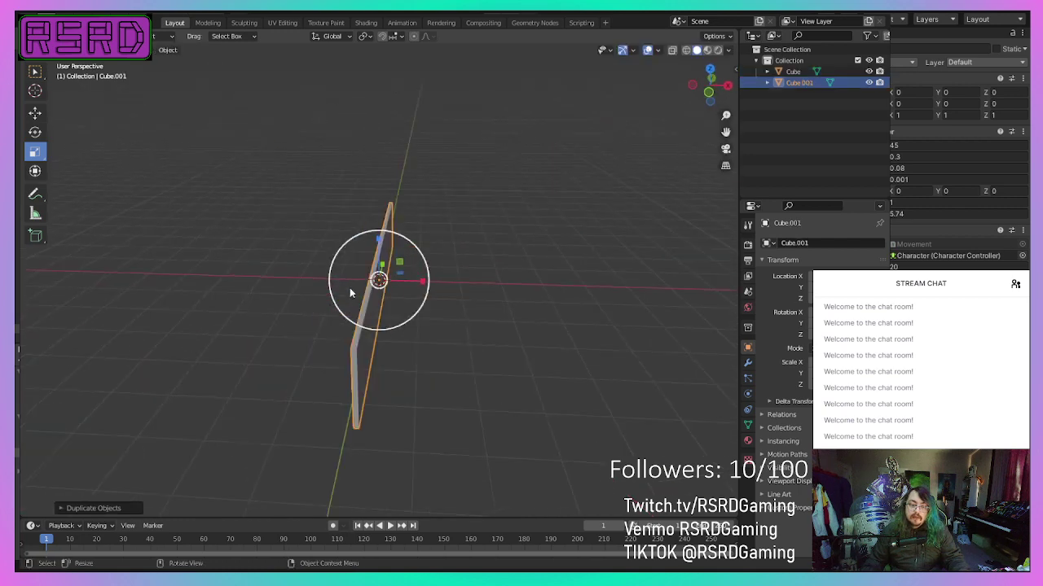
{"action": "left_click", "coordinate": [424, 251]}
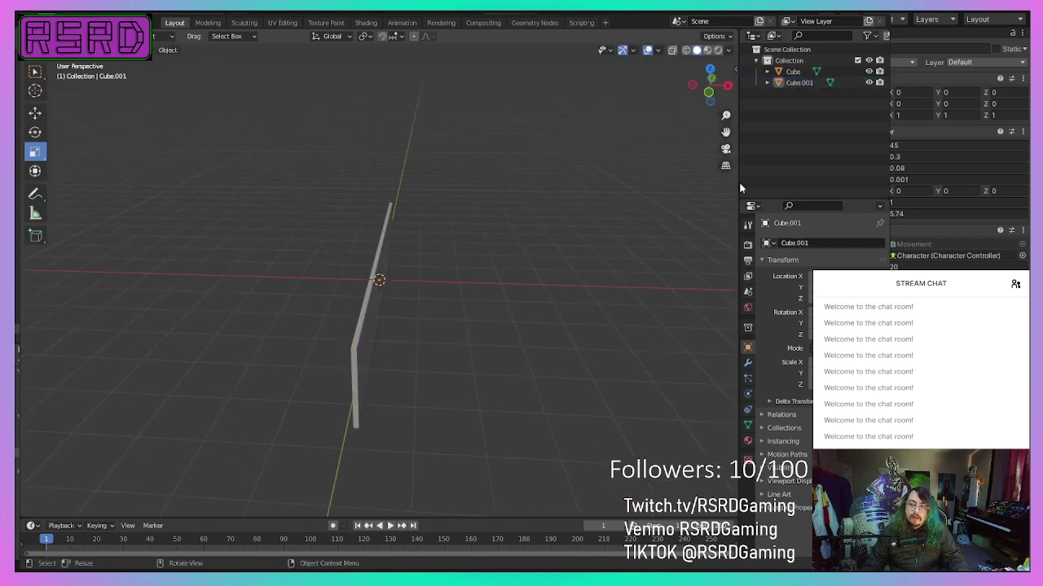
Step: Scale the slab's copy, Cube.001, up uniformly to overlap the original's edges and shift it slightly along the X axis
{"action": "left_click", "coordinate": [799, 83]}
{"action": "middle_click_drag", "start_coordinate": [281, 365], "coordinate": [399, 340]}
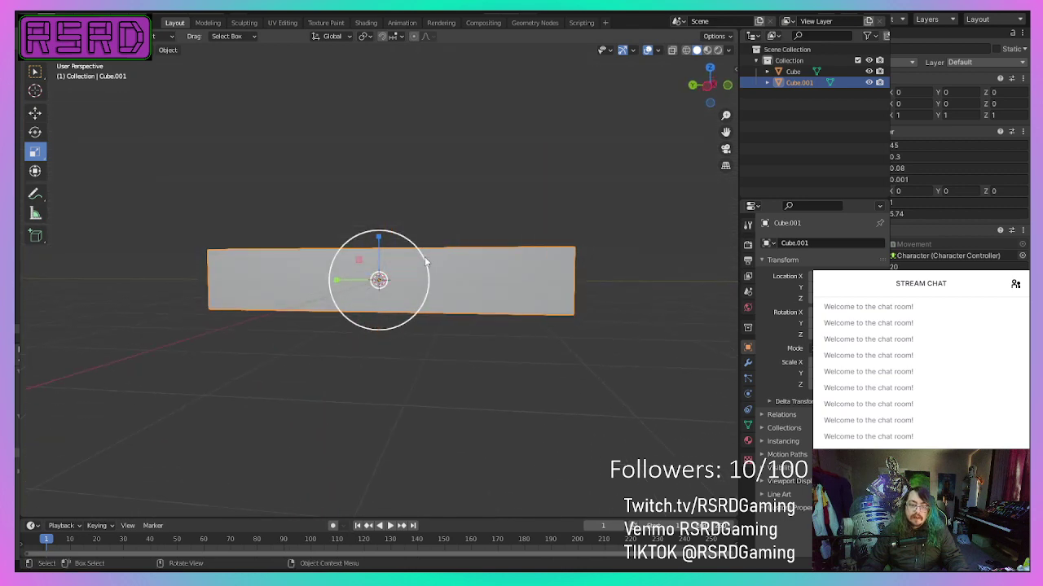
{"action": "left_click_drag", "start_coordinate": [425, 261], "coordinate": [444, 247]}
{"action": "middle_click_drag", "start_coordinate": [444, 247], "coordinate": [306, 306]}
{"action": "left_click", "coordinate": [30, 121]}
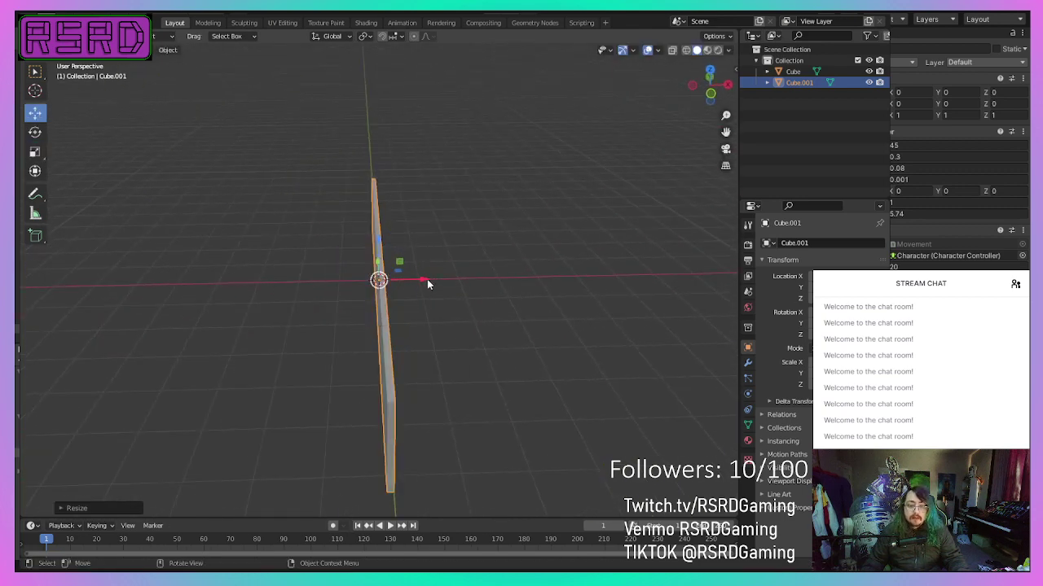
{"action": "left_click_drag", "start_coordinate": [427, 278], "coordinate": [433, 277]}
Step: Shorten the larger slab along the Y axis to leave only a narrow border at the original's ends
{"action": "middle_click_drag", "start_coordinate": [432, 278], "coordinate": [554, 250]}
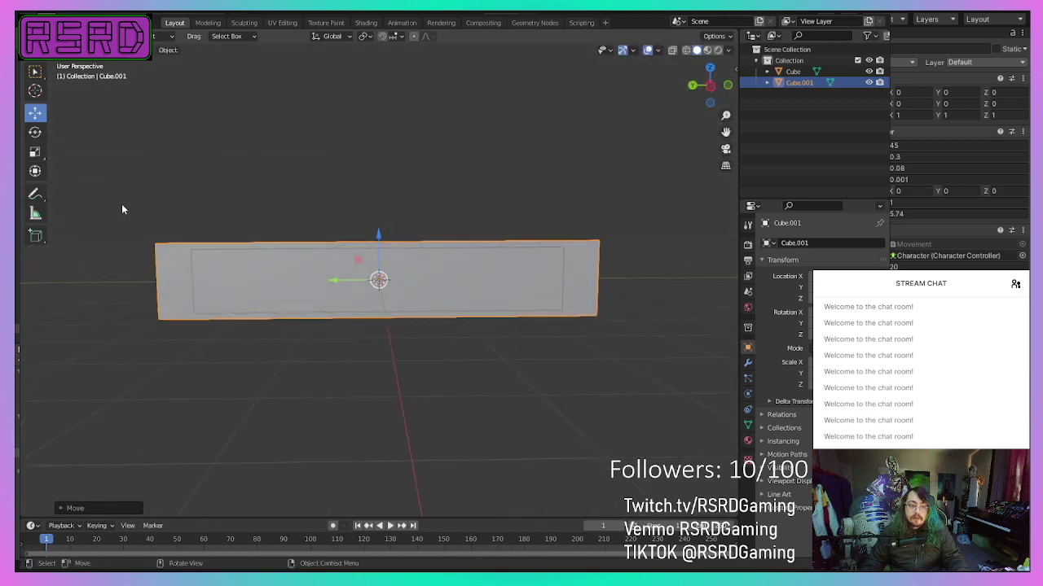
{"action": "left_click", "coordinate": [38, 152]}
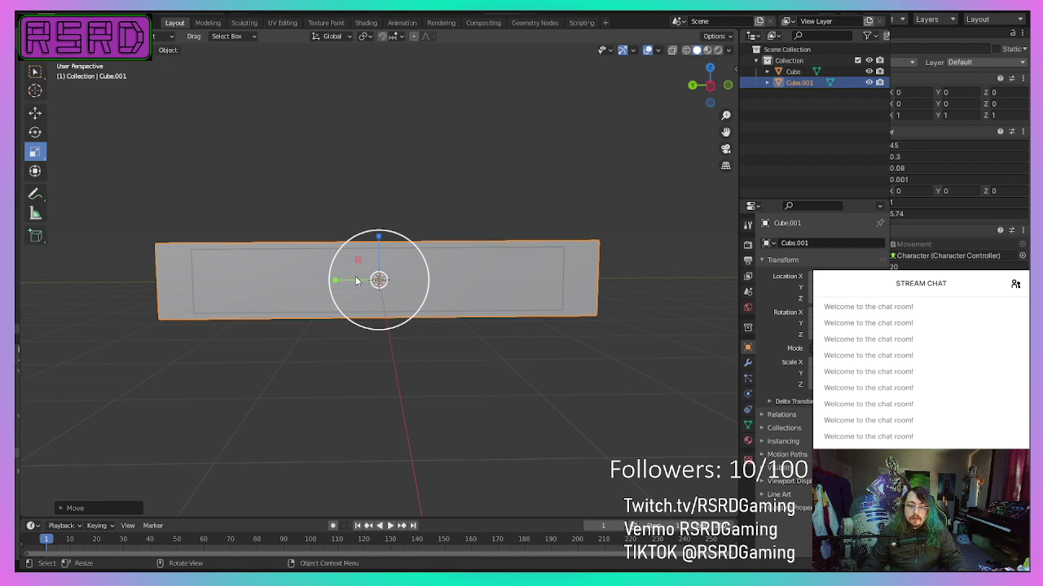
{"action": "left_click_drag", "start_coordinate": [335, 282], "coordinate": [342, 283]}
{"action": "left_click", "coordinate": [456, 198]}
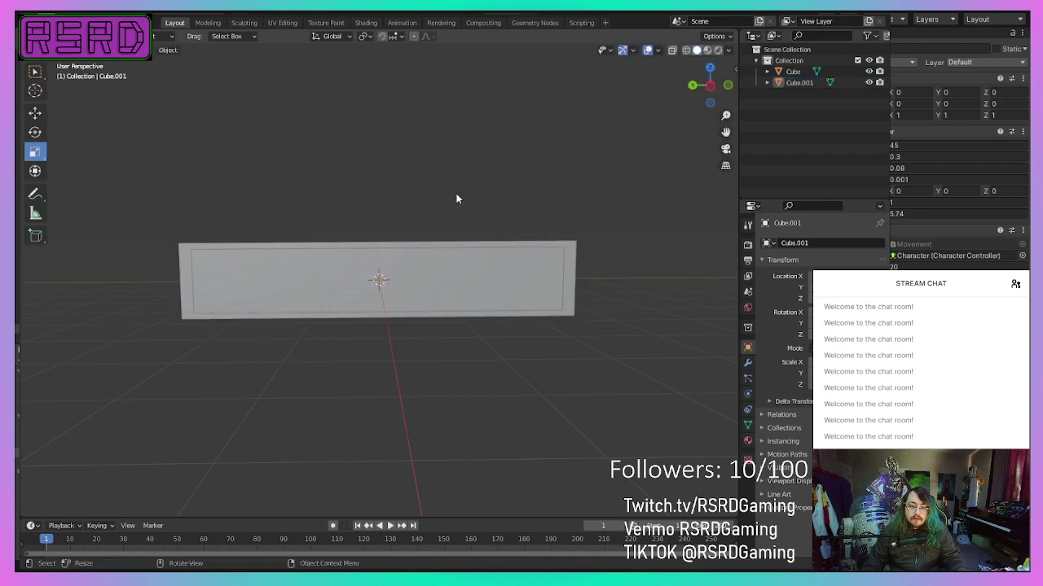
Step: Lengthen the larger slab along the Y axis for a wider border at the original's ends, and check both slabs from several angles
{"action": "middle_click_drag", "start_coordinate": [456, 198], "coordinate": [592, 260]}
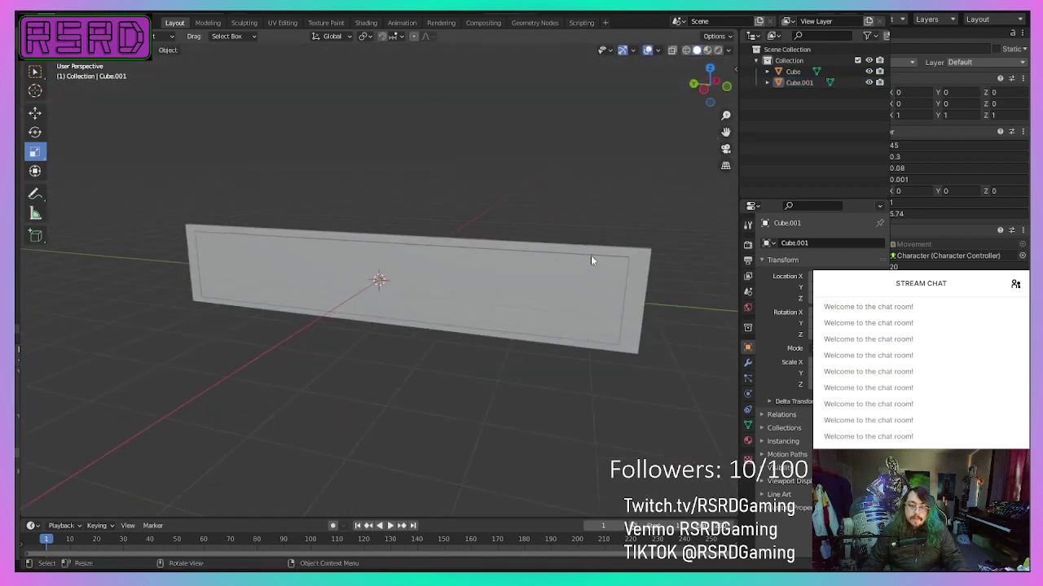
{"action": "left_click", "coordinate": [626, 285]}
{"action": "left_click_drag", "start_coordinate": [342, 280], "coordinate": [333, 278]}
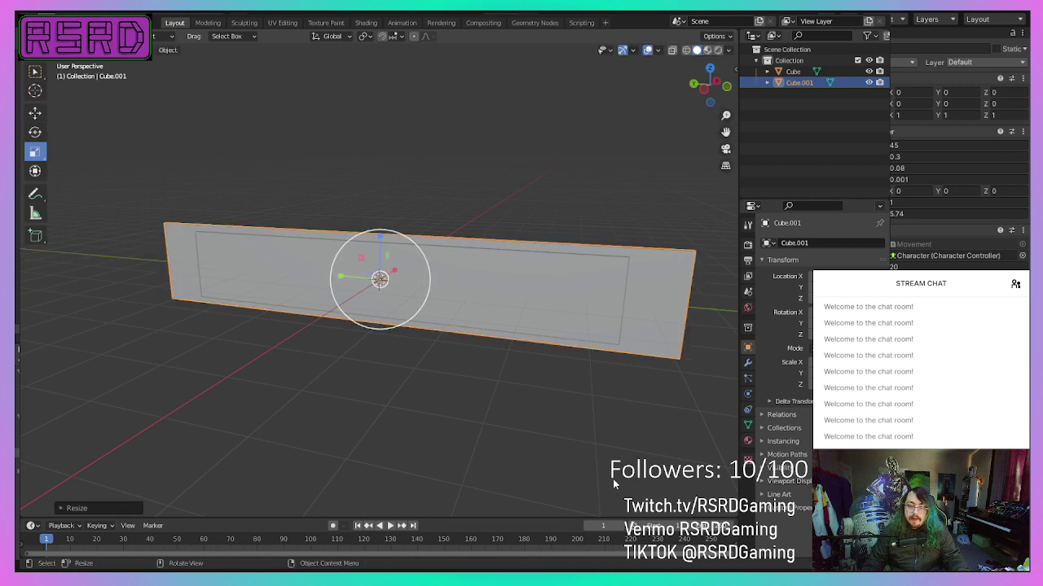
{"action": "left_click", "coordinate": [653, 443]}
{"action": "left_click", "coordinate": [660, 326]}
{"action": "middle_click_drag", "start_coordinate": [486, 377], "coordinate": [505, 268]}
{"action": "left_click", "coordinate": [394, 176]}
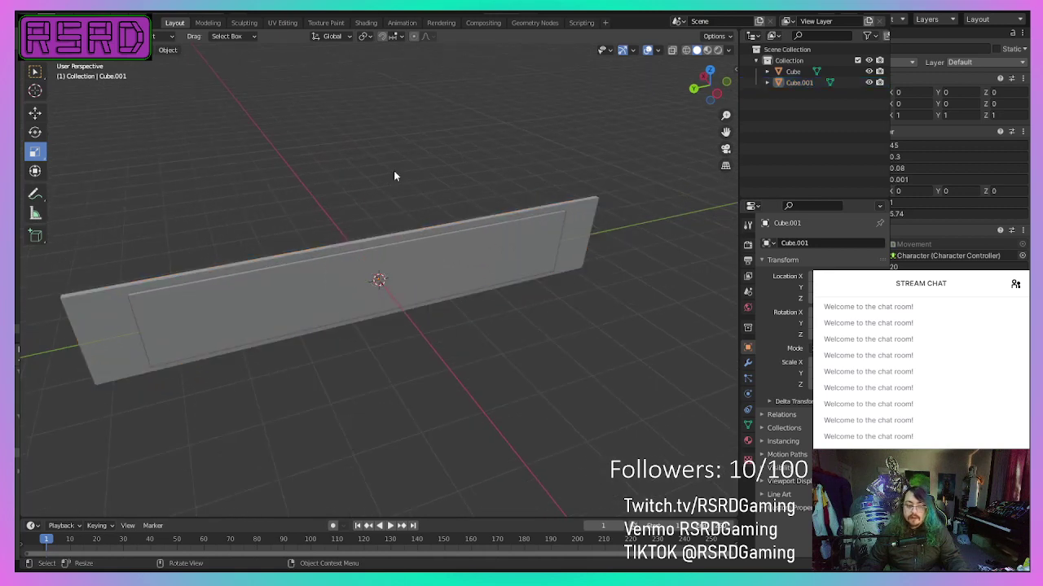
{"action": "mouse_move", "coordinate": [264, 423]}
{"action": "middle_mouse_down"}
{"action": "mouse_move", "coordinate": [233, 340]}
{"action": "mouse_move", "coordinate": [225, 405]}
{"action": "mouse_move", "coordinate": [244, 435]}
{"action": "mouse_move", "coordinate": [261, 418]}
{"action": "middle_mouse_up"}
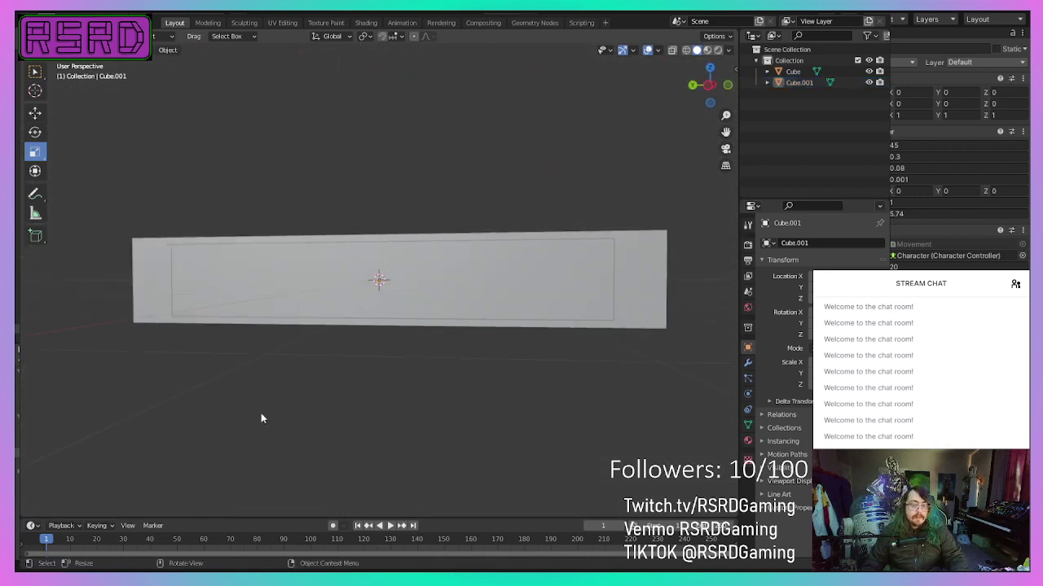
{"action": "middle_click_drag", "start_coordinate": [315, 309], "coordinate": [296, 327]}
{"action": "key", "text": "shift+a"}
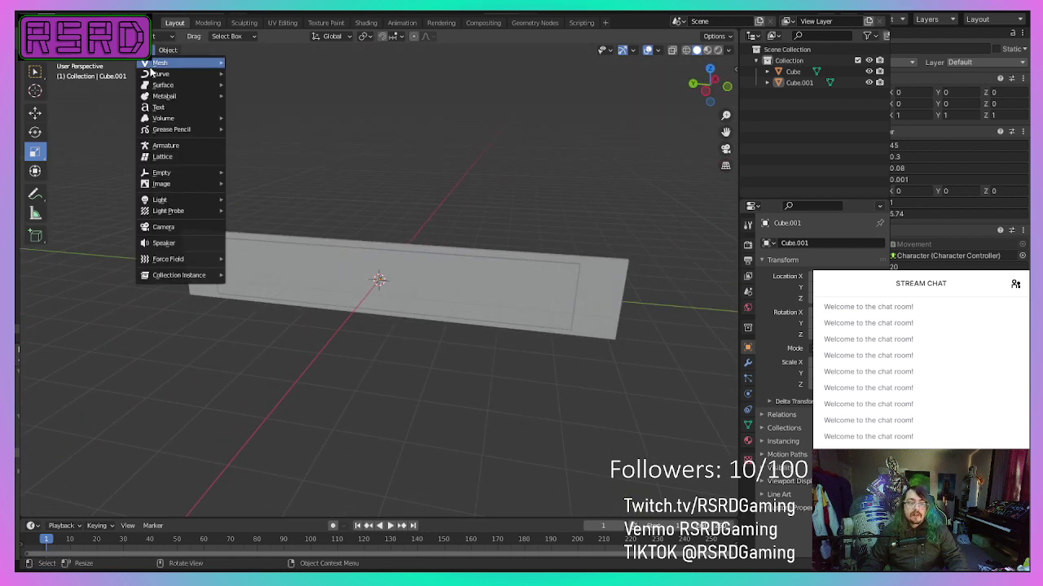
{"action": "mouse_move", "coordinate": [161, 63]}
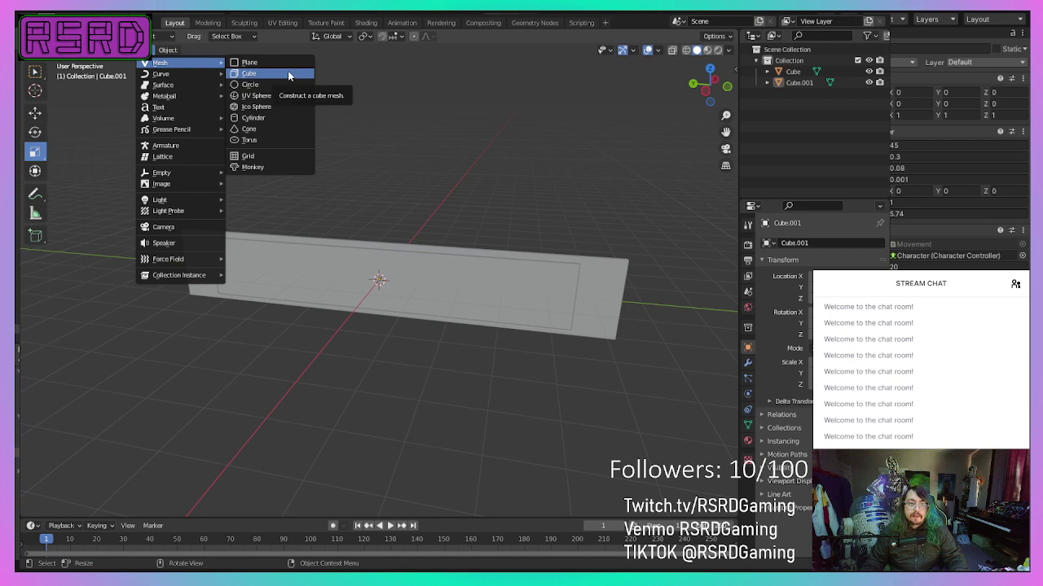
{"action": "left_click", "coordinate": [289, 76]}
{"action": "middle_click_drag", "start_coordinate": [258, 330], "coordinate": [151, 344]}
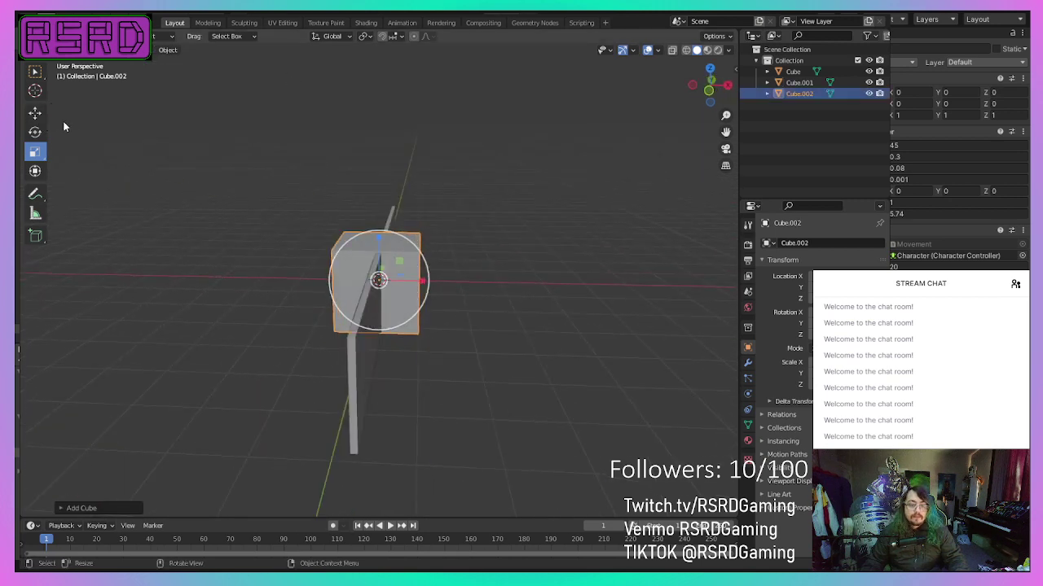
{"action": "key", "text": "Delete"}
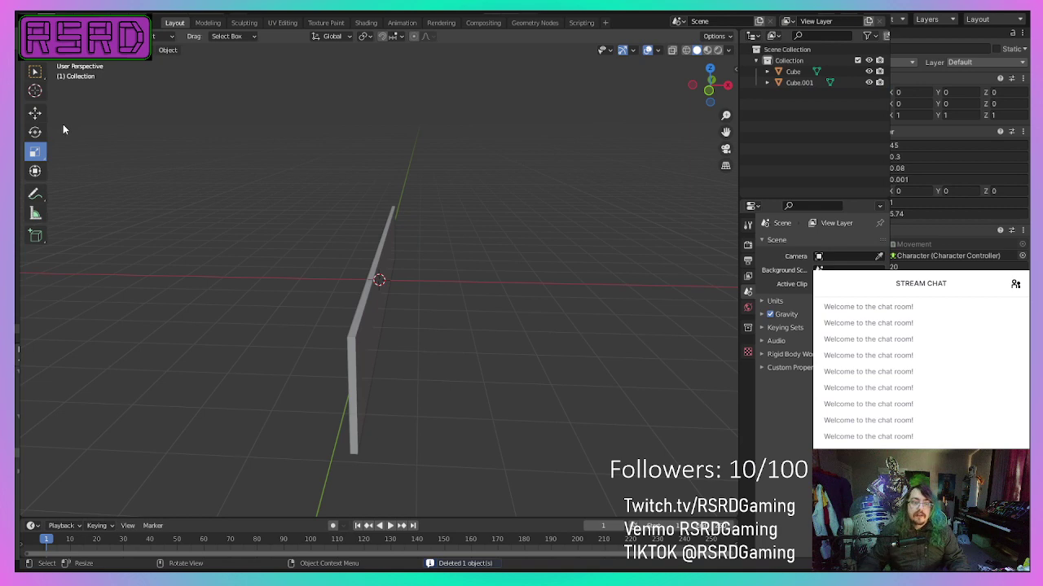
Step: Add a cylinder mesh at the centre of the two slabs
{"action": "left_click", "coordinate": [152, 54]}
{"action": "mouse_move", "coordinate": [167, 63]}
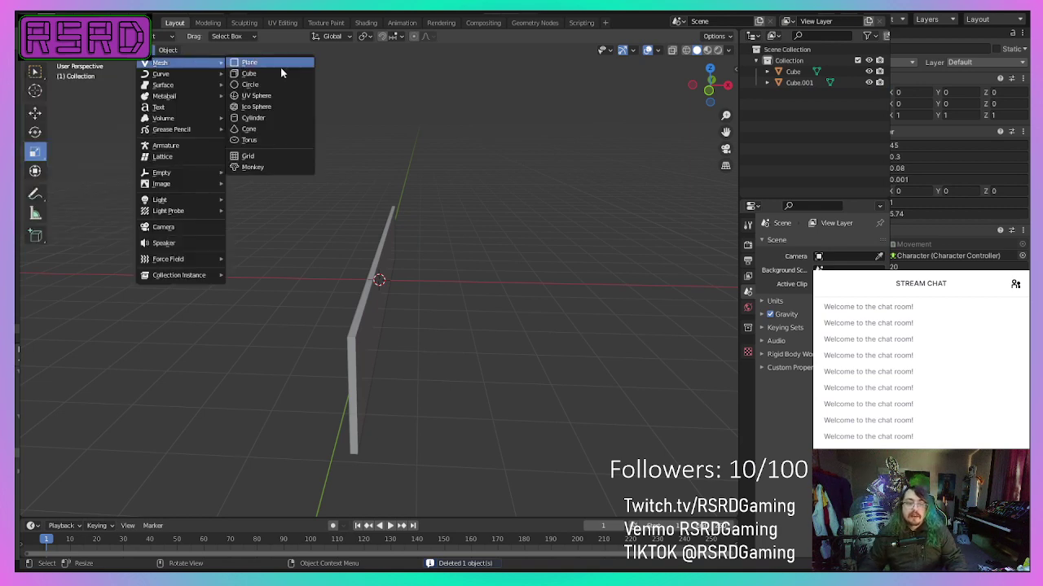
{"action": "left_click", "coordinate": [260, 118]}
{"action": "middle_click_drag", "start_coordinate": [438, 215], "coordinate": [372, 335]}
{"action": "scroll", "coordinate": [371, 335], "scroll_direction": "up", "scroll_amount": 1}
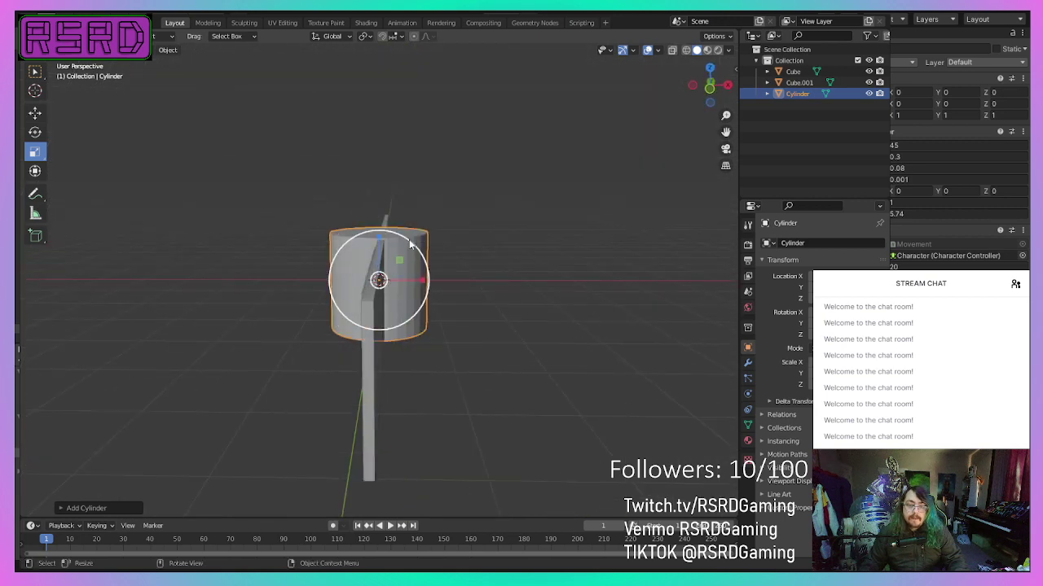
Step: Shrink the cylinder uniformly, and stretch it along the Z axis to slightly less than the slab's height
{"action": "left_click_drag", "start_coordinate": [411, 245], "coordinate": [386, 272]}
{"action": "middle_click_drag", "start_coordinate": [385, 272], "coordinate": [524, 286]}
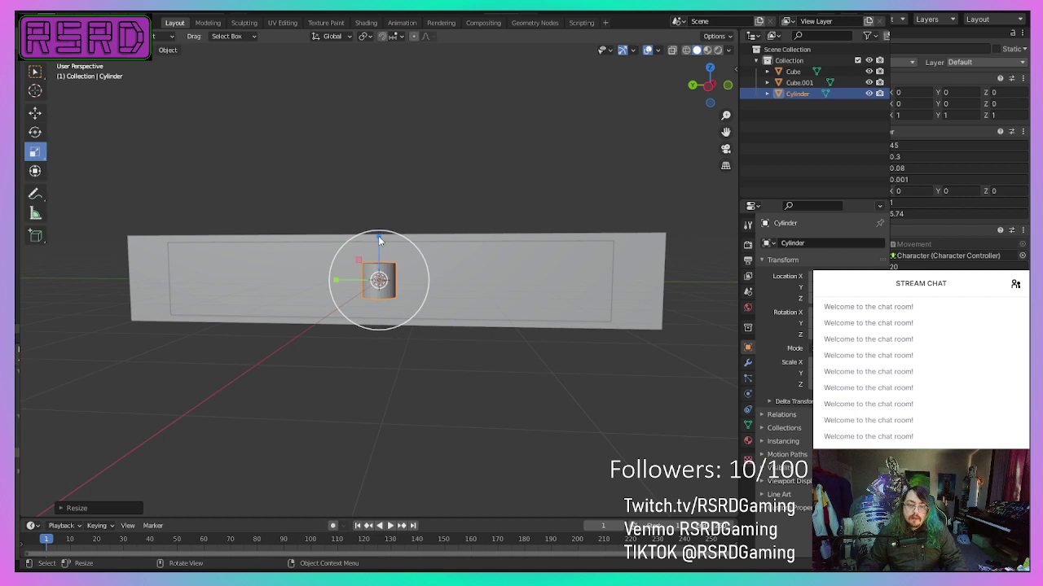
{"action": "left_click_drag", "start_coordinate": [382, 237], "coordinate": [390, 184]}
{"action": "middle_click_drag", "start_coordinate": [370, 216], "coordinate": [343, 271]}
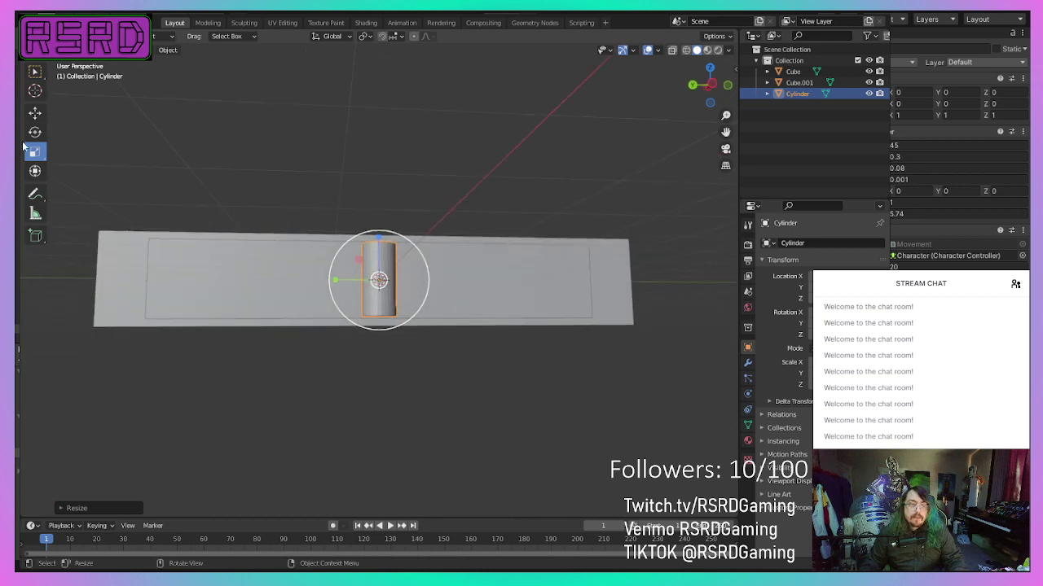
Step: Move the cylinder along the Y axis into the border at the larger slab's end, beside the inner panel
{"action": "left_click", "coordinate": [35, 112]}
{"action": "left_click_drag", "start_coordinate": [340, 292], "coordinate": [208, 292]}
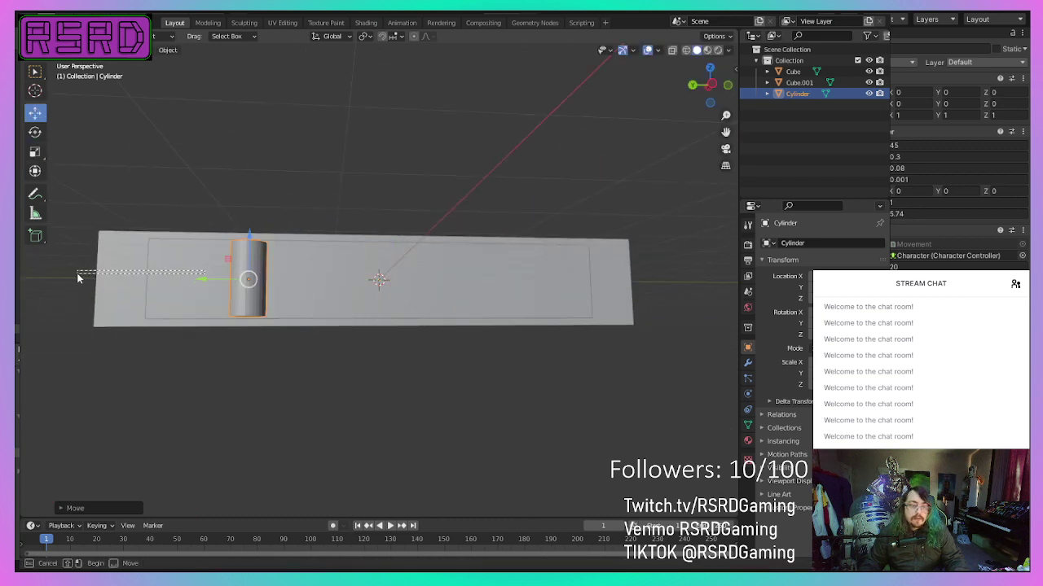
{"action": "mouse_move", "coordinate": [77, 273]}
{"action": "left_mouse_down"}
{"action": "mouse_move", "coordinate": [175, 289]}
{"action": "mouse_move", "coordinate": [196, 282]}
{"action": "mouse_move", "coordinate": [73, 283]}
{"action": "left_mouse_up"}
{"action": "left_click", "coordinate": [248, 281]}
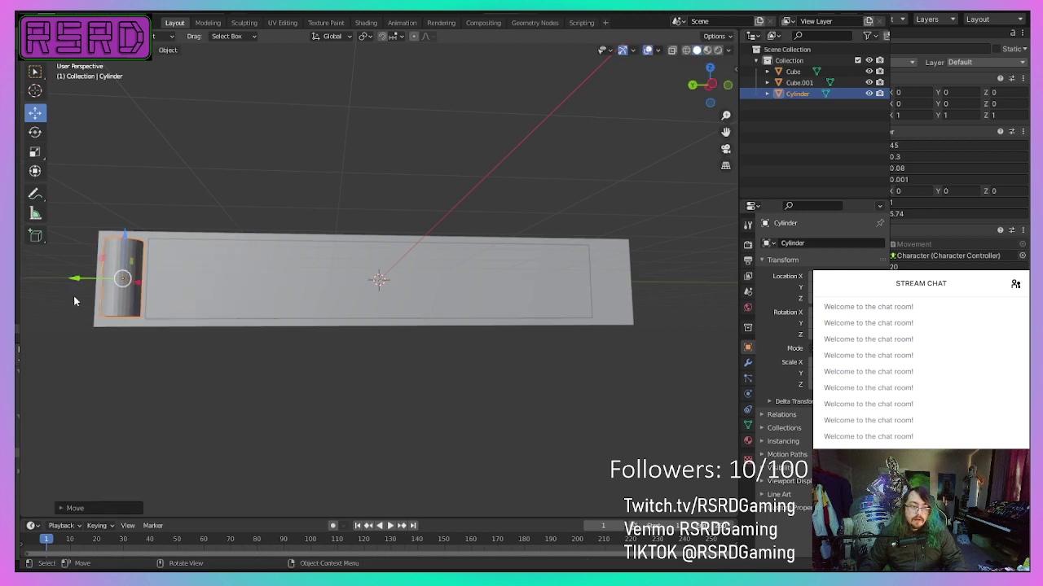
{"action": "middle_click_drag", "start_coordinate": [73, 302], "coordinate": [111, 326]}
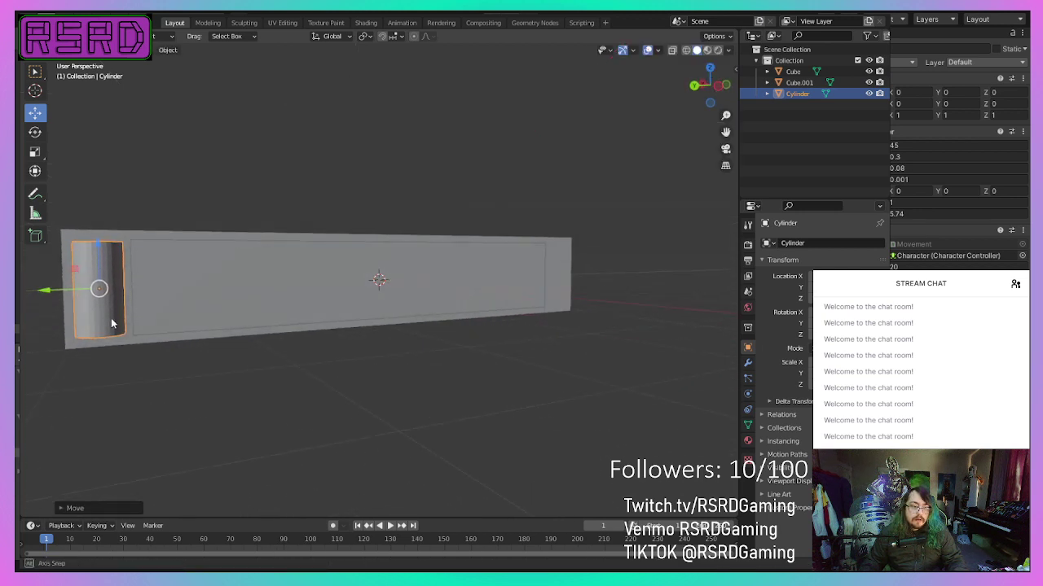
{"action": "left_click", "coordinate": [171, 406]}
{"action": "middle_click_drag", "start_coordinate": [167, 405], "coordinate": [135, 414]}
Step: Duplicate the cylinder and raise the copy along the Z axis so it protrudes above the original
{"action": "left_click", "coordinate": [106, 271]}
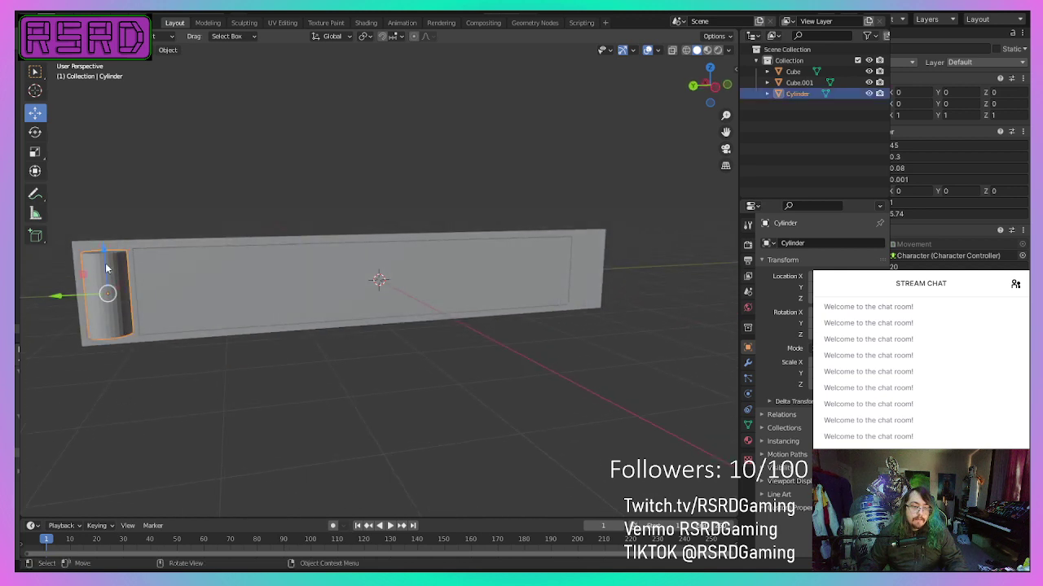
{"action": "right_click", "coordinate": [112, 280]}
{"action": "left_click", "coordinate": [110, 274]}
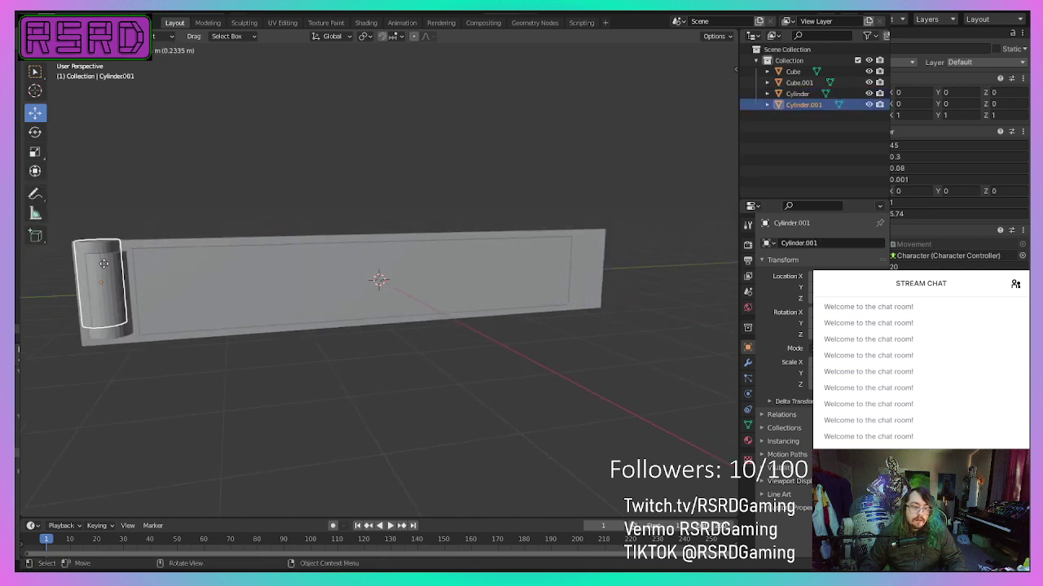
{"action": "key", "text": "z"}
{"action": "left_click", "coordinate": [111, 242]}
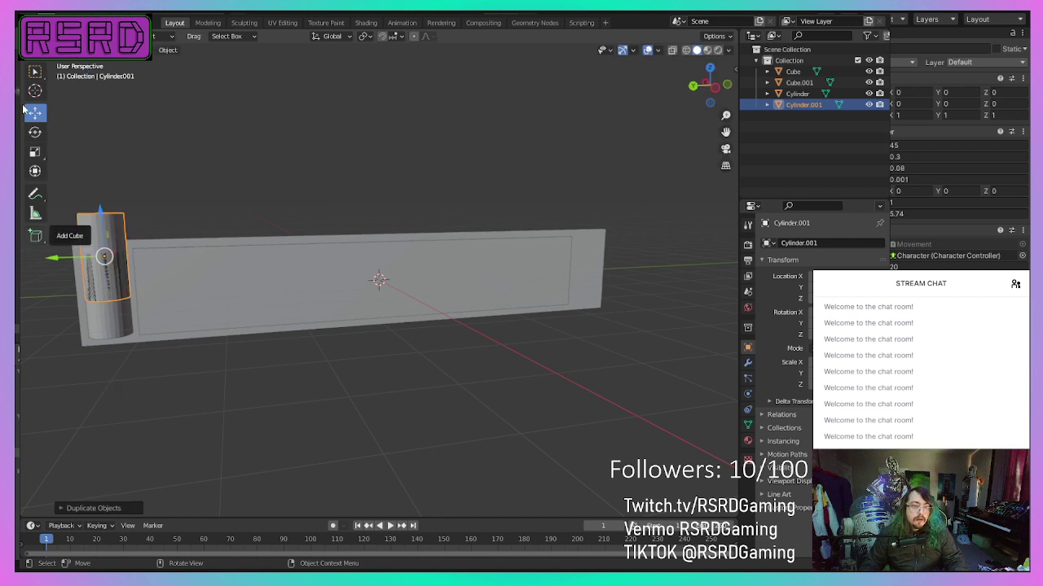
Step: Shrink the raised copy uniformly into a small terminal on top of the cylinder and deselect it
{"action": "left_click", "coordinate": [36, 153]}
{"action": "left_click_drag", "start_coordinate": [145, 226], "coordinate": [110, 241]}
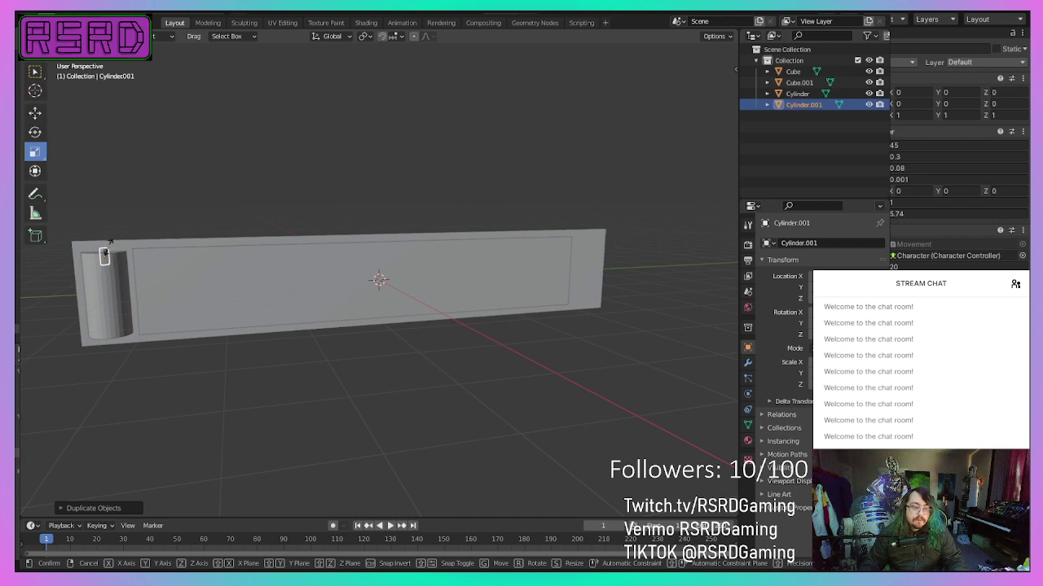
{"action": "left_click_drag", "start_coordinate": [112, 242], "coordinate": [110, 242]}
{"action": "left_click", "coordinate": [198, 191]}
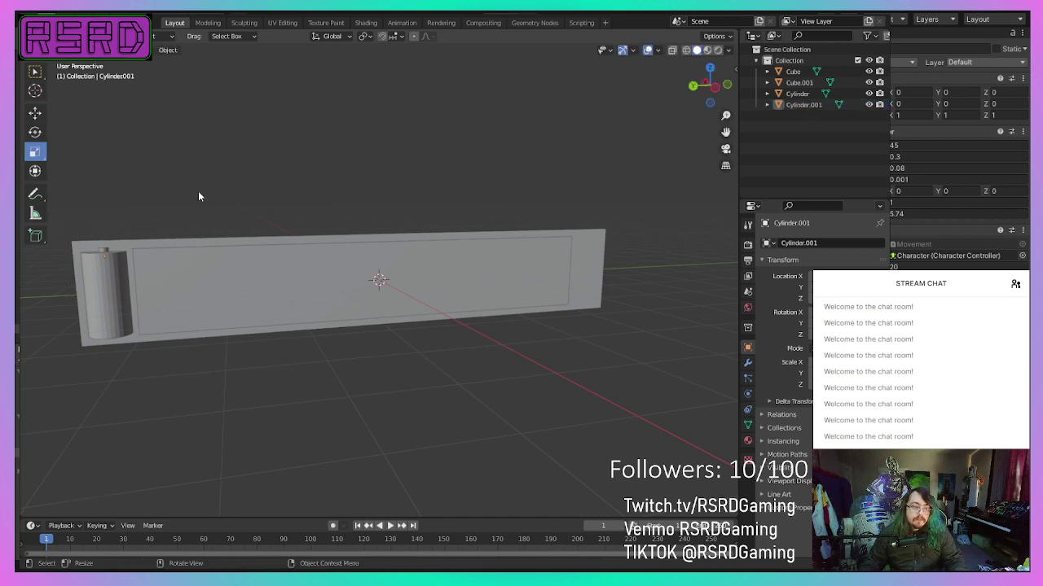
Step: Duplicate the large cylinder and leave the copy in the same place as the original
{"action": "middle_click_drag", "start_coordinate": [198, 190], "coordinate": [180, 202]}
{"action": "scroll", "coordinate": [180, 202], "scroll_direction": "up", "scroll_amount": 1}
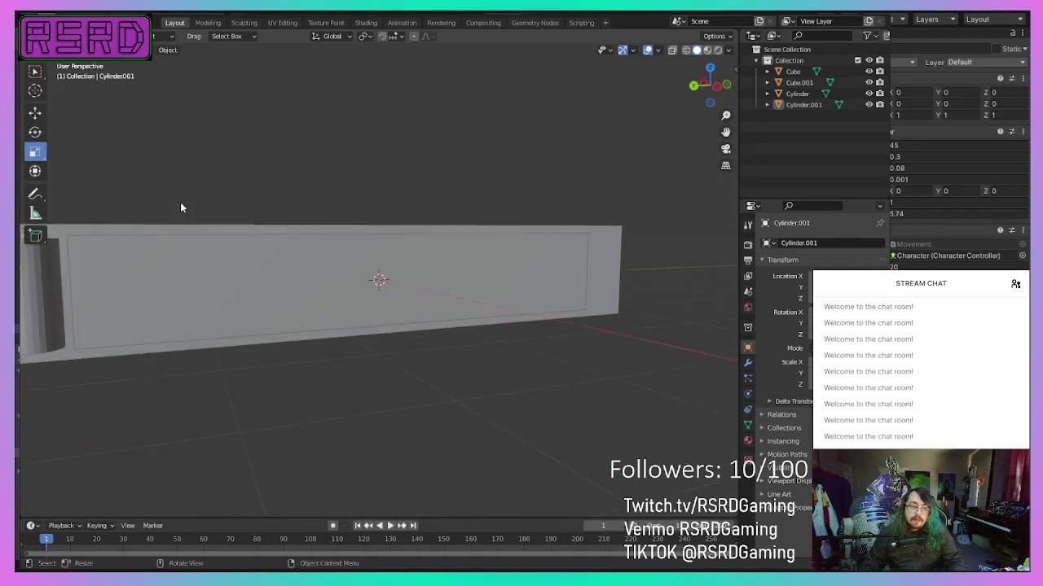
{"action": "scroll", "coordinate": [180, 202], "scroll_direction": "down", "scroll_amount": 5}
{"action": "mouse_move", "coordinate": [240, 386]}
{"action": "middle_mouse_down"}
{"action": "mouse_move", "coordinate": [251, 373]}
{"action": "mouse_move", "coordinate": [242, 361]}
{"action": "mouse_move", "coordinate": [391, 396]}
{"action": "mouse_move", "coordinate": [270, 387]}
{"action": "mouse_move", "coordinate": [236, 370]}
{"action": "middle_mouse_up"}
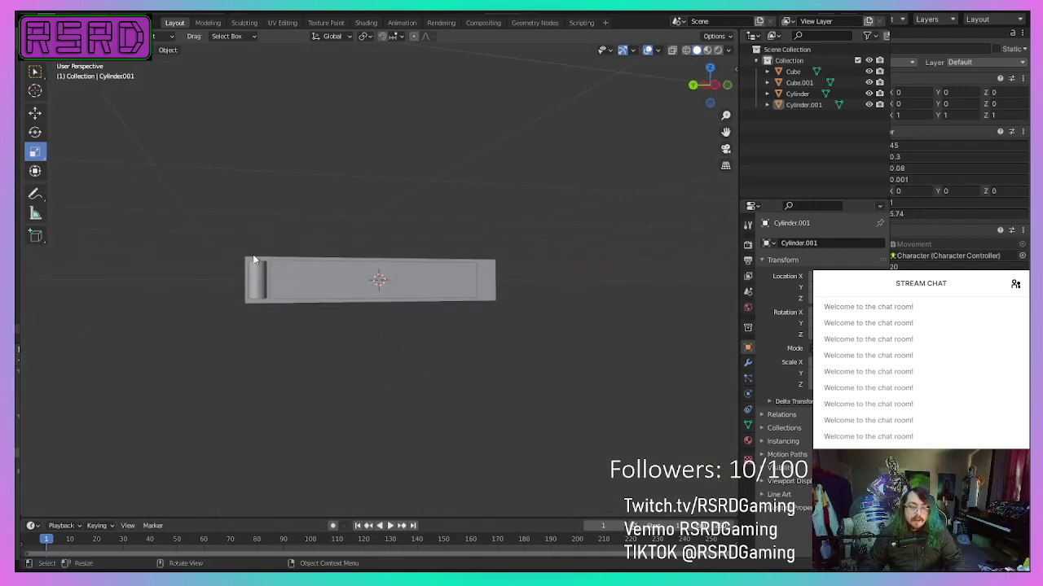
{"action": "scroll", "coordinate": [256, 276], "scroll_direction": "up", "scroll_amount": 4}
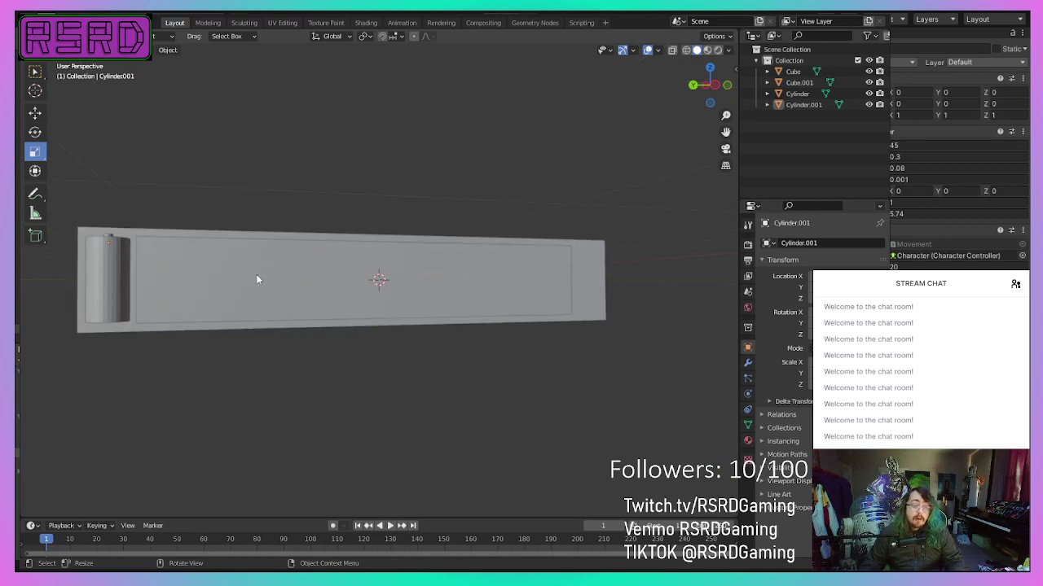
{"action": "middle_click_drag", "start_coordinate": [255, 279], "coordinate": [198, 313]}
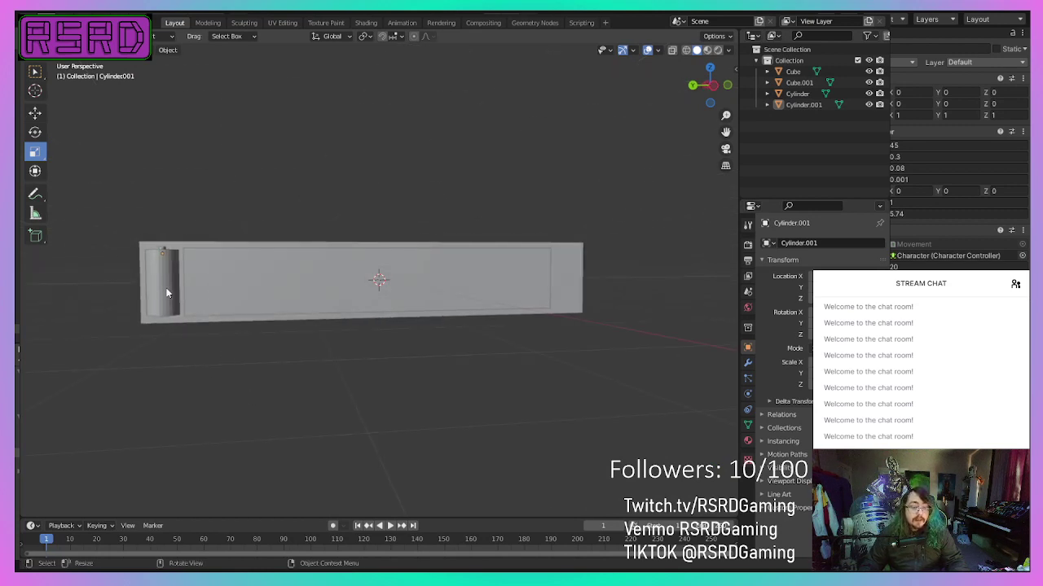
{"action": "left_click", "coordinate": [166, 293]}
{"action": "right_click", "coordinate": [166, 293]}
{"action": "left_click", "coordinate": [166, 289]}
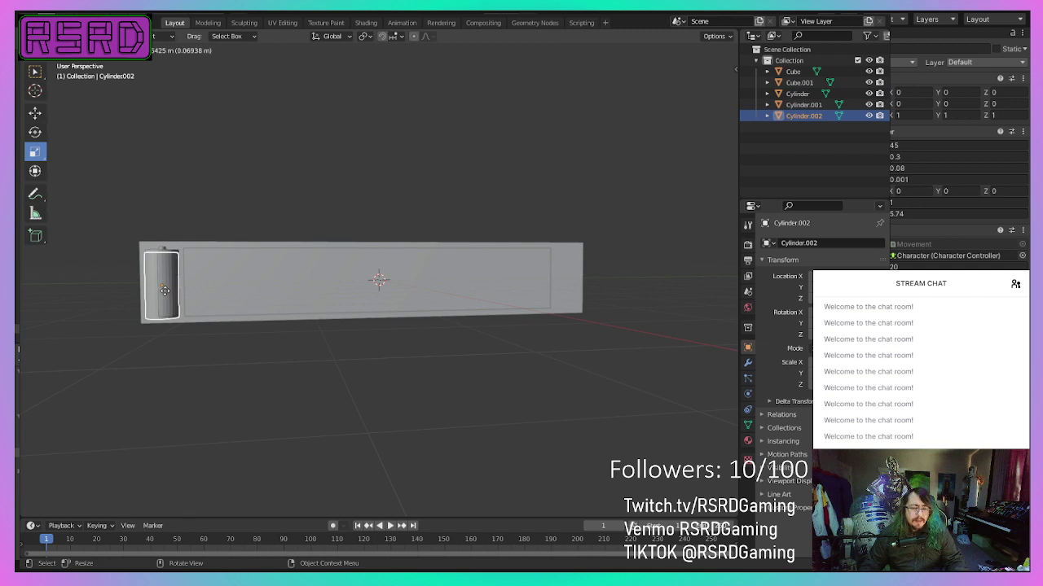
{"action": "right_click", "coordinate": [166, 285]}
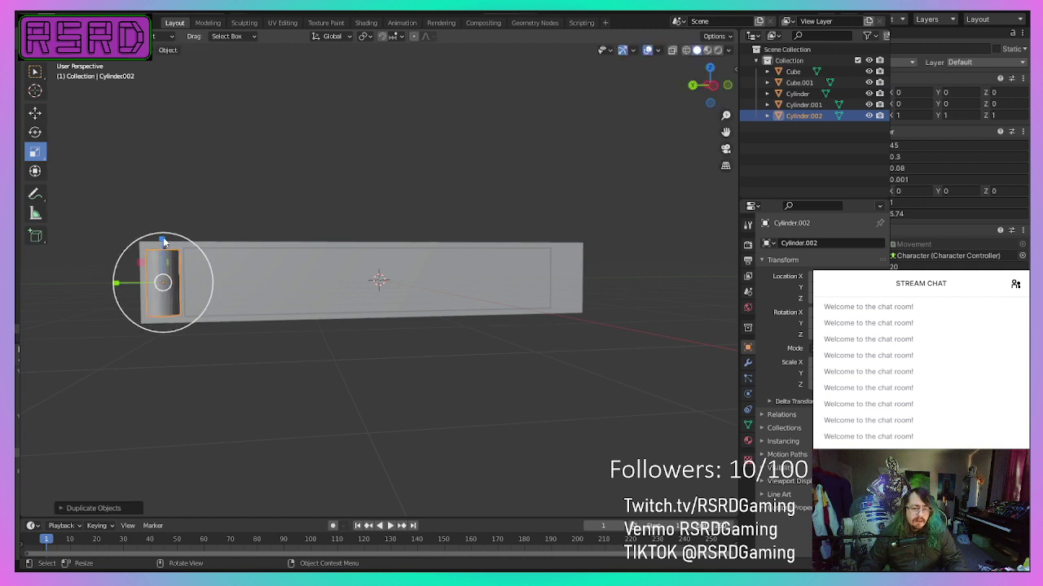
Step: Shorten the copied cylinder along the Z axis and enlarge it slightly so it wraps the original as a sleeve
{"action": "left_click_drag", "start_coordinate": [162, 241], "coordinate": [163, 244]}
{"action": "middle_click_drag", "start_coordinate": [84, 311], "coordinate": [184, 350]}
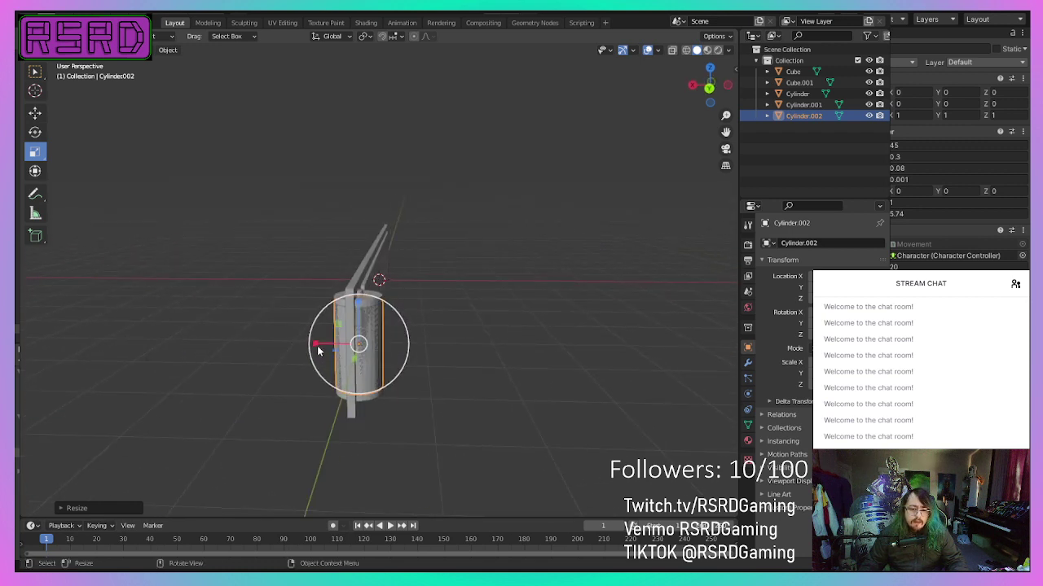
{"action": "left_click_drag", "start_coordinate": [404, 334], "coordinate": [419, 334]}
{"action": "left_click", "coordinate": [535, 369]}
{"action": "middle_click_drag", "start_coordinate": [535, 370], "coordinate": [449, 364]}
{"action": "middle_click_drag", "start_coordinate": [184, 399], "coordinate": [157, 403]}
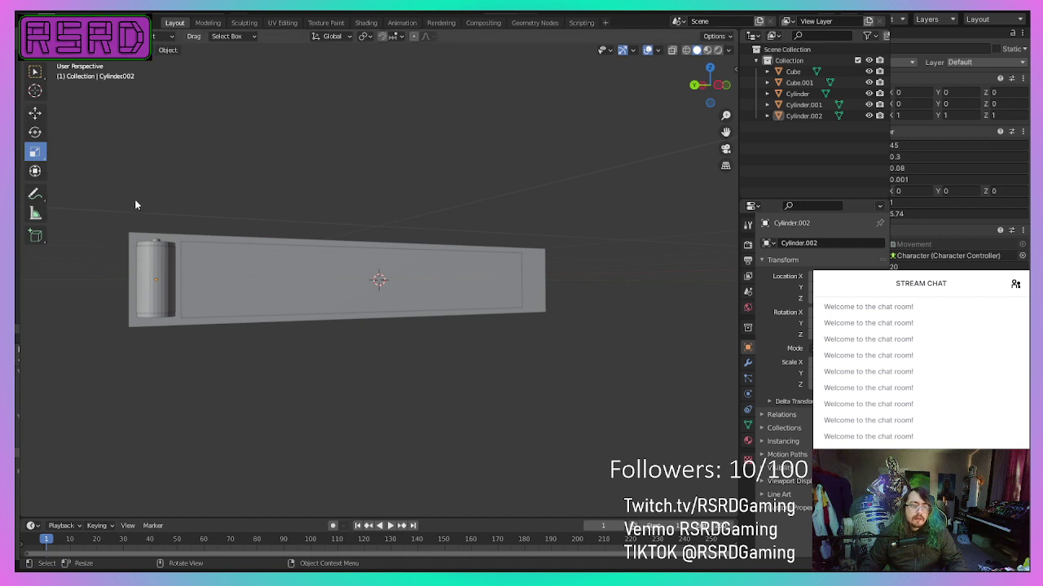
Step: Add a cube mesh at the centre of the slabs
{"action": "left_click", "coordinate": [145, 49]}
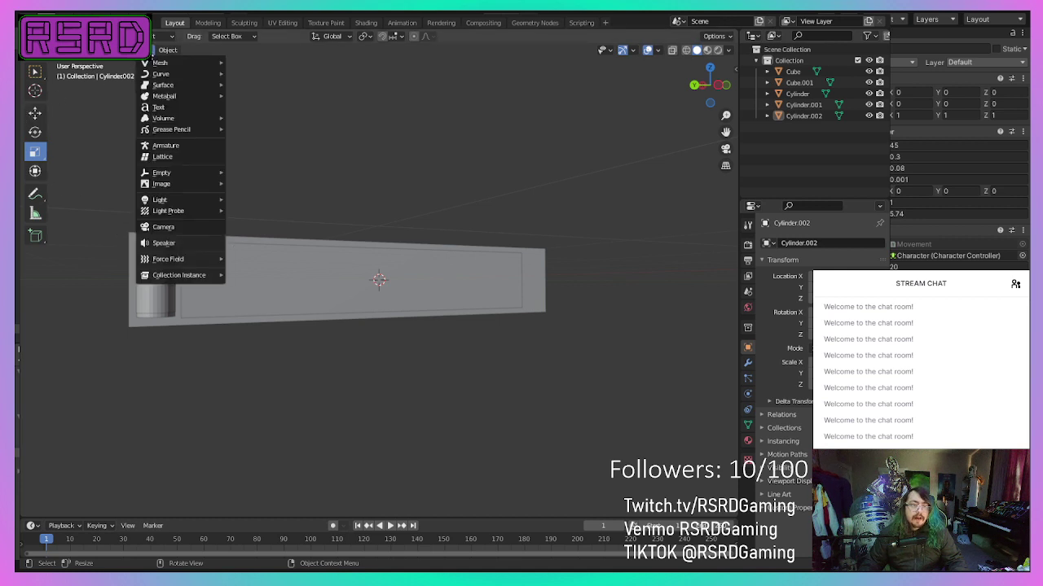
{"action": "mouse_move", "coordinate": [180, 63]}
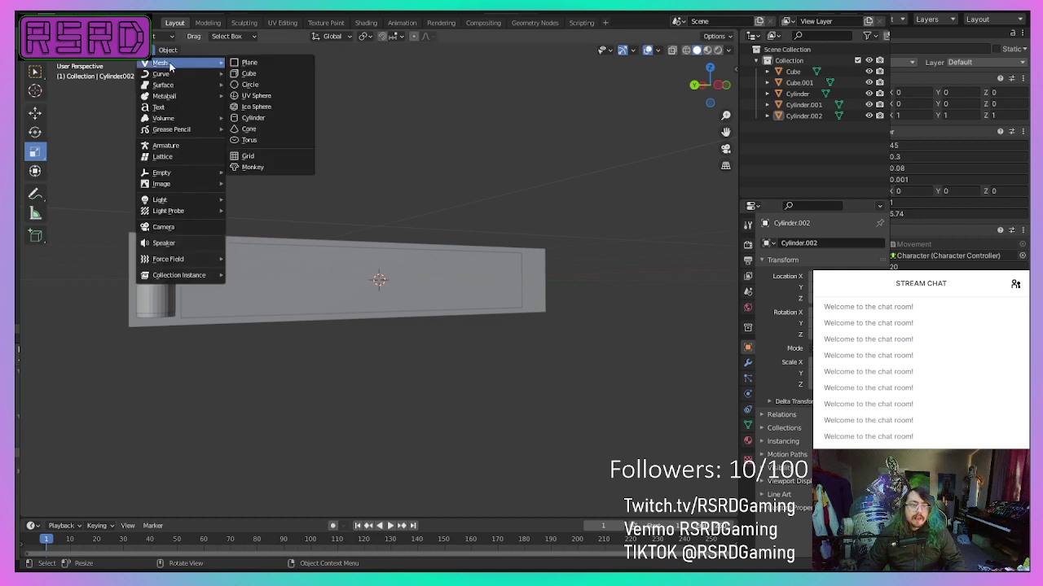
{"action": "left_click", "coordinate": [276, 73]}
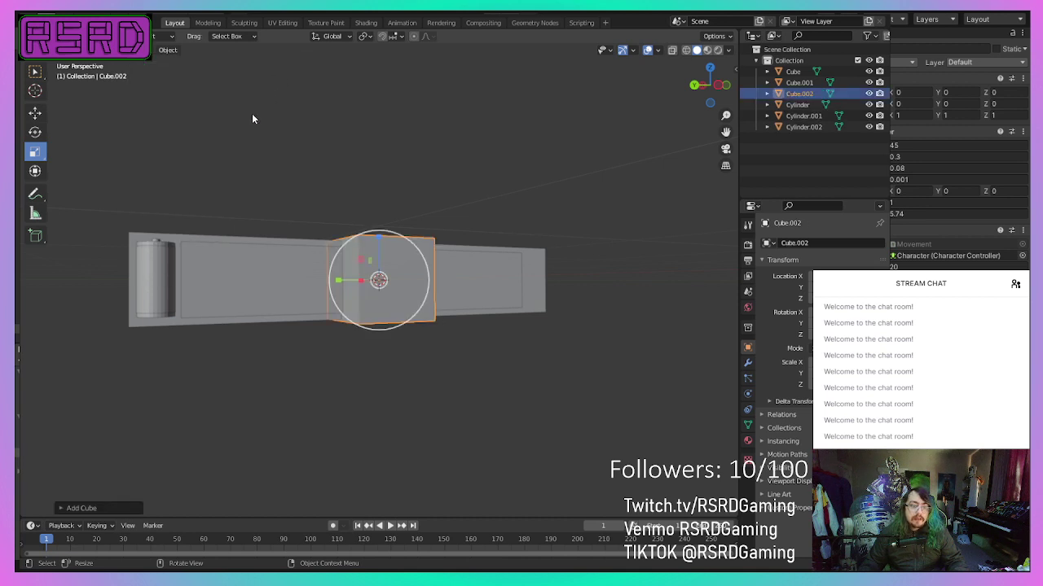
{"action": "middle_click_drag", "start_coordinate": [192, 383], "coordinate": [270, 430]}
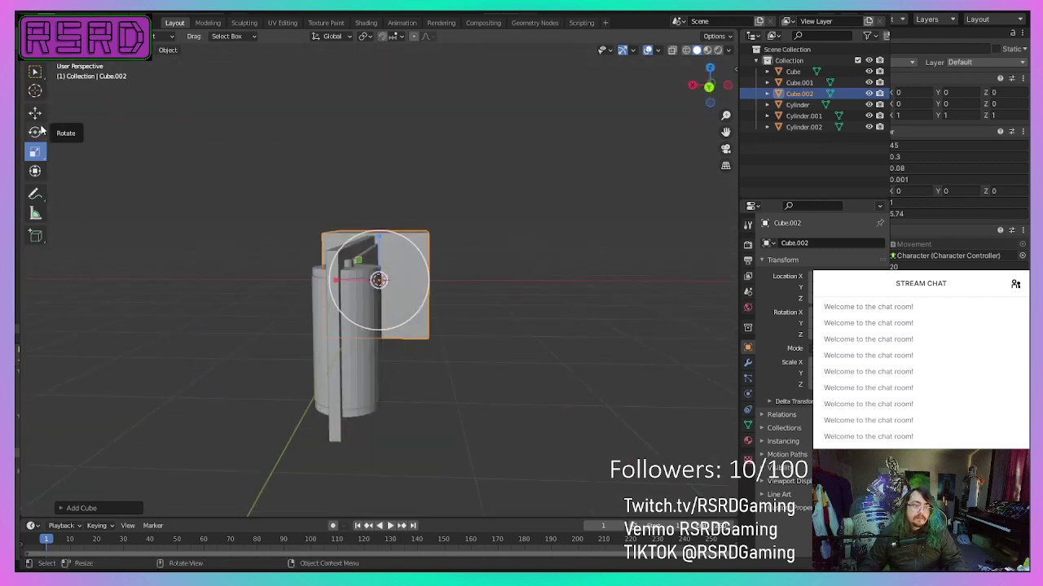
{"action": "middle_click_drag", "start_coordinate": [170, 216], "coordinate": [394, 217]}
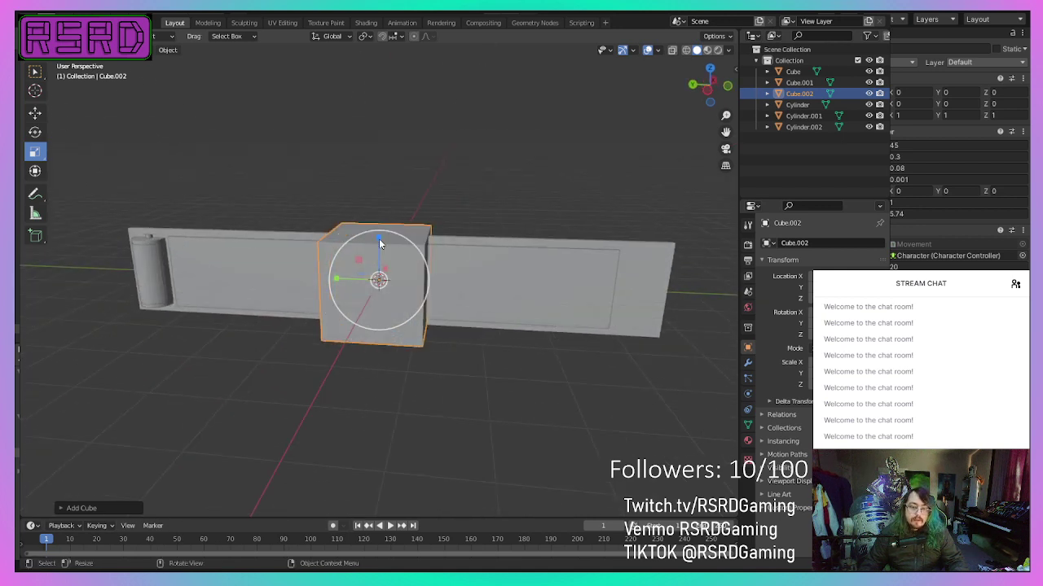
Step: Flatten the new cube along the Z axis and narrow it along Y and X into a small thin block
{"action": "left_click_drag", "start_coordinate": [379, 238], "coordinate": [377, 281]}
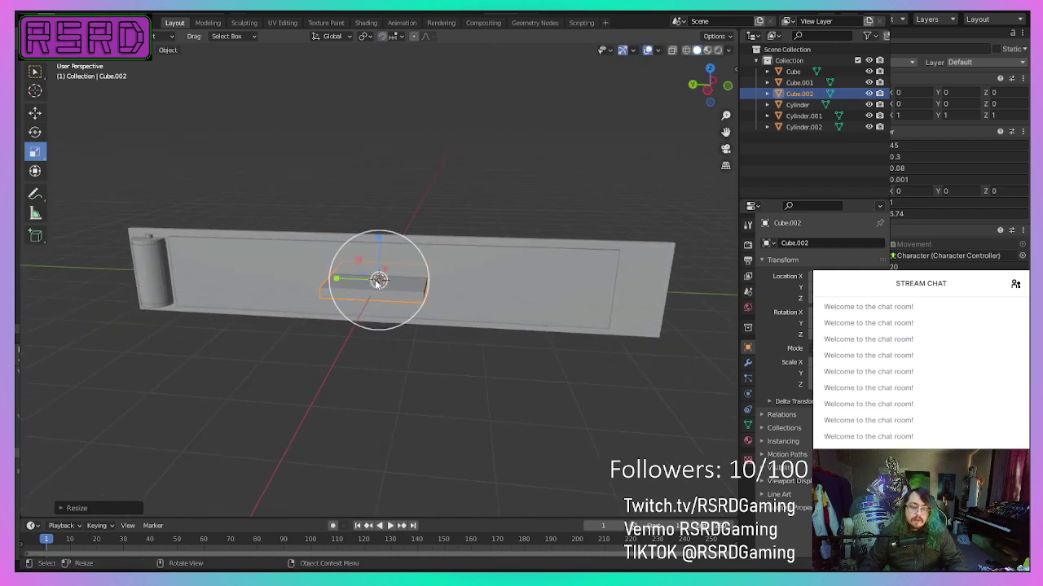
{"action": "mouse_move", "coordinate": [377, 281]}
{"action": "middle_mouse_down"}
{"action": "mouse_move", "coordinate": [383, 248]}
{"action": "mouse_move", "coordinate": [377, 285]}
{"action": "middle_mouse_up"}
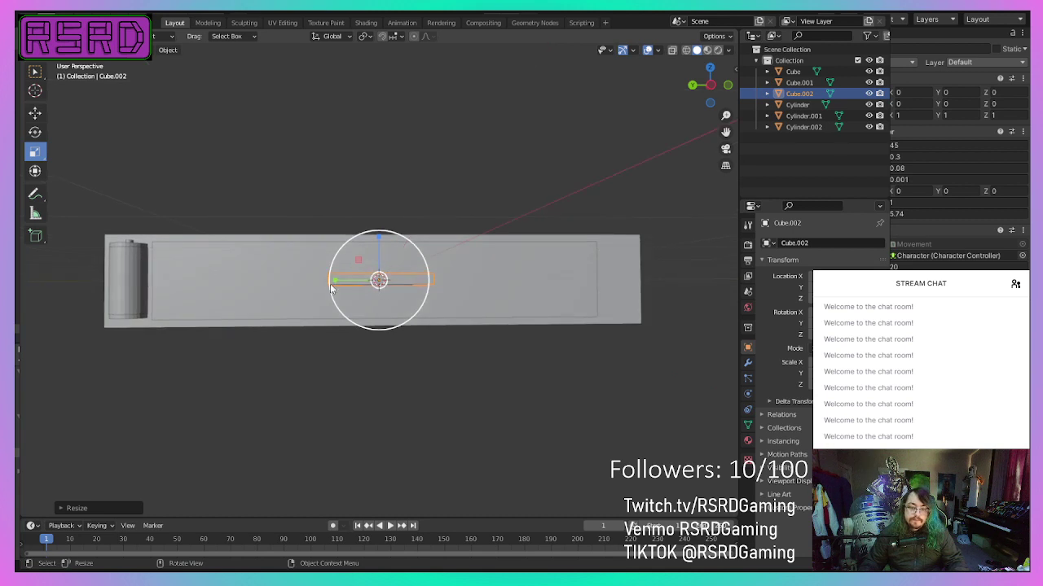
{"action": "left_click_drag", "start_coordinate": [334, 281], "coordinate": [367, 282]}
{"action": "middle_click_drag", "start_coordinate": [367, 281], "coordinate": [456, 294]}
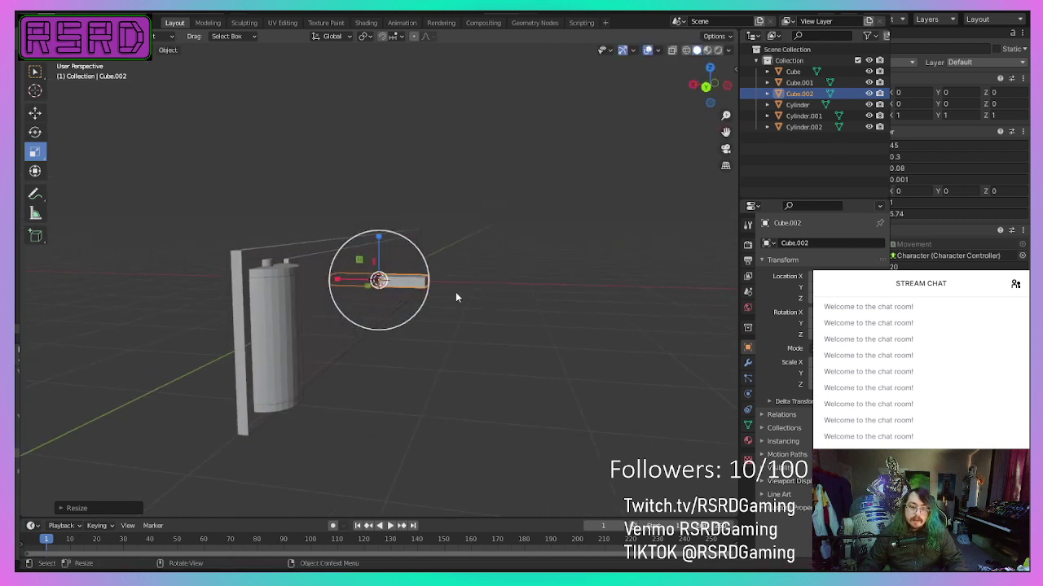
{"action": "left_click_drag", "start_coordinate": [336, 285], "coordinate": [359, 294]}
{"action": "middle_click_drag", "start_coordinate": [360, 294], "coordinate": [245, 362]}
Step: Move the small block along the Y axis to the cylinder at the slab's end, and clear the selection
{"action": "key", "text": "shift+space"}
{"action": "key", "text": "g"}
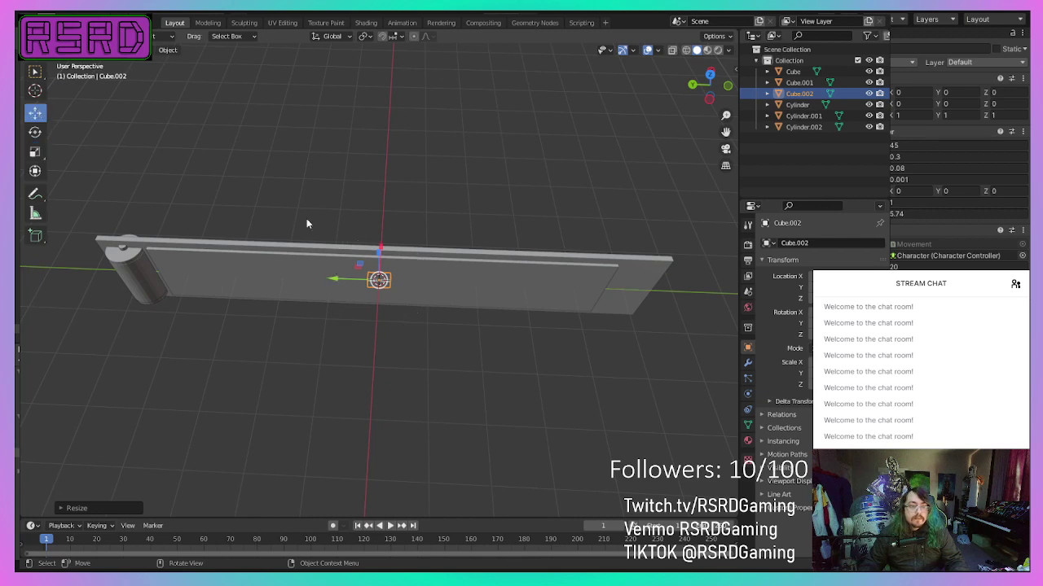
{"action": "left_click_drag", "start_coordinate": [334, 280], "coordinate": [95, 295]}
{"action": "middle_click_drag", "start_coordinate": [99, 300], "coordinate": [136, 225]}
{"action": "left_click", "coordinate": [104, 301]}
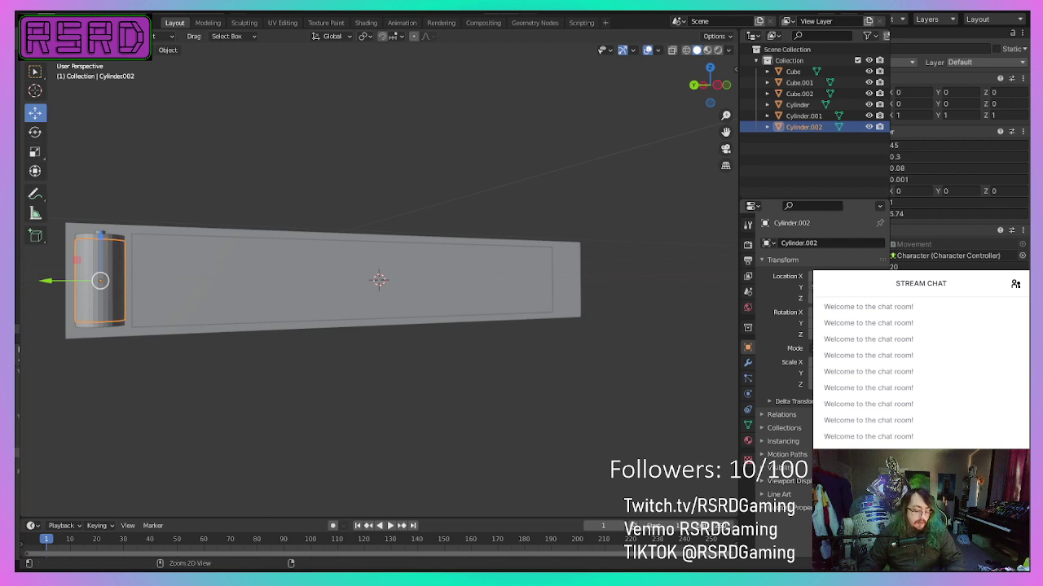
{"action": "left_click", "coordinate": [373, 144]}
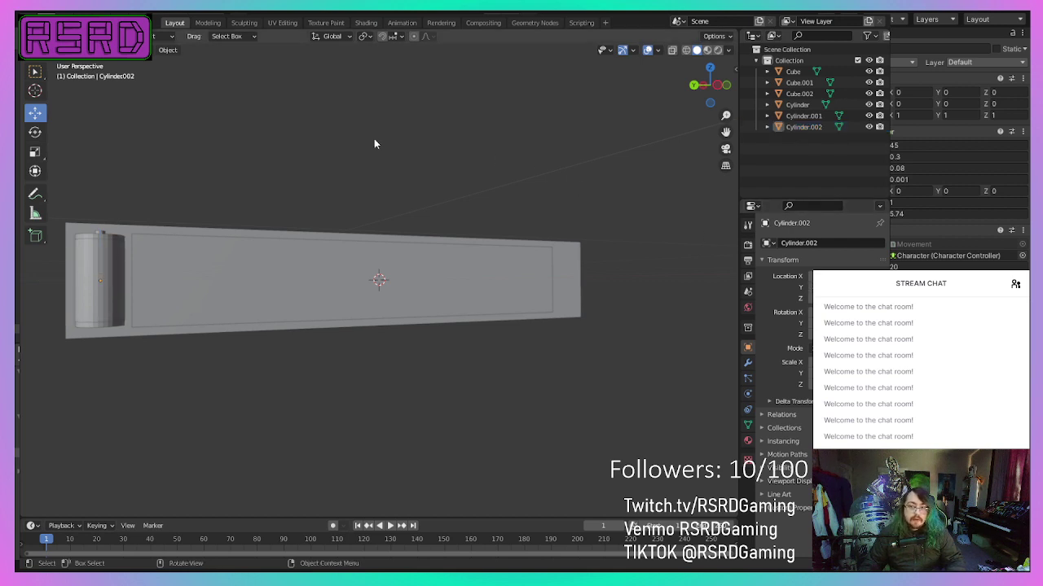
Step: Select the small thin block and move it along the X axis to the outer face of the cylinder
{"action": "left_click", "coordinate": [806, 104]}
{"action": "left_click", "coordinate": [800, 93]}
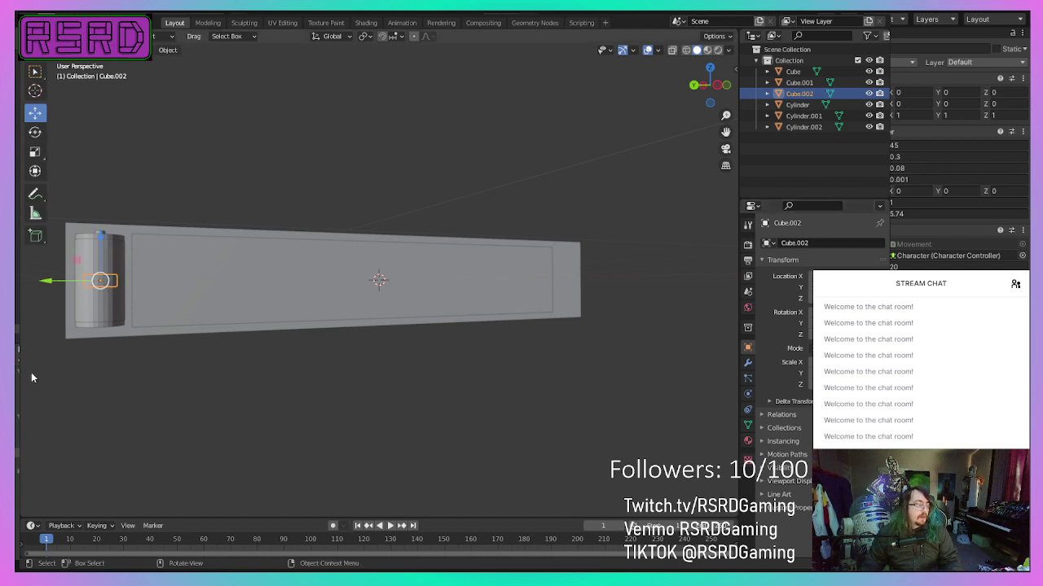
{"action": "middle_click_drag", "start_coordinate": [116, 356], "coordinate": [211, 367]}
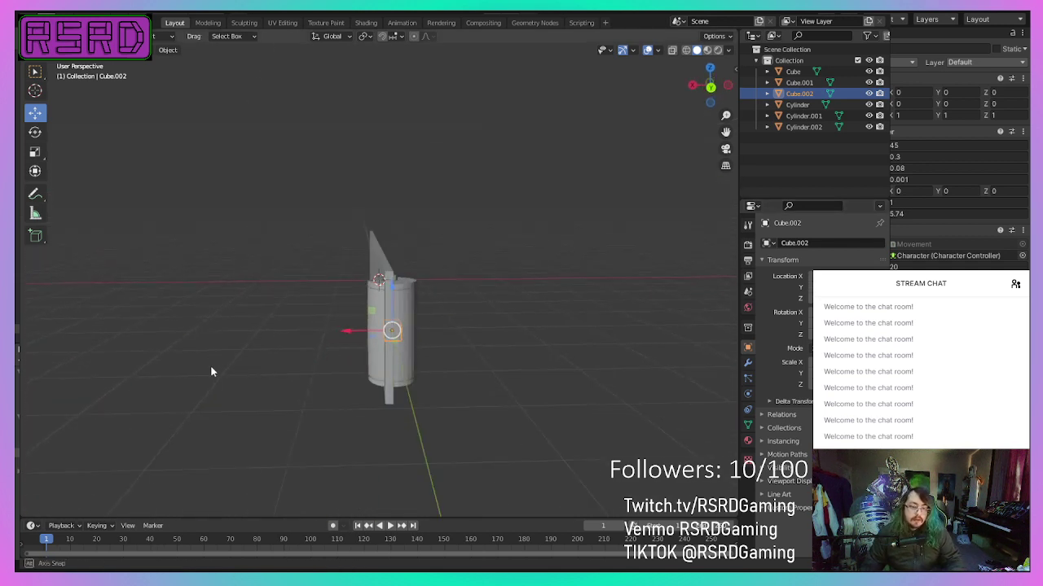
{"action": "key", "text": "g"}
{"action": "key", "text": "x"}
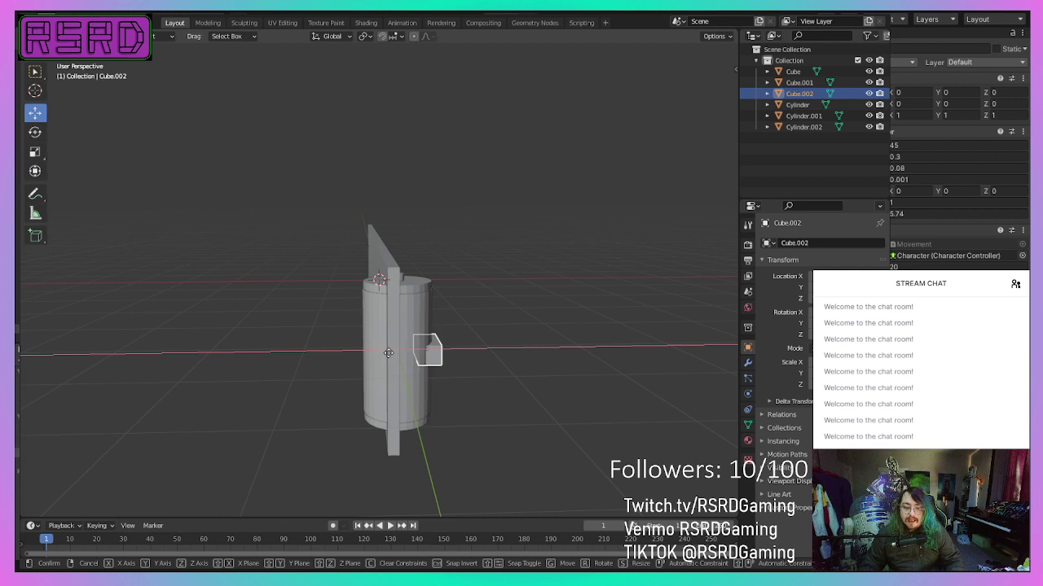
{"action": "left_click", "coordinate": [388, 352]}
{"action": "middle_click_drag", "start_coordinate": [389, 353], "coordinate": [202, 330]}
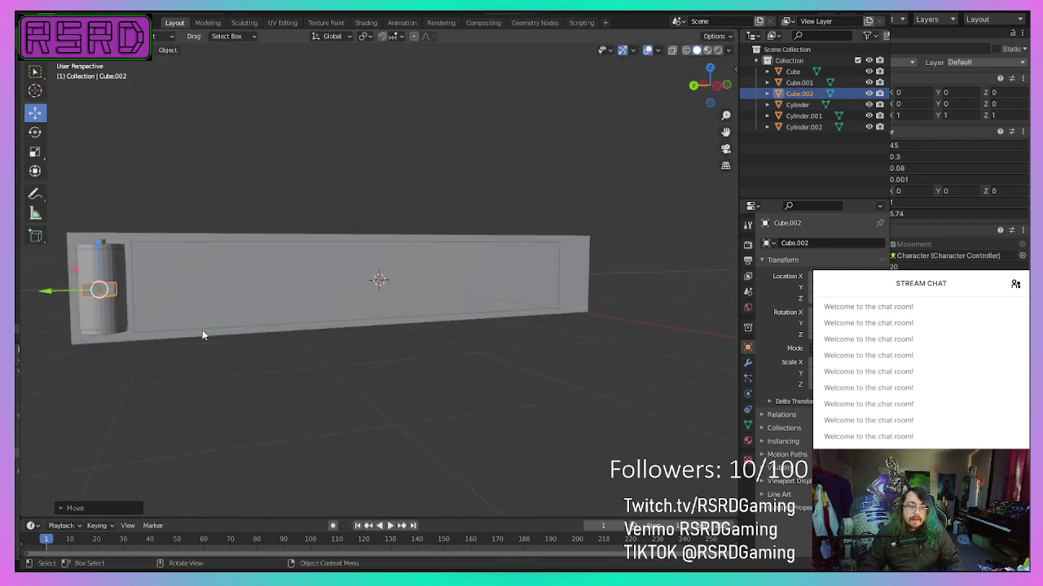
Step: Scale the small block down slightly along the Z and Y axes
{"action": "left_click", "coordinate": [35, 151]}
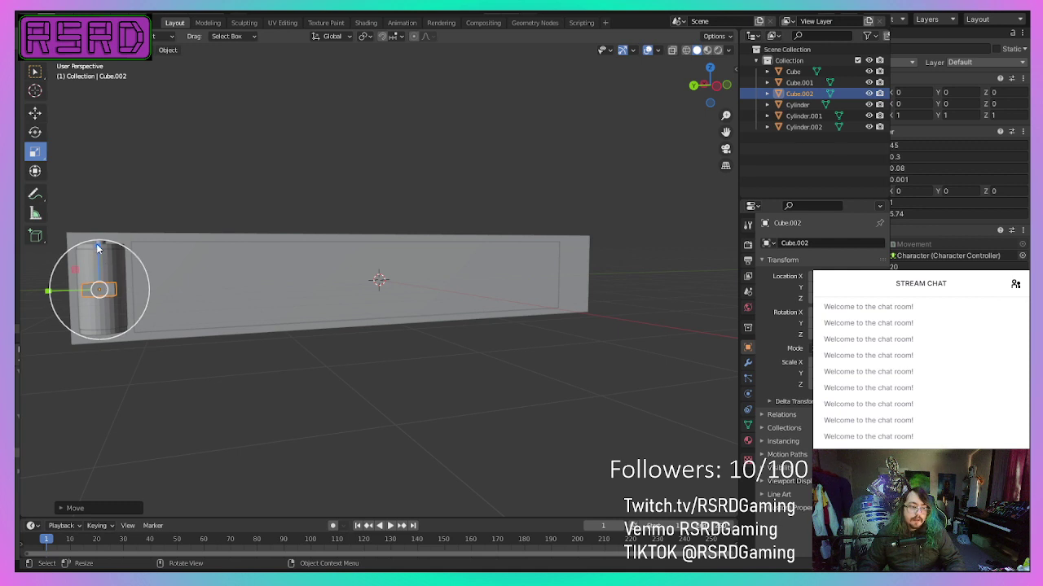
{"action": "left_click_drag", "start_coordinate": [97, 249], "coordinate": [56, 296]}
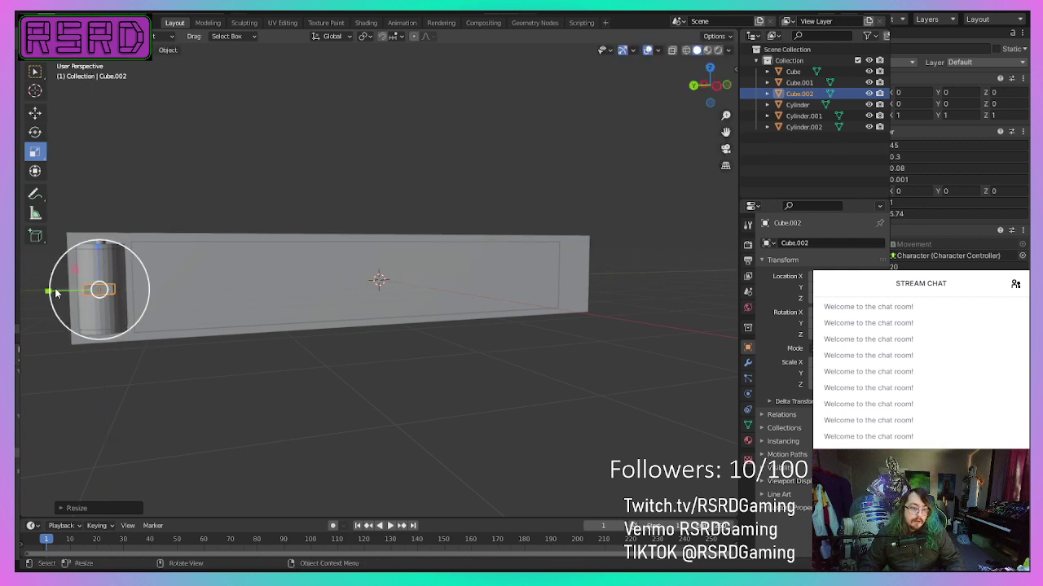
{"action": "middle_click_drag", "start_coordinate": [56, 296], "coordinate": [179, 320]}
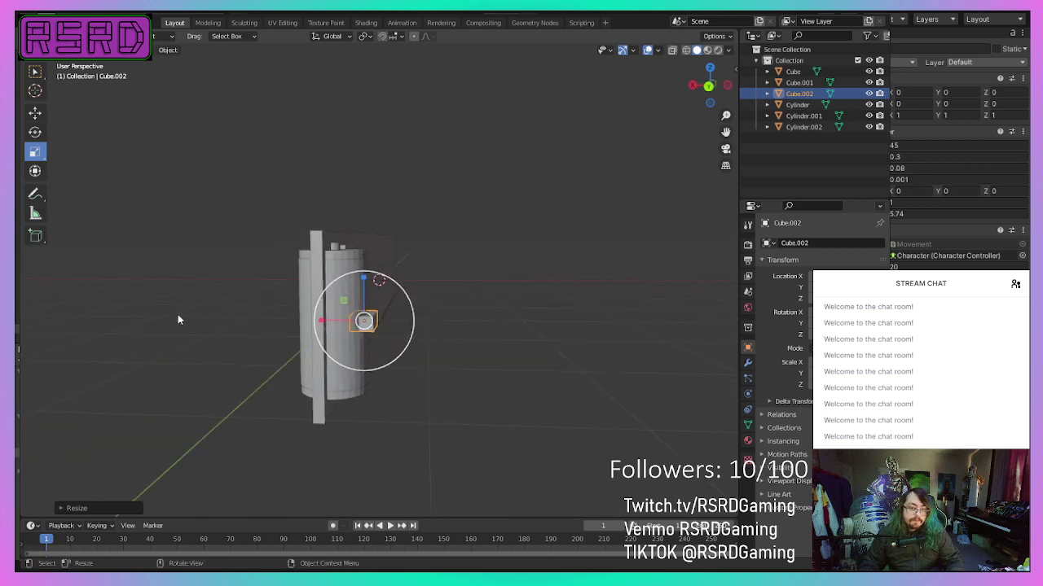
{"action": "left_click", "coordinate": [35, 112]}
{"action": "left_click_drag", "start_coordinate": [364, 276], "coordinate": [359, 324]}
{"action": "middle_click_drag", "start_coordinate": [430, 352], "coordinate": [353, 349]}
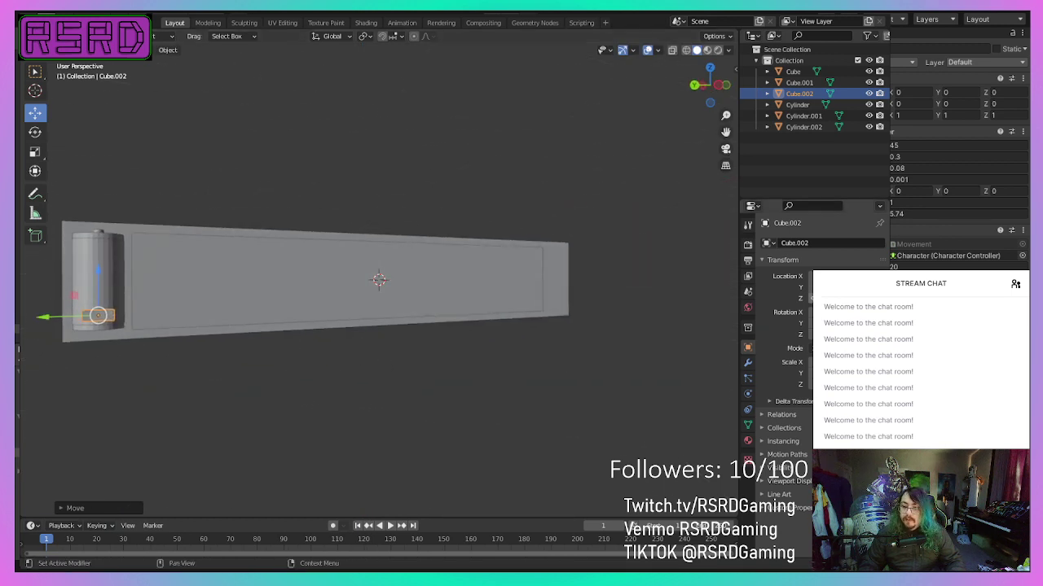
{"action": "key", "text": "ctrl+z"}
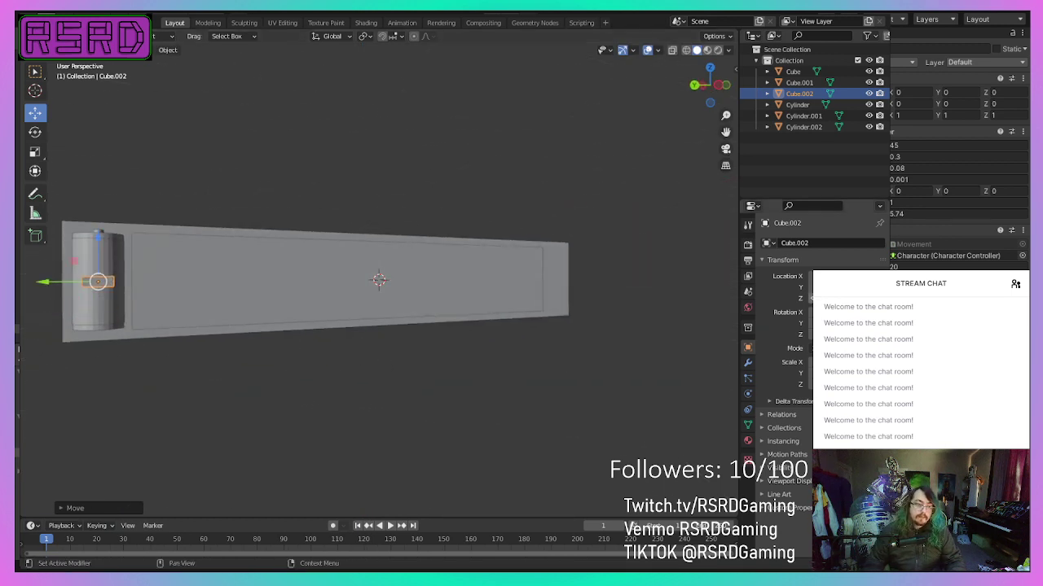
Step: Duplicate the small block in place and raise the copy along the Z axis to the upper part of the cylinder
{"action": "right_click", "coordinate": [220, 429]}
{"action": "left_click", "coordinate": [218, 429]}
{"action": "left_click", "coordinate": [237, 421]}
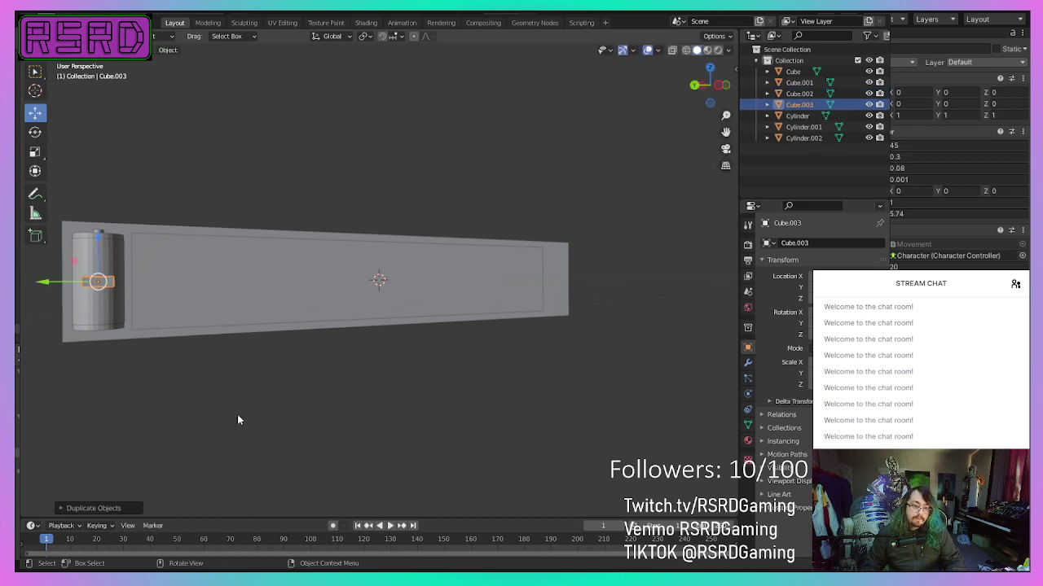
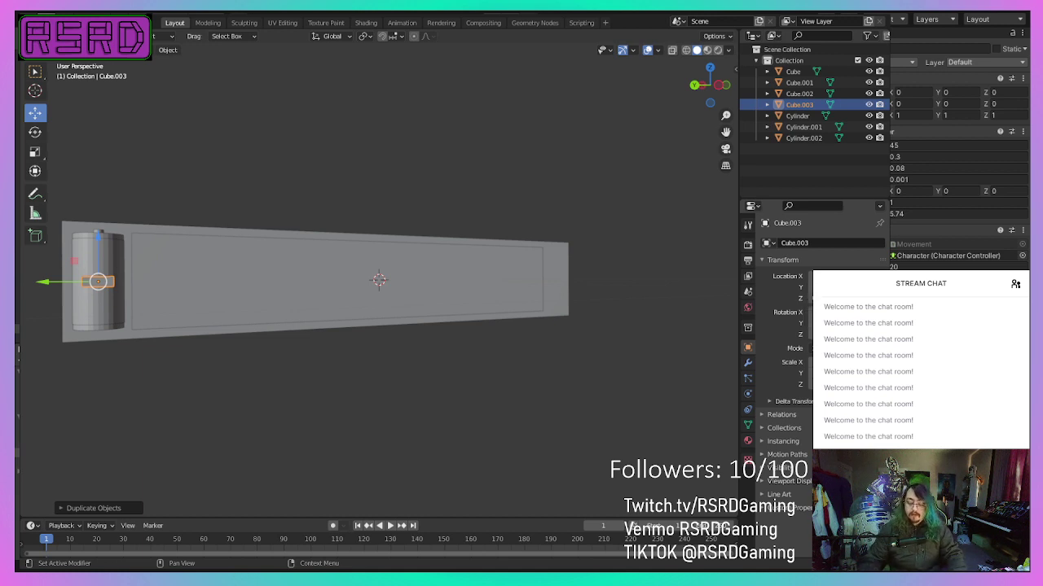
{"action": "left_click_drag", "start_coordinate": [831, 298], "coordinate": [863, 299]}
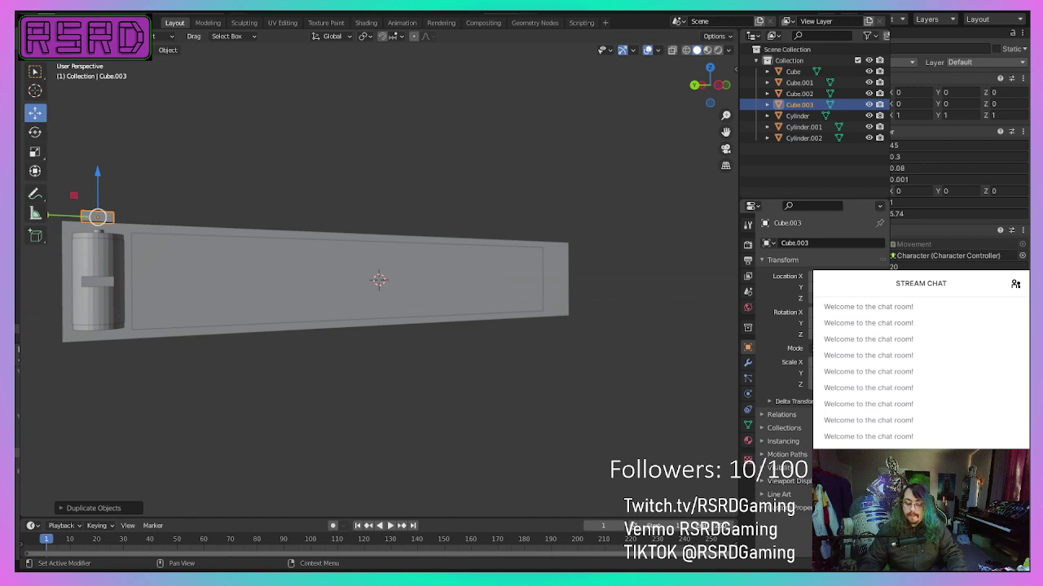
{"action": "key", "text": "Return"}
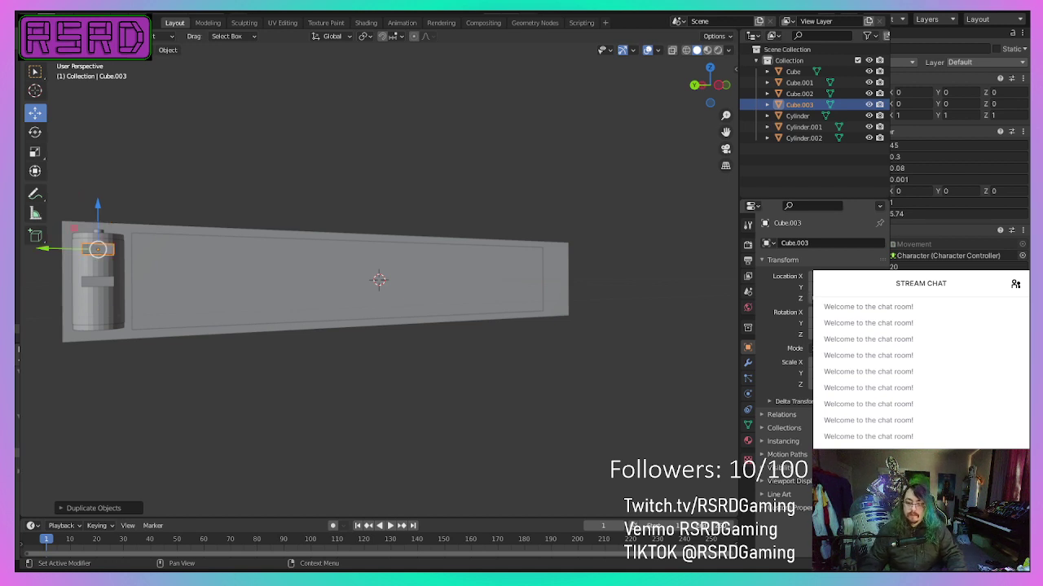
{"action": "key", "text": "Return"}
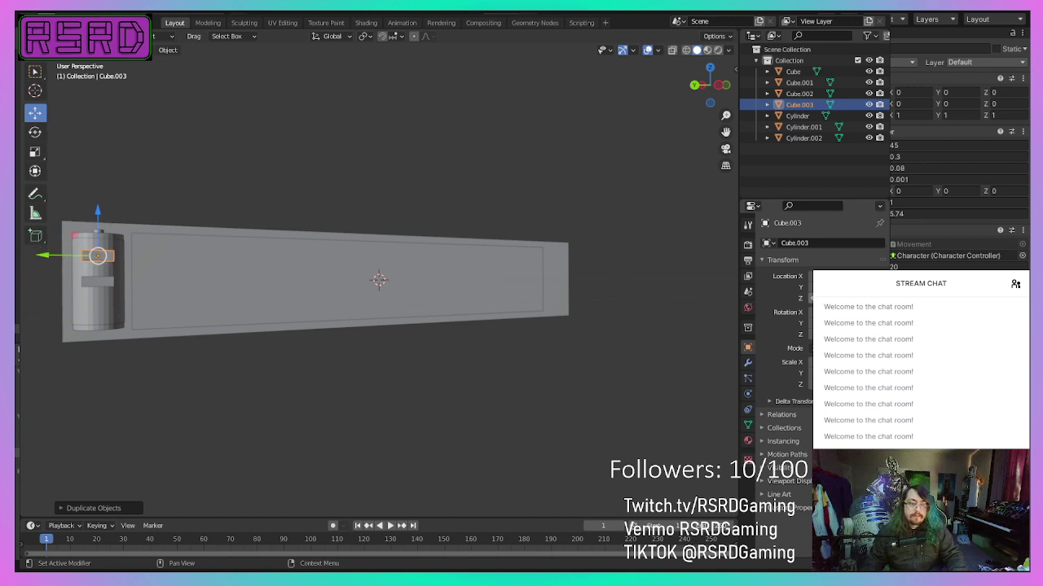
Step: Duplicate the middle block and lower the copy along the Z axis to form a third, evenly spaced block, then clear the selection
{"action": "left_click", "coordinate": [295, 413]}
{"action": "left_click", "coordinate": [99, 282]}
{"action": "right_click", "coordinate": [100, 283]}
{"action": "left_click", "coordinate": [66, 284]}
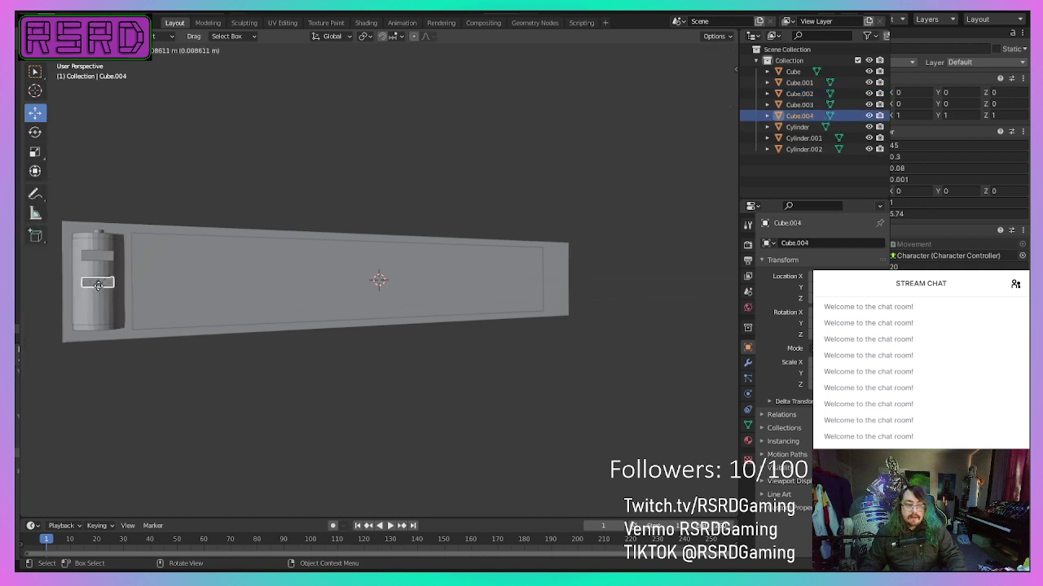
{"action": "left_click", "coordinate": [99, 282]}
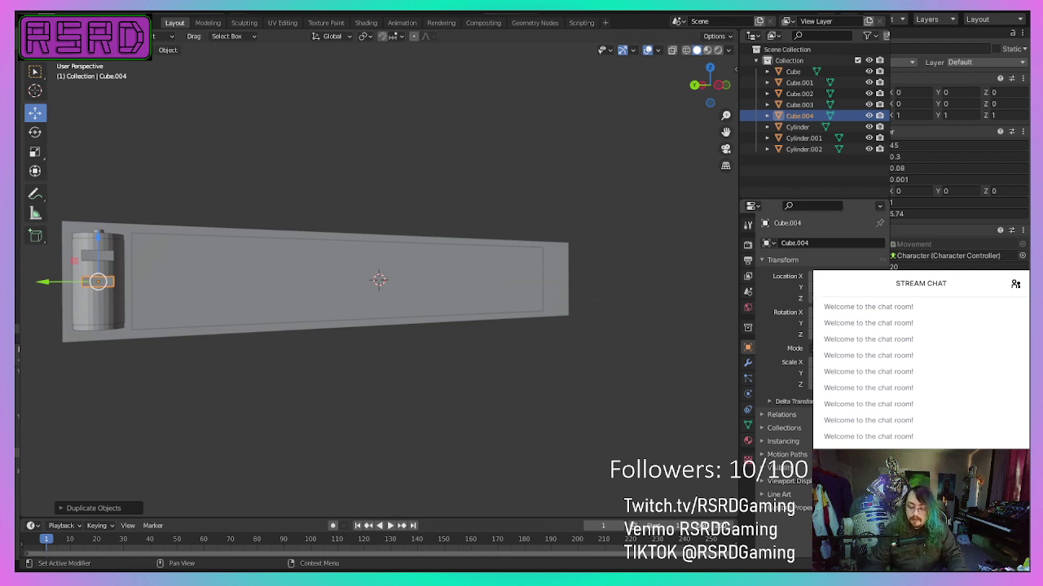
{"action": "key", "text": "shift+r"}
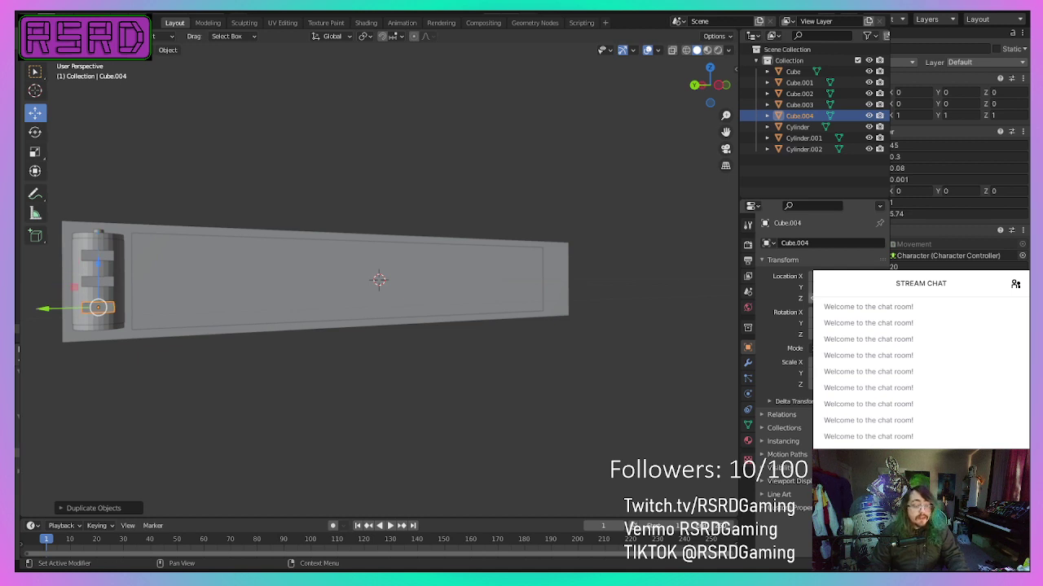
{"action": "left_click", "coordinate": [298, 398]}
Step: Add a new cube mesh at the centre of the slabs
{"action": "middle_click_drag", "start_coordinate": [297, 397], "coordinate": [119, 203]}
{"action": "scroll", "coordinate": [160, 355], "scroll_direction": "down", "scroll_amount": 3}
{"action": "mouse_move", "coordinate": [159, 356]}
{"action": "middle_mouse_down"}
{"action": "mouse_move", "coordinate": [172, 371]}
{"action": "mouse_move", "coordinate": [163, 368]}
{"action": "middle_mouse_up"}
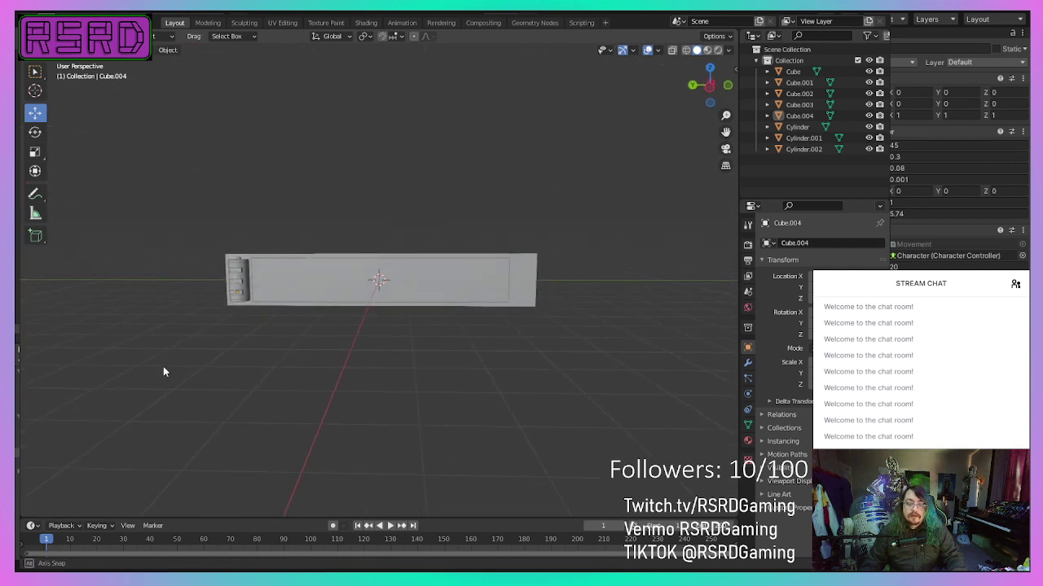
{"action": "scroll", "coordinate": [373, 365], "scroll_direction": "up", "scroll_amount": 3}
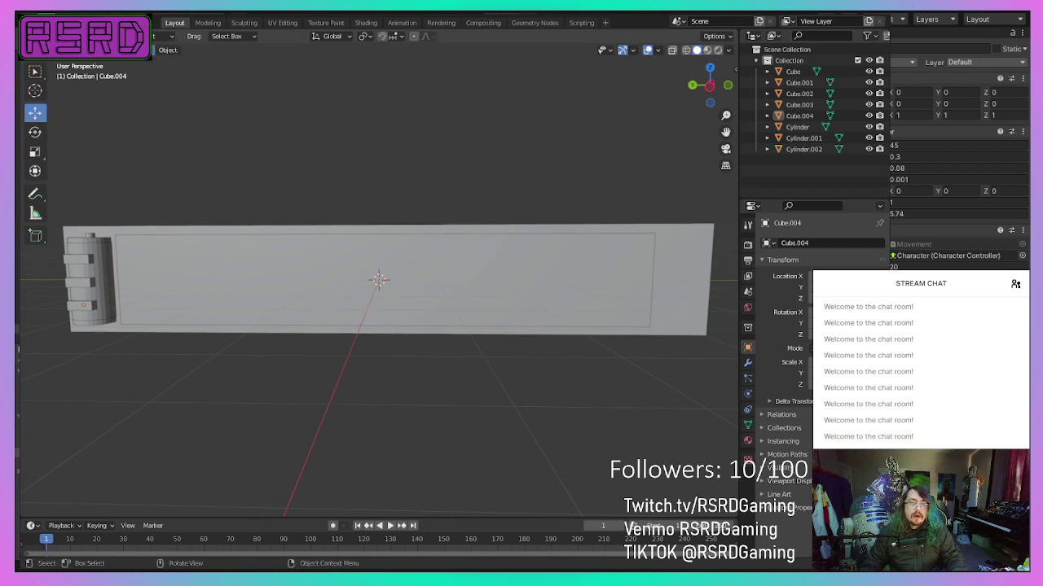
{"action": "left_click", "coordinate": [140, 50]}
{"action": "mouse_move", "coordinate": [171, 76]}
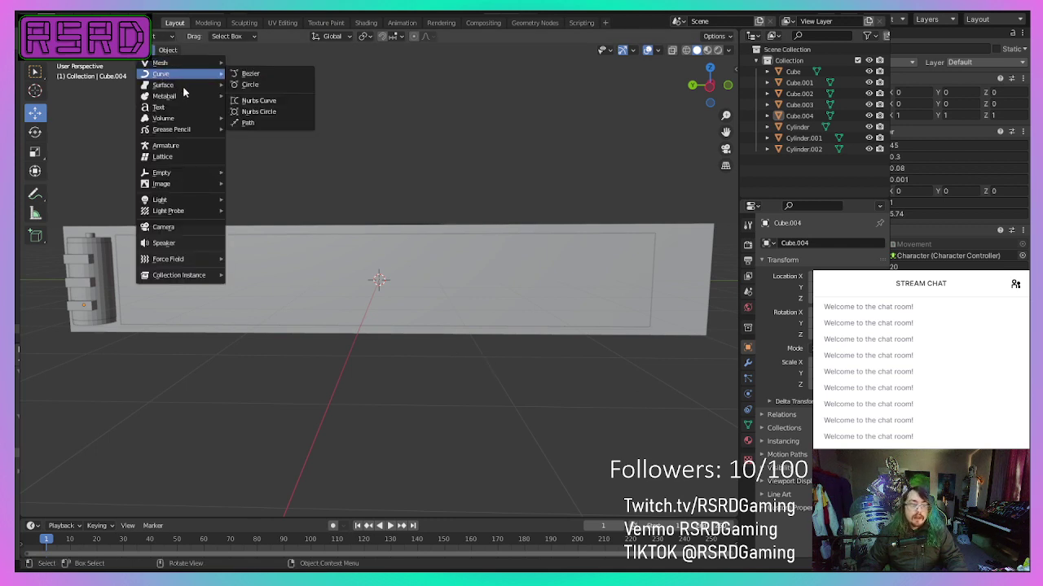
{"action": "mouse_move", "coordinate": [202, 64]}
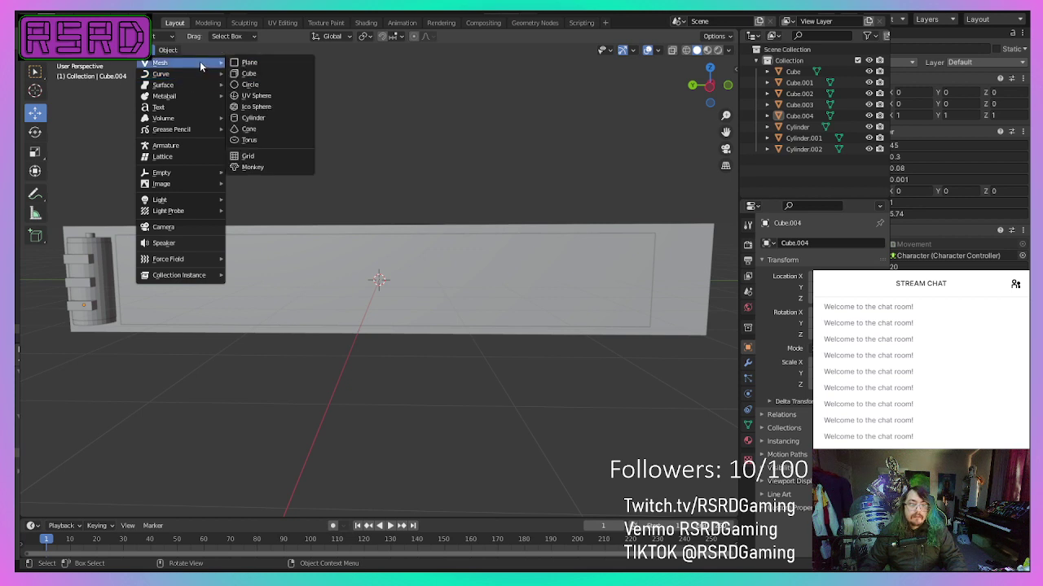
{"action": "left_click", "coordinate": [271, 73]}
{"action": "scroll", "coordinate": [304, 388], "scroll_direction": "down", "scroll_amount": 3}
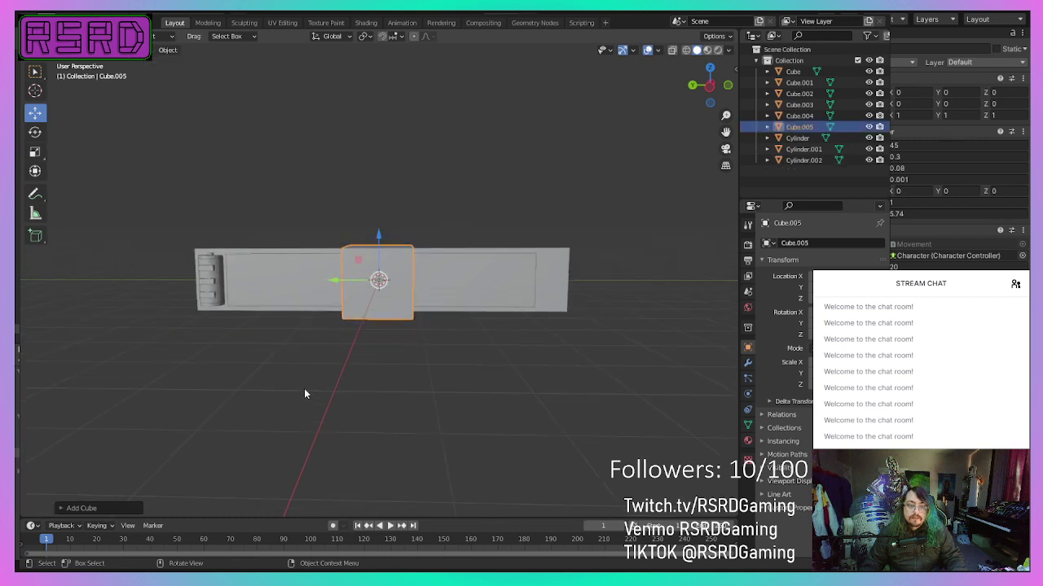
{"action": "scroll", "coordinate": [304, 389], "scroll_direction": "up", "scroll_amount": 5}
{"action": "middle_click_drag", "start_coordinate": [306, 386], "coordinate": [423, 471]}
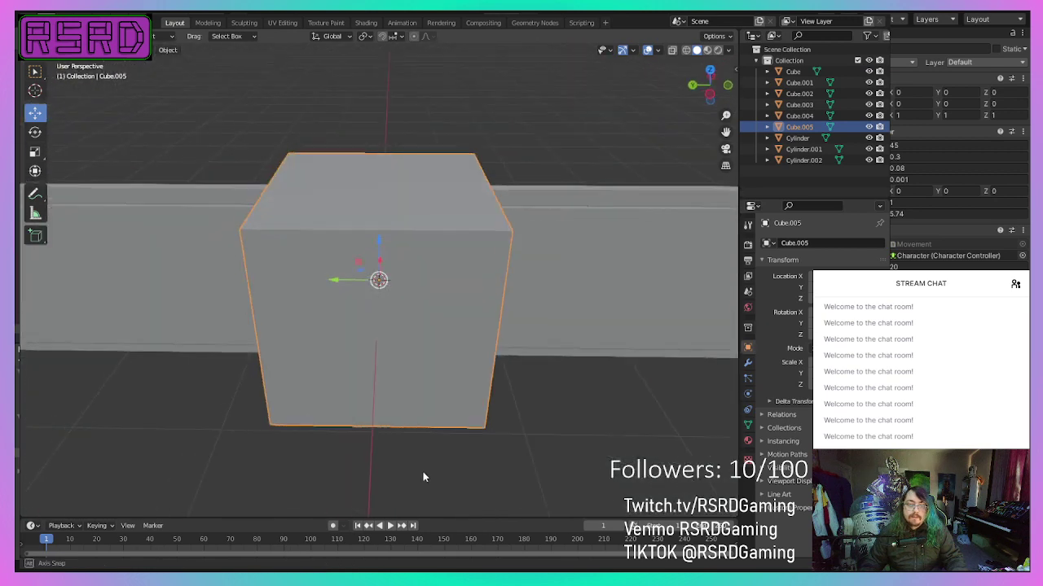
Step: Switch to the Modeling workspace and dissolve the two vertices of one upper edge of the new cube
{"action": "left_click", "coordinate": [202, 24]}
{"action": "middle_click_drag", "start_coordinate": [284, 204], "coordinate": [412, 392]}
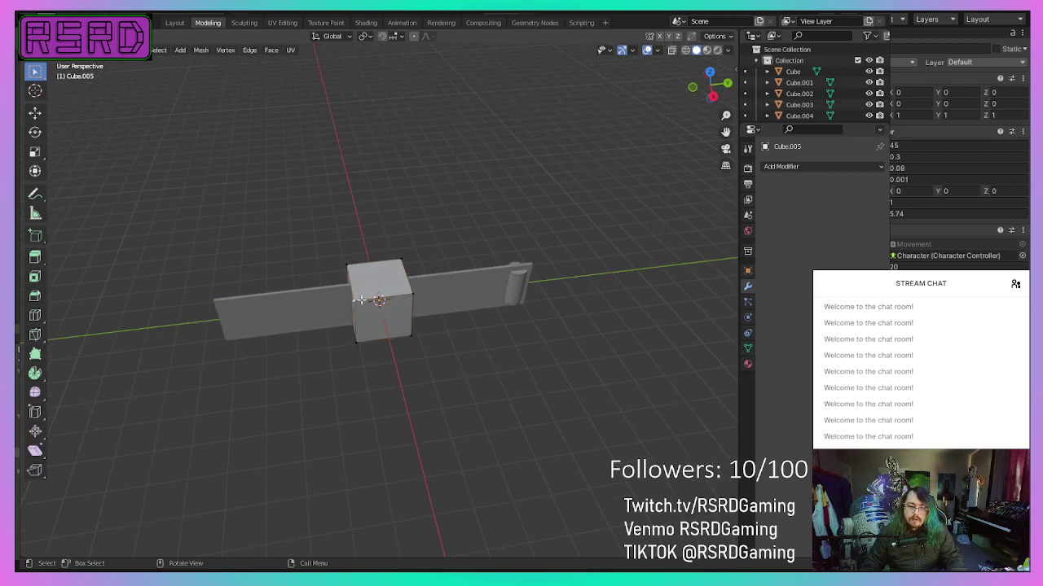
{"action": "left_click", "coordinate": [349, 264], "text": "ctrl"}
{"action": "right_click", "coordinate": [352, 285]}
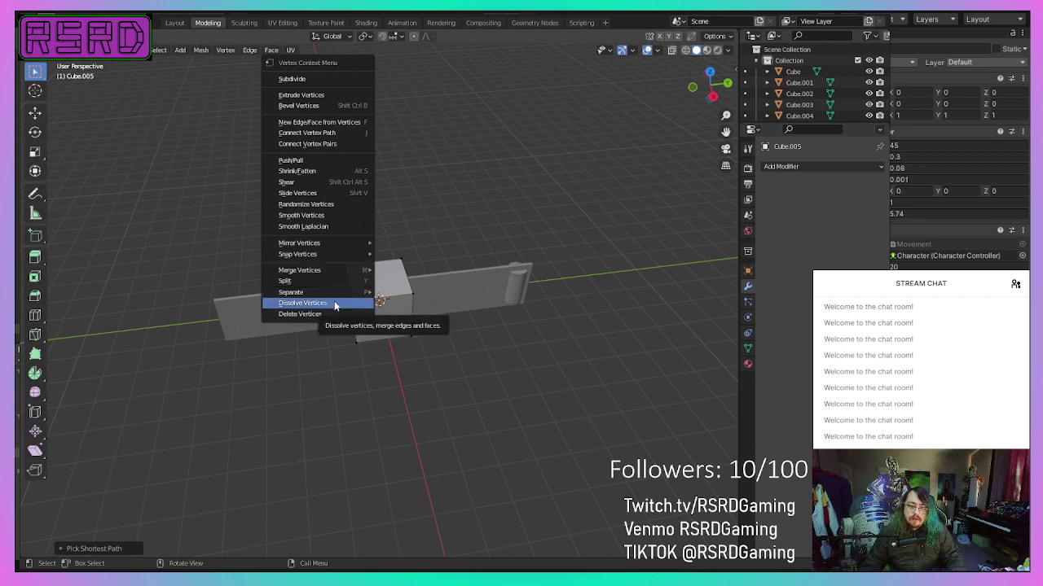
{"action": "left_click", "coordinate": [332, 301]}
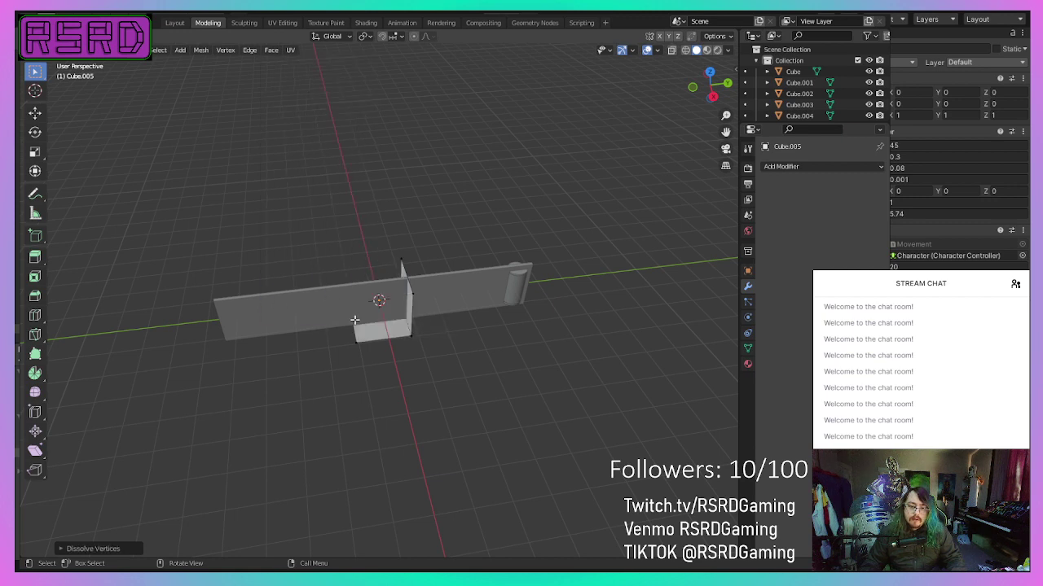
Step: Select the three corner vertices on each open side of the cut cube and fill both triangular faces
{"action": "middle_click_drag", "start_coordinate": [354, 320], "coordinate": [324, 388]}
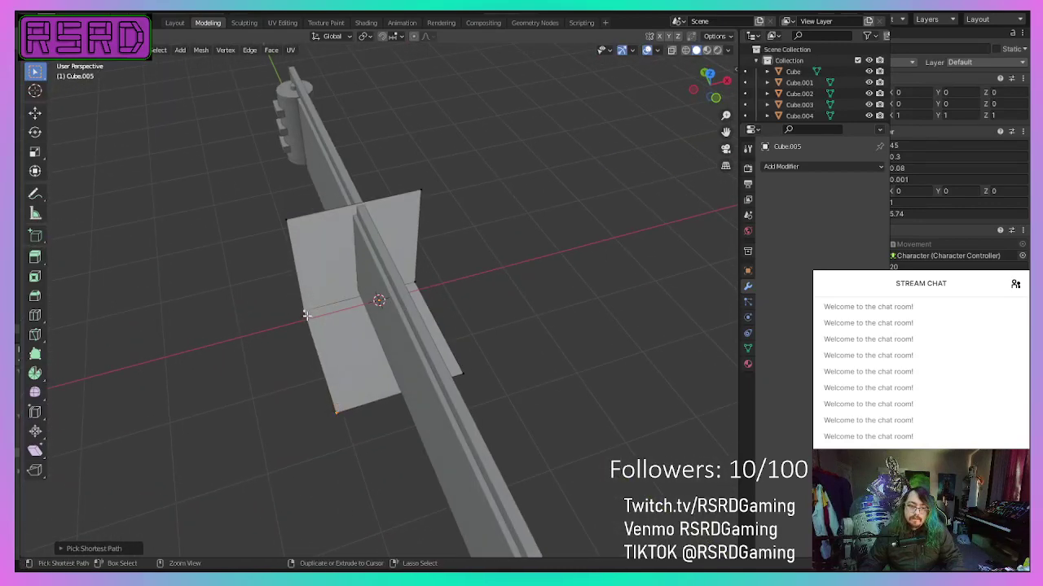
{"action": "left_click", "coordinate": [289, 221], "text": "ctrl"}
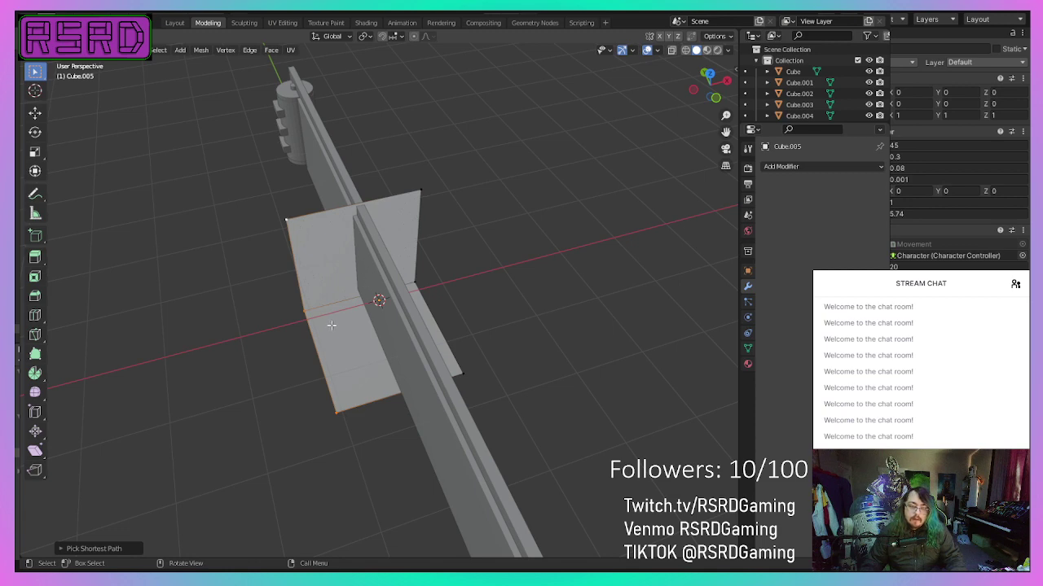
{"action": "middle_click_drag", "start_coordinate": [331, 325], "coordinate": [565, 430]}
{"action": "left_click", "coordinate": [417, 471], "text": "ctrl"}
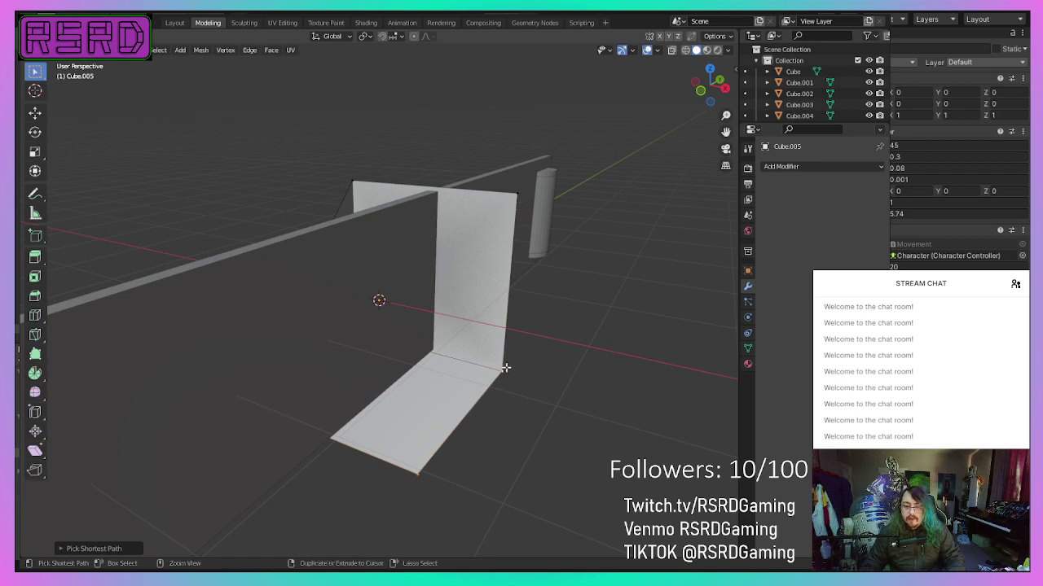
{"action": "left_click", "coordinate": [519, 202], "text": "ctrl"}
Step: Select the four vertices bounding the diagonal opening and fill it with a sloping face to form a wedge
{"action": "middle_click_drag", "start_coordinate": [510, 298], "coordinate": [638, 361]}
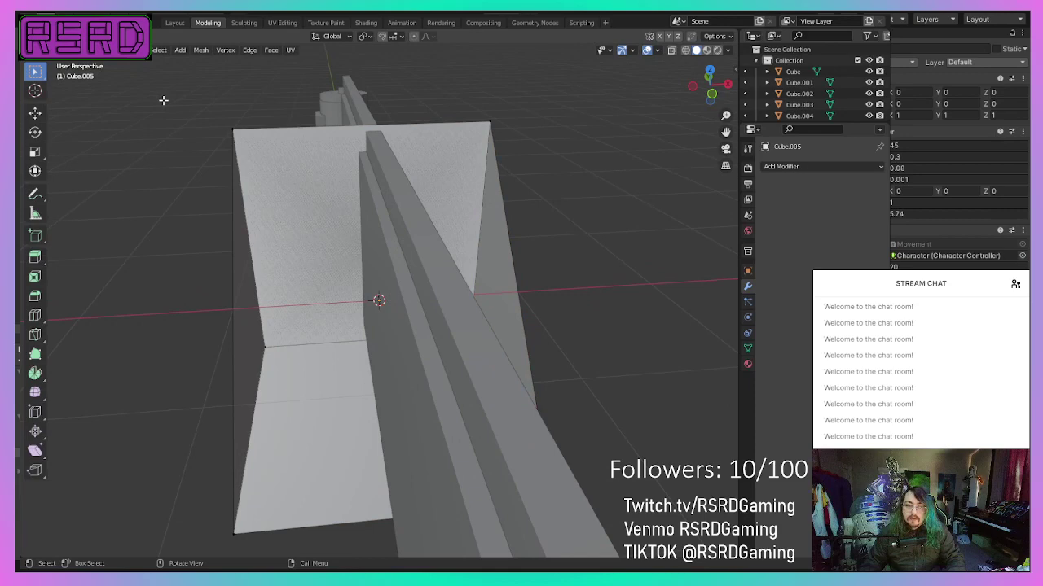
{"action": "left_click", "coordinate": [234, 128], "text": "ctrl"}
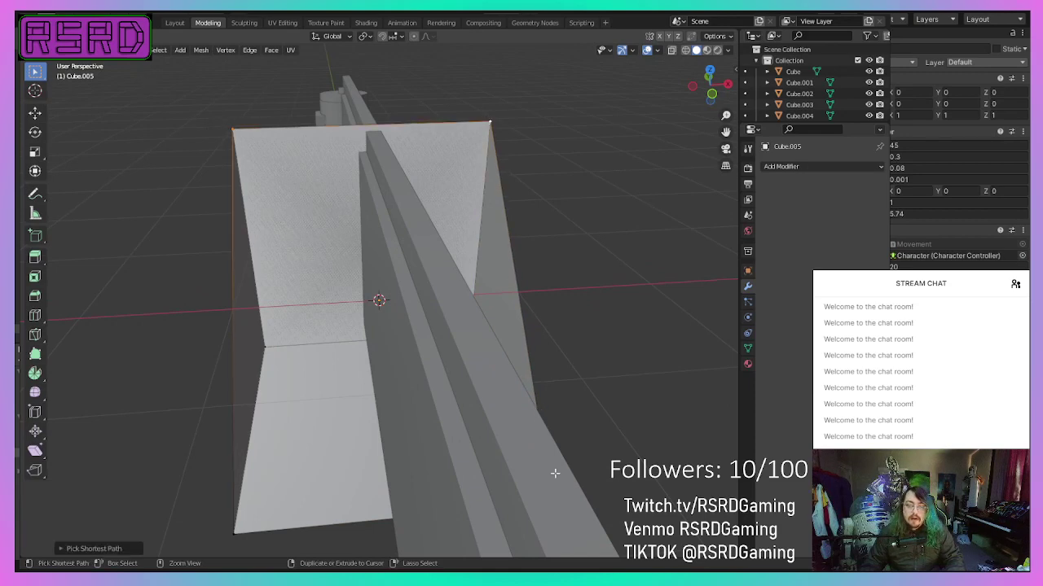
{"action": "middle_click_drag", "start_coordinate": [225, 537], "coordinate": [119, 539]}
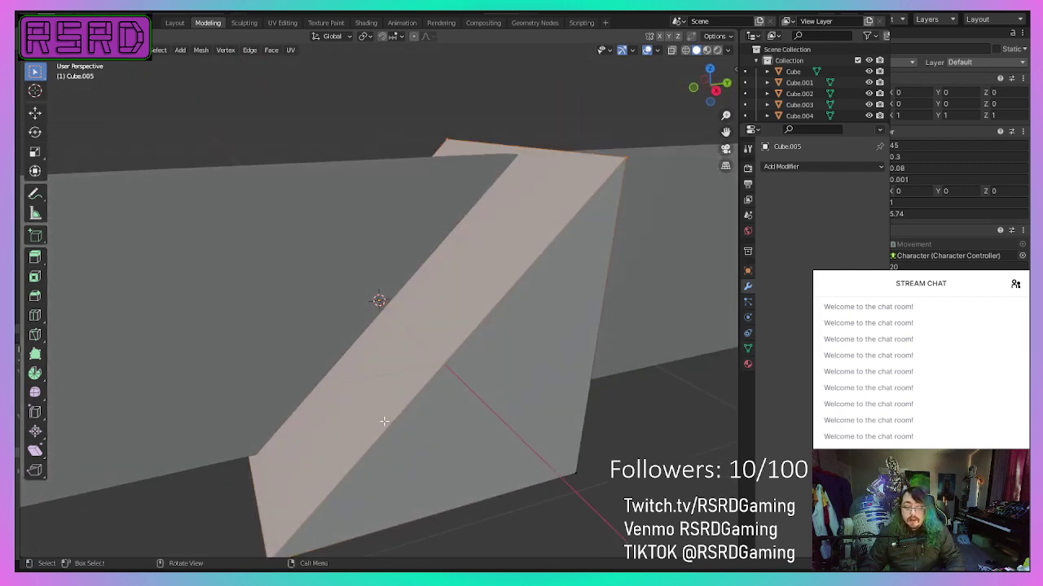
Step: Raise the two vertices of the wedge's thin lower edge along Z to make its triangular sides symmetrical, and return to the Layout workspace
{"action": "scroll", "coordinate": [411, 370], "scroll_direction": "down", "scroll_amount": 5}
{"action": "middle_click_drag", "start_coordinate": [405, 377], "coordinate": [364, 316]}
{"action": "middle_click_drag", "start_coordinate": [320, 360], "coordinate": [432, 368]}
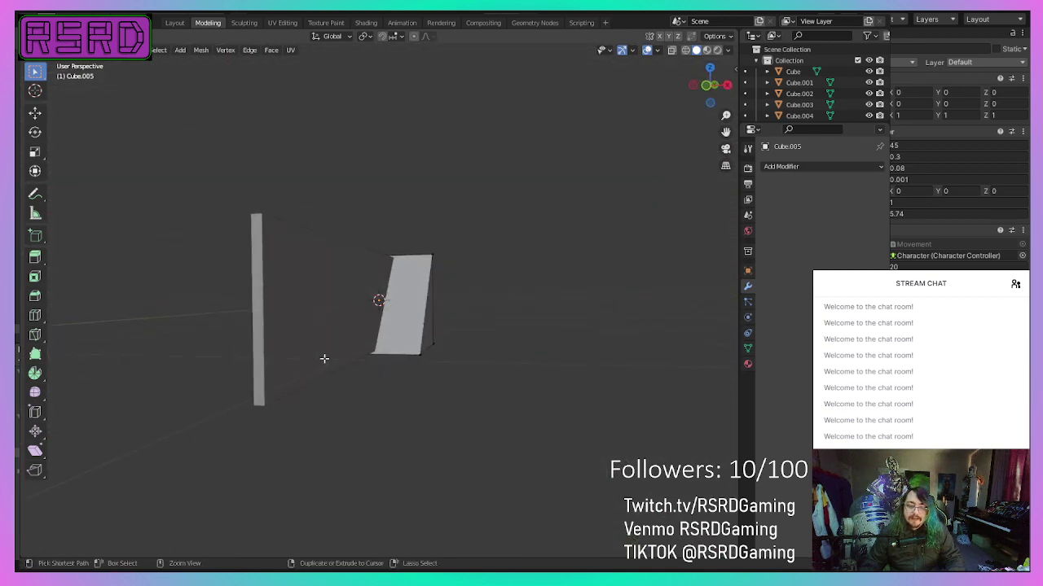
{"action": "middle_click_drag", "start_coordinate": [323, 359], "coordinate": [363, 359]}
{"action": "left_click", "coordinate": [359, 346], "text": "ctrl"}
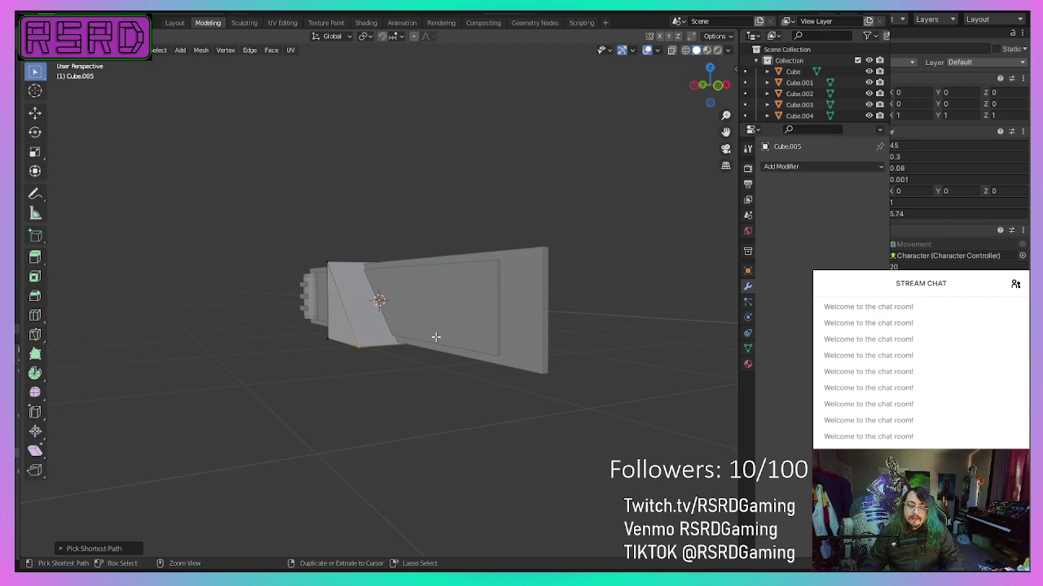
{"action": "middle_click_drag", "start_coordinate": [436, 336], "coordinate": [266, 323]}
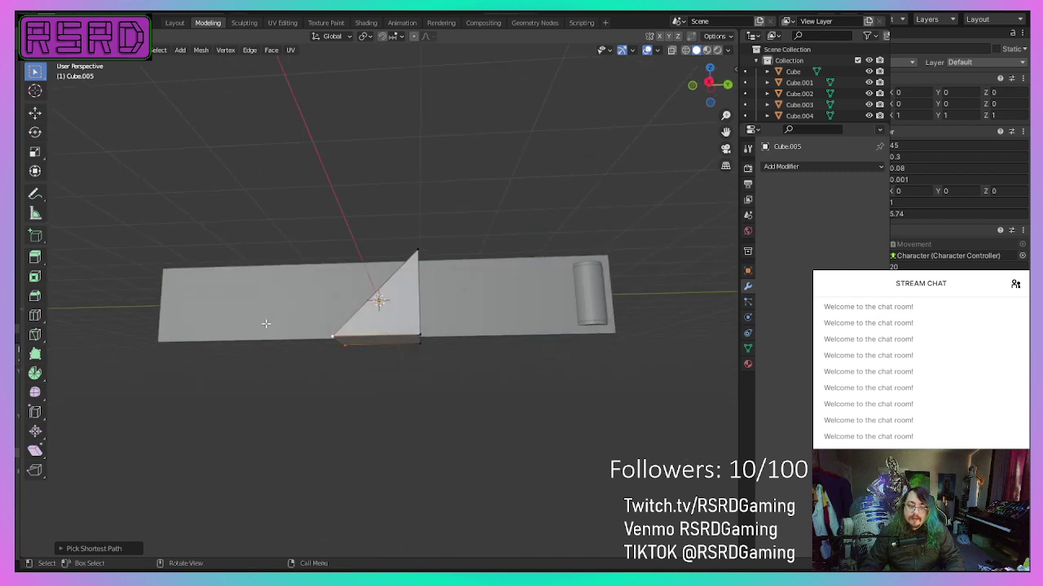
{"action": "left_click", "coordinate": [35, 113]}
{"action": "left_click_drag", "start_coordinate": [336, 303], "coordinate": [338, 257]}
{"action": "middle_click_drag", "start_coordinate": [350, 473], "coordinate": [325, 424]}
{"action": "left_click", "coordinate": [174, 22]}
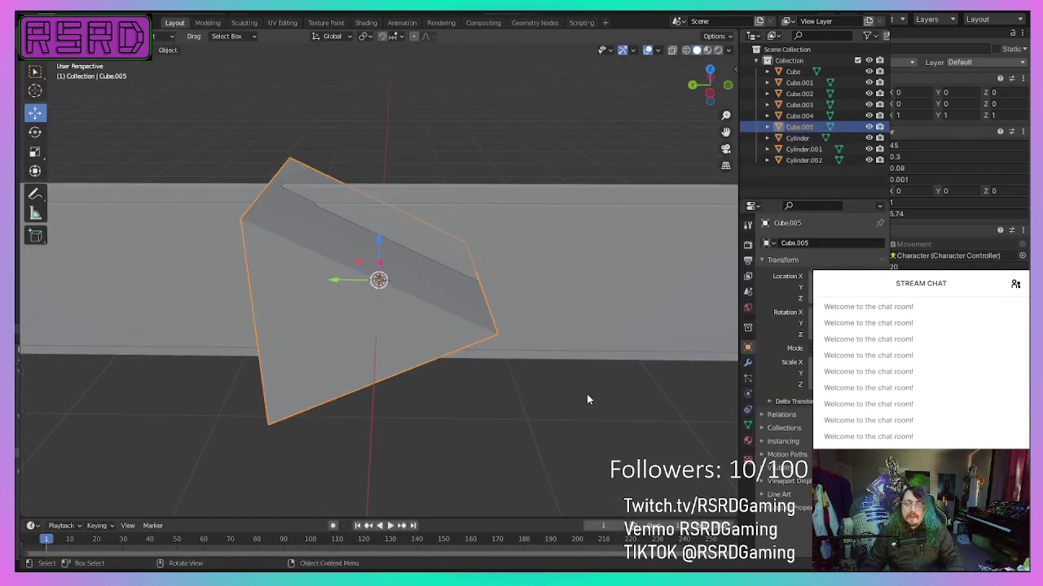
Step: Rotate the wedge about the X axis so that it stands on its base with the apex pointing straight up
{"action": "scroll", "coordinate": [434, 290], "scroll_direction": "down", "scroll_amount": 7}
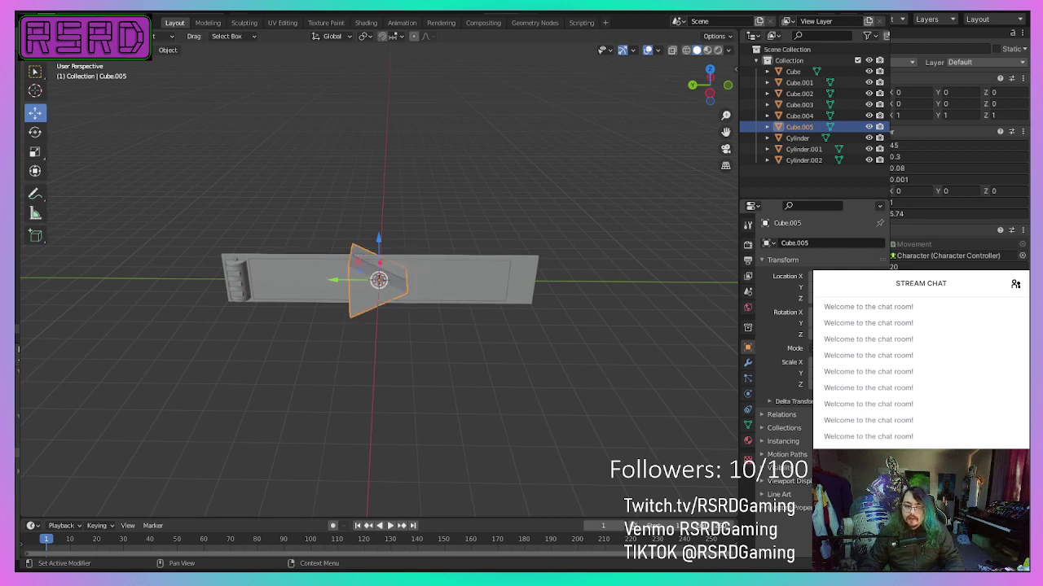
{"action": "mouse_move", "coordinate": [839, 312]}
{"action": "left_mouse_down"}
{"action": "mouse_move", "coordinate": [876, 312]}
{"action": "mouse_move", "coordinate": [839, 312]}
{"action": "left_mouse_up"}
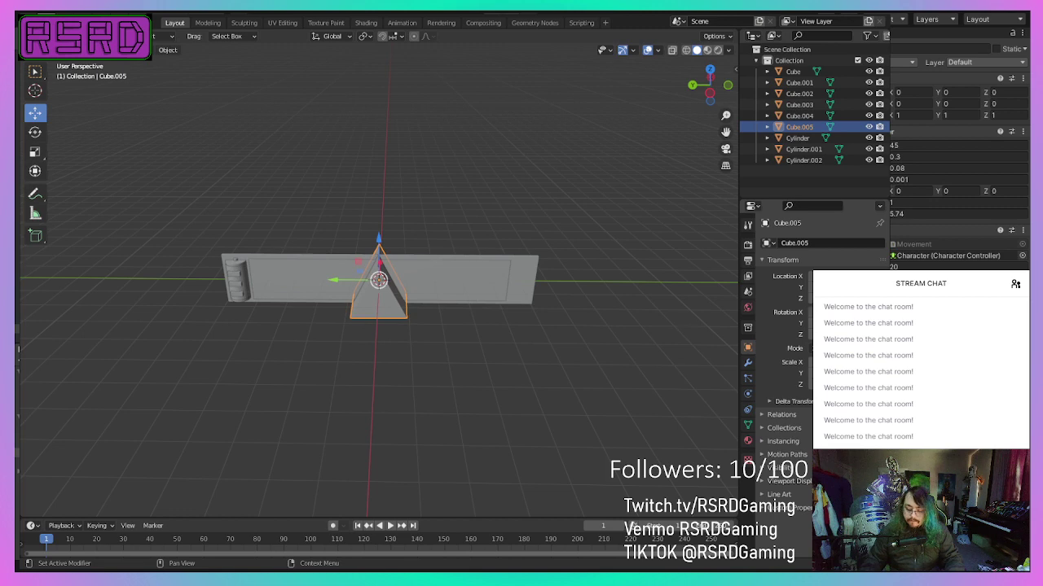
{"action": "scroll", "coordinate": [285, 402], "scroll_direction": "up", "scroll_amount": 7}
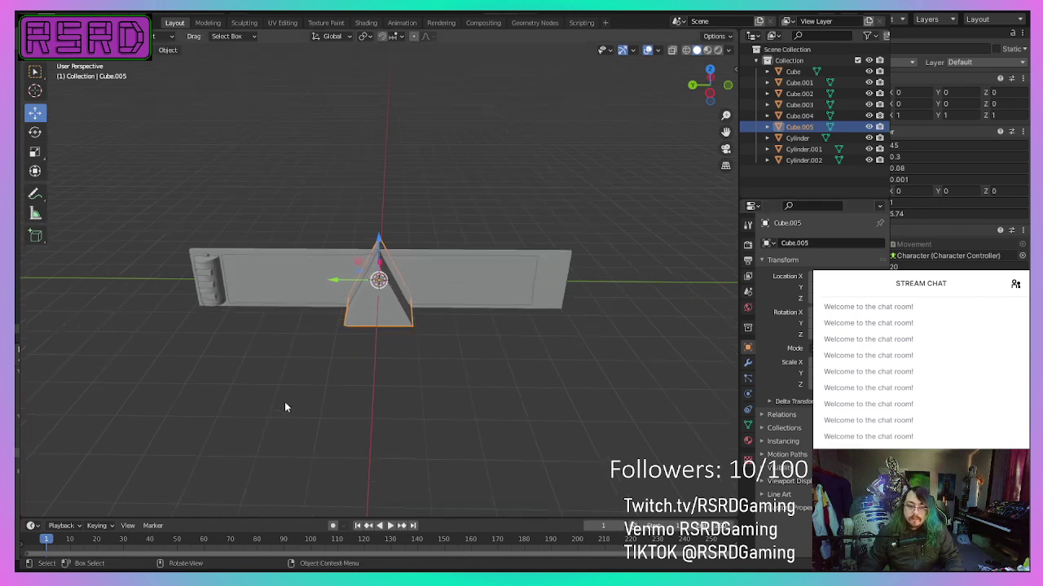
{"action": "middle_click_drag", "start_coordinate": [284, 402], "coordinate": [291, 351]}
{"action": "scroll", "coordinate": [372, 378], "scroll_direction": "down", "scroll_amount": 4}
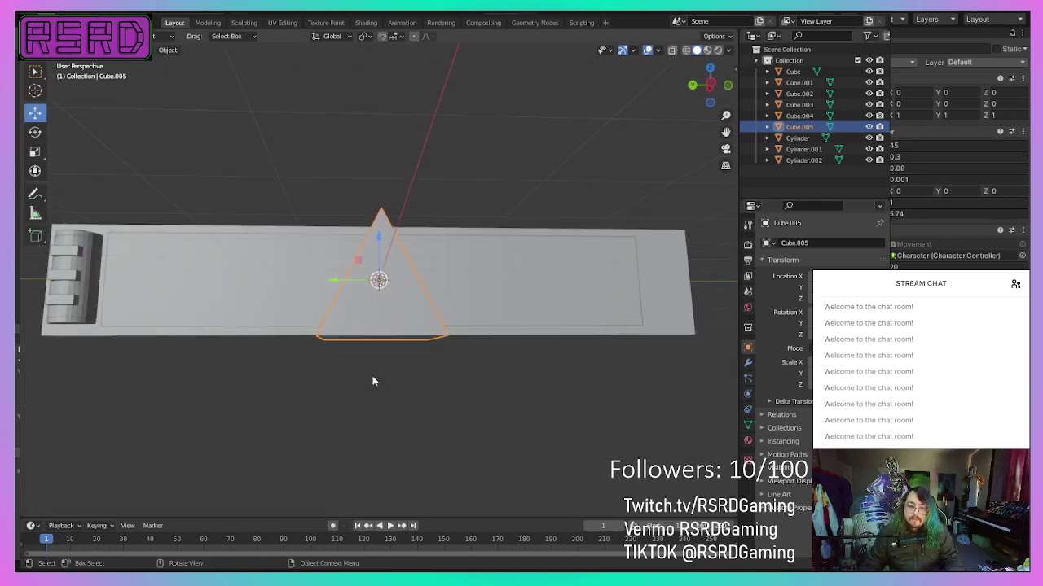
{"action": "left_click", "coordinate": [210, 23]}
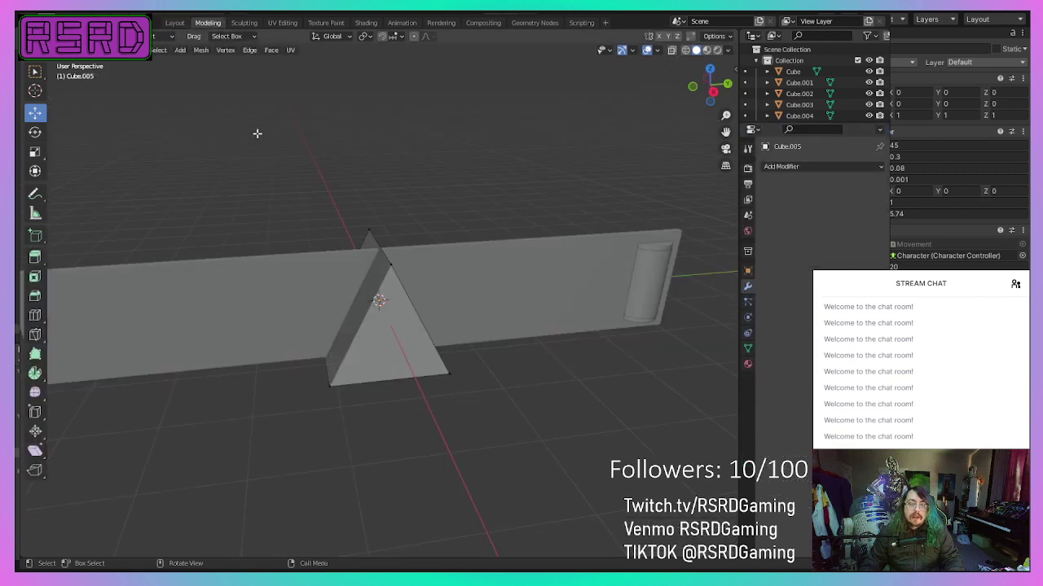
{"action": "middle_click_drag", "start_coordinate": [405, 432], "coordinate": [504, 451]}
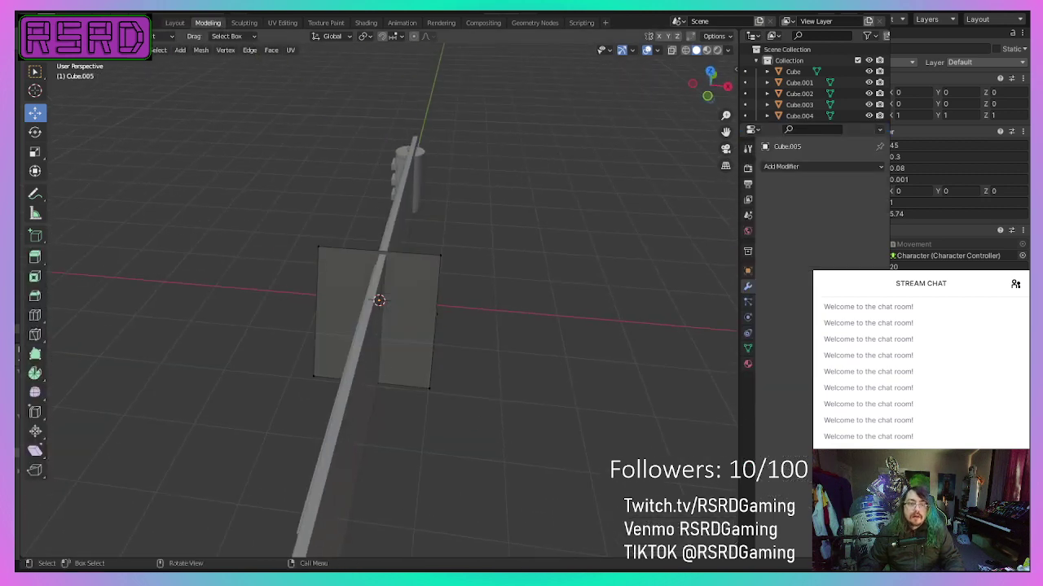
{"action": "left_click", "coordinate": [175, 22]}
Step: Scale the triangular wedge down along the X axis until it is a thin piece around the slab
{"action": "middle_click_drag", "start_coordinate": [581, 311], "coordinate": [521, 431]}
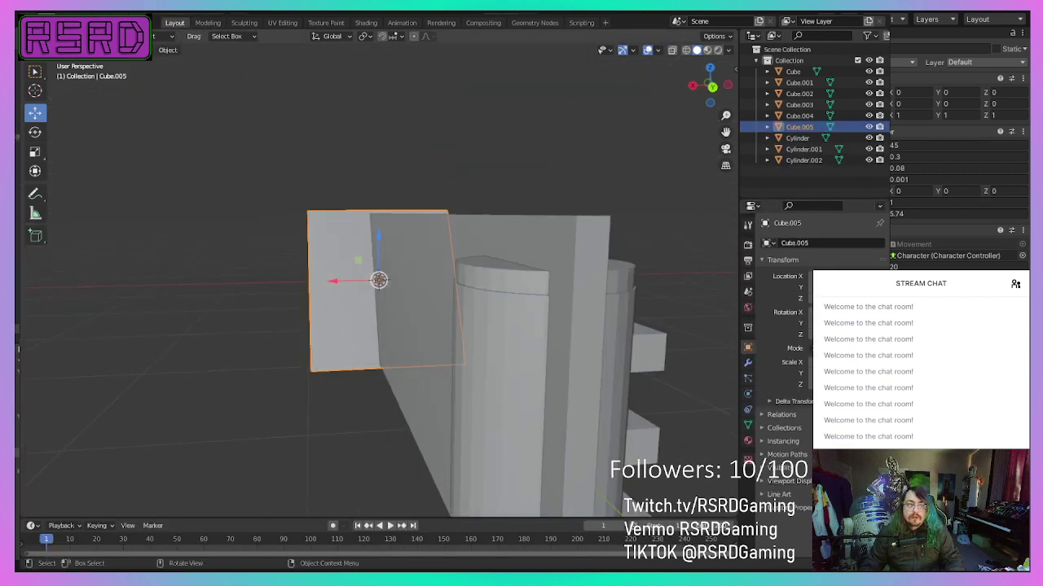
{"action": "left_click", "coordinate": [35, 153]}
{"action": "middle_click_drag", "start_coordinate": [293, 342], "coordinate": [343, 363]}
{"action": "left_click_drag", "start_coordinate": [431, 277], "coordinate": [410, 280]}
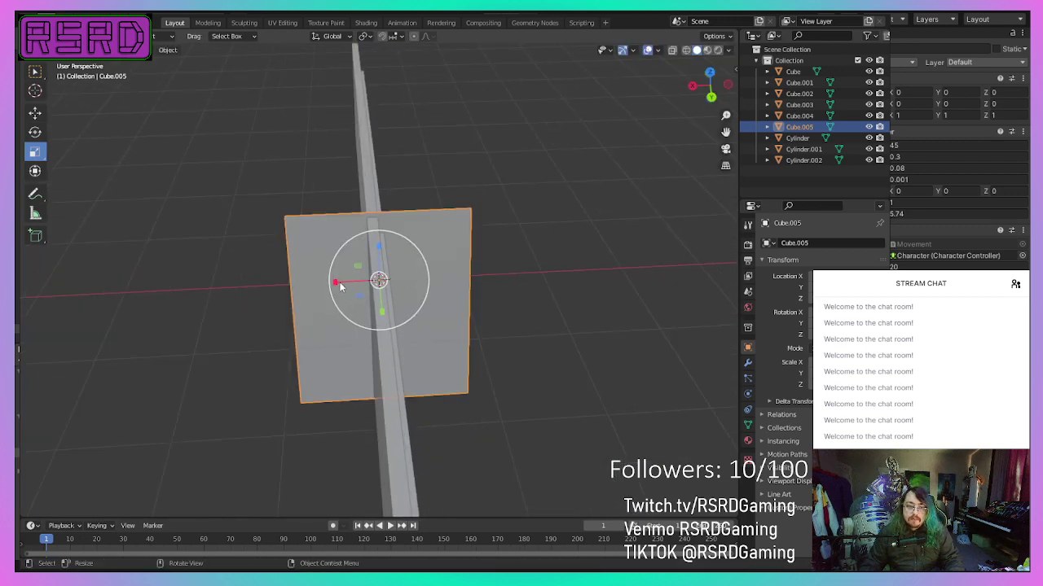
{"action": "left_click_drag", "start_coordinate": [336, 284], "coordinate": [401, 286]}
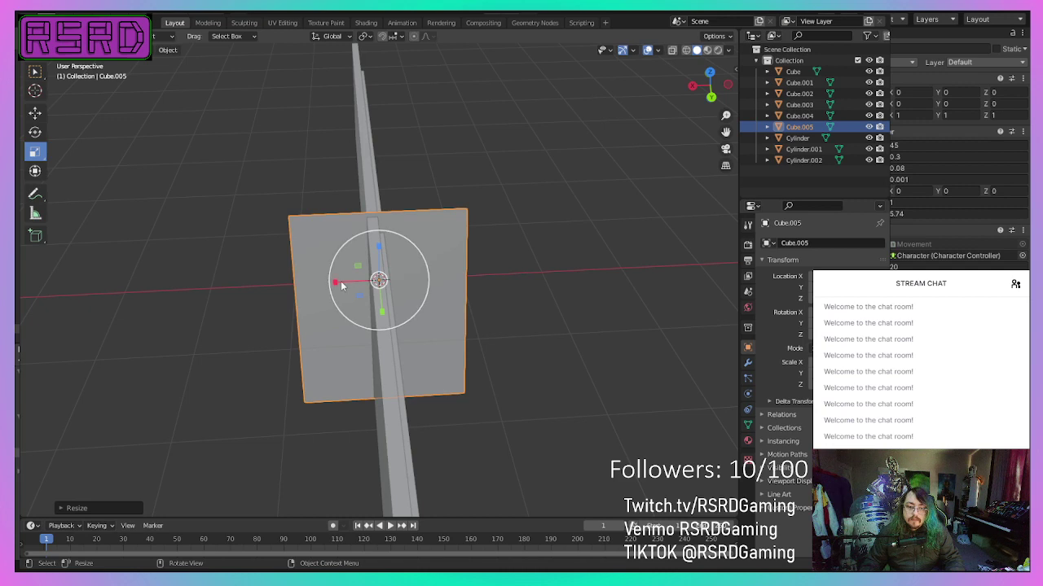
{"action": "left_click_drag", "start_coordinate": [333, 285], "coordinate": [381, 293]}
{"action": "middle_click_drag", "start_coordinate": [381, 293], "coordinate": [252, 235]}
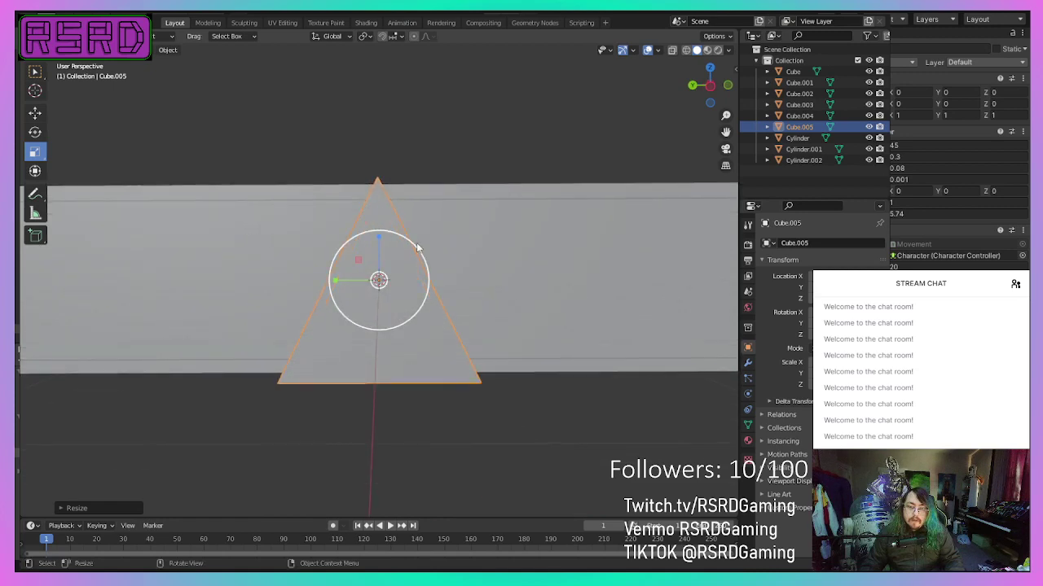
Step: Scale the triangular wedge down uniformly so that it fits within the height of the inset panel on the slab
{"action": "key", "text": "s"}
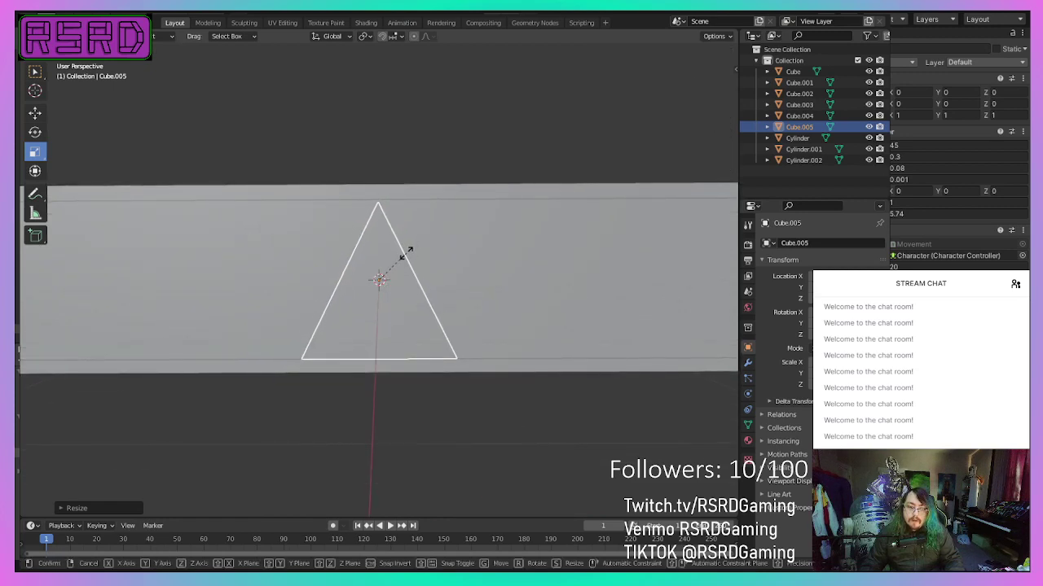
{"action": "left_click", "coordinate": [407, 252]}
{"action": "middle_click_drag", "start_coordinate": [400, 274], "coordinate": [272, 295]}
{"action": "scroll", "coordinate": [272, 295], "scroll_direction": "up", "scroll_amount": 1}
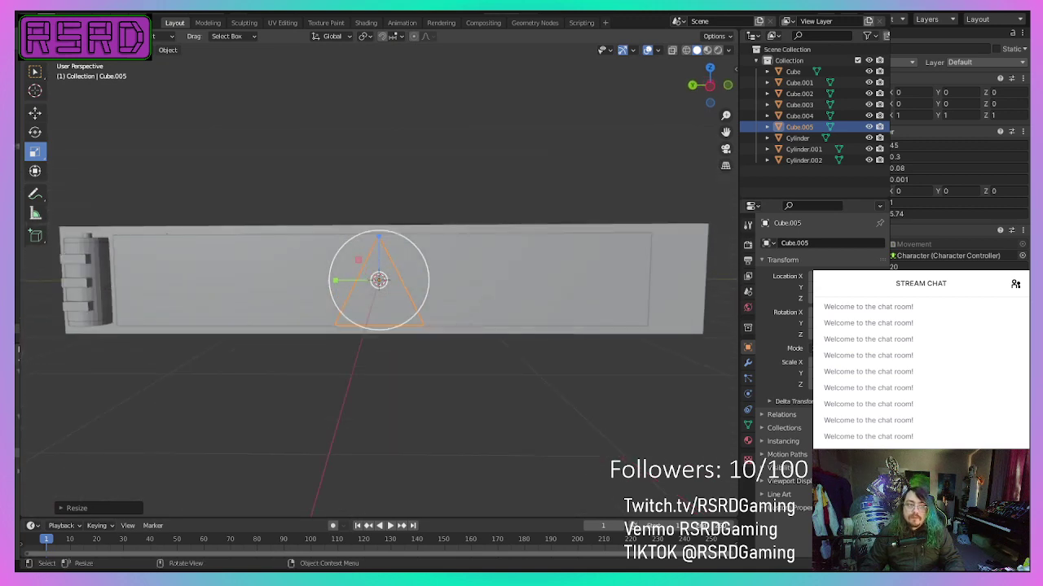
Step: Move the triangular wedge along the Y axis to the end of the slab opposite the battery cylinder
{"action": "left_click", "coordinate": [37, 116]}
{"action": "left_click_drag", "start_coordinate": [335, 321], "coordinate": [643, 319]}
{"action": "middle_click_drag", "start_coordinate": [643, 319], "coordinate": [578, 301]}
{"action": "scroll", "coordinate": [578, 300], "scroll_direction": "down", "scroll_amount": 2}
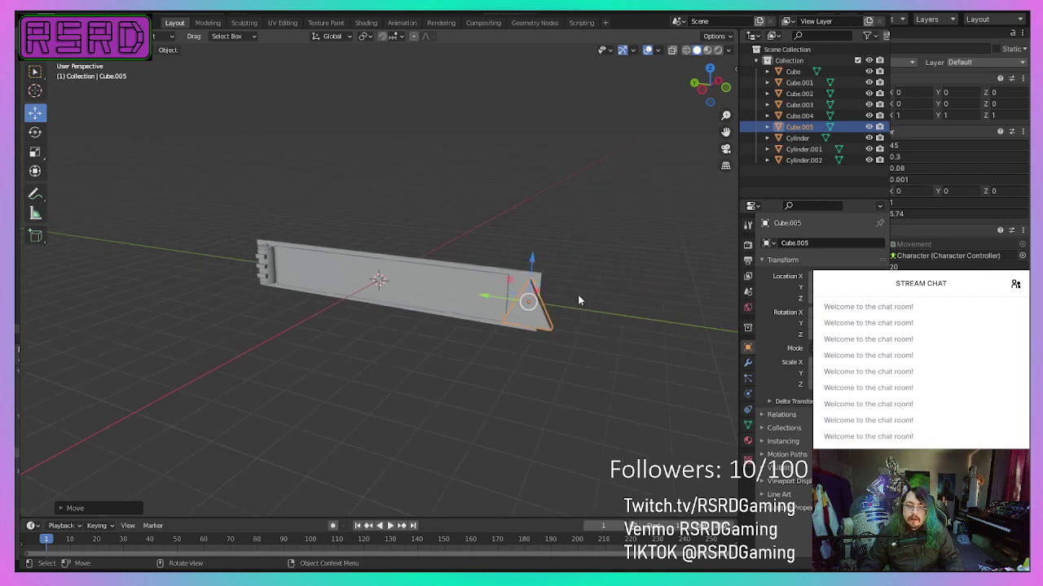
{"action": "middle_click_drag", "start_coordinate": [501, 302], "coordinate": [610, 267]}
Step: Add a Subdivision Surface modifier to the triangular wedge in the Modeling workspace and set its viewport levels to 3
{"action": "left_click", "coordinate": [207, 23]}
{"action": "scroll", "coordinate": [611, 267], "scroll_direction": "up", "scroll_amount": 4}
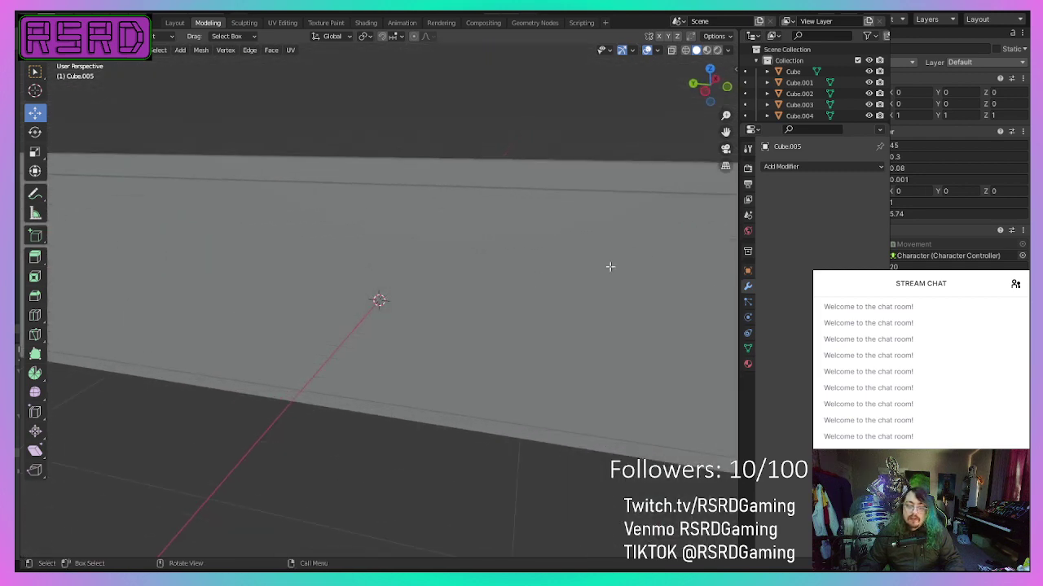
{"action": "scroll", "coordinate": [615, 268], "scroll_direction": "down", "scroll_amount": 7}
{"action": "left_click", "coordinate": [827, 167]}
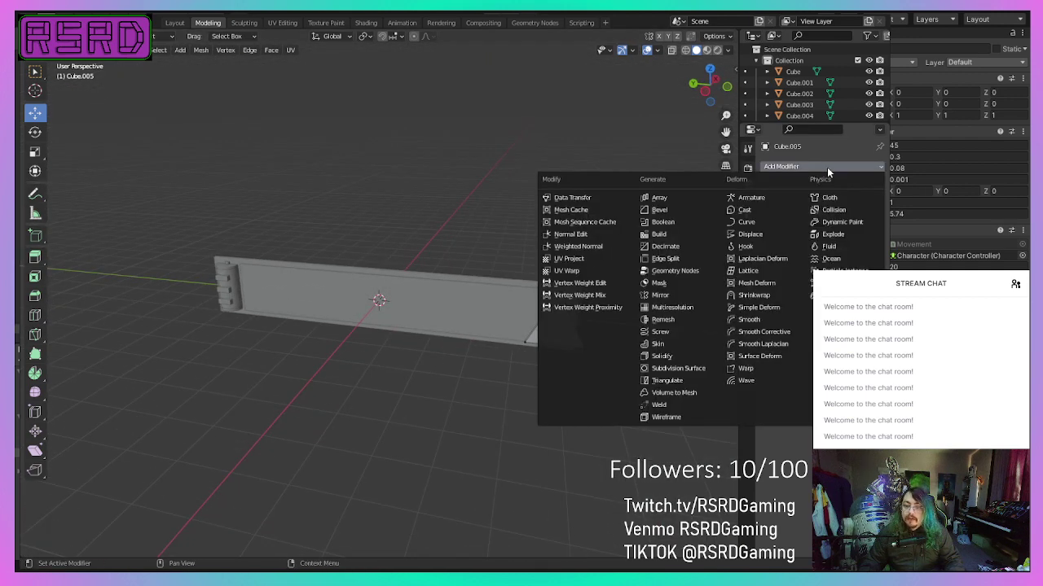
{"action": "left_click", "coordinate": [698, 370]}
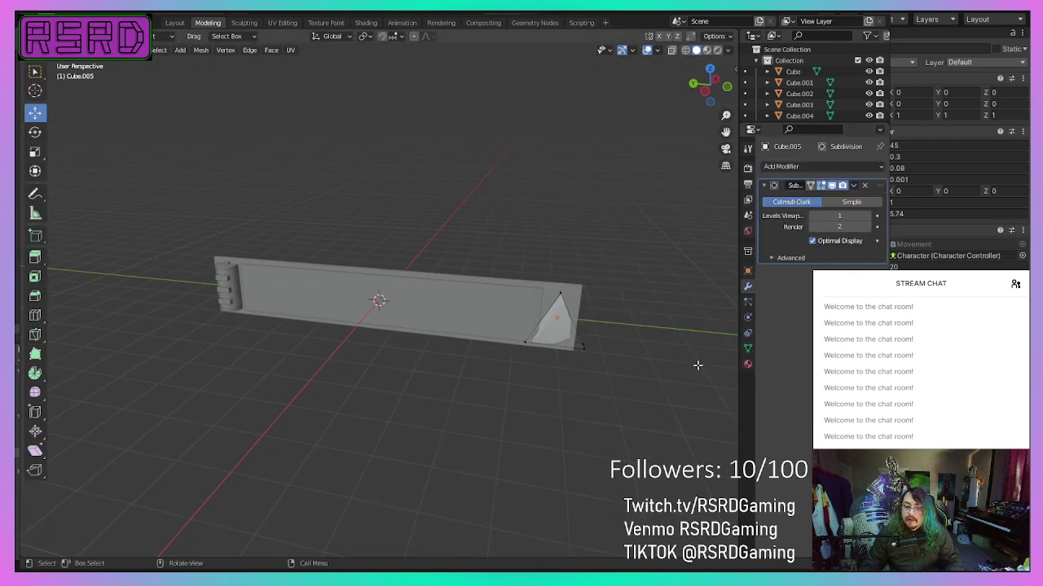
{"action": "middle_click_drag", "start_coordinate": [559, 408], "coordinate": [505, 369]}
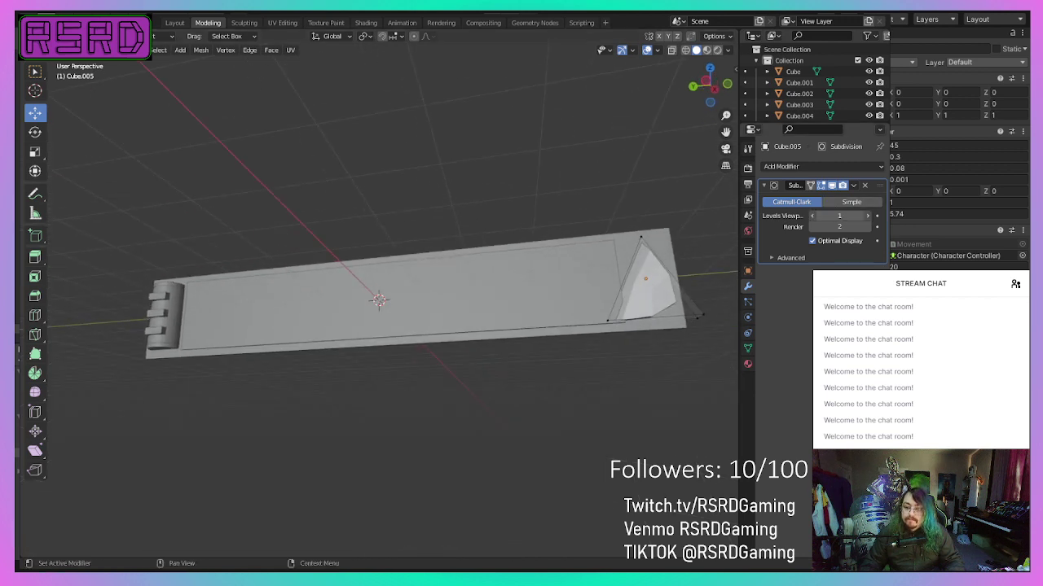
{"action": "middle_click_drag", "start_coordinate": [714, 279], "coordinate": [557, 321]}
Step: Select the triangle's bottom corner nearest the inset panel and move it upward to reshape the rounded piece
{"action": "left_click", "coordinate": [566, 327], "text": "ctrl"}
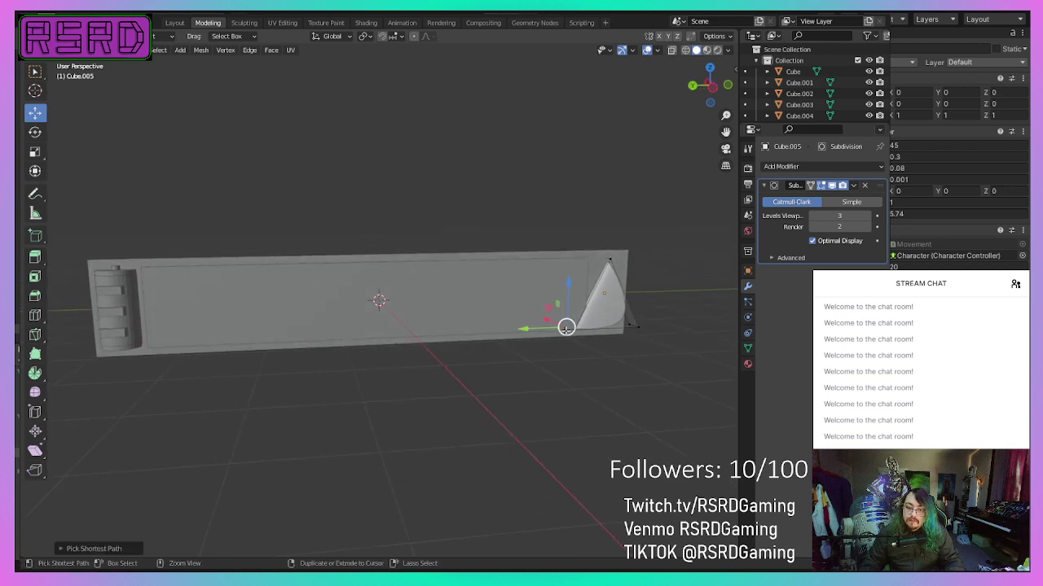
{"action": "left_click_drag", "start_coordinate": [570, 330], "coordinate": [552, 319]}
{"action": "middle_click_drag", "start_coordinate": [551, 319], "coordinate": [628, 319]}
{"action": "scroll", "coordinate": [610, 288], "scroll_direction": "up", "scroll_amount": 2}
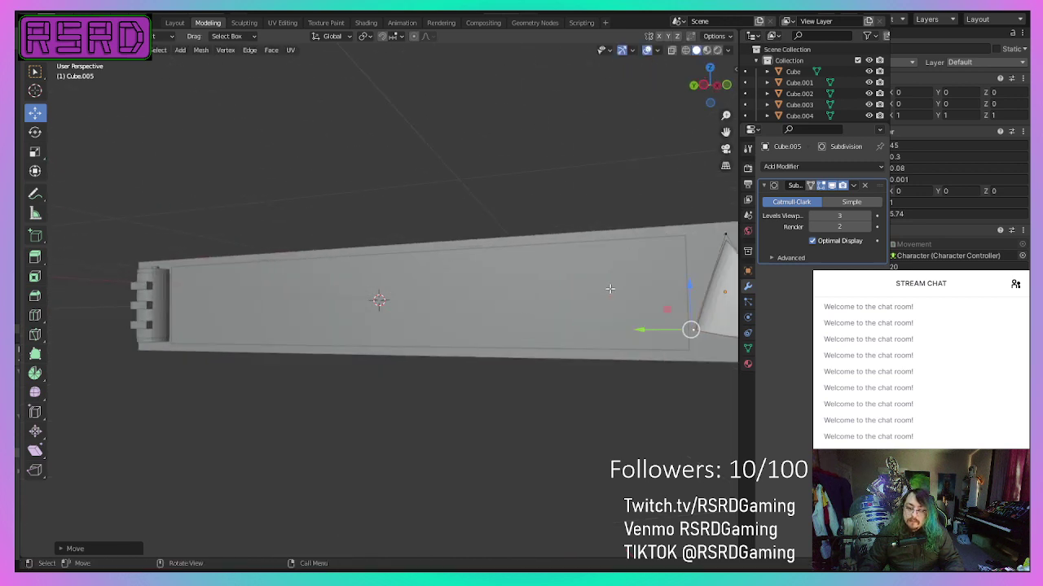
{"action": "scroll", "coordinate": [699, 288], "scroll_direction": "down", "scroll_amount": 2}
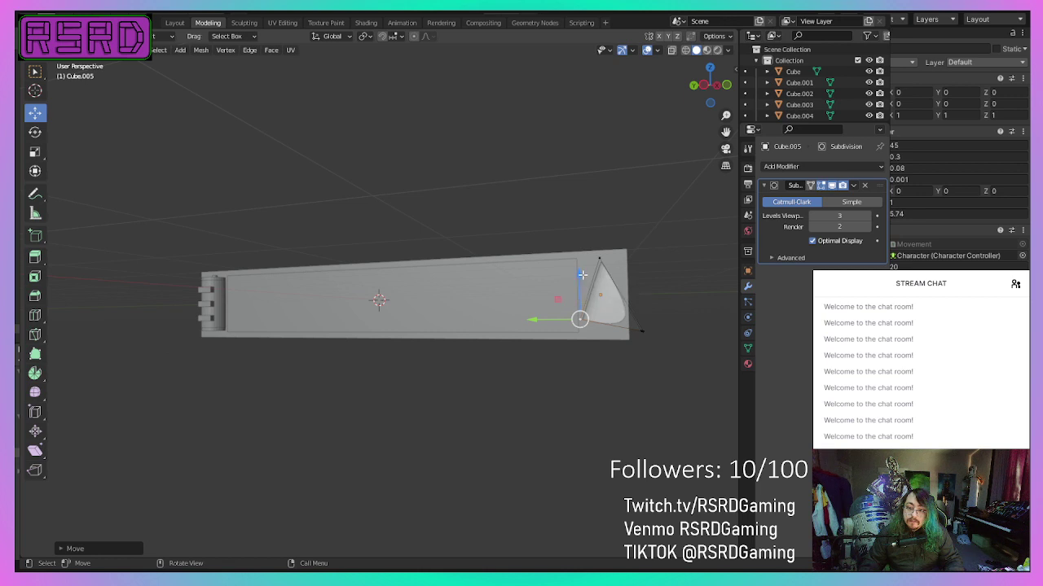
{"action": "left_click_drag", "start_coordinate": [582, 275], "coordinate": [583, 261]}
Step: Select the vertices on the triangle's rear side and move them slightly along X toward the slab
{"action": "middle_click_drag", "start_coordinate": [665, 323], "coordinate": [394, 372]}
{"action": "left_click", "coordinate": [366, 353], "text": "ctrl"}
{"action": "left_click", "coordinate": [347, 420], "text": "ctrl"}
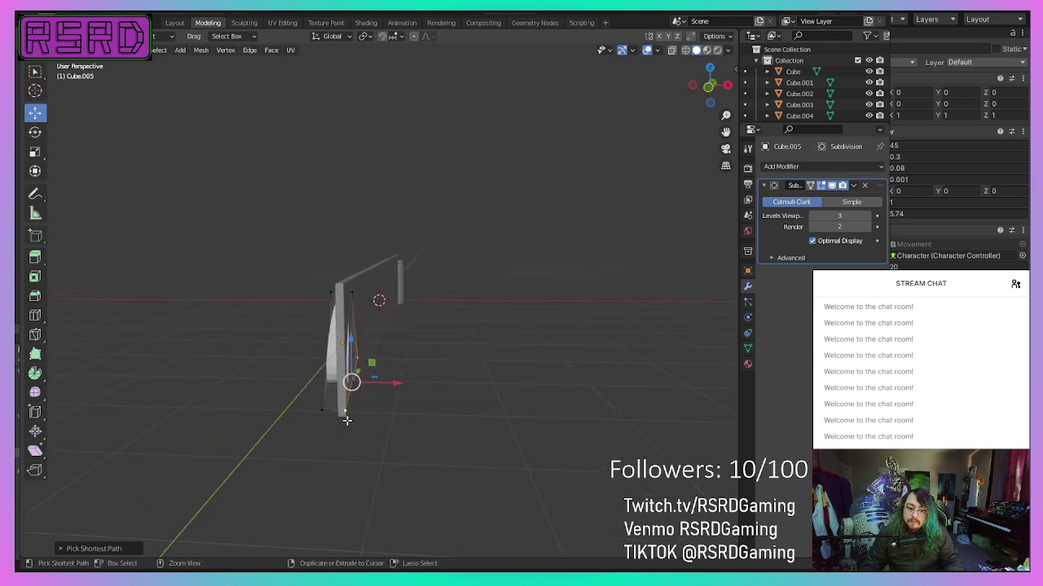
{"action": "left_click", "coordinate": [352, 295], "text": "ctrl"}
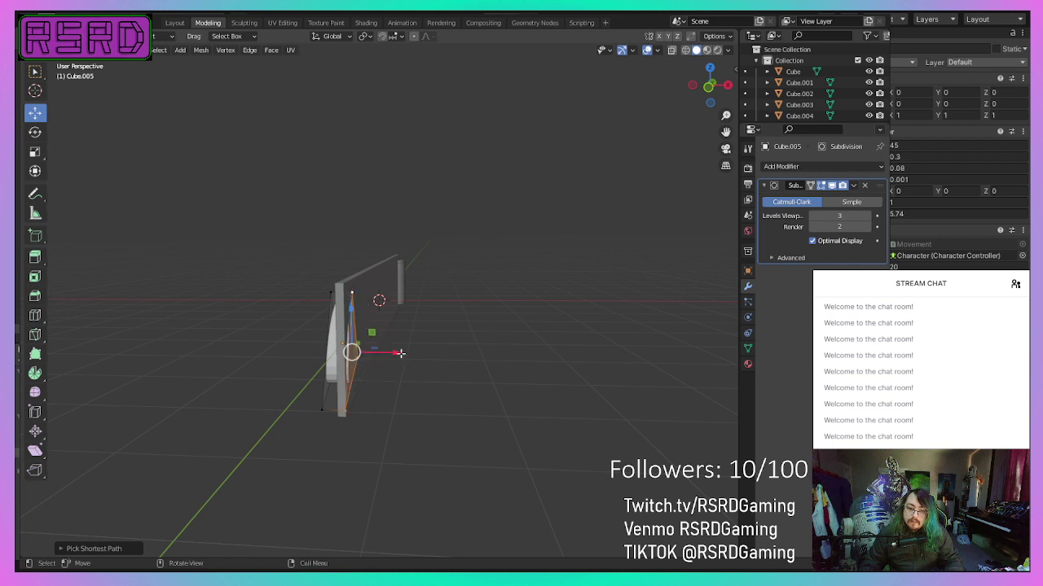
{"action": "left_click_drag", "start_coordinate": [400, 353], "coordinate": [396, 353]}
{"action": "middle_click_drag", "start_coordinate": [395, 354], "coordinate": [491, 413]}
{"action": "scroll", "coordinate": [445, 372], "scroll_direction": "up", "scroll_amount": 1}
{"action": "left_click", "coordinate": [179, 23]}
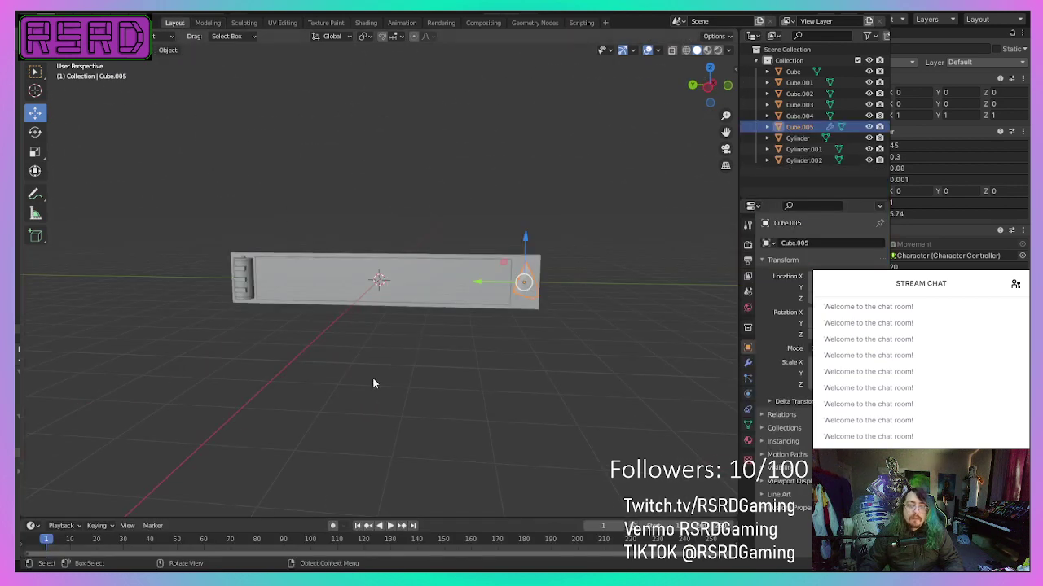
{"action": "left_click", "coordinate": [400, 407]}
{"action": "middle_click_drag", "start_coordinate": [400, 406], "coordinate": [560, 285]}
{"action": "left_click", "coordinate": [554, 280]}
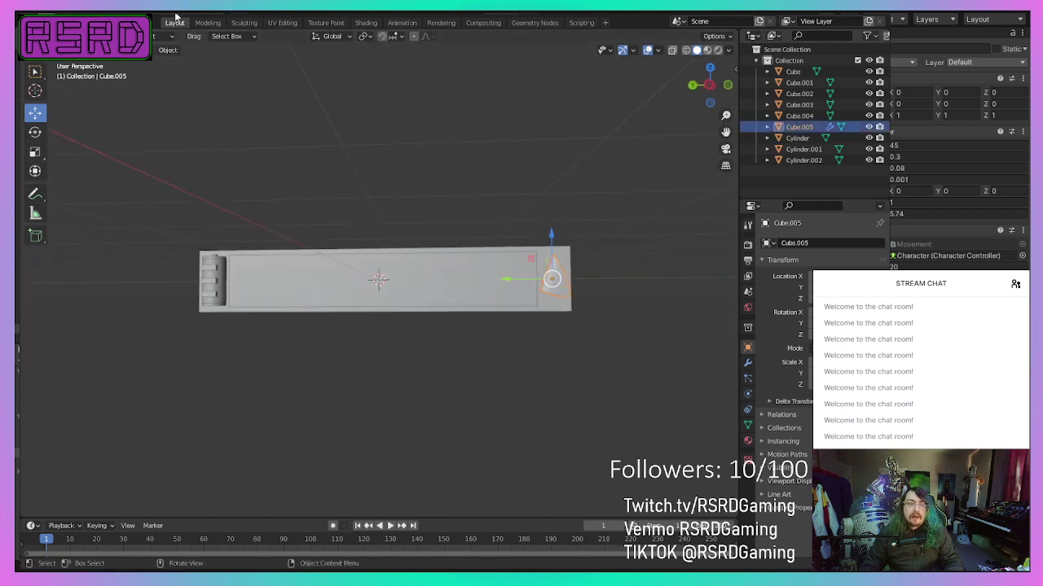
Step: Return to the Modeling workspace, select all vertices of the triangular piece and subdivide its mesh
{"action": "left_click", "coordinate": [207, 23]}
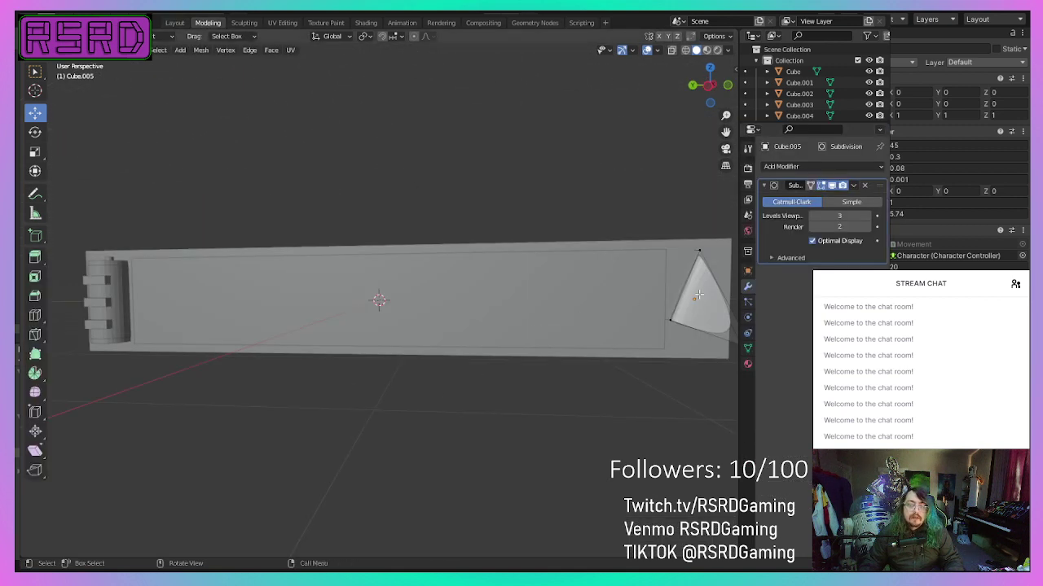
{"action": "scroll", "coordinate": [523, 349], "scroll_direction": "down", "scroll_amount": 3}
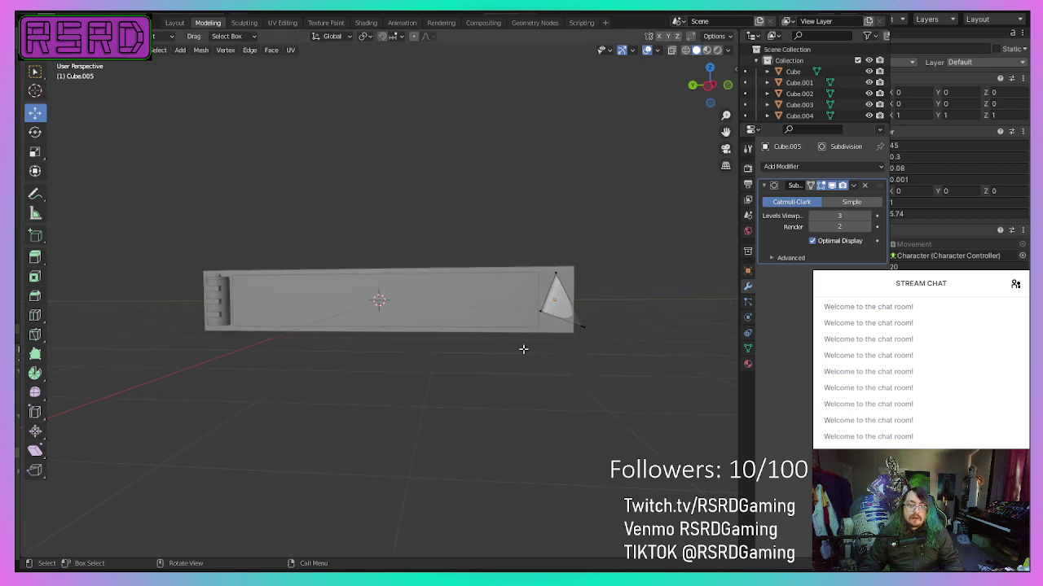
{"action": "left_click", "coordinate": [158, 55]}
{"action": "left_click", "coordinate": [169, 64]}
{"action": "right_click", "coordinate": [493, 390]}
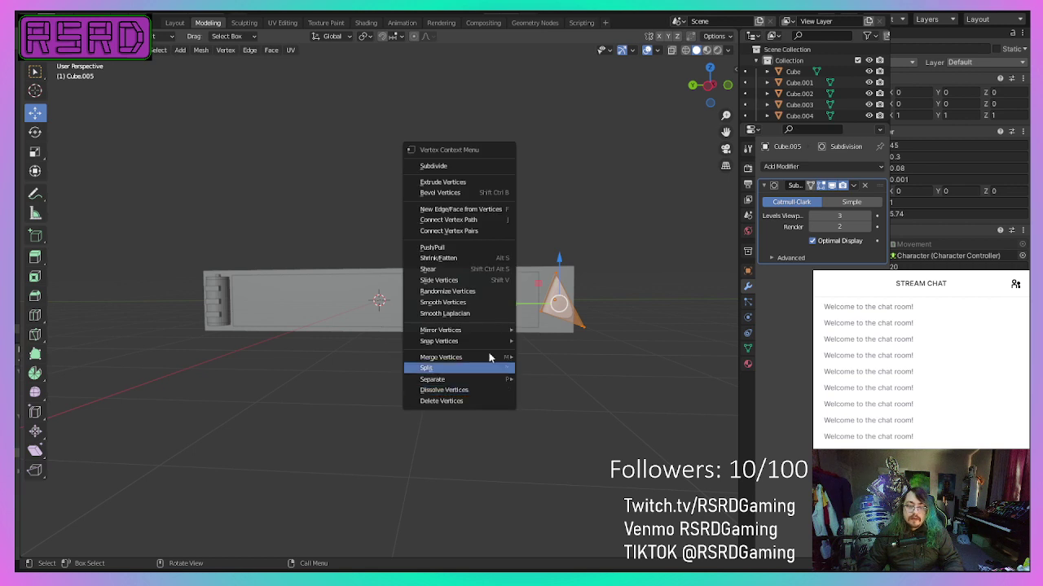
{"action": "left_click", "coordinate": [447, 166]}
{"action": "scroll", "coordinate": [514, 424], "scroll_direction": "up", "scroll_amount": 5}
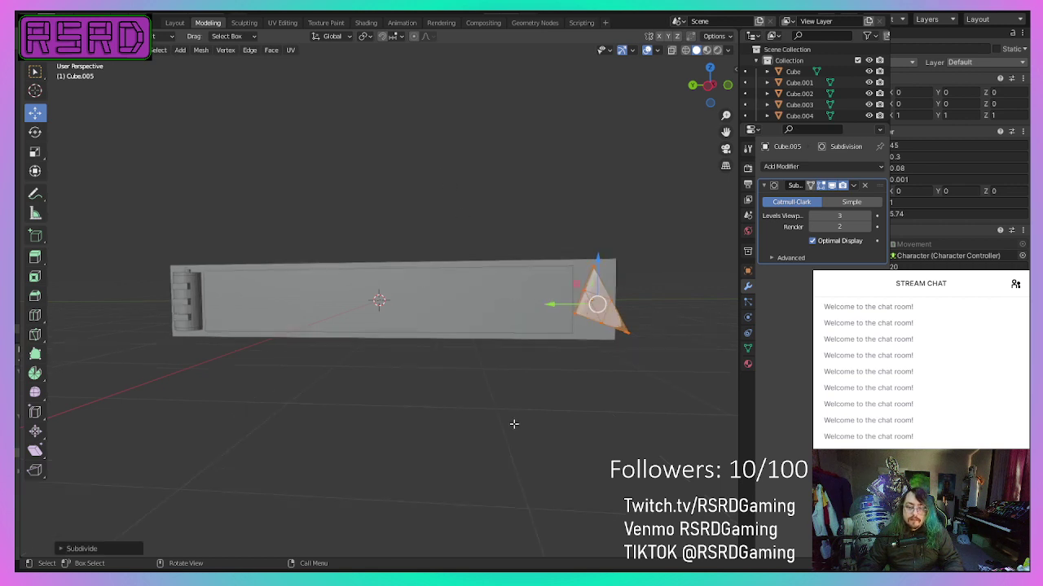
Step: Select the middle vertex on the bottom edge of the triangular piece and move it downward along Z
{"action": "middle_click_drag", "start_coordinate": [593, 450], "coordinate": [660, 417]}
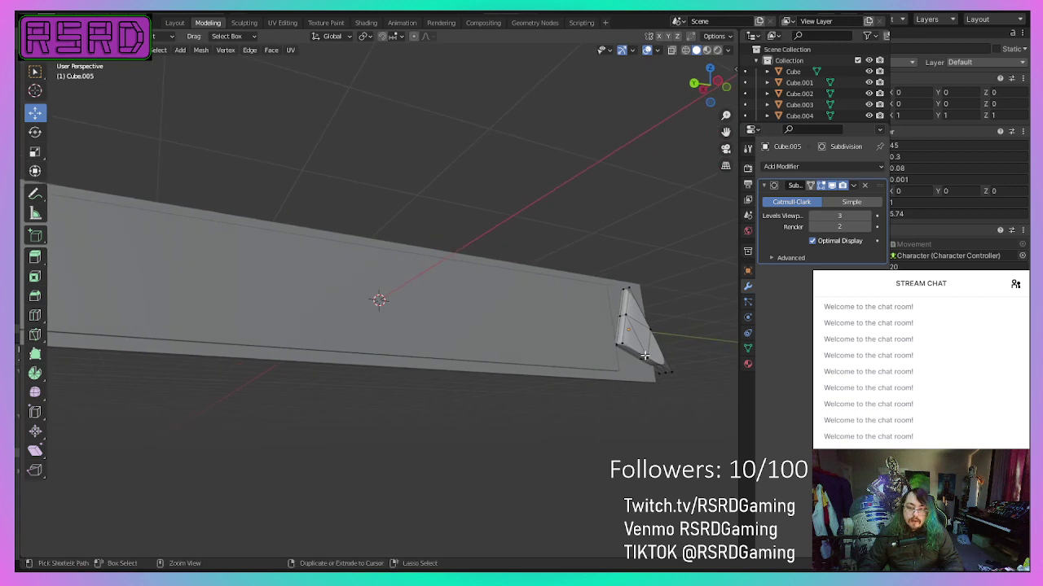
{"action": "left_click", "coordinate": [643, 357], "text": "ctrl"}
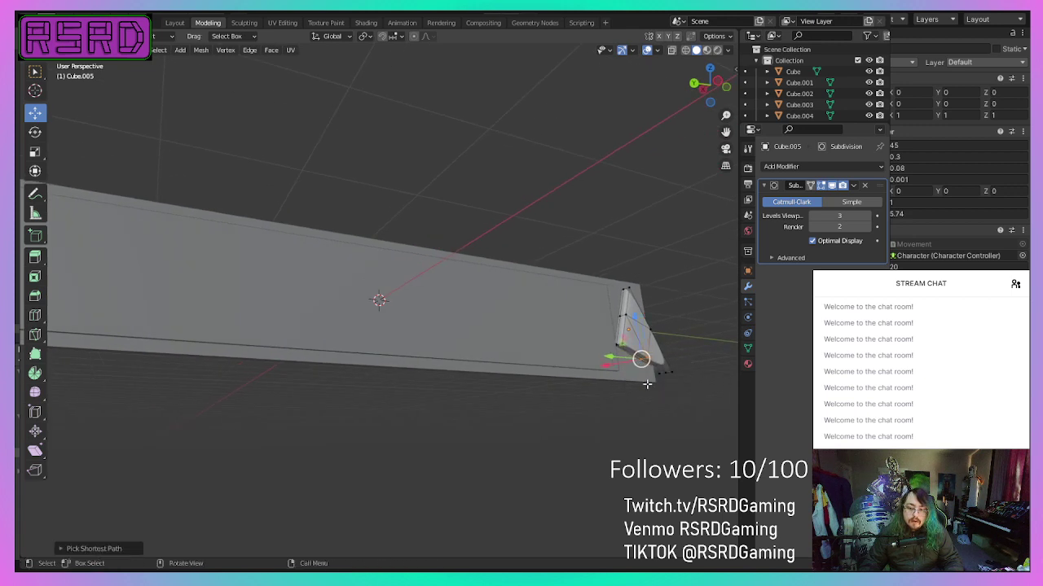
{"action": "mouse_move", "coordinate": [643, 359]}
{"action": "middle_mouse_down"}
{"action": "mouse_move", "coordinate": [612, 426]}
{"action": "mouse_move", "coordinate": [652, 368]}
{"action": "middle_mouse_up"}
{"action": "left_click_drag", "start_coordinate": [707, 264], "coordinate": [701, 290]}
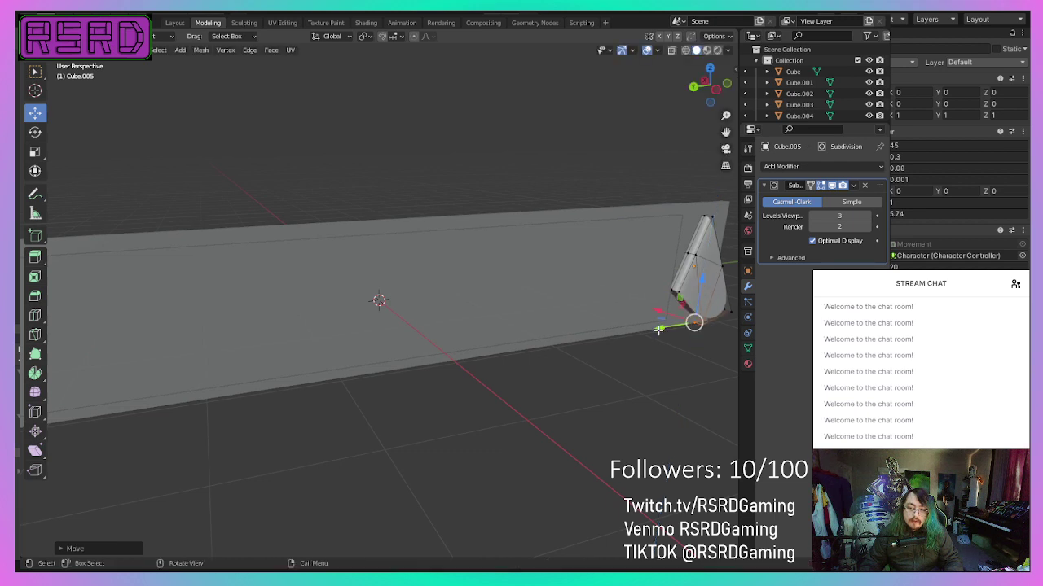
Step: Move the rounded piece's bottom vertex along Y toward the inset panel, and its corner vertex nearest the panel along Y away from it
{"action": "left_click_drag", "start_coordinate": [659, 329], "coordinate": [650, 331]}
{"action": "left_click", "coordinate": [682, 419]}
{"action": "middle_click_drag", "start_coordinate": [682, 420], "coordinate": [635, 407]}
{"action": "scroll", "coordinate": [488, 306], "scroll_direction": "down", "scroll_amount": 3}
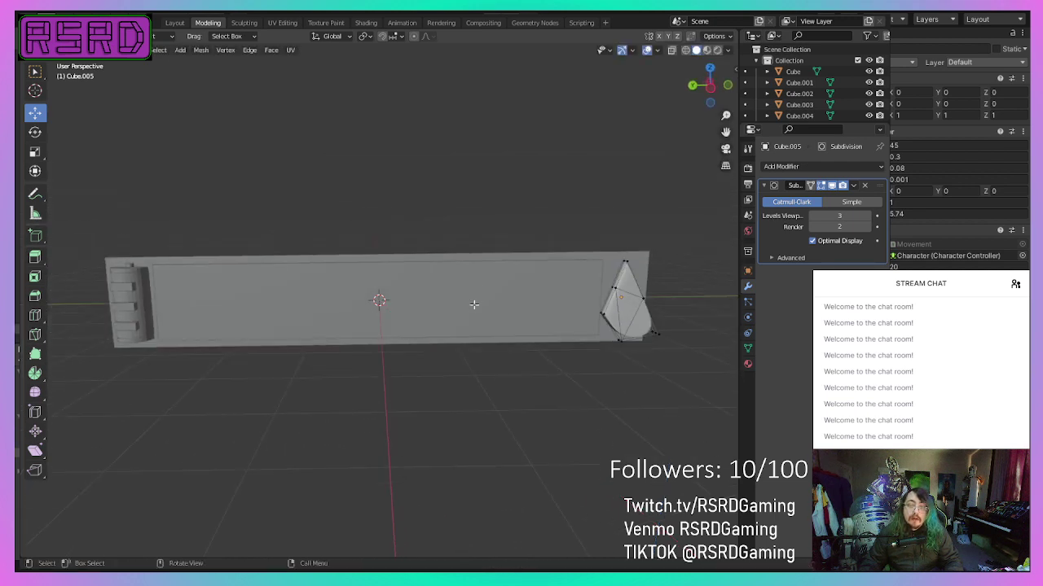
{"action": "left_click", "coordinate": [602, 314], "text": "ctrl"}
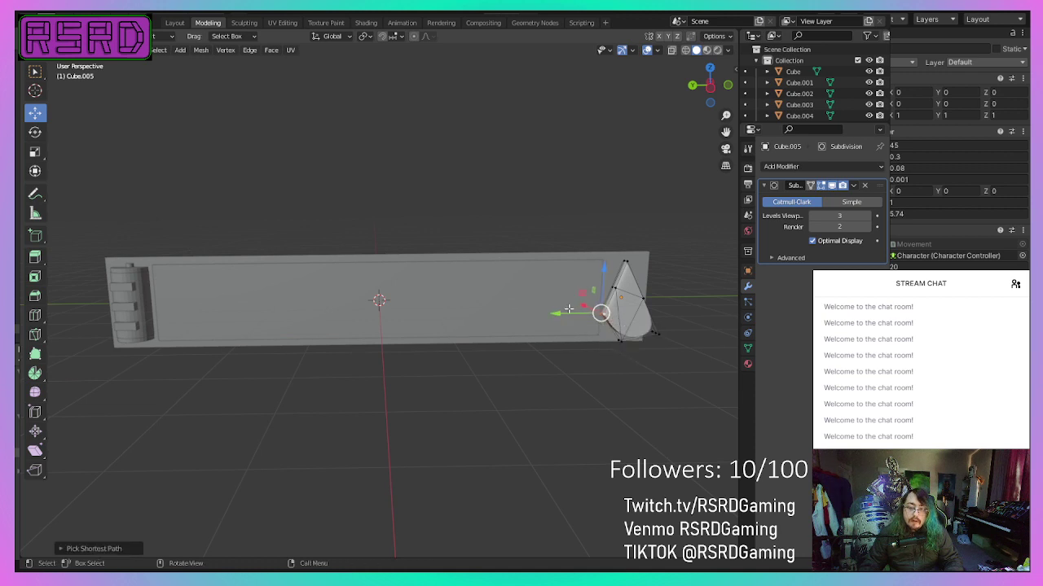
{"action": "left_click_drag", "start_coordinate": [567, 310], "coordinate": [572, 319]}
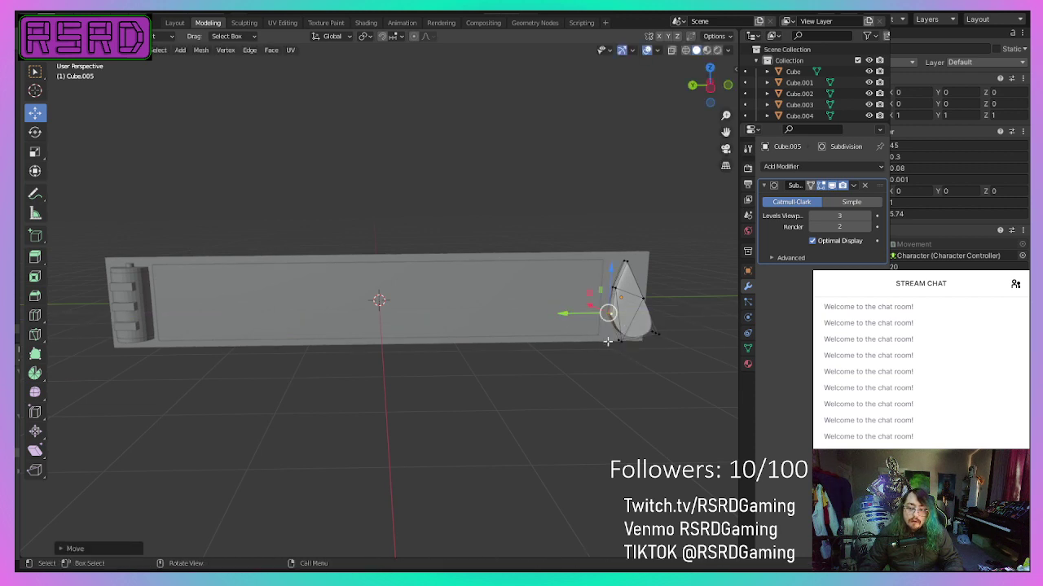
{"action": "middle_click_drag", "start_coordinate": [638, 402], "coordinate": [593, 381]}
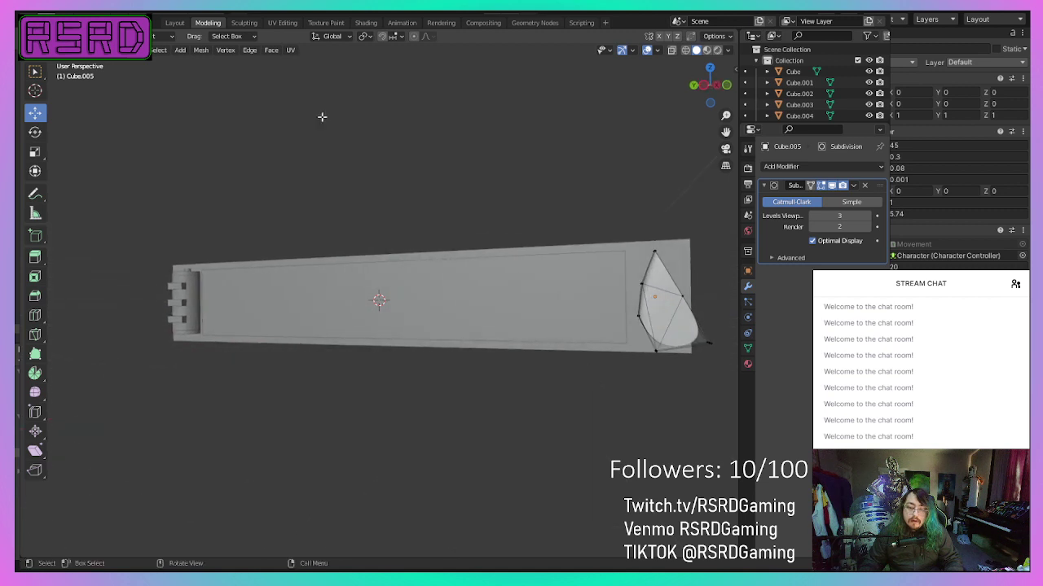
Step: Return to the Layout workspace, move the rounded piece slightly along Y toward the inset panel, and scale it down to fit the slab's end
{"action": "left_click", "coordinate": [174, 22]}
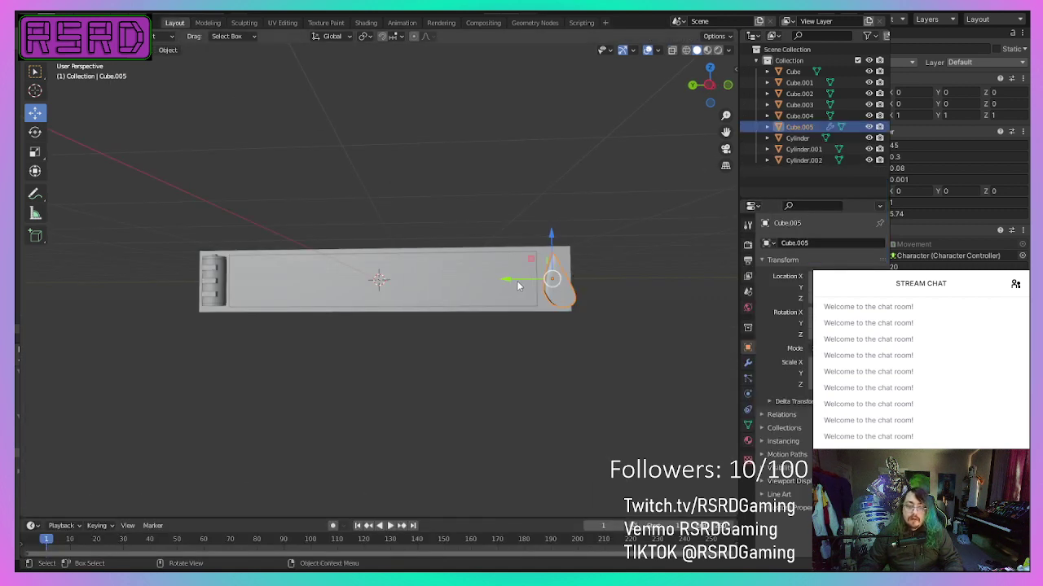
{"action": "left_click_drag", "start_coordinate": [518, 286], "coordinate": [512, 286]}
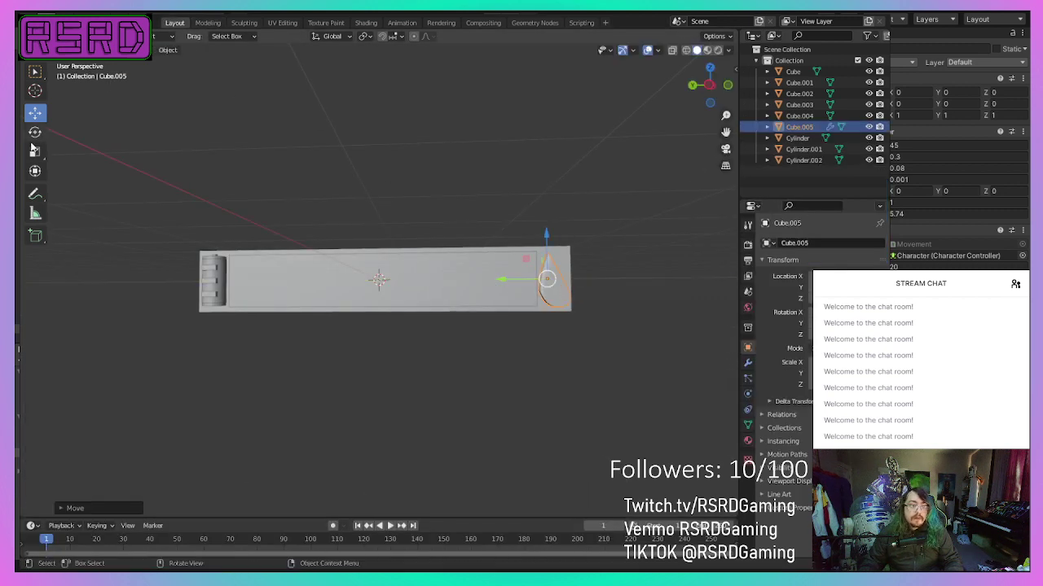
{"action": "left_click", "coordinate": [34, 151]}
{"action": "left_click_drag", "start_coordinate": [581, 241], "coordinate": [578, 247]}
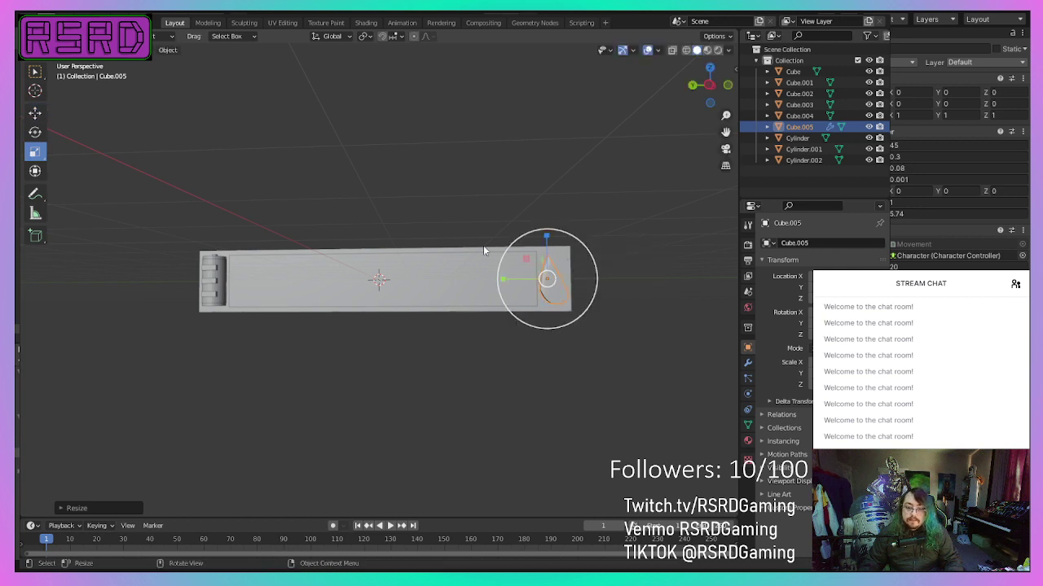
Step: Rotate the rounded piece slightly about the X axis to straighten it on the slab's end
{"action": "left_click", "coordinate": [35, 133]}
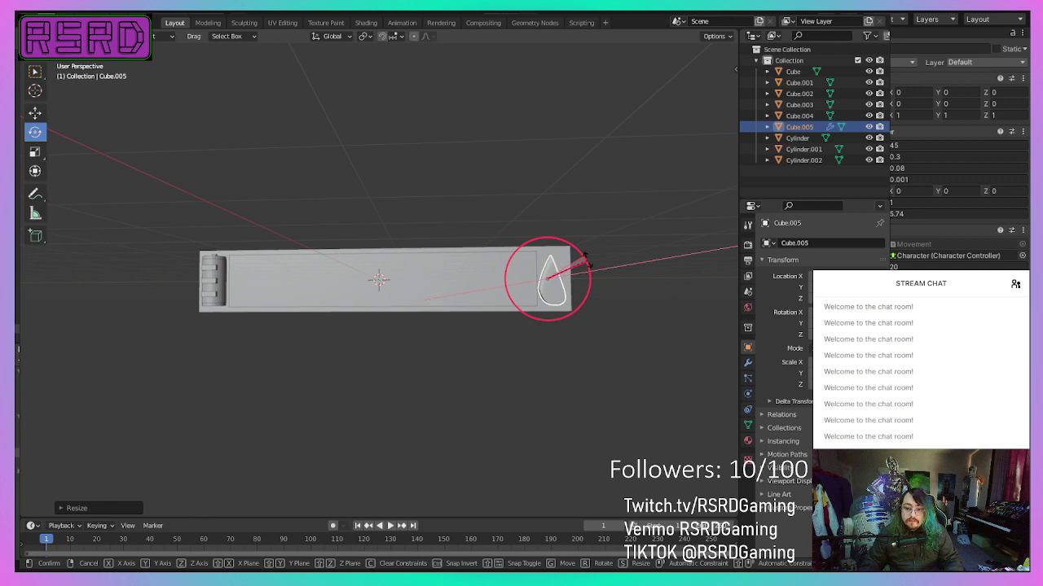
{"action": "left_click", "coordinate": [585, 261]}
{"action": "middle_click_drag", "start_coordinate": [354, 322], "coordinate": [314, 341]}
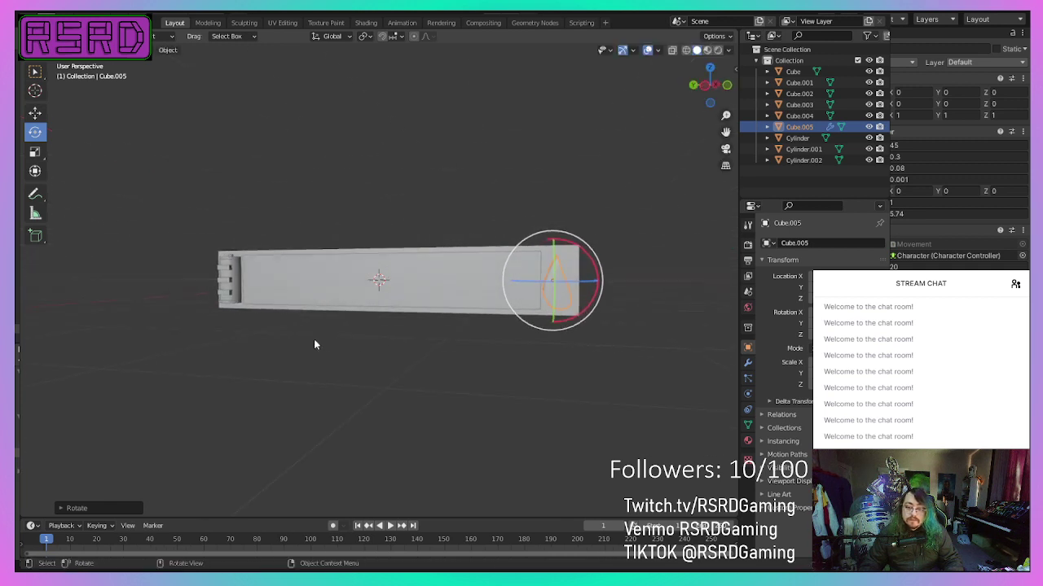
Step: Move the teardrop along Y and Z until it is centred in the plate's blank end section
{"action": "middle_click_drag", "start_coordinate": [250, 250], "coordinate": [97, 139]}
{"action": "left_click", "coordinate": [35, 112]}
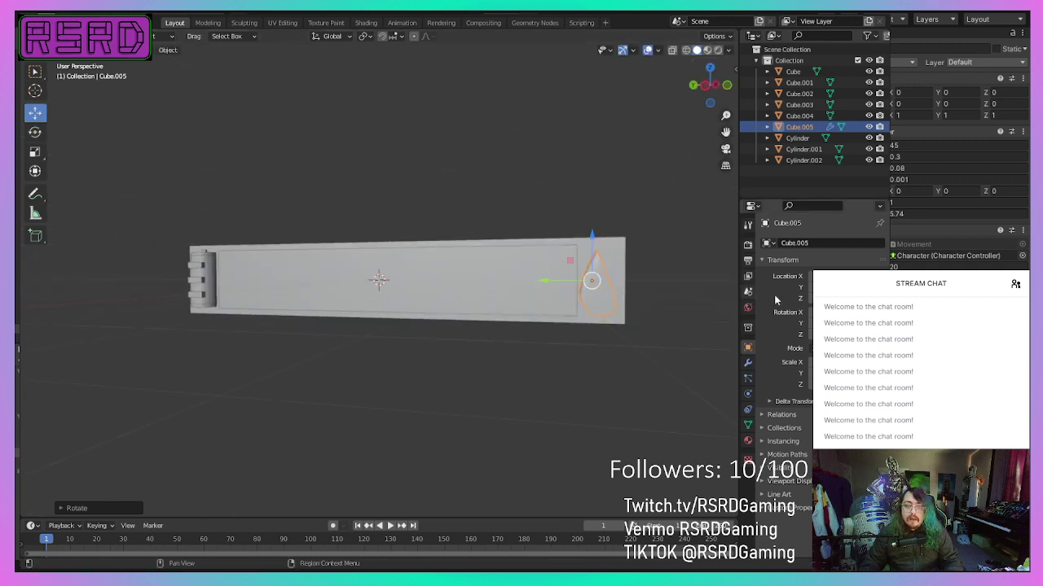
{"action": "left_click_drag", "start_coordinate": [544, 282], "coordinate": [553, 285]}
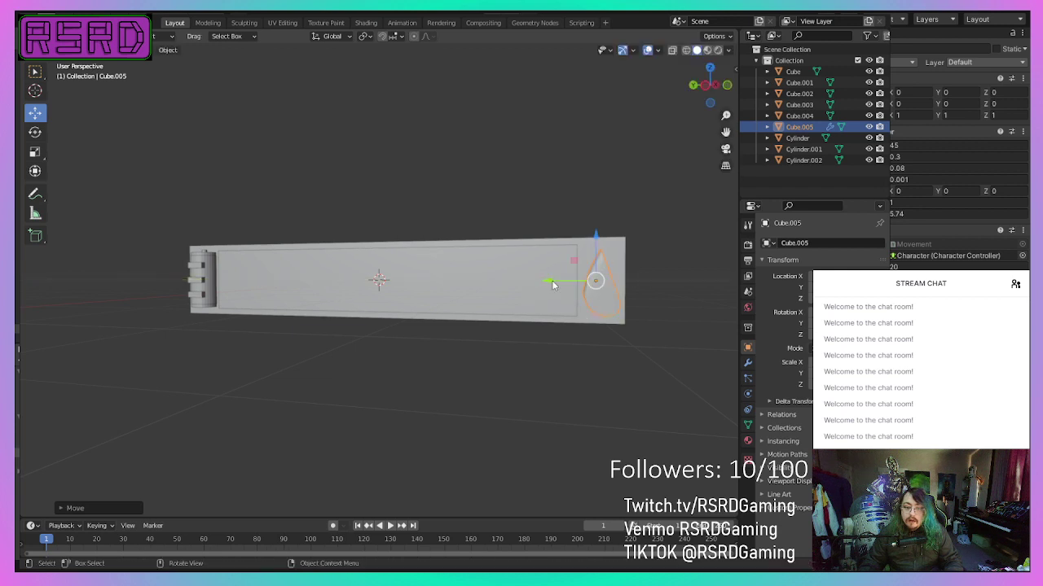
{"action": "left_click_drag", "start_coordinate": [596, 237], "coordinate": [595, 229]}
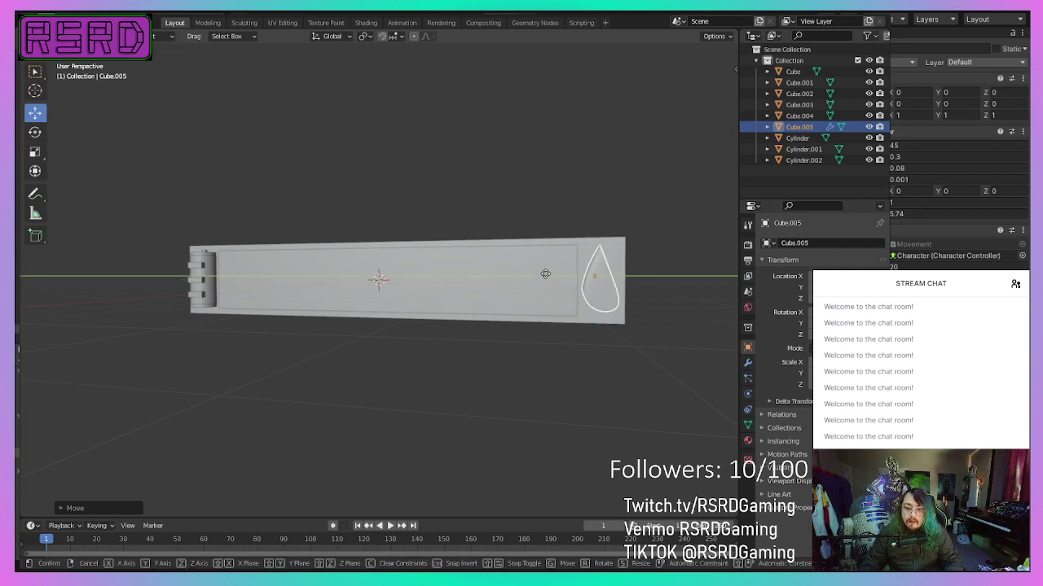
{"action": "left_click_drag", "start_coordinate": [544, 274], "coordinate": [550, 302]}
{"action": "left_click", "coordinate": [563, 427]}
{"action": "middle_click_drag", "start_coordinate": [563, 427], "coordinate": [569, 403]}
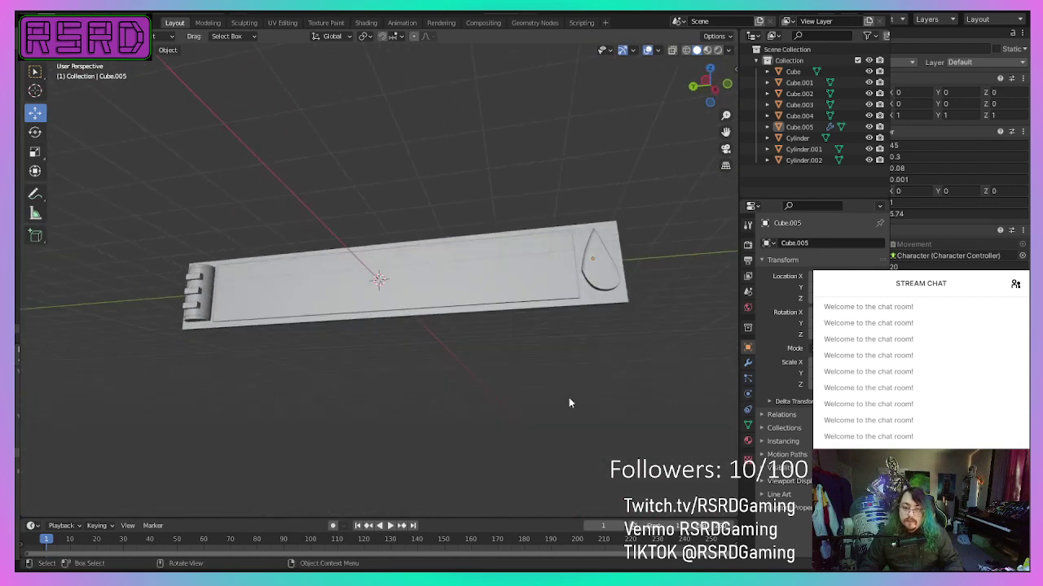
Step: Shift the teardrop slightly along X so it sits against the plate's face, and check the fit from several angles
{"action": "left_click", "coordinate": [613, 259]}
{"action": "middle_click_drag", "start_coordinate": [614, 259], "coordinate": [454, 344]}
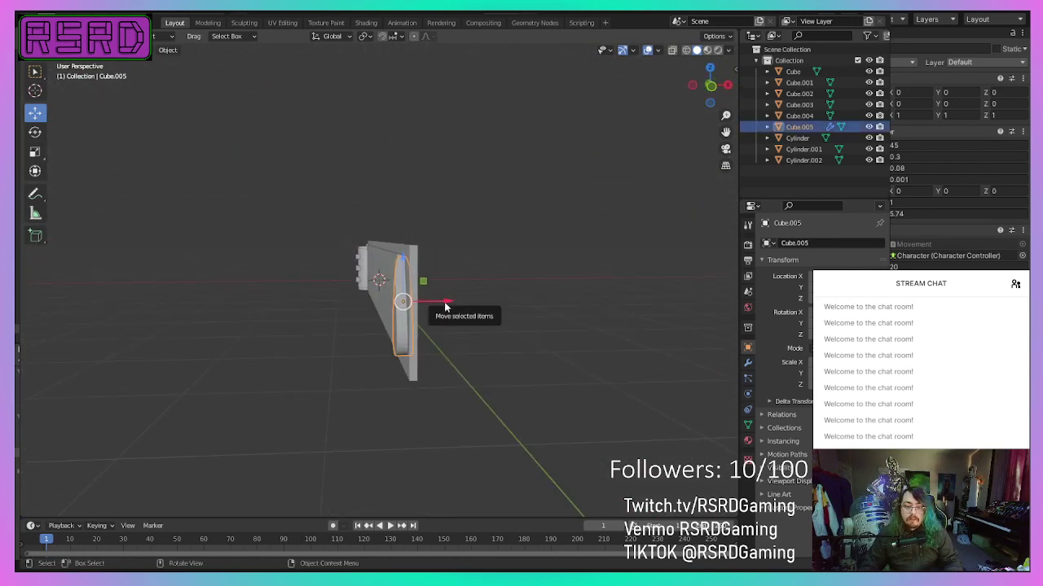
{"action": "left_click_drag", "start_coordinate": [449, 301], "coordinate": [450, 303]}
{"action": "left_click", "coordinate": [536, 404]}
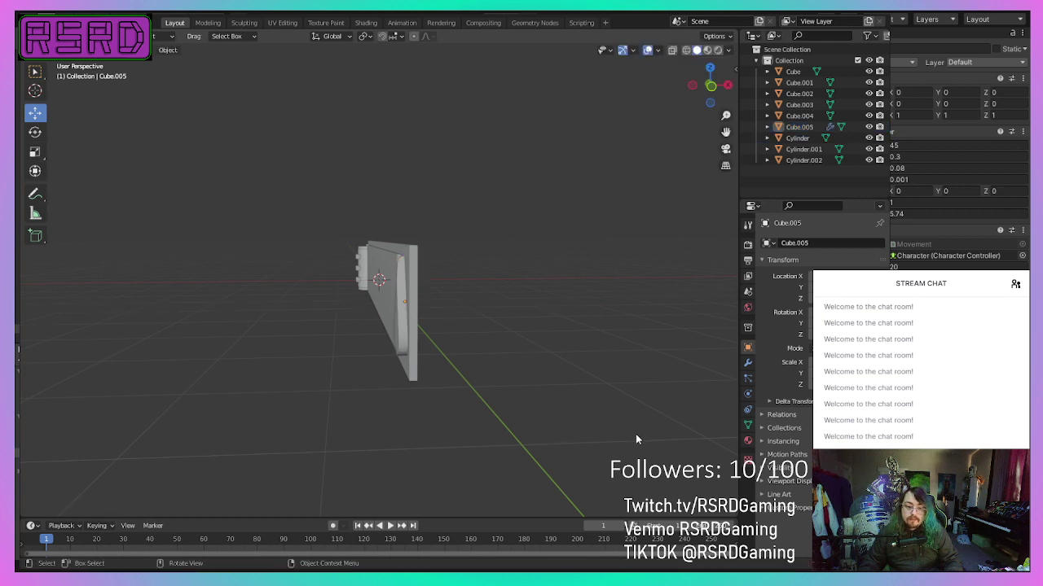
{"action": "middle_click_drag", "start_coordinate": [637, 440], "coordinate": [713, 432]}
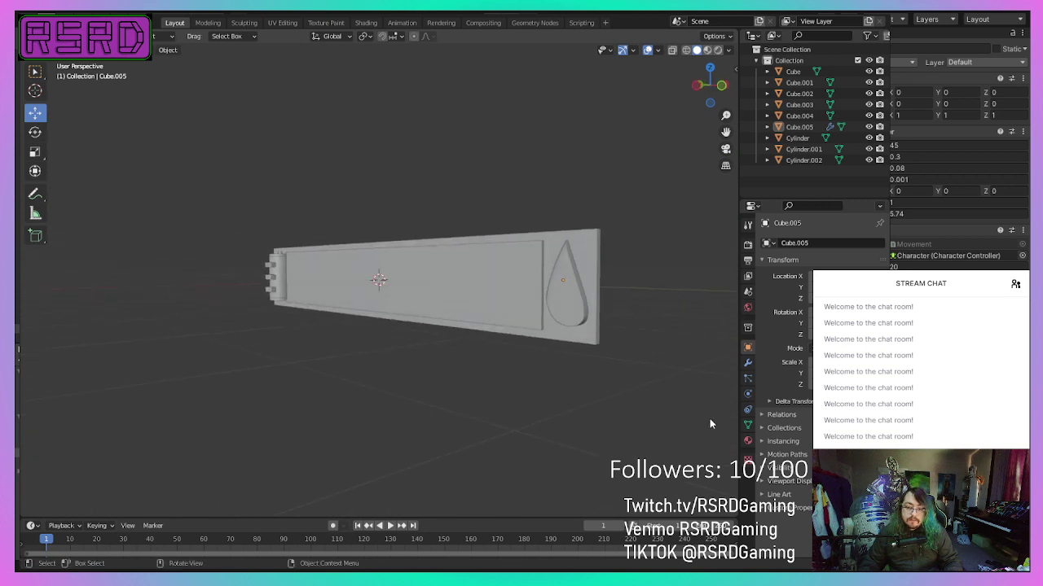
{"action": "left_click", "coordinate": [578, 308]}
{"action": "left_click", "coordinate": [702, 337]}
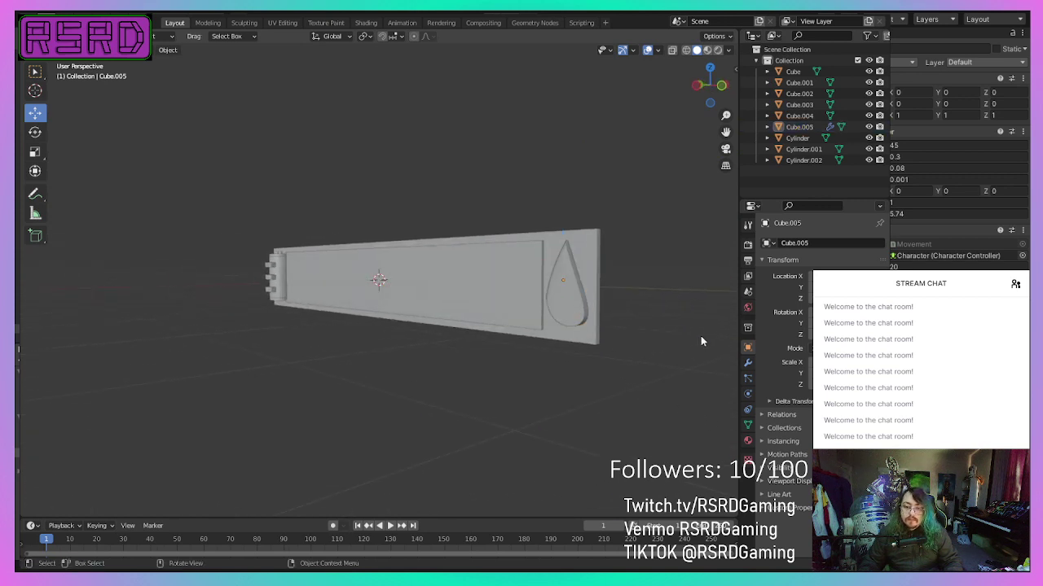
{"action": "middle_click_drag", "start_coordinate": [533, 366], "coordinate": [589, 403]}
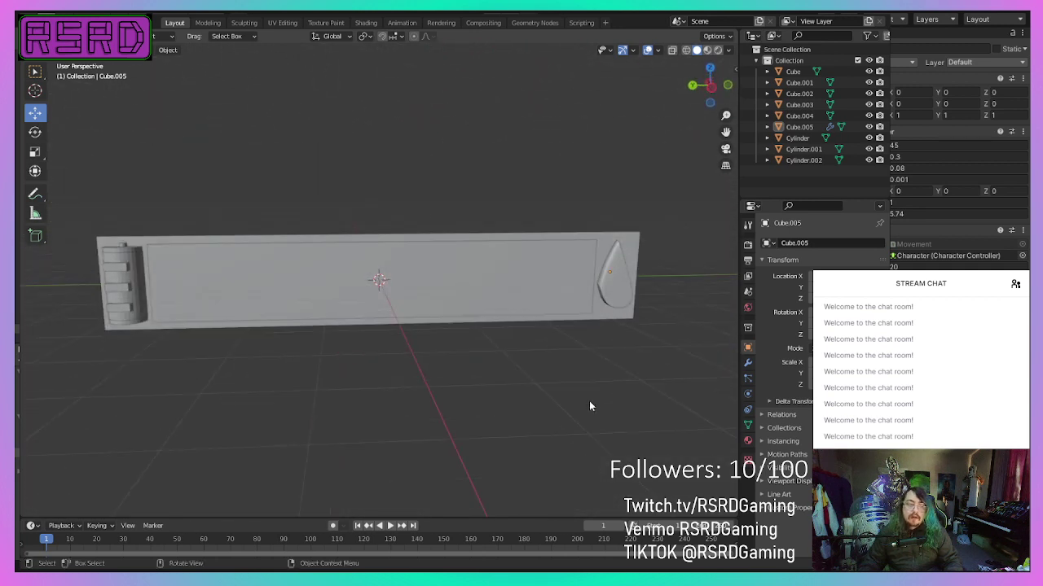
Step: Duplicate the large rectangular panel on the plate, keeping the copy at the original's location
{"action": "left_click", "coordinate": [418, 286]}
{"action": "right_click", "coordinate": [419, 287]}
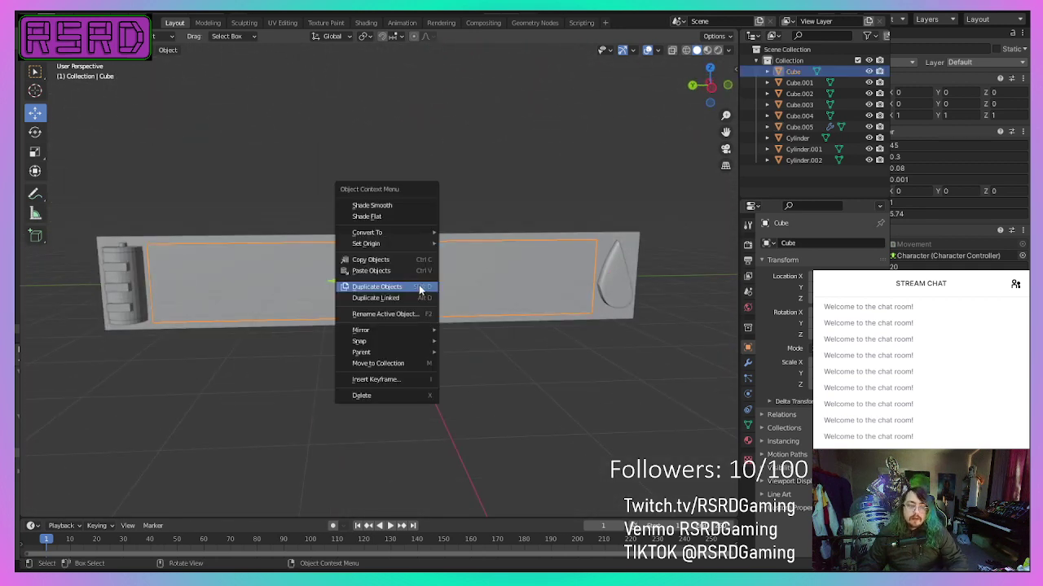
{"action": "left_click", "coordinate": [419, 286]}
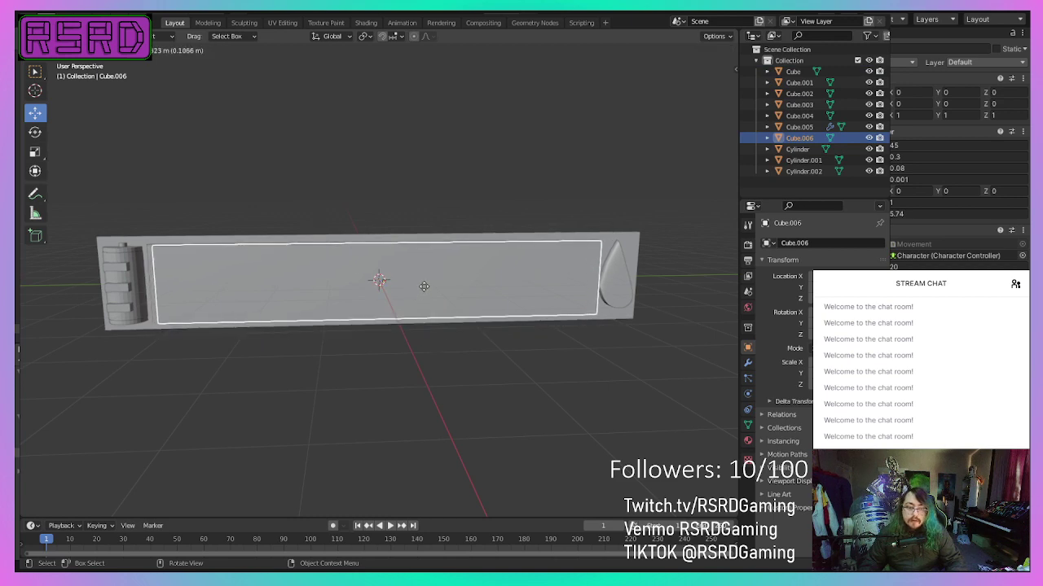
{"action": "right_click", "coordinate": [270, 237]}
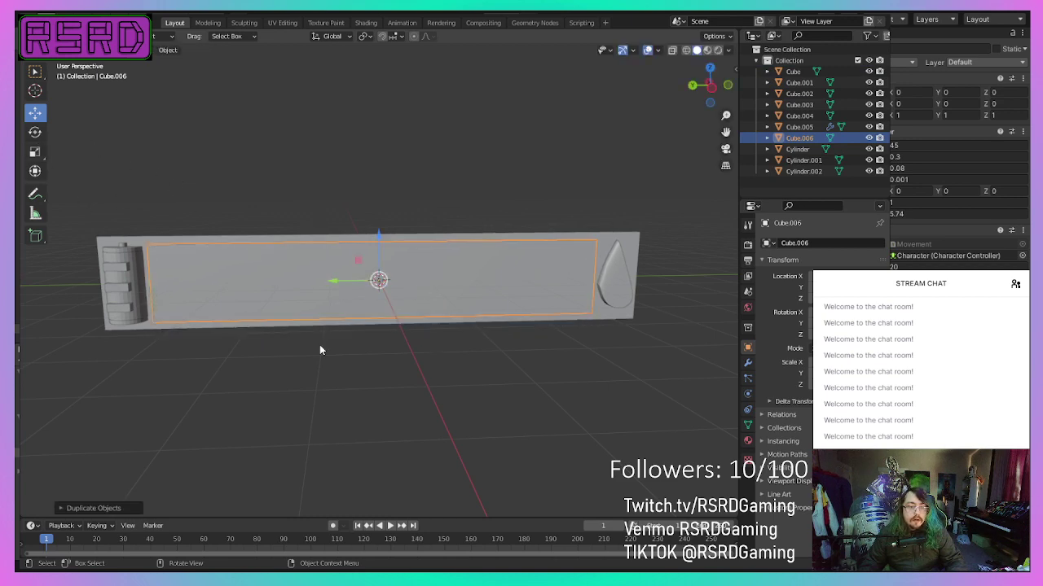
{"action": "mouse_move", "coordinate": [321, 349]}
{"action": "middle_mouse_down"}
{"action": "mouse_move", "coordinate": [396, 424]}
{"action": "mouse_move", "coordinate": [320, 334]}
{"action": "middle_mouse_up"}
{"action": "key", "text": "g"}
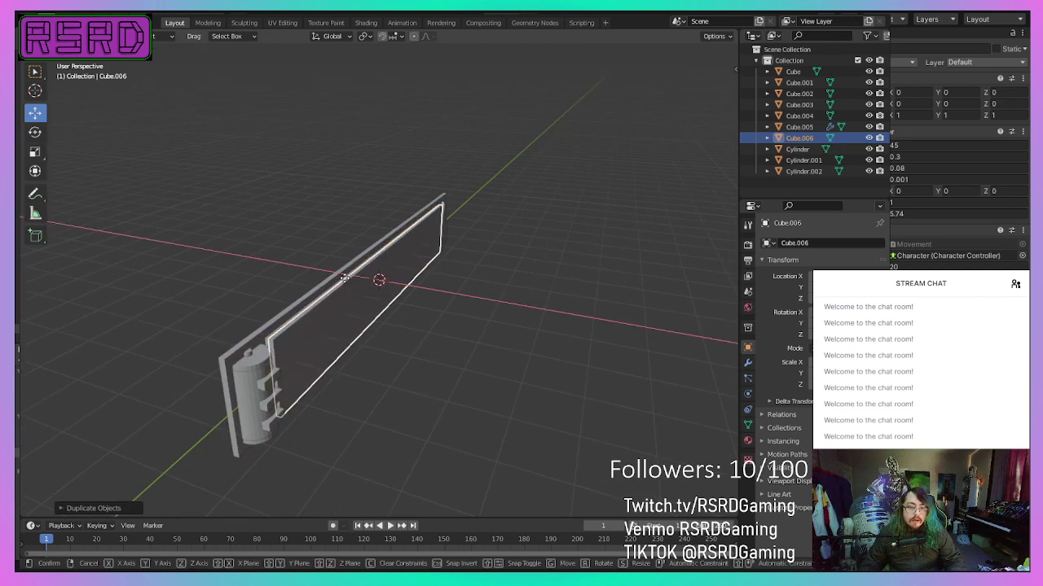
{"action": "left_click", "coordinate": [343, 279]}
Step: Scale the duplicated panel down slightly and move it a little along X relative to the original panel's face
{"action": "left_click", "coordinate": [35, 151]}
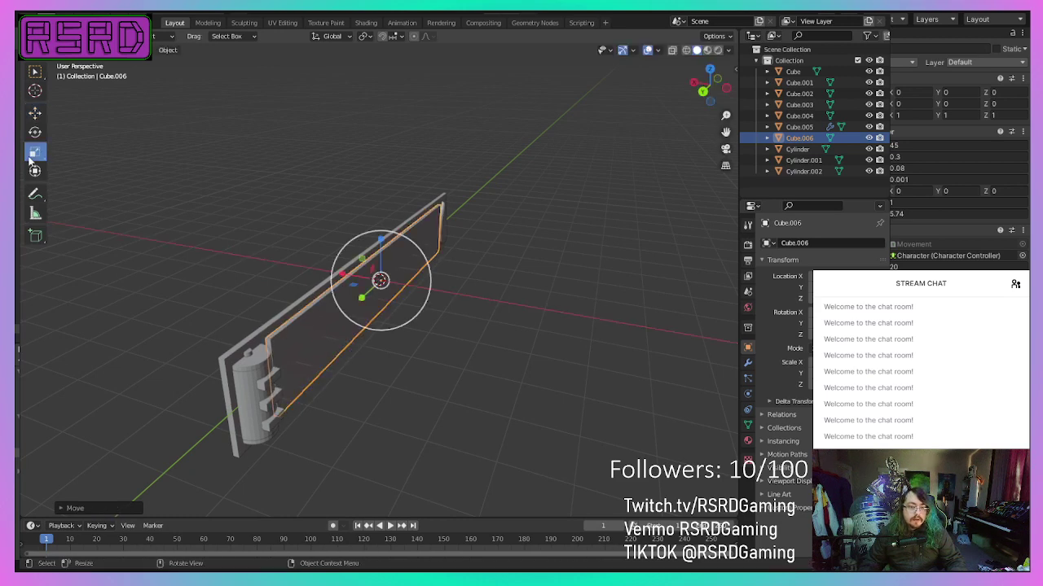
{"action": "middle_click_drag", "start_coordinate": [291, 332], "coordinate": [391, 263]}
{"action": "left_click_drag", "start_coordinate": [427, 255], "coordinate": [426, 255]}
{"action": "middle_click_drag", "start_coordinate": [425, 255], "coordinate": [507, 277]}
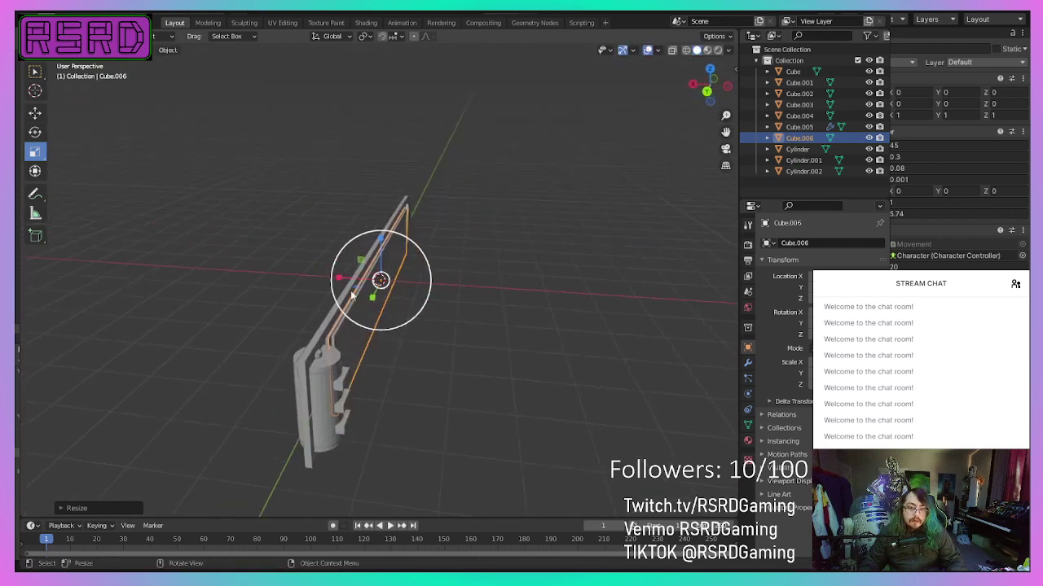
{"action": "left_click", "coordinate": [35, 112]}
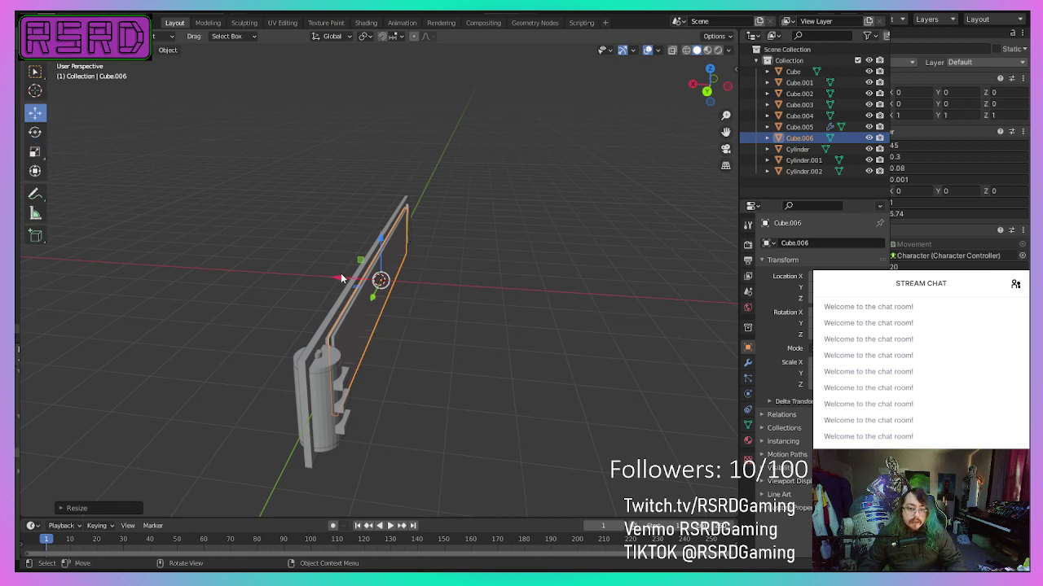
{"action": "left_click_drag", "start_coordinate": [342, 279], "coordinate": [343, 283]}
{"action": "middle_click_drag", "start_coordinate": [343, 283], "coordinate": [286, 399]}
Step: Reduce the duplicated panel's height along Z to leave an even border inside the original panel
{"action": "left_click", "coordinate": [35, 151]}
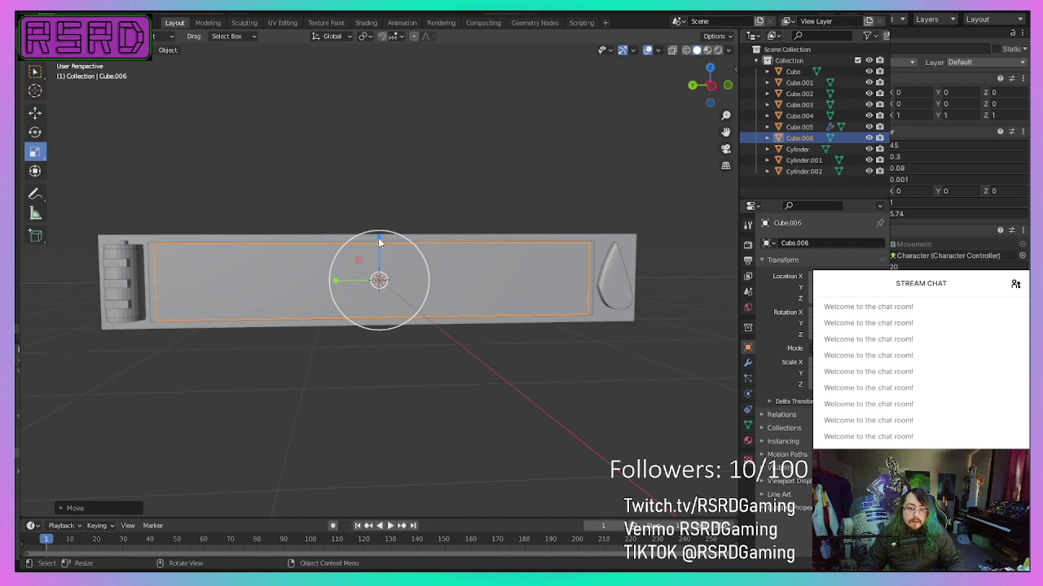
{"action": "left_click_drag", "start_coordinate": [379, 241], "coordinate": [378, 246]}
{"action": "left_click", "coordinate": [572, 451]}
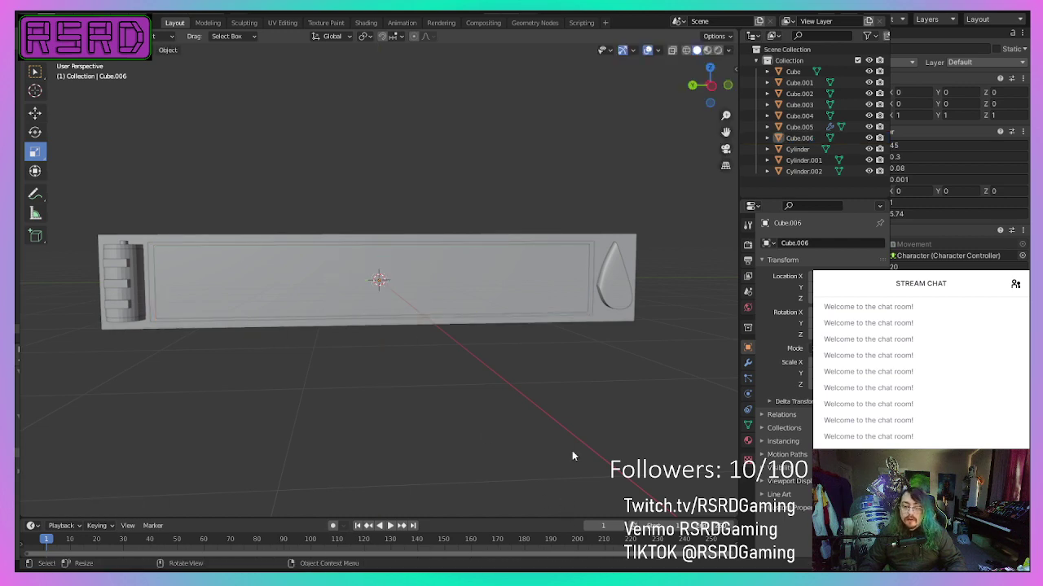
{"action": "middle_click_drag", "start_coordinate": [572, 450], "coordinate": [445, 444]}
{"action": "scroll", "coordinate": [444, 444], "scroll_direction": "up", "scroll_amount": 1}
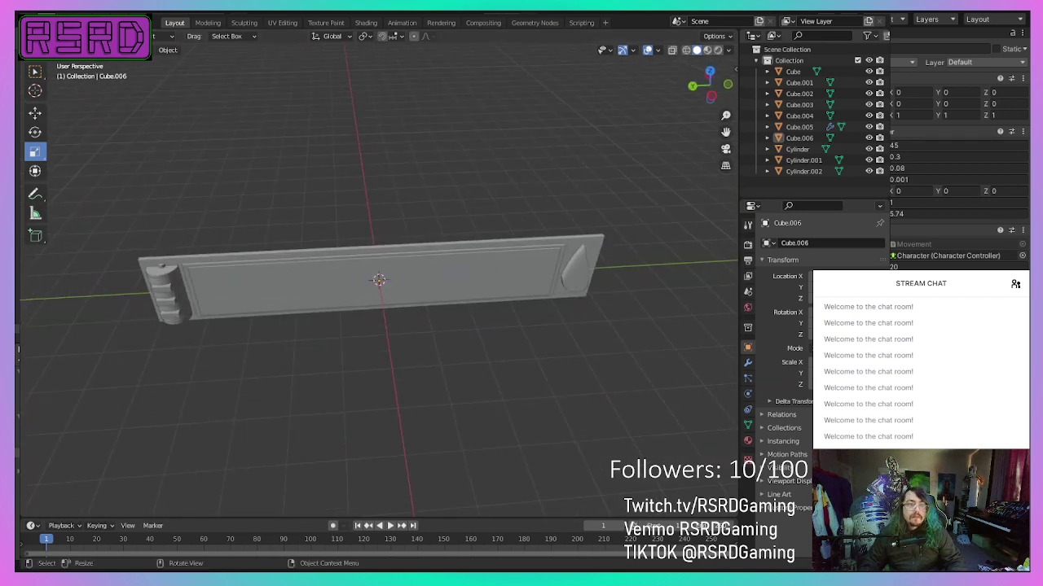
Step: Save the model to Hud.blend and look over the finished bar
{"action": "left_click", "coordinate": [30, 22]}
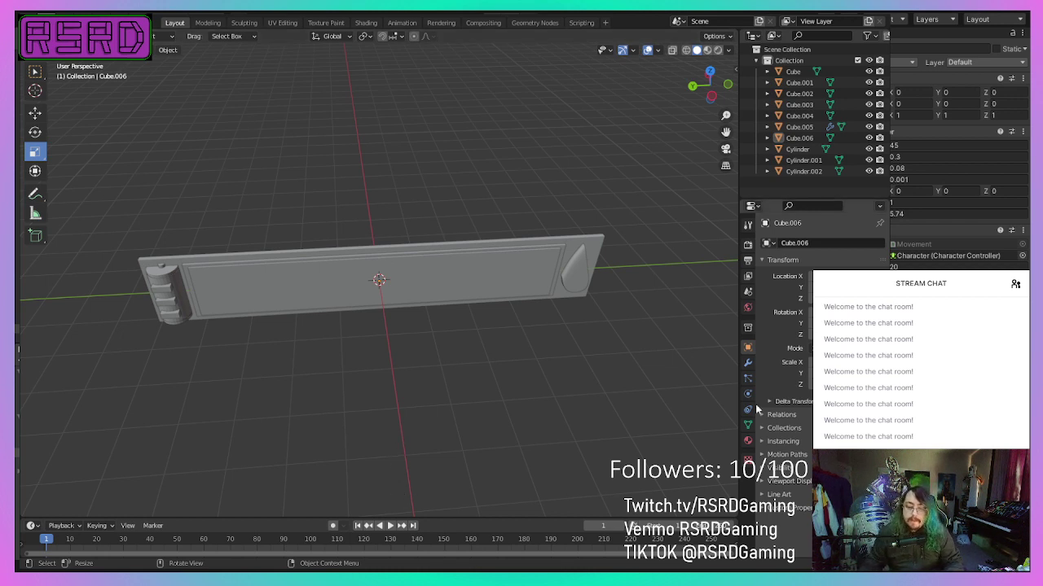
{"action": "key", "text": "ctrl+s"}
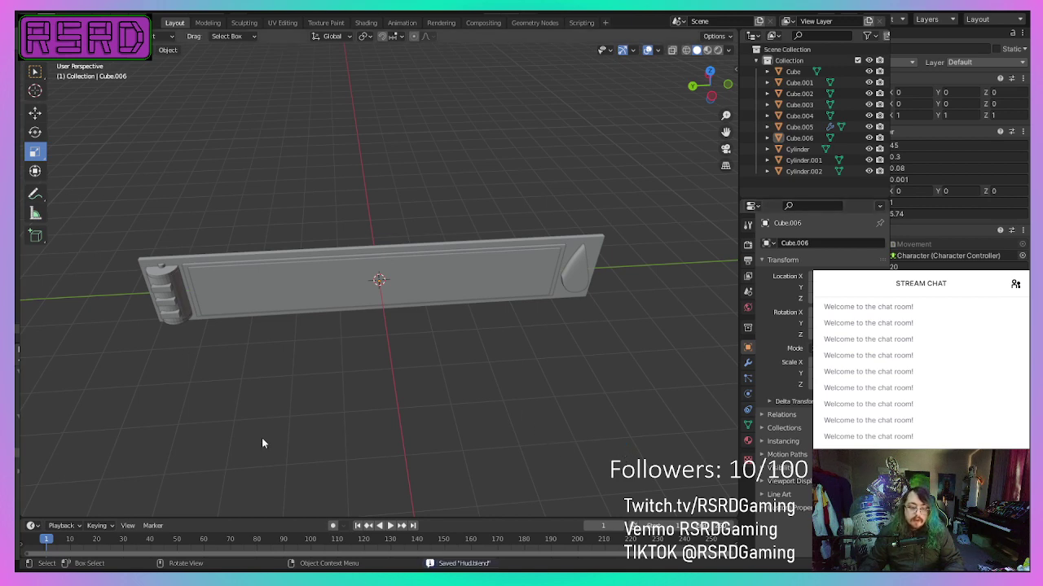
{"action": "middle_click_drag", "start_coordinate": [368, 399], "coordinate": [146, 283]}
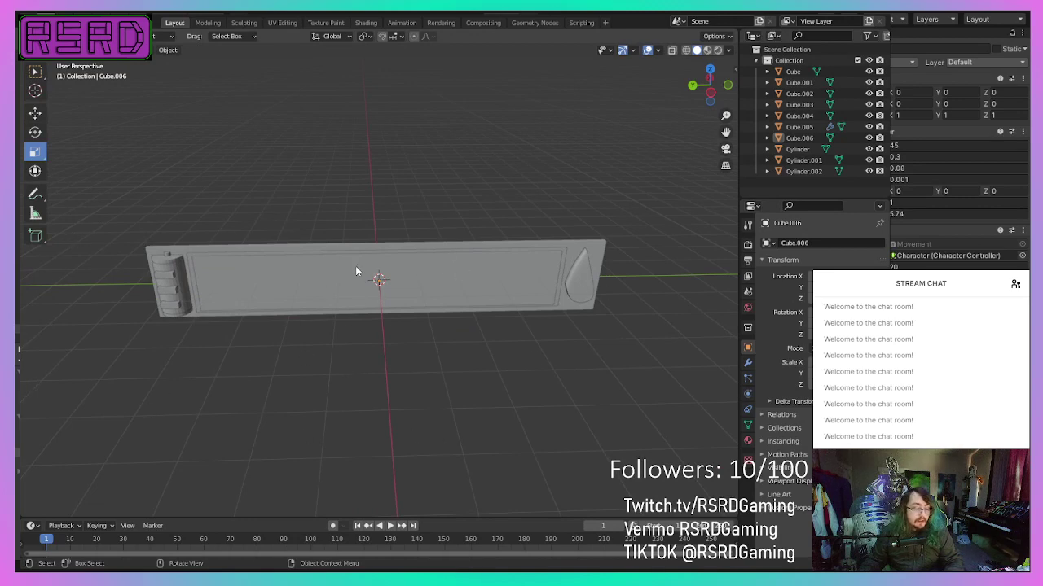
{"action": "middle_click_drag", "start_coordinate": [356, 271], "coordinate": [309, 302]}
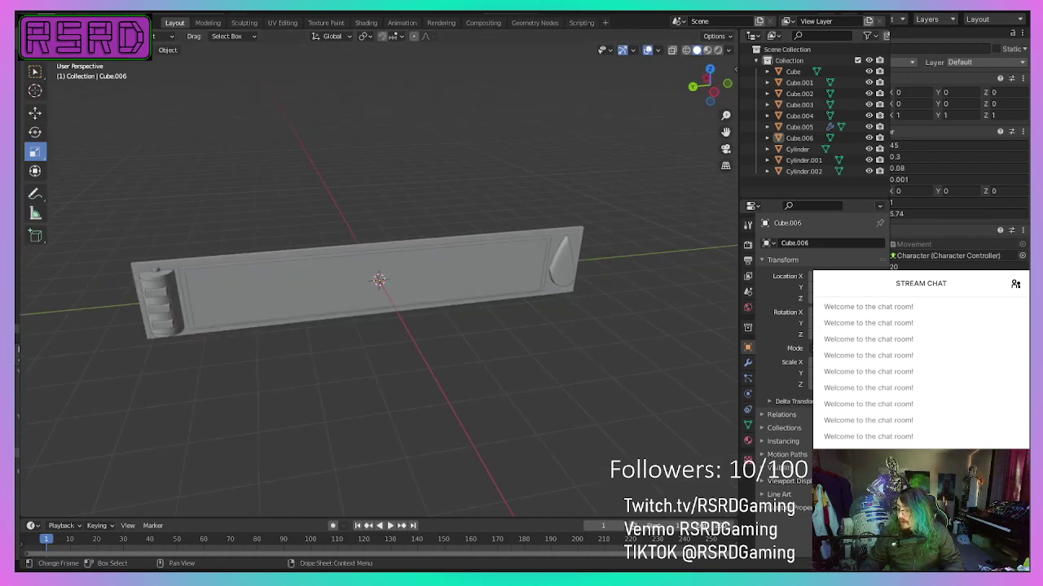
Step: Switch to Unity and show the 3D Models asset folder with the Hud and Map1 sub-assets collapsed
{"action": "key", "text": "alt+Tab"}
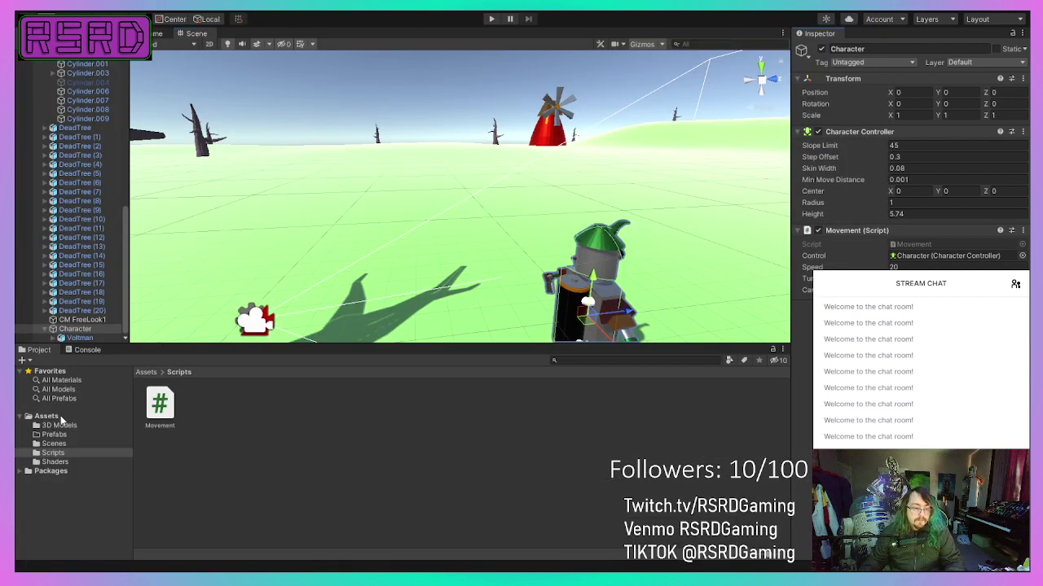
{"action": "left_click", "coordinate": [59, 425]}
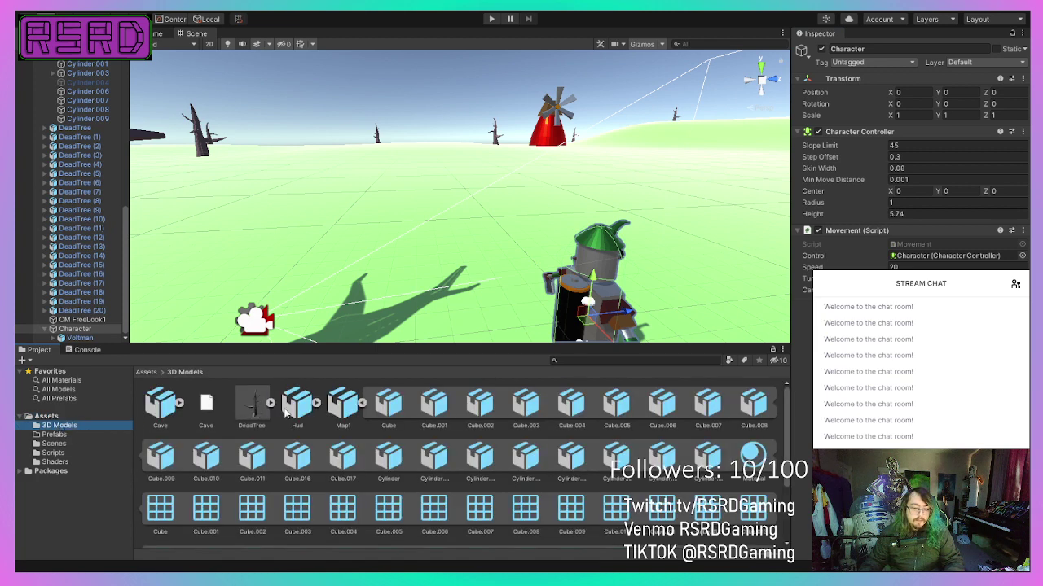
{"action": "left_click", "coordinate": [316, 404]}
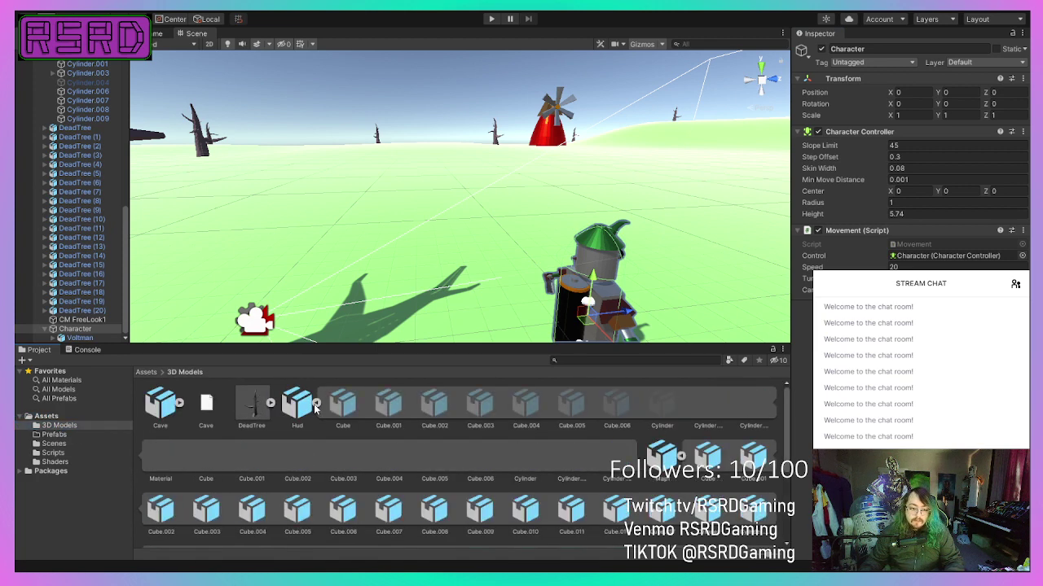
{"action": "left_click", "coordinate": [362, 406]}
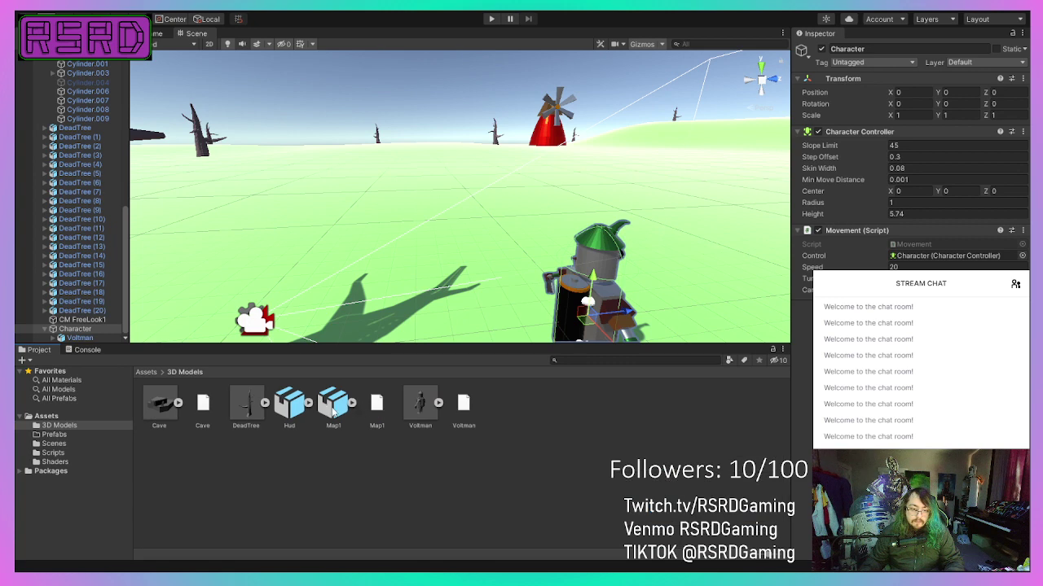
Step: Place the Hud model from the 3D Models folder into the scene near the character
{"action": "left_click", "coordinate": [296, 403]}
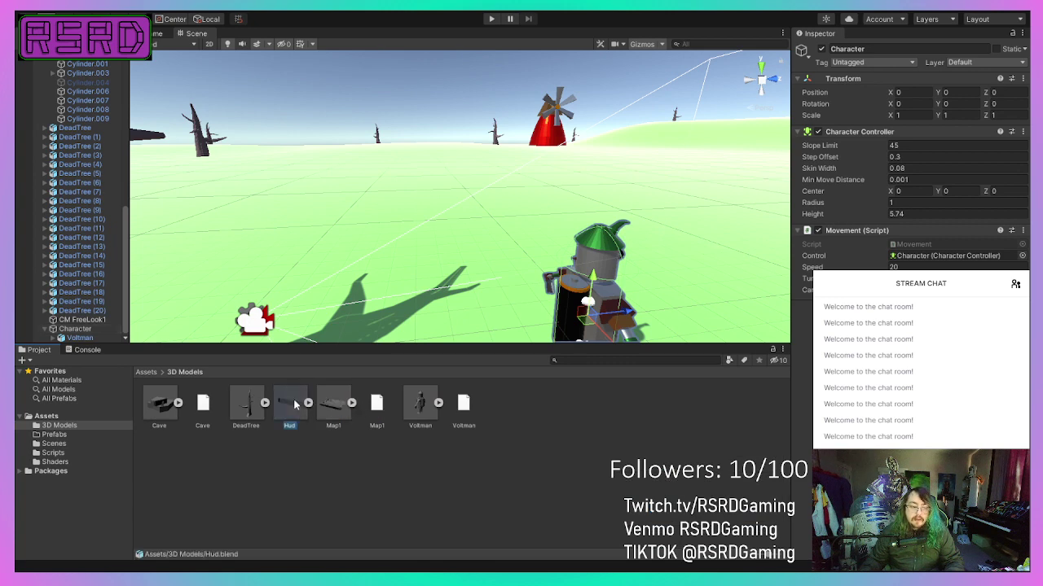
{"action": "left_click_drag", "start_coordinate": [288, 412], "coordinate": [469, 213]}
{"action": "key", "text": "f"}
Step: Set the Hud object's position to X 0, Y 0, Z 0
{"action": "left_click", "coordinate": [918, 102]}
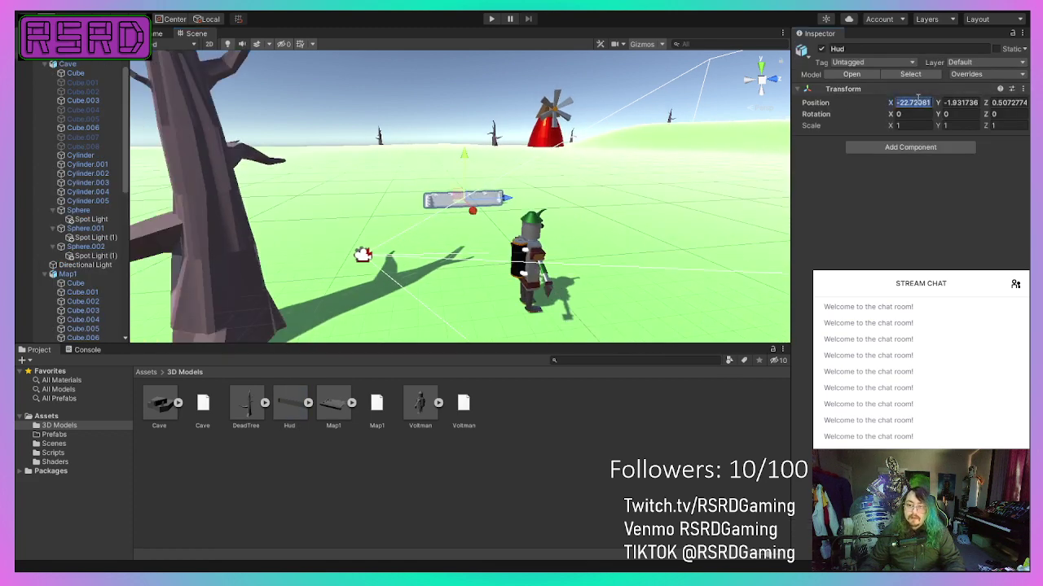
{"action": "type", "text": "0"}
{"action": "key", "text": "Tab"}
{"action": "type", "text": "0"}
{"action": "key", "text": "Tab"}
{"action": "type", "text": "0"}
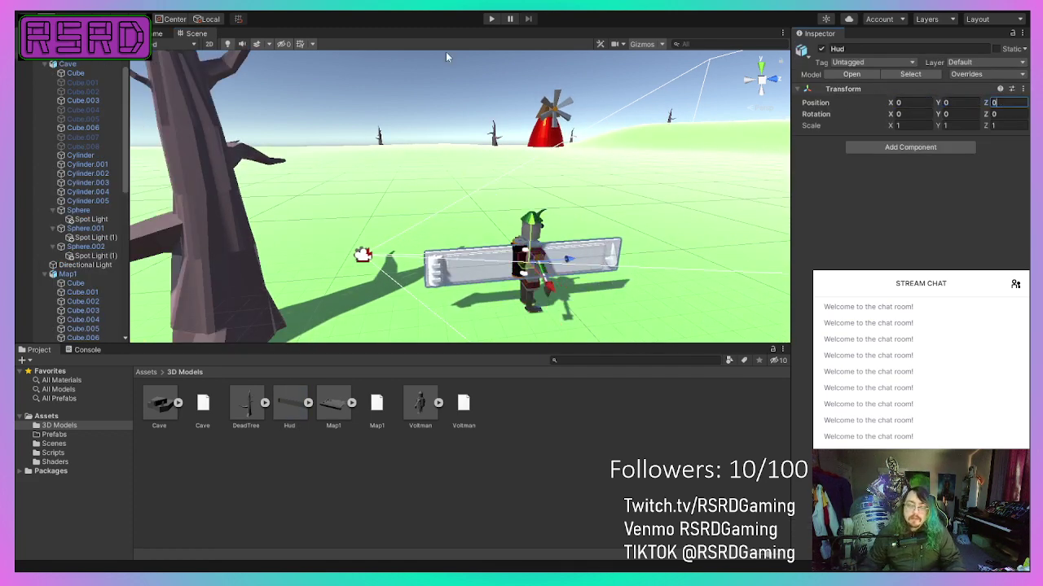
Step: Make the Hud object a child of the Main Camera in the scene hierarchy
{"action": "right_click_drag", "start_coordinate": [435, 158], "coordinate": [547, 191]}
{"action": "right_click_drag", "start_coordinate": [325, 201], "coordinate": [209, 212]}
{"action": "left_click_drag", "start_coordinate": [209, 214], "coordinate": [128, 201], "text": "alt"}
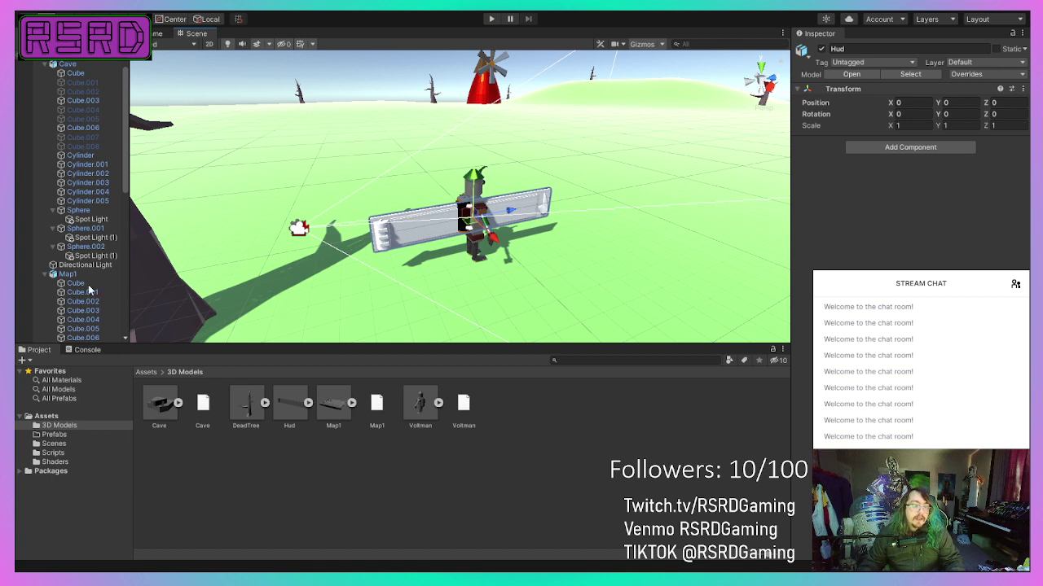
{"action": "mouse_move", "coordinate": [72, 62]}
{"action": "left_mouse_down"}
{"action": "mouse_move", "coordinate": [59, 348]}
{"action": "mouse_move", "coordinate": [94, 289]}
{"action": "mouse_move", "coordinate": [79, 153]}
{"action": "mouse_move", "coordinate": [88, 63]}
{"action": "mouse_move", "coordinate": [109, 65]}
{"action": "mouse_move", "coordinate": [81, 65]}
{"action": "left_mouse_up"}
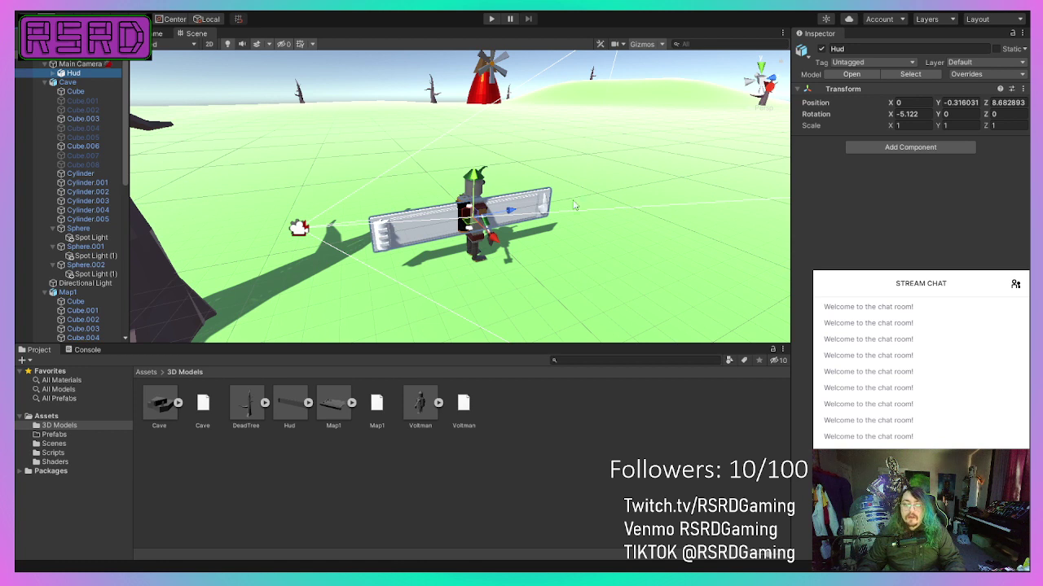
Step: Set the Hud's Y rotation to 90 and move it to about X 0.18, Y -1.39, Z 4.69 relative to the camera
{"action": "left_click", "coordinate": [958, 102]}
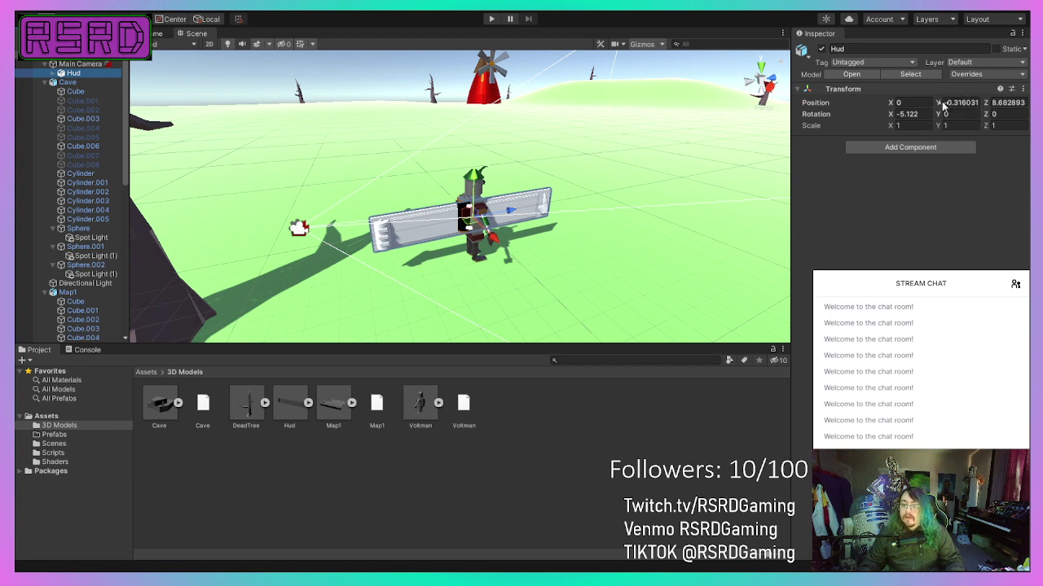
{"action": "type", "text": "2.01"}
{"action": "left_click_drag", "start_coordinate": [990, 107], "coordinate": [1026, 146]}
{"action": "left_click", "coordinate": [977, 113]}
{"action": "type", "text": "90"}
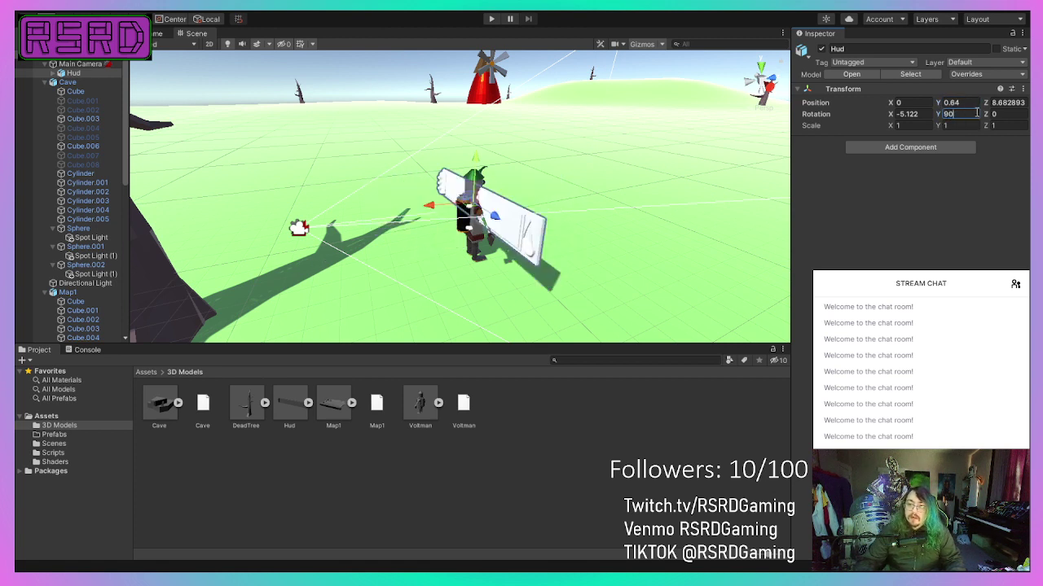
{"action": "mouse_move", "coordinate": [424, 210]}
{"action": "left_mouse_down"}
{"action": "mouse_move", "coordinate": [401, 176]}
{"action": "mouse_move", "coordinate": [404, 212]}
{"action": "left_mouse_up"}
{"action": "middle_click_drag", "start_coordinate": [387, 230], "coordinate": [432, 214]}
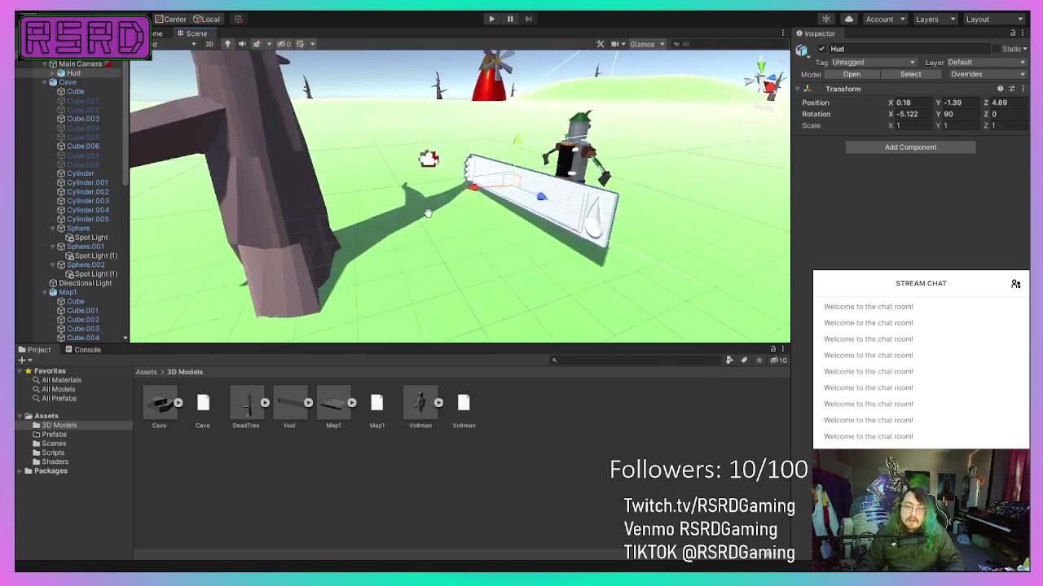
Step: Raise the Hud relative to the camera, to about X 0.15, Y -1.08
{"action": "scroll", "coordinate": [513, 145], "scroll_direction": "up", "scroll_amount": 1}
{"action": "left_click_drag", "start_coordinate": [525, 144], "coordinate": [531, 137]}
{"action": "right_click_drag", "start_coordinate": [377, 263], "coordinate": [554, 233]}
{"action": "scroll", "coordinate": [388, 243], "scroll_direction": "up", "scroll_amount": 1}
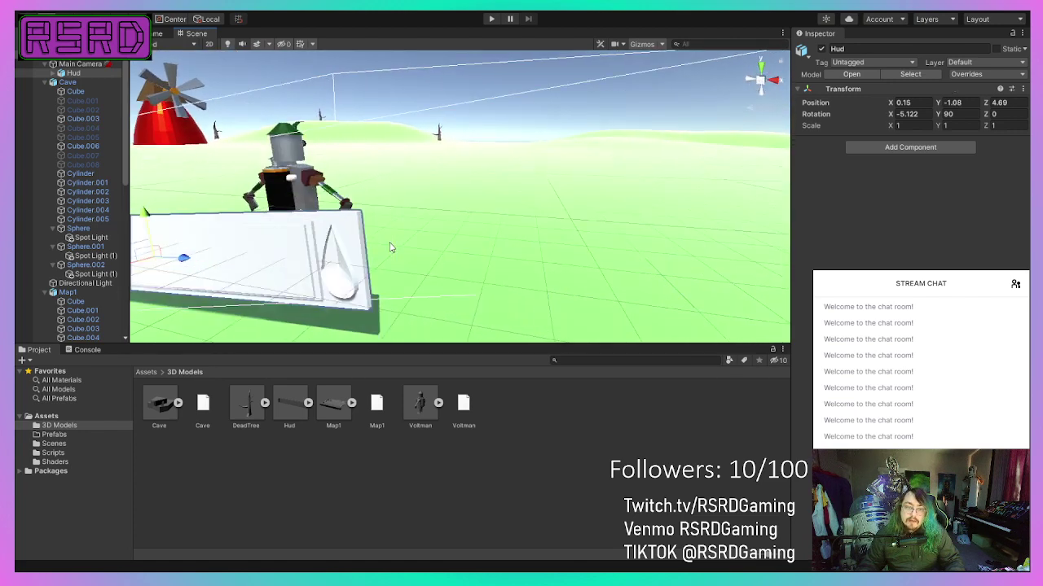
{"action": "mouse_move", "coordinate": [389, 243]}
{"action": "middle_mouse_down"}
{"action": "mouse_move", "coordinate": [429, 227]}
{"action": "mouse_move", "coordinate": [424, 240]}
{"action": "mouse_move", "coordinate": [386, 223]}
{"action": "mouse_move", "coordinate": [374, 232]}
{"action": "middle_mouse_up"}
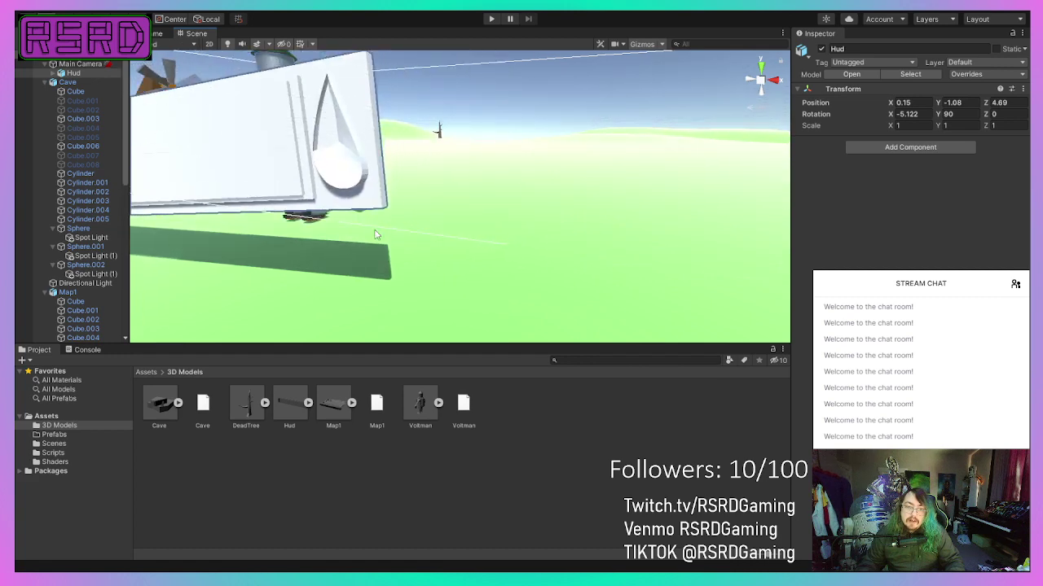
Step: Apply the Black material from the Shaders folder to the HUD battery's body and Copper to its end caps
{"action": "right_click_drag", "start_coordinate": [327, 234], "coordinate": [177, 224]}
{"action": "scroll", "coordinate": [444, 184], "scroll_direction": "up", "scroll_amount": 2}
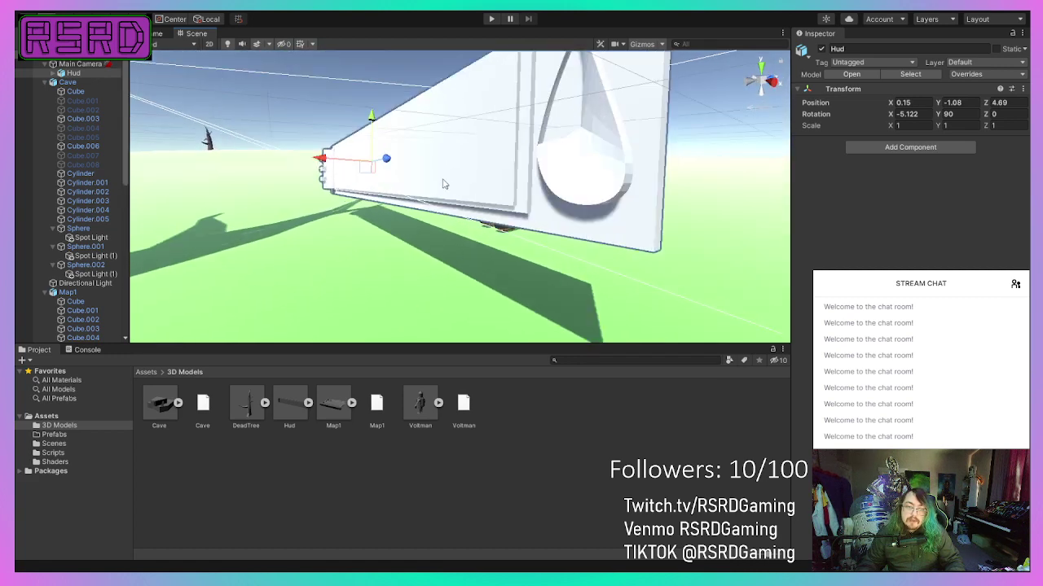
{"action": "right_click_drag", "start_coordinate": [443, 184], "coordinate": [633, 208]}
{"action": "scroll", "coordinate": [566, 209], "scroll_direction": "up", "scroll_amount": 2}
{"action": "key", "text": "a"}
{"action": "middle_click_drag", "start_coordinate": [634, 208], "coordinate": [657, 209]}
{"action": "scroll", "coordinate": [388, 254], "scroll_direction": "up", "scroll_amount": 1}
{"action": "left_click", "coordinate": [54, 462]}
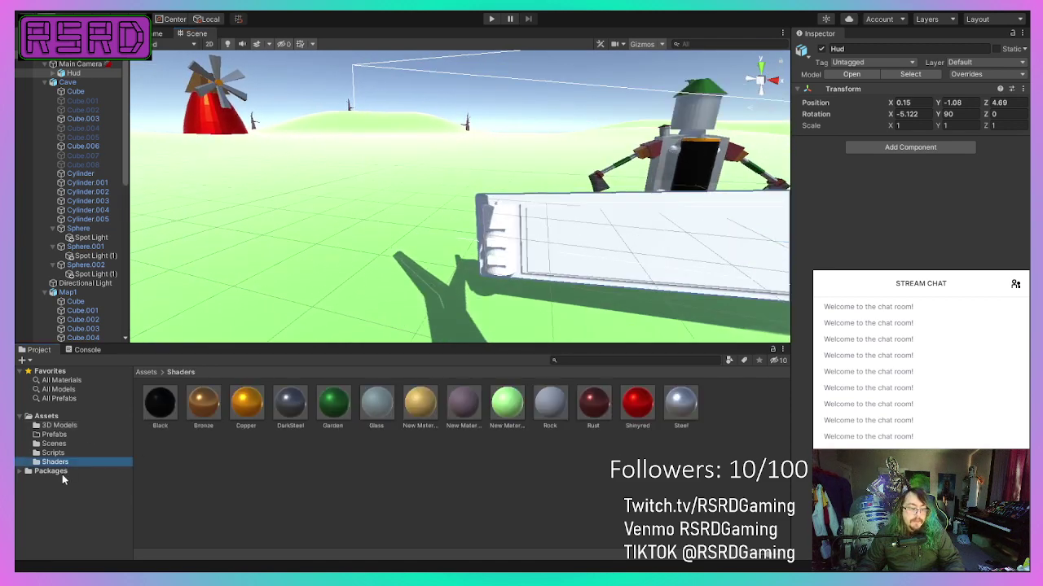
{"action": "left_click_drag", "start_coordinate": [167, 419], "coordinate": [510, 214]}
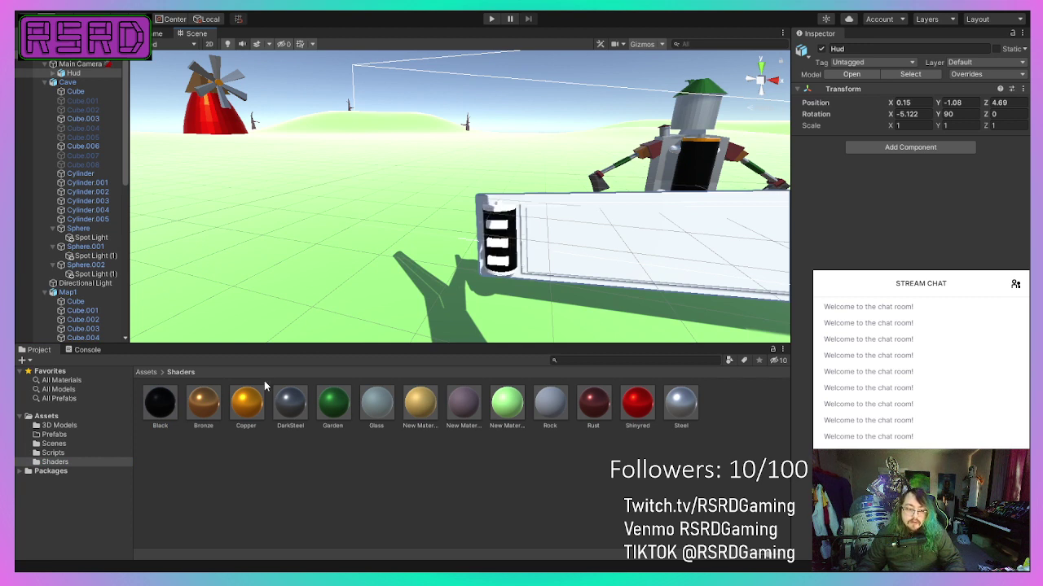
{"action": "left_click_drag", "start_coordinate": [238, 407], "coordinate": [512, 212]}
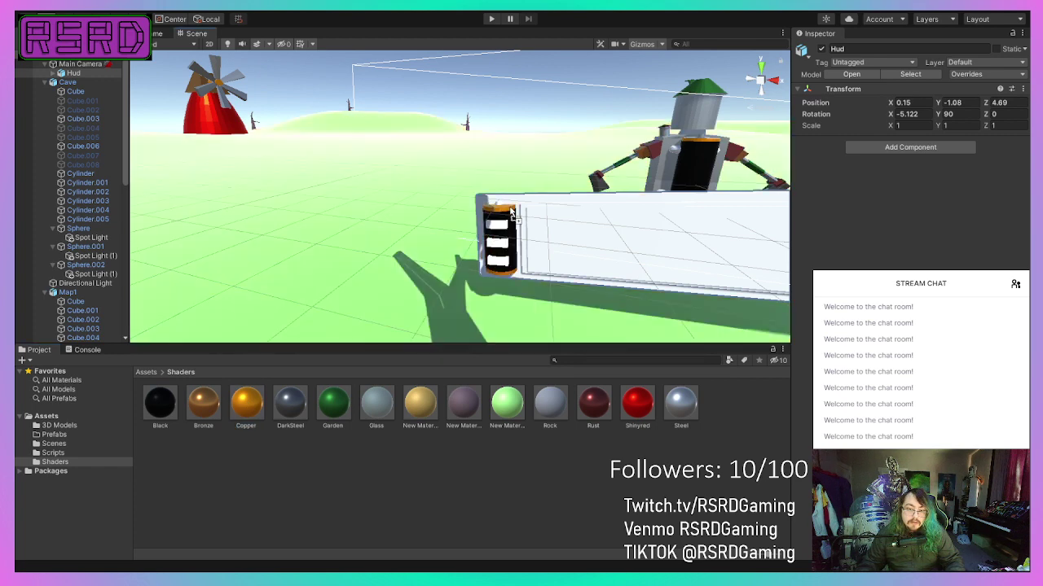
Step: Apply the DarkSteel material to the battery's terminal and Glass to its three charge bars
{"action": "left_click_drag", "start_coordinate": [163, 411], "coordinate": [500, 211]}
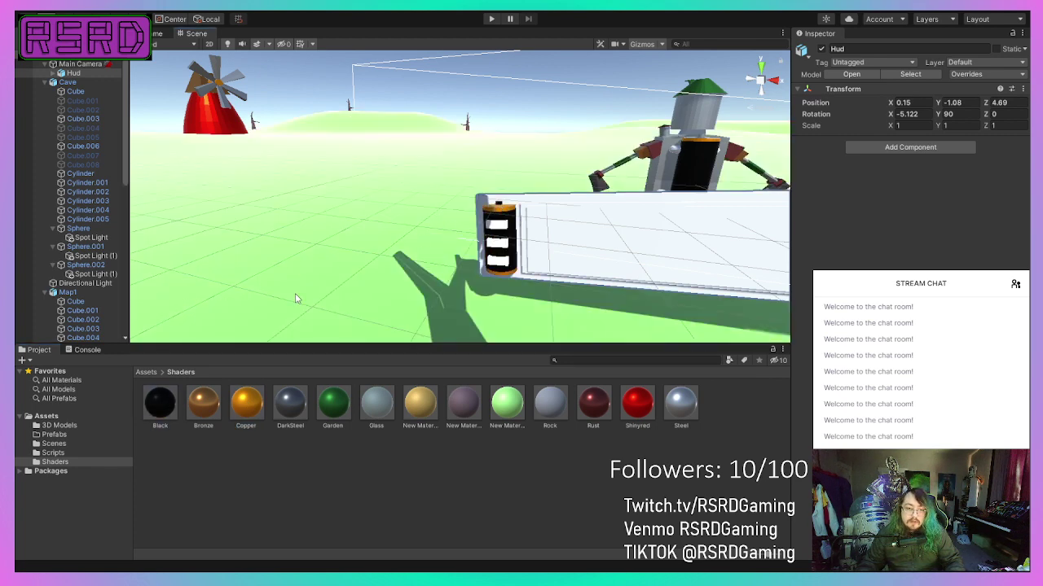
{"action": "left_click_drag", "start_coordinate": [287, 406], "coordinate": [501, 209]}
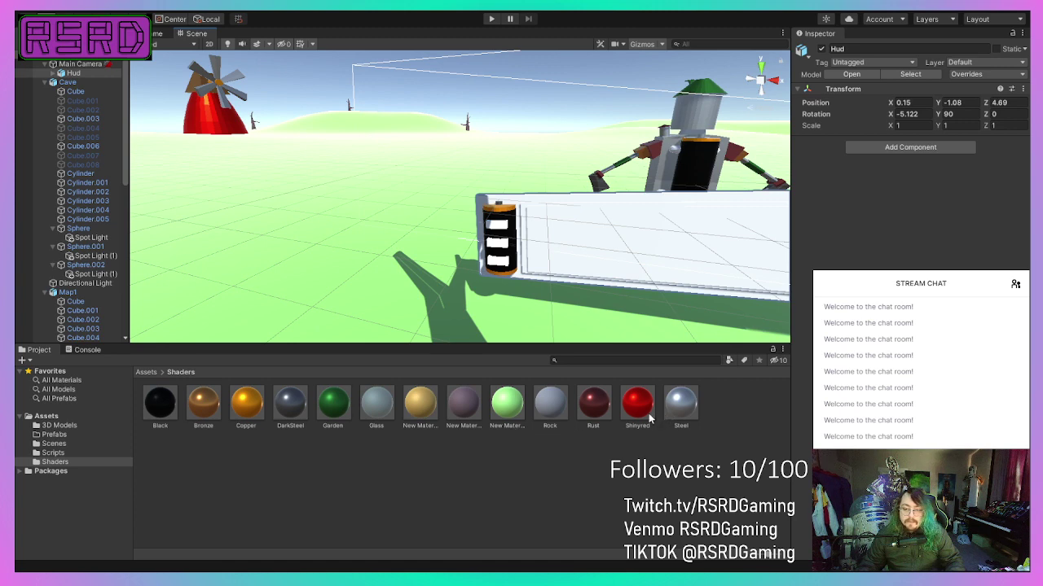
{"action": "left_click_drag", "start_coordinate": [379, 410], "coordinate": [501, 269]}
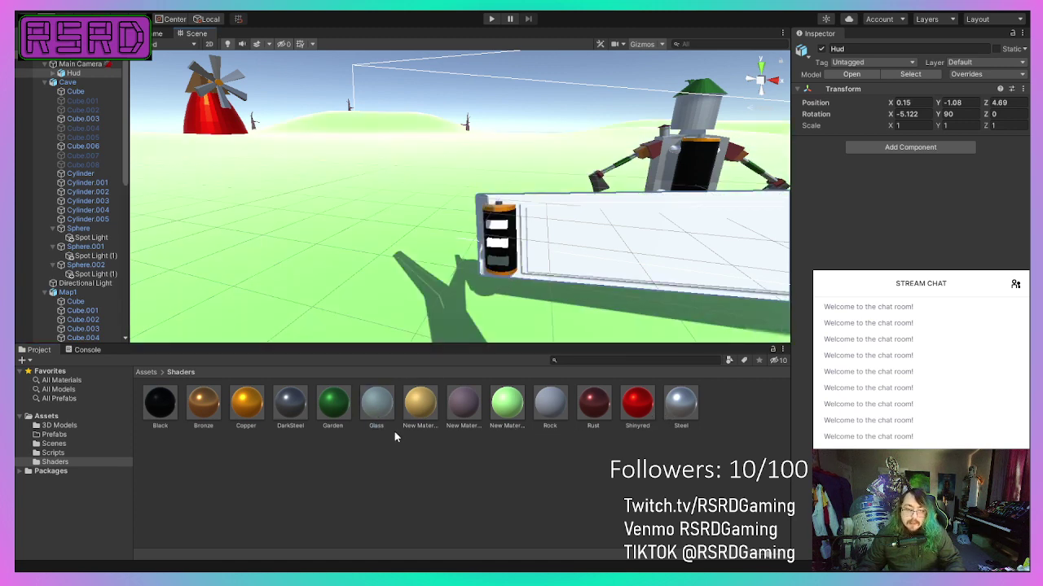
{"action": "left_click_drag", "start_coordinate": [380, 411], "coordinate": [502, 244]}
{"action": "left_click_drag", "start_coordinate": [377, 404], "coordinate": [508, 222]}
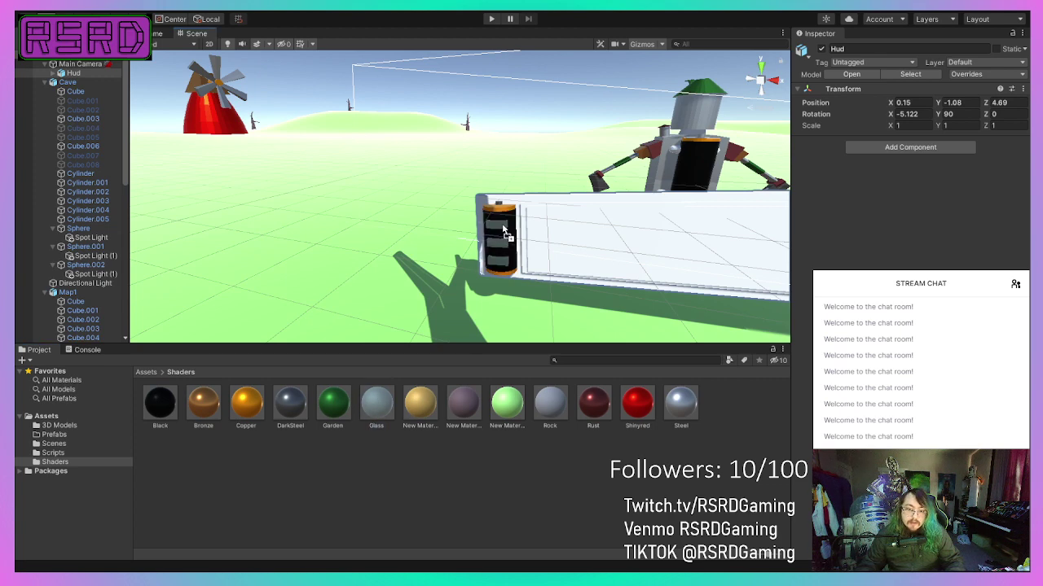
Step: Set the Hud's X rotation to 0
{"action": "right_click_drag", "start_coordinate": [542, 272], "coordinate": [612, 279]}
{"action": "middle_click_drag", "start_coordinate": [564, 271], "coordinate": [528, 258]}
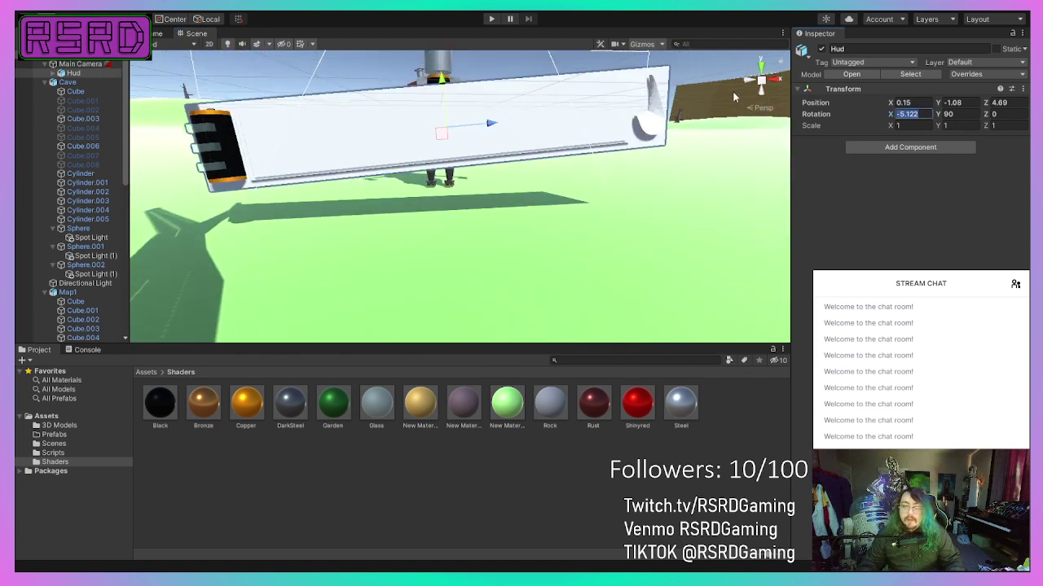
{"action": "type", "text": "0"}
Step: Apply the Glass material to the teardrop at the far end of the HUD bar from the battery
{"action": "scroll", "coordinate": [387, 105], "scroll_direction": "down", "scroll_amount": 7}
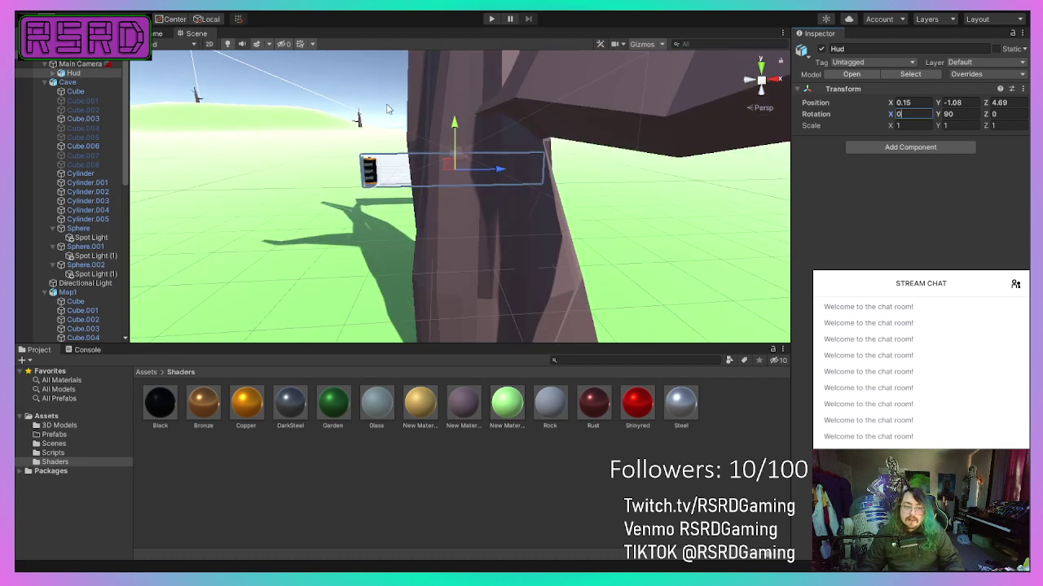
{"action": "scroll", "coordinate": [386, 109], "scroll_direction": "down", "scroll_amount": 4}
{"action": "scroll", "coordinate": [386, 105], "scroll_direction": "up", "scroll_amount": 10}
{"action": "middle_click_drag", "start_coordinate": [345, 93], "coordinate": [377, 116]}
{"action": "scroll", "coordinate": [378, 125], "scroll_direction": "down", "scroll_amount": 4}
{"action": "scroll", "coordinate": [729, 109], "scroll_direction": "down", "scroll_amount": 5}
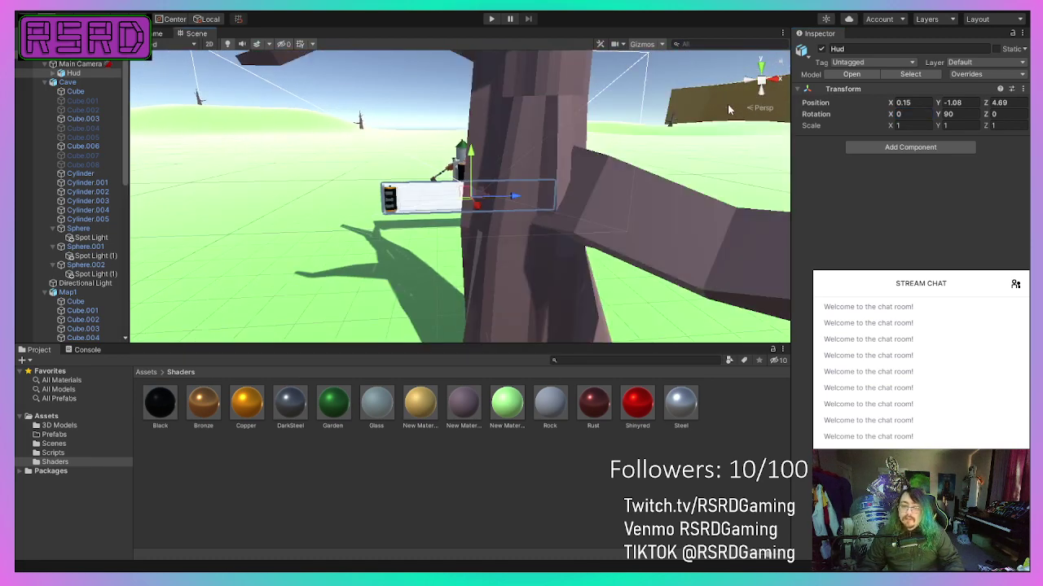
{"action": "middle_click_drag", "start_coordinate": [497, 138], "coordinate": [484, 174]}
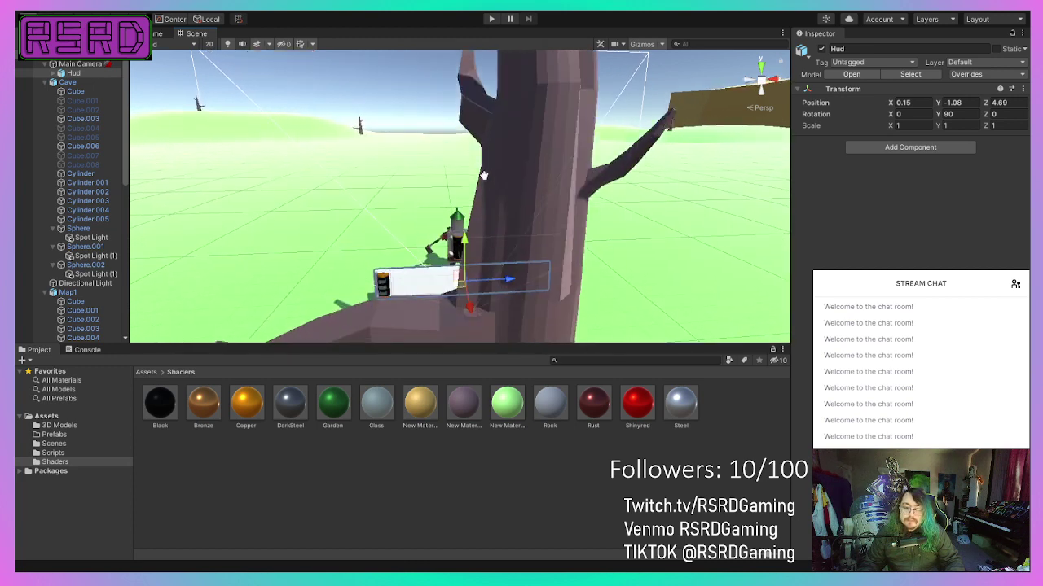
{"action": "scroll", "coordinate": [489, 166], "scroll_direction": "up", "scroll_amount": 5}
{"action": "middle_click_drag", "start_coordinate": [471, 220], "coordinate": [384, 310]}
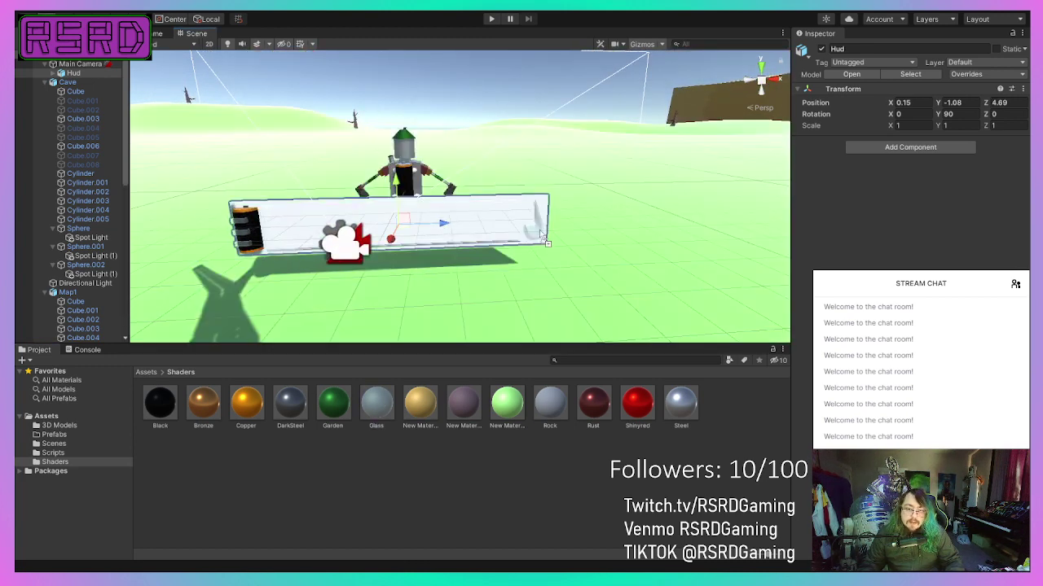
{"action": "scroll", "coordinate": [539, 235], "scroll_direction": "up", "scroll_amount": 5}
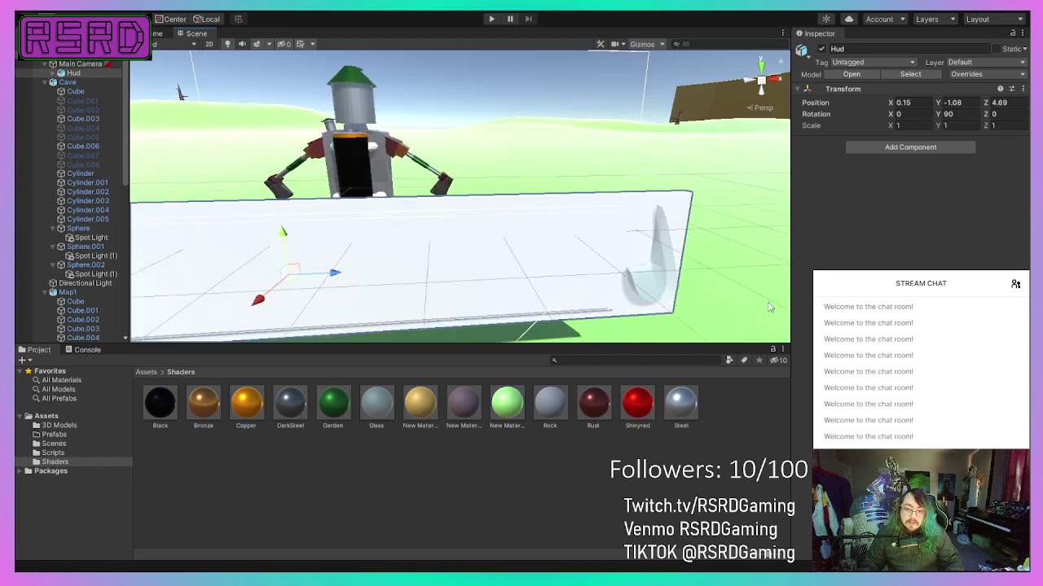
{"action": "right_click_drag", "start_coordinate": [682, 289], "coordinate": [649, 274]}
{"action": "middle_click_drag", "start_coordinate": [649, 275], "coordinate": [620, 266]}
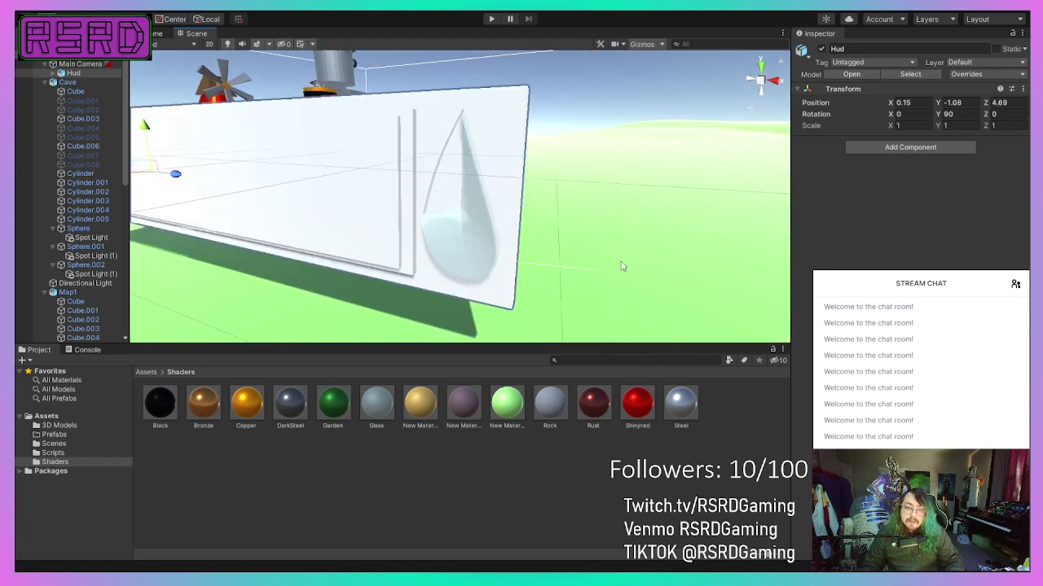
Step: Apply the DarkSteel material to the HUD's backing board
{"action": "scroll", "coordinate": [370, 230], "scroll_direction": "down", "scroll_amount": 5}
{"action": "scroll", "coordinate": [420, 214], "scroll_direction": "up", "scroll_amount": 6}
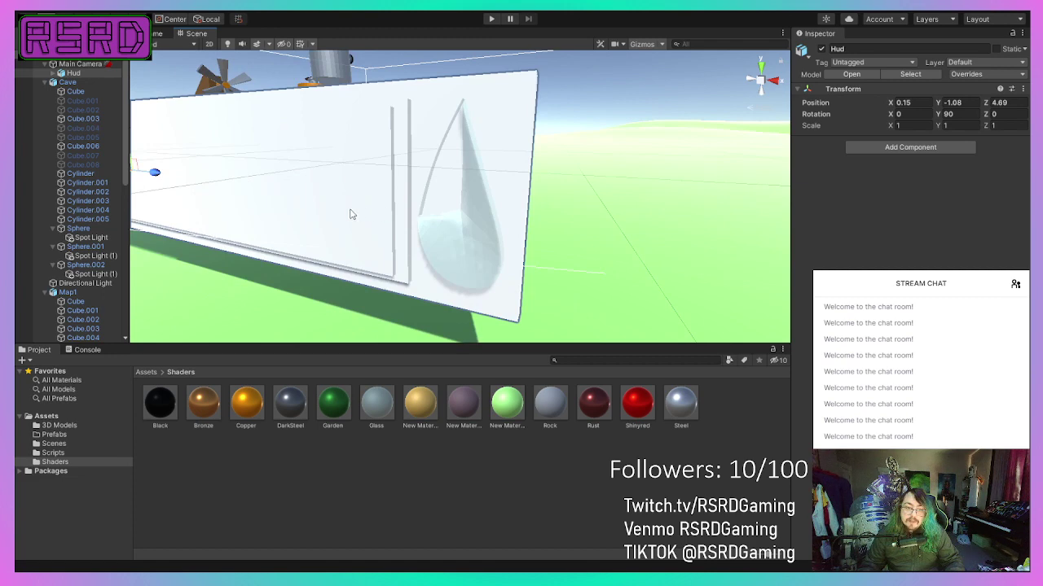
{"action": "middle_click_drag", "start_coordinate": [352, 214], "coordinate": [412, 217]}
{"action": "scroll", "coordinate": [421, 219], "scroll_direction": "down", "scroll_amount": 6}
{"action": "scroll", "coordinate": [421, 219], "scroll_direction": "up", "scroll_amount": 4}
{"action": "right_click_drag", "start_coordinate": [421, 219], "coordinate": [546, 205]}
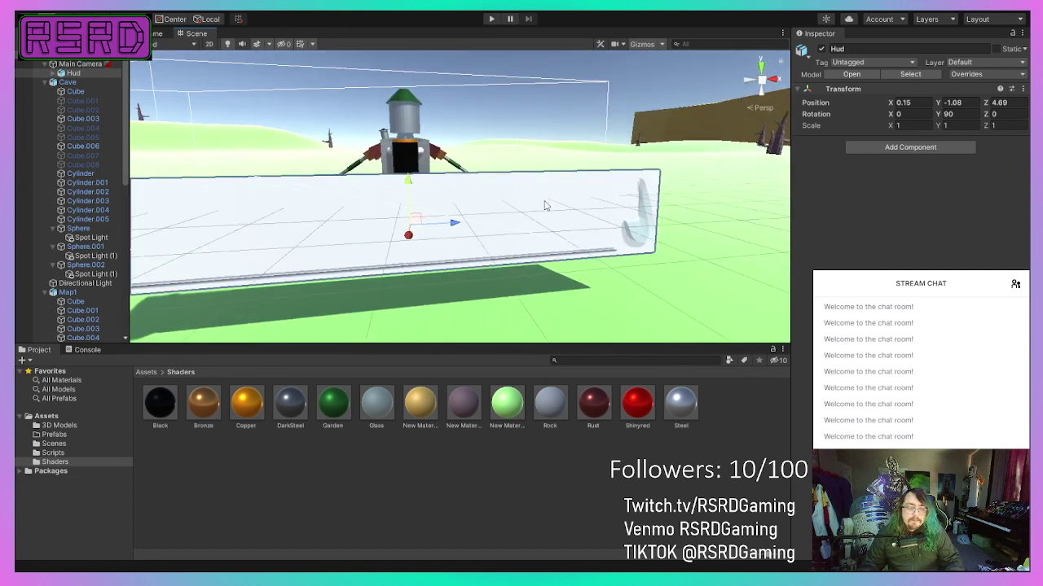
{"action": "left_click_drag", "start_coordinate": [545, 206], "coordinate": [404, 216], "text": "alt"}
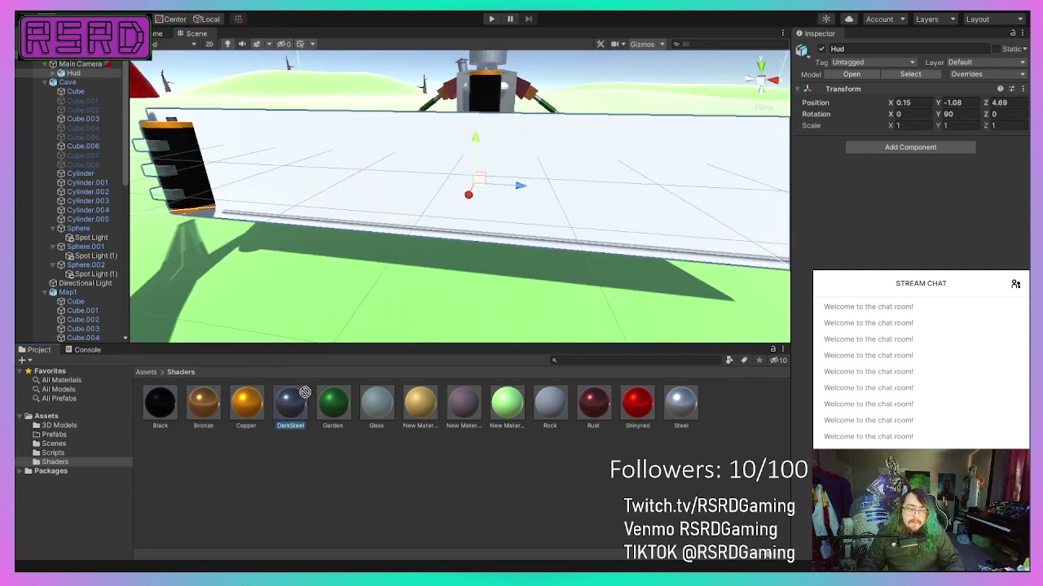
{"action": "left_click_drag", "start_coordinate": [304, 392], "coordinate": [455, 236]}
{"action": "right_click_drag", "start_coordinate": [441, 235], "coordinate": [452, 201]}
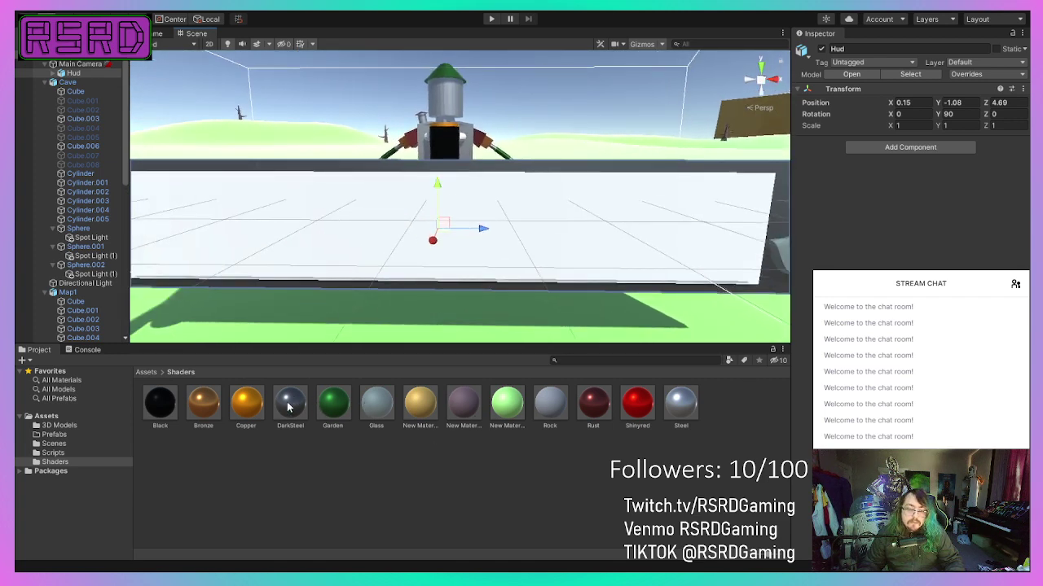
Step: Apply the Steel material to the HUD's central panel and Black to the border around it
{"action": "left_click_drag", "start_coordinate": [675, 413], "coordinate": [704, 231]}
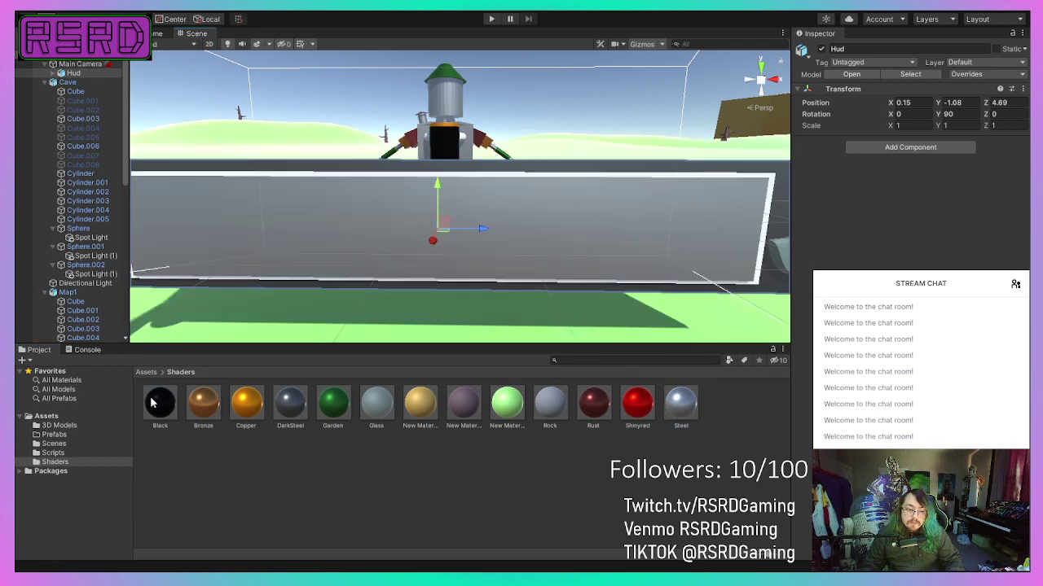
{"action": "left_click_drag", "start_coordinate": [151, 402], "coordinate": [766, 220]}
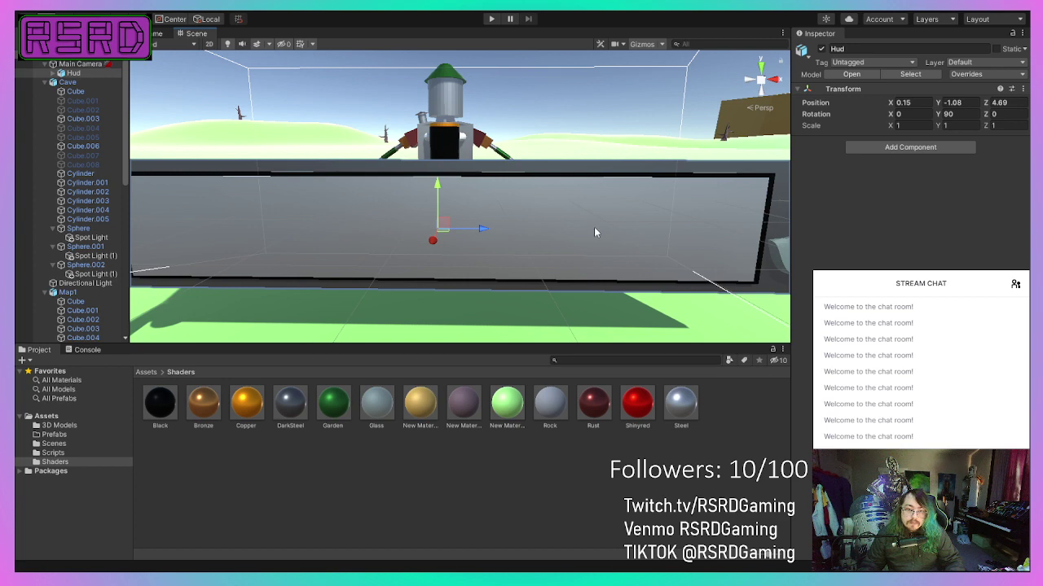
{"action": "scroll", "coordinate": [529, 229], "scroll_direction": "down", "scroll_amount": 5}
{"action": "scroll", "coordinate": [527, 229], "scroll_direction": "up", "scroll_amount": 2}
{"action": "scroll", "coordinate": [526, 228], "scroll_direction": "down", "scroll_amount": 3}
{"action": "scroll", "coordinate": [522, 226], "scroll_direction": "up", "scroll_amount": 4}
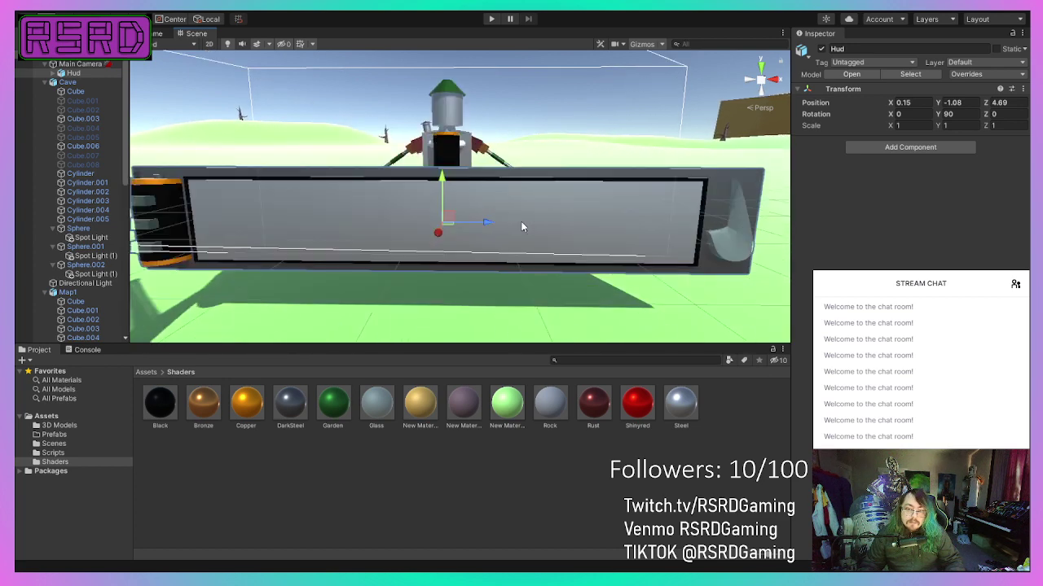
Step: Play-test the game to check the HUD's size in the camera view, and stop it again
{"action": "left_click", "coordinate": [489, 18]}
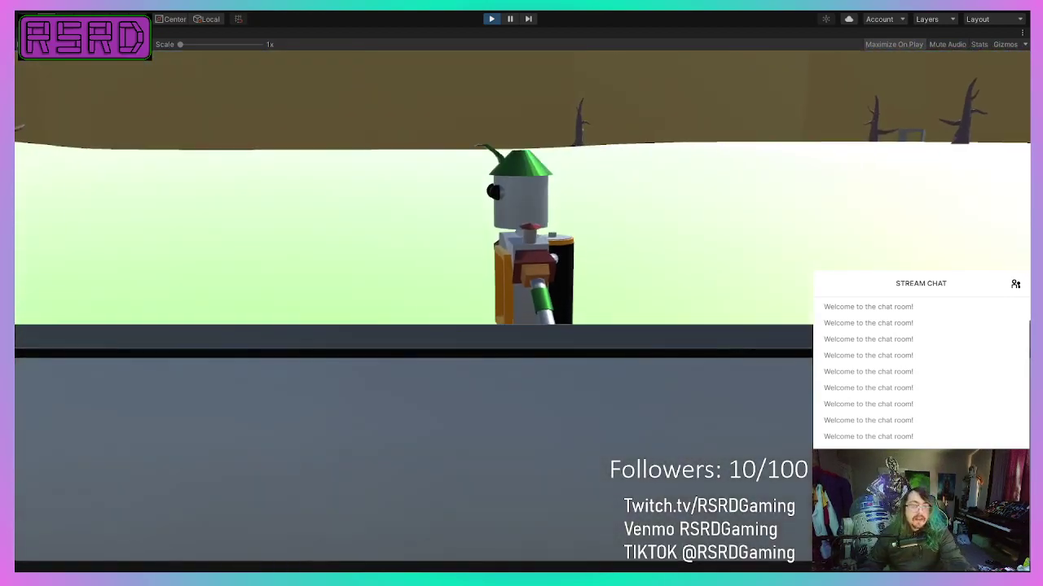
{"action": "left_click", "coordinate": [491, 19]}
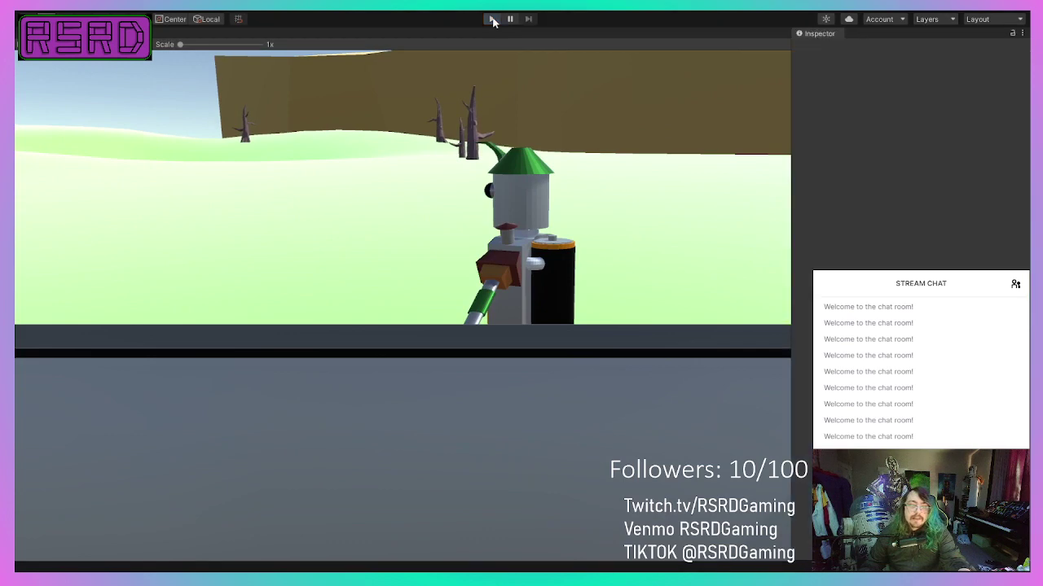
Step: Scale the Hud down uniformly to about 0.498
{"action": "scroll", "coordinate": [354, 229], "scroll_direction": "down", "scroll_amount": 5}
{"action": "scroll", "coordinate": [644, 189], "scroll_direction": "up", "scroll_amount": 1}
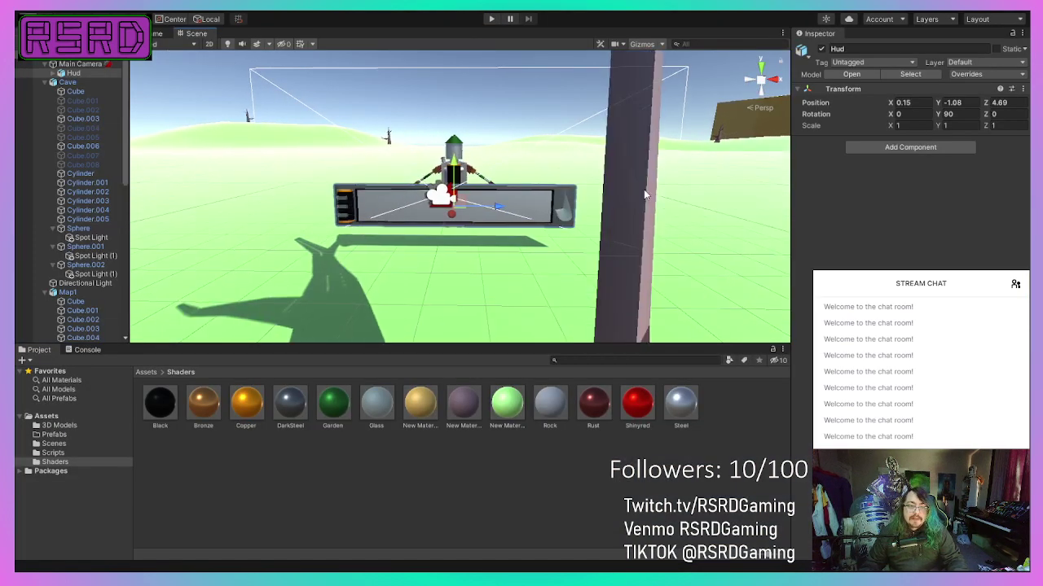
{"action": "right_click_drag", "start_coordinate": [644, 189], "coordinate": [456, 195]}
{"action": "middle_click_drag", "start_coordinate": [535, 192], "coordinate": [496, 183]}
{"action": "right_click_drag", "start_coordinate": [496, 183], "coordinate": [464, 188]}
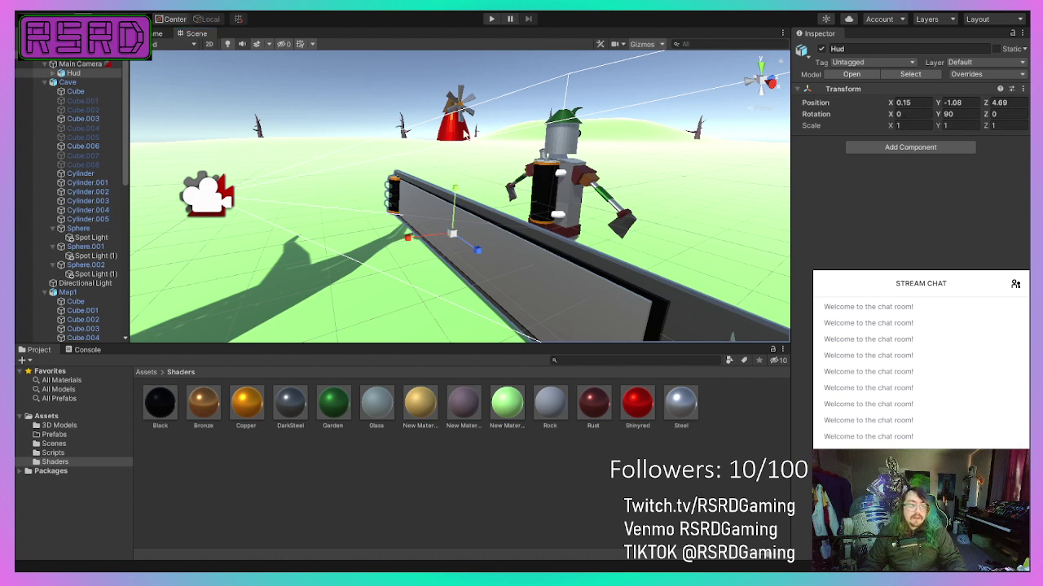
{"action": "left_click_drag", "start_coordinate": [453, 236], "coordinate": [463, 278]}
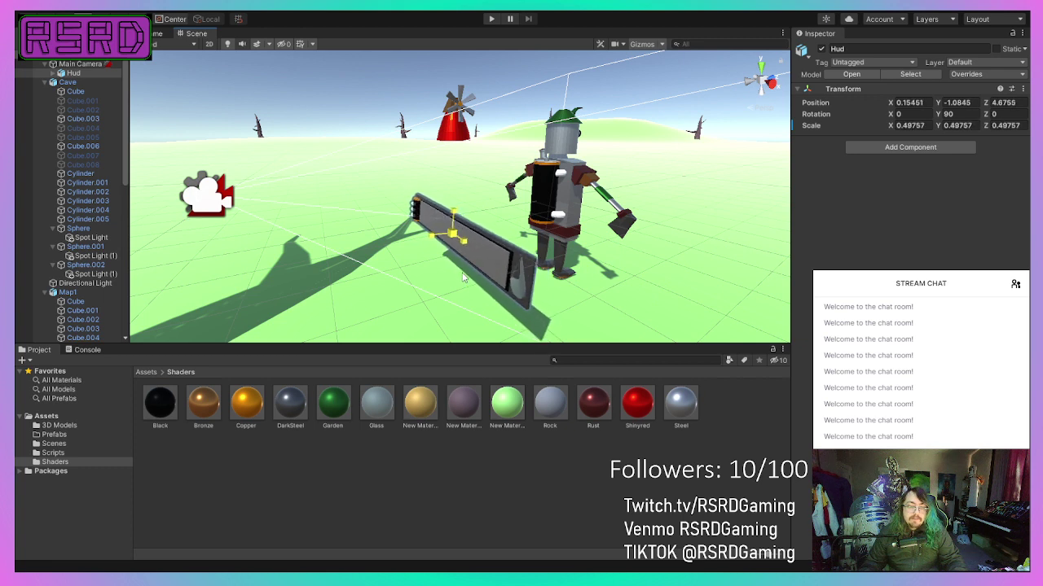
Step: Play-test the game and walk the character forward to check the resized HUD in the camera view
{"action": "left_click", "coordinate": [493, 20]}
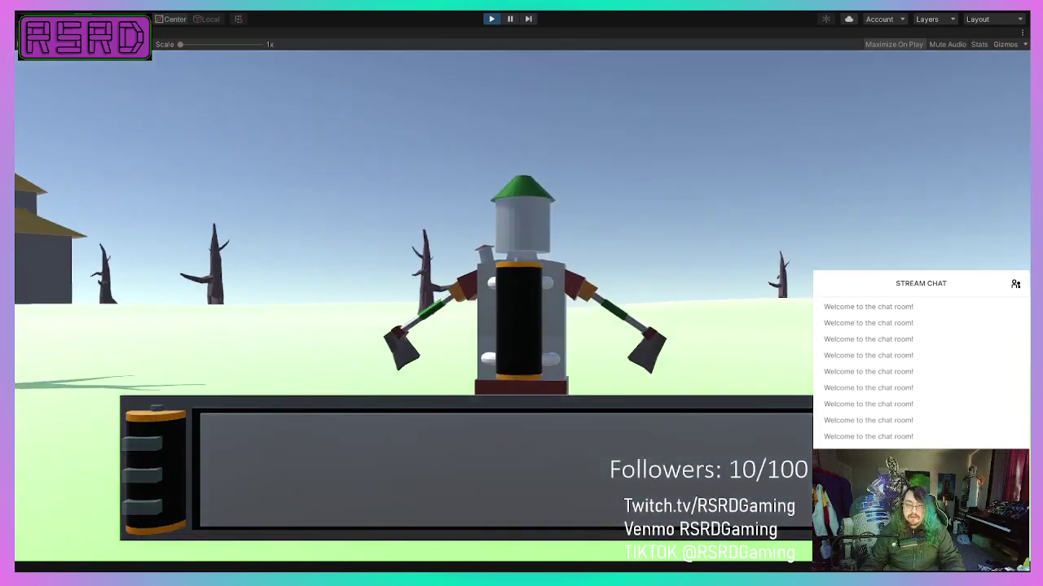
{"action": "key", "text": "w"}
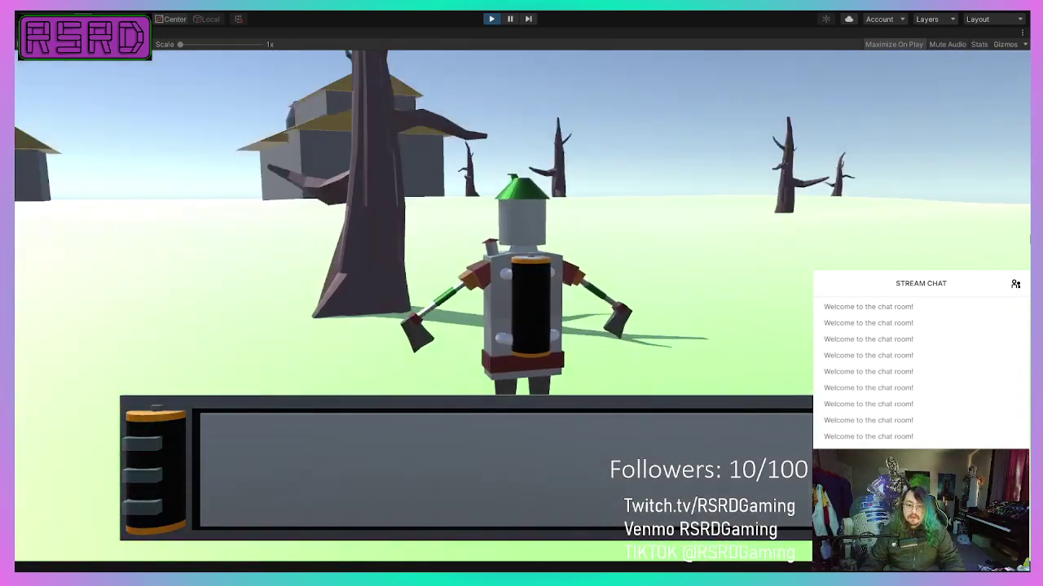
{"action": "key", "text": "w"}
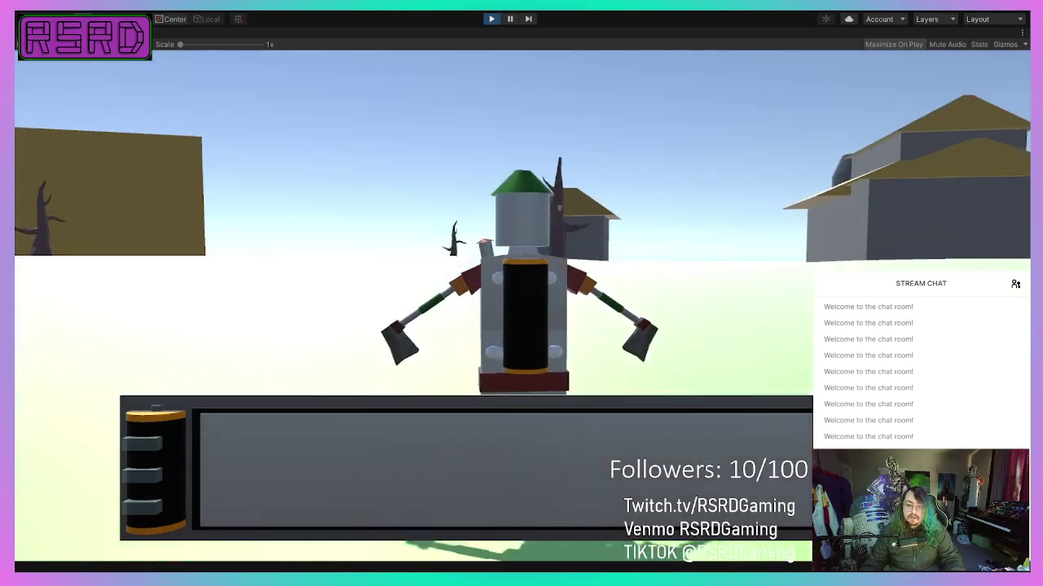
{"action": "key", "text": "w"}
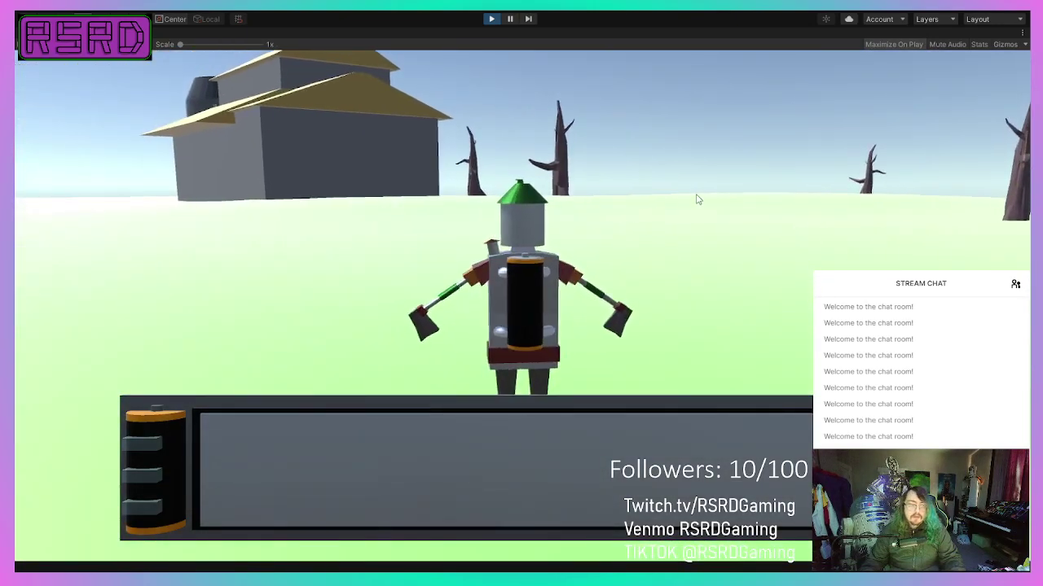
{"action": "key", "text": "w"}
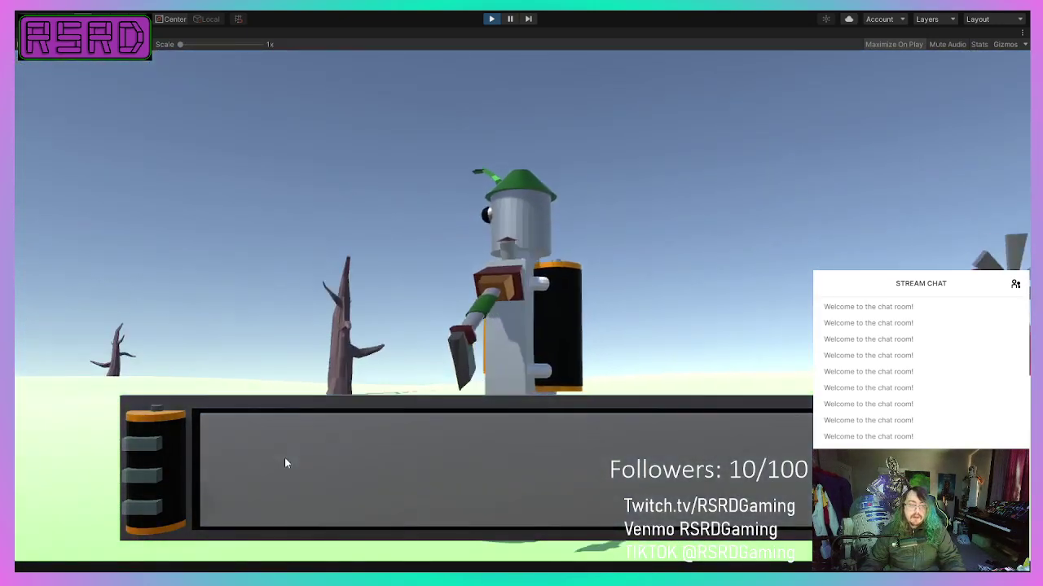
{"action": "key", "text": "w"}
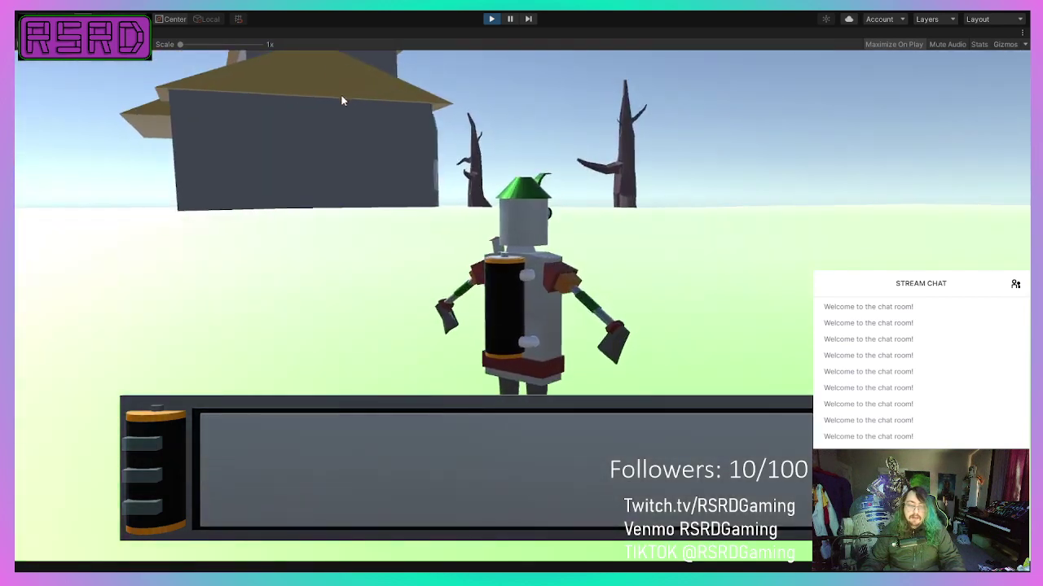
Step: End the play-test, scale the Hud down to about 0.282 in X and Y and 0.447 in Z, and play-test the new size
{"action": "key", "text": "w"}
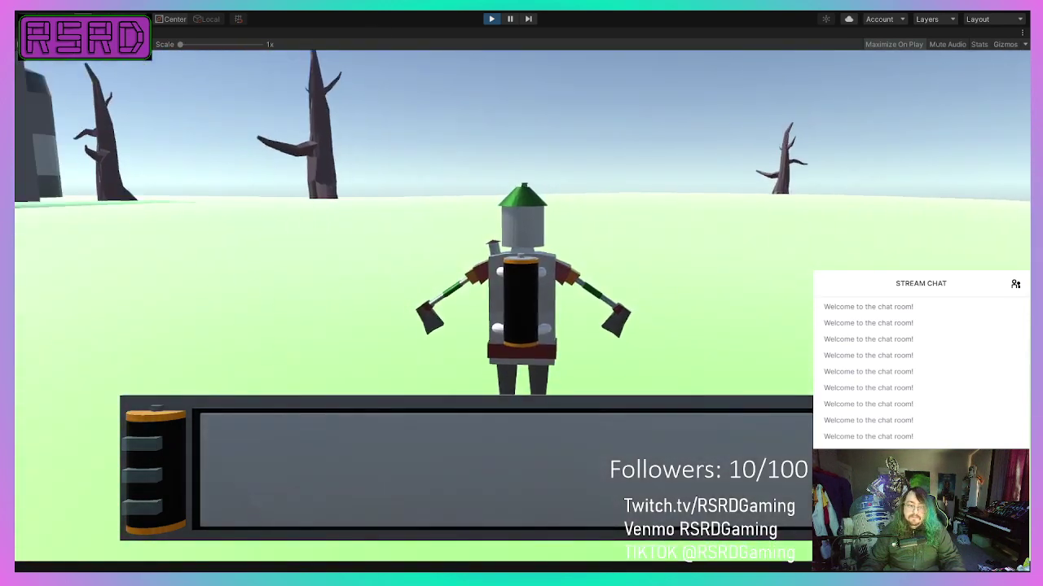
{"action": "left_click", "coordinate": [488, 18]}
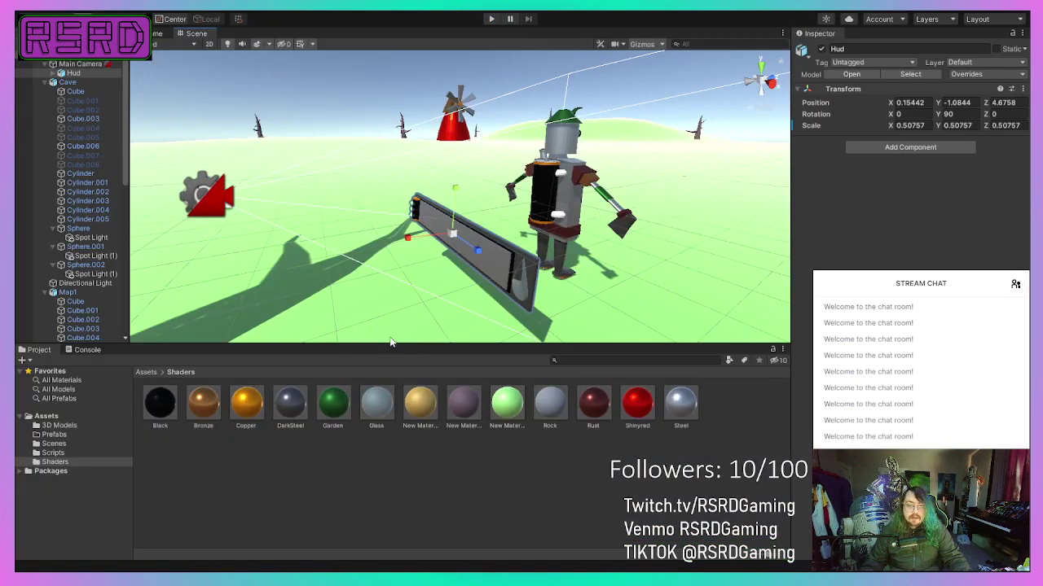
{"action": "left_click_drag", "start_coordinate": [454, 236], "coordinate": [491, 267]}
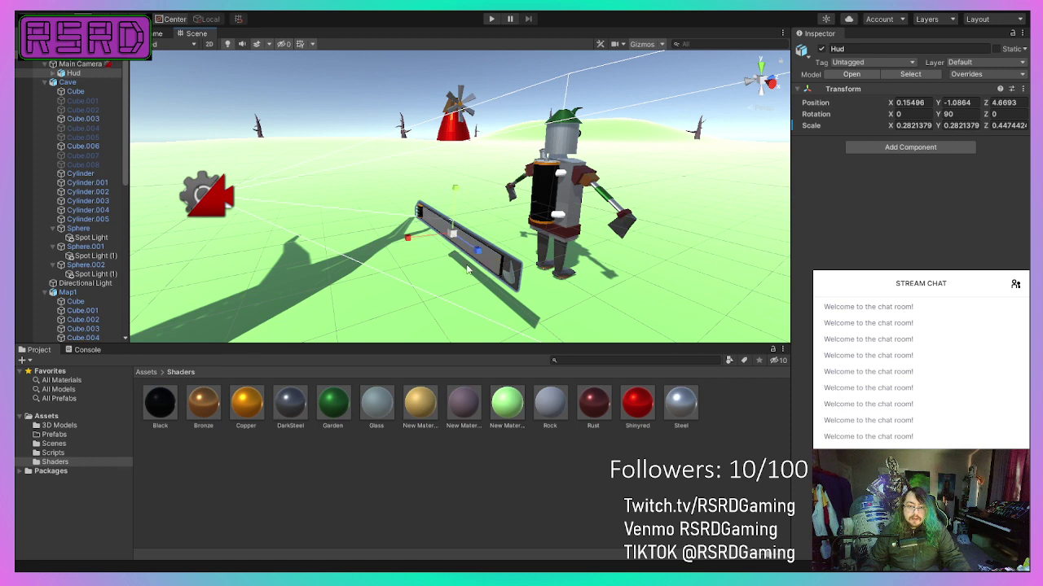
{"action": "left_click", "coordinate": [493, 19]}
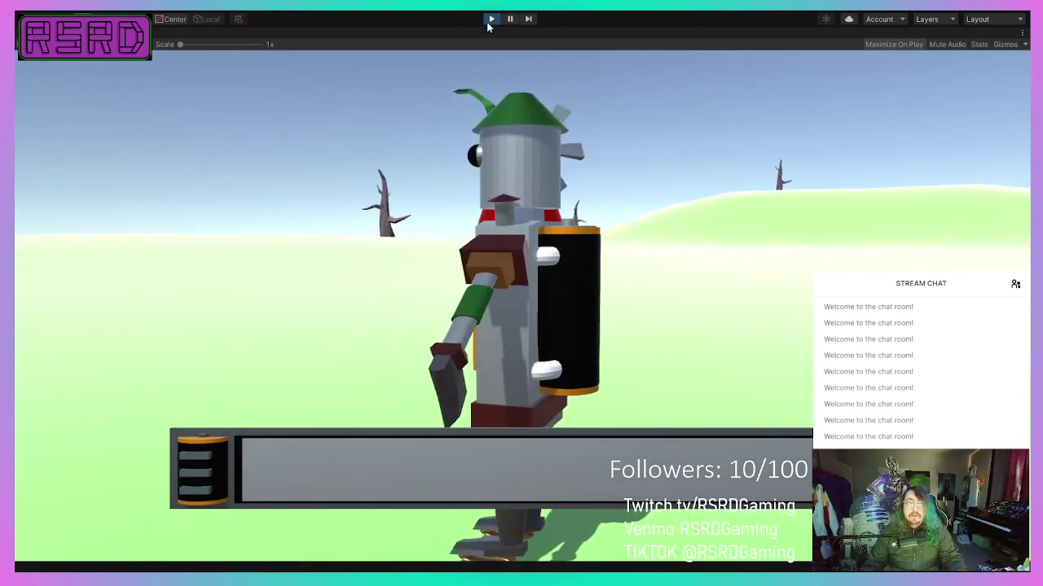
{"action": "left_click", "coordinate": [491, 19]}
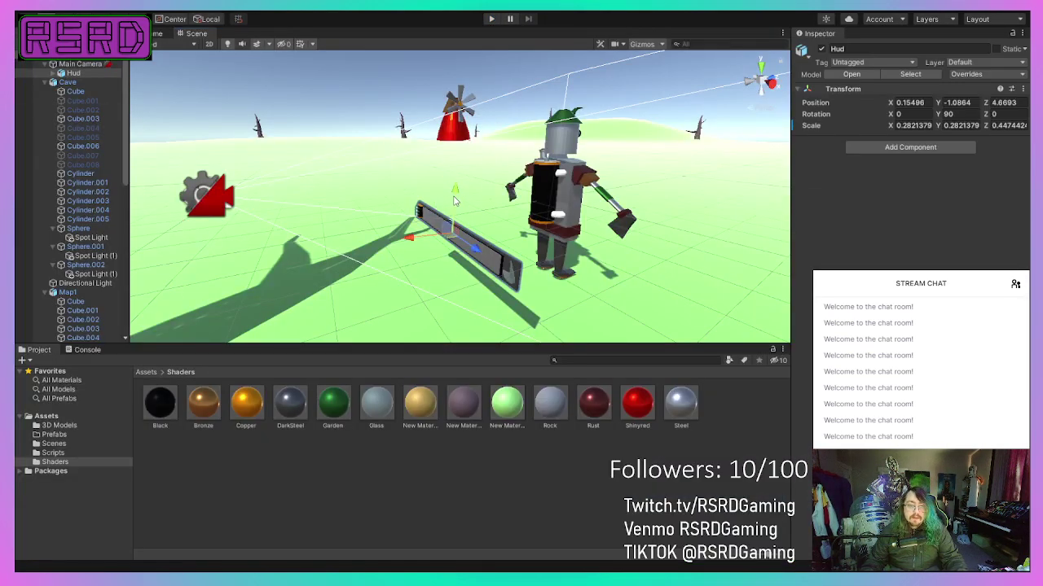
Step: Lower the Hud to a Y position of -1.35 and play-test its placement in the camera view
{"action": "left_click_drag", "start_coordinate": [455, 201], "coordinate": [453, 211]}
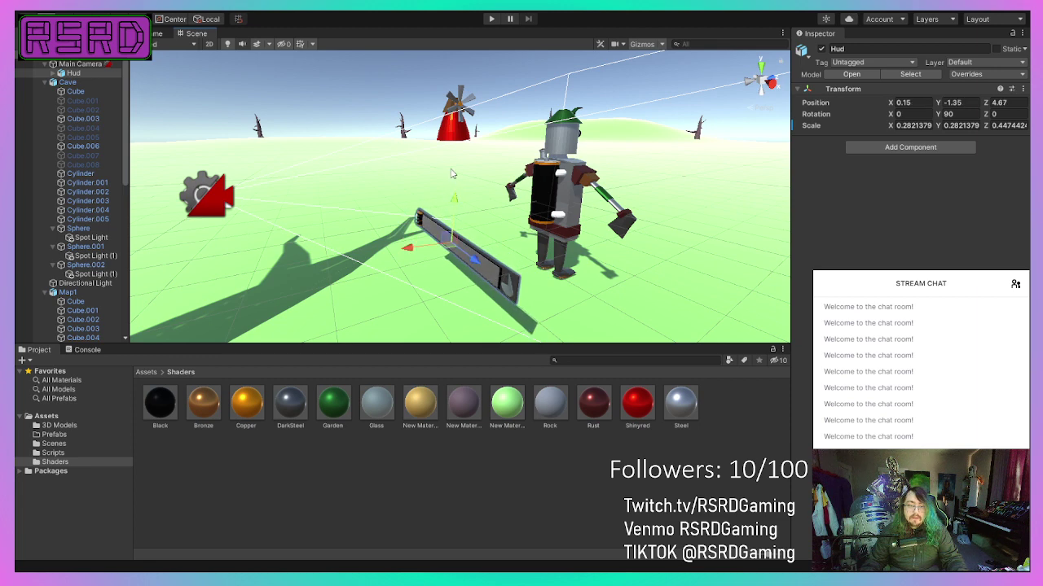
{"action": "left_click", "coordinate": [492, 19]}
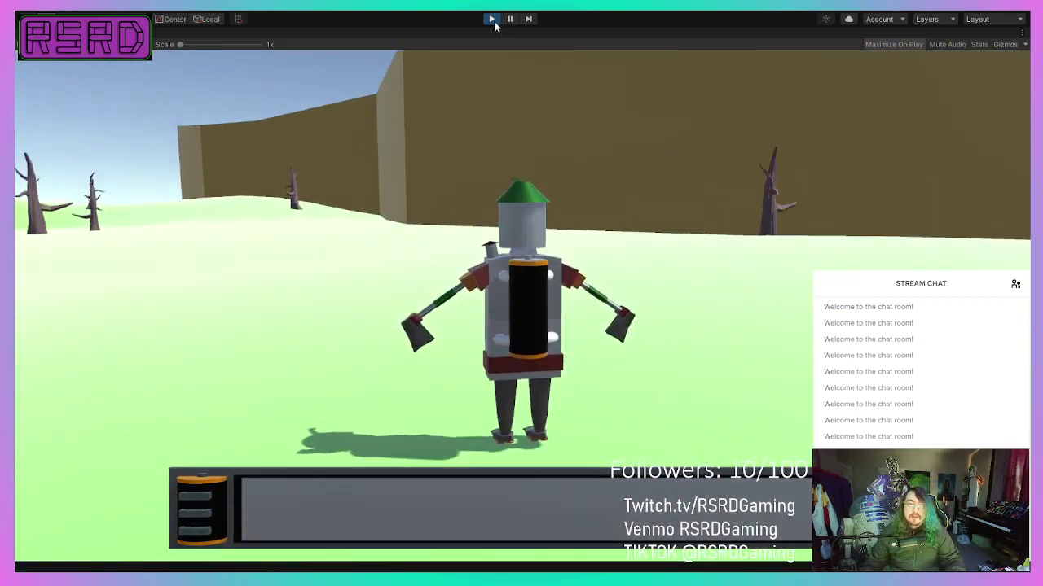
{"action": "left_click", "coordinate": [491, 18]}
Step: Search the scene for "deadtre" and select the first DeadTree, the one standing near the character
{"action": "scroll", "coordinate": [324, 230], "scroll_direction": "down", "scroll_amount": 8}
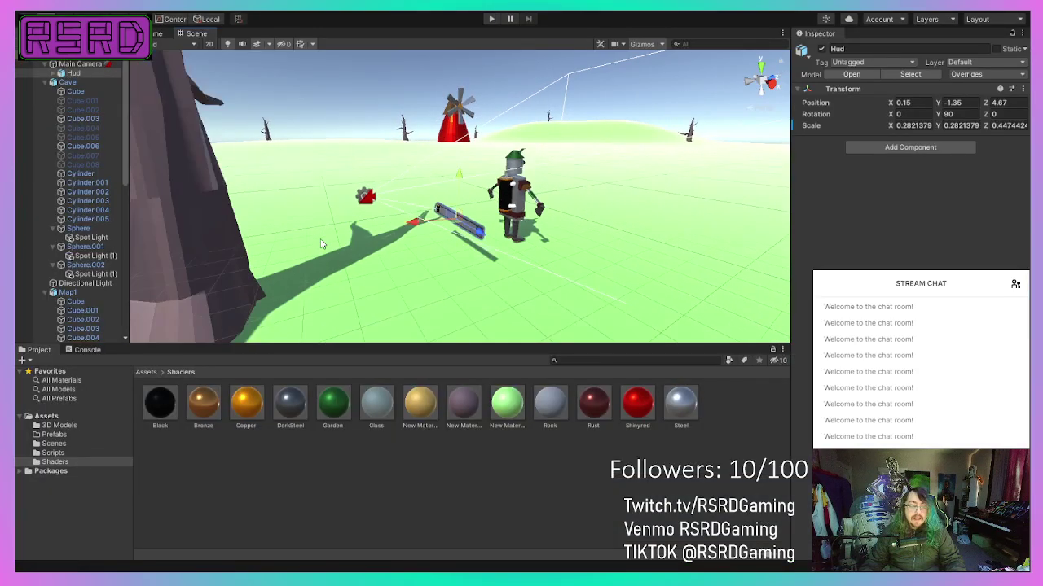
{"action": "scroll", "coordinate": [319, 230], "scroll_direction": "down", "scroll_amount": 3}
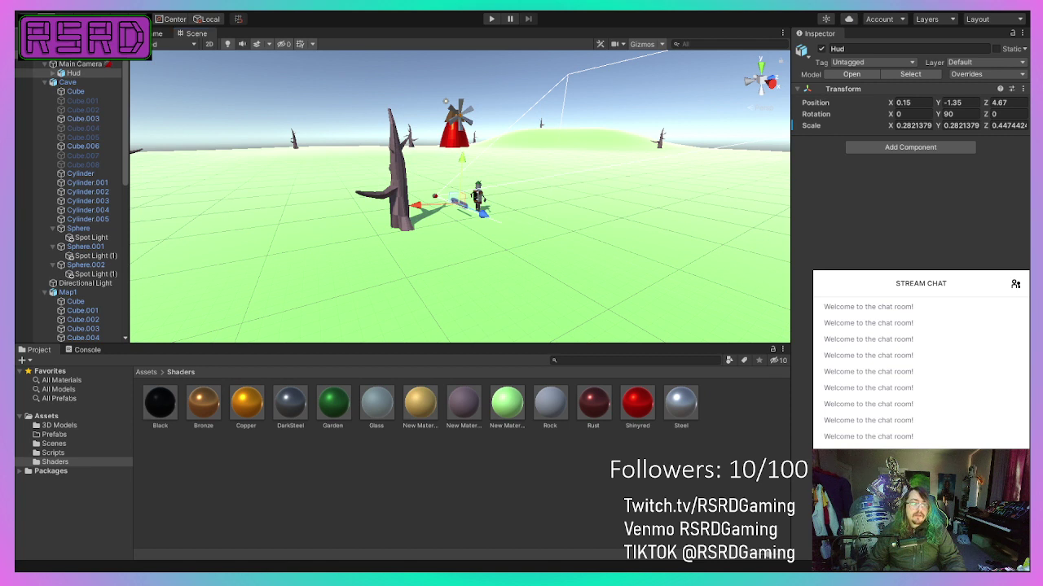
{"action": "key", "text": "ctrl+f"}
{"action": "type", "text": "deadtre"}
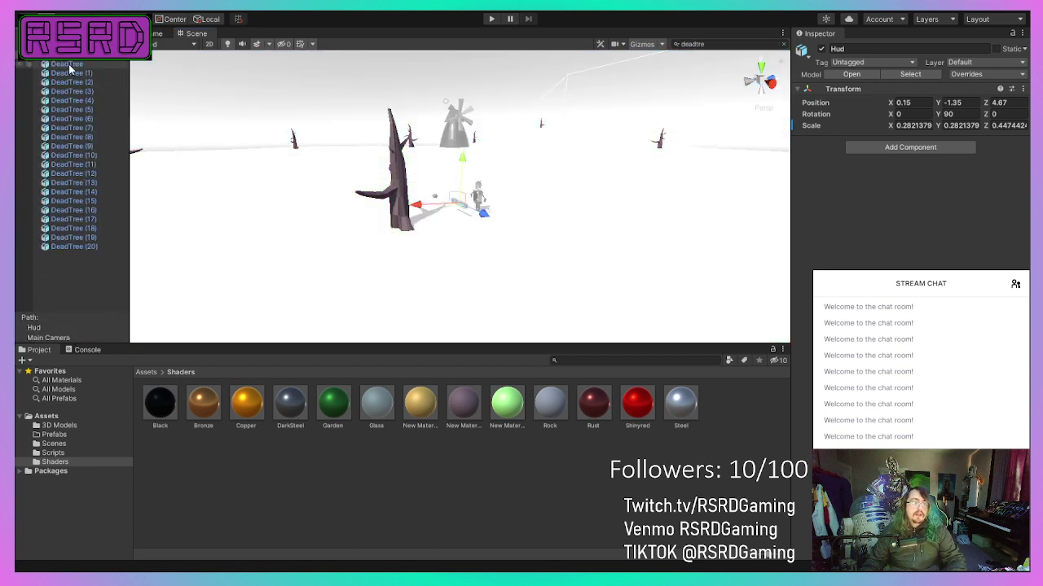
{"action": "left_click", "coordinate": [70, 64]}
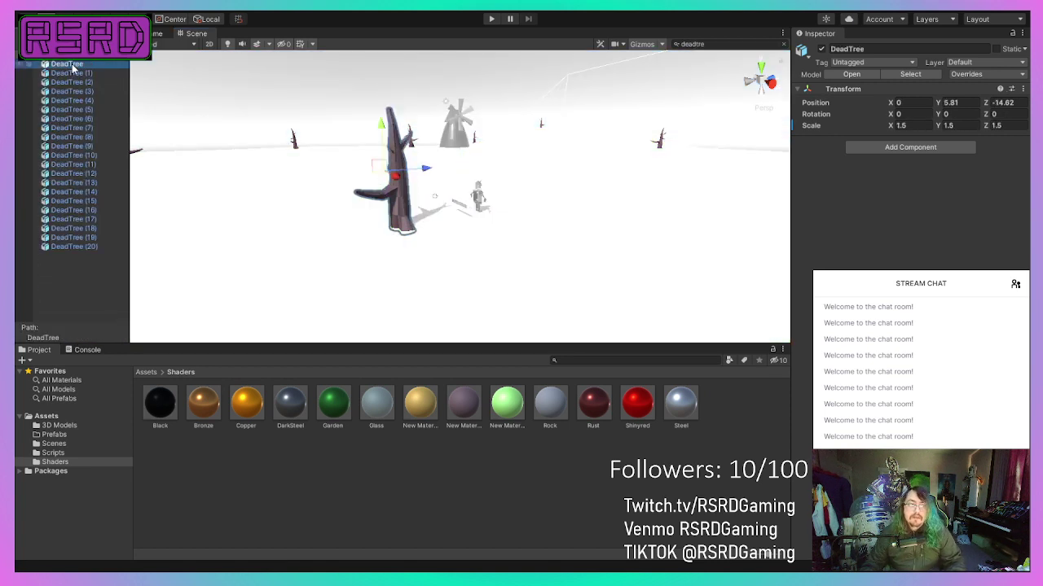
{"action": "scroll", "coordinate": [364, 185], "scroll_direction": "up", "scroll_amount": 5}
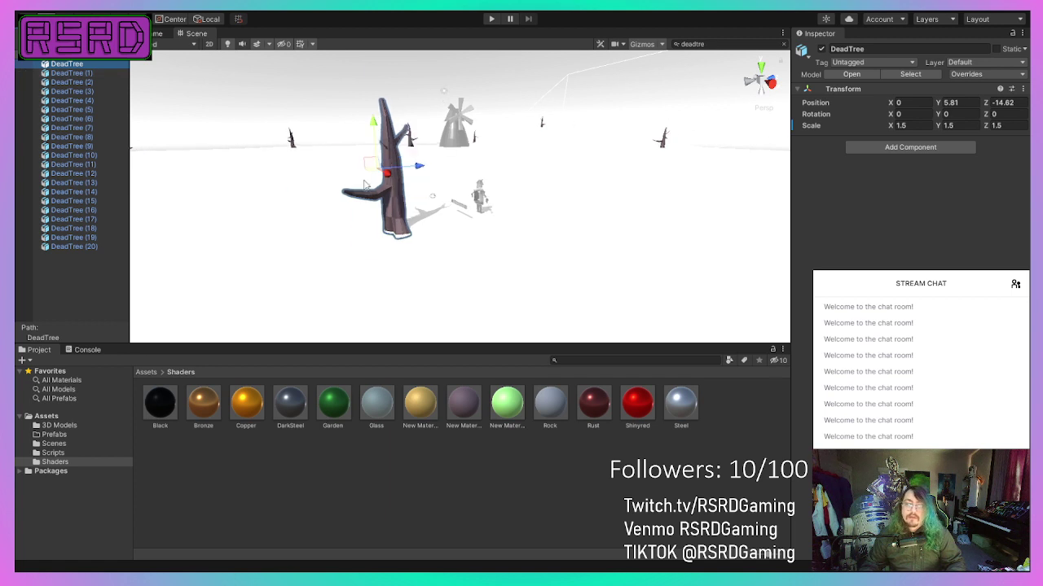
{"action": "middle_click_drag", "start_coordinate": [246, 166], "coordinate": [301, 198]}
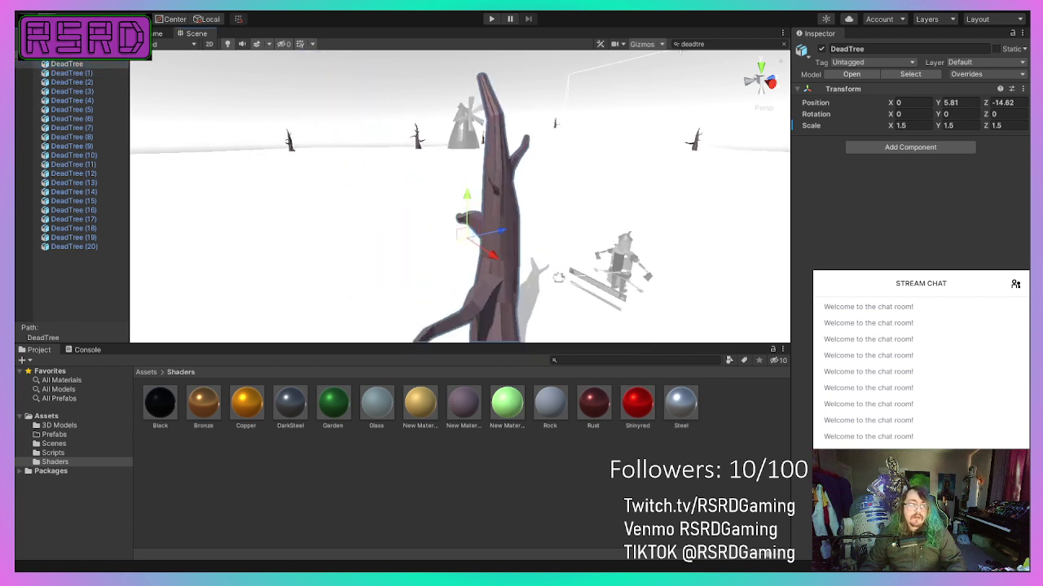
Step: Clear the scene search and add a mesh collider to the trunk Cylinder of the first DeadTree
{"action": "left_click", "coordinate": [122, 44]}
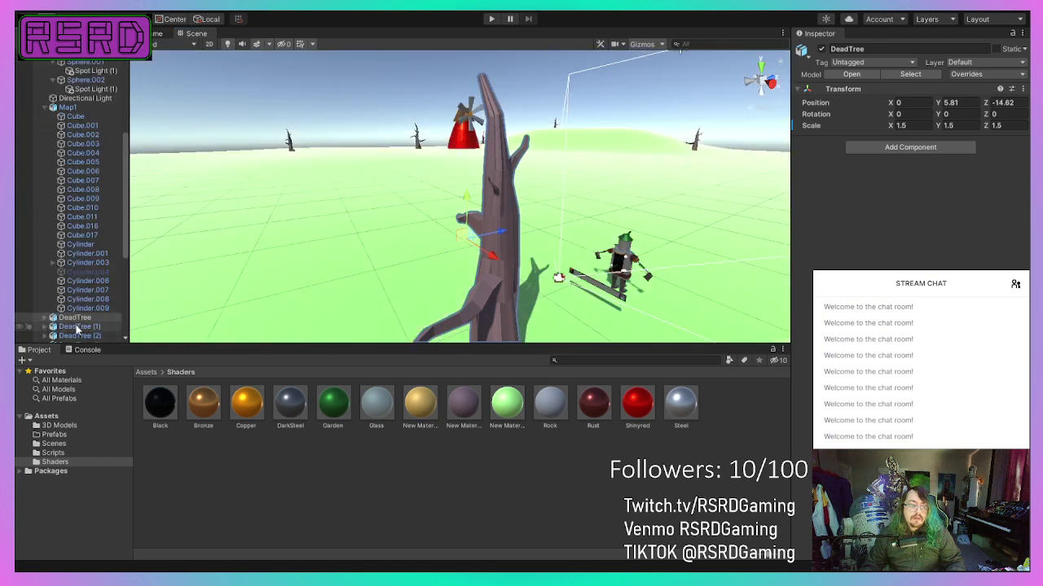
{"action": "scroll", "coordinate": [523, 277], "scroll_direction": "down", "scroll_amount": 3}
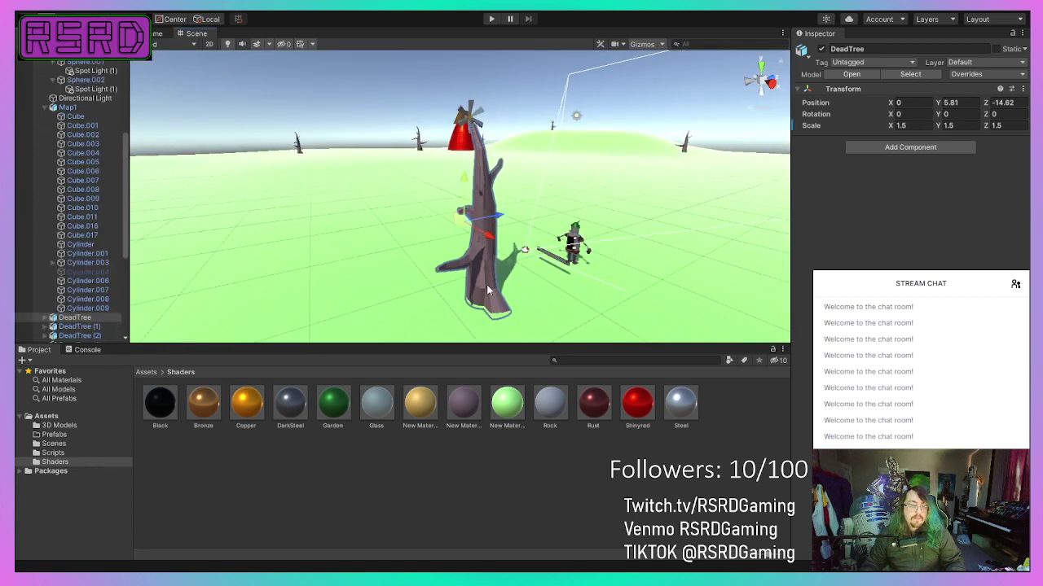
{"action": "left_click", "coordinate": [486, 285]}
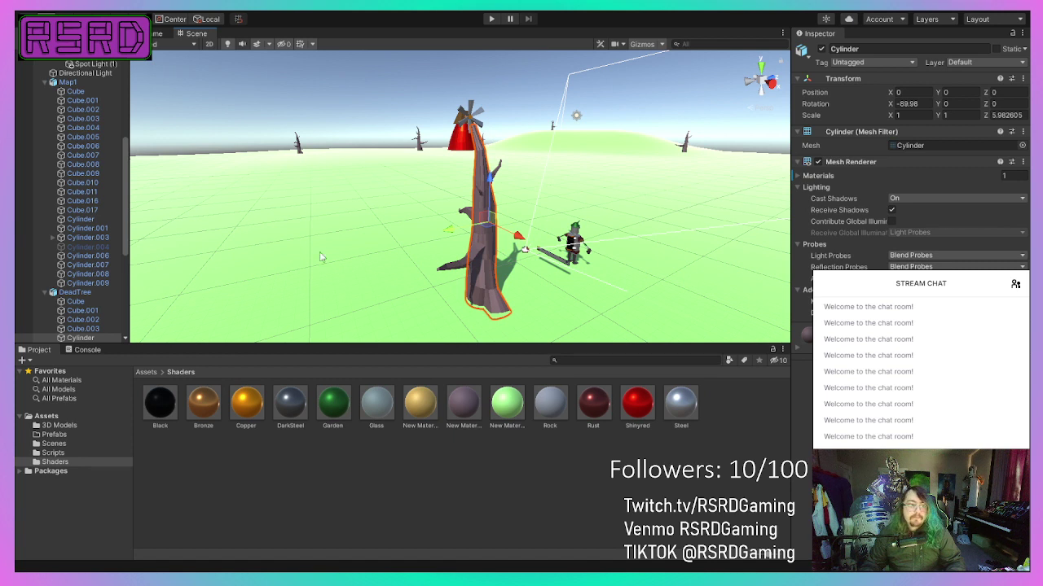
{"action": "scroll", "coordinate": [76, 269], "scroll_direction": "down", "scroll_amount": 5}
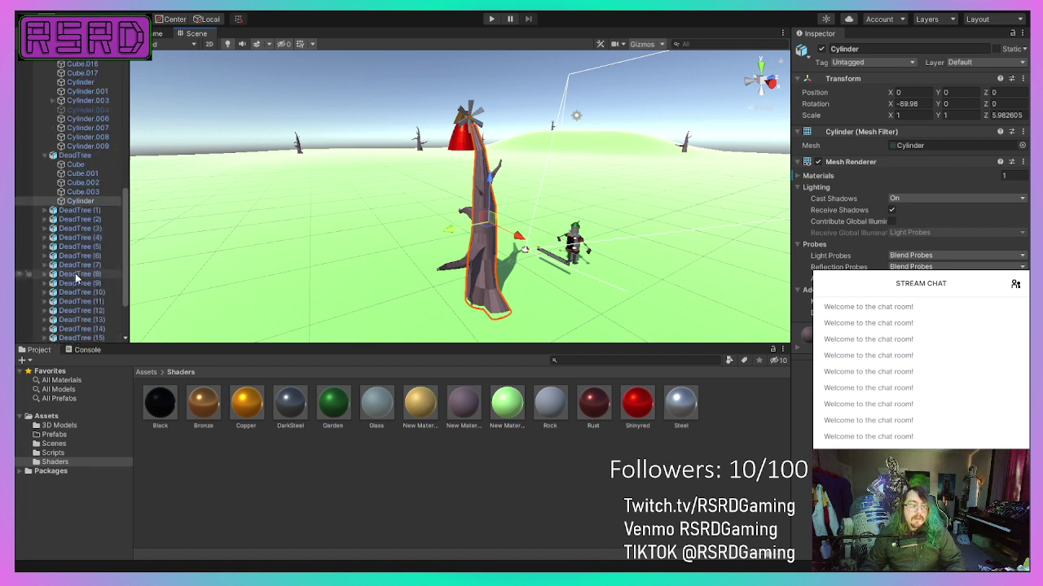
{"action": "left_click", "coordinate": [100, 202]}
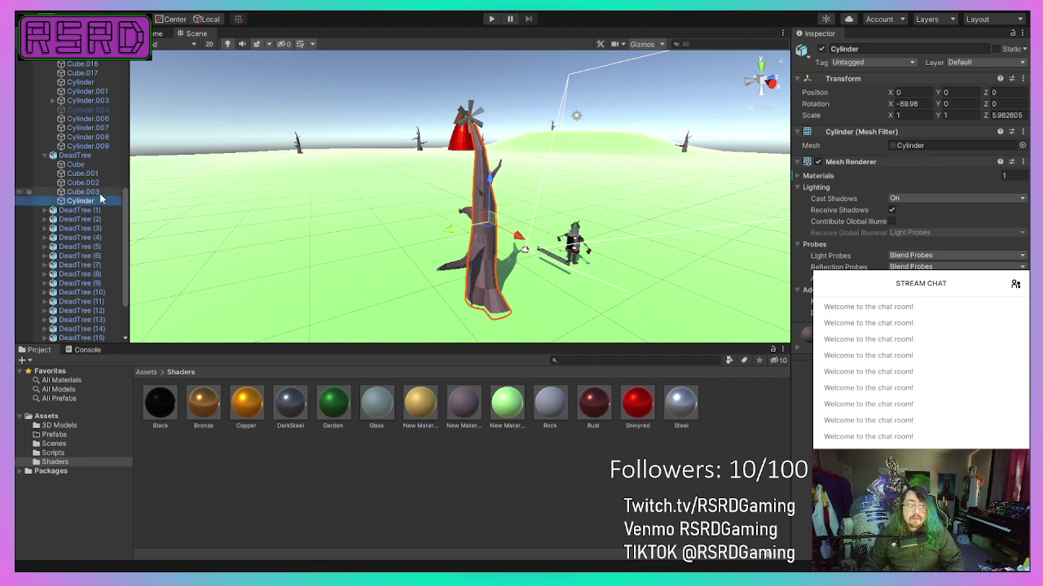
{"action": "left_click", "coordinate": [99, 193]}
{"action": "left_click", "coordinate": [95, 200]}
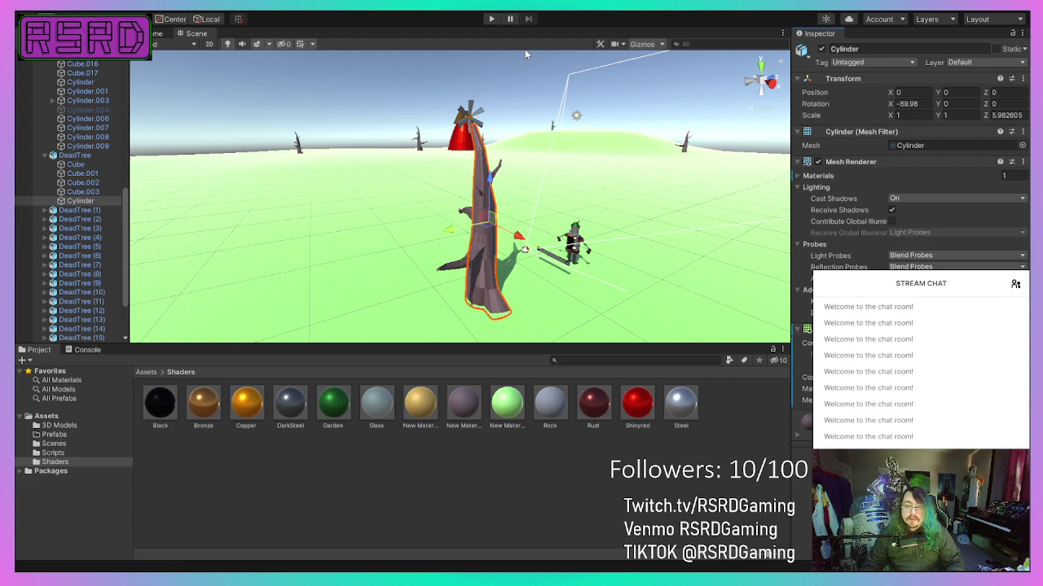
Step: Play-test the game, walking the character into the tree trunk from several directions to check the collision, and stop it again
{"action": "left_click", "coordinate": [491, 20]}
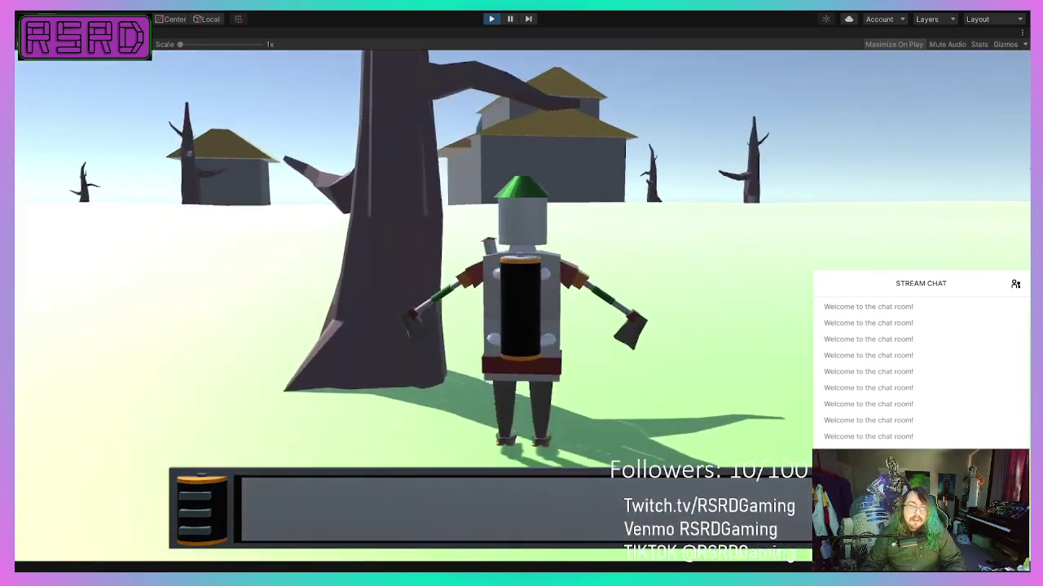
{"action": "key", "text": "w"}
{"action": "key", "text": "d"}
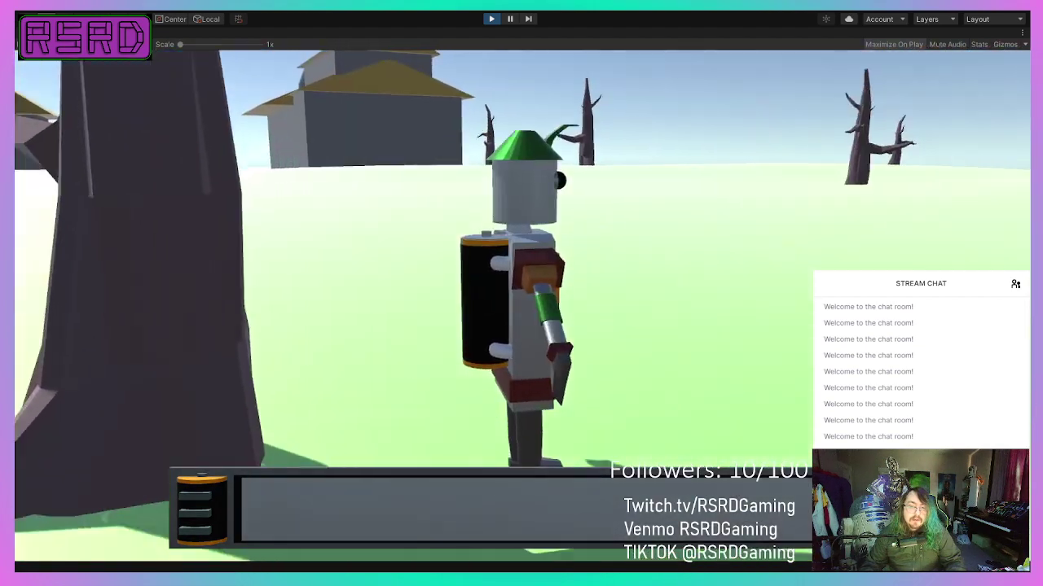
{"action": "key", "text": "a"}
{"action": "key", "text": "s"}
{"action": "key", "text": "d"}
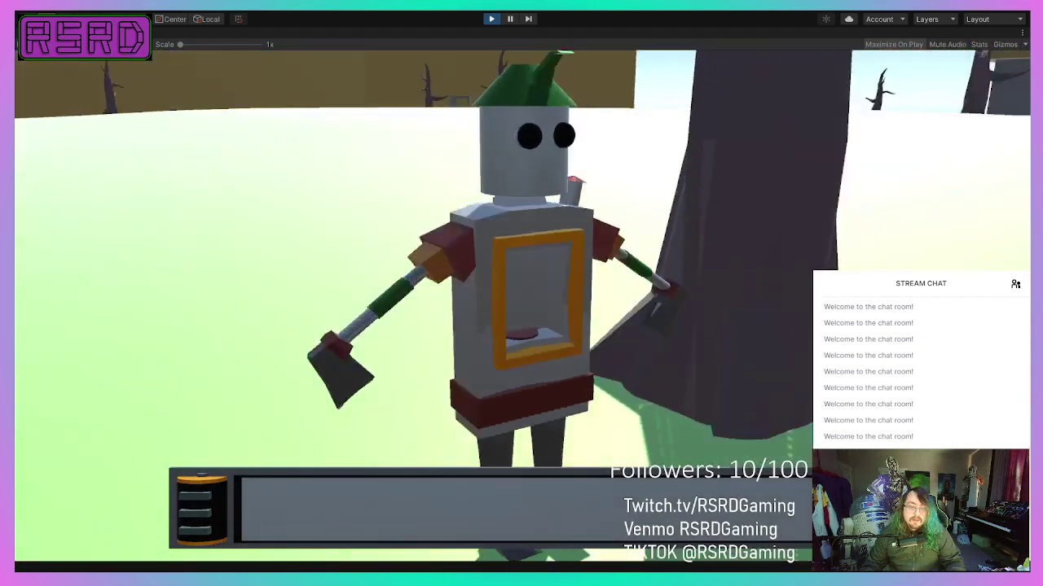
{"action": "key", "text": "w"}
{"action": "key", "text": "s"}
{"action": "key", "text": "a"}
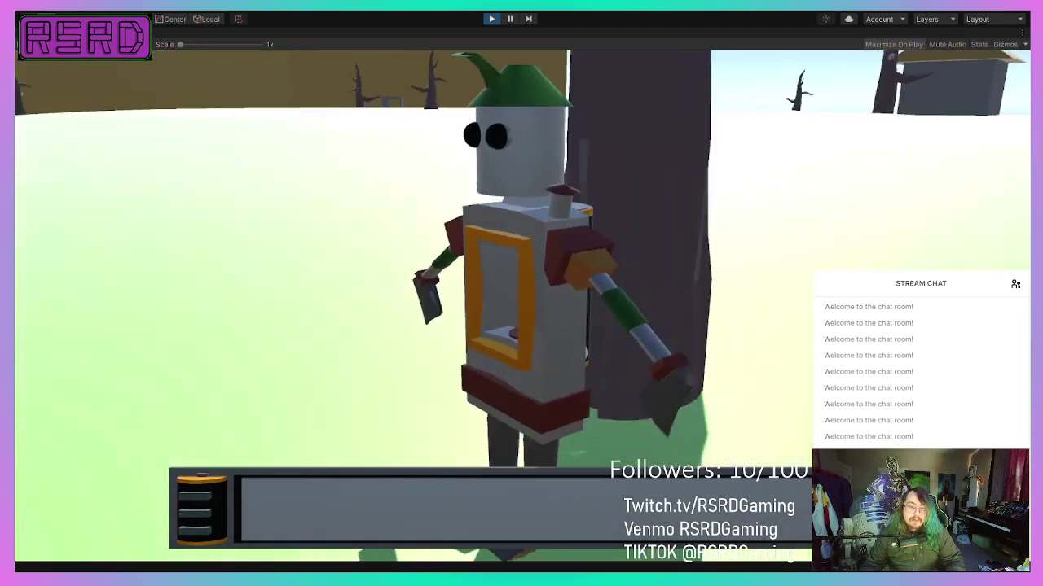
{"action": "key", "text": "w"}
{"action": "key", "text": "d"}
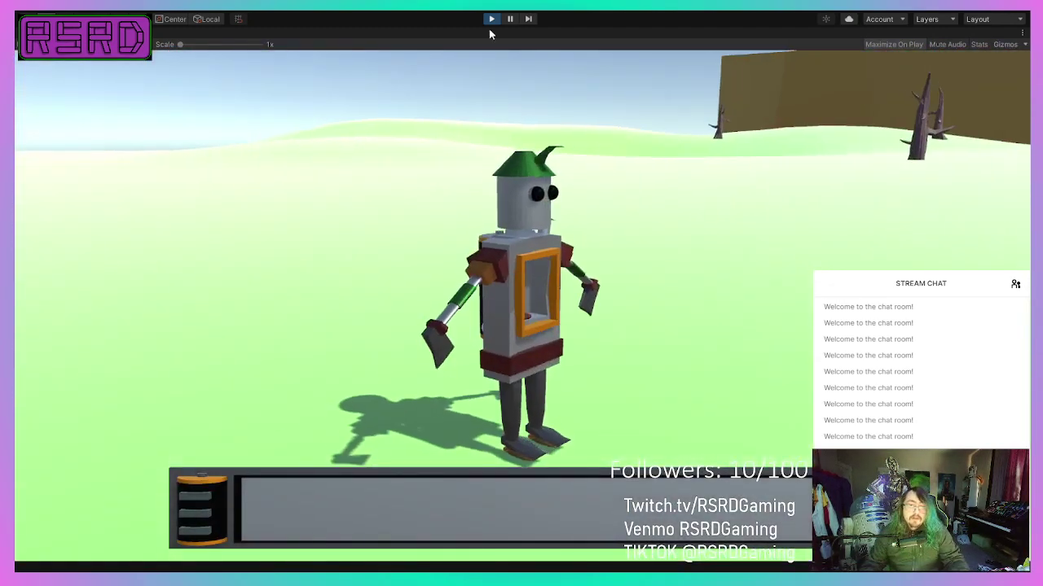
{"action": "left_click", "coordinate": [491, 18]}
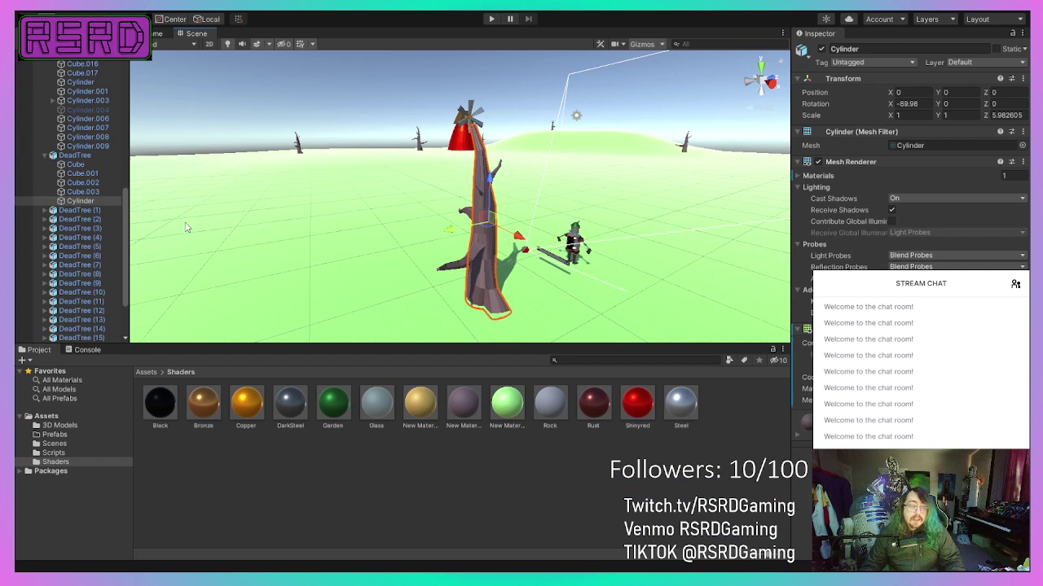
Step: Add a mesh collider to the trunk Cylinder of both DeadTree (1) and DeadTree (2)
{"action": "left_click", "coordinate": [45, 211]}
{"action": "left_click", "coordinate": [88, 257]}
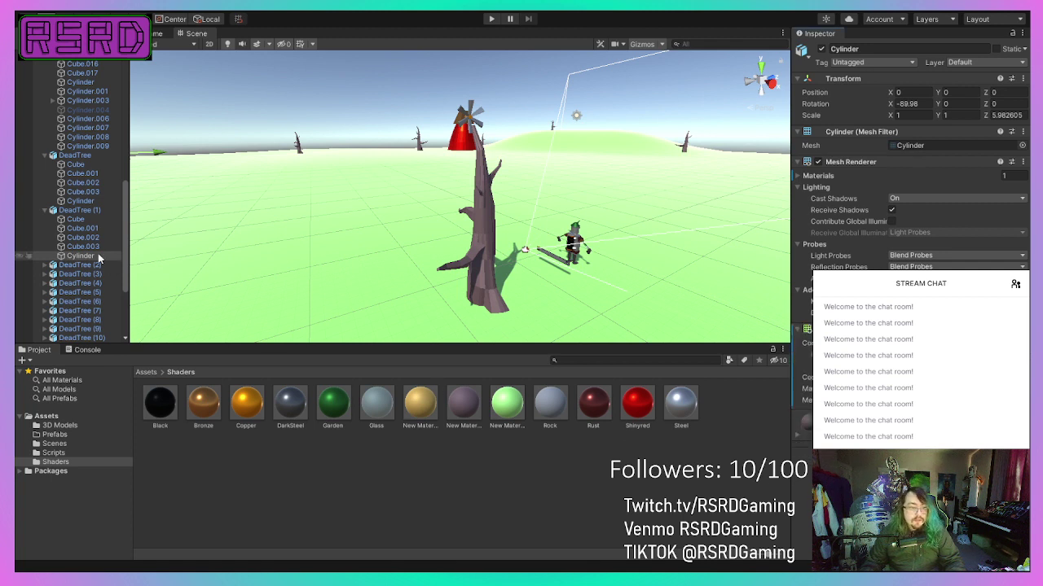
{"action": "left_click", "coordinate": [46, 265]}
{"action": "left_click", "coordinate": [80, 310]}
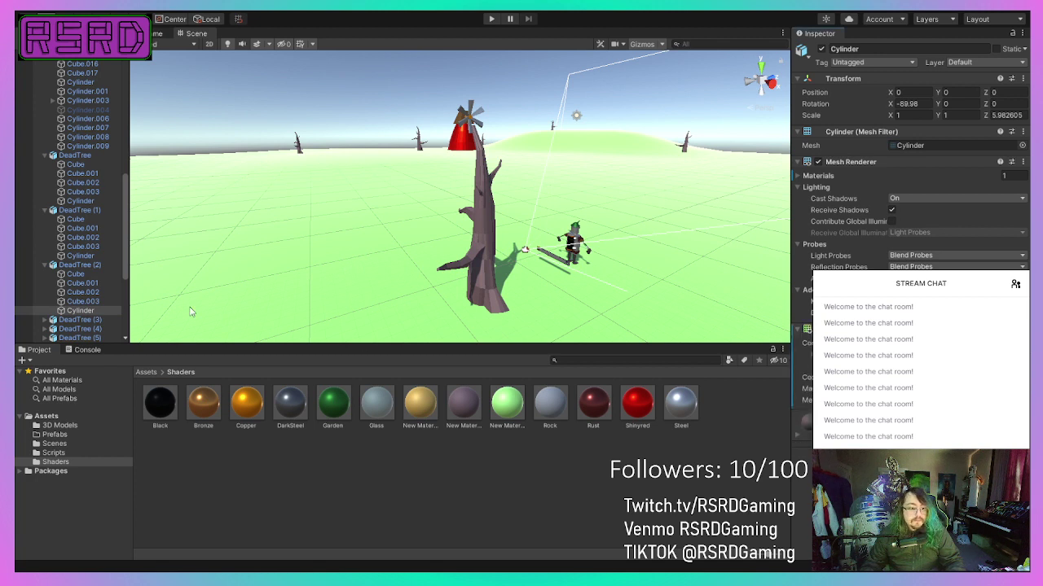
Step: Add a mesh collider to the trunk Cylinder of DeadTree (3)
{"action": "scroll", "coordinate": [82, 285], "scroll_direction": "down", "scroll_amount": 4}
{"action": "left_click", "coordinate": [44, 252]}
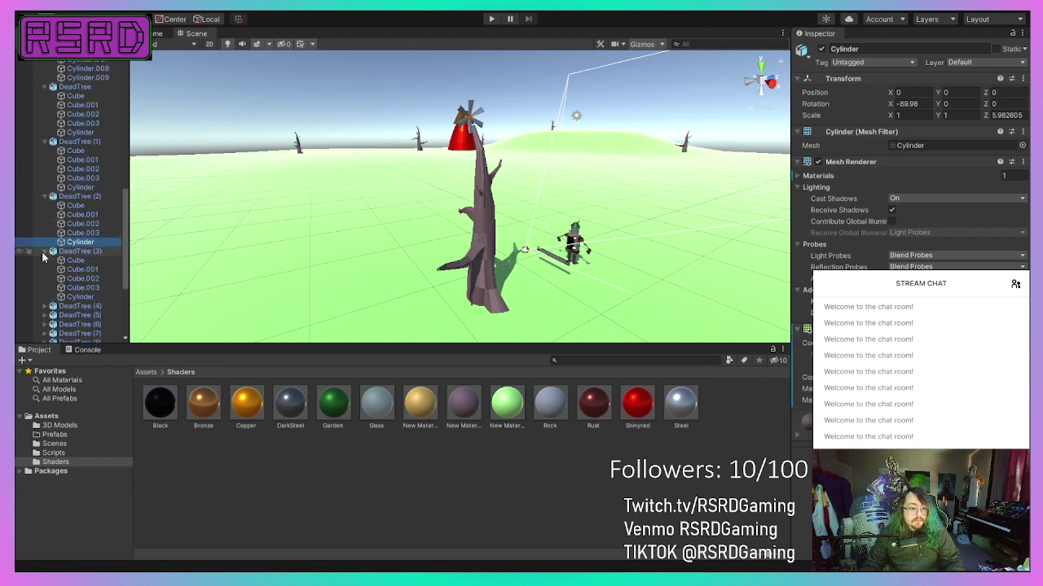
{"action": "left_click", "coordinate": [94, 297]}
{"action": "left_click", "coordinate": [791, 381]}
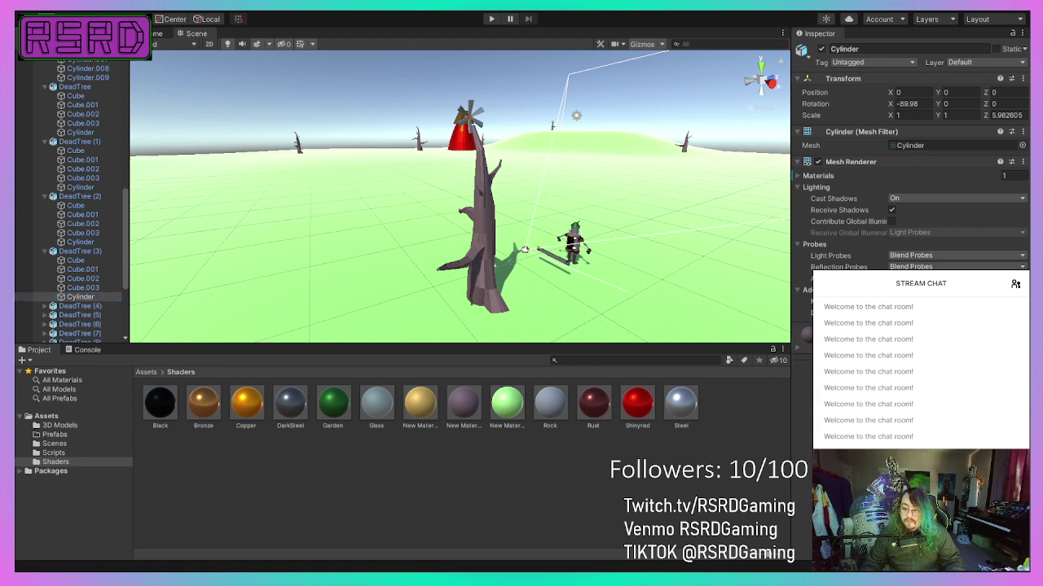
{"action": "key", "text": "Return"}
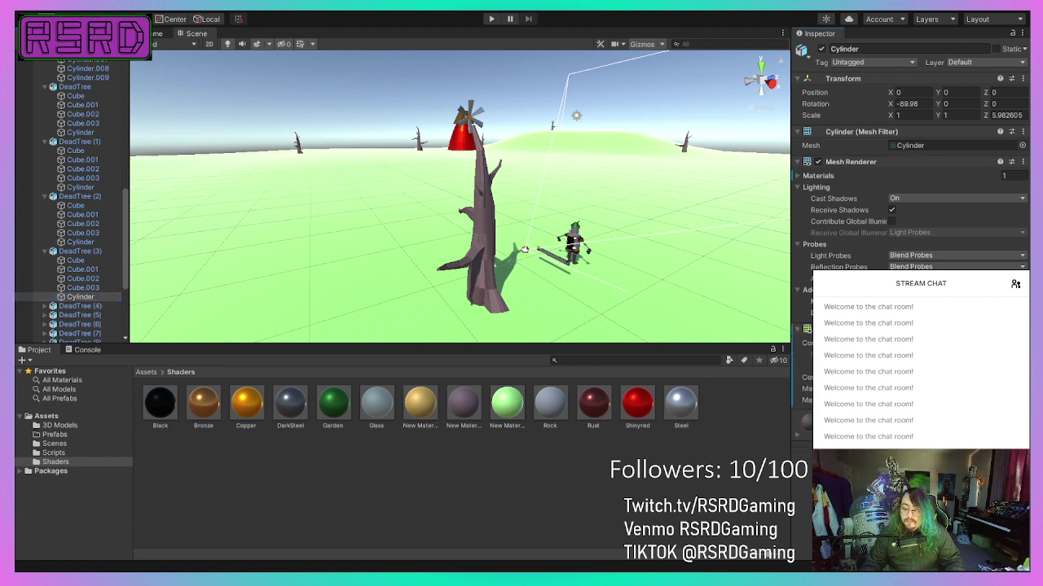
Step: Add a mesh collider to the trunk Cylinder of both DeadTree (4) and DeadTree (5)
{"action": "left_click", "coordinate": [44, 306]}
{"action": "scroll", "coordinate": [94, 308], "scroll_direction": "down", "scroll_amount": 3}
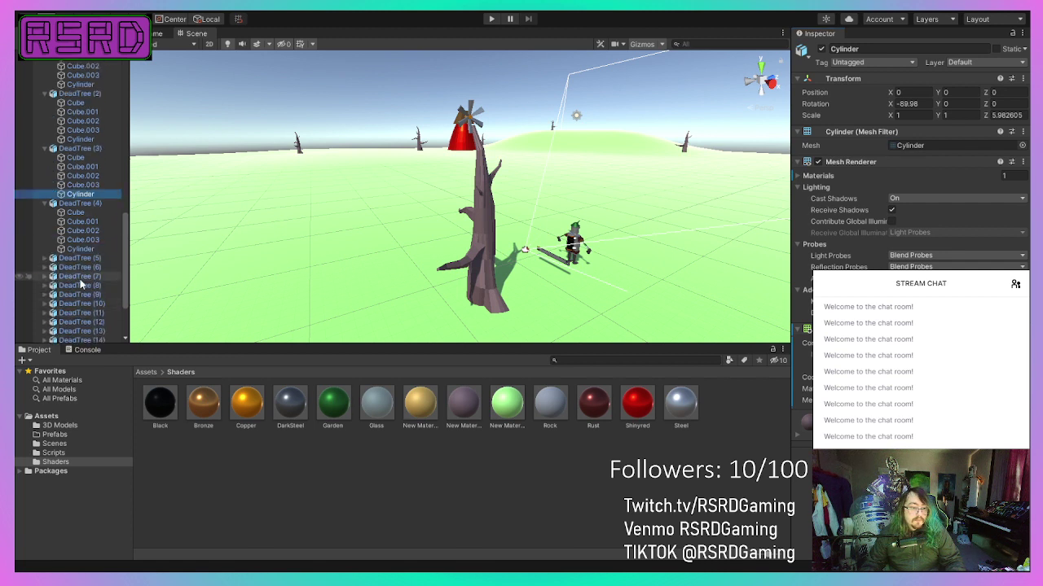
{"action": "left_click", "coordinate": [79, 250]}
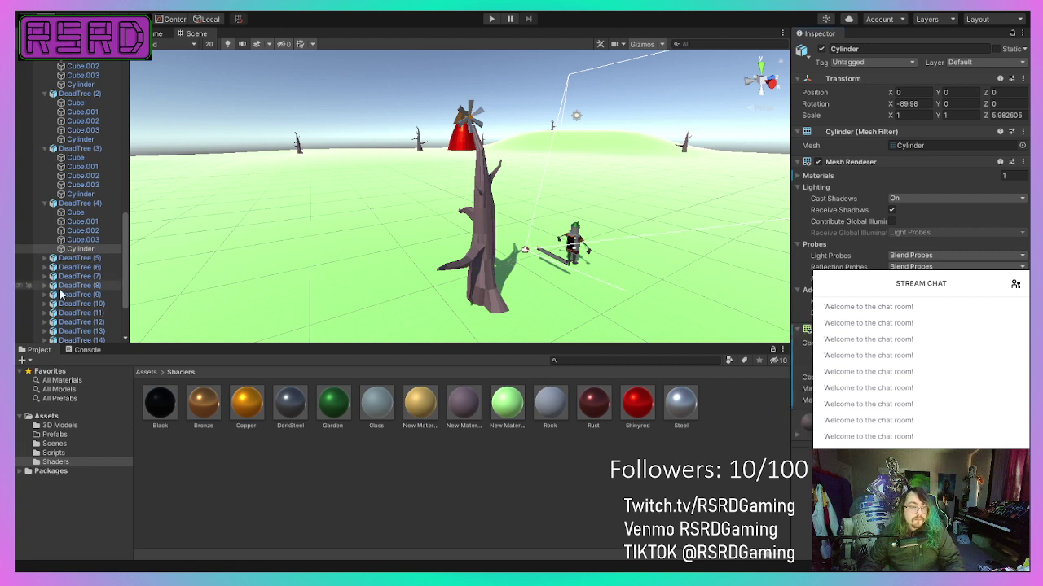
{"action": "left_click", "coordinate": [44, 258]}
{"action": "left_click", "coordinate": [79, 303]}
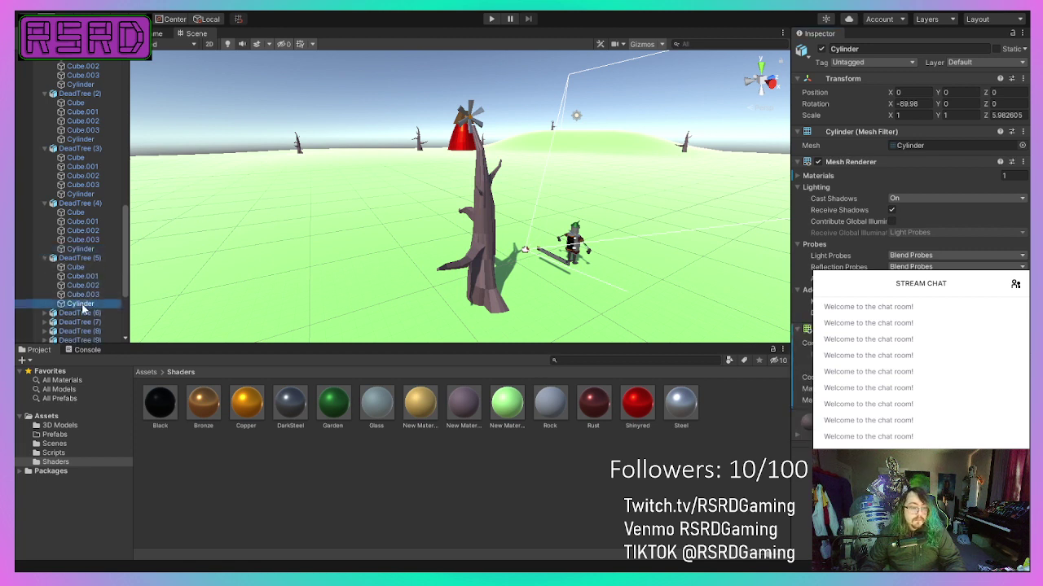
{"action": "left_click", "coordinate": [668, 358]}
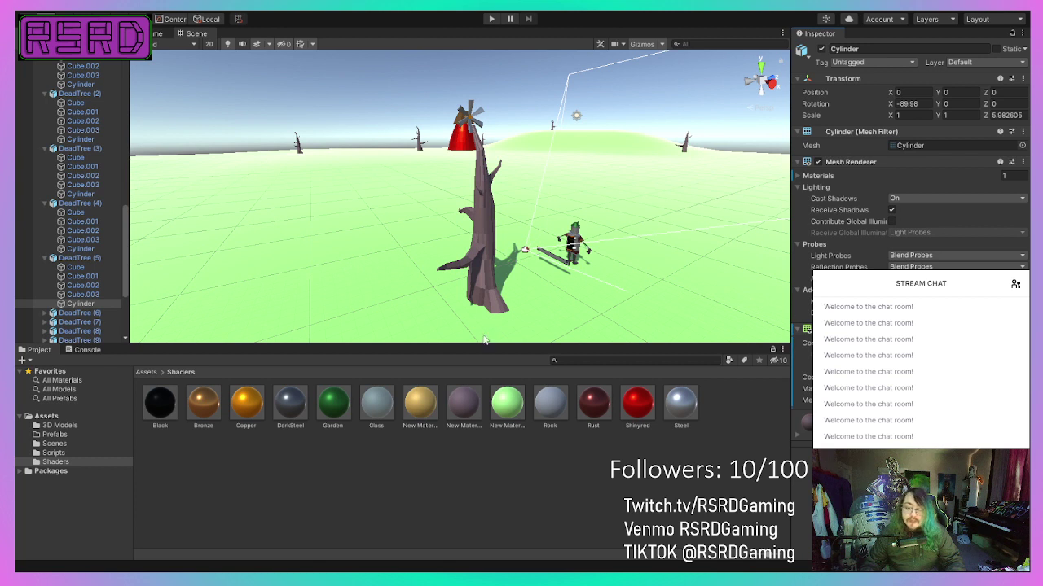
{"action": "scroll", "coordinate": [396, 323], "scroll_direction": "up", "scroll_amount": 1}
{"action": "scroll", "coordinate": [65, 293], "scroll_direction": "down", "scroll_amount": 3}
{"action": "scroll", "coordinate": [65, 293], "scroll_direction": "down", "scroll_amount": 2}
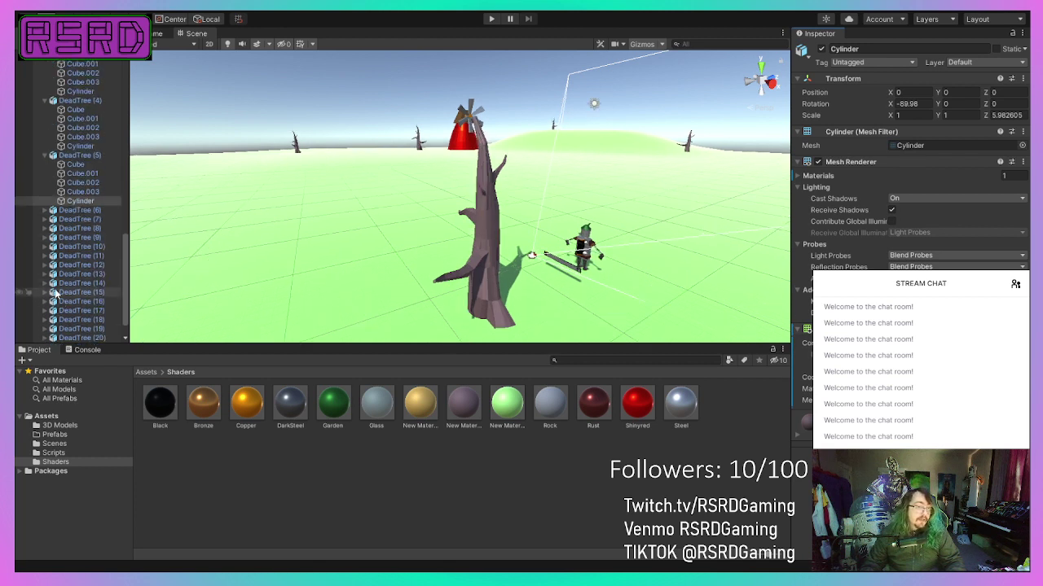
Step: Add a mesh collider to the trunk Cylinder of both DeadTree (6) and DeadTree (7)
{"action": "left_click", "coordinate": [46, 211]}
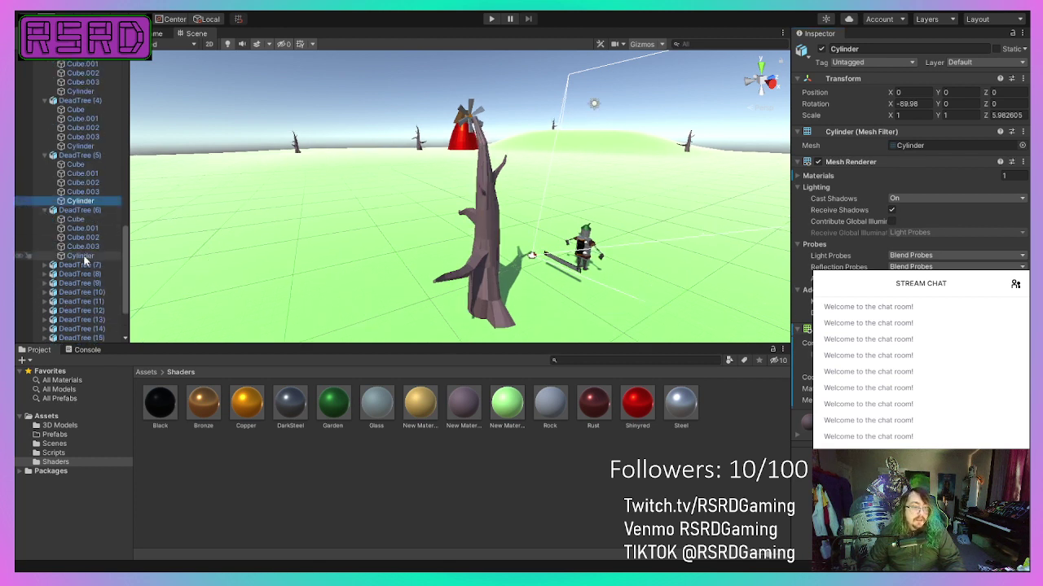
{"action": "left_click", "coordinate": [80, 256]}
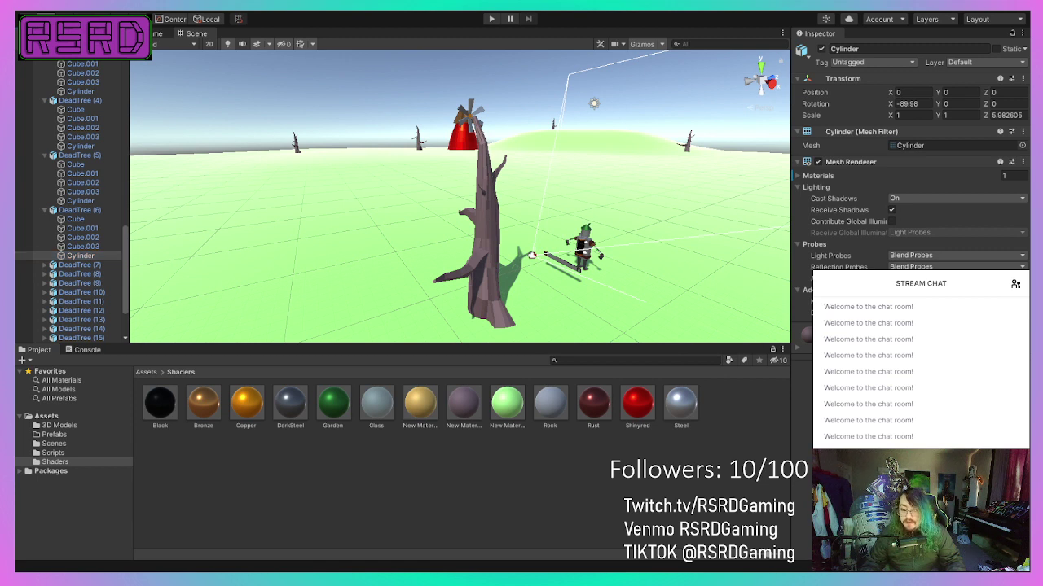
{"action": "key", "text": "Return"}
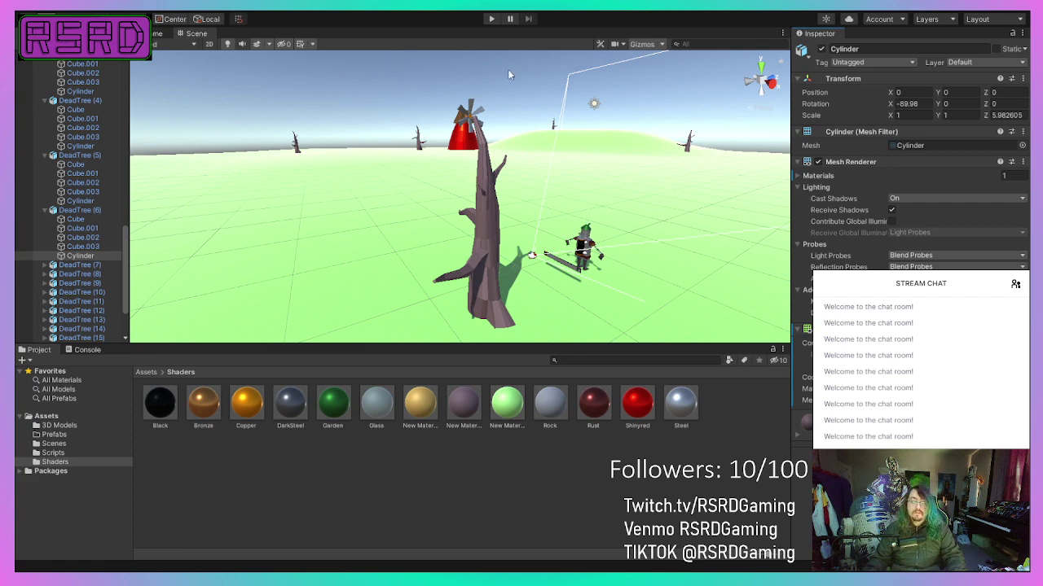
{"action": "middle_click_drag", "start_coordinate": [487, 219], "coordinate": [476, 243]}
{"action": "left_click_drag", "start_coordinate": [424, 249], "coordinate": [556, 289], "text": "alt"}
{"action": "middle_click_drag", "start_coordinate": [317, 260], "coordinate": [346, 226]}
{"action": "right_click_drag", "start_coordinate": [346, 226], "coordinate": [349, 247]}
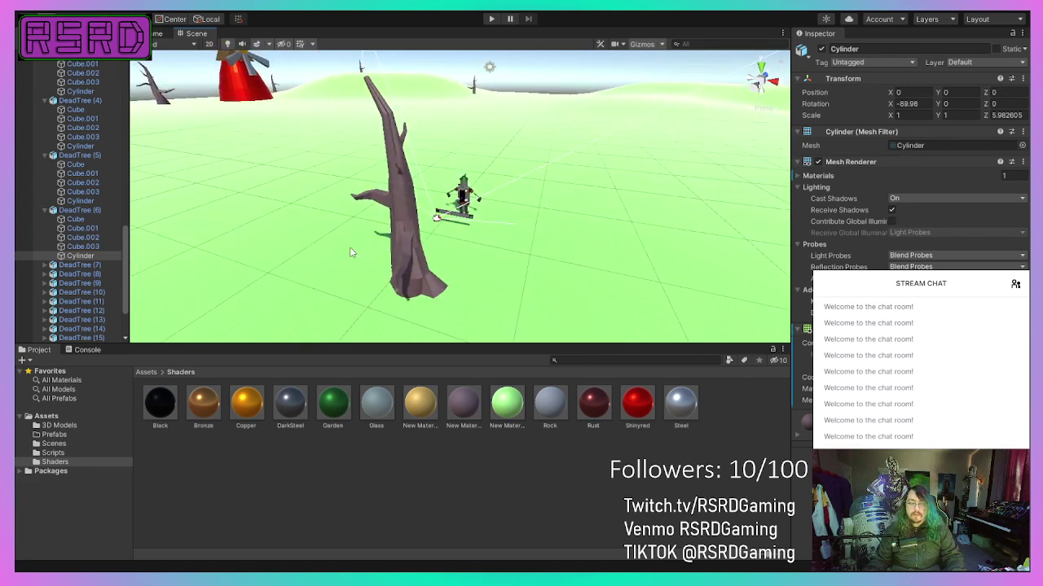
{"action": "left_click", "coordinate": [44, 265]}
{"action": "left_click", "coordinate": [80, 310]}
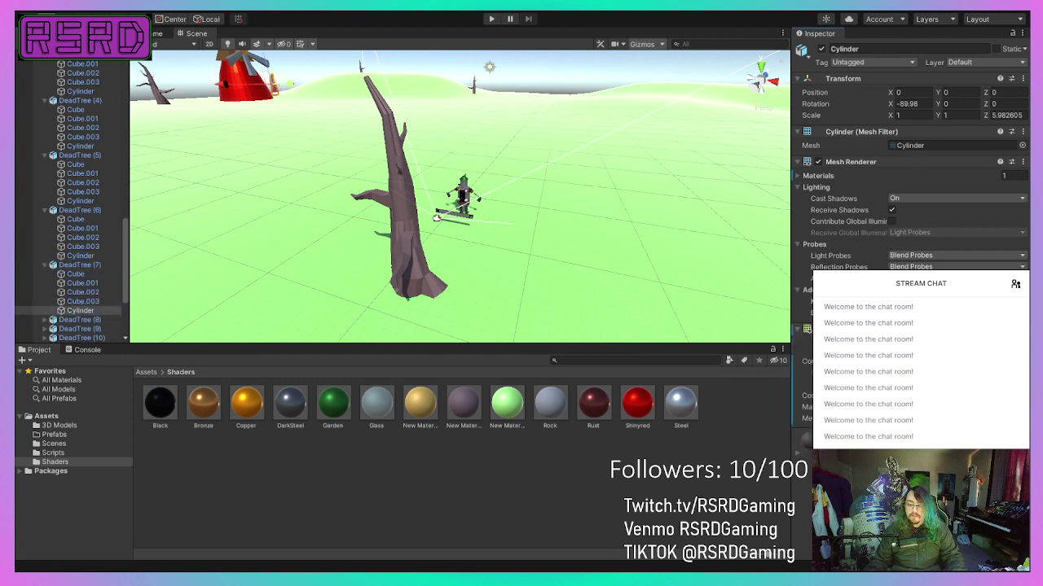
Step: Add a mesh collider to the trunk Cylinder of both DeadTree (8) and DeadTree (9), rechecking the Cylinder of DeadTree (7) in between
{"action": "scroll", "coordinate": [69, 308], "scroll_direction": "down", "scroll_amount": 3}
{"action": "scroll", "coordinate": [70, 307], "scroll_direction": "down", "scroll_amount": 2}
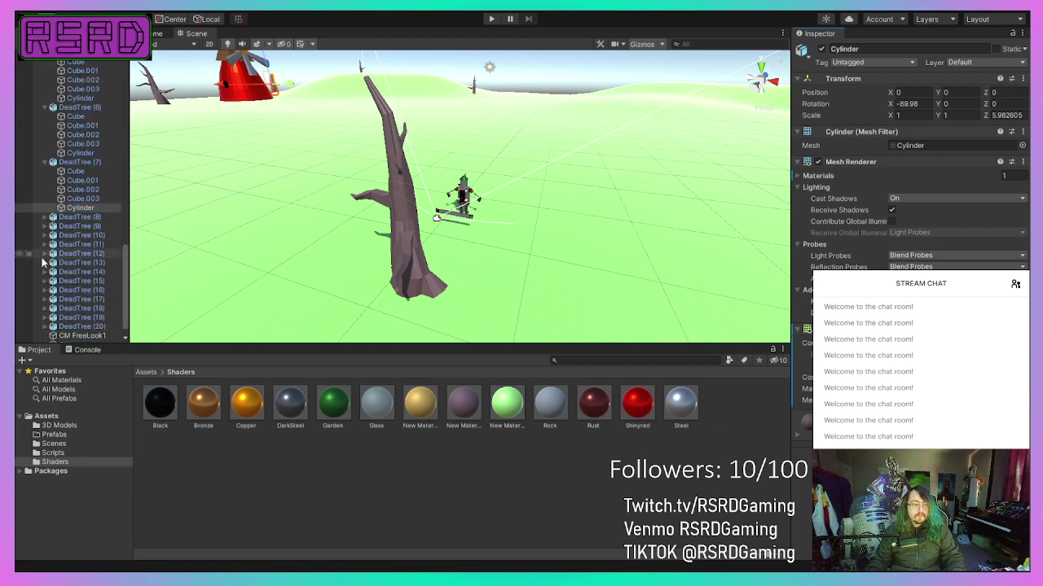
{"action": "left_click", "coordinate": [44, 216]}
{"action": "left_click", "coordinate": [87, 263]}
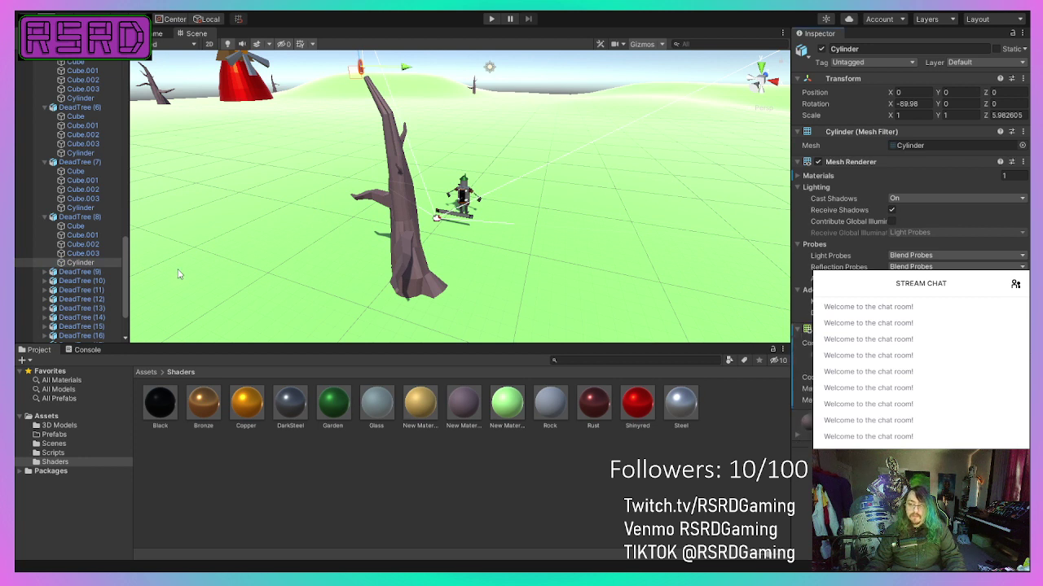
{"action": "left_click", "coordinate": [77, 209]}
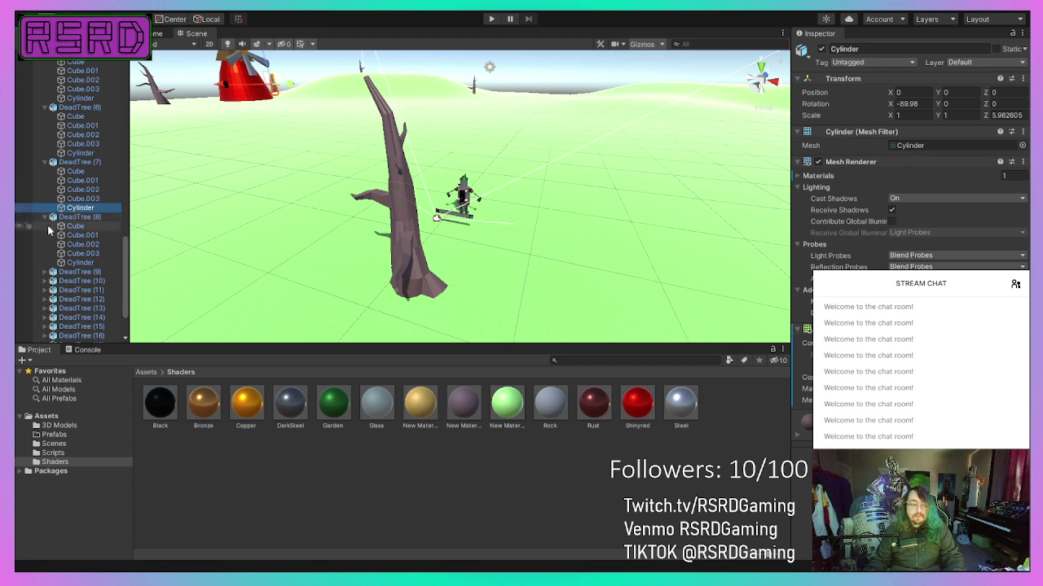
{"action": "left_click", "coordinate": [45, 272]}
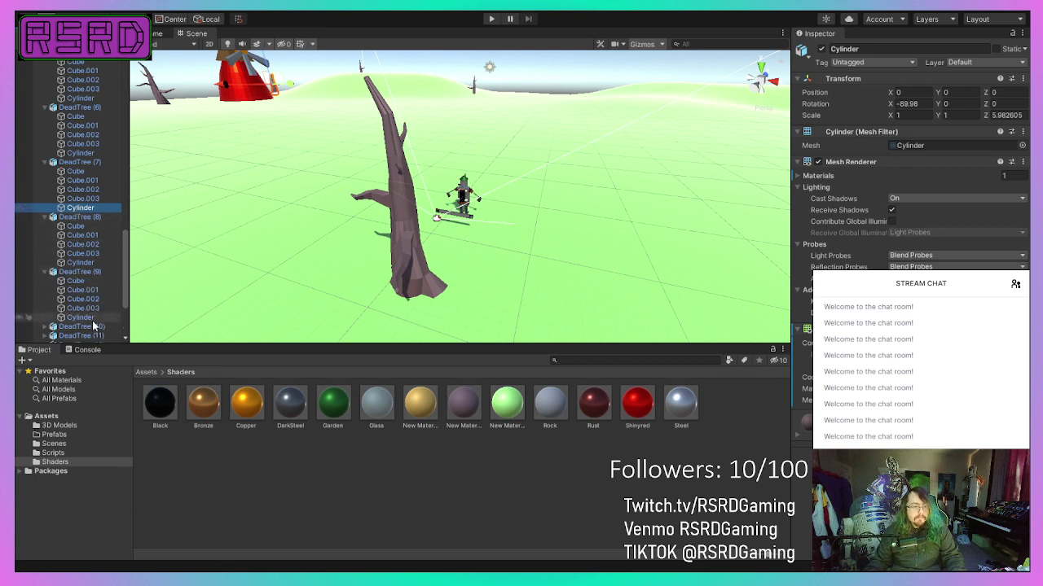
{"action": "left_click", "coordinate": [79, 317]}
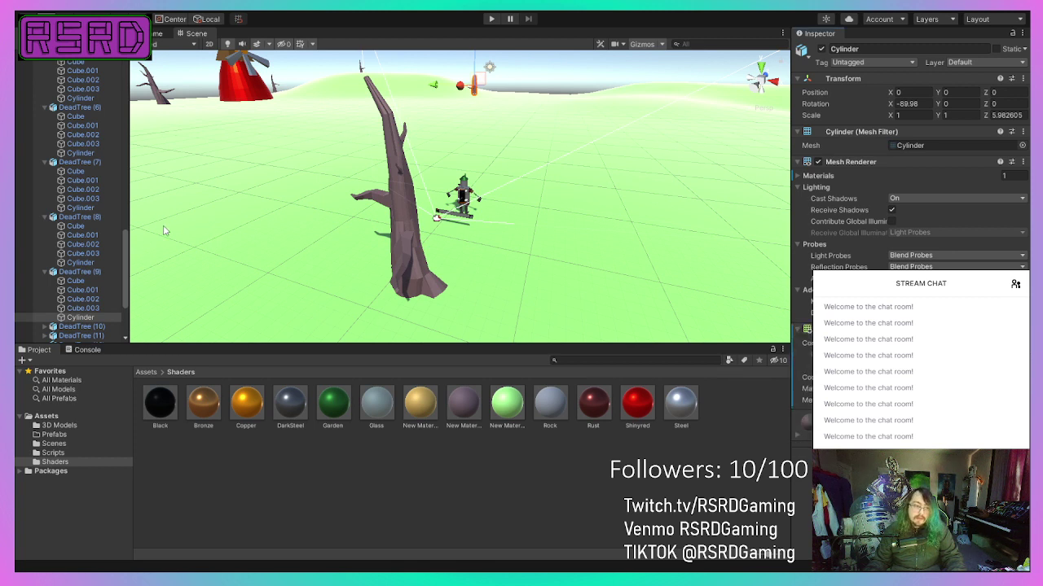
Step: Add a mesh collider to the trunk Cylinder of both DeadTree (10) and DeadTree (11)
{"action": "scroll", "coordinate": [66, 309], "scroll_direction": "down", "scroll_amount": 2}
{"action": "scroll", "coordinate": [66, 309], "scroll_direction": "down", "scroll_amount": 4}
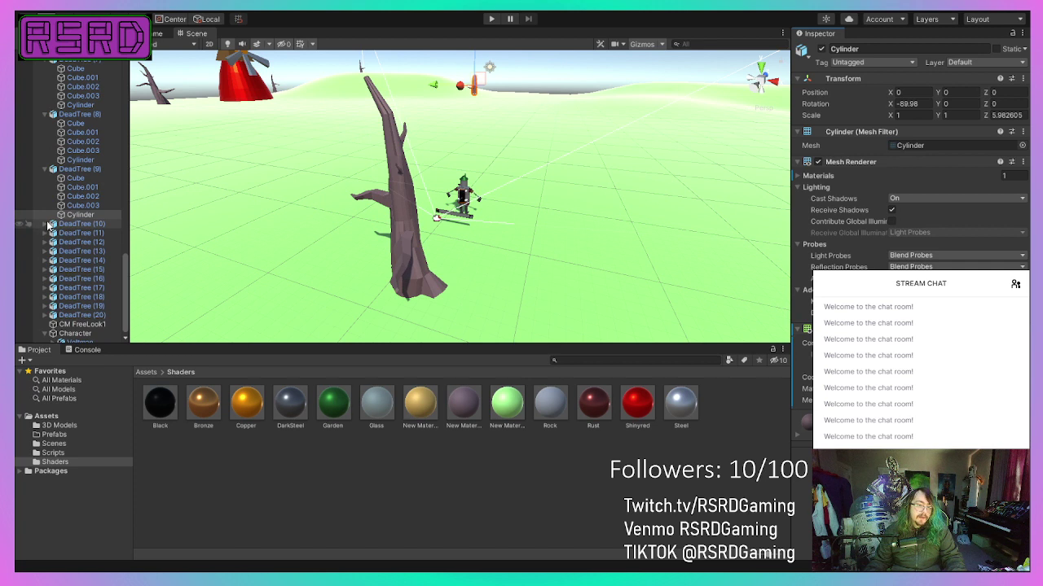
{"action": "left_click", "coordinate": [46, 224]}
{"action": "left_click", "coordinate": [79, 269]}
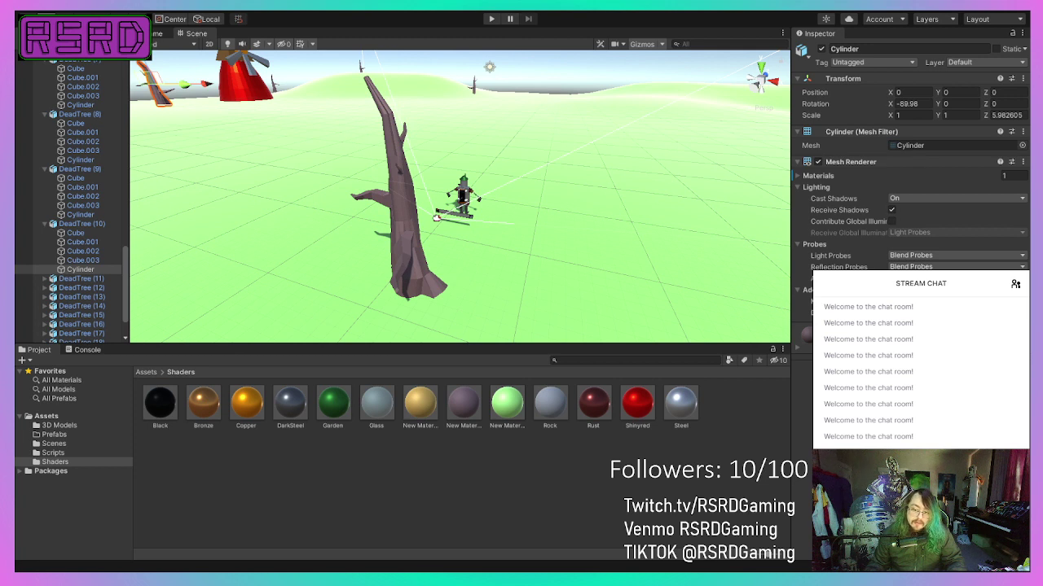
{"action": "scroll", "coordinate": [28, 224], "scroll_direction": "down", "scroll_amount": 3}
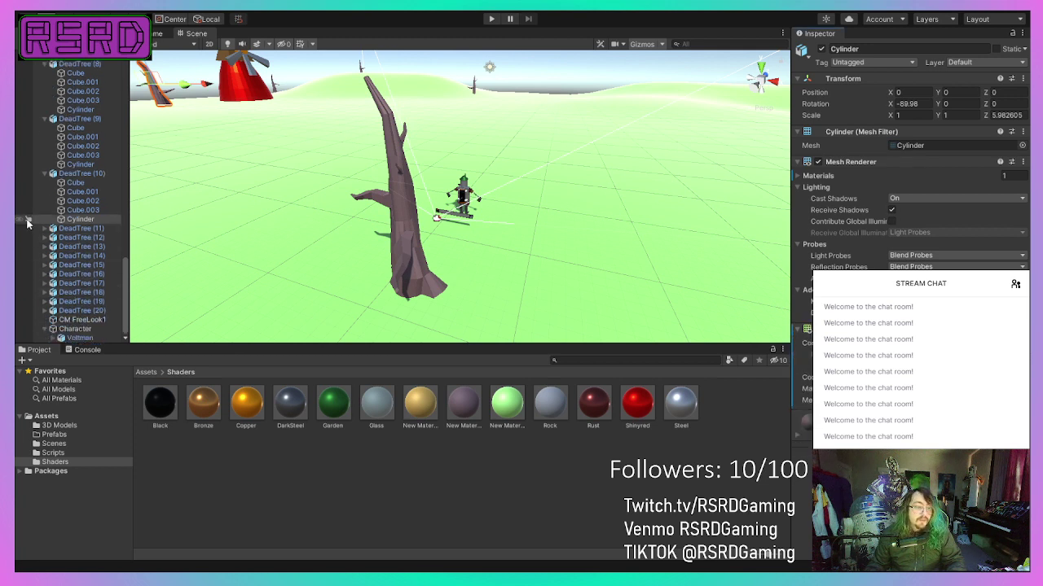
{"action": "left_click", "coordinate": [46, 228]}
{"action": "left_click", "coordinate": [81, 274]}
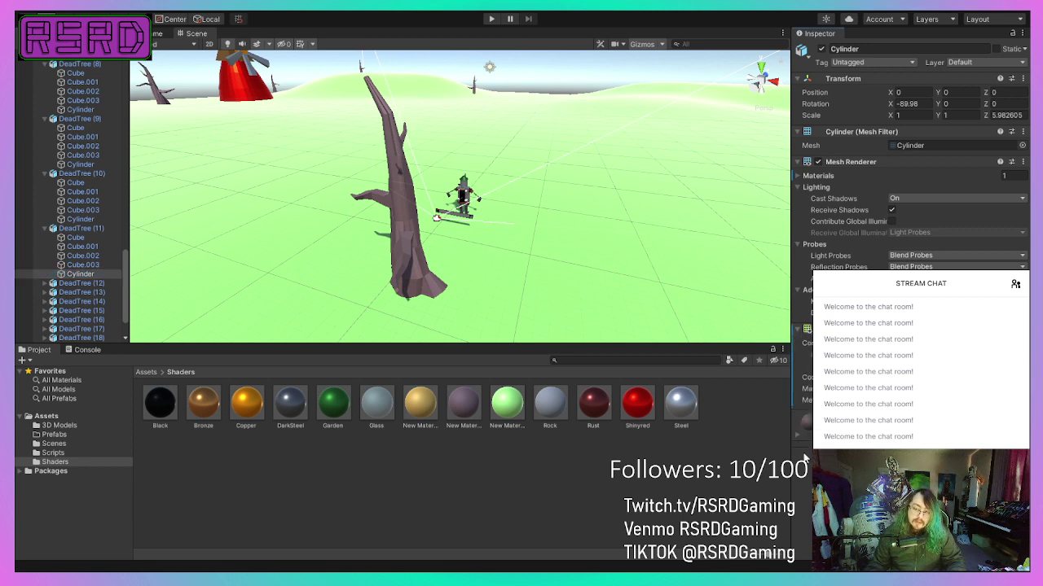
Step: Add a mesh collider to the trunk Cylinder of both DeadTree (12) and DeadTree (13)
{"action": "left_click", "coordinate": [44, 284]}
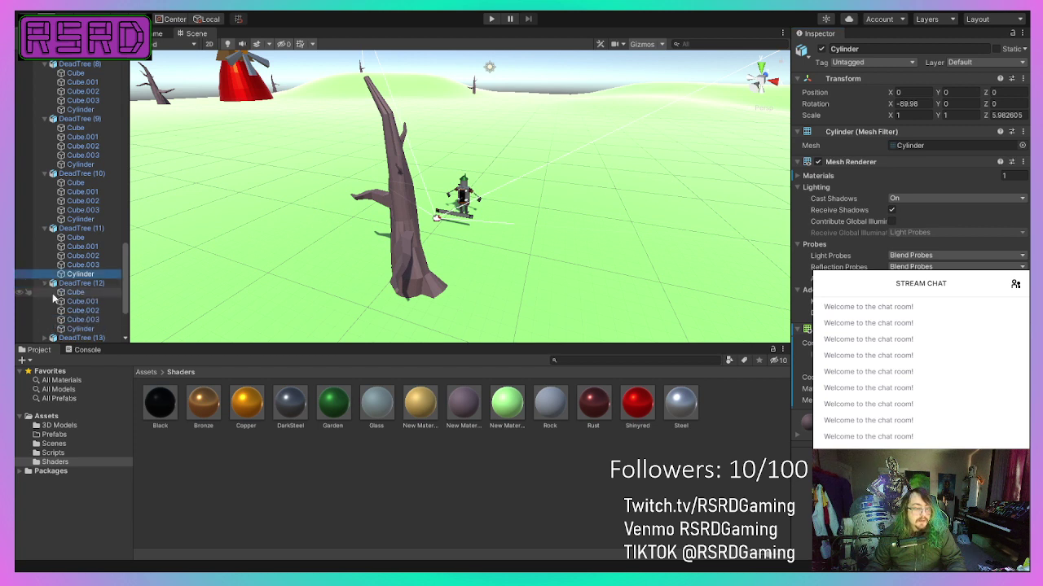
{"action": "left_click", "coordinate": [81, 328]}
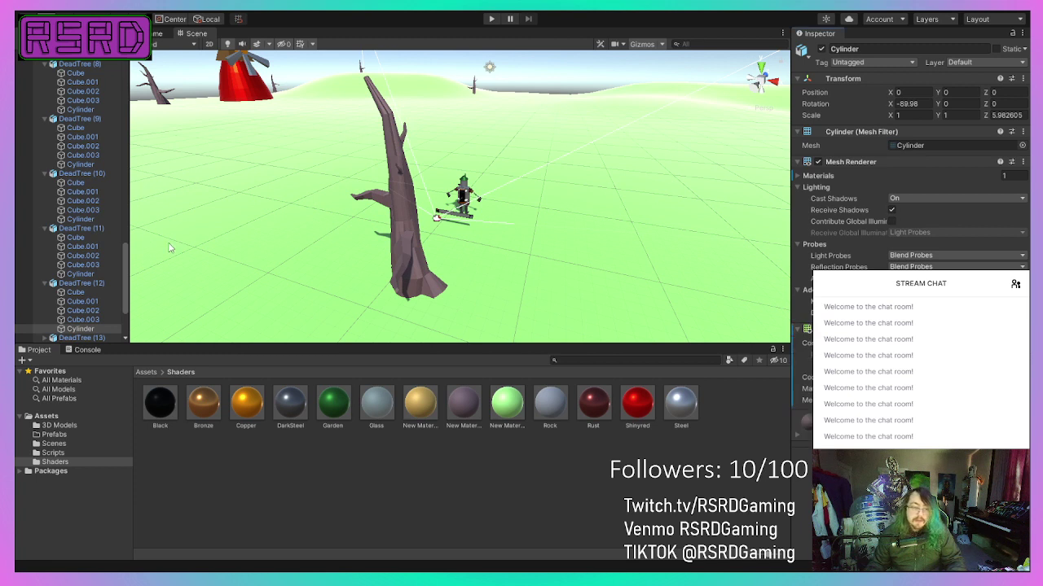
{"action": "scroll", "coordinate": [80, 266], "scroll_direction": "down", "scroll_amount": 4}
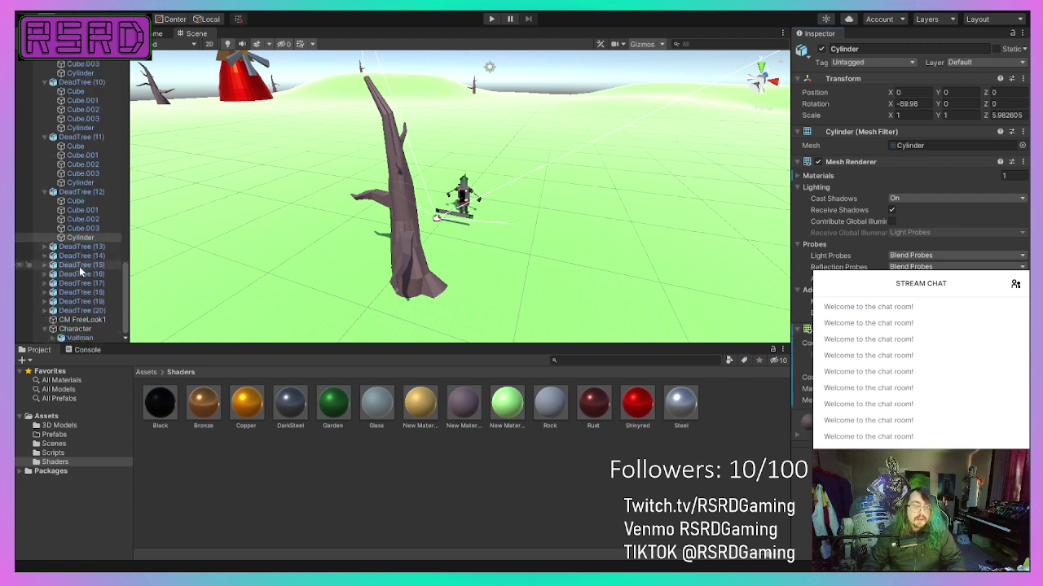
{"action": "left_click", "coordinate": [45, 247]}
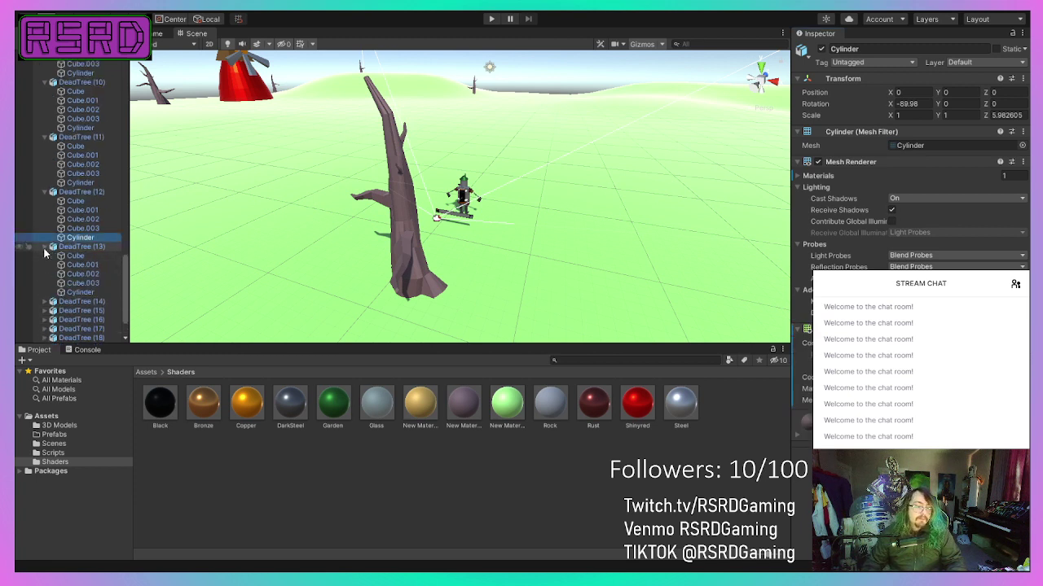
{"action": "left_click", "coordinate": [80, 292]}
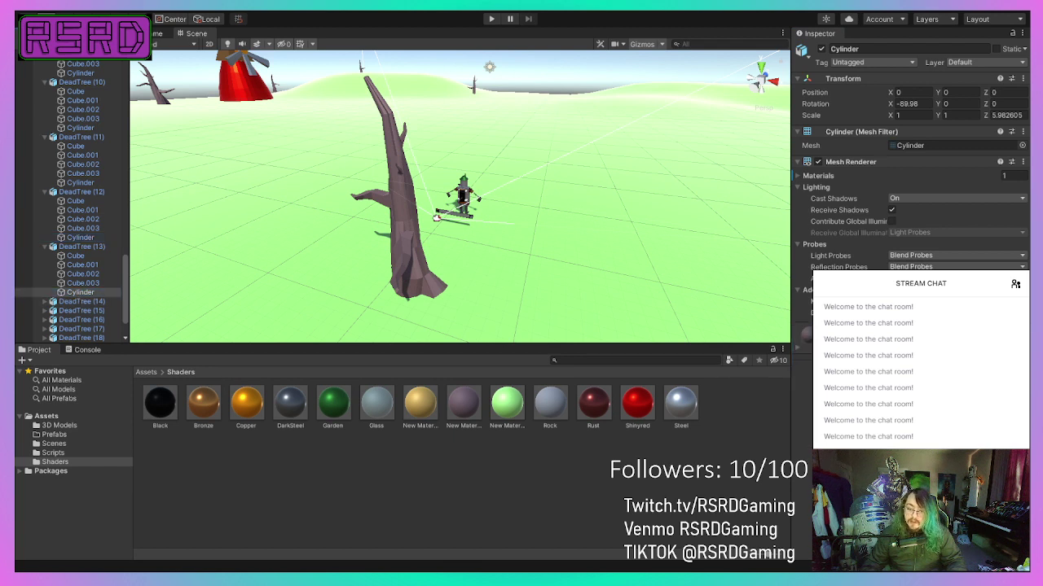
{"action": "left_click", "coordinate": [909, 415]}
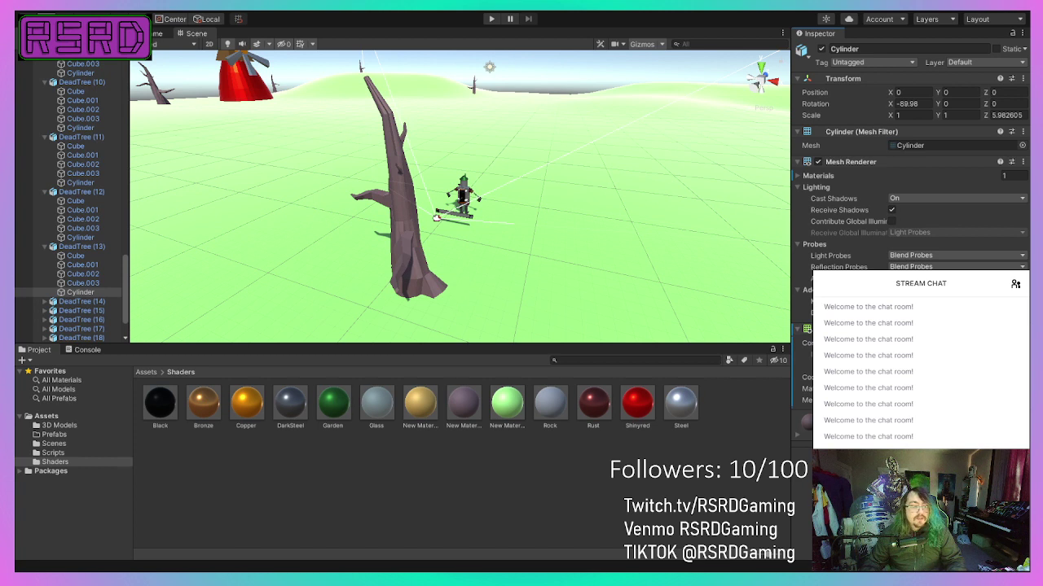
Step: Add a mesh collider to the trunk Cylinder of both DeadTree (14) and DeadTree (15)
{"action": "left_click", "coordinate": [44, 302]}
{"action": "scroll", "coordinate": [81, 277], "scroll_direction": "down", "scroll_amount": 4}
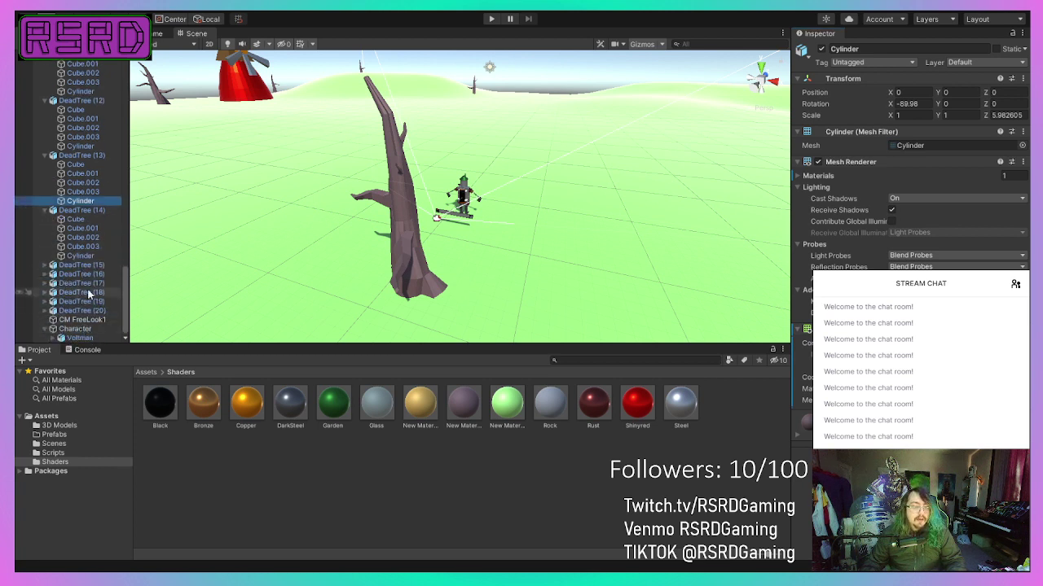
{"action": "left_click", "coordinate": [104, 257]}
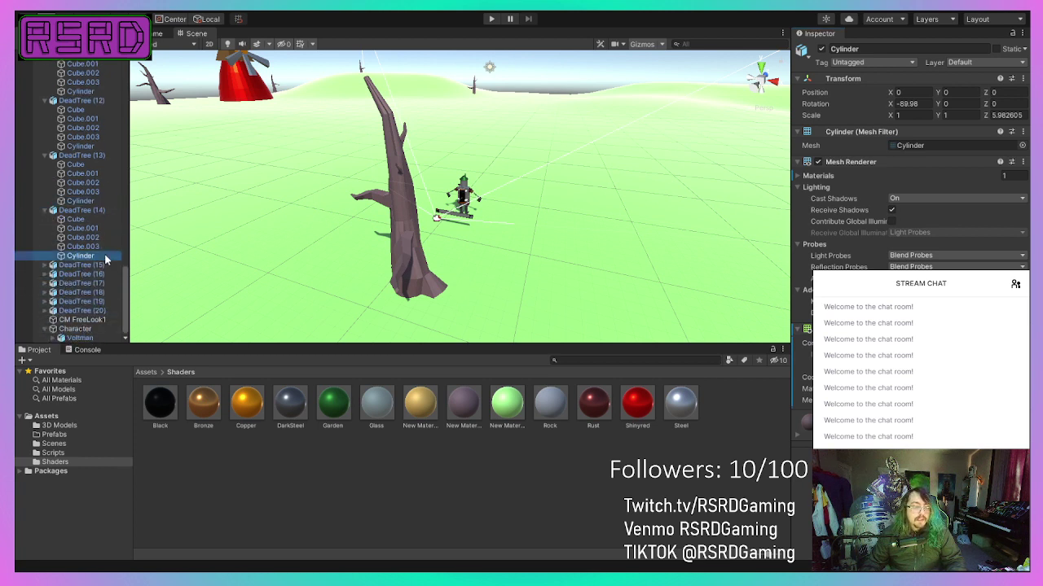
{"action": "left_click", "coordinate": [44, 274]}
{"action": "left_click", "coordinate": [90, 311]}
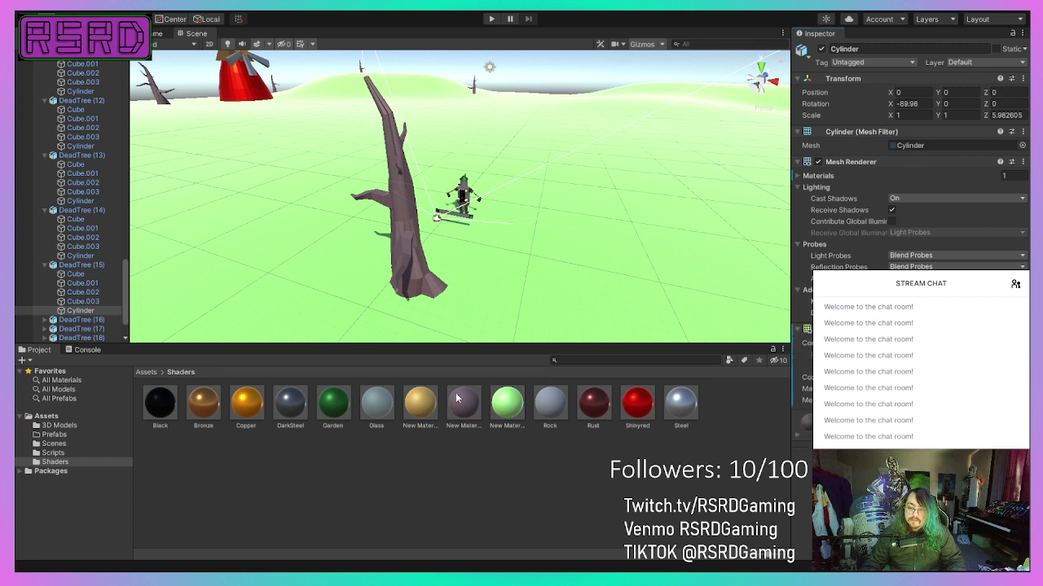
Step: Add a mesh collider to the trunk Cylinder of both DeadTree (16) and DeadTree (17)
{"action": "scroll", "coordinate": [29, 311], "scroll_direction": "down", "scroll_amount": 3}
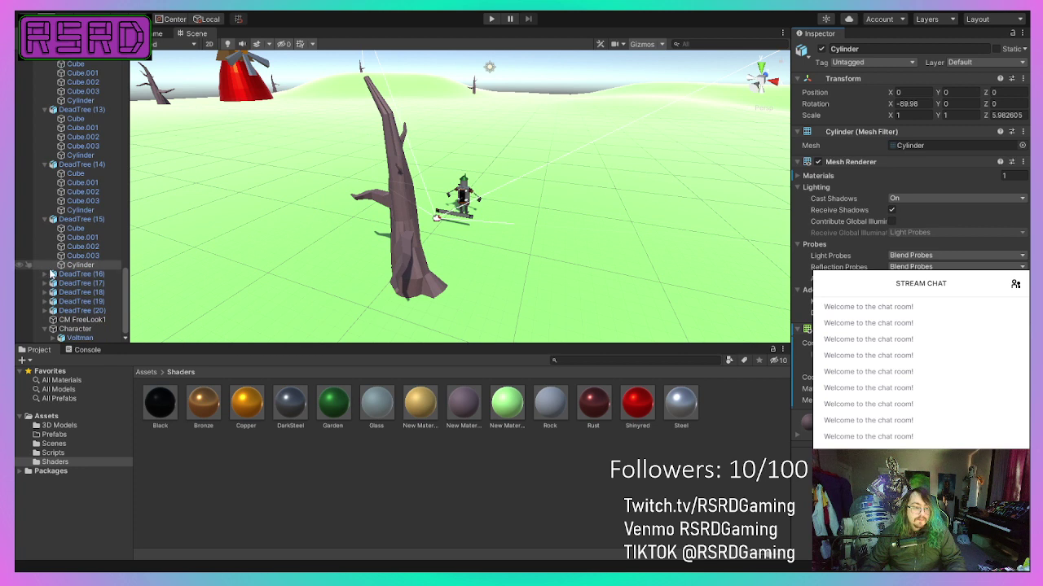
{"action": "left_click", "coordinate": [44, 273]}
{"action": "left_click", "coordinate": [82, 319]}
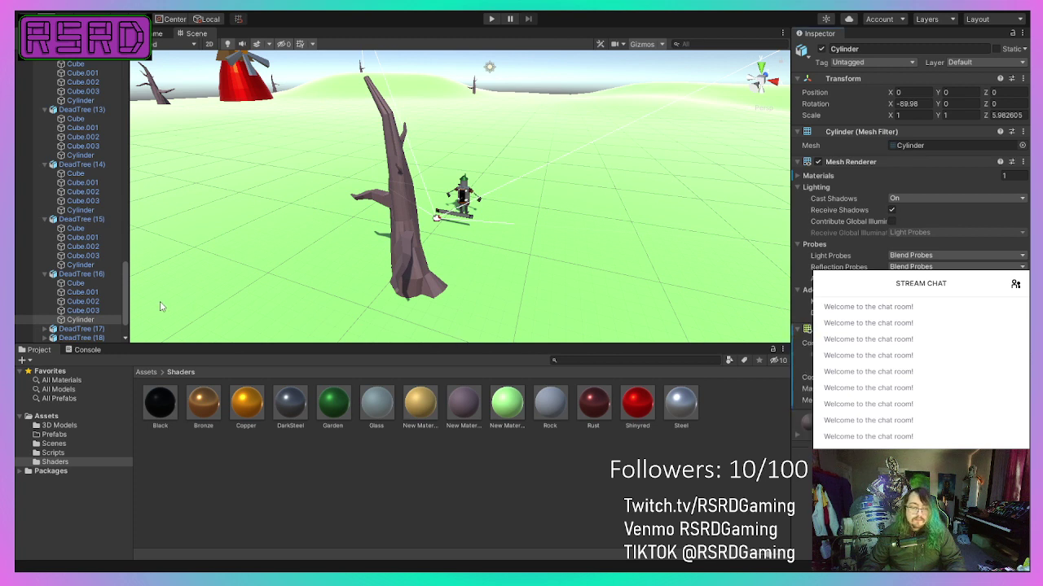
{"action": "scroll", "coordinate": [22, 300], "scroll_direction": "down", "scroll_amount": 3}
{"action": "left_click", "coordinate": [44, 283]}
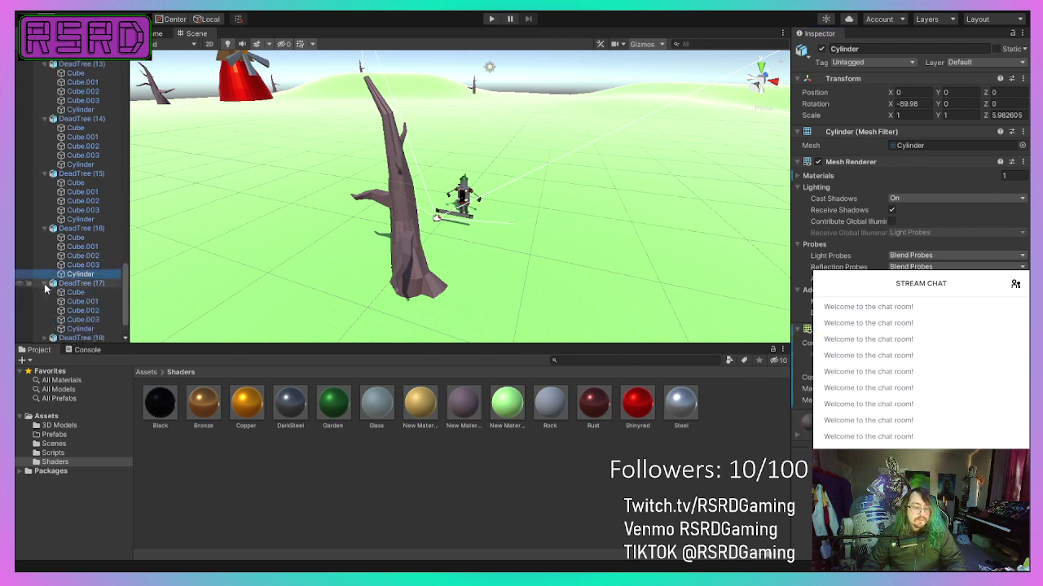
{"action": "left_click", "coordinate": [101, 329]}
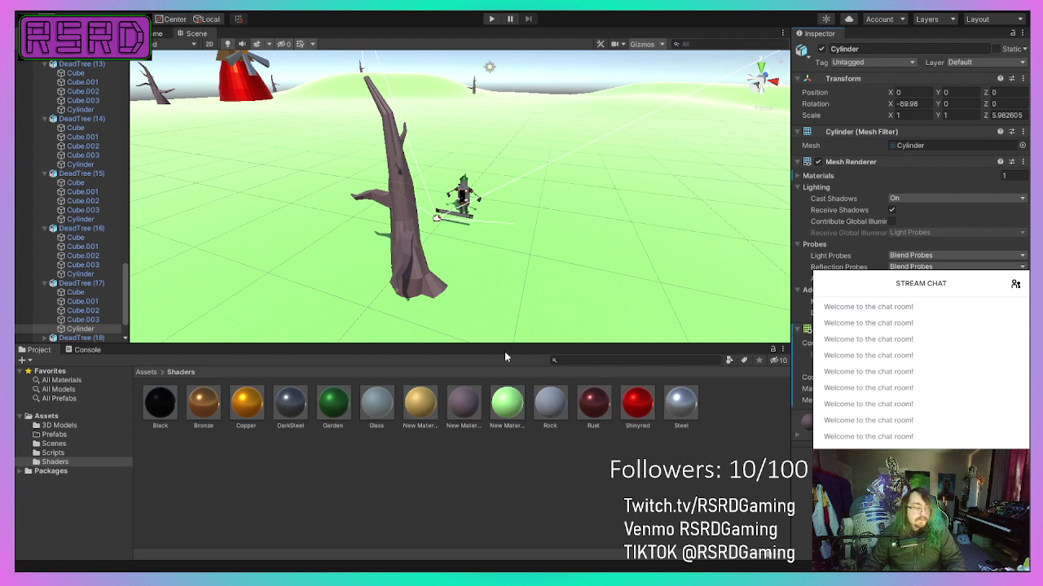
Step: Add a mesh collider to the trunk Cylinder of both DeadTree (18) and DeadTree (19)
{"action": "scroll", "coordinate": [46, 321], "scroll_direction": "down", "scroll_amount": 3}
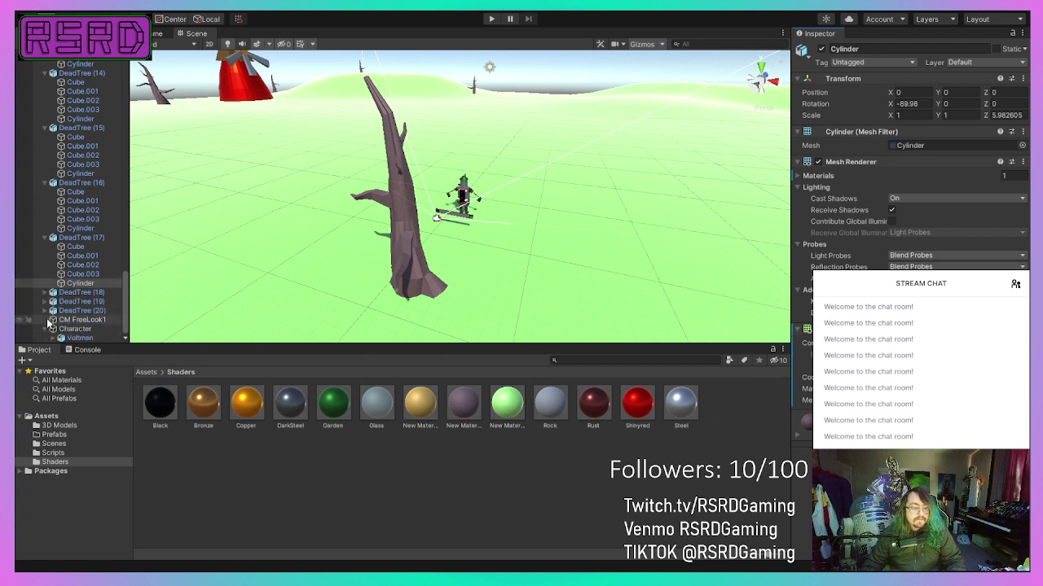
{"action": "left_click", "coordinate": [45, 292]}
{"action": "left_click", "coordinate": [80, 338]}
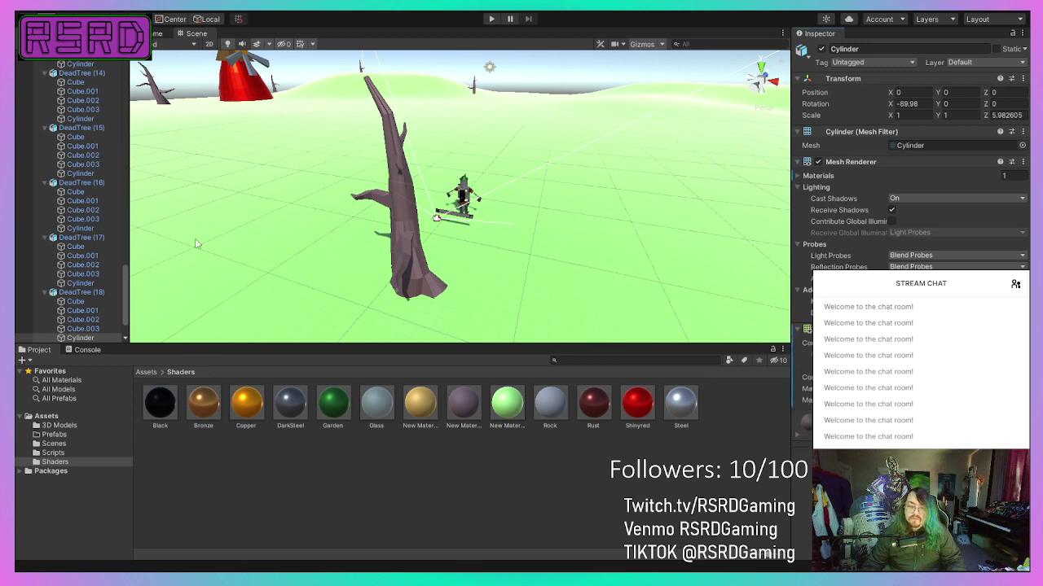
{"action": "scroll", "coordinate": [79, 314], "scroll_direction": "down", "scroll_amount": 3}
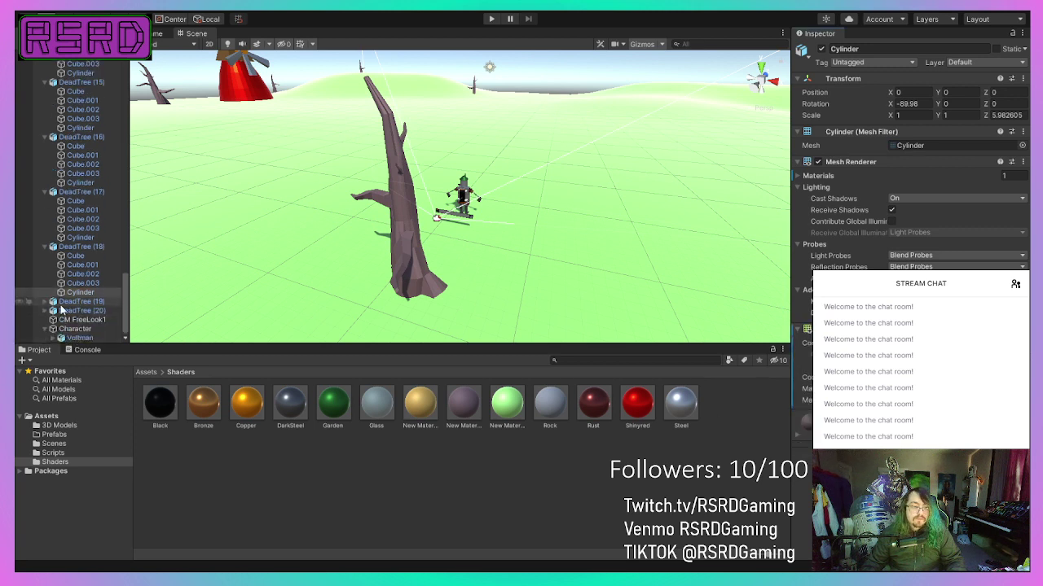
{"action": "left_click", "coordinate": [45, 301]}
{"action": "scroll", "coordinate": [110, 322], "scroll_direction": "down", "scroll_amount": 1}
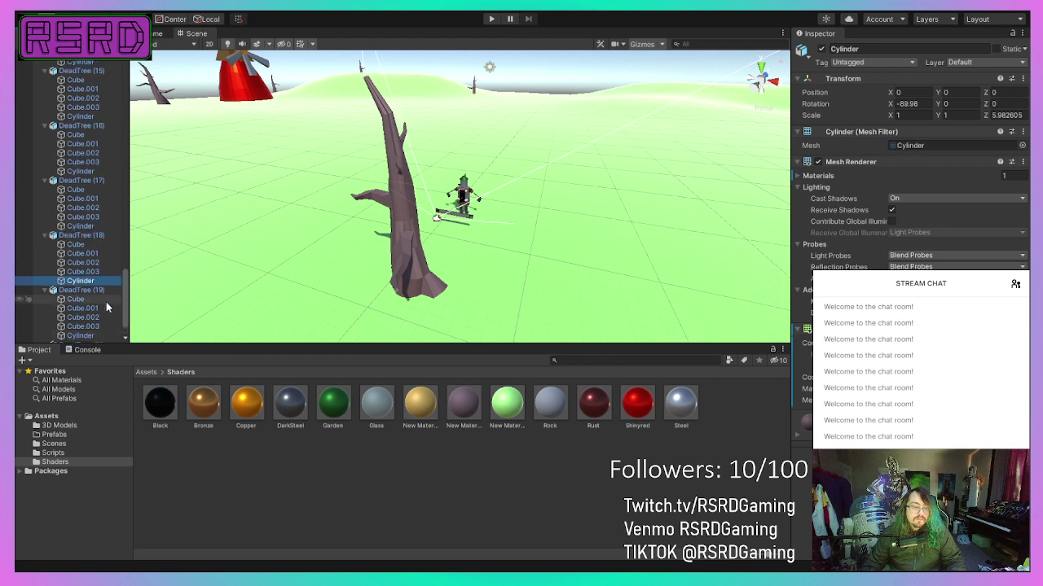
{"action": "left_click", "coordinate": [106, 299]}
{"action": "left_click", "coordinate": [93, 335]}
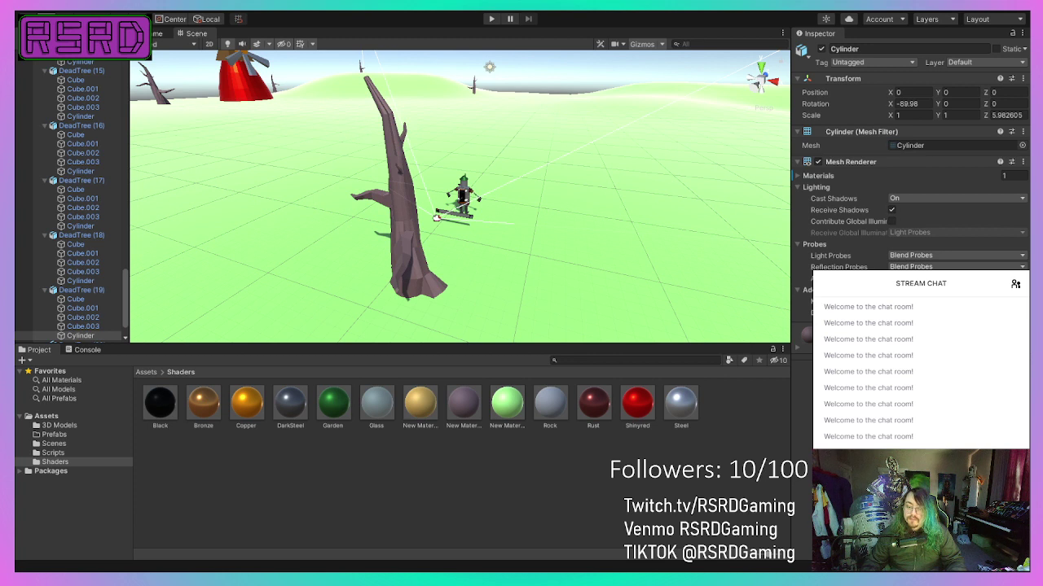
Step: Add a mesh collider to the trunk Cylinder of DeadTree (20)
{"action": "scroll", "coordinate": [82, 293], "scroll_direction": "down", "scroll_amount": 2}
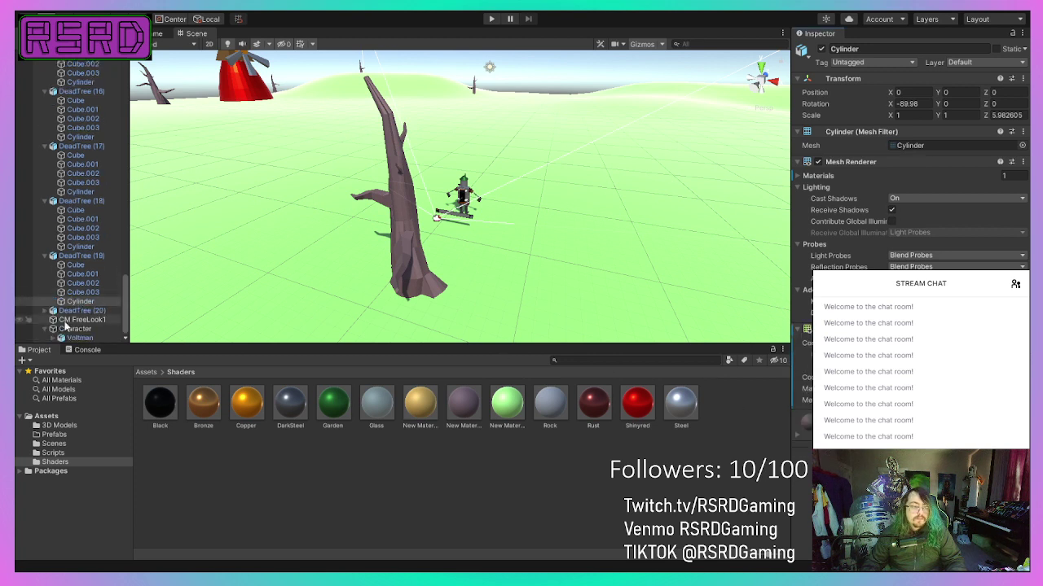
{"action": "scroll", "coordinate": [65, 316], "scroll_direction": "down", "scroll_amount": 3}
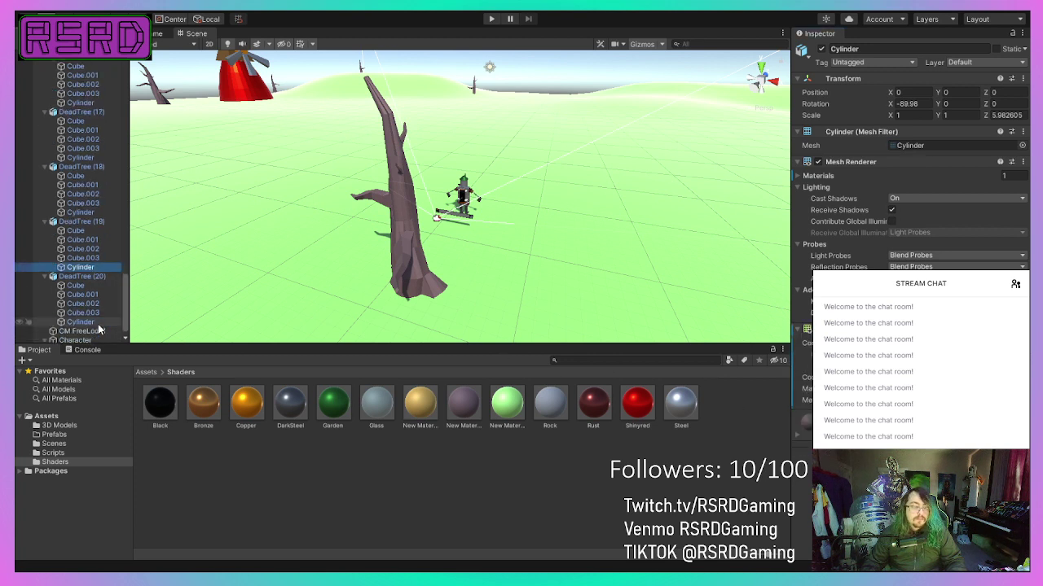
{"action": "left_click", "coordinate": [99, 312]}
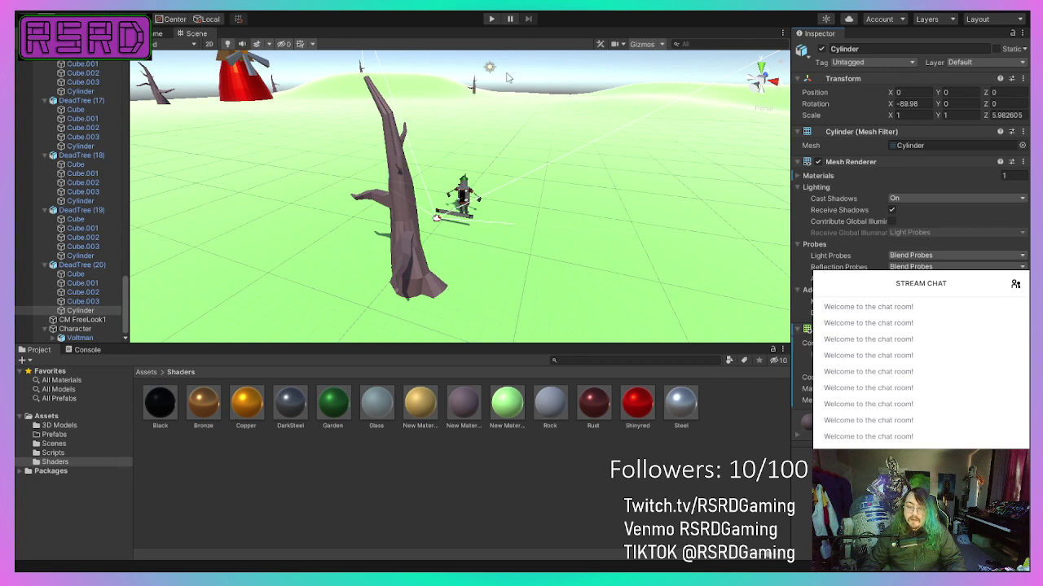
Step: Play-test the game to check the character and the HUD bar, and stop it
{"action": "left_click", "coordinate": [492, 19]}
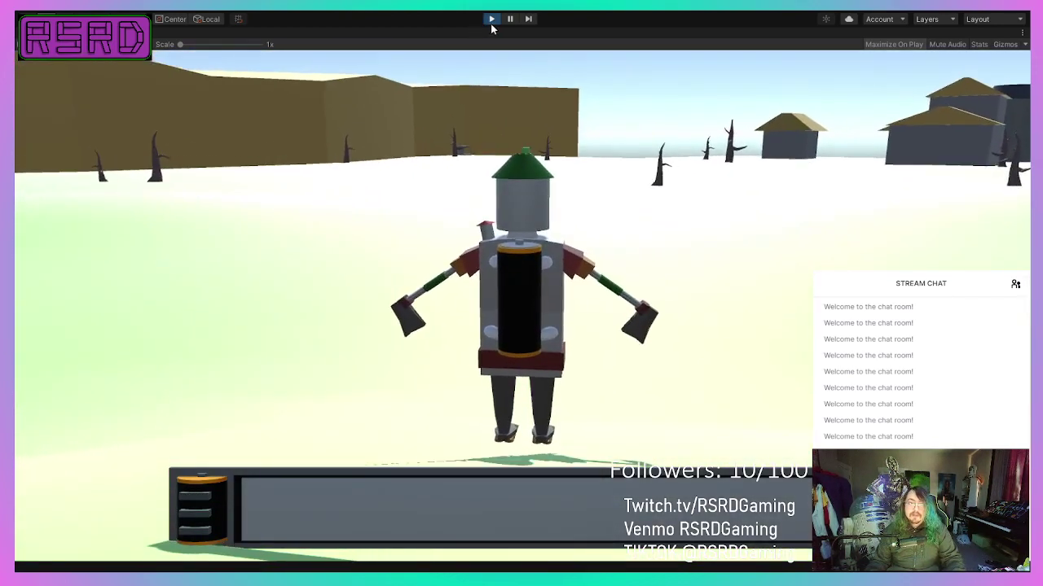
{"action": "left_click", "coordinate": [492, 19]}
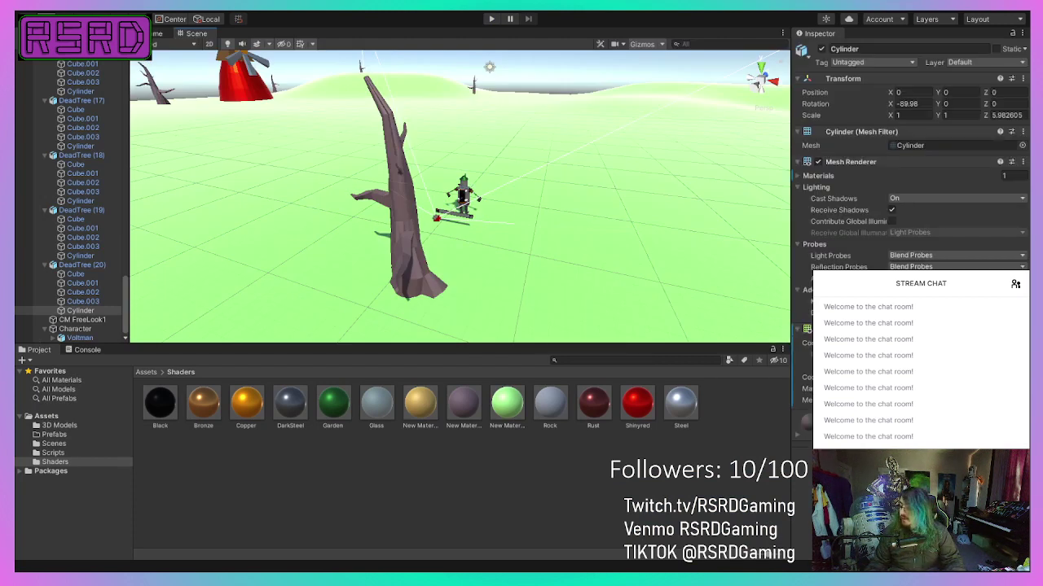
Step: Switch to Blender and delete the droplet object Cube.005 from the end of the HUD bar
{"action": "key", "text": "alt+Tab"}
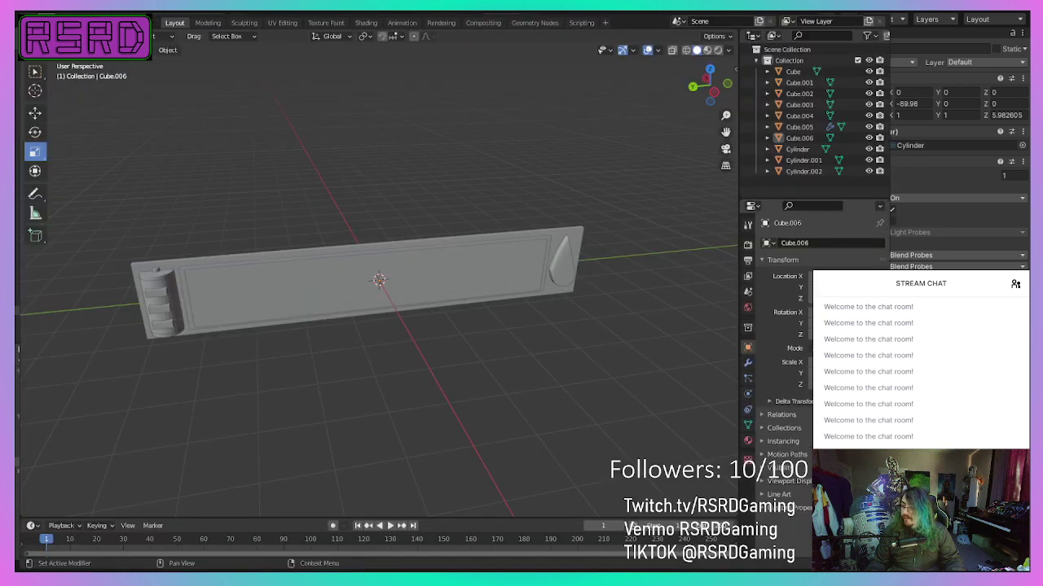
{"action": "middle_click_drag", "start_coordinate": [444, 393], "coordinate": [534, 352]}
{"action": "left_click", "coordinate": [535, 355]}
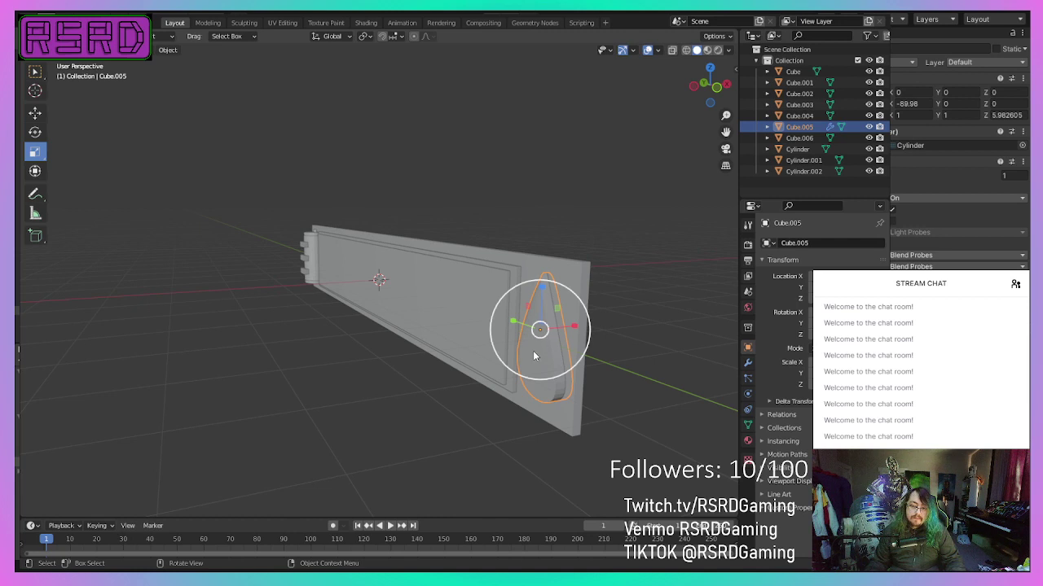
{"action": "key", "text": "Delete"}
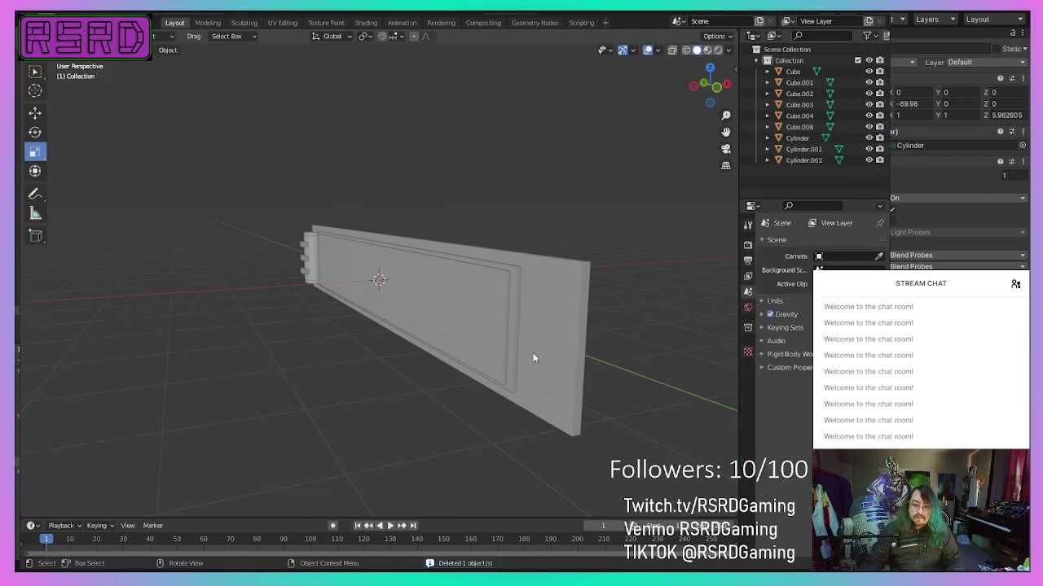
{"action": "scroll", "coordinate": [166, 246], "scroll_direction": "up", "scroll_amount": 2}
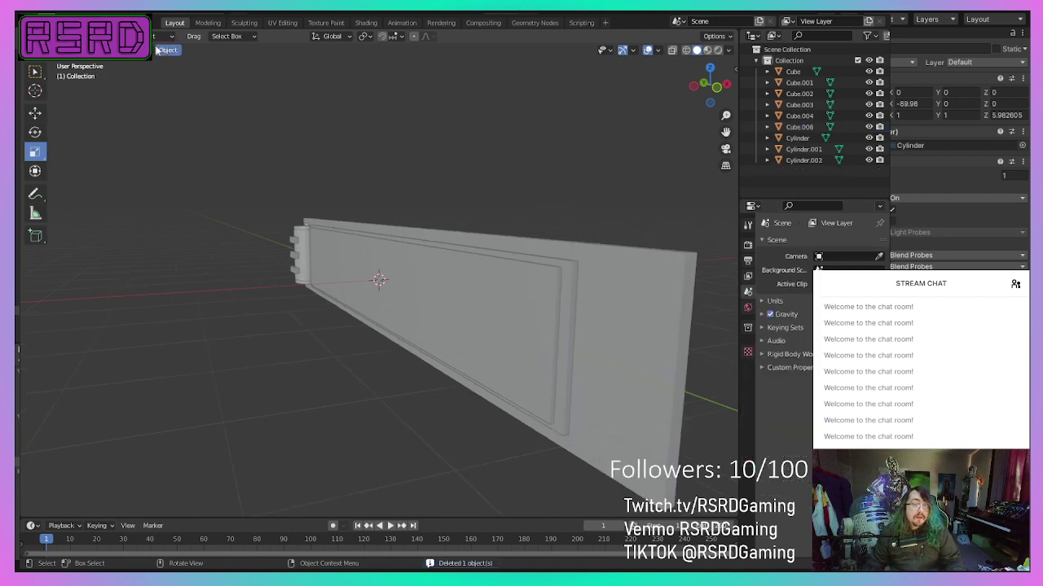
Step: Add a cube, flatten it along X into a thin slab and shift it just in front of the HUD bar
{"action": "left_click", "coordinate": [145, 49]}
{"action": "mouse_move", "coordinate": [165, 66]}
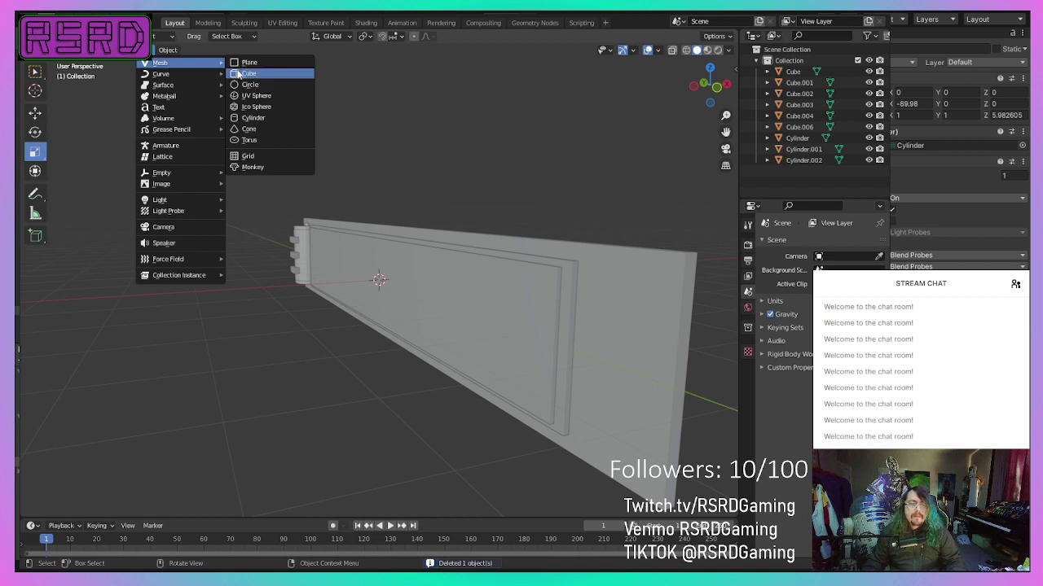
{"action": "mouse_move", "coordinate": [192, 88]}
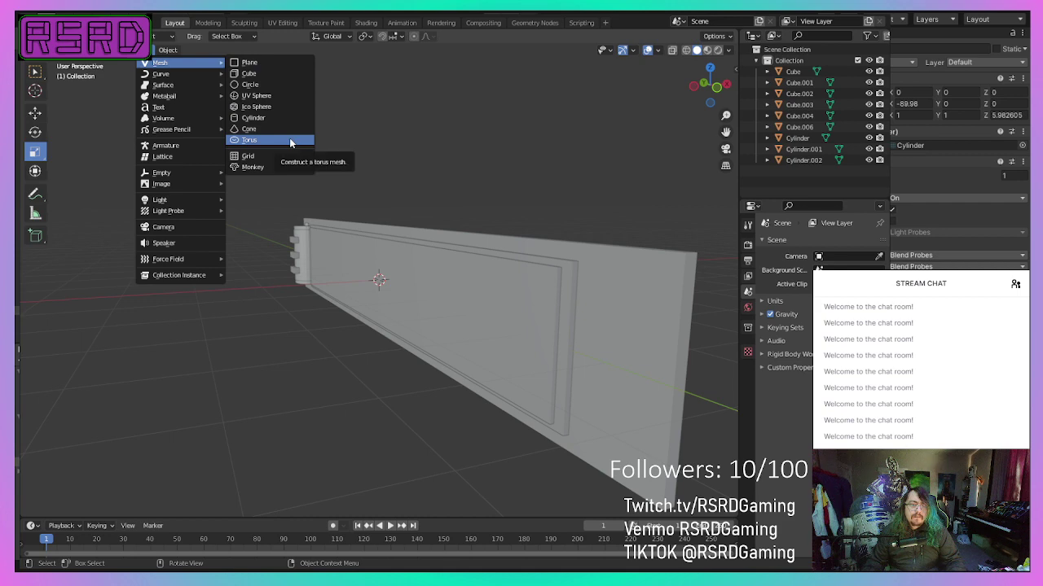
{"action": "left_click", "coordinate": [284, 72]}
{"action": "middle_click_drag", "start_coordinate": [281, 203], "coordinate": [397, 366]}
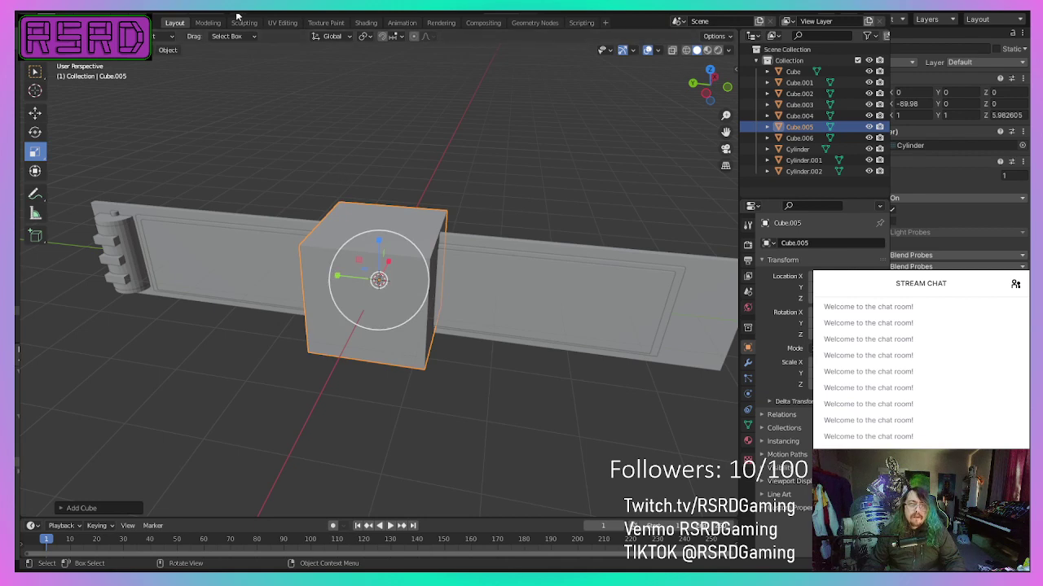
{"action": "middle_click_drag", "start_coordinate": [380, 280], "coordinate": [416, 264]}
{"action": "left_click_drag", "start_coordinate": [418, 277], "coordinate": [389, 283]}
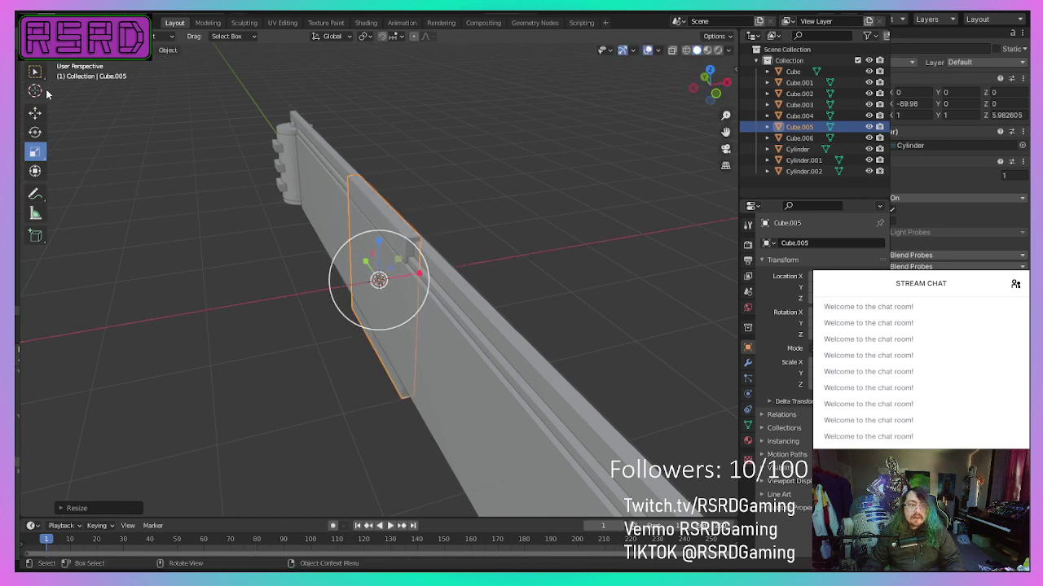
{"action": "left_click", "coordinate": [32, 115]}
{"action": "left_click_drag", "start_coordinate": [421, 278], "coordinate": [417, 283]}
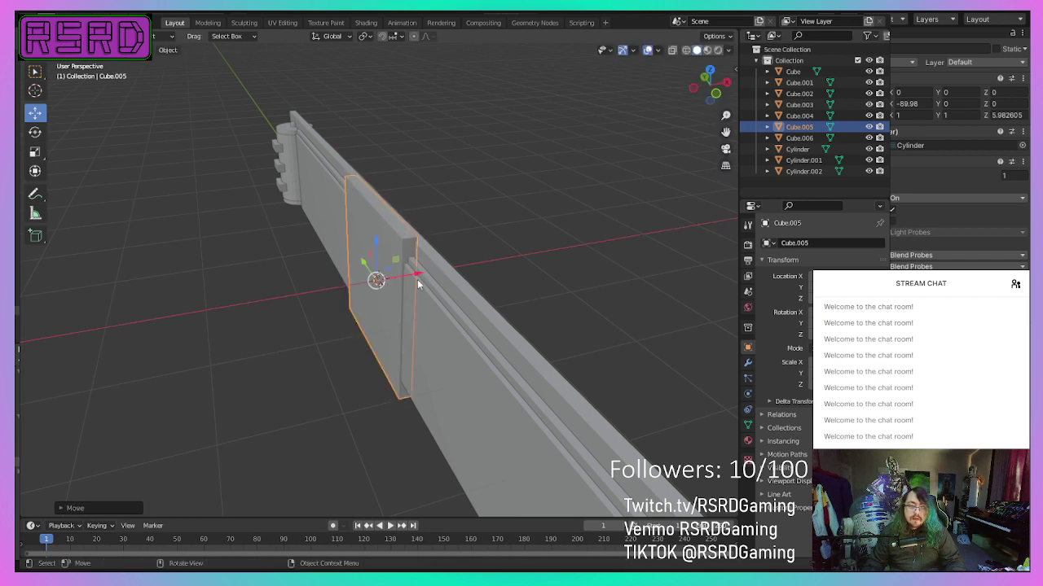
Step: Subdivide the whole slab mesh twice in the Modeling workspace
{"action": "left_click", "coordinate": [207, 22]}
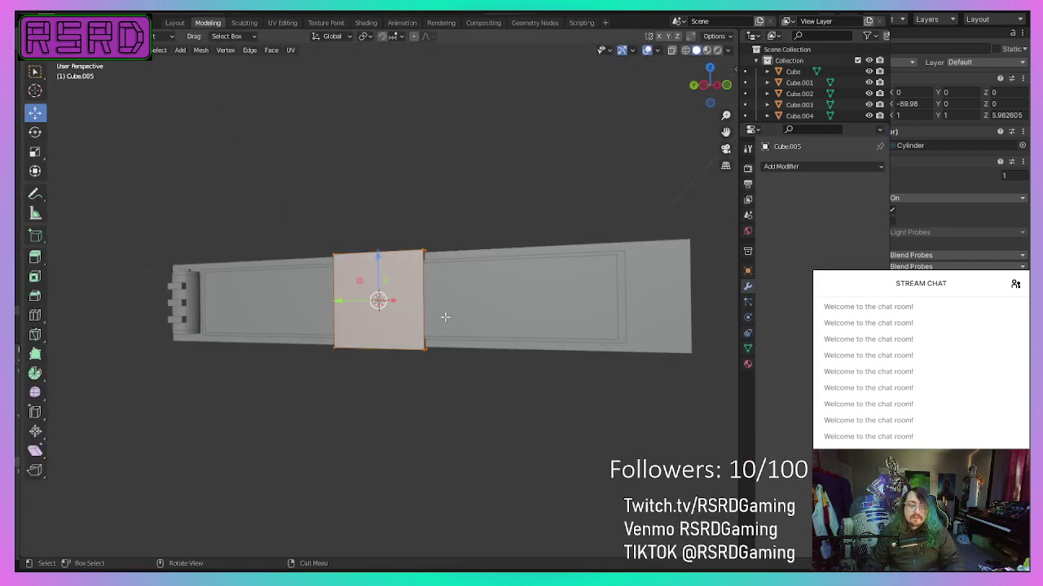
{"action": "right_click", "coordinate": [417, 320]}
{"action": "left_click", "coordinate": [417, 321]}
{"action": "right_click", "coordinate": [416, 321]}
{"action": "left_click", "coordinate": [416, 321]}
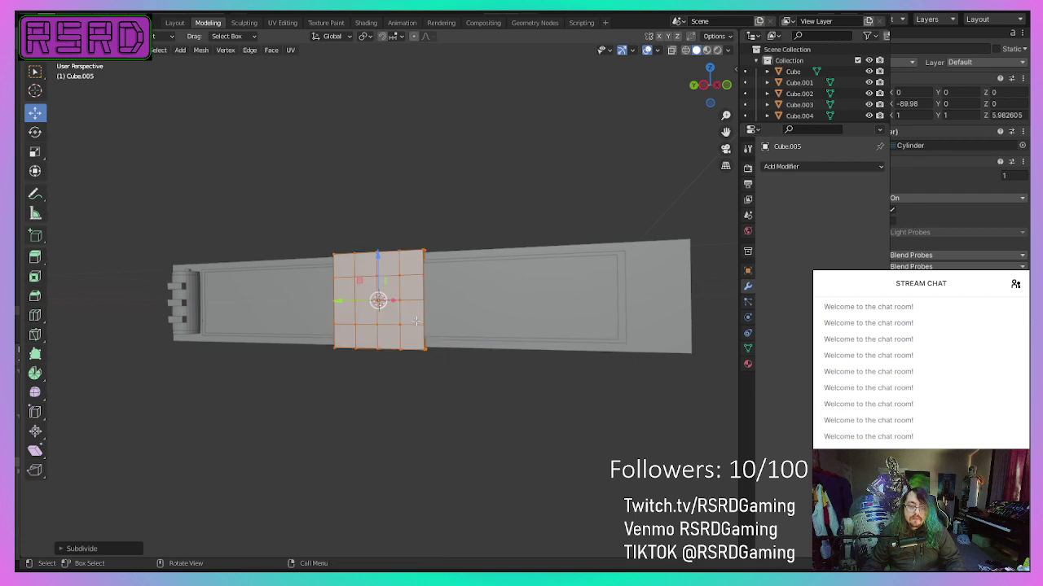
Step: Raise the three middle columns of the slab's top vertices above the bar and scale them narrower along Y
{"action": "left_click", "coordinate": [456, 448]}
{"action": "middle_click_drag", "start_coordinate": [461, 465], "coordinate": [493, 46]}
{"action": "scroll", "coordinate": [407, 69], "scroll_direction": "up", "scroll_amount": 4}
{"action": "scroll", "coordinate": [358, 86], "scroll_direction": "down", "scroll_amount": 1}
{"action": "mouse_move", "coordinate": [347, 95]}
{"action": "middle_mouse_down"}
{"action": "mouse_move", "coordinate": [358, 51]}
{"action": "mouse_move", "coordinate": [329, 88]}
{"action": "middle_mouse_up"}
{"action": "scroll", "coordinate": [338, 109], "scroll_direction": "up", "scroll_amount": 2}
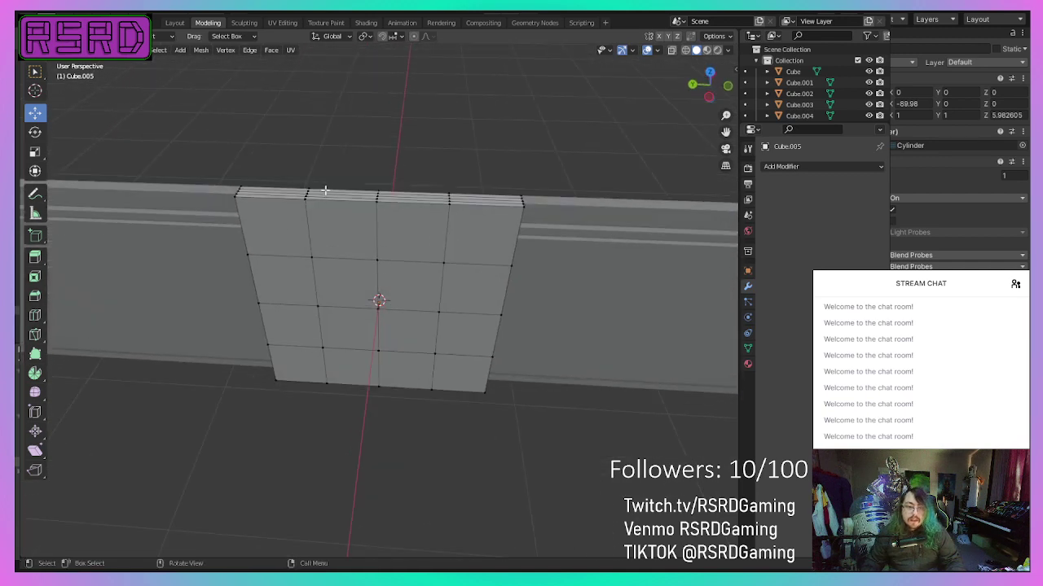
{"action": "left_click", "coordinate": [308, 192], "text": "ctrl"}
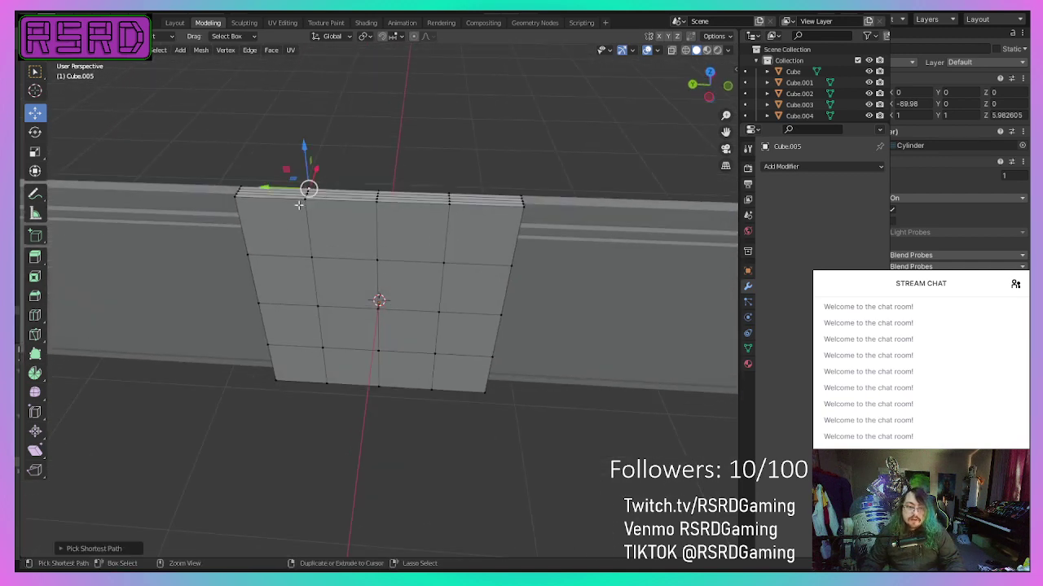
{"action": "left_click", "coordinate": [448, 201], "text": "ctrl"}
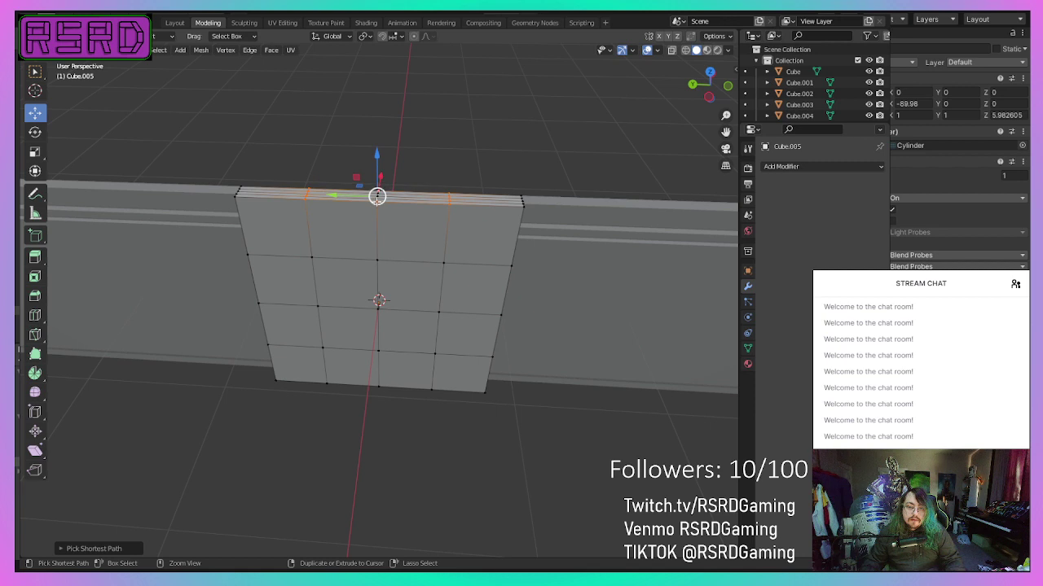
{"action": "left_click_drag", "start_coordinate": [375, 154], "coordinate": [536, 481]}
{"action": "scroll", "coordinate": [536, 482], "scroll_direction": "down", "scroll_amount": 3}
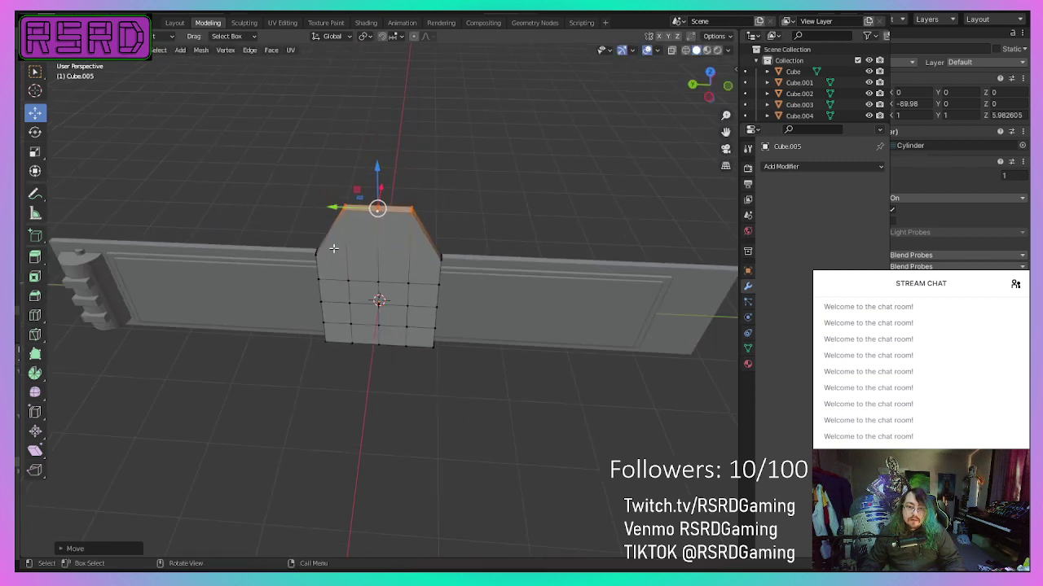
{"action": "left_click", "coordinate": [35, 151]}
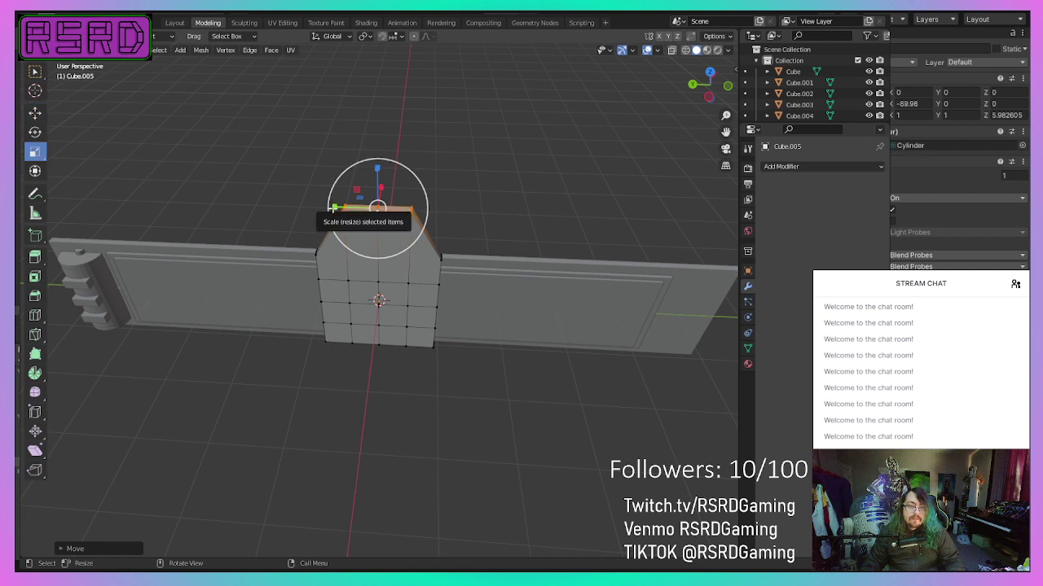
{"action": "left_click_drag", "start_coordinate": [333, 207], "coordinate": [352, 217]}
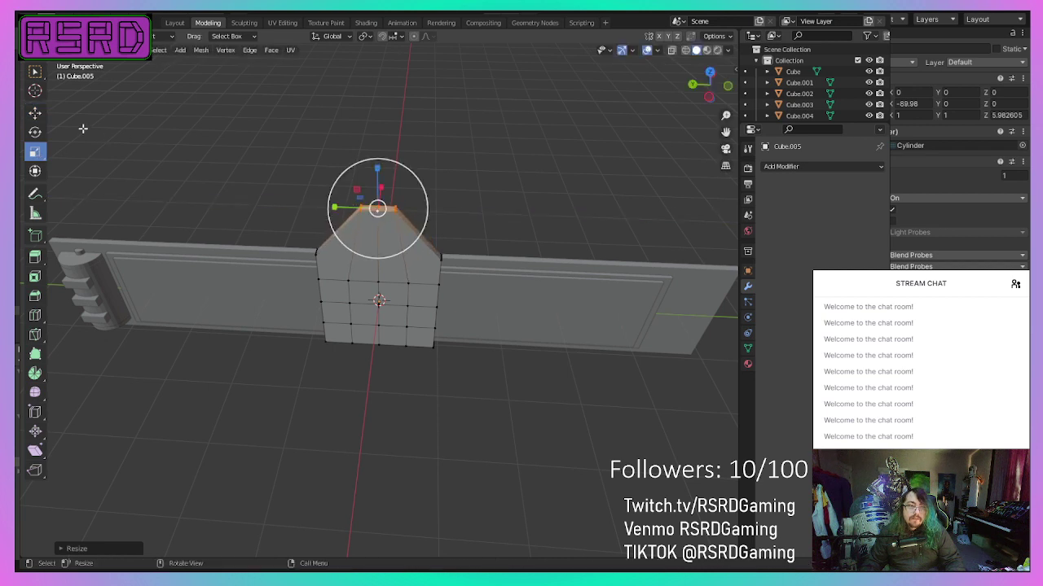
Step: Raise the centre column of top vertices to form the droplet's pointed tip
{"action": "left_click", "coordinate": [541, 165]}
{"action": "left_click", "coordinate": [379, 204], "text": "ctrl"}
{"action": "left_click", "coordinate": [378, 213], "text": "ctrl"}
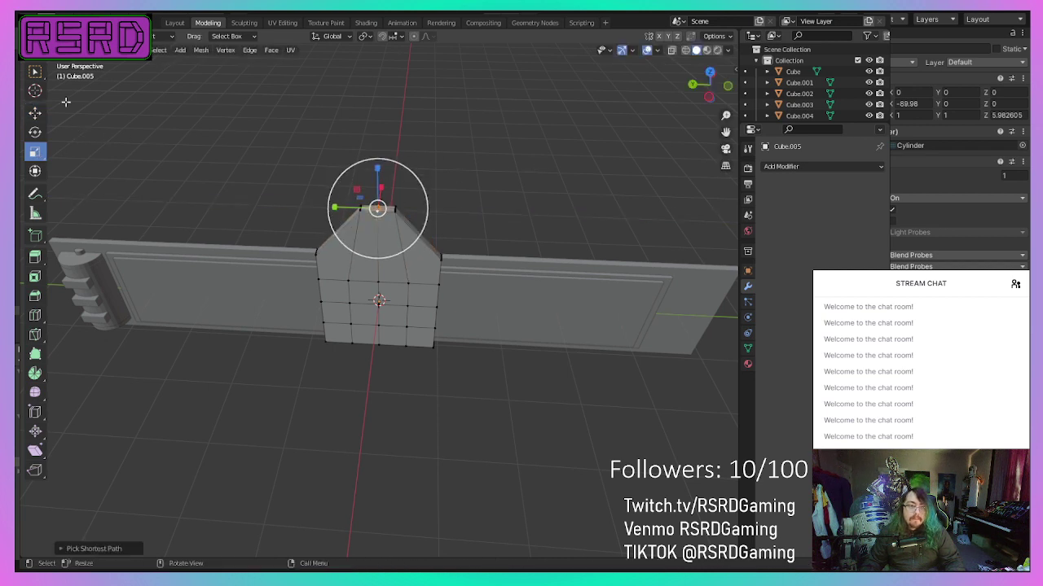
{"action": "left_click", "coordinate": [36, 112]}
{"action": "left_click_drag", "start_coordinate": [385, 165], "coordinate": [394, 114]}
Step: Raise the vertices at both bottom corners of the slab to round off the droplet's base
{"action": "middle_click_drag", "start_coordinate": [485, 326], "coordinate": [446, 294]}
{"action": "left_click", "coordinate": [345, 304], "text": "ctrl"}
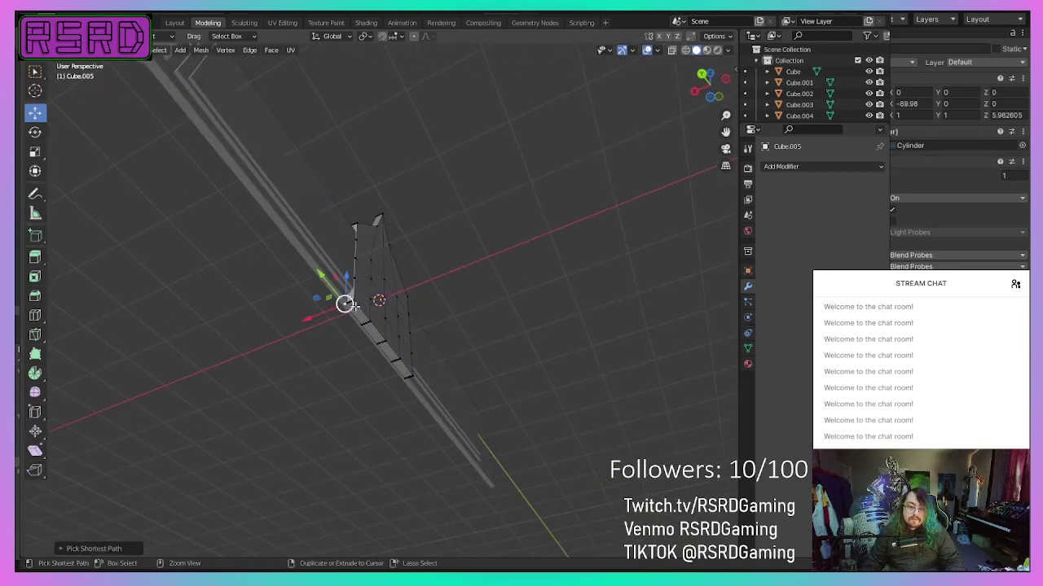
{"action": "left_click_drag", "start_coordinate": [352, 274], "coordinate": [359, 259]}
{"action": "middle_click_drag", "start_coordinate": [538, 374], "coordinate": [357, 367]}
{"action": "left_click", "coordinate": [374, 341], "text": "ctrl"}
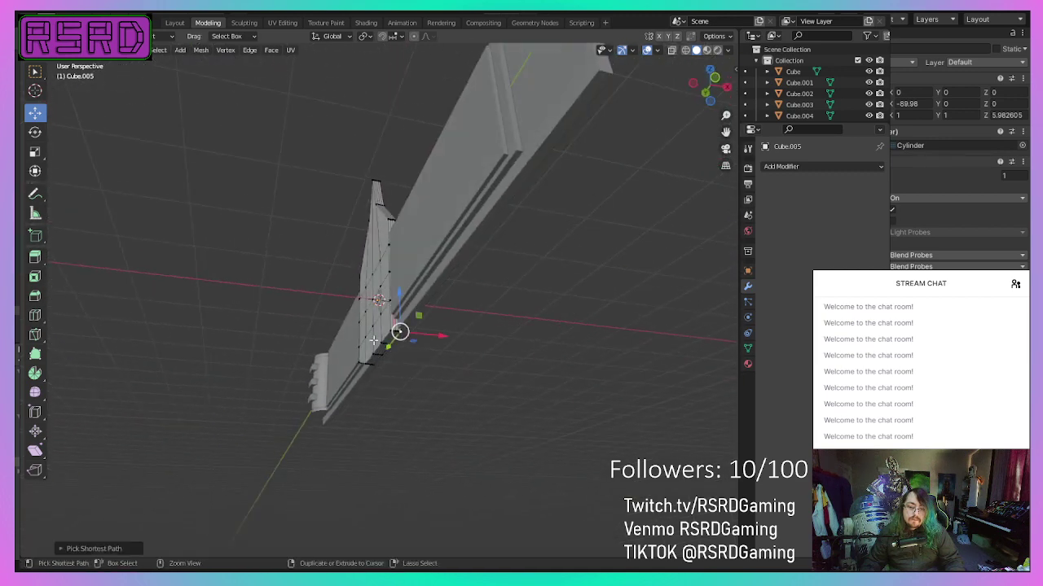
{"action": "left_click", "coordinate": [382, 329], "text": "ctrl"}
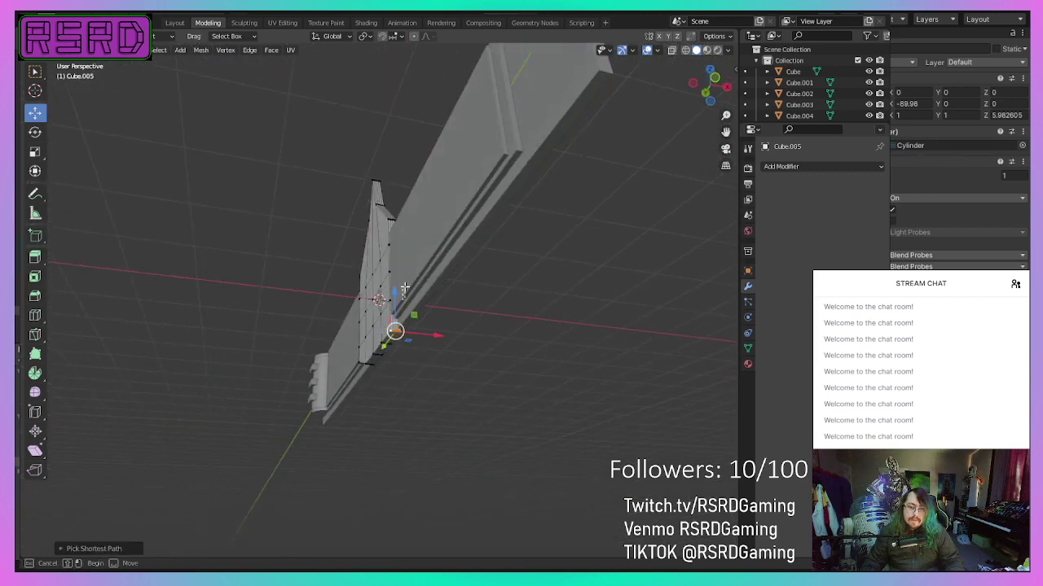
{"action": "left_click_drag", "start_coordinate": [400, 291], "coordinate": [400, 288]}
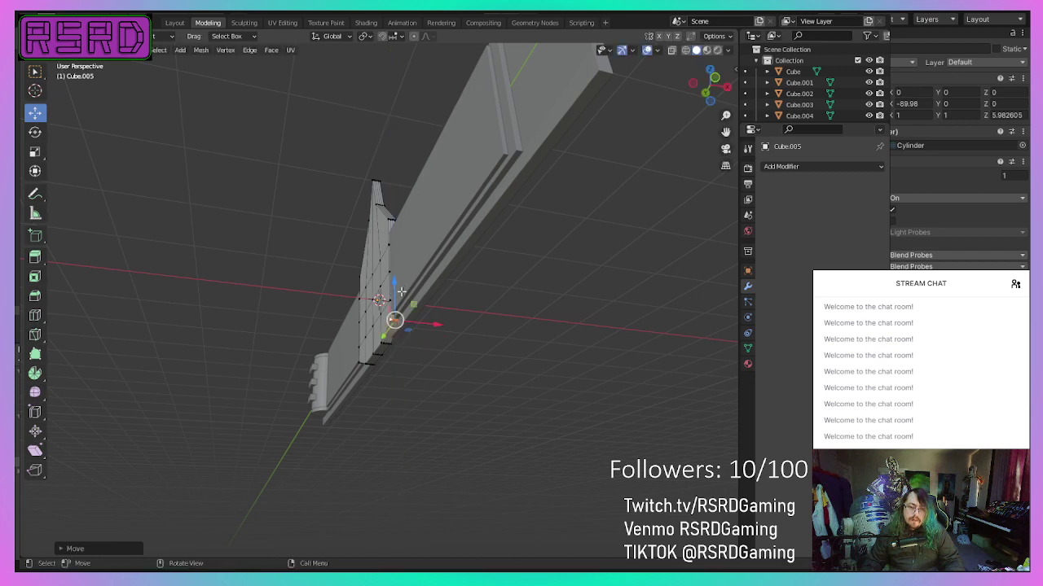
{"action": "middle_click_drag", "start_coordinate": [399, 288], "coordinate": [536, 359]}
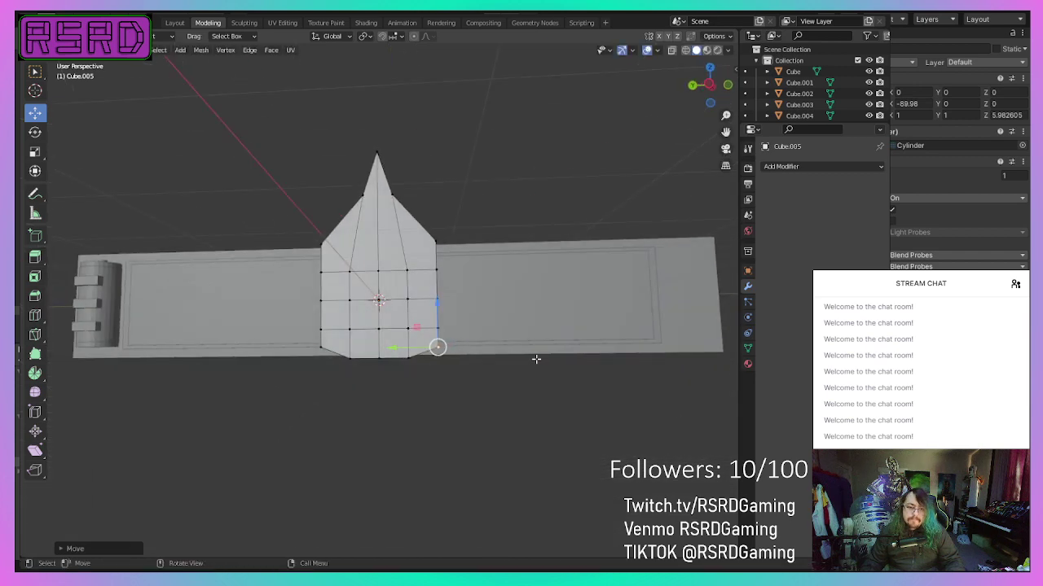
{"action": "left_click_drag", "start_coordinate": [437, 304], "coordinate": [438, 302]}
{"action": "left_click", "coordinate": [438, 301]}
{"action": "middle_click_drag", "start_coordinate": [435, 345], "coordinate": [472, 345]}
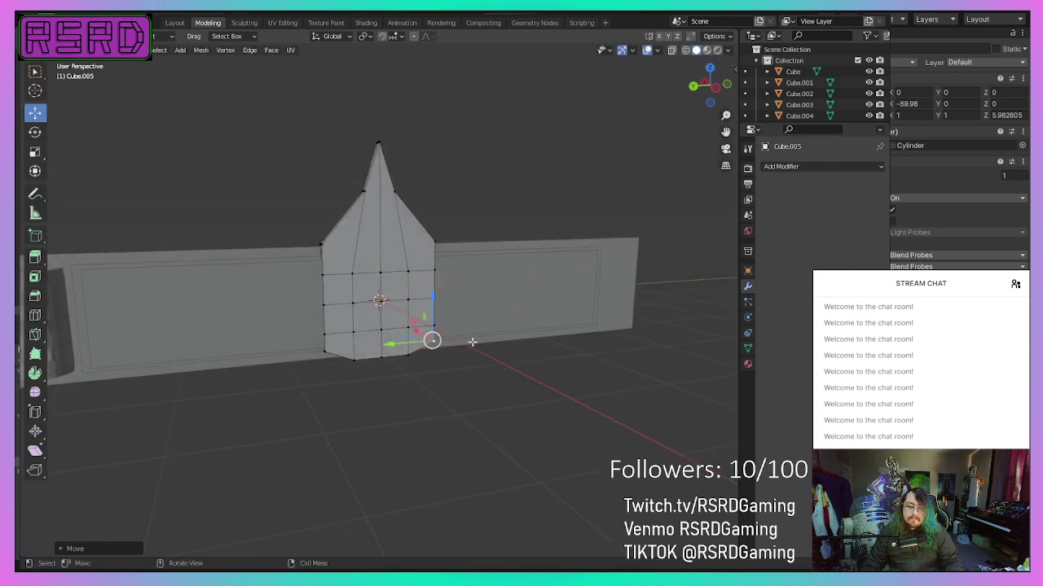
Step: Add a Subdivision Surface modifier to the droplet mesh
{"action": "left_click", "coordinate": [859, 167]}
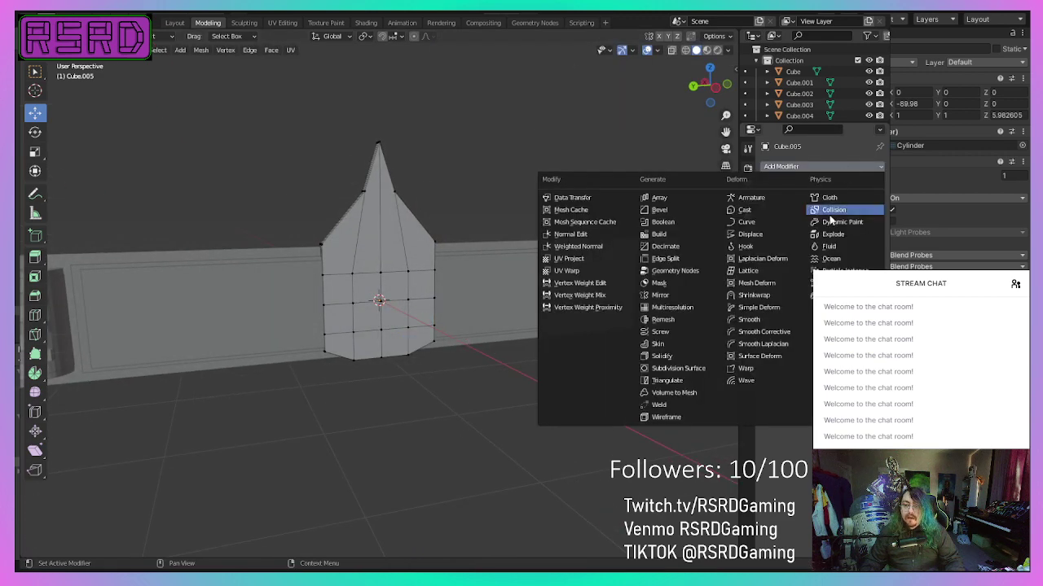
{"action": "left_click", "coordinate": [702, 371]}
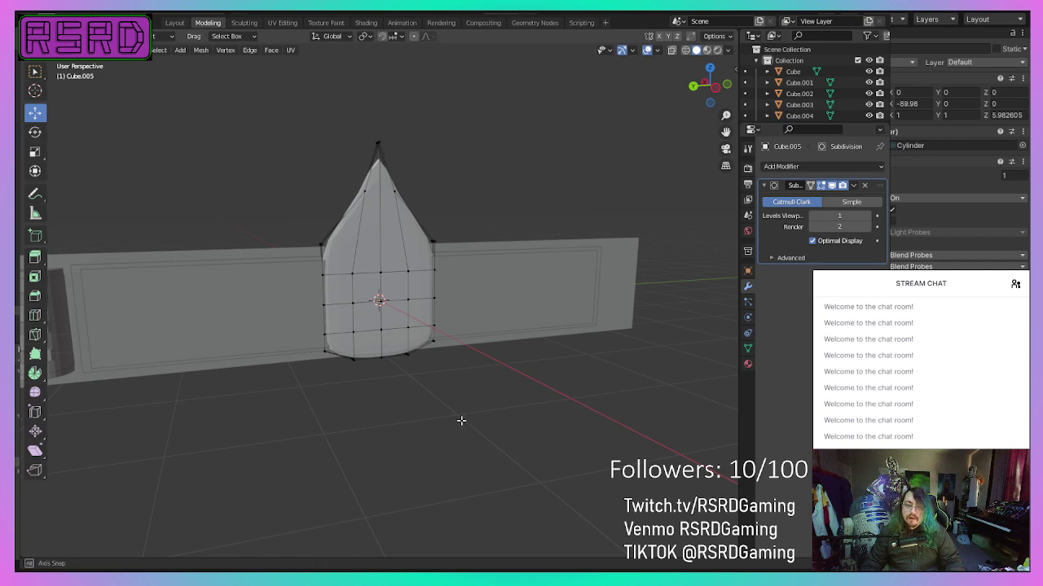
{"action": "middle_click_drag", "start_coordinate": [461, 420], "coordinate": [417, 415]}
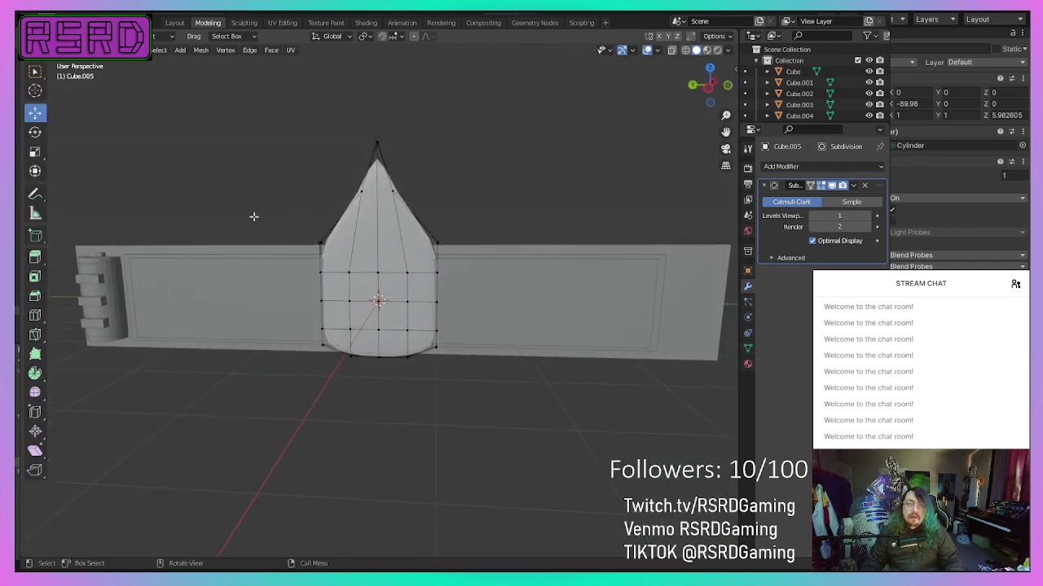
Step: Return to the Layout workspace and scale the droplet down uniformly to roughly two thirds of its size
{"action": "left_click", "coordinate": [175, 22]}
{"action": "middle_click_drag", "start_coordinate": [269, 236], "coordinate": [133, 135]}
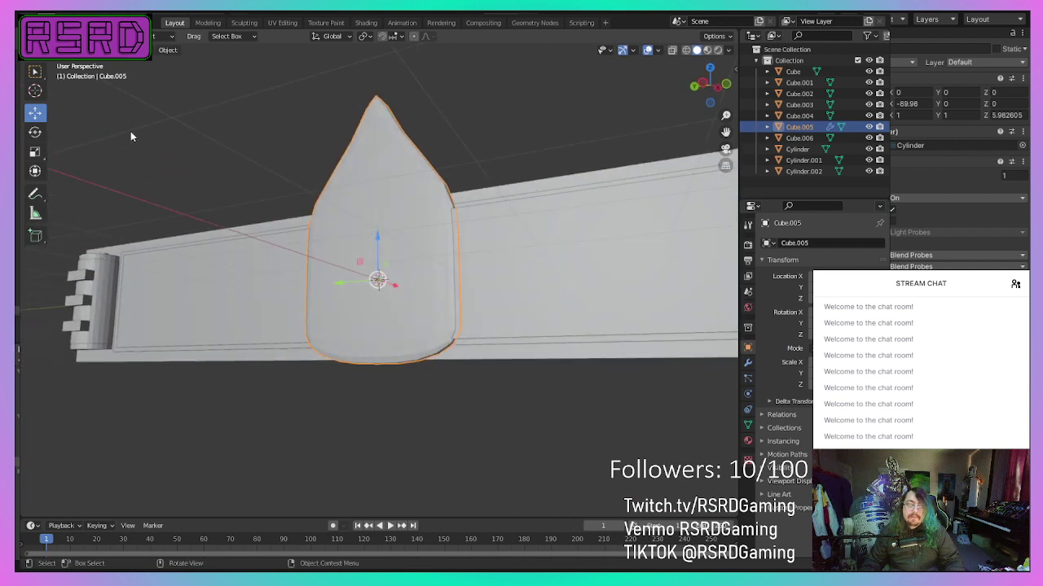
{"action": "left_click", "coordinate": [36, 151]}
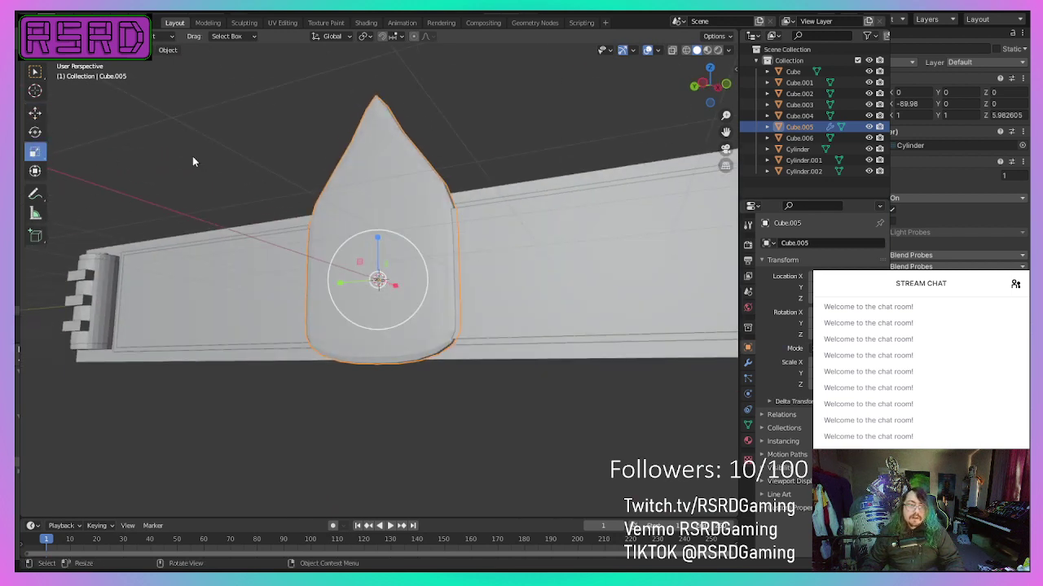
{"action": "left_click_drag", "start_coordinate": [426, 251], "coordinate": [408, 271]}
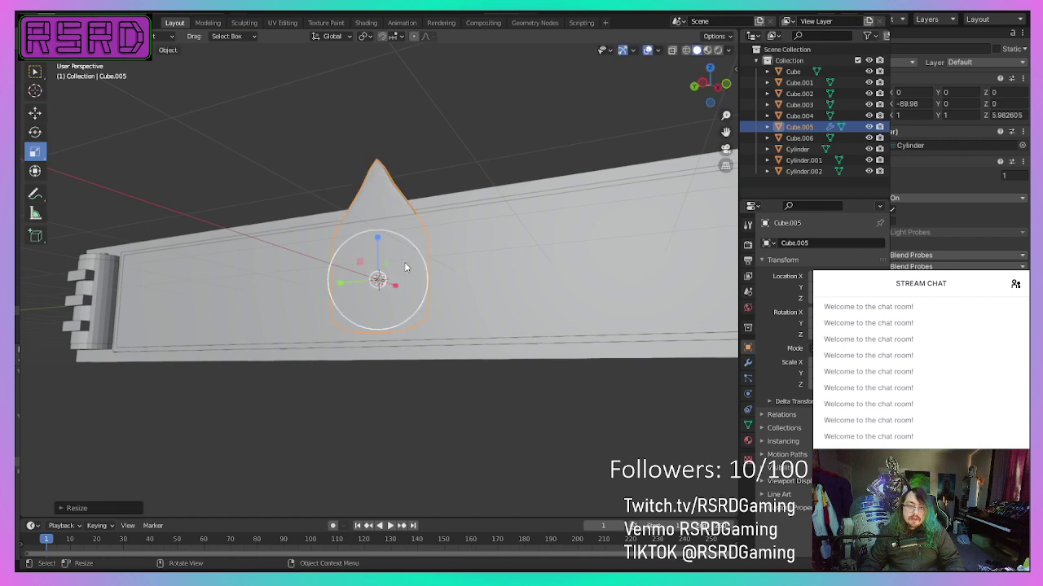
{"action": "middle_click_drag", "start_coordinate": [407, 270], "coordinate": [449, 304]}
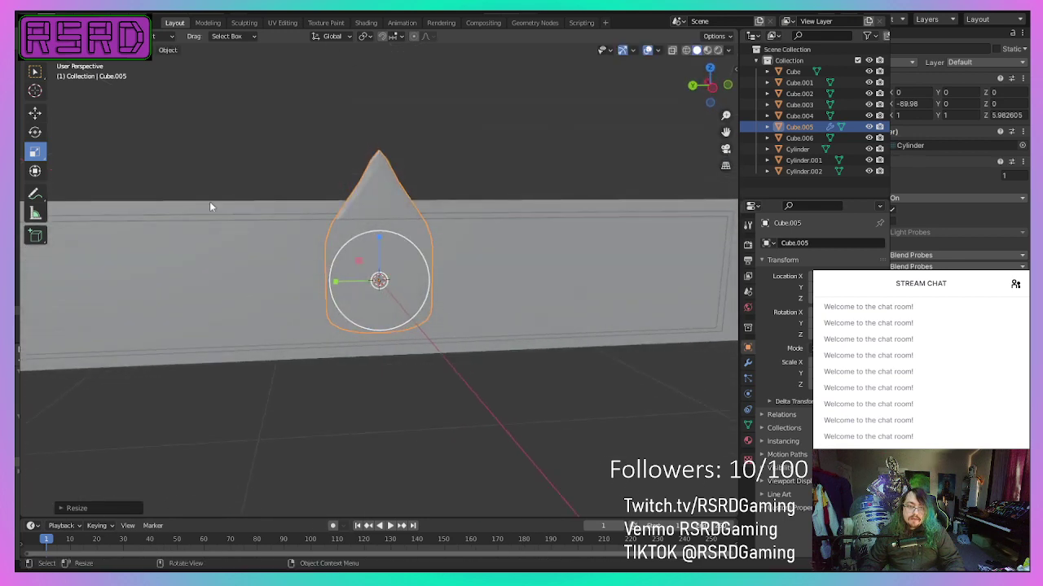
Step: Move the droplet down and along the bar to the empty area at its far end, beside the inset panel
{"action": "left_click", "coordinate": [35, 114]}
{"action": "middle_click_drag", "start_coordinate": [179, 236], "coordinate": [289, 249]}
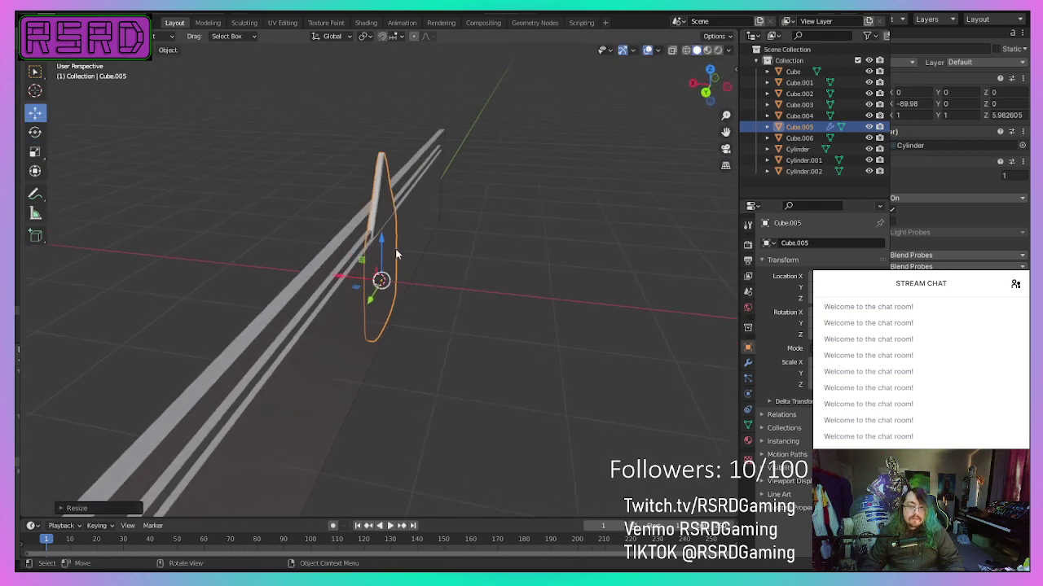
{"action": "left_click_drag", "start_coordinate": [382, 245], "coordinate": [384, 284]}
{"action": "middle_click_drag", "start_coordinate": [384, 284], "coordinate": [247, 250]}
{"action": "left_click_drag", "start_coordinate": [337, 313], "coordinate": [645, 323]}
{"action": "middle_click_drag", "start_coordinate": [645, 323], "coordinate": [545, 331]}
{"action": "key", "text": "KP_Decimal"}
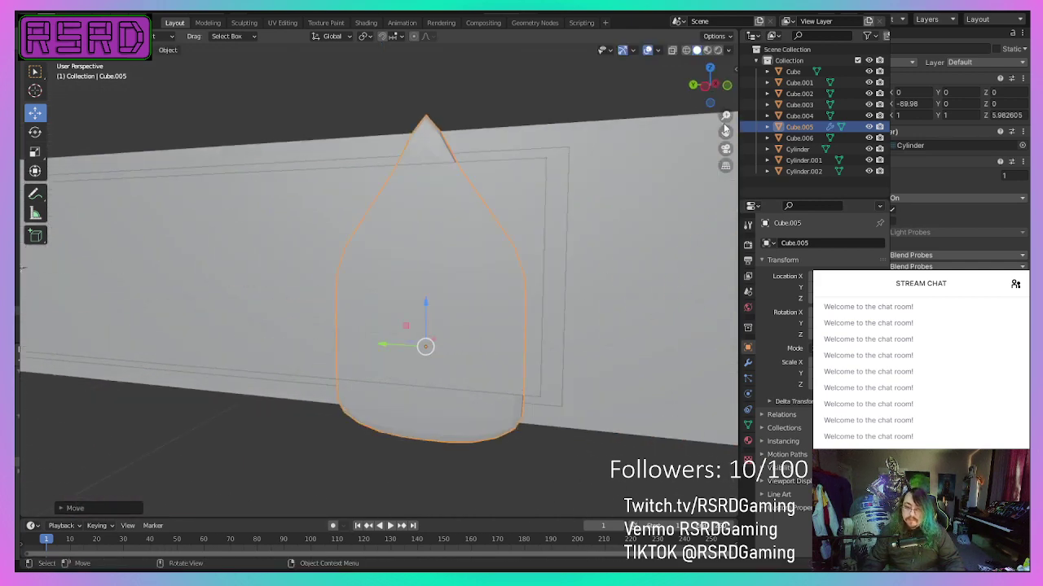
{"action": "scroll", "coordinate": [552, 260], "scroll_direction": "down", "scroll_amount": 3}
{"action": "left_click_drag", "start_coordinate": [331, 326], "coordinate": [480, 326]}
Step: Rescale the droplet to fit within the bar's height and reposition it between the inset panel and the bar's end
{"action": "left_click", "coordinate": [35, 151]}
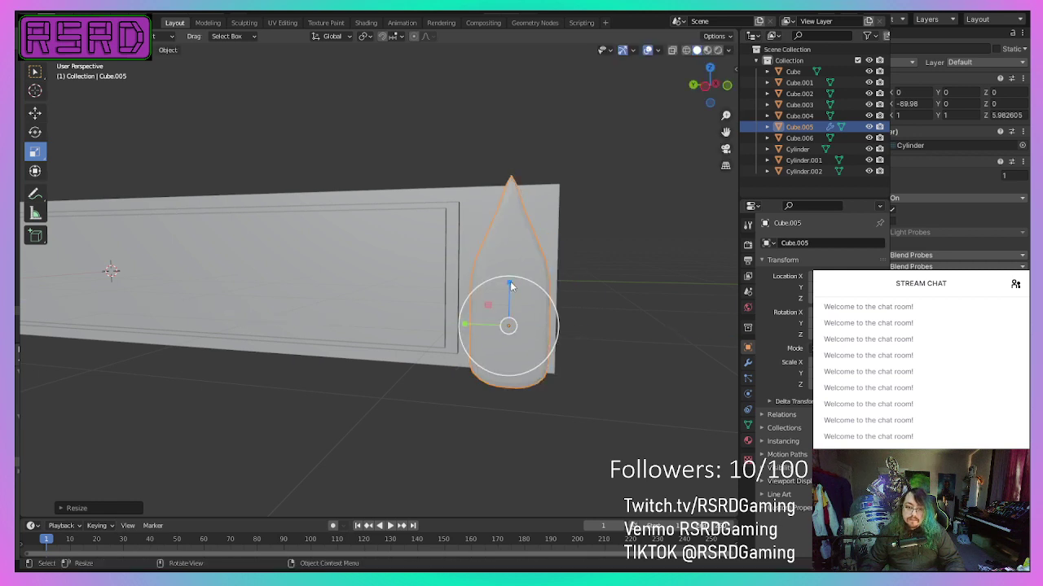
{"action": "left_click_drag", "start_coordinate": [510, 285], "coordinate": [511, 259]}
{"action": "left_click", "coordinate": [35, 113]}
{"action": "left_click_drag", "start_coordinate": [458, 305], "coordinate": [459, 302]}
{"action": "left_click", "coordinate": [487, 460]}
Step: Shift the droplet slightly along X so it sits closer against the bar's backing plate
{"action": "middle_click_drag", "start_coordinate": [486, 459], "coordinate": [383, 471]}
{"action": "scroll", "coordinate": [370, 445], "scroll_direction": "up", "scroll_amount": 4}
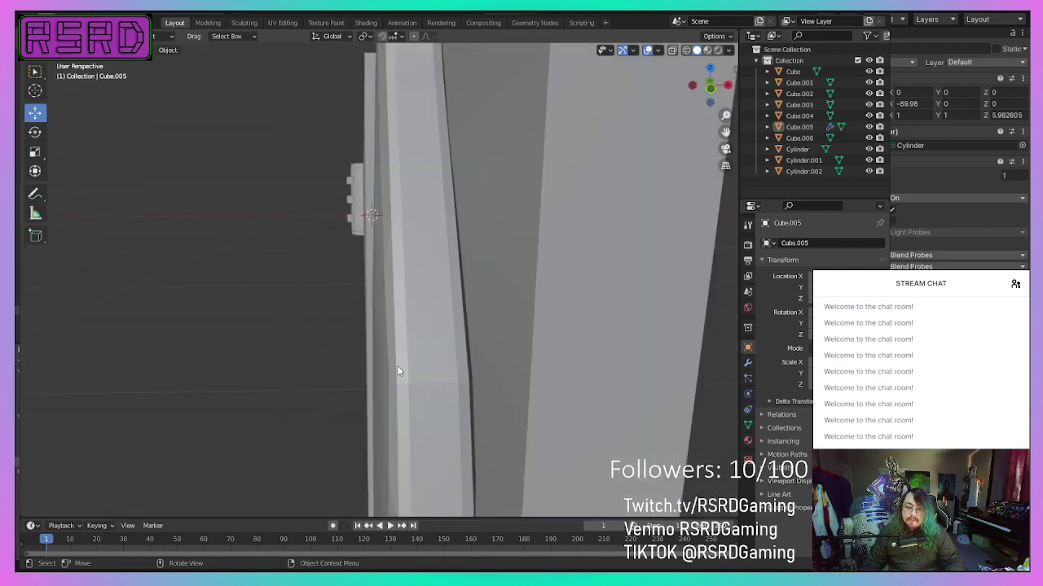
{"action": "scroll", "coordinate": [397, 367], "scroll_direction": "down", "scroll_amount": 3}
{"action": "left_click", "coordinate": [378, 374]}
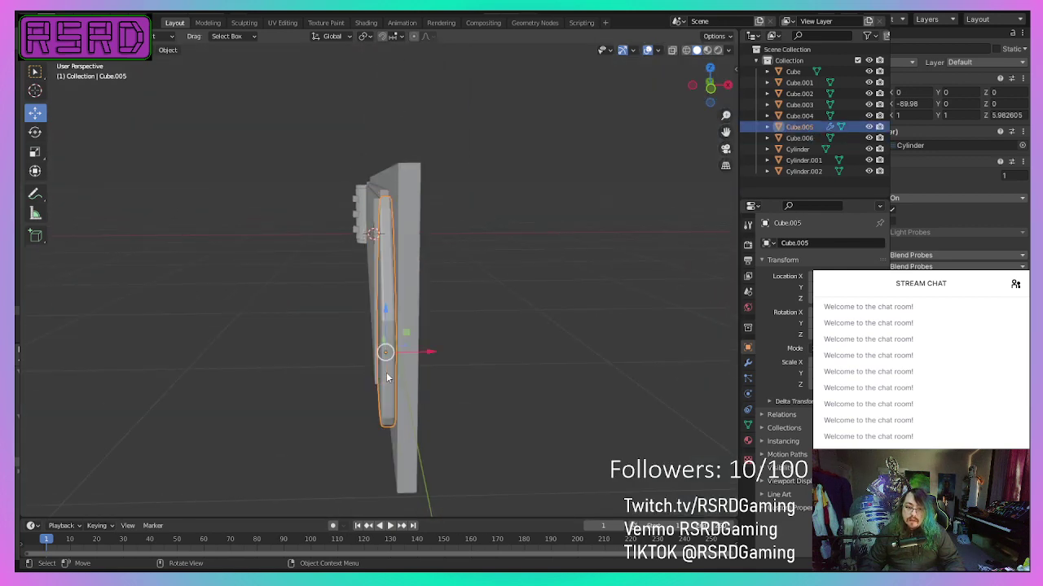
{"action": "left_click_drag", "start_coordinate": [433, 351], "coordinate": [438, 352]}
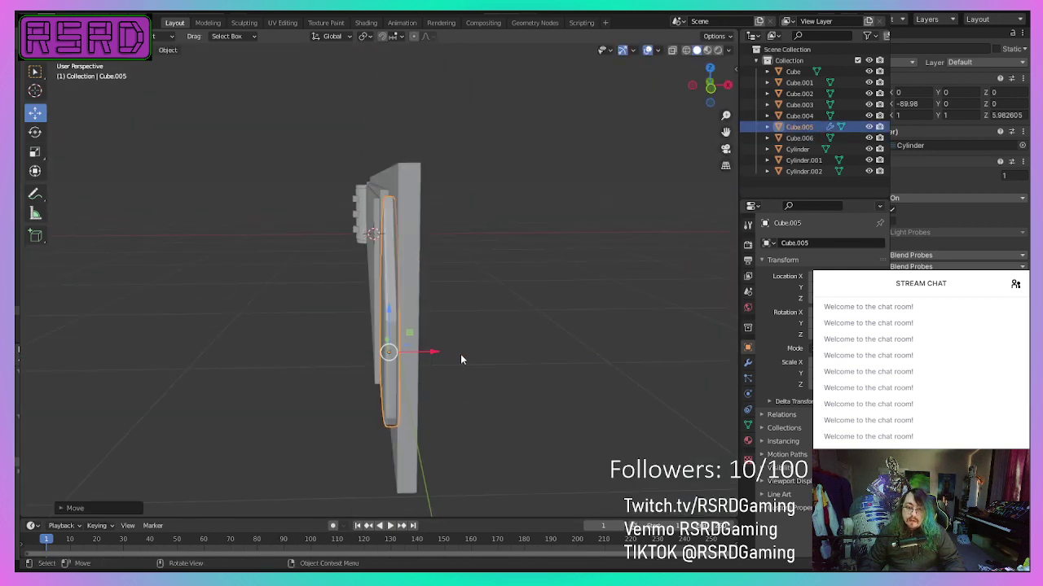
{"action": "left_click", "coordinate": [592, 402]}
{"action": "middle_click_drag", "start_coordinate": [591, 403], "coordinate": [633, 374]}
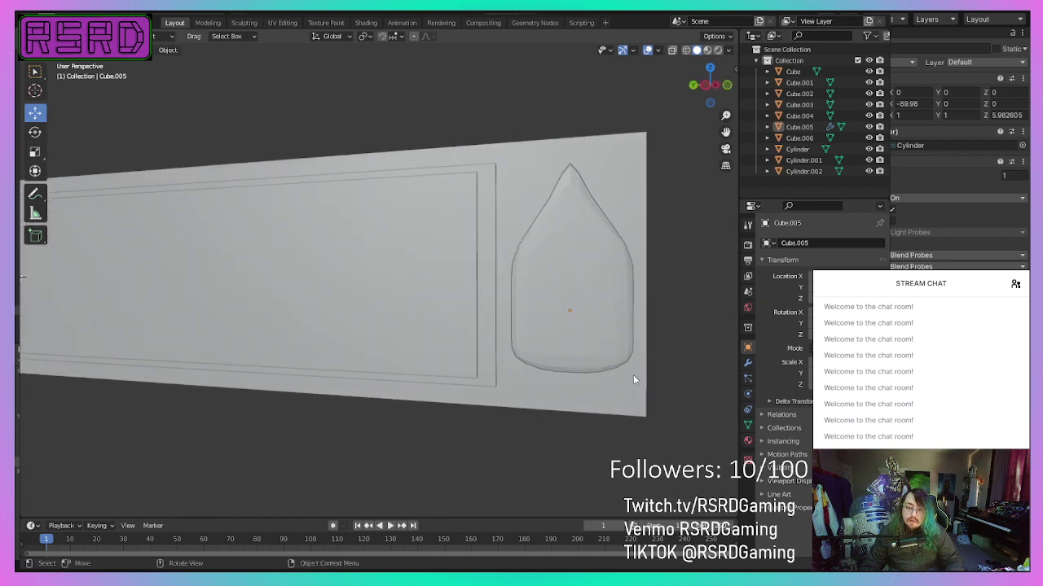
Step: Select the droplet and open it for mesh editing in the Modeling workspace
{"action": "left_click", "coordinate": [579, 234]}
{"action": "left_click", "coordinate": [208, 22]}
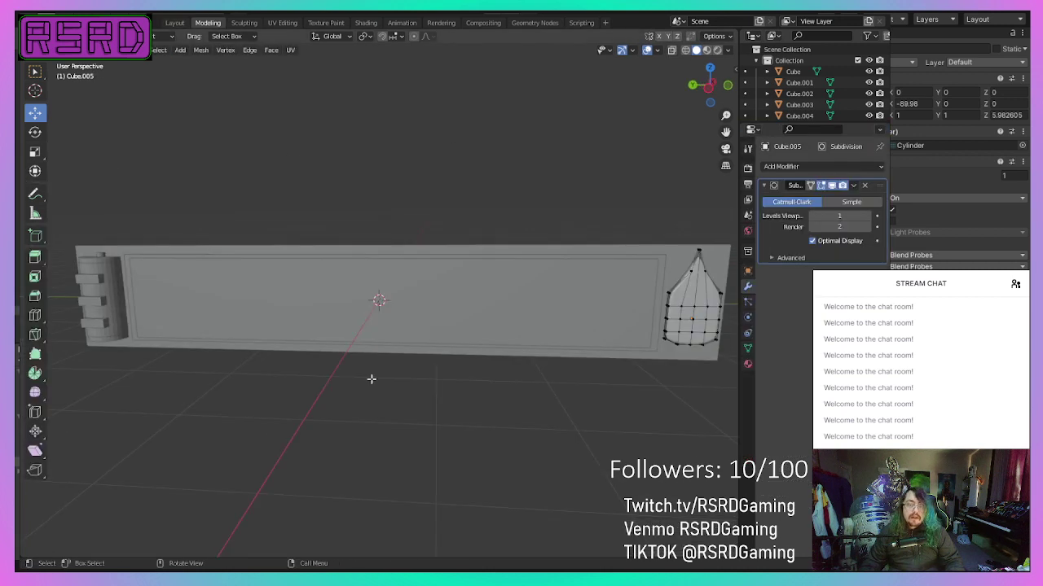
{"action": "left_click", "coordinate": [660, 313], "text": "ctrl"}
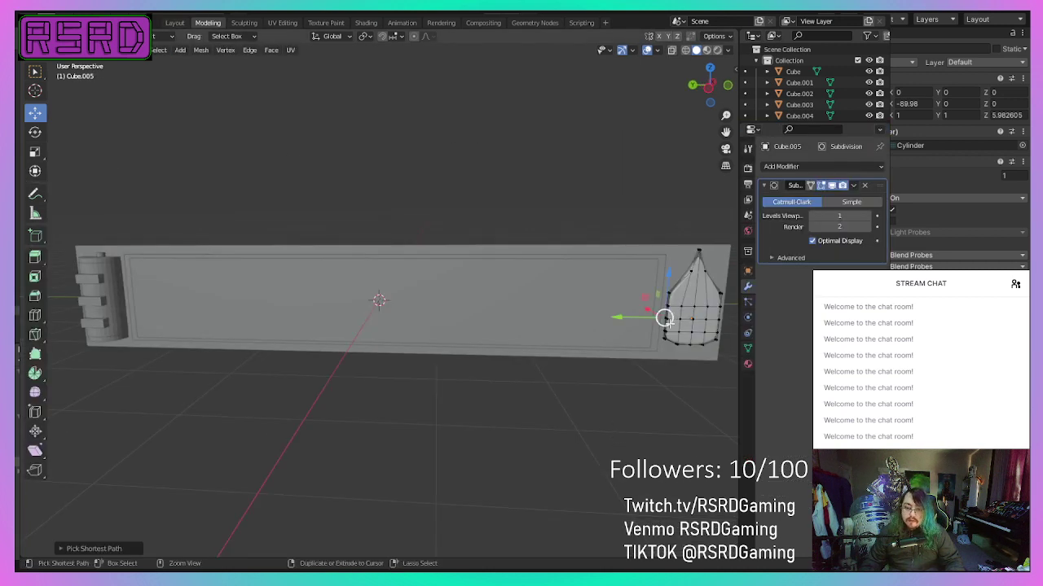
{"action": "left_click_drag", "start_coordinate": [621, 325], "coordinate": [621, 321]}
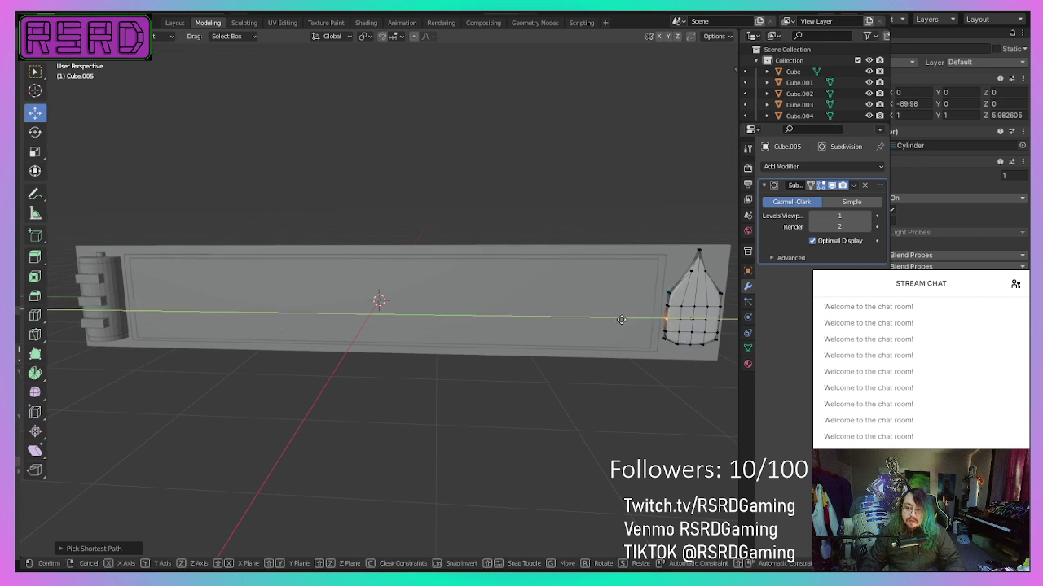
{"action": "left_click", "coordinate": [635, 430]}
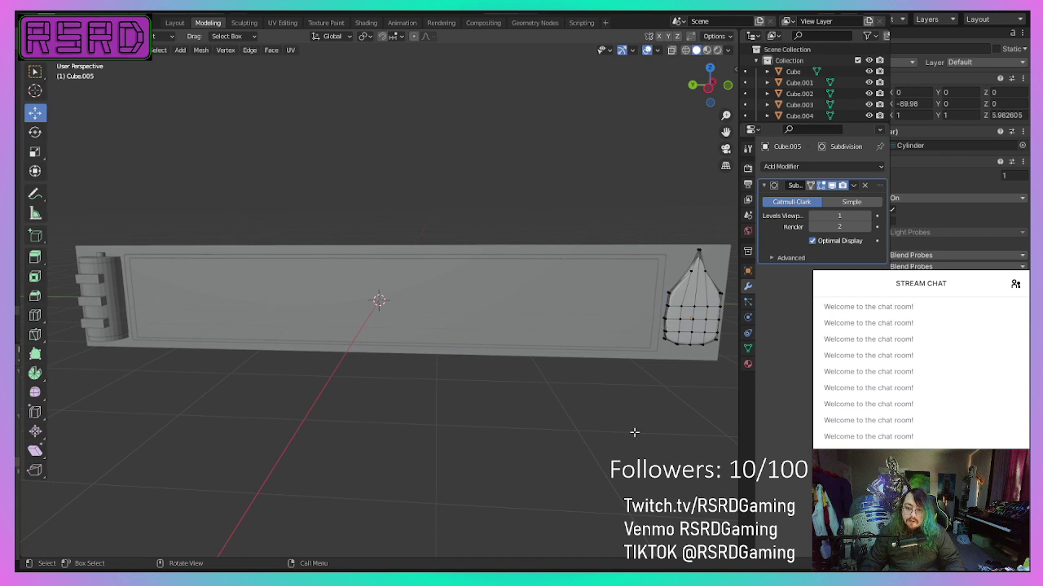
{"action": "key", "text": "ctrl+z"}
{"action": "key", "text": "ctrl+z"}
Step: Pull the two middle vertex rows on the droplet's panel-facing side outward along Y to widen its body
{"action": "left_click", "coordinate": [642, 444]}
{"action": "left_click", "coordinate": [666, 306], "text": "ctrl"}
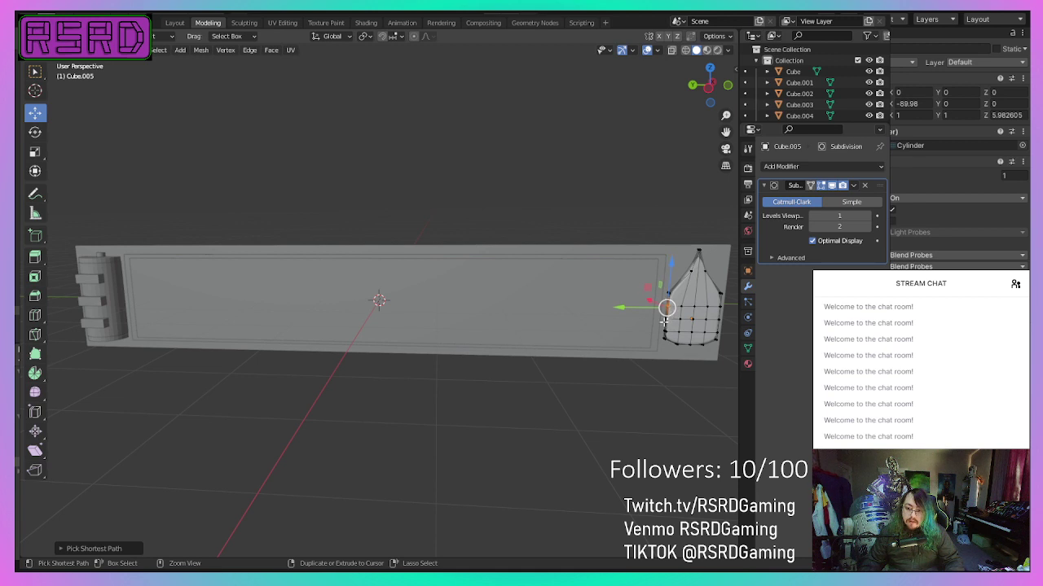
{"action": "left_click", "coordinate": [659, 318], "text": "ctrl"}
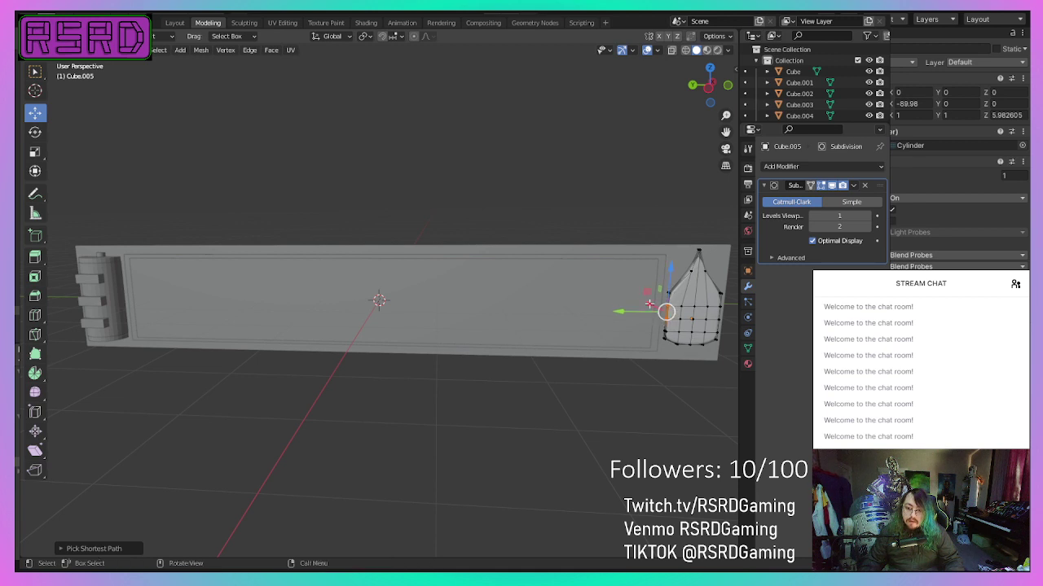
{"action": "left_click_drag", "start_coordinate": [616, 312], "coordinate": [612, 313]}
Step: Select the two middle vertex rows through the thickness of the droplet's outer side and move them outward along Y
{"action": "middle_click_drag", "start_coordinate": [647, 421], "coordinate": [612, 420]}
{"action": "scroll", "coordinate": [613, 419], "scroll_direction": "down", "scroll_amount": 3}
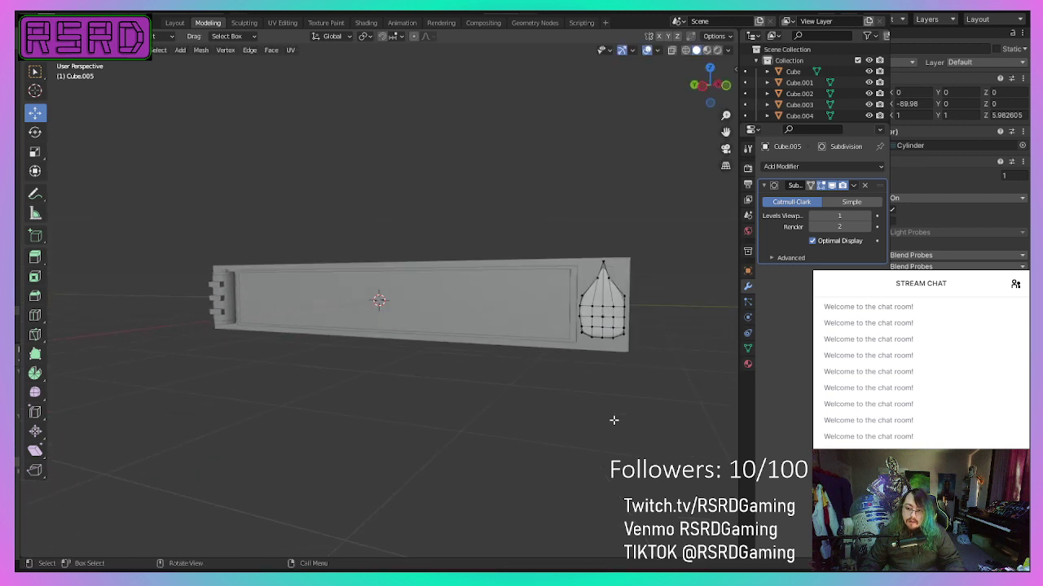
{"action": "middle_click_drag", "start_coordinate": [589, 326], "coordinate": [562, 319]}
{"action": "scroll", "coordinate": [504, 338], "scroll_direction": "up", "scroll_amount": 4}
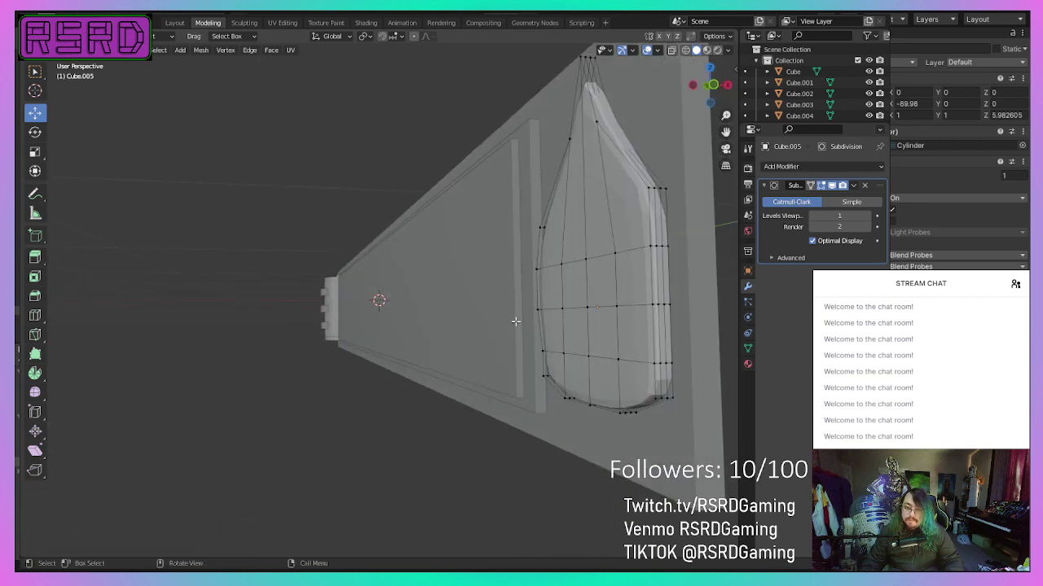
{"action": "left_click", "coordinate": [650, 243], "text": "ctrl"}
{"action": "left_click", "coordinate": [679, 242], "text": "ctrl"}
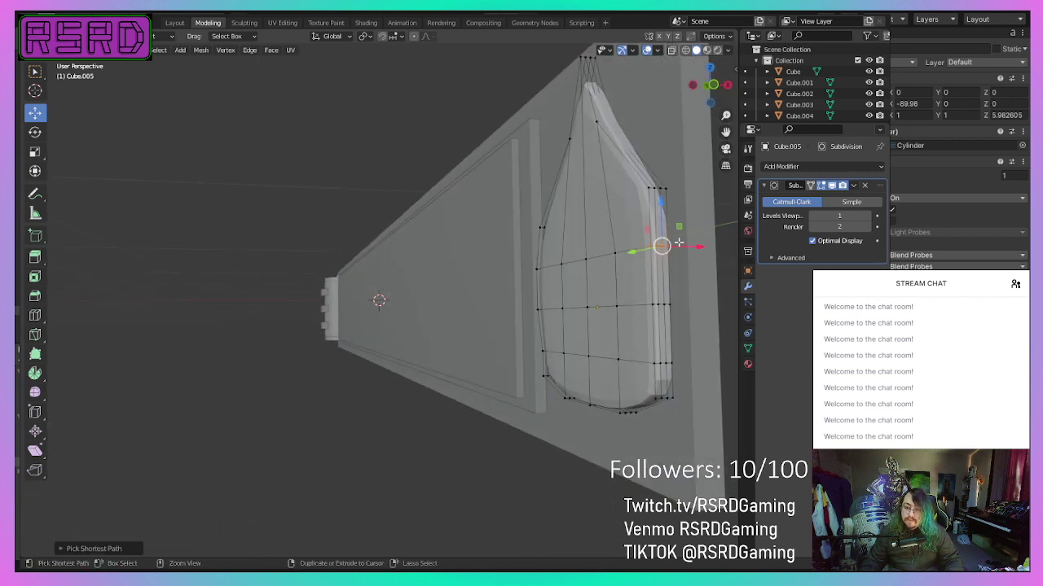
{"action": "left_click", "coordinate": [686, 321], "text": "ctrl"}
{"action": "left_click", "coordinate": [643, 310], "text": "ctrl"}
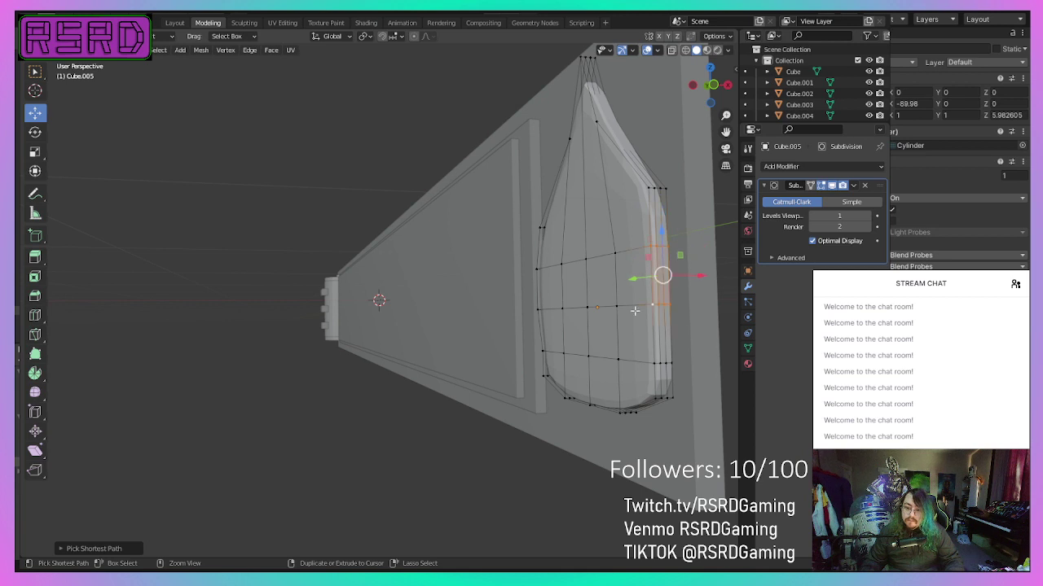
{"action": "scroll", "coordinate": [661, 297], "scroll_direction": "down", "scroll_amount": 5}
{"action": "middle_click_drag", "start_coordinate": [660, 302], "coordinate": [554, 290]}
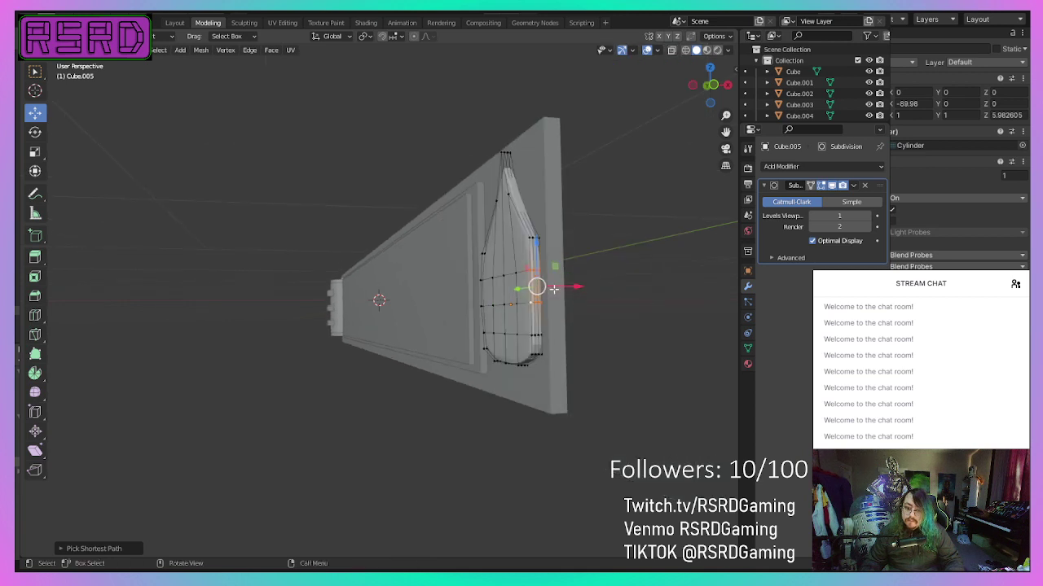
{"action": "key", "text": "g"}
{"action": "key", "text": "y"}
{"action": "left_click_drag", "start_coordinate": [523, 292], "coordinate": [526, 291]}
{"action": "middle_click_drag", "start_coordinate": [526, 291], "coordinate": [569, 302]}
{"action": "scroll", "coordinate": [568, 301], "scroll_direction": "down", "scroll_amount": 2}
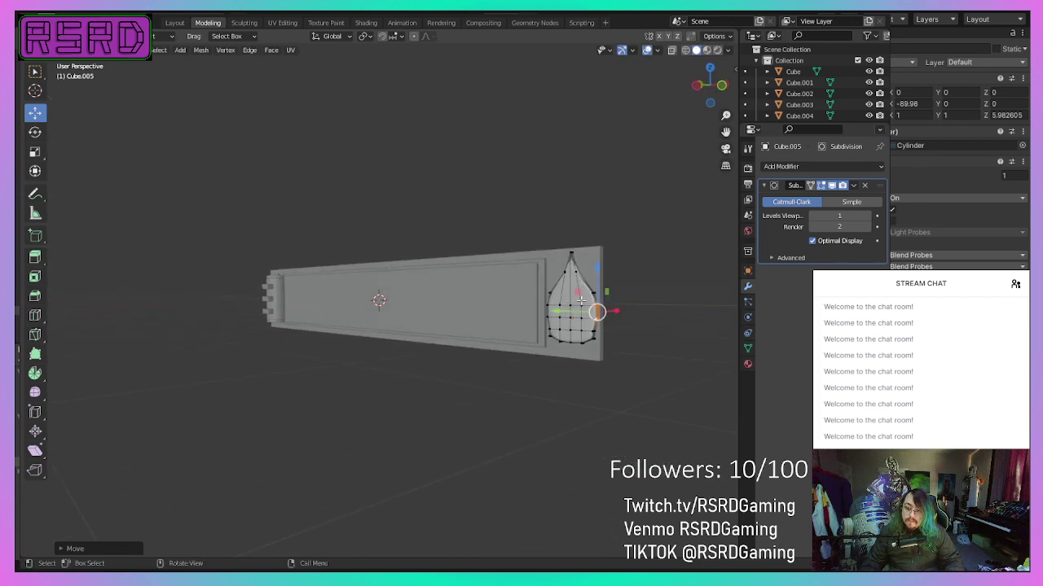
Step: Move the lower vertex row on the droplet's outer side outward along Y to fill out its base
{"action": "middle_click_drag", "start_coordinate": [619, 395], "coordinate": [590, 400]}
{"action": "scroll", "coordinate": [591, 399], "scroll_direction": "up", "scroll_amount": 3}
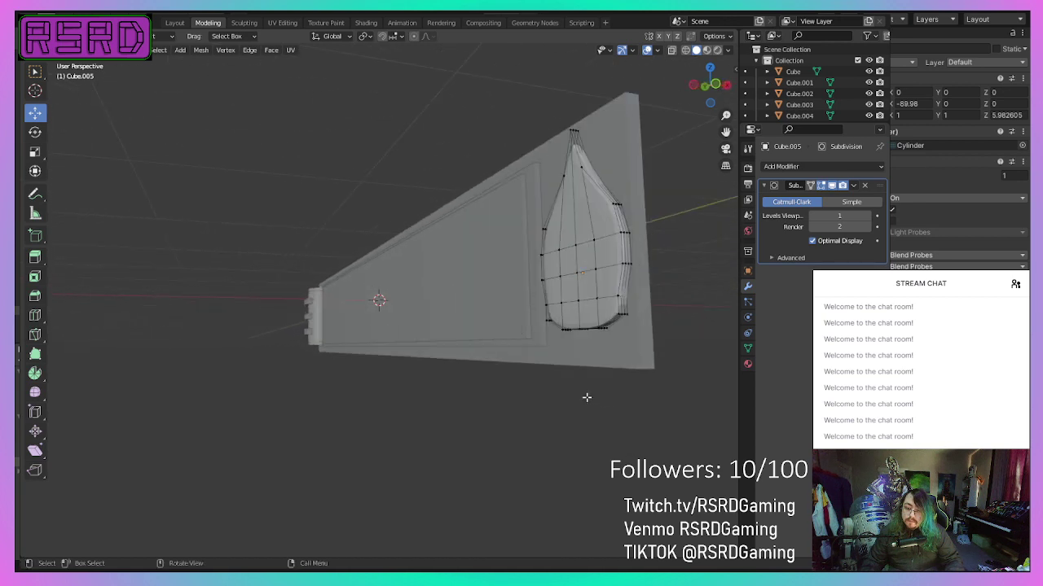
{"action": "left_click", "coordinate": [618, 296], "text": "ctrl"}
{"action": "key", "text": "g"}
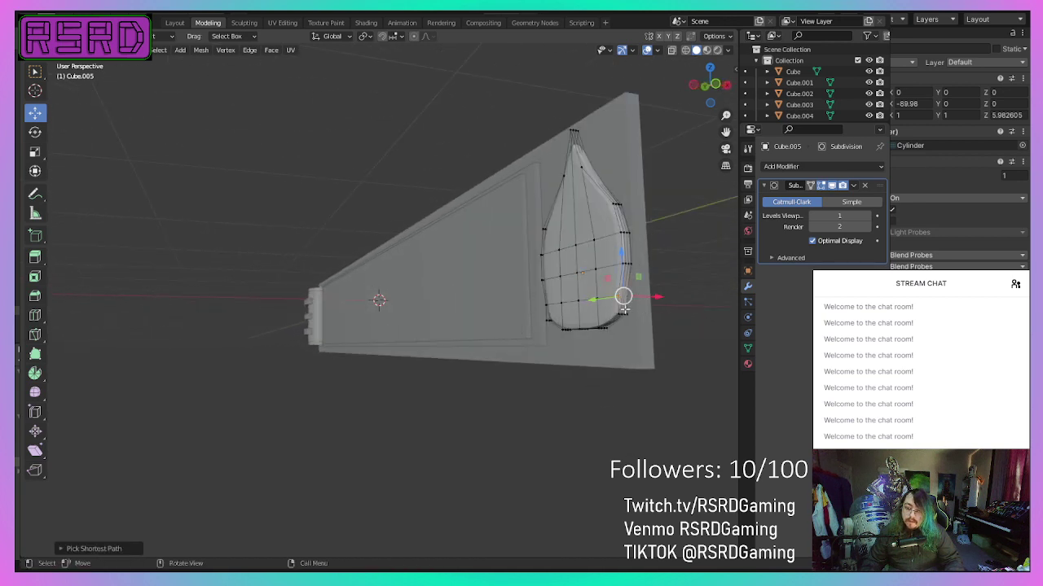
{"action": "key", "text": "y"}
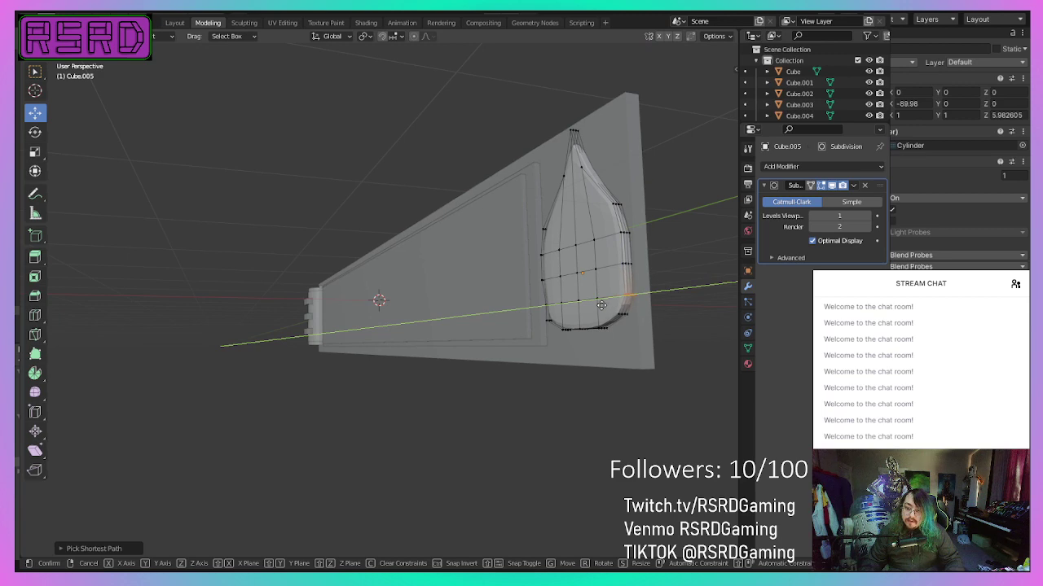
{"action": "left_click", "coordinate": [602, 304]}
{"action": "middle_click_drag", "start_coordinate": [601, 305], "coordinate": [642, 311]}
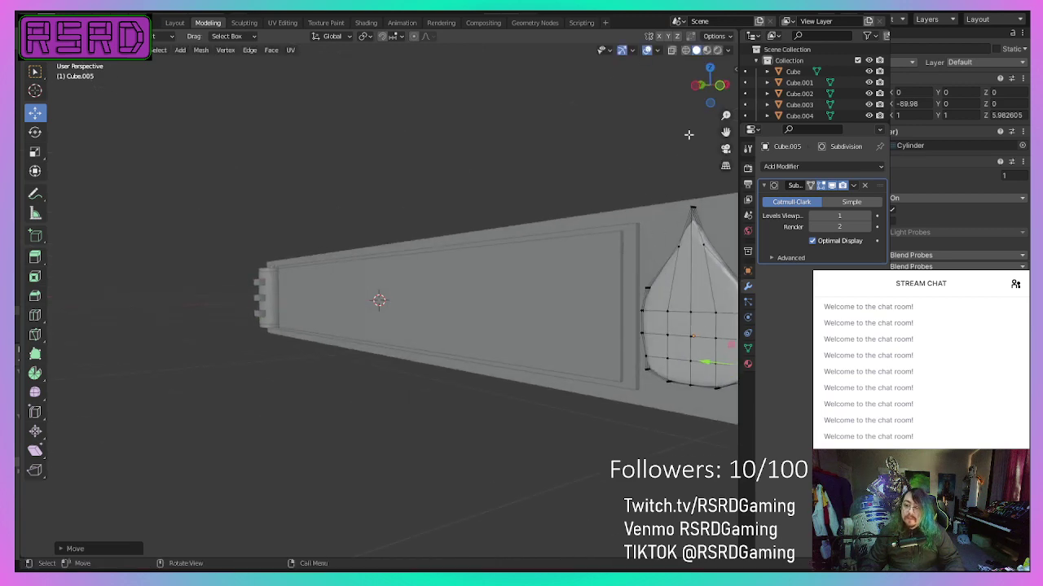
Step: Move the lower vertex row on the droplet's panel-facing side outward along Y to match the opposite side
{"action": "key", "text": "KP_Decimal"}
{"action": "middle_click_drag", "start_coordinate": [418, 315], "coordinate": [481, 355]}
{"action": "scroll", "coordinate": [393, 356], "scroll_direction": "down", "scroll_amount": 12}
{"action": "scroll", "coordinate": [347, 361], "scroll_direction": "up", "scroll_amount": 1}
{"action": "left_click", "coordinate": [404, 370]}
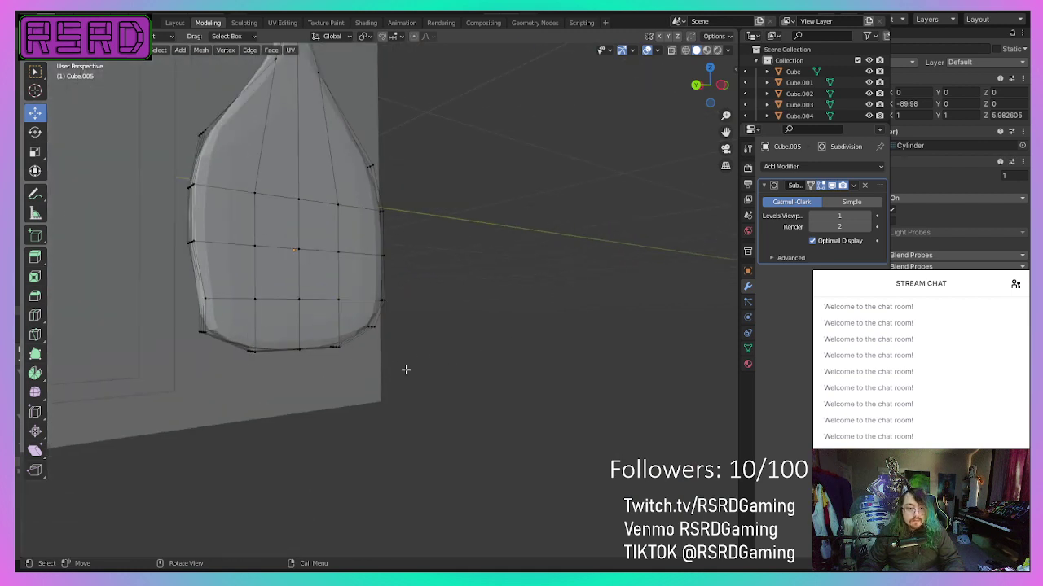
{"action": "left_click", "coordinate": [200, 299], "text": "ctrl"}
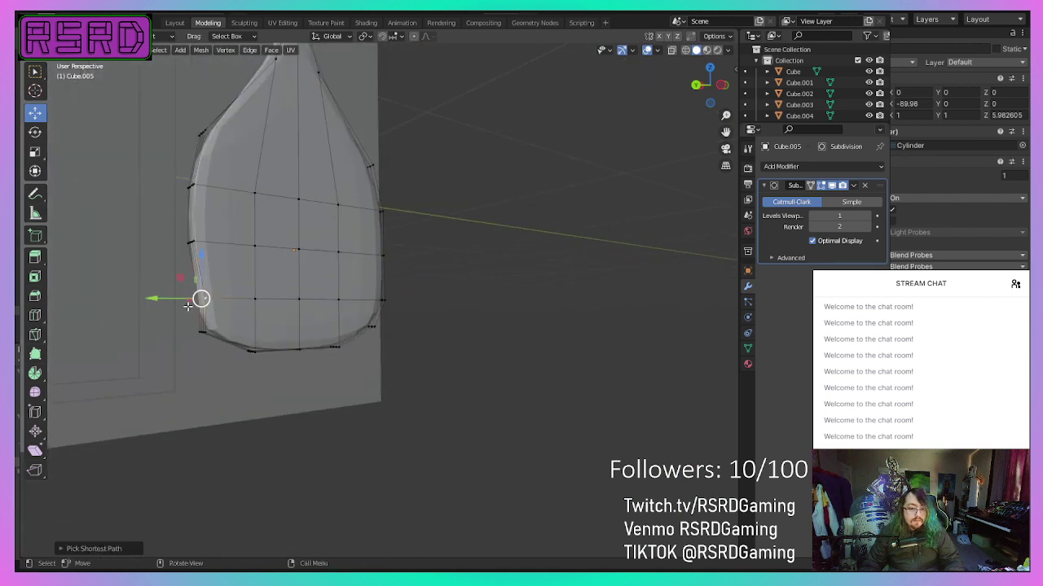
{"action": "left_click_drag", "start_coordinate": [159, 300], "coordinate": [150, 300]}
{"action": "scroll", "coordinate": [526, 422], "scroll_direction": "down", "scroll_amount": 5}
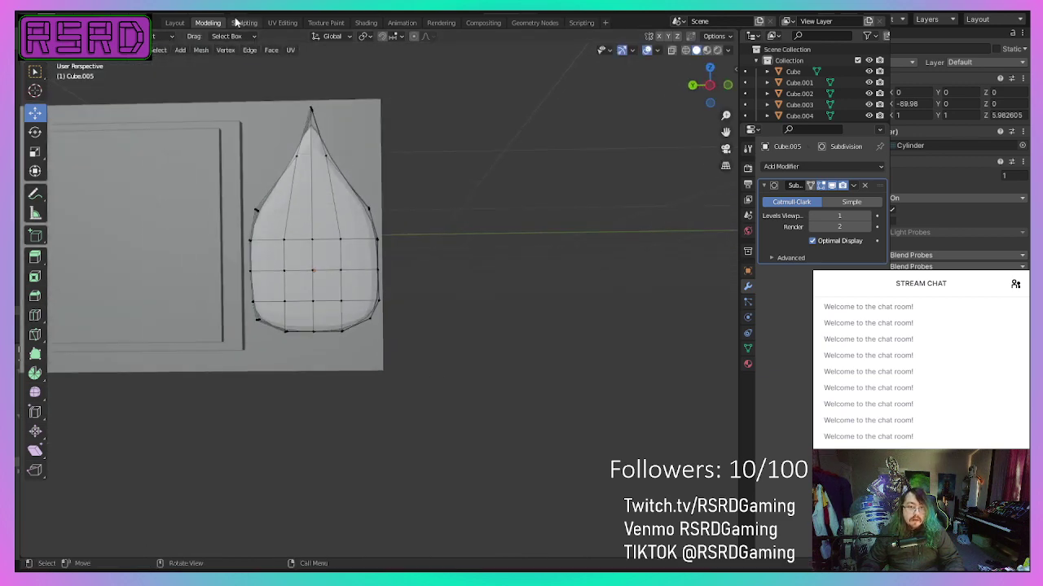
Step: Return to the Layout workspace and nudge the droplet along Y to centre it between the panel and the bar's end
{"action": "left_click", "coordinate": [174, 22]}
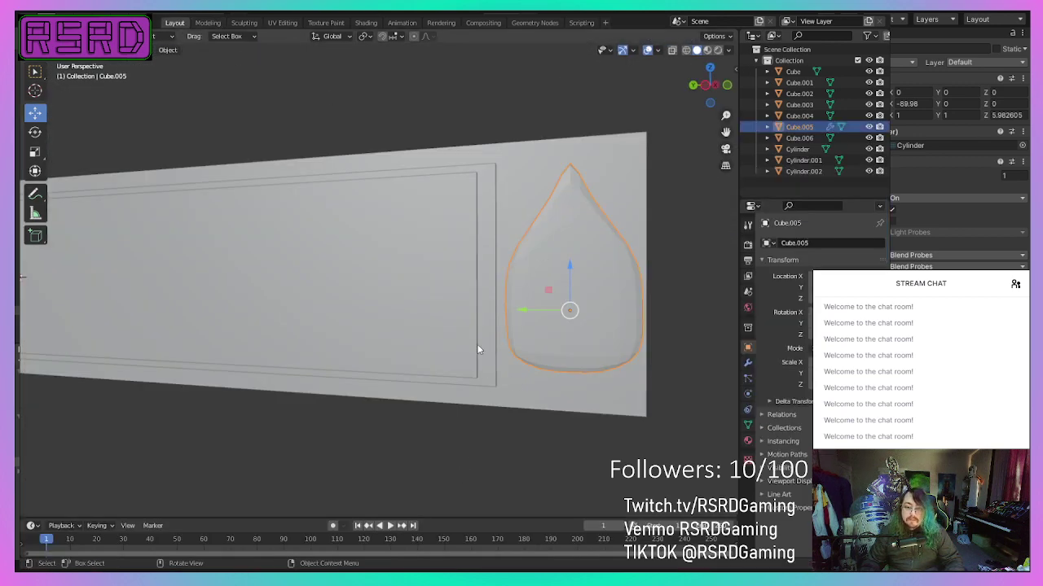
{"action": "left_click_drag", "start_coordinate": [525, 313], "coordinate": [521, 313]}
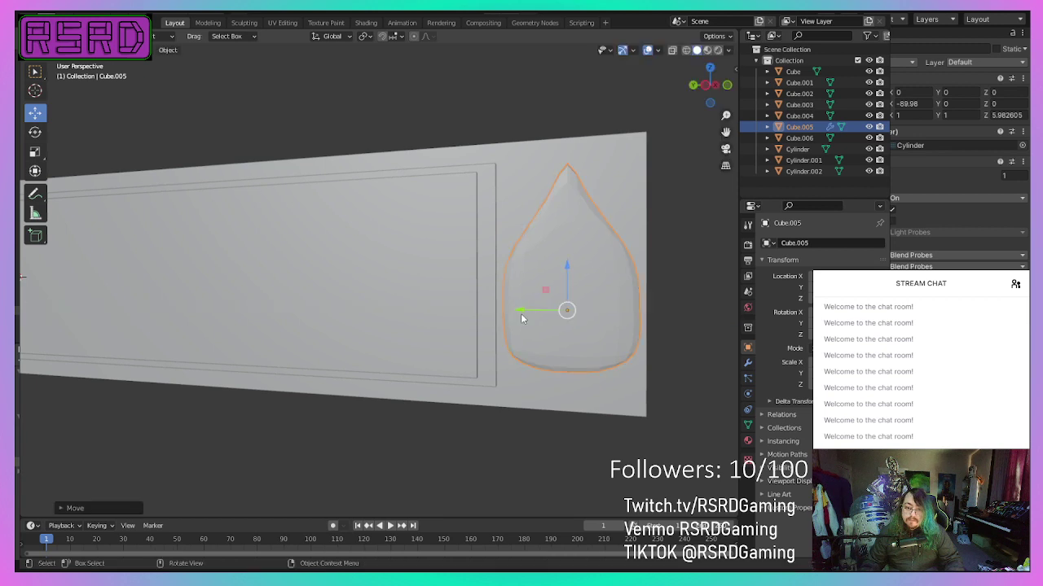
{"action": "scroll", "coordinate": [479, 443], "scroll_direction": "down", "scroll_amount": 2}
{"action": "scroll", "coordinate": [478, 439], "scroll_direction": "down", "scroll_amount": 1}
{"action": "scroll", "coordinate": [477, 439], "scroll_direction": "up", "scroll_amount": 1}
{"action": "left_click", "coordinate": [473, 435]}
Step: View the whole bar with its reshaped droplet and save the Blender file
{"action": "middle_click_drag", "start_coordinate": [472, 436], "coordinate": [402, 429]}
{"action": "scroll", "coordinate": [485, 447], "scroll_direction": "down", "scroll_amount": 3}
{"action": "key", "text": "ctrl+s"}
{"action": "scroll", "coordinate": [399, 430], "scroll_direction": "up", "scroll_amount": 1}
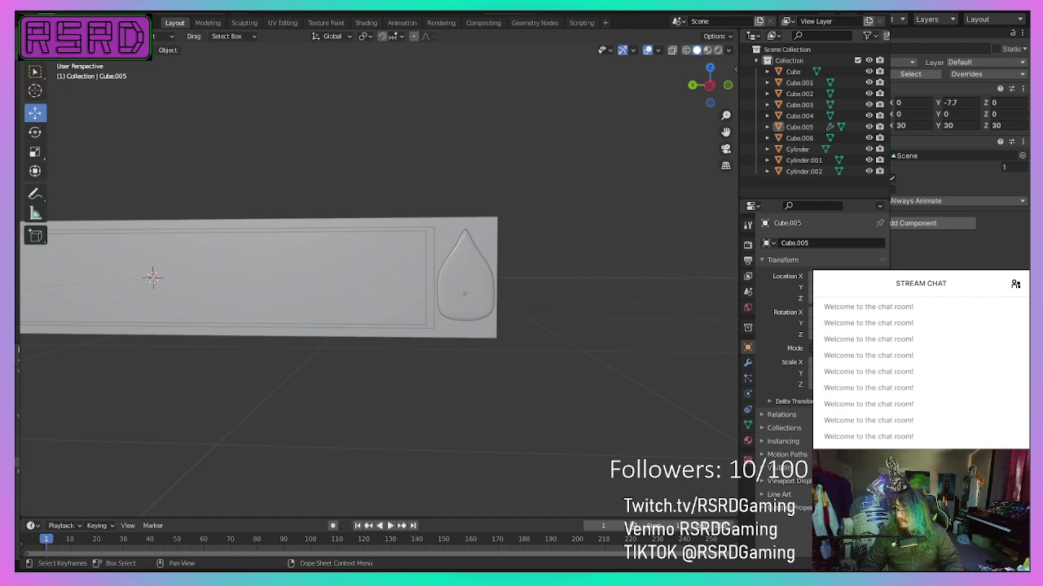
Step: Switch to Unity and run the game briefly to check the character and HUD bar, ending play mode when done
{"action": "key", "text": "alt+Tab"}
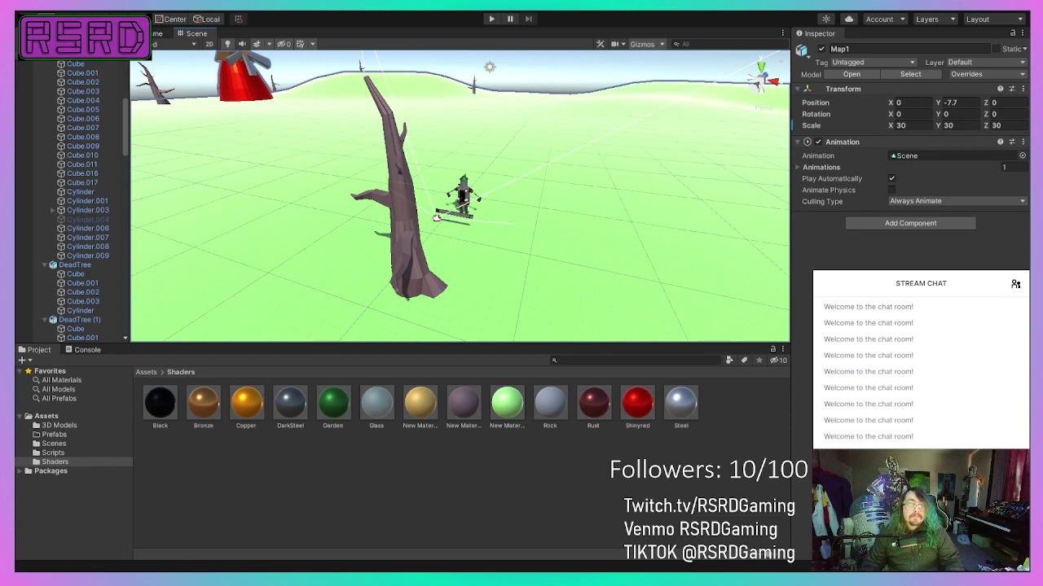
{"action": "middle_click_drag", "start_coordinate": [570, 231], "coordinate": [461, 231]}
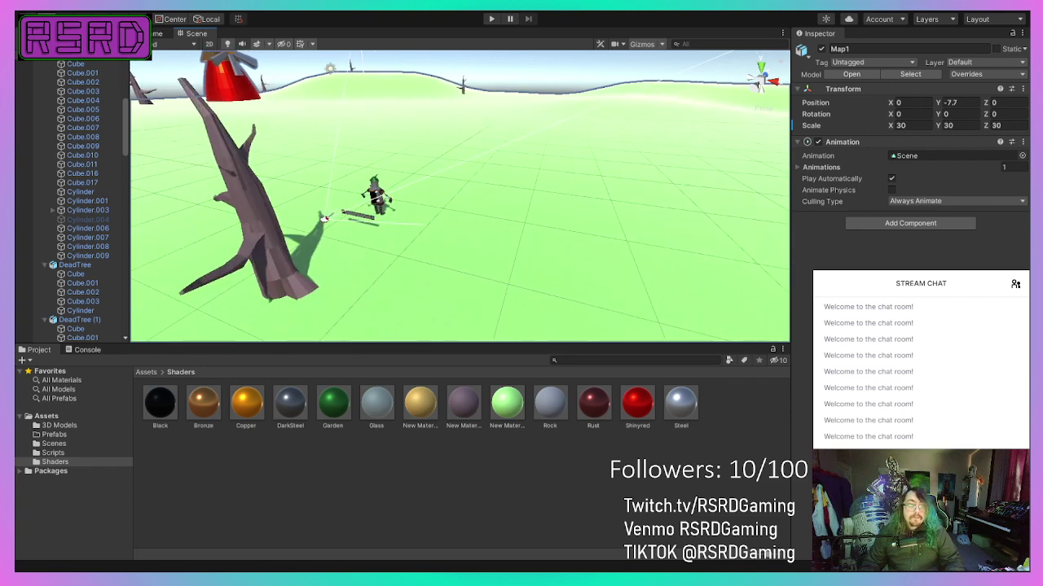
{"action": "left_click", "coordinate": [491, 19]}
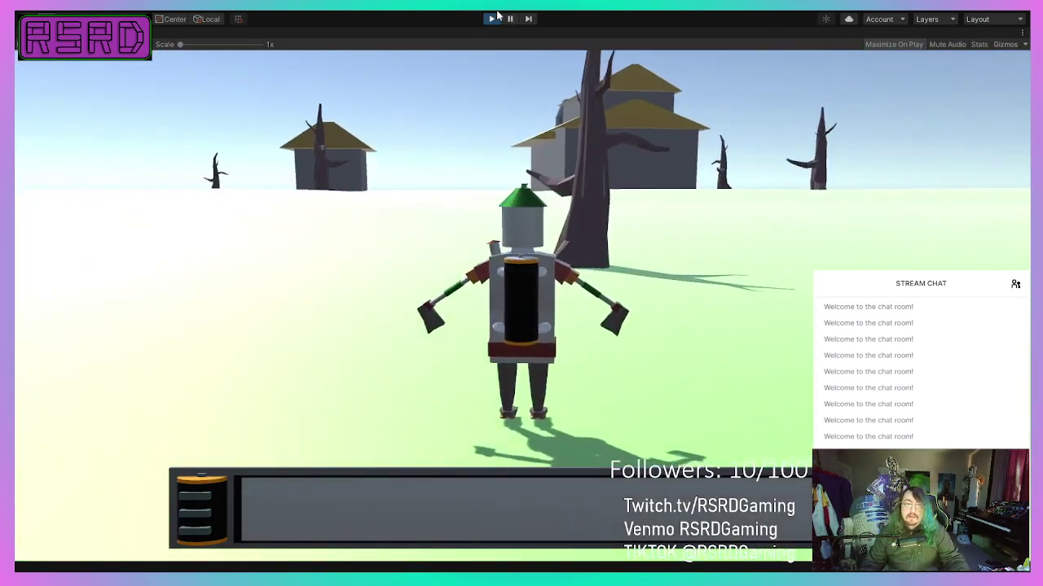
{"action": "left_click", "coordinate": [488, 20]}
{"action": "left_click", "coordinate": [423, 283]}
Step: Look through the scene hierarchy down to the Character object and open the project's Scripts folder
{"action": "scroll", "coordinate": [423, 284], "scroll_direction": "down", "scroll_amount": 3}
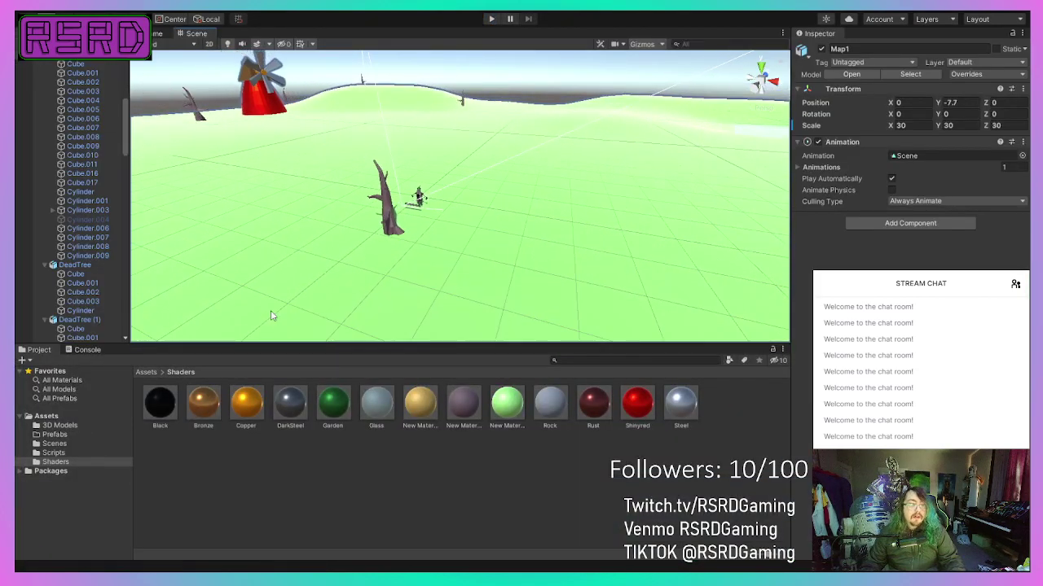
{"action": "scroll", "coordinate": [41, 255], "scroll_direction": "down", "scroll_amount": 3}
{"action": "scroll", "coordinate": [41, 255], "scroll_direction": "down", "scroll_amount": 20}
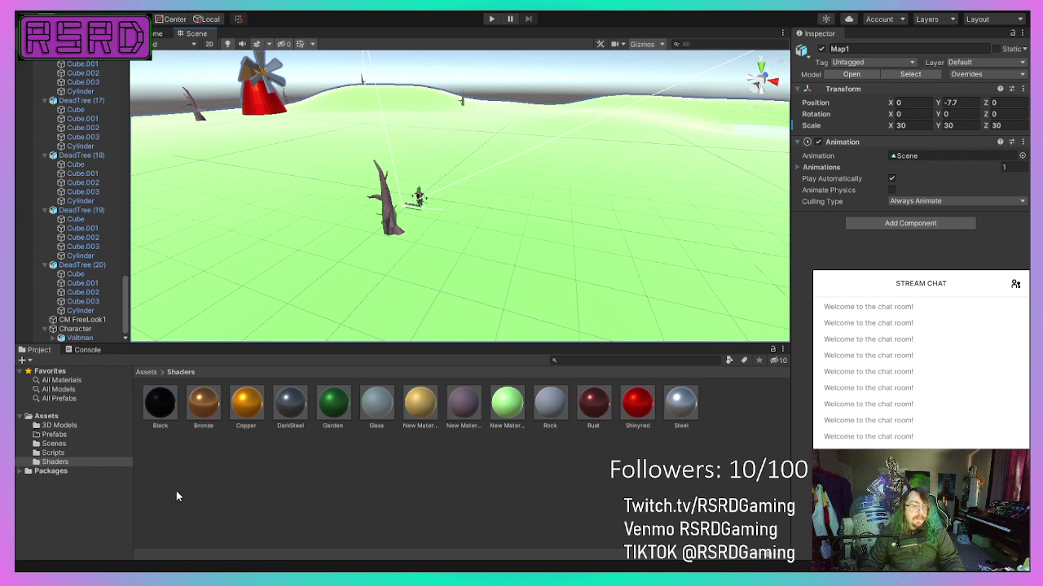
{"action": "left_click", "coordinate": [71, 454]}
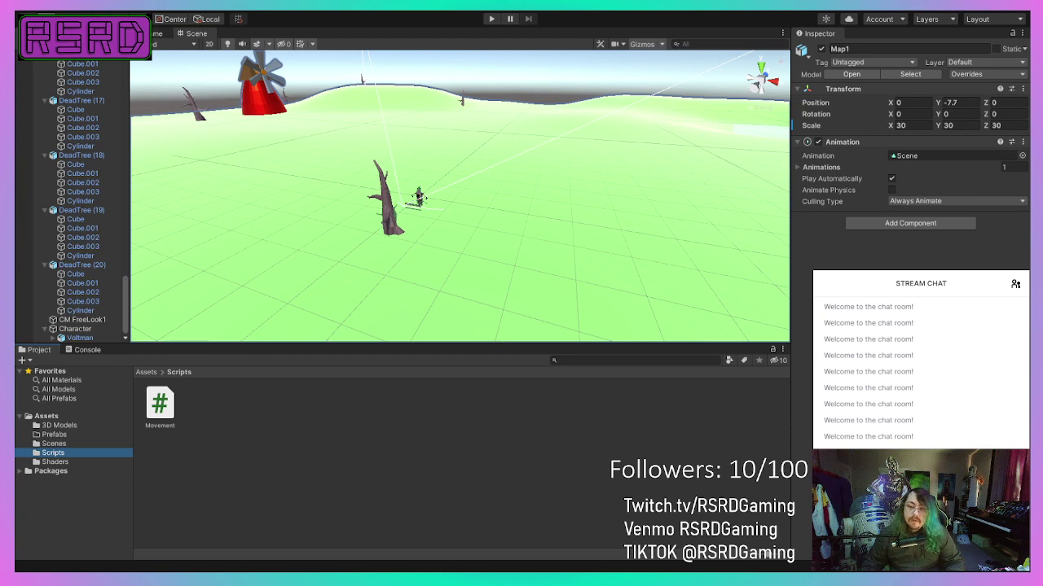
Step: Look over the whole map from a distance and scan the scene hierarchy up to the Map1 and light objects
{"action": "scroll", "coordinate": [460, 195], "scroll_direction": "down", "scroll_amount": 5}
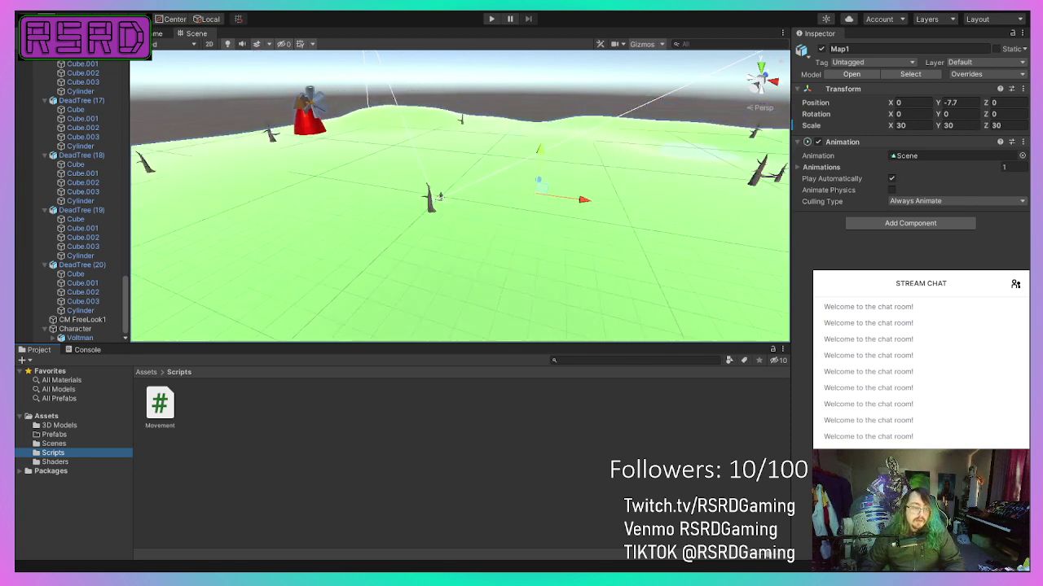
{"action": "scroll", "coordinate": [459, 196], "scroll_direction": "down", "scroll_amount": 8}
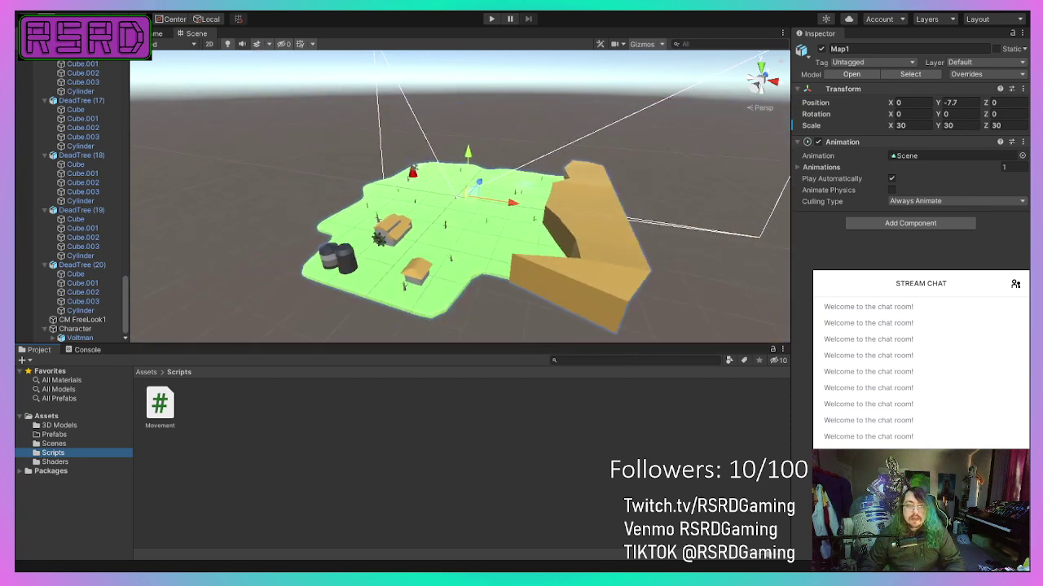
{"action": "scroll", "coordinate": [459, 196], "scroll_direction": "up", "scroll_amount": 2}
{"action": "scroll", "coordinate": [460, 196], "scroll_direction": "down", "scroll_amount": 2}
{"action": "scroll", "coordinate": [69, 204], "scroll_direction": "up", "scroll_amount": 10}
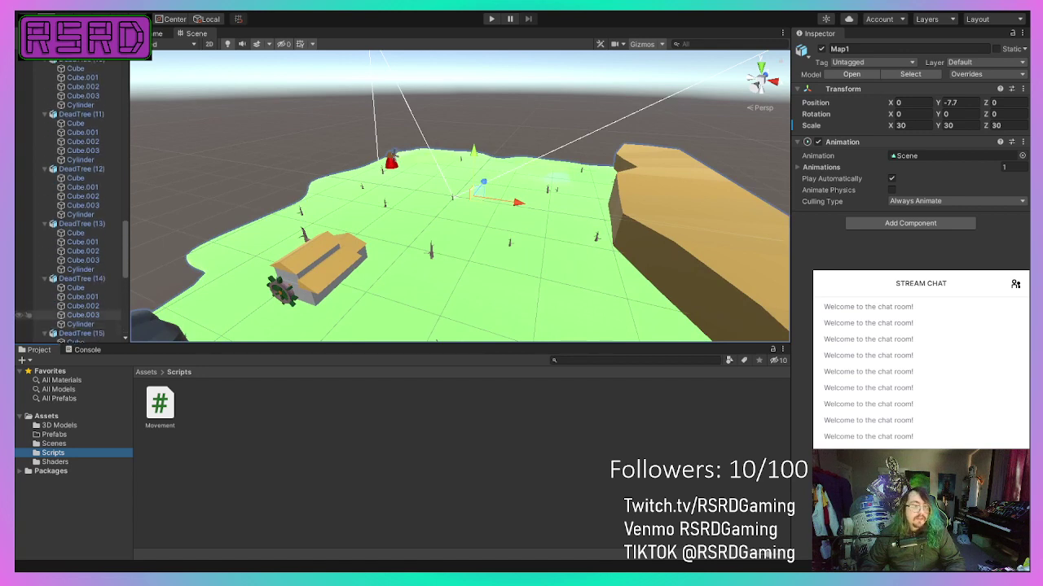
{"action": "scroll", "coordinate": [69, 277], "scroll_direction": "down", "scroll_amount": 2}
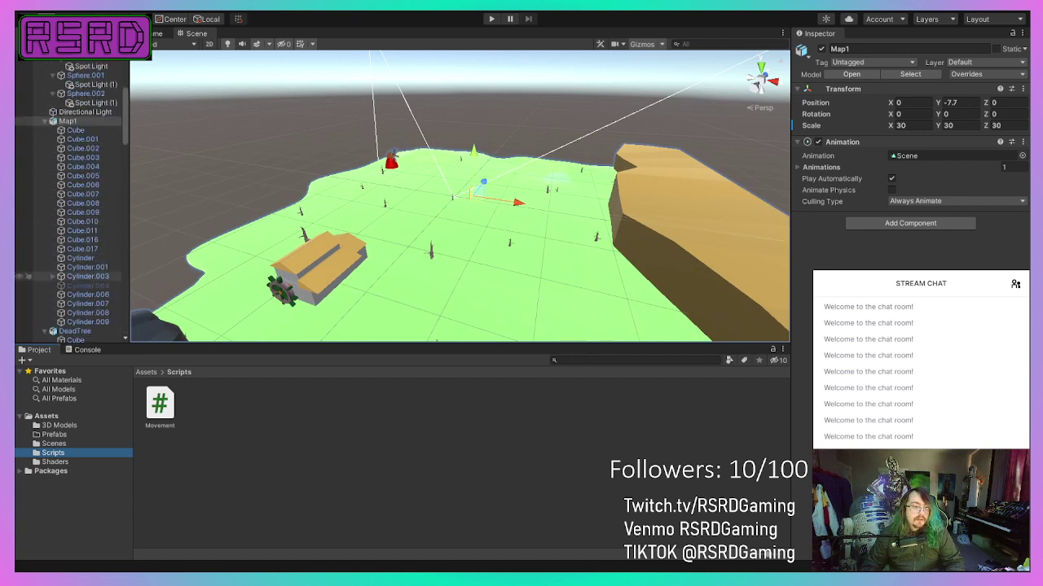
{"action": "scroll", "coordinate": [25, 246], "scroll_direction": "up", "scroll_amount": 4}
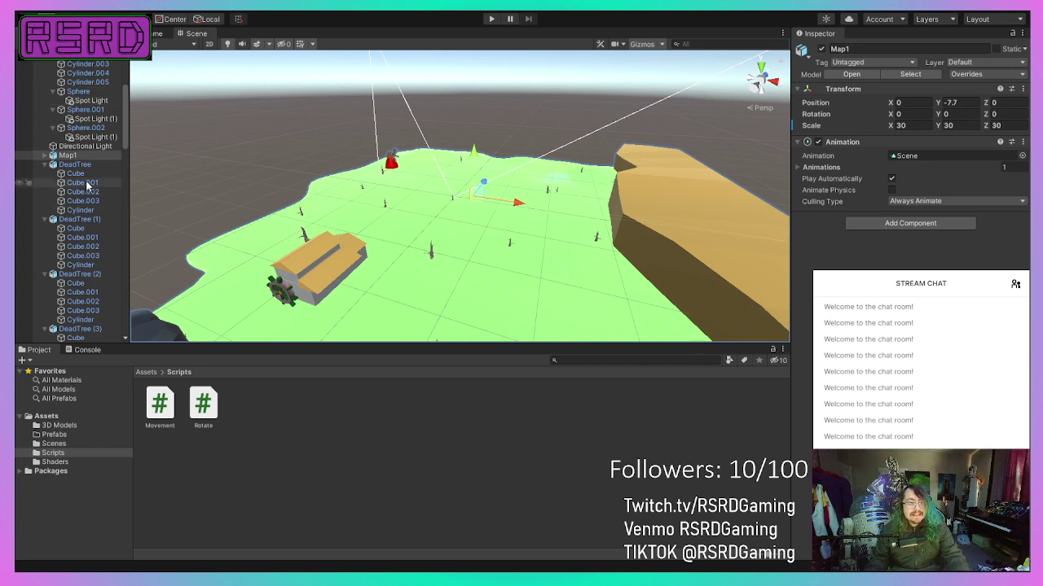
Step: Collapse the three Sphere groups, the Cave object and the Main Camera in the scene hierarchy
{"action": "scroll", "coordinate": [55, 208], "scroll_direction": "up", "scroll_amount": 3}
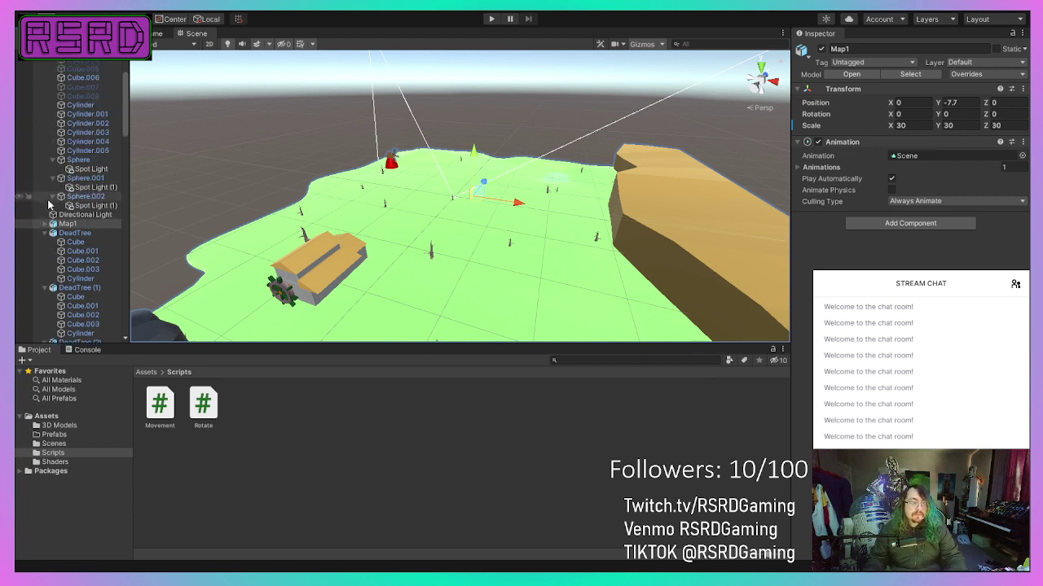
{"action": "left_click", "coordinate": [53, 196]}
{"action": "left_click", "coordinate": [53, 177]}
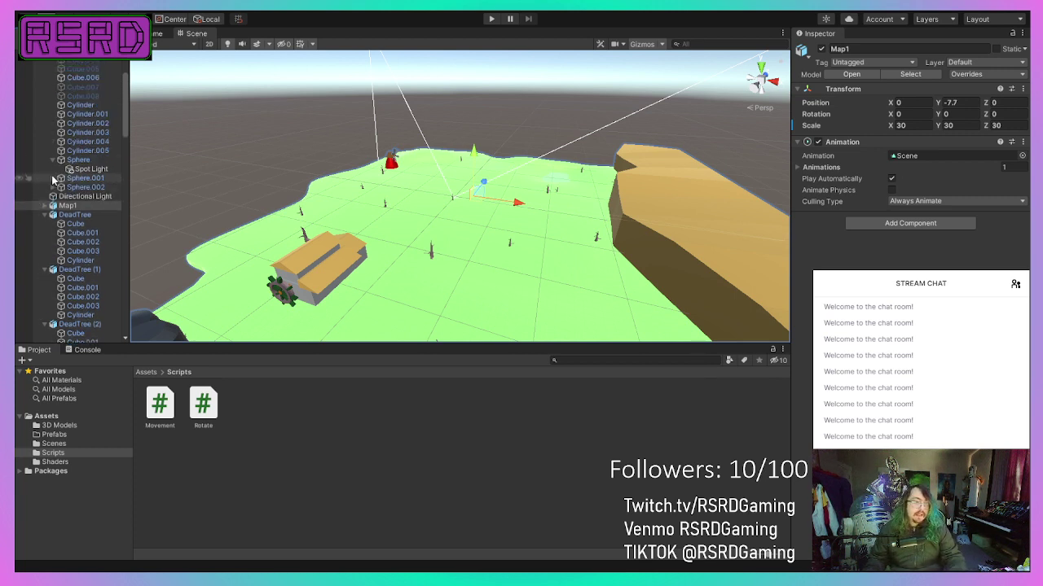
{"action": "left_click", "coordinate": [52, 160]}
{"action": "scroll", "coordinate": [59, 198], "scroll_direction": "up", "scroll_amount": 3}
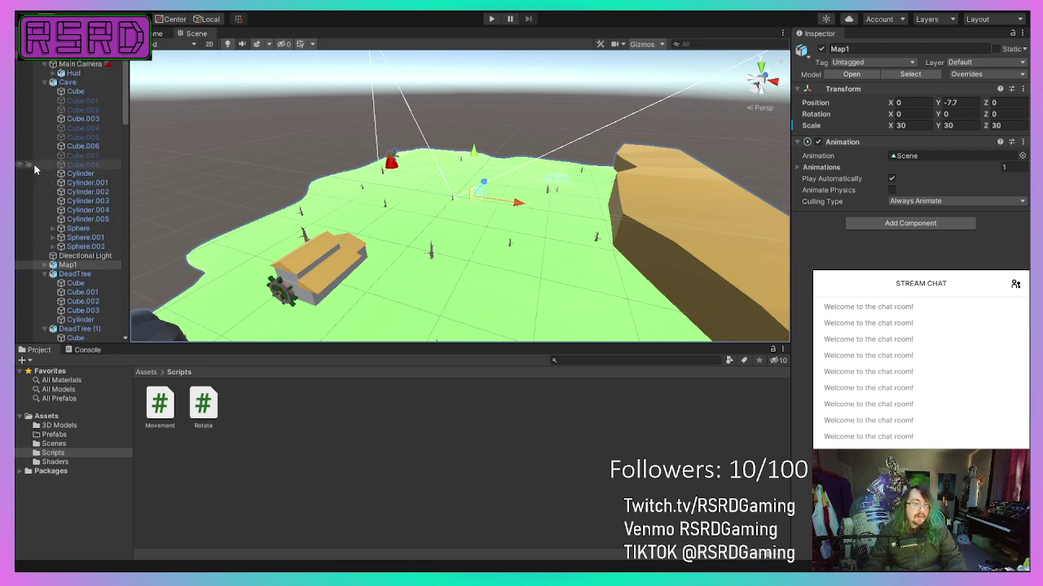
{"action": "left_click", "coordinate": [45, 82]}
{"action": "left_click", "coordinate": [44, 64]}
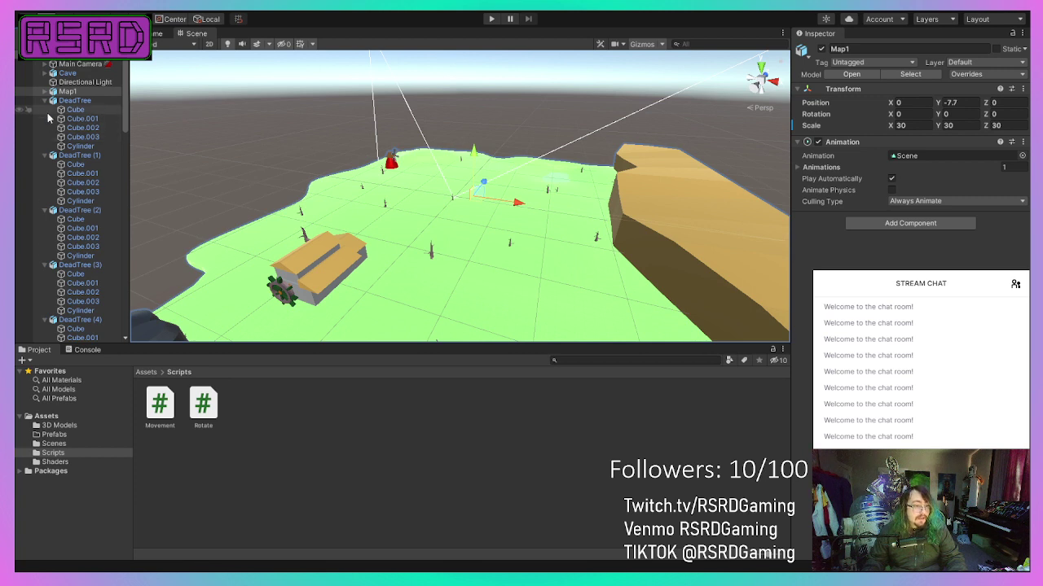
Step: Collapse the expanded DeadTree objects in the hierarchy, from the first DeadTree onward
{"action": "left_click", "coordinate": [44, 100]}
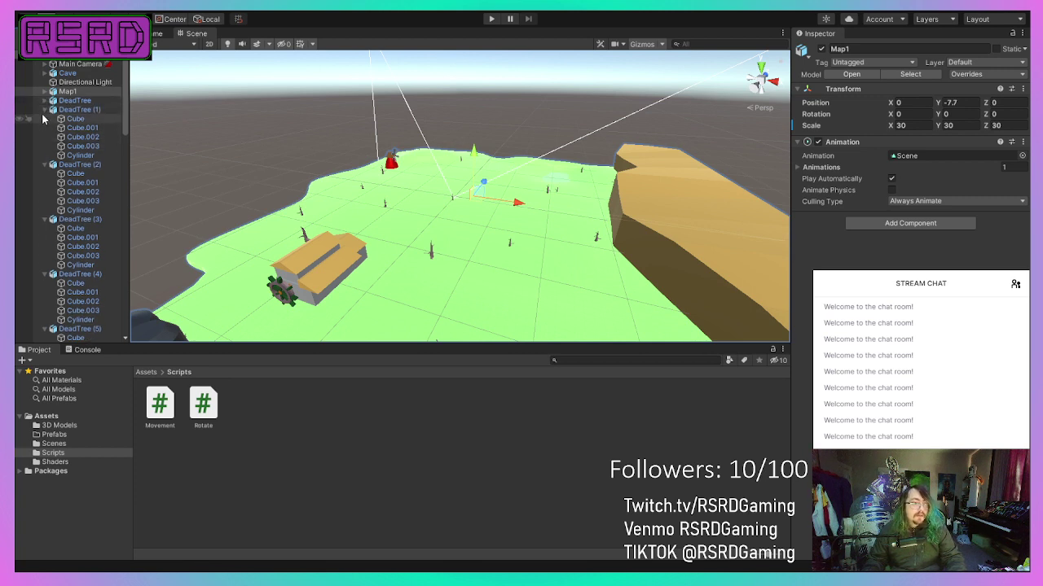
{"action": "left_click", "coordinate": [45, 109]}
{"action": "left_click", "coordinate": [45, 119]}
{"action": "left_click", "coordinate": [45, 128]}
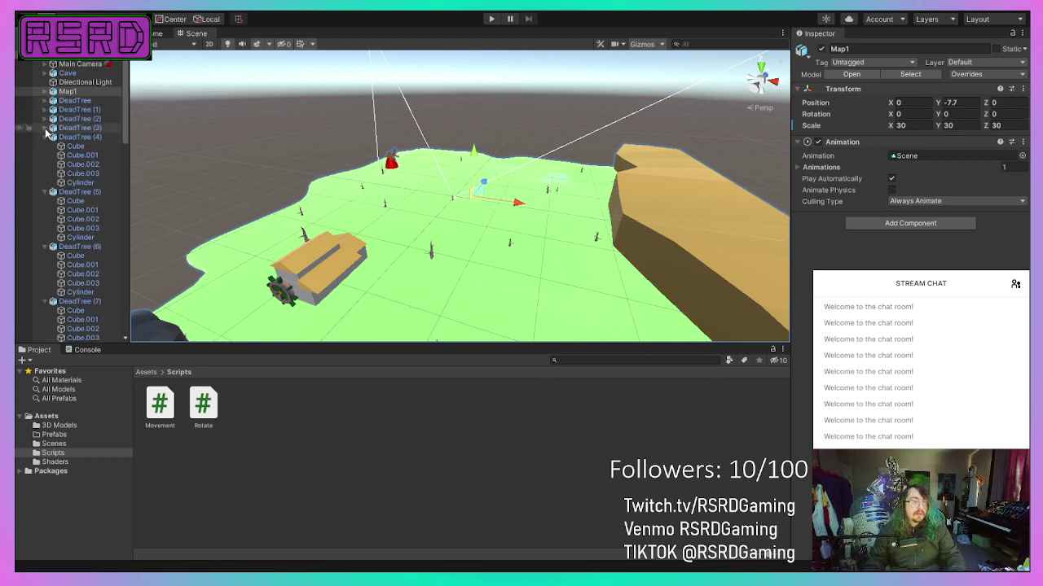
{"action": "left_click", "coordinate": [44, 137]}
{"action": "left_click", "coordinate": [45, 146]}
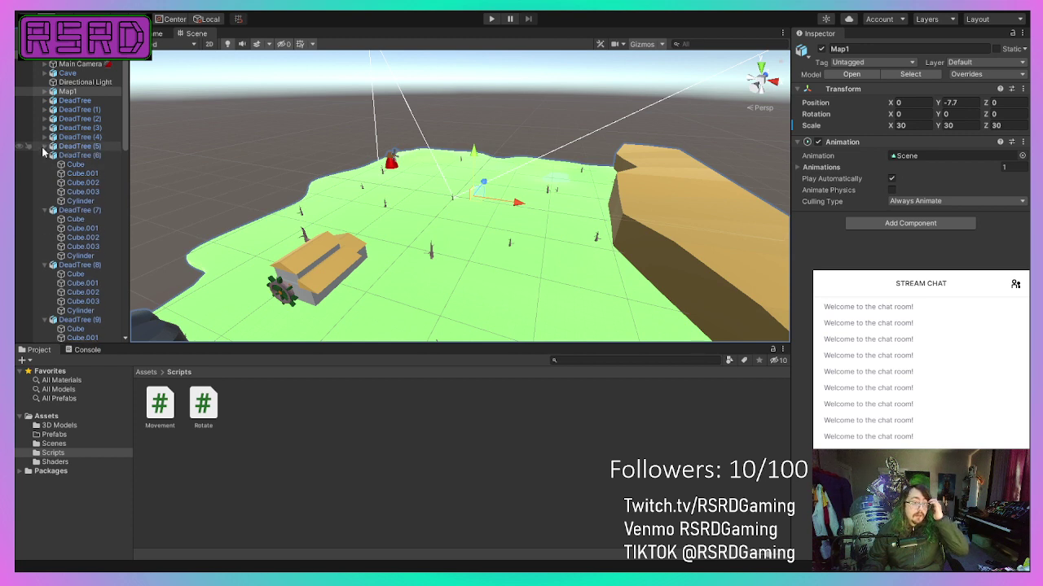
{"action": "left_click", "coordinate": [45, 155]}
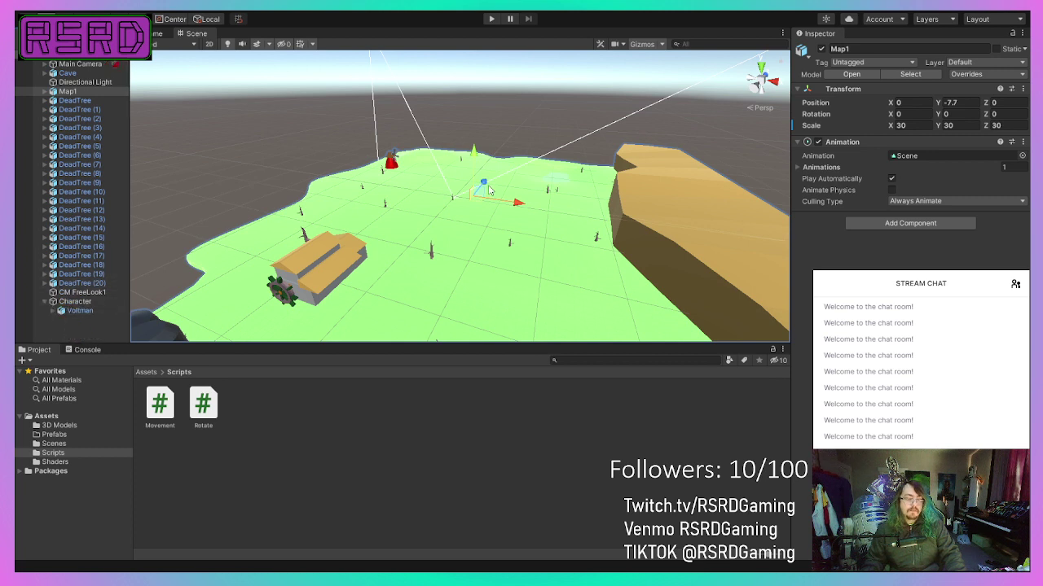
Step: Select the Directional Light and run the game, walking the character around the map to check the lighting
{"action": "left_click", "coordinate": [76, 83]}
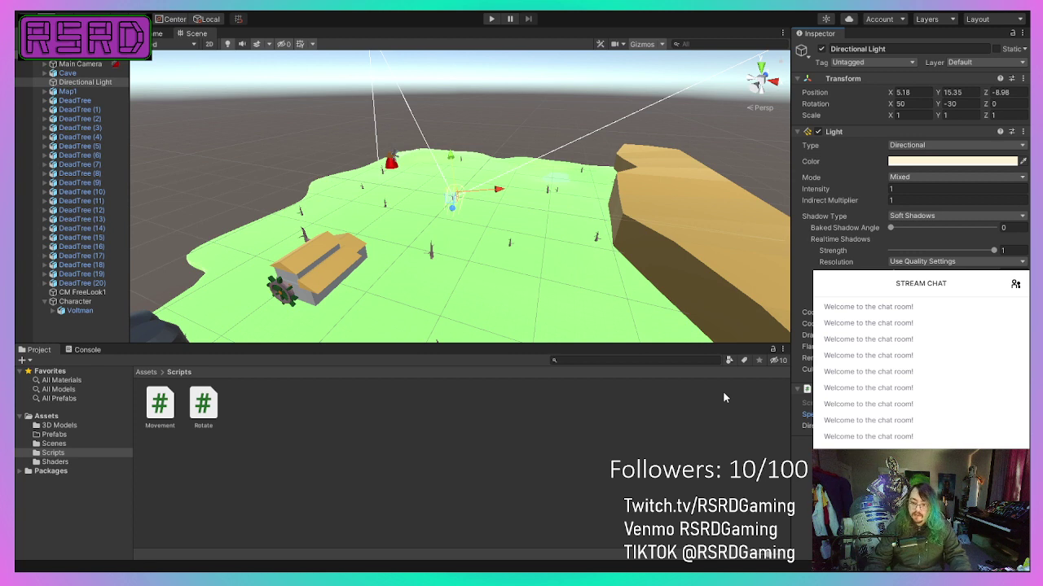
{"action": "left_click", "coordinate": [492, 20]}
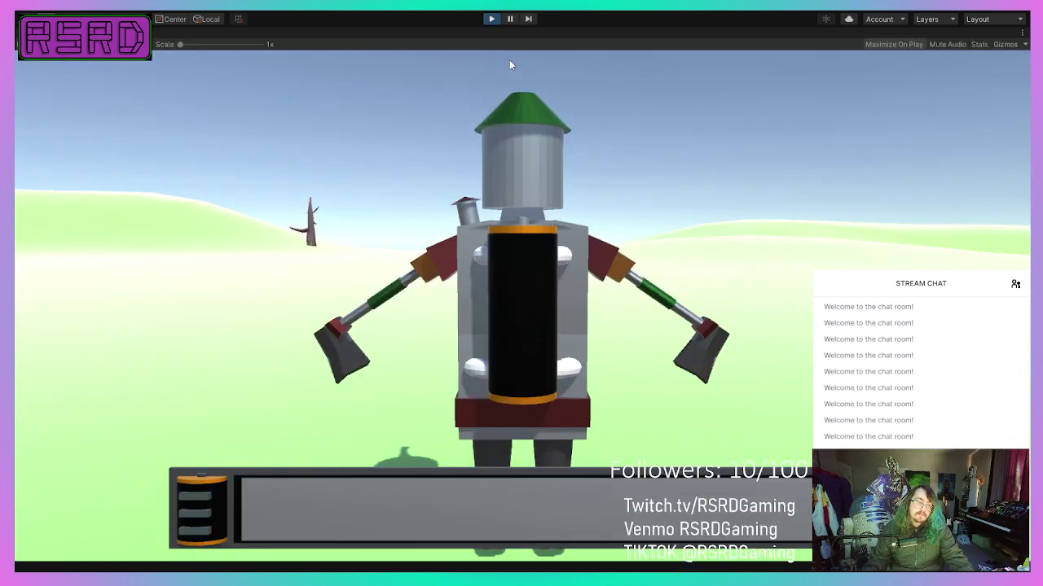
{"action": "key", "text": "w"}
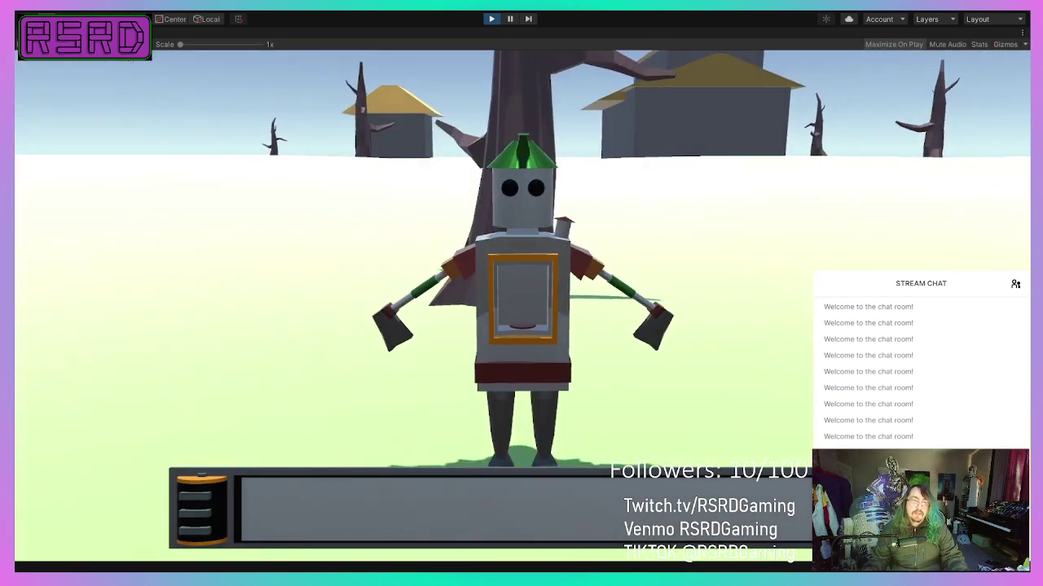
{"action": "key", "text": "d"}
{"action": "key", "text": "w"}
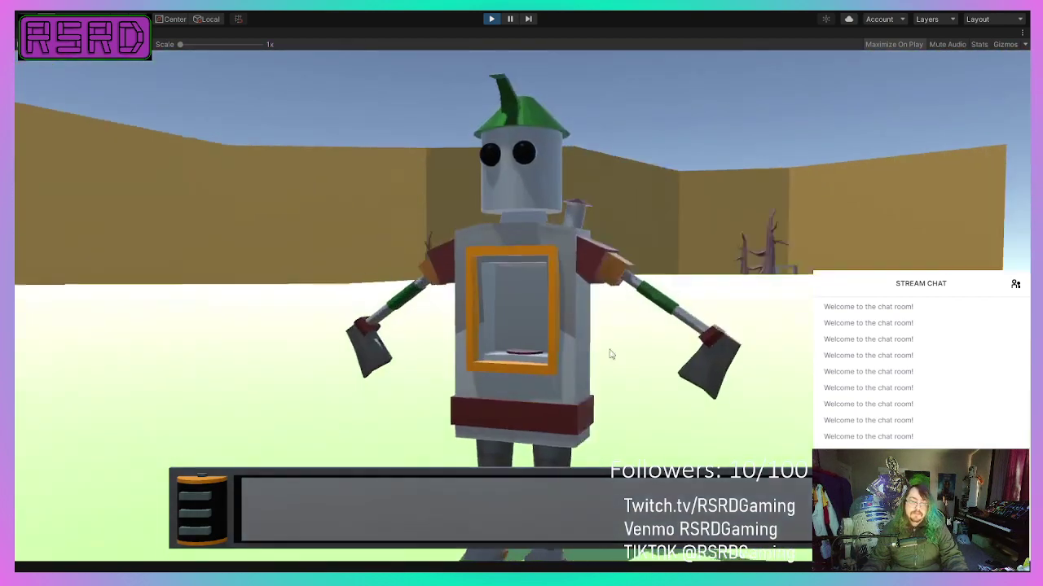
{"action": "key", "text": "a"}
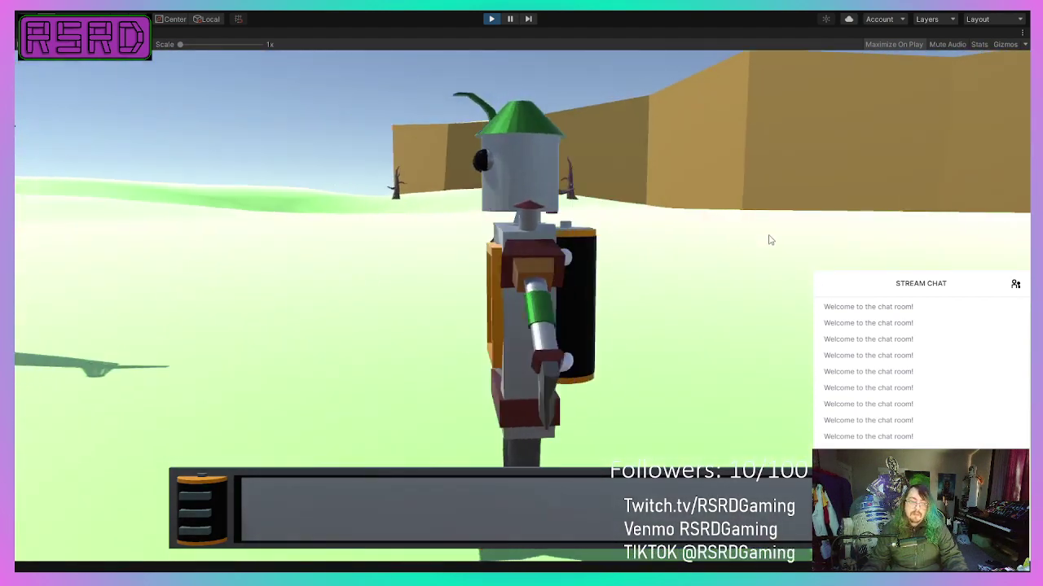
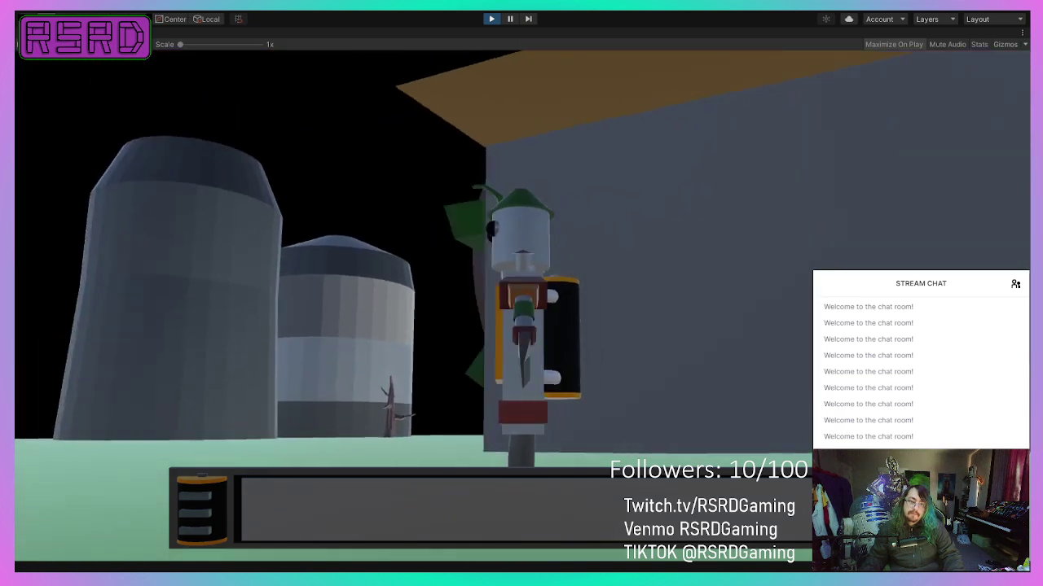
Step: Walk the character past the silos and the water-wheel building to watch the light change, and end play mode
{"action": "key", "text": "a"}
{"action": "key", "text": "w"}
{"action": "key", "text": "a"}
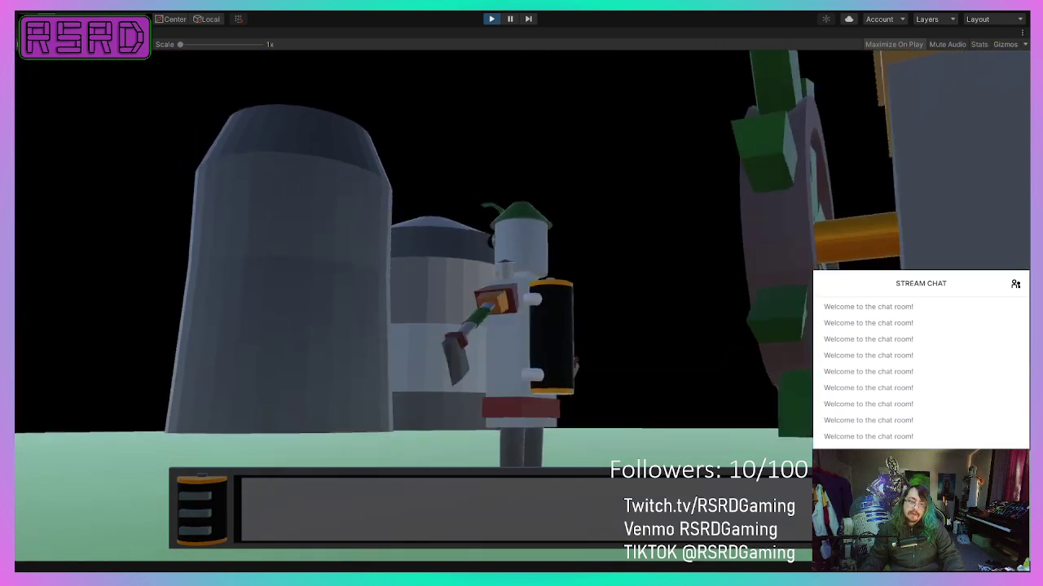
{"action": "key", "text": "w"}
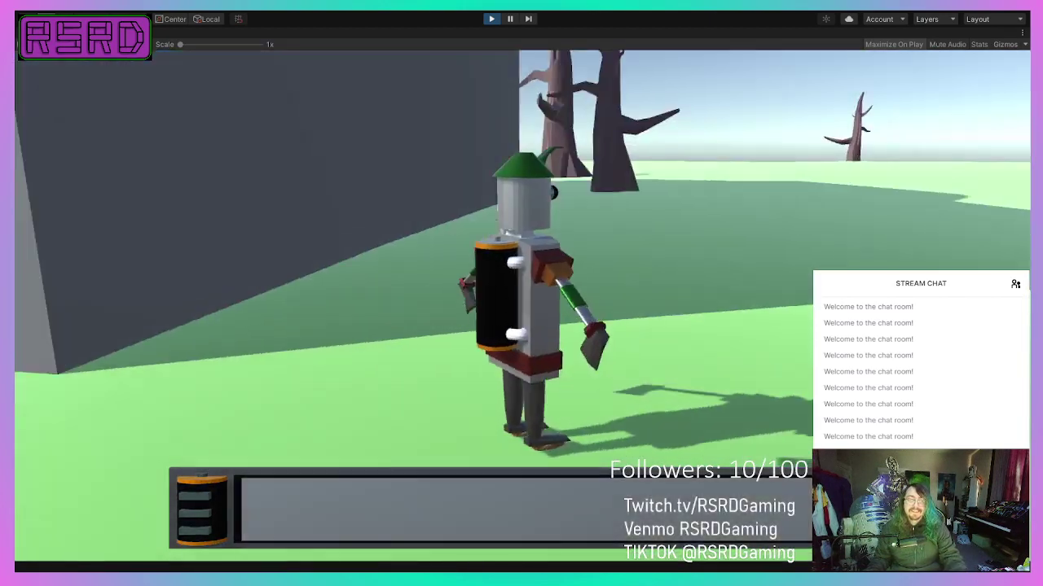
{"action": "key", "text": "ctrl+p"}
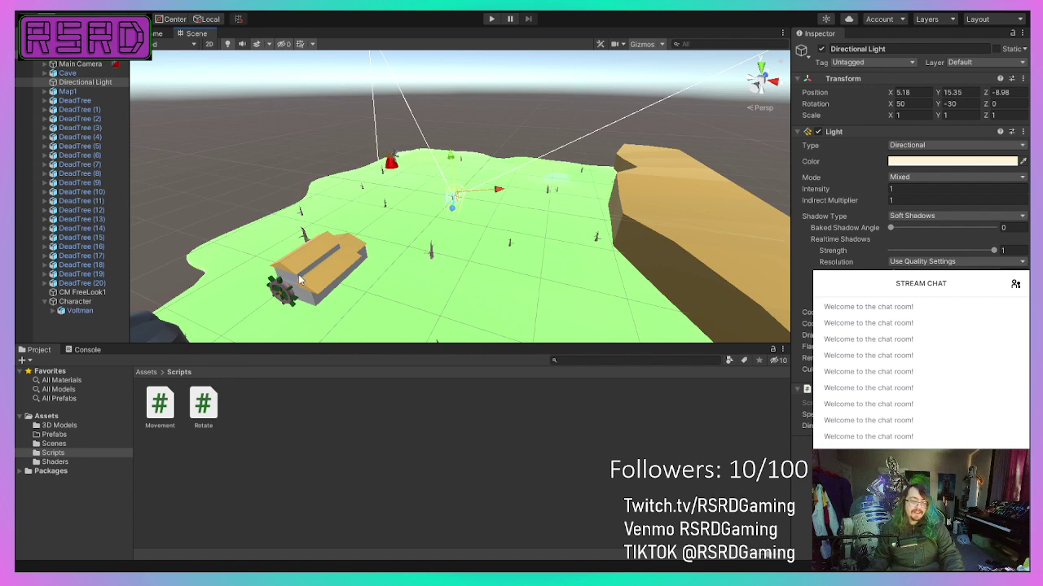
Step: Select the lowest cell of the HUD bar's battery, Cube.004, in the scene and add a component to it
{"action": "scroll", "coordinate": [382, 230], "scroll_direction": "up", "scroll_amount": 15}
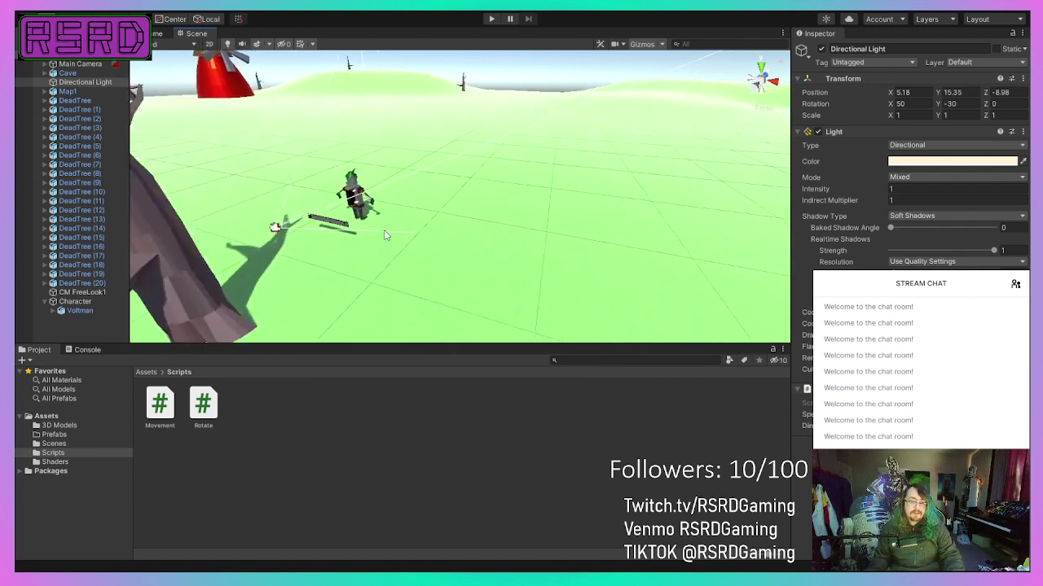
{"action": "middle_click_drag", "start_coordinate": [383, 230], "coordinate": [462, 208]}
{"action": "scroll", "coordinate": [463, 211], "scroll_direction": "up", "scroll_amount": 4}
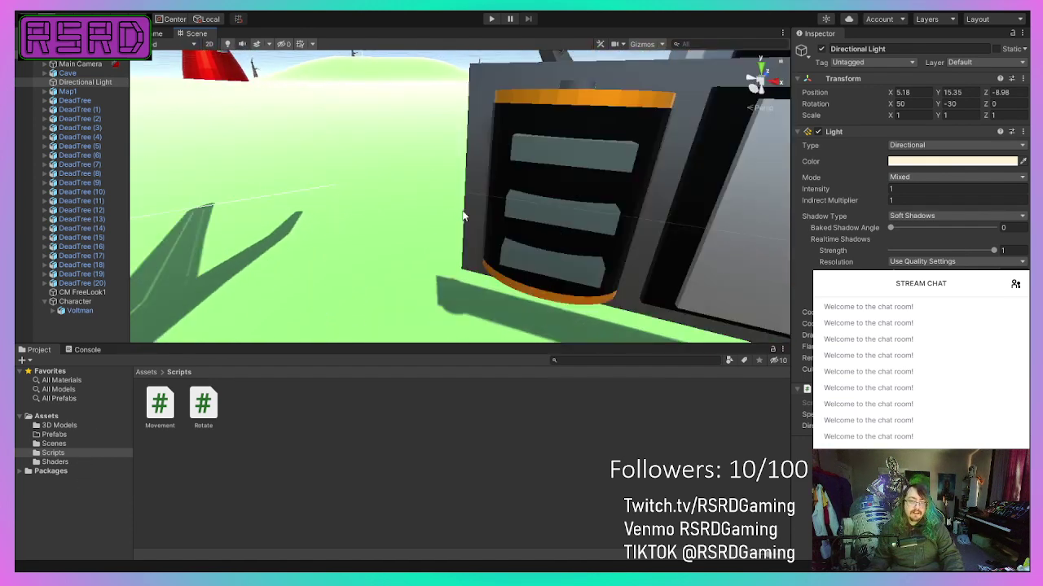
{"action": "left_click", "coordinate": [545, 265]}
{"action": "left_click", "coordinate": [547, 263]}
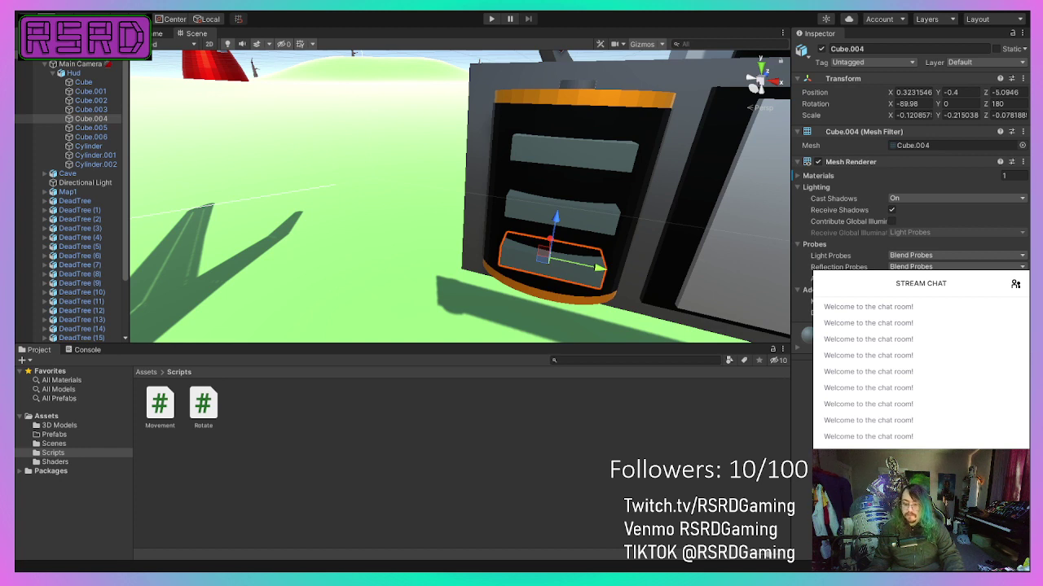
{"action": "key", "text": "Return"}
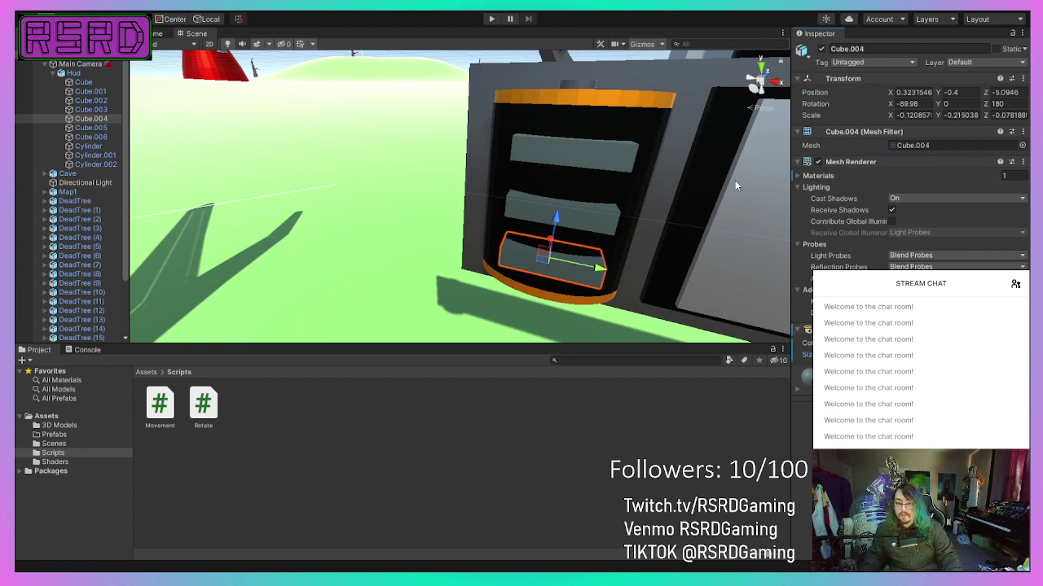
Step: Inspect the HUD bar and its lowest battery cell from the front in the scene
{"action": "right_click_drag", "start_coordinate": [542, 230], "coordinate": [689, 209]}
{"action": "mouse_move", "coordinate": [536, 200]}
{"action": "middle_mouse_down"}
{"action": "mouse_move", "coordinate": [546, 187]}
{"action": "mouse_move", "coordinate": [533, 200]}
{"action": "mouse_move", "coordinate": [547, 200]}
{"action": "middle_mouse_up"}
{"action": "right_click_drag", "start_coordinate": [547, 200], "coordinate": [499, 200]}
{"action": "scroll", "coordinate": [615, 191], "scroll_direction": "up", "scroll_amount": 1}
{"action": "scroll", "coordinate": [596, 235], "scroll_direction": "up", "scroll_amount": 3}
{"action": "right_click_drag", "start_coordinate": [595, 233], "coordinate": [591, 234]}
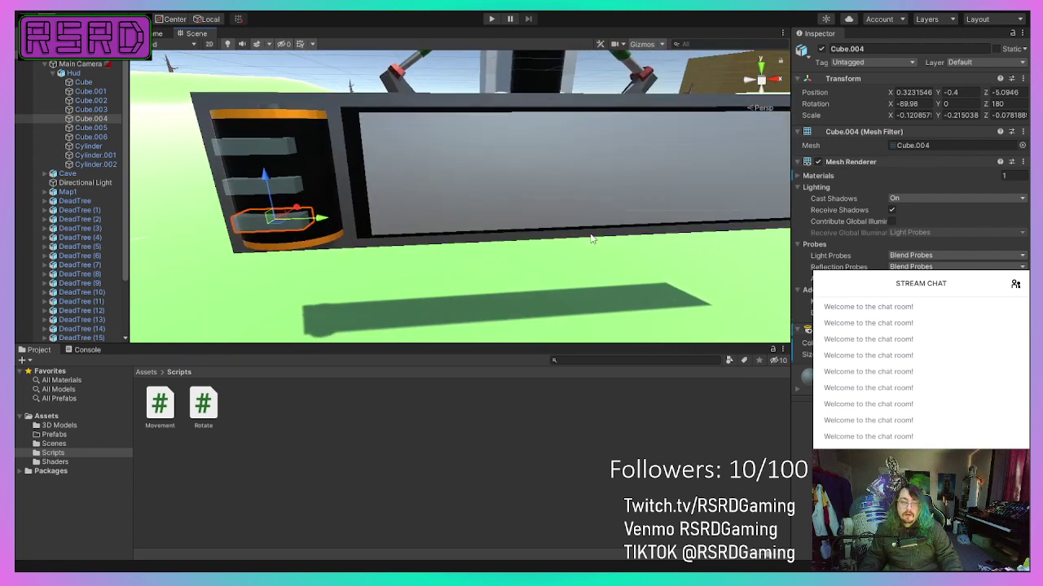
Step: Run the game and walk the character around the brown cliffs to check the HUD battery in daylight
{"action": "left_click", "coordinate": [492, 19]}
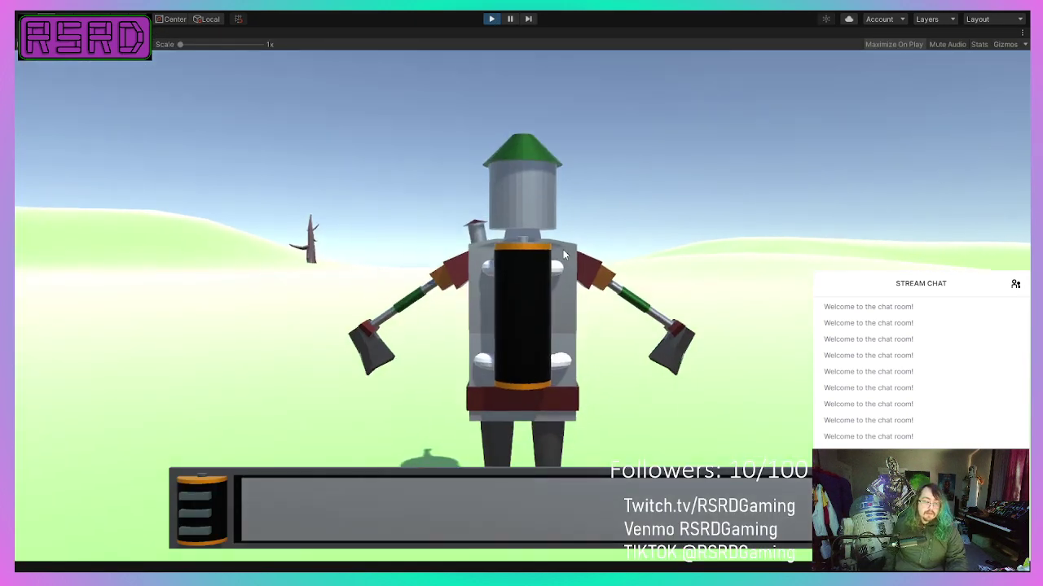
{"action": "key", "text": "d"}
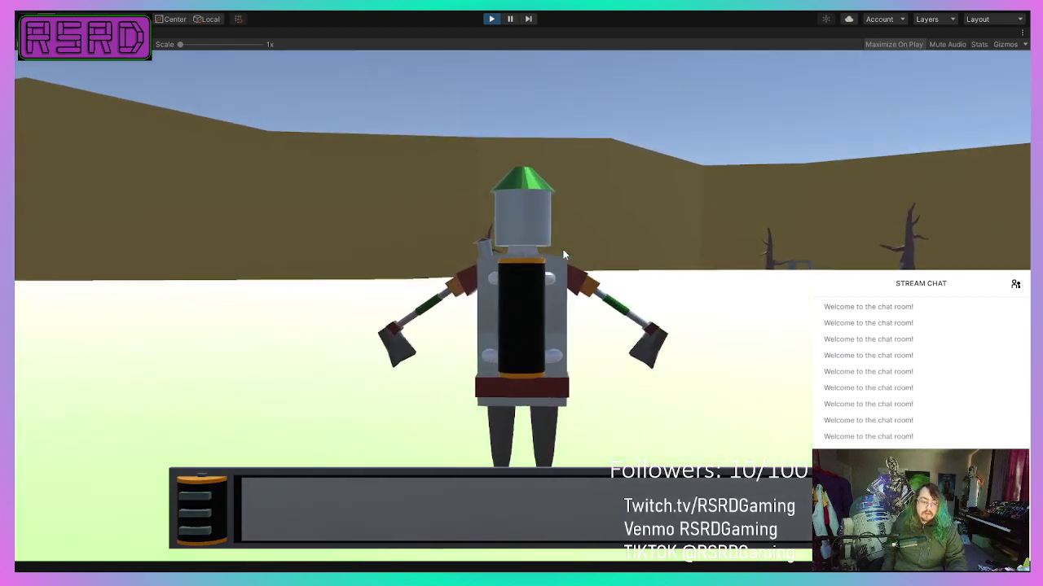
{"action": "key", "text": "d"}
{"action": "key", "text": "a"}
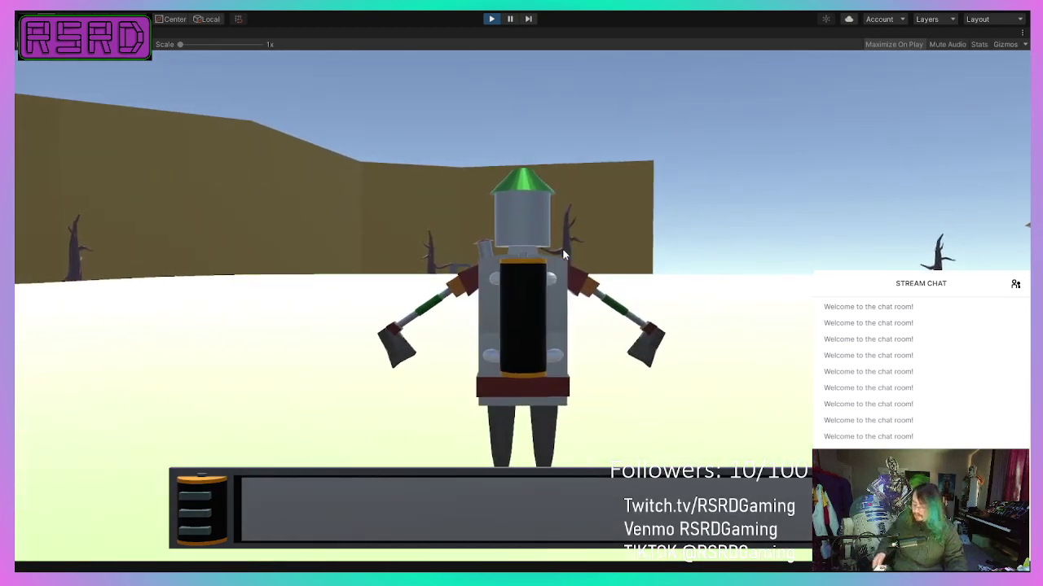
{"action": "key", "text": "a"}
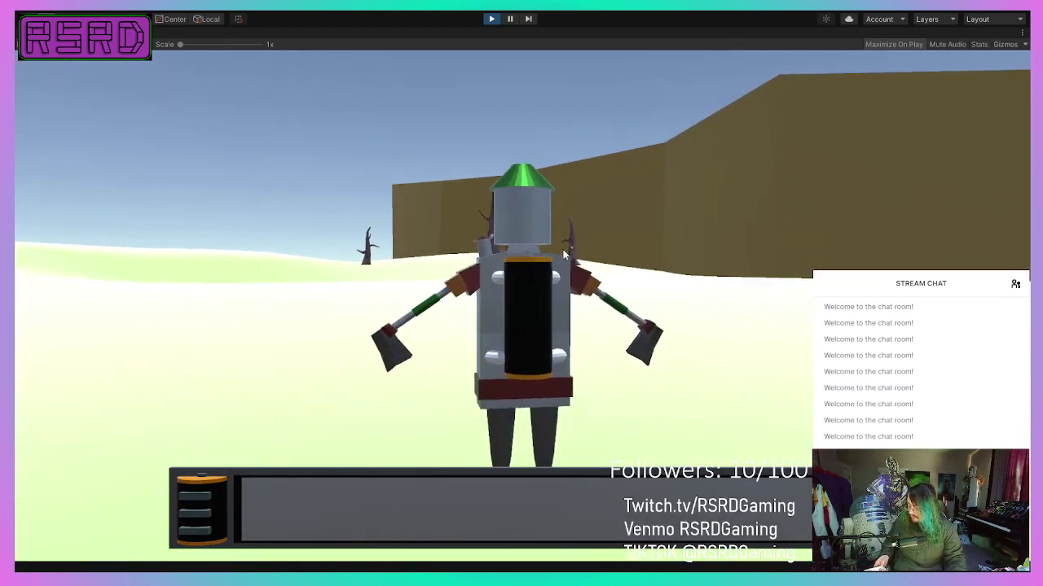
{"action": "key", "text": "a"}
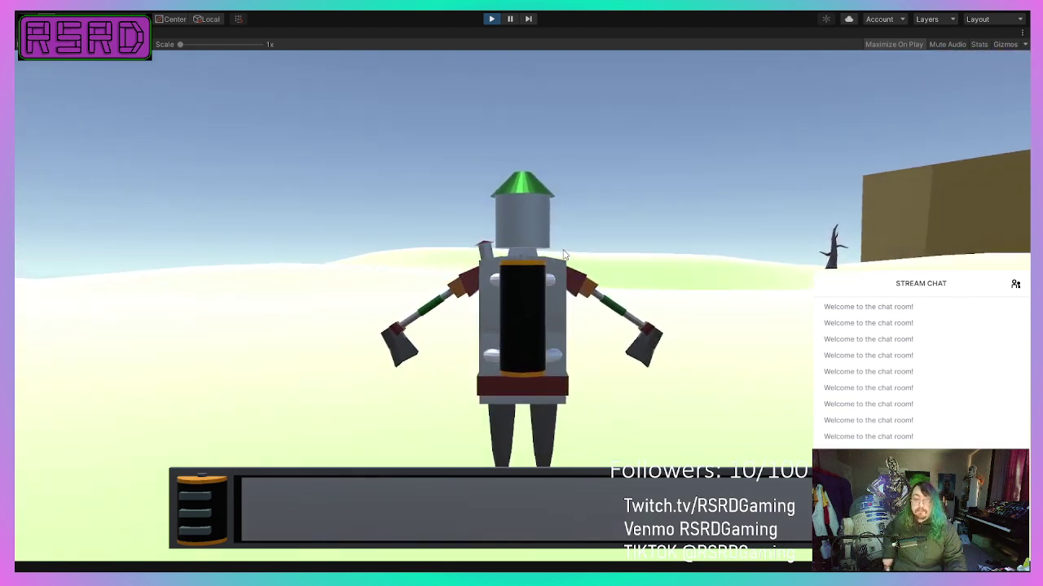
{"action": "key", "text": "d"}
{"action": "key", "text": "w"}
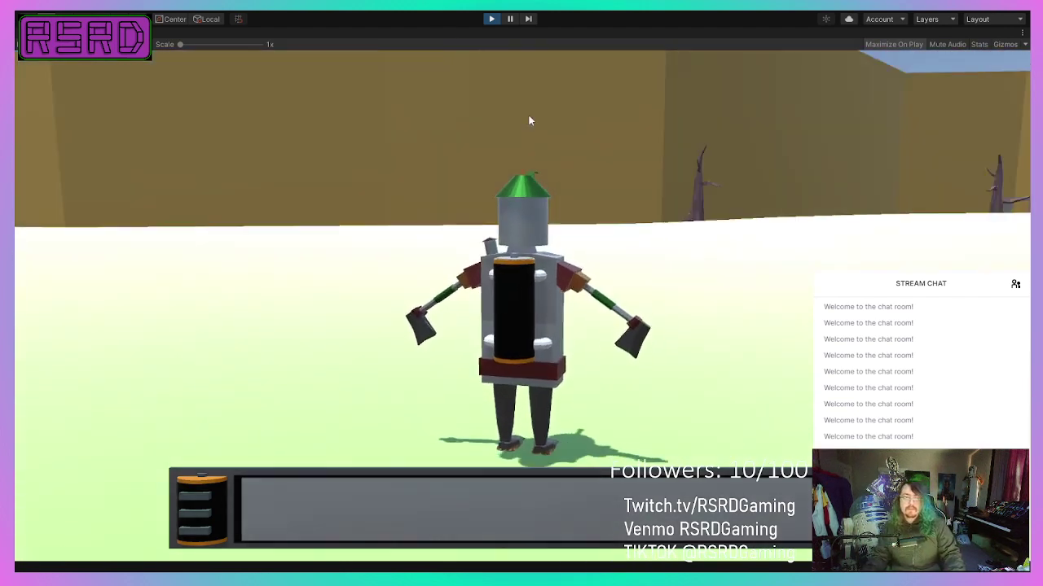
{"action": "key", "text": "d"}
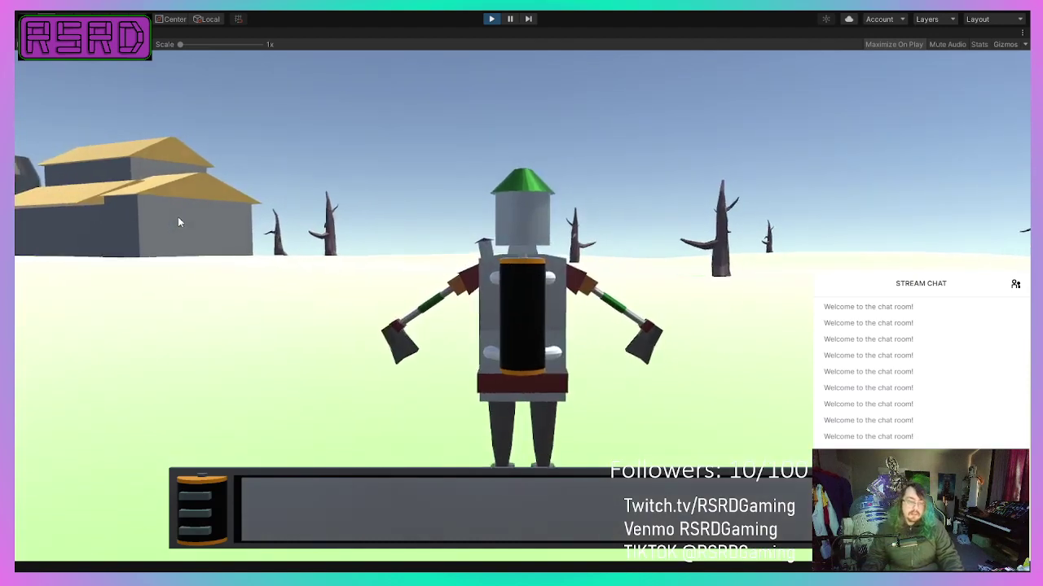
{"action": "key", "text": "d"}
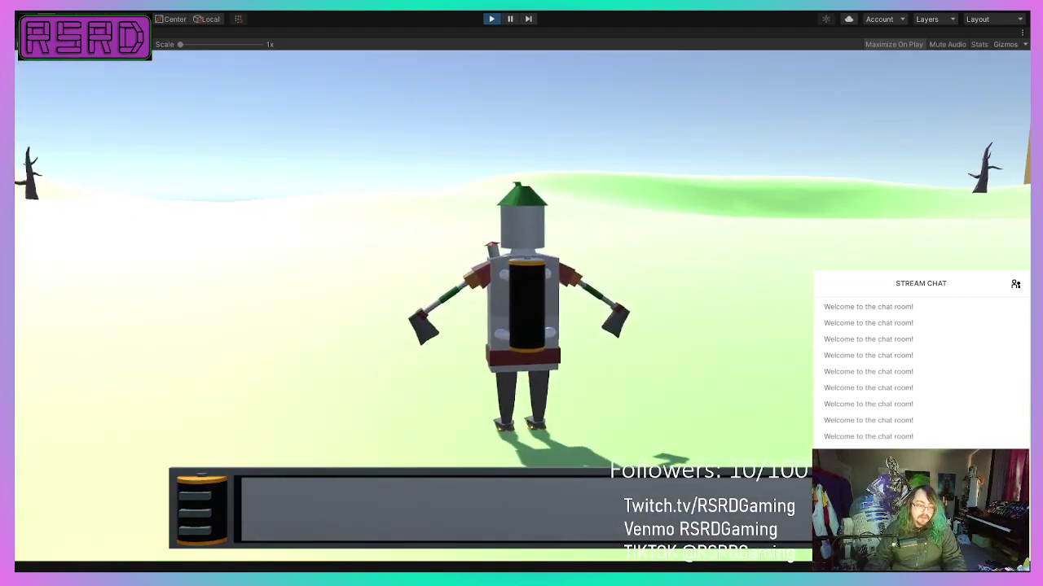
Step: Walk the character across the fields by the windmill and yellow-roofed buildings to examine the changing light on the HUD
{"action": "key", "text": "a"}
{"action": "key", "text": "a"}
{"action": "key", "text": "d"}
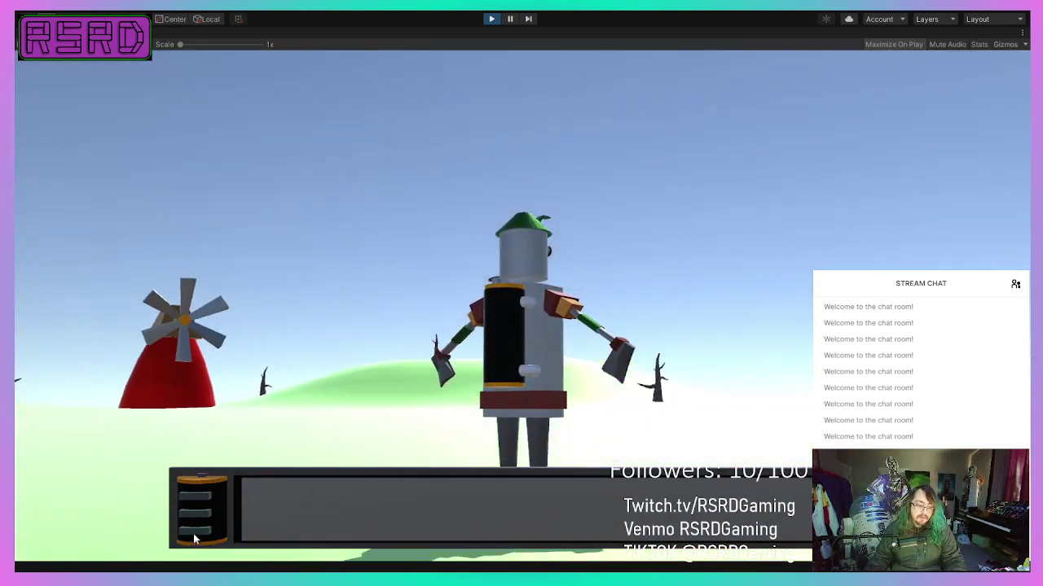
{"action": "key", "text": "a"}
{"action": "key", "text": "a"}
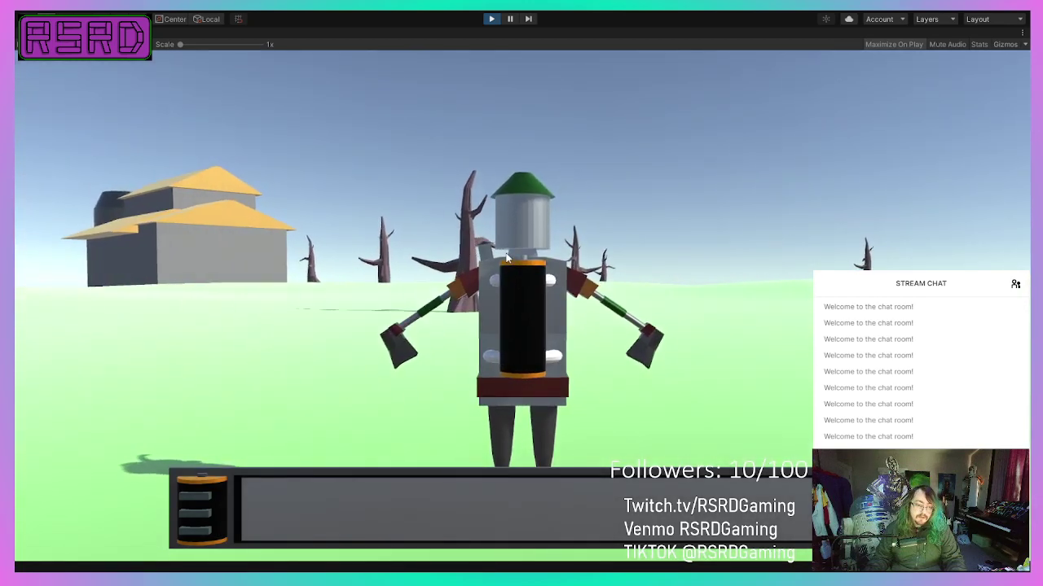
{"action": "key", "text": "d"}
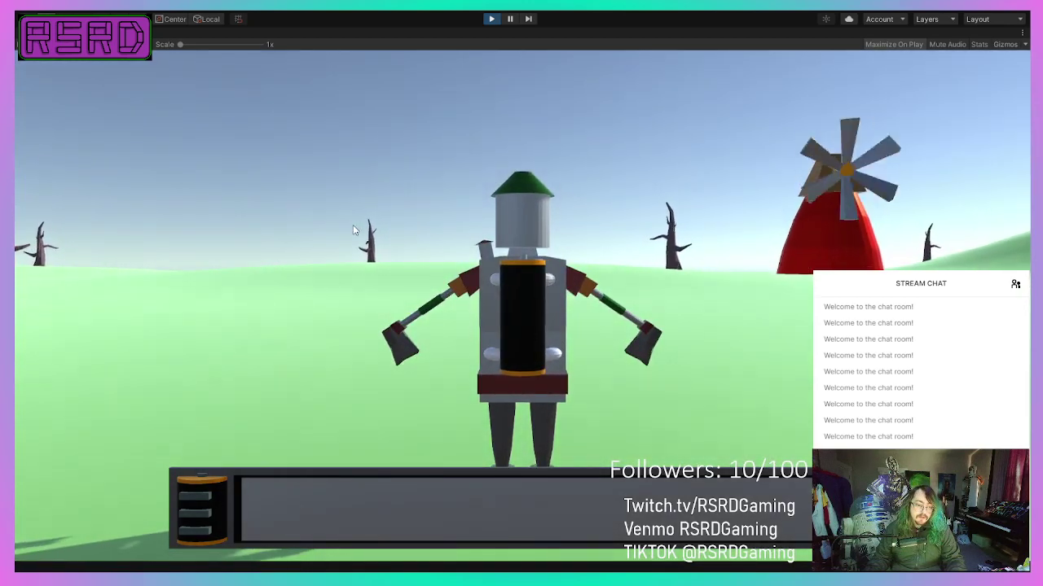
{"action": "key", "text": "a"}
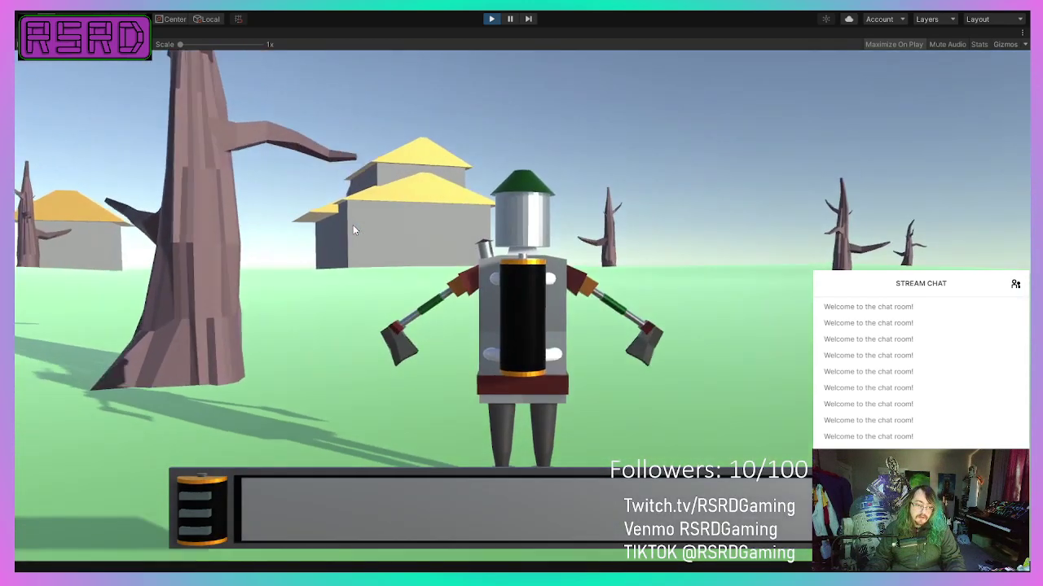
{"action": "key", "text": "d"}
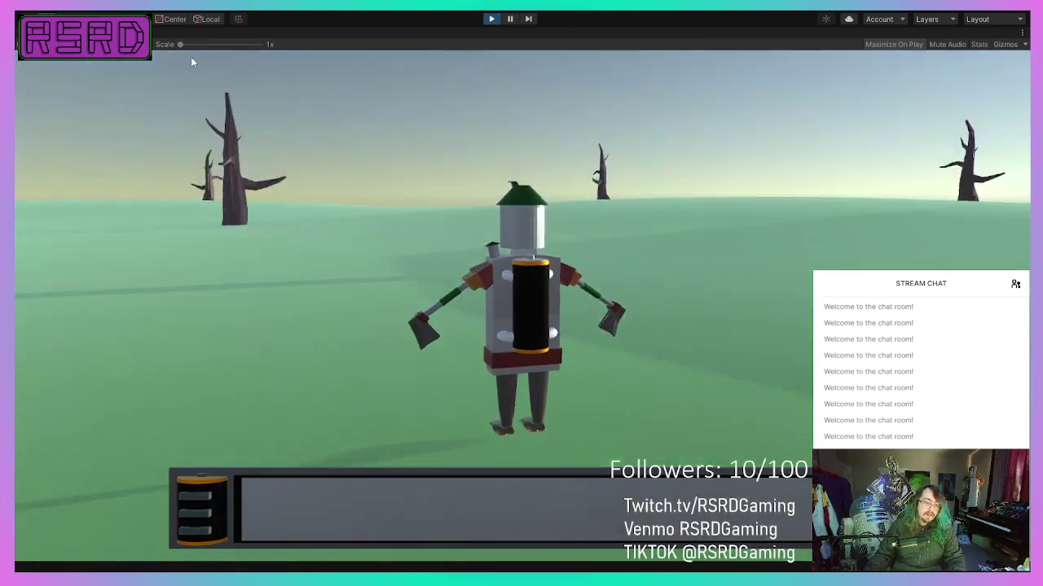
Step: Walk the character past the red windmill to check the scene and HUD battery at night, and end play mode
{"action": "key", "text": "d"}
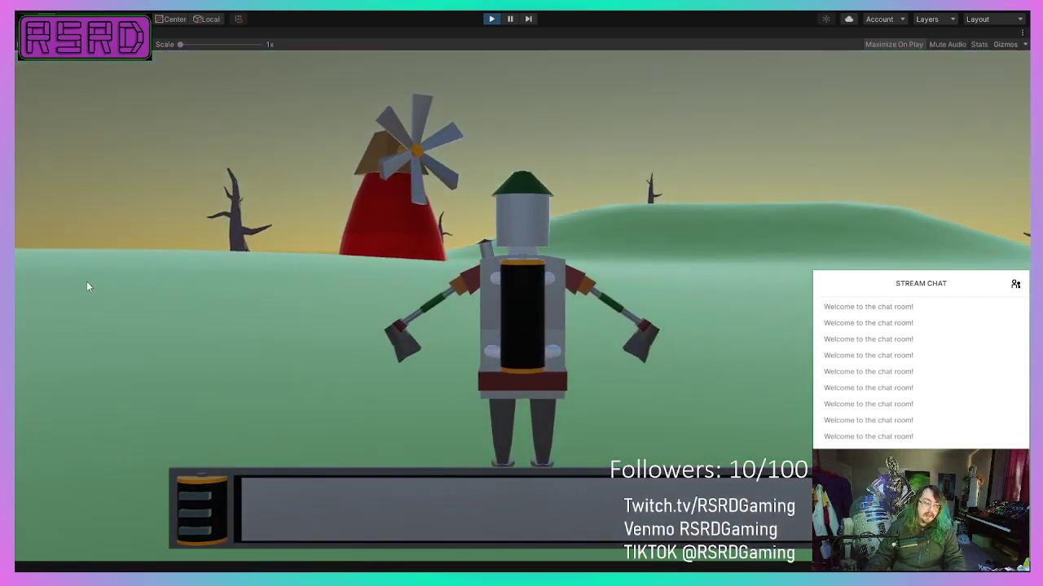
{"action": "key", "text": "a"}
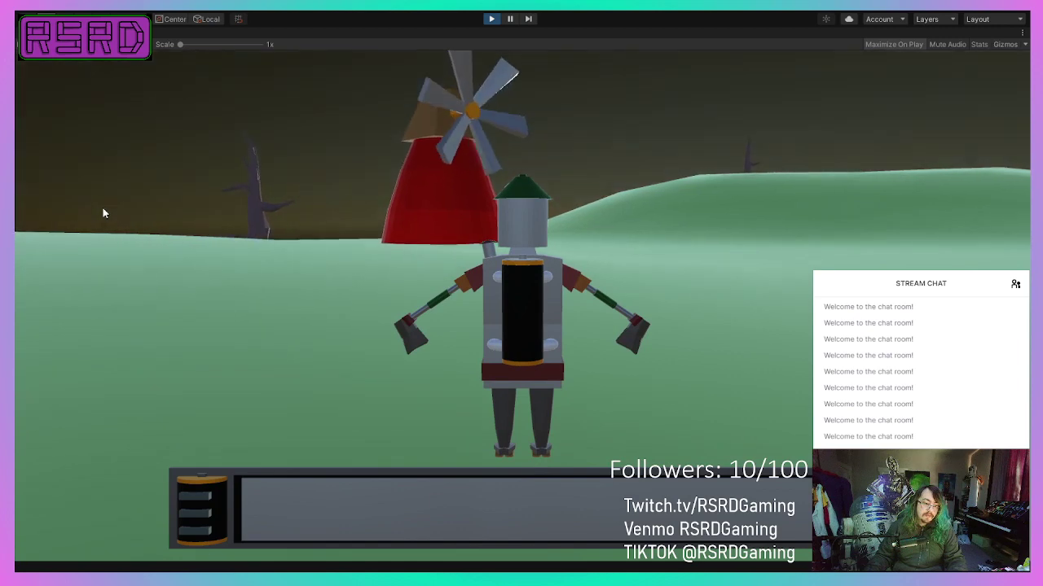
{"action": "key", "text": "w"}
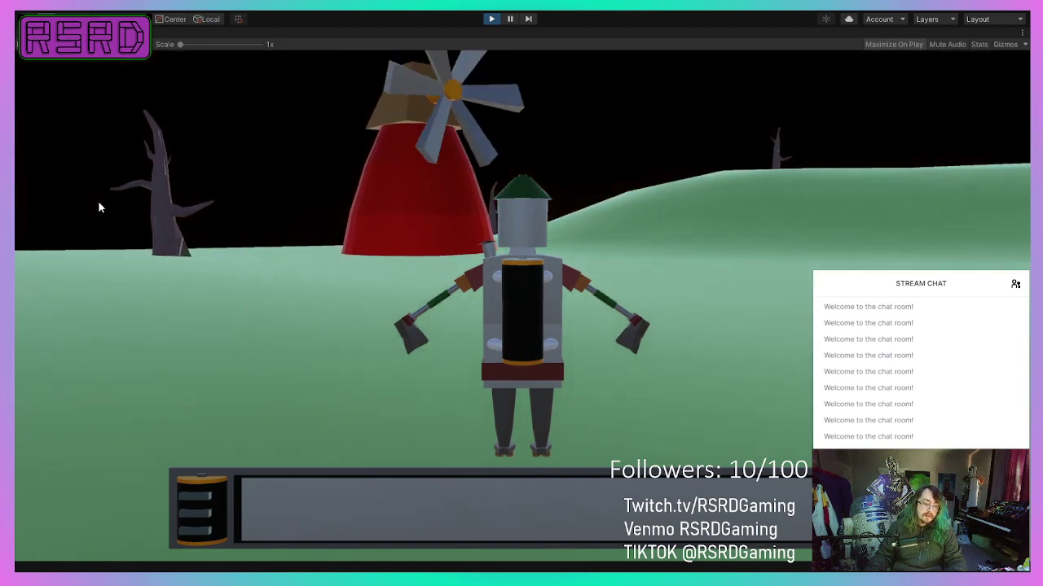
{"action": "key", "text": "a"}
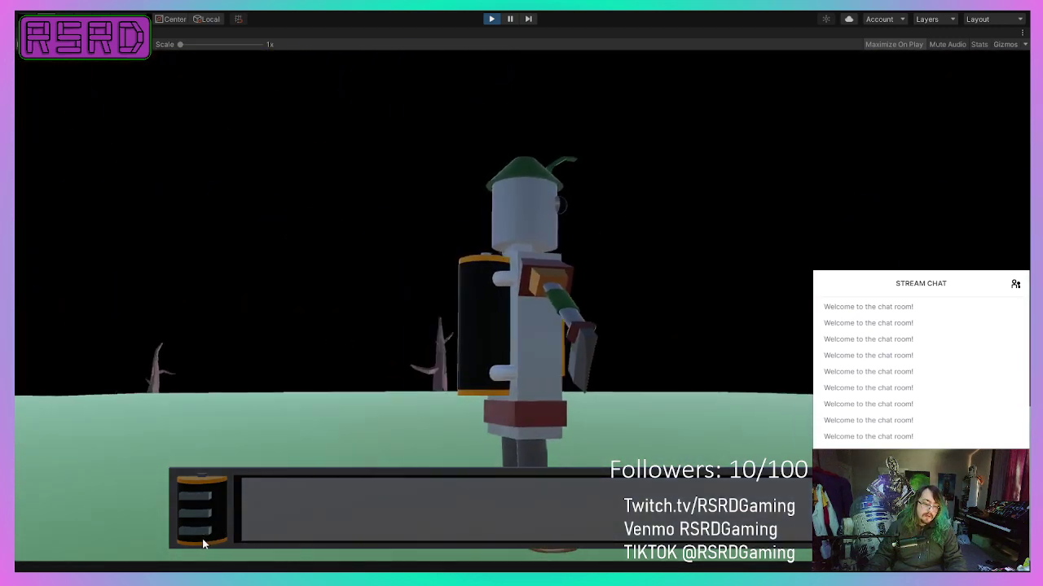
{"action": "key", "text": "a"}
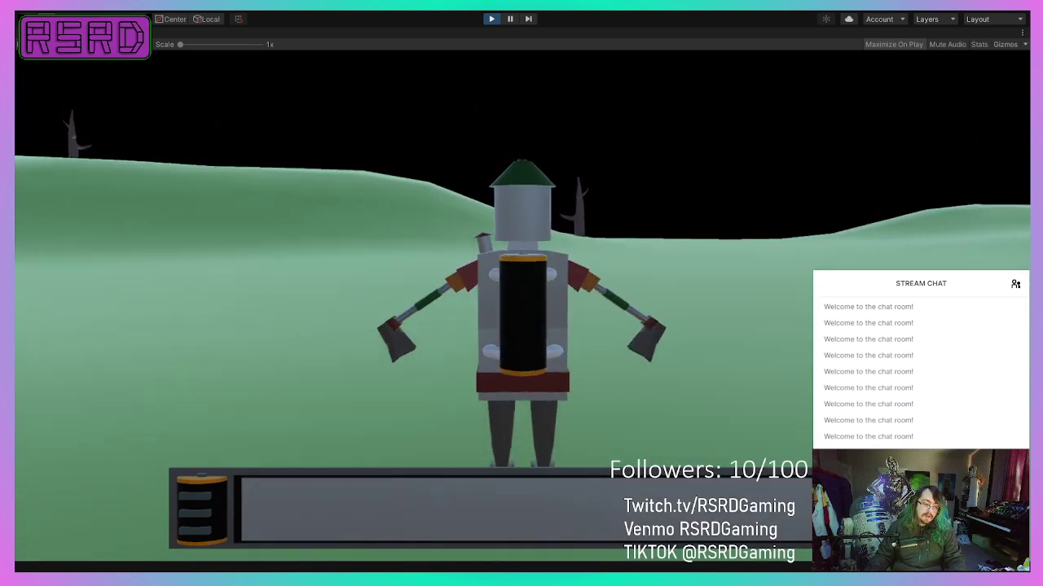
{"action": "key", "text": "a"}
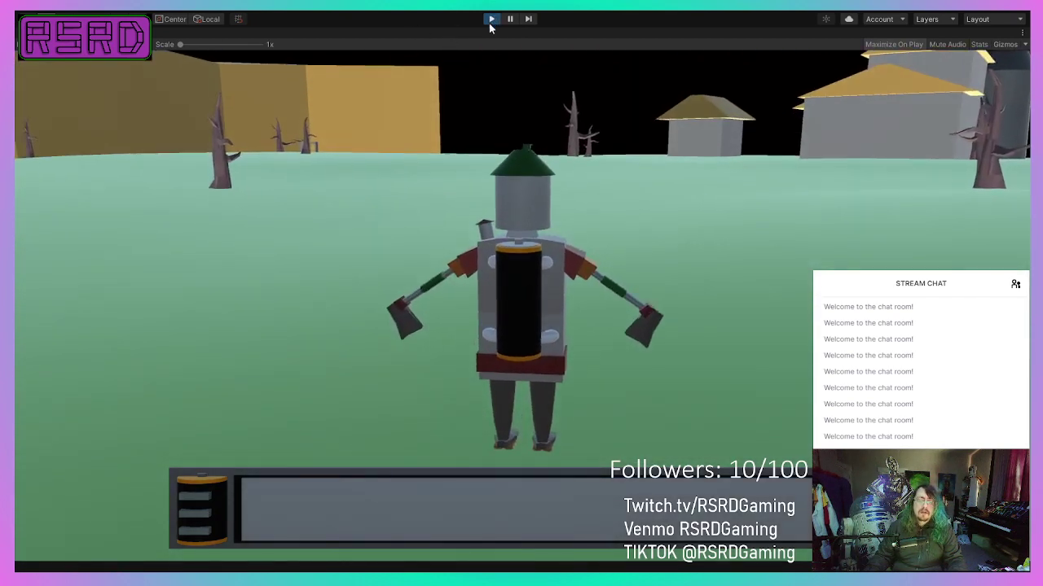
{"action": "key", "text": "ctrl+p"}
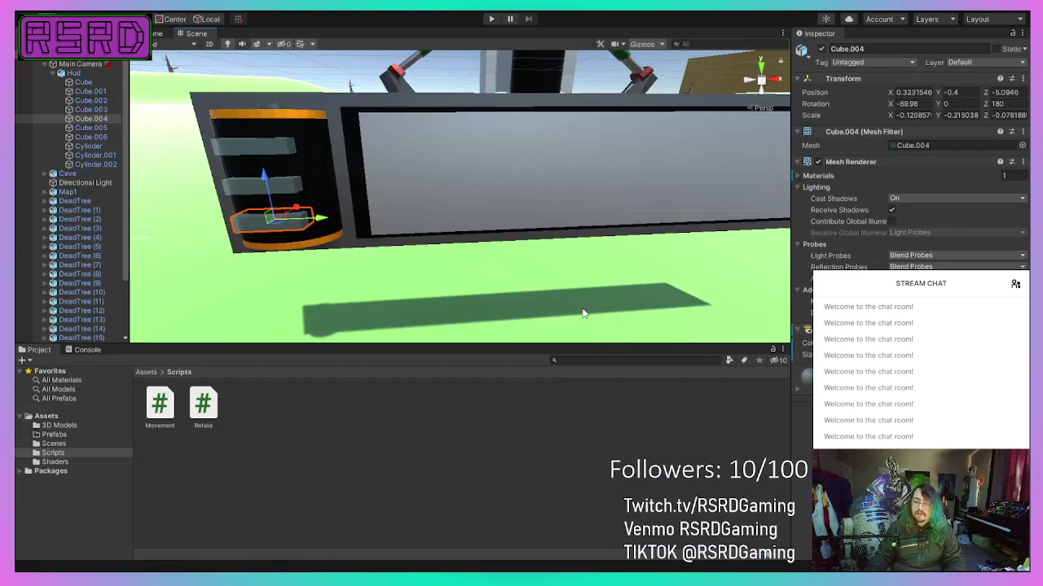
Step: Inspect the HUD screen panel and the battery's lowest cell, Cube.004, in the scene and check them in a short game run
{"action": "middle_click_drag", "start_coordinate": [584, 314], "coordinate": [771, 334]}
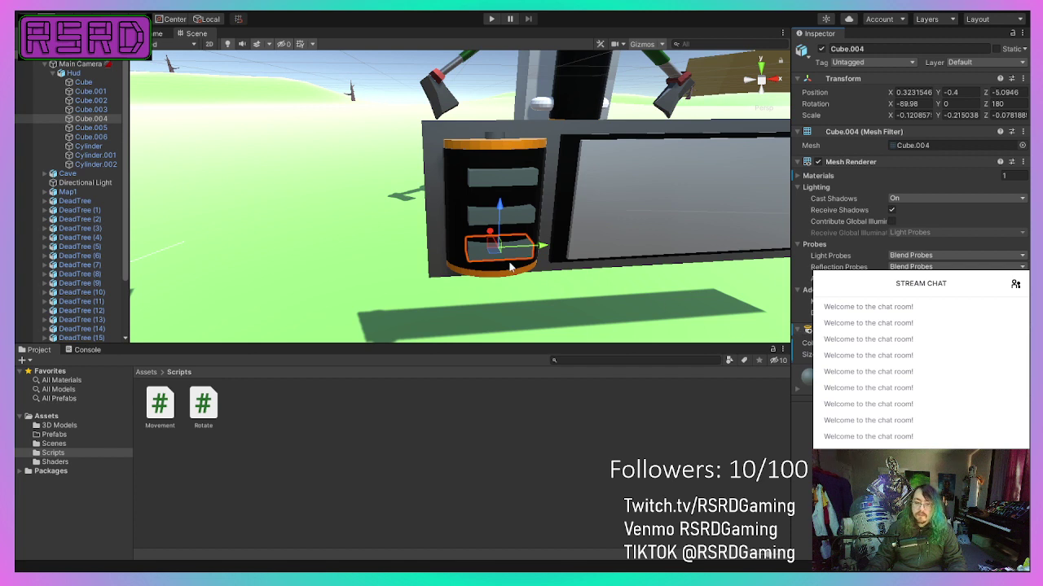
{"action": "left_click", "coordinate": [103, 148]}
{"action": "left_click", "coordinate": [93, 137]}
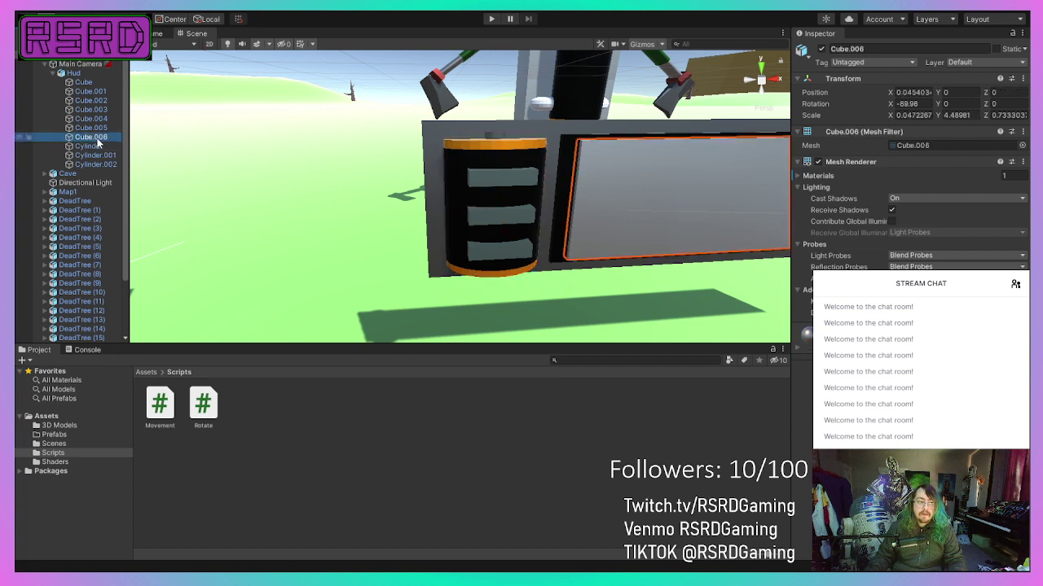
{"action": "left_click", "coordinate": [495, 251]}
{"action": "left_click", "coordinate": [495, 251]}
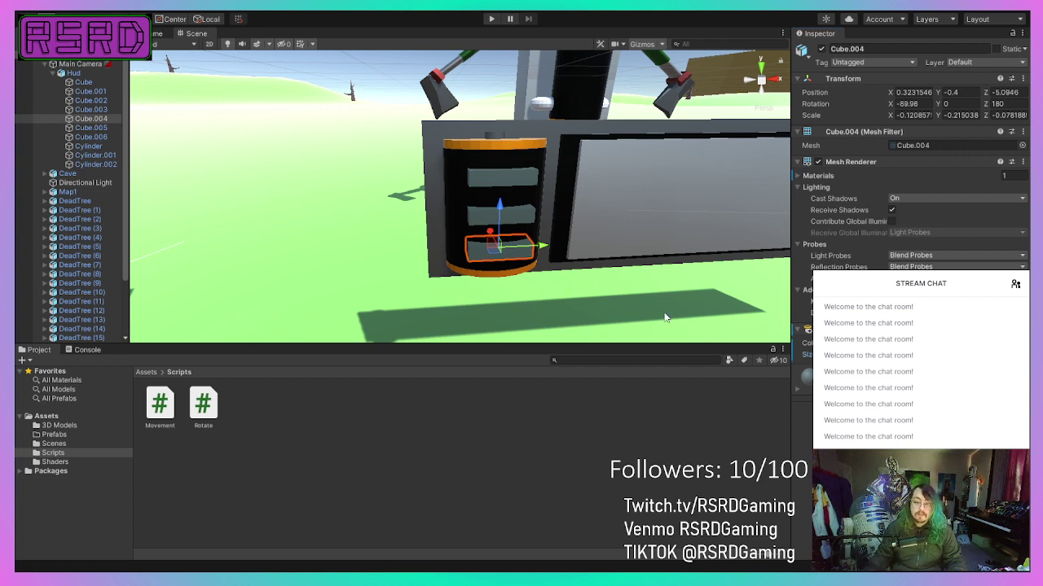
{"action": "left_click", "coordinate": [522, 252]}
{"action": "left_click", "coordinate": [507, 253]}
{"action": "left_click", "coordinate": [489, 20]}
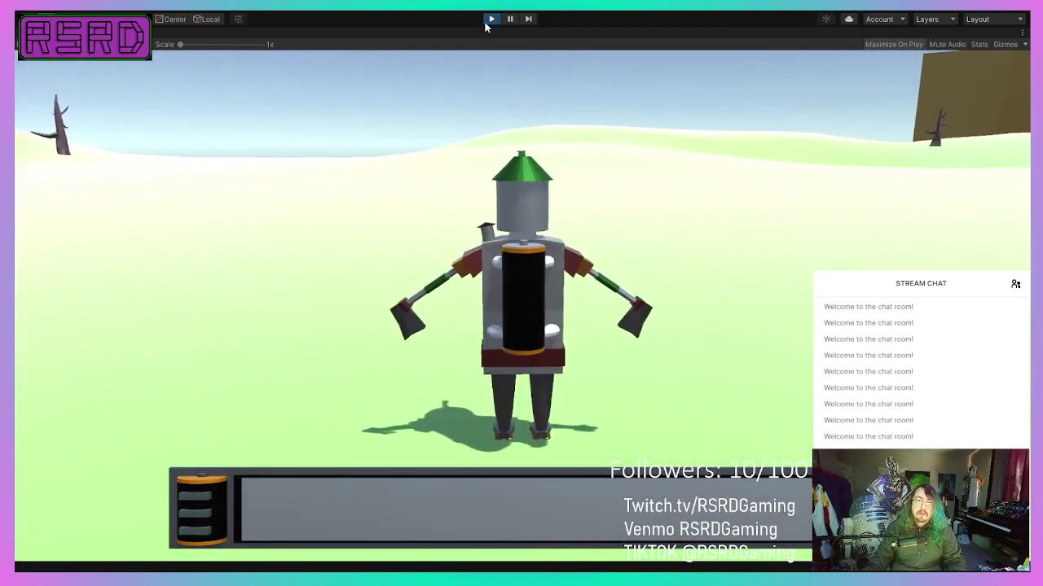
{"action": "left_click", "coordinate": [491, 19]}
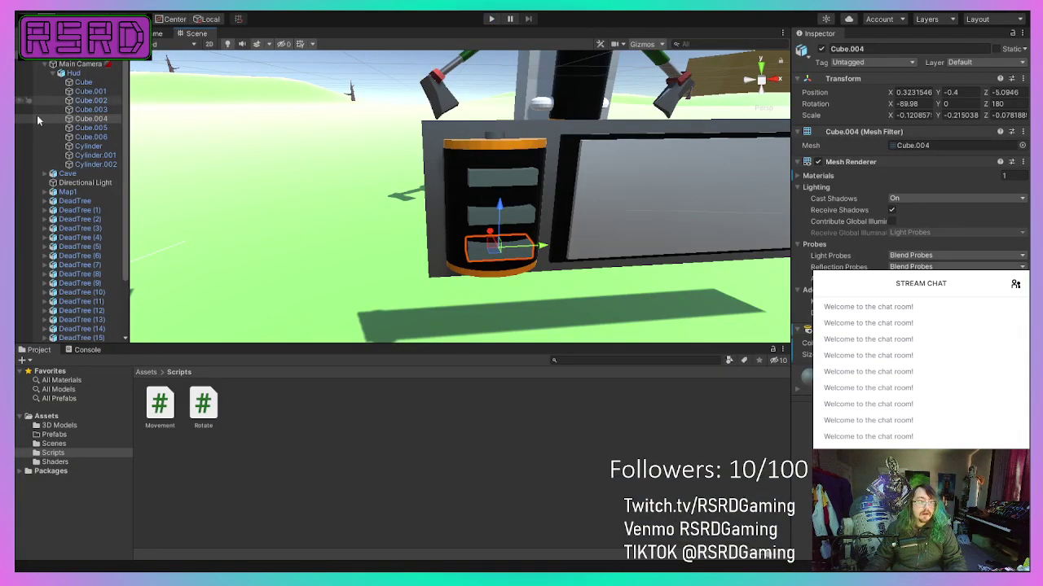
Step: Set the Directional Light's intensity to 0.5 and check the lighting in a short game run
{"action": "scroll", "coordinate": [37, 155], "scroll_direction": "down", "scroll_amount": 3}
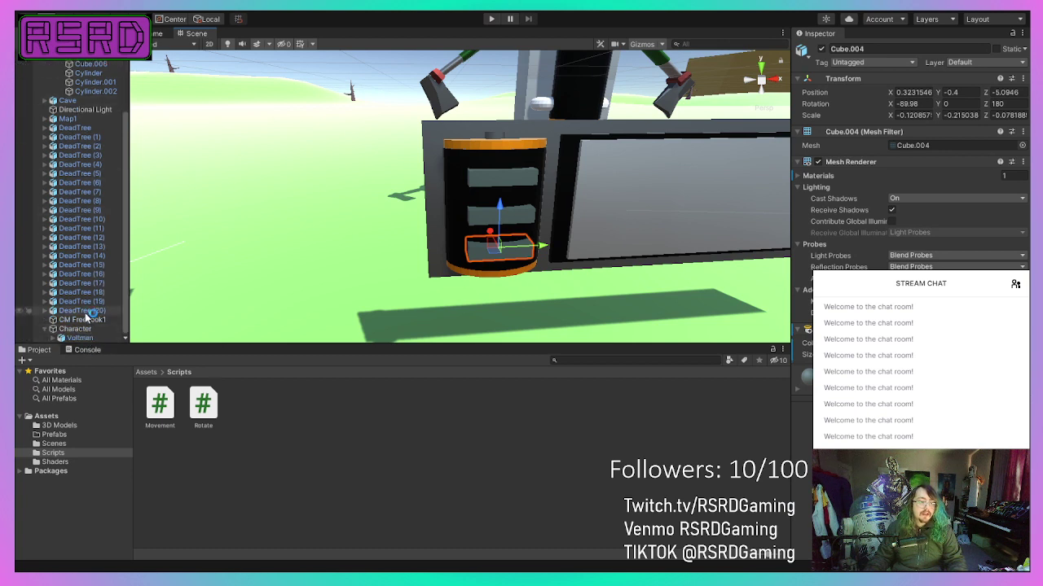
{"action": "scroll", "coordinate": [85, 312], "scroll_direction": "up", "scroll_amount": 3}
{"action": "left_click", "coordinate": [110, 183]}
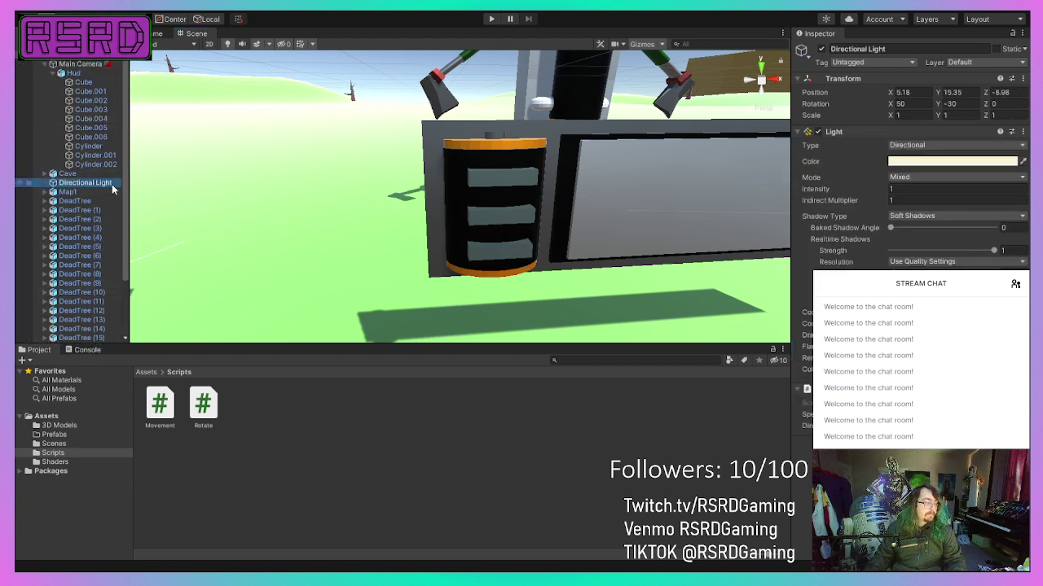
{"action": "left_click", "coordinate": [891, 189]}
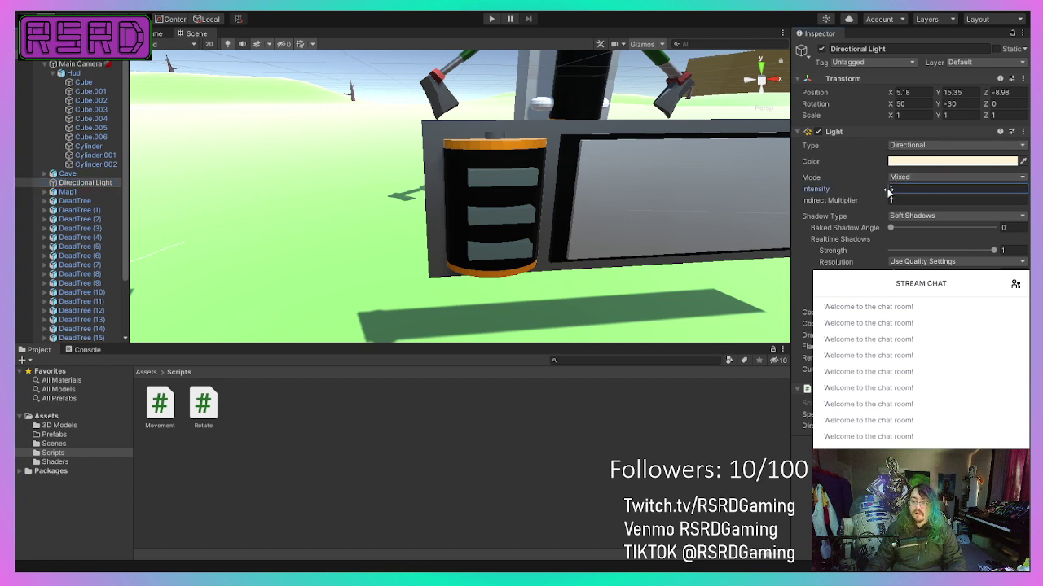
{"action": "left_click_drag", "start_coordinate": [884, 191], "coordinate": [878, 193]}
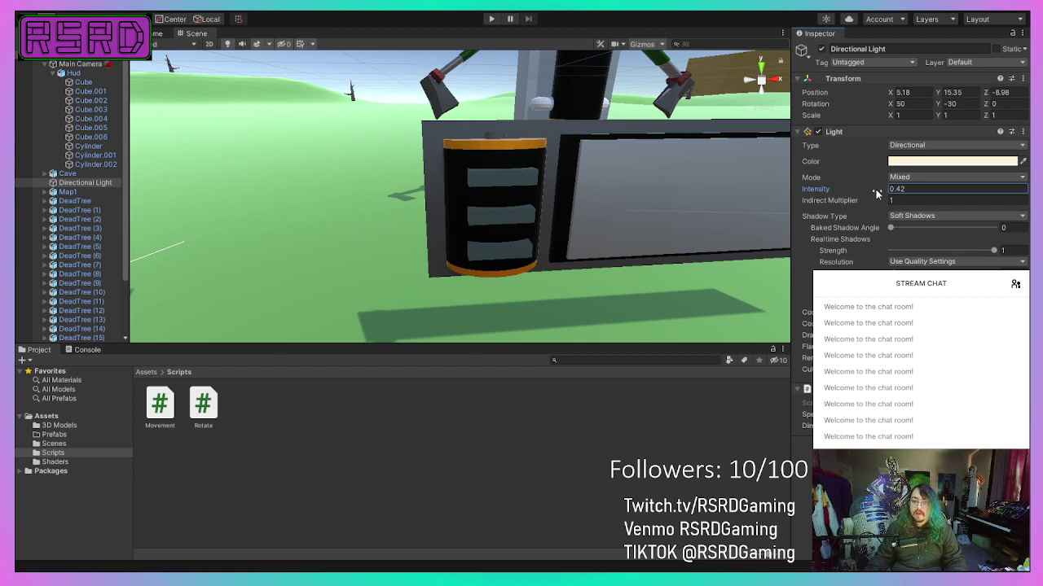
{"action": "type", "text": ".5"}
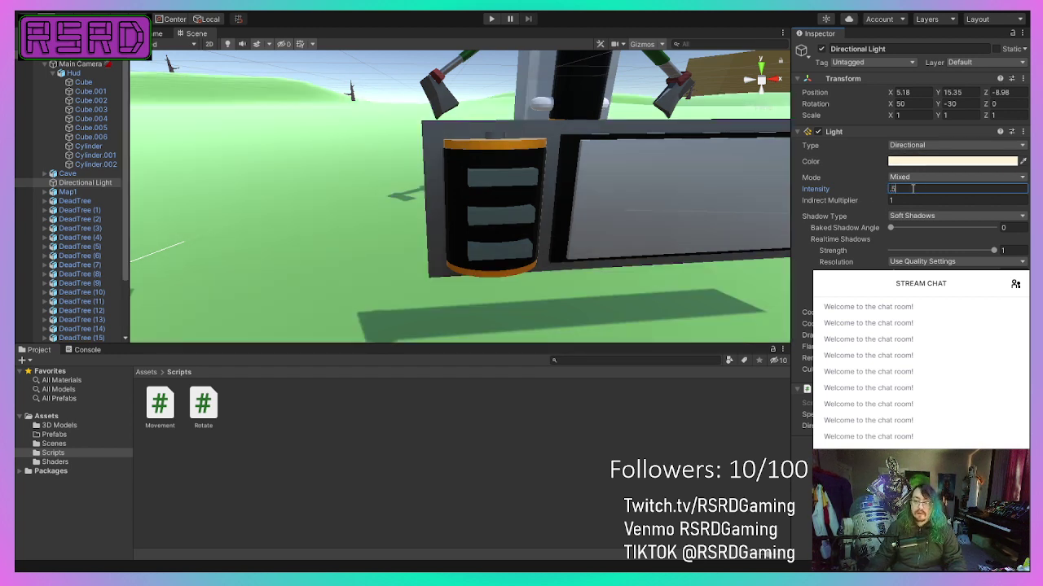
{"action": "left_click", "coordinate": [494, 18]}
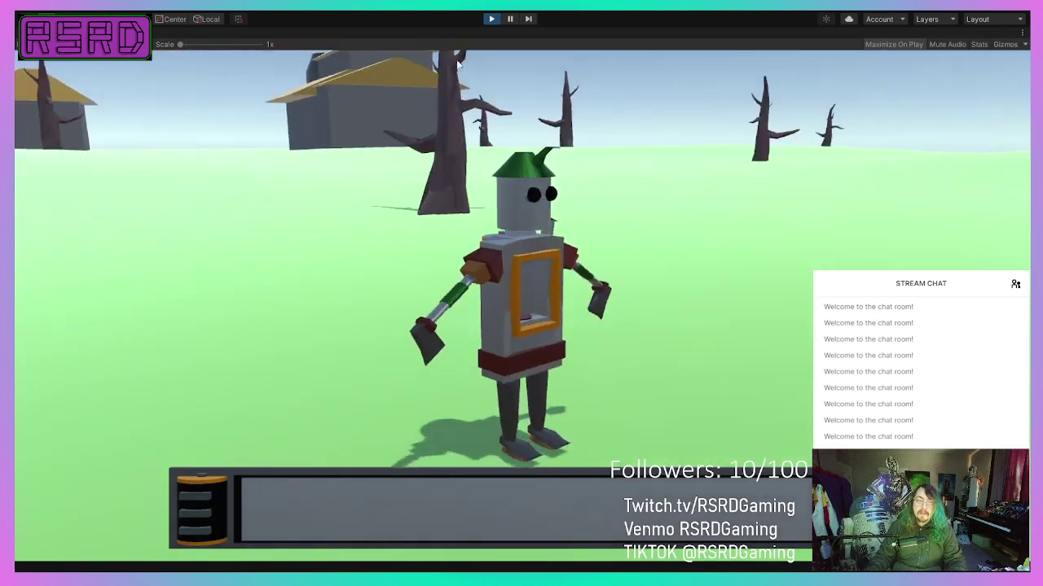
{"action": "left_click", "coordinate": [491, 19]}
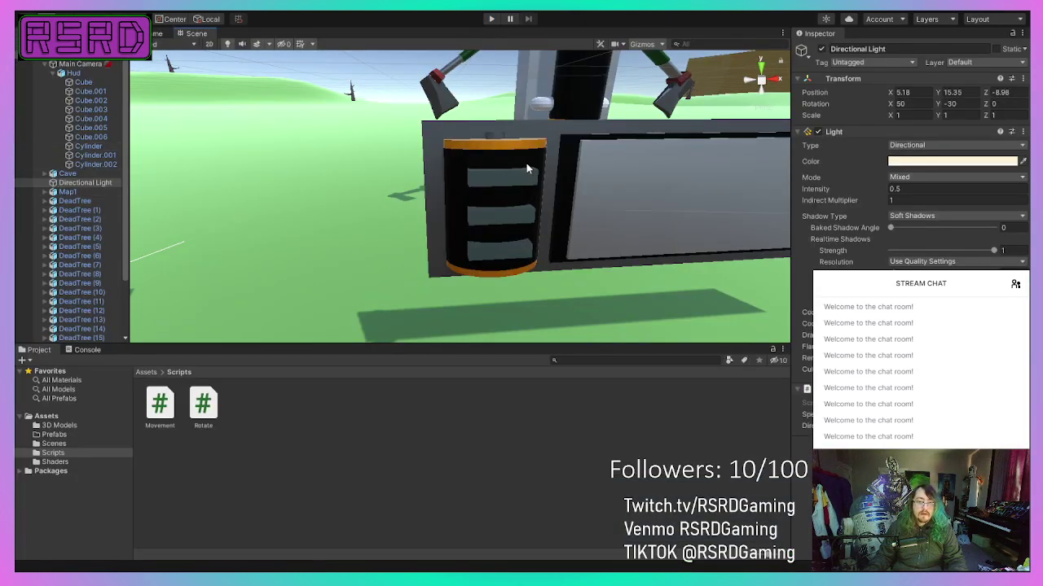
Step: Select the HUD battery's lowest cell, Cube.004, and check its look under the dimmed light in a short game run
{"action": "left_click", "coordinate": [496, 249]}
{"action": "left_click", "coordinate": [497, 260]}
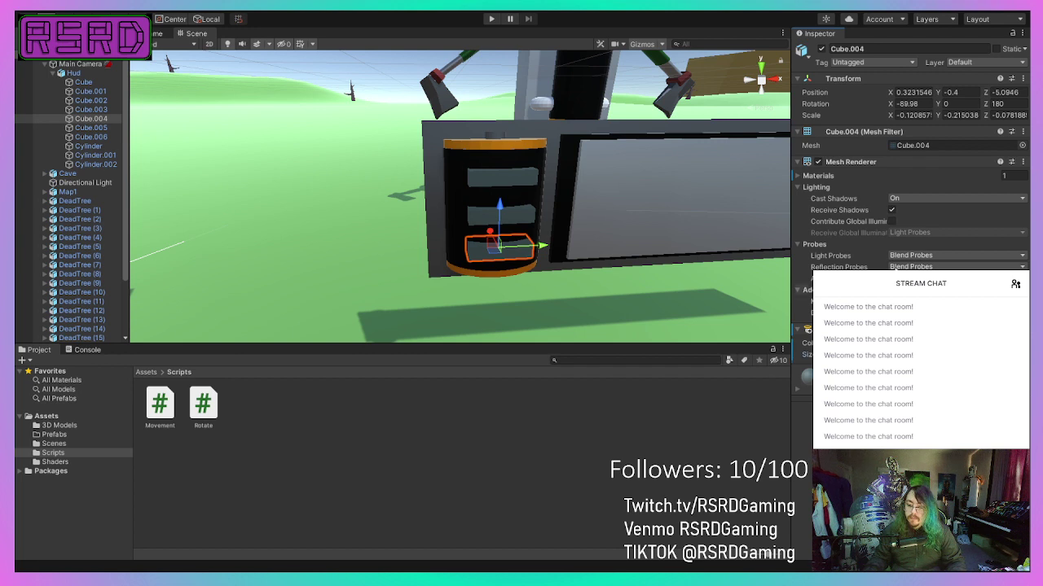
{"action": "left_click", "coordinate": [486, 22]}
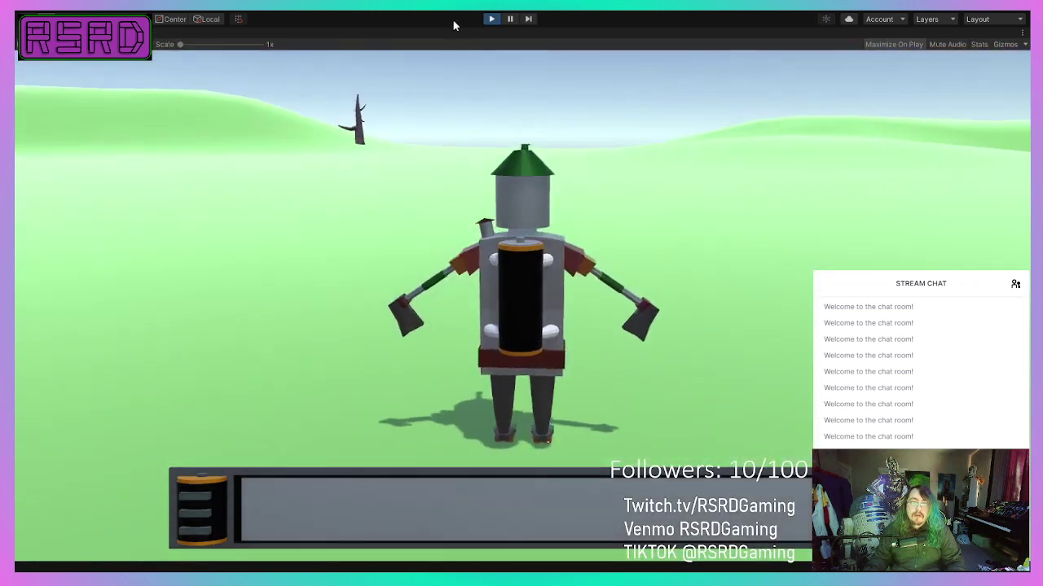
{"action": "left_click", "coordinate": [489, 20]}
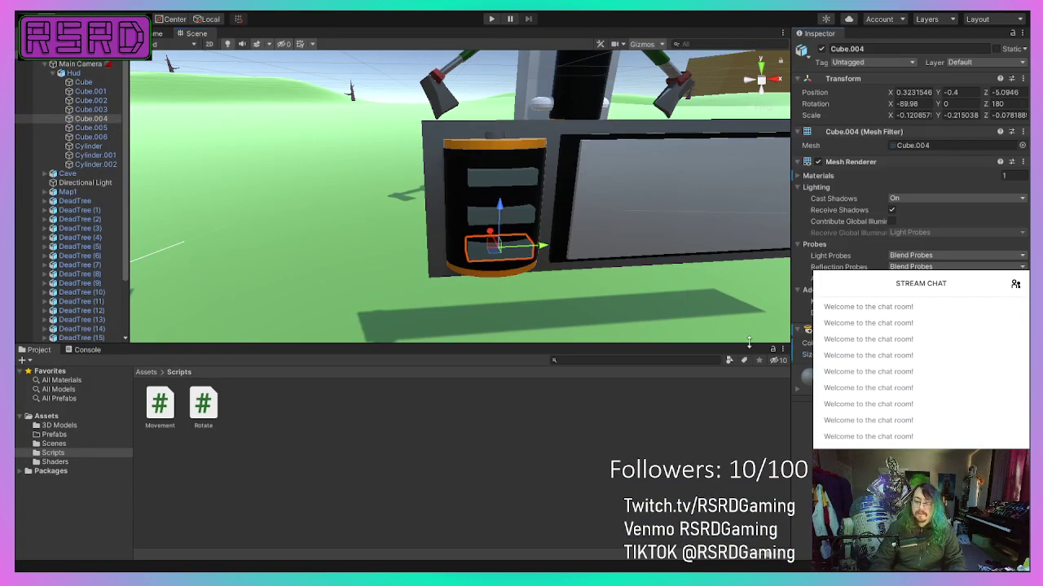
Step: Try a yellow halo glow on the HUD battery's lowest cell, Cube.004, and check it in a short game run
{"action": "scroll", "coordinate": [525, 244], "scroll_direction": "up", "scroll_amount": 2}
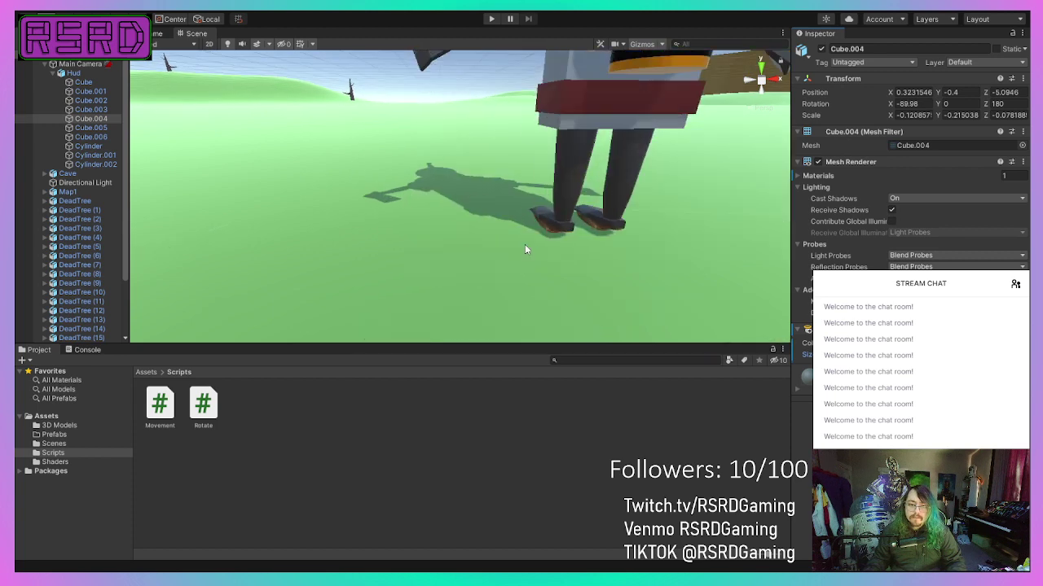
{"action": "scroll", "coordinate": [525, 245], "scroll_direction": "down", "scroll_amount": 3}
{"action": "right_click_drag", "start_coordinate": [525, 245], "coordinate": [545, 214]}
{"action": "scroll", "coordinate": [441, 195], "scroll_direction": "down", "scroll_amount": 3}
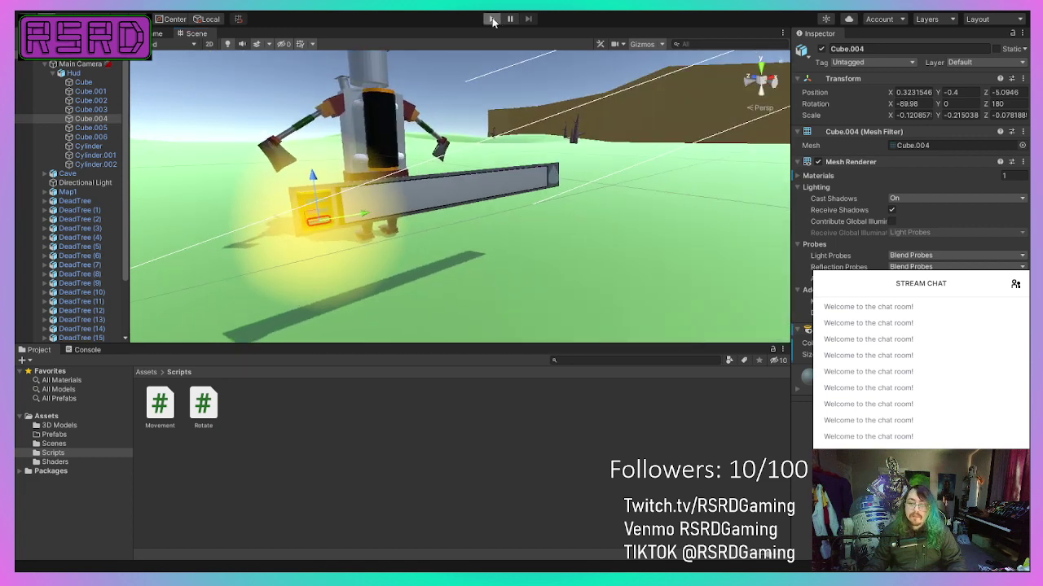
{"action": "key", "text": "ctrl+p"}
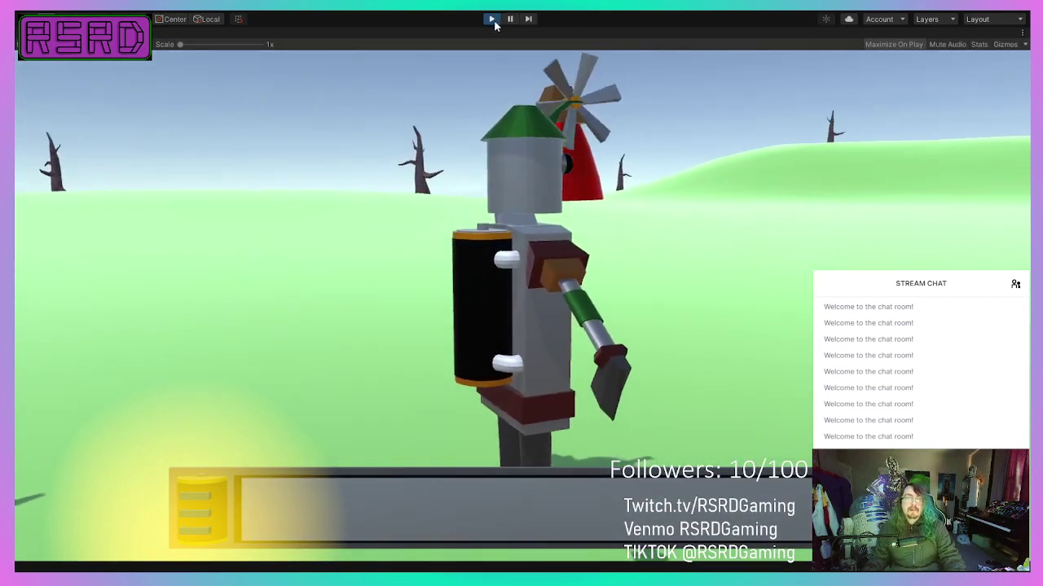
{"action": "left_click", "coordinate": [492, 21]}
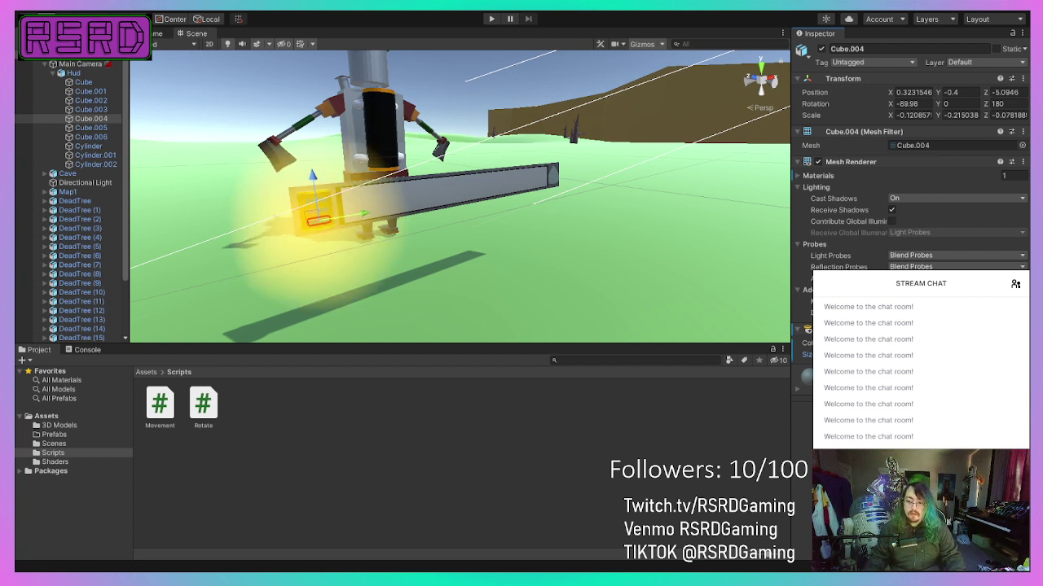
Step: Set the halo size on Cube.004 to 0.1 and inspect the glow around the battery from the front and side
{"action": "type", "text": "0.1"}
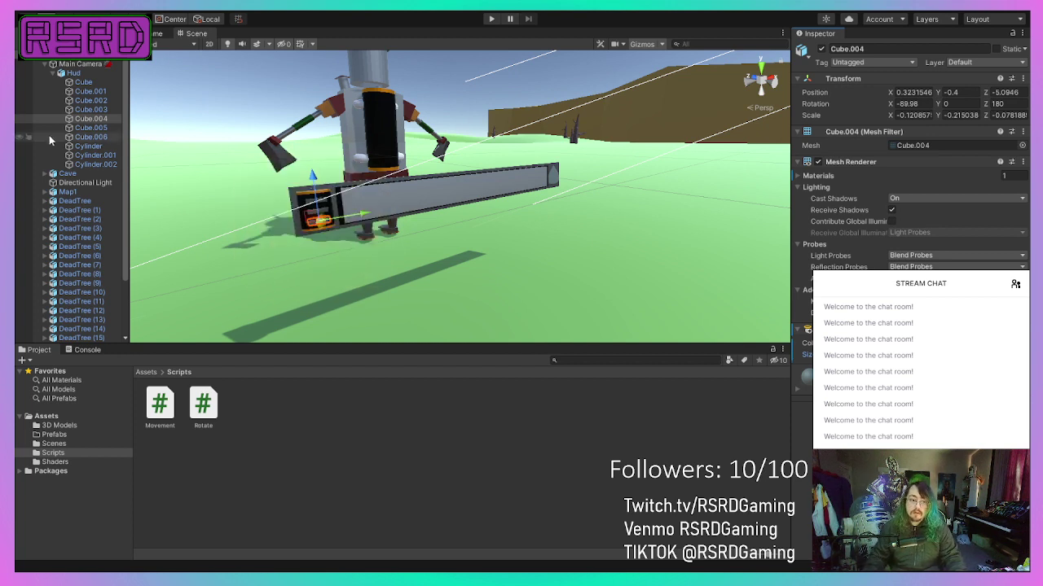
{"action": "right_click_drag", "start_coordinate": [352, 184], "coordinate": [258, 197]}
{"action": "key", "text": "f"}
{"action": "scroll", "coordinate": [289, 185], "scroll_direction": "down", "scroll_amount": 5}
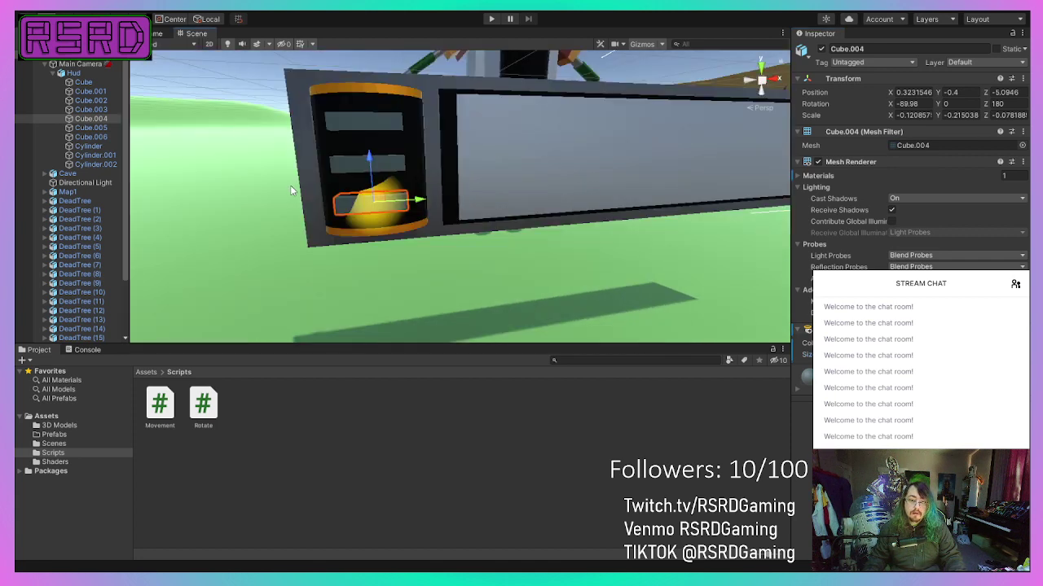
{"action": "middle_click_drag", "start_coordinate": [291, 184], "coordinate": [419, 201]}
{"action": "right_click_drag", "start_coordinate": [419, 201], "coordinate": [602, 238]}
{"action": "left_click_drag", "start_coordinate": [602, 238], "coordinate": [787, 226], "text": "alt"}
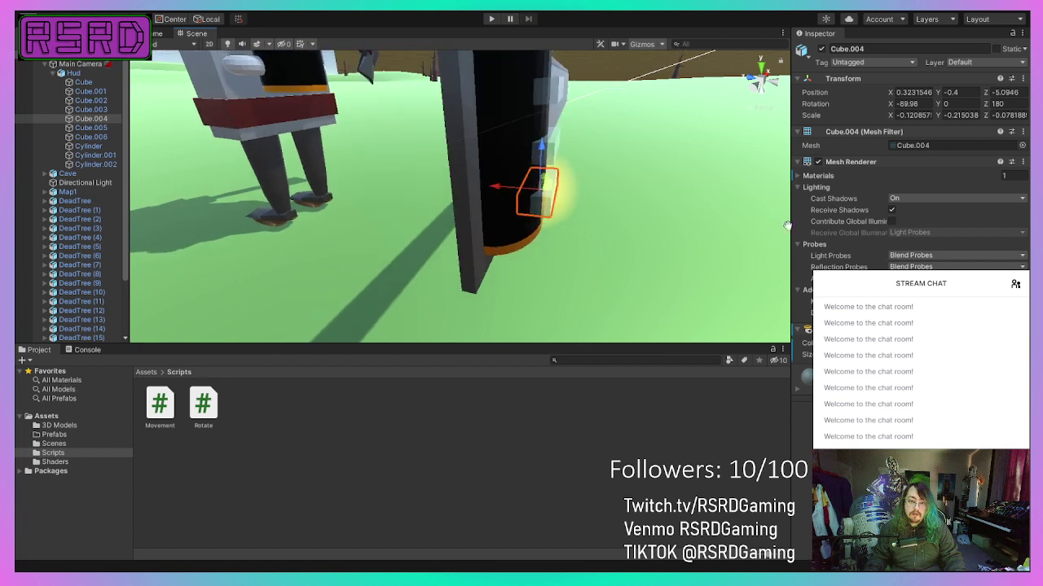
Step: Try moving Cube.004 outward from the battery to X 0.416, and undo the move
{"action": "mouse_move", "coordinate": [498, 190]}
{"action": "left_mouse_down"}
{"action": "mouse_move", "coordinate": [572, 208]}
{"action": "mouse_move", "coordinate": [469, 210]}
{"action": "mouse_move", "coordinate": [508, 205]}
{"action": "left_mouse_up"}
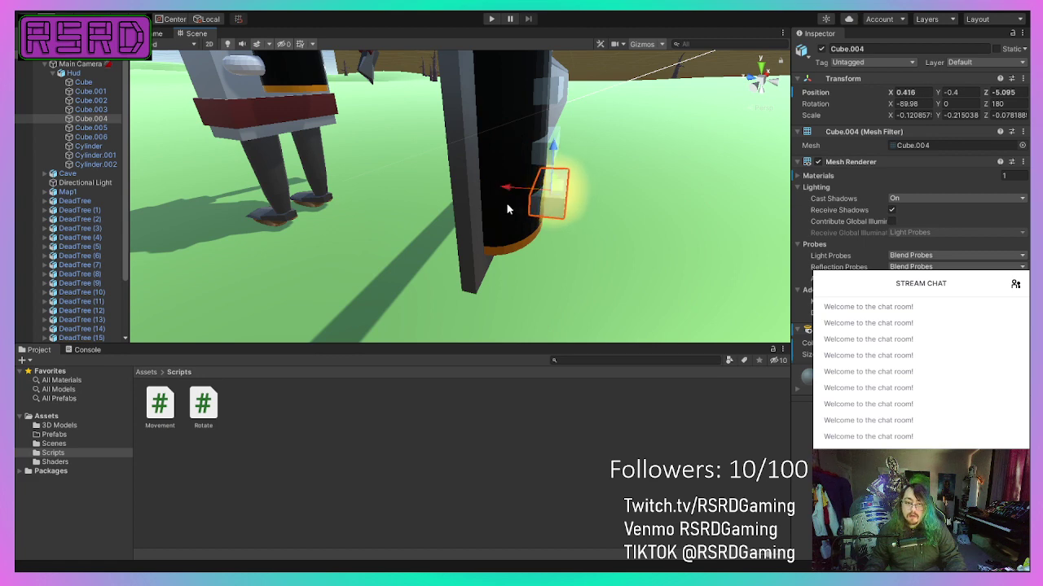
{"action": "scroll", "coordinate": [628, 253], "scroll_direction": "down", "scroll_amount": 4}
{"action": "middle_click_drag", "start_coordinate": [628, 254], "coordinate": [569, 260]}
{"action": "left_click_drag", "start_coordinate": [569, 260], "coordinate": [301, 233], "text": "alt"}
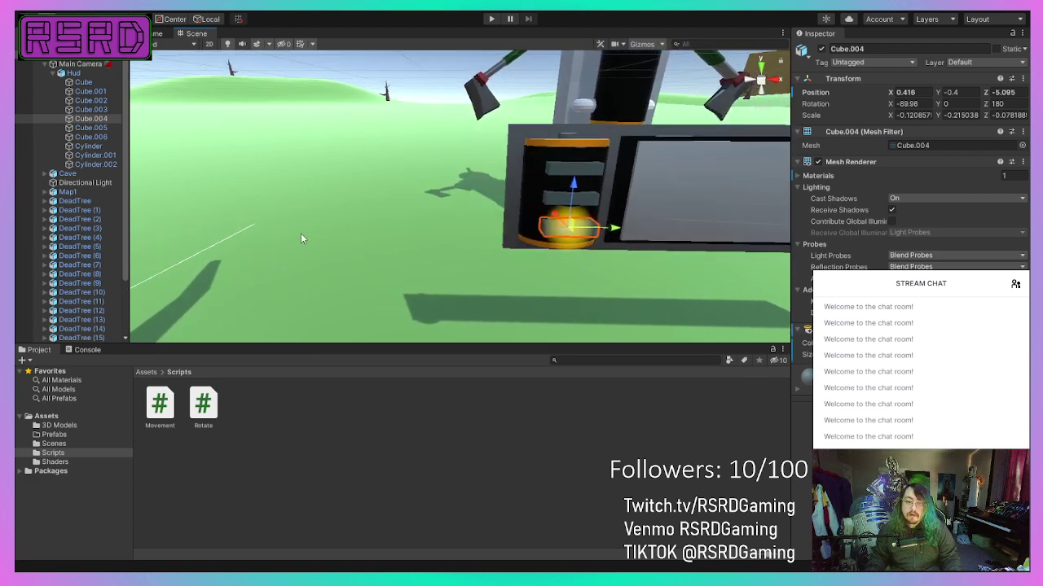
{"action": "middle_click_drag", "start_coordinate": [302, 236], "coordinate": [365, 239]}
{"action": "right_click_drag", "start_coordinate": [365, 239], "coordinate": [667, 248]}
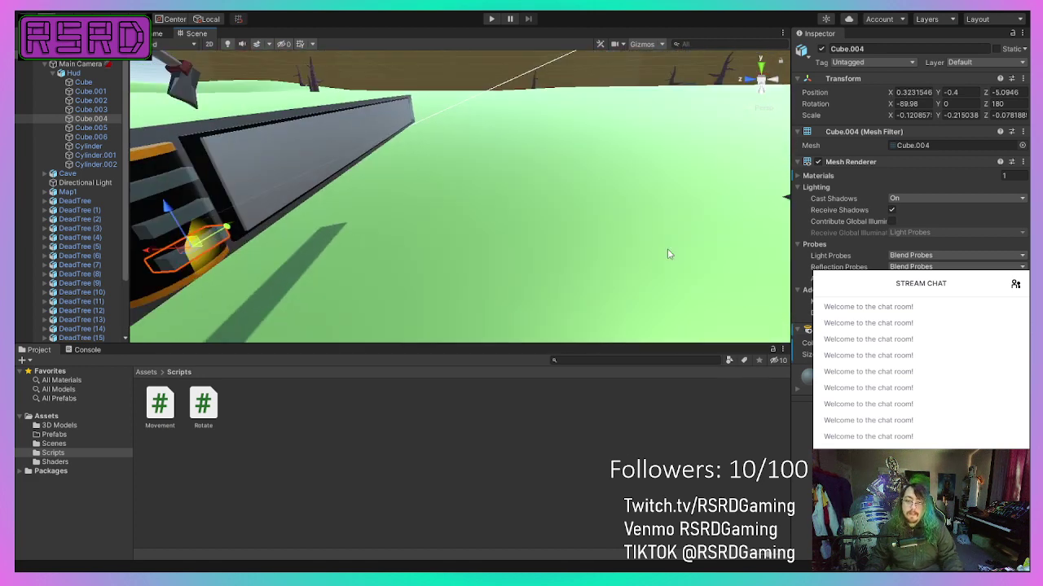
{"action": "middle_click_drag", "start_coordinate": [667, 249], "coordinate": [765, 213]}
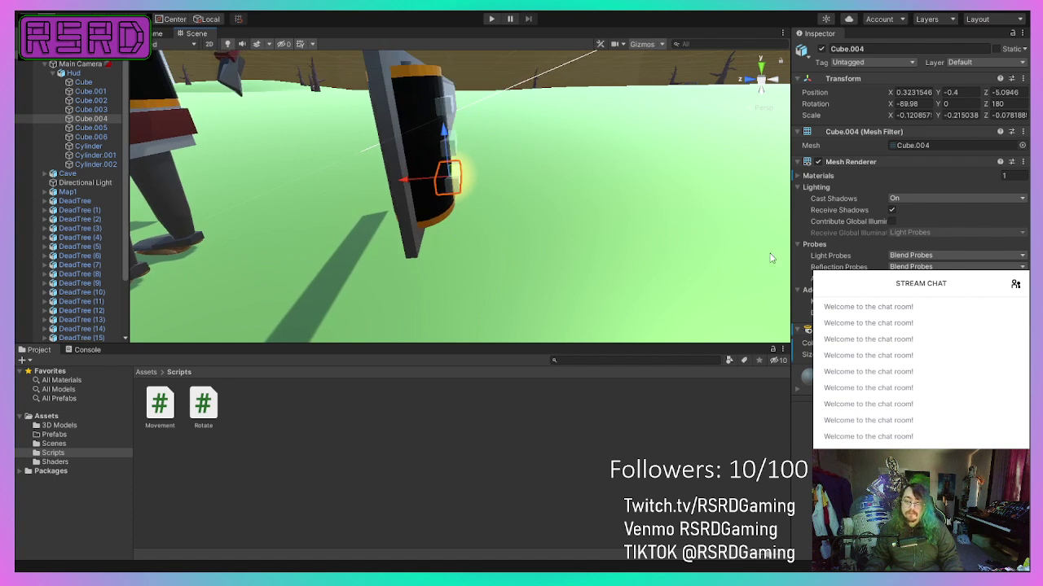
Step: Check the reduced battery glow in a short game run and remove the halo from Cube.004
{"action": "left_click", "coordinate": [492, 19]}
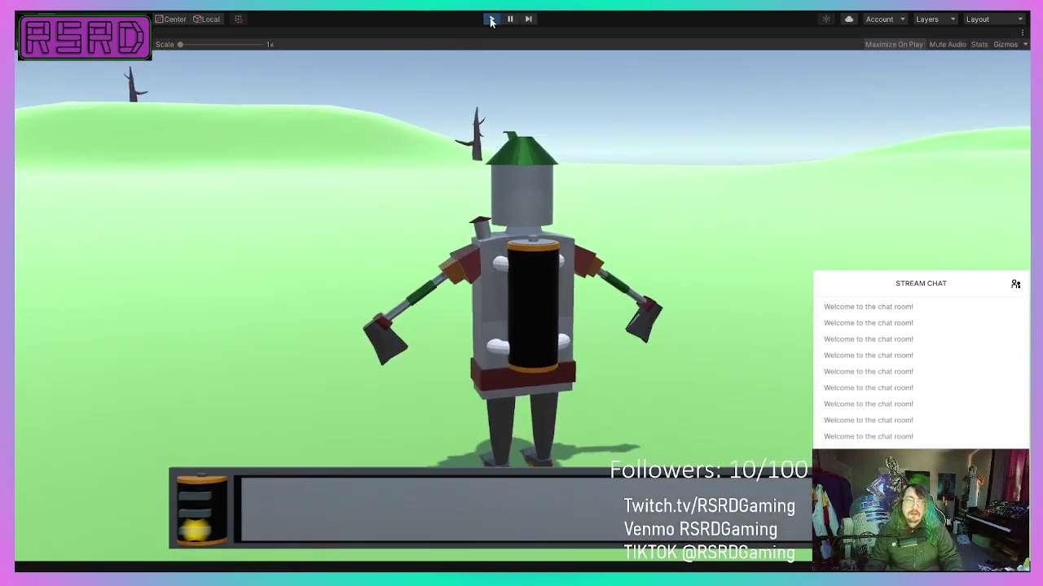
{"action": "left_click", "coordinate": [491, 18]}
{"action": "right_click_drag", "start_coordinate": [521, 243], "coordinate": [352, 196]}
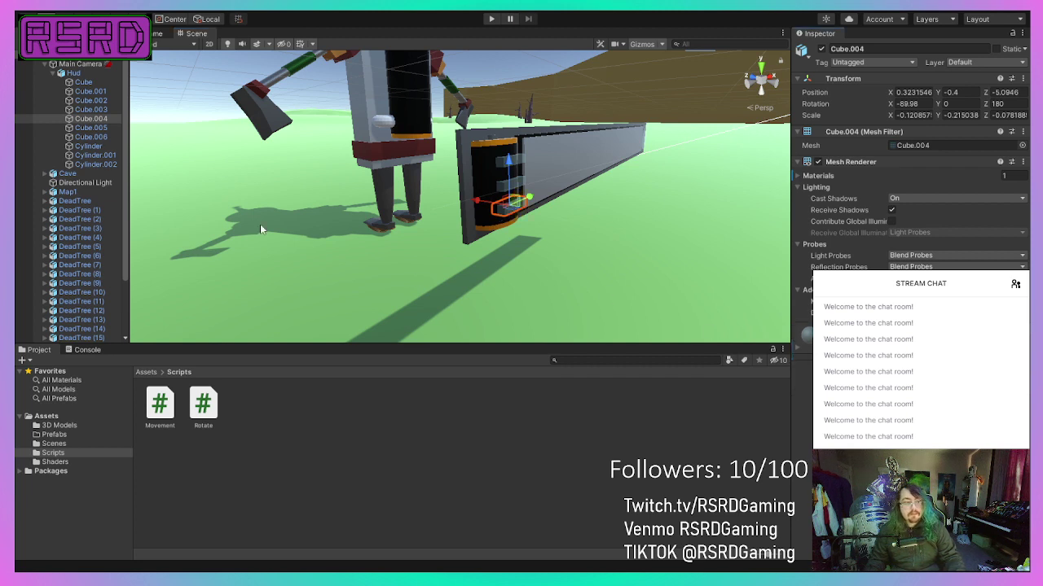
Step: Try an Area Light as a child of Cube.004, and delete it
{"action": "left_click", "coordinate": [91, 119]}
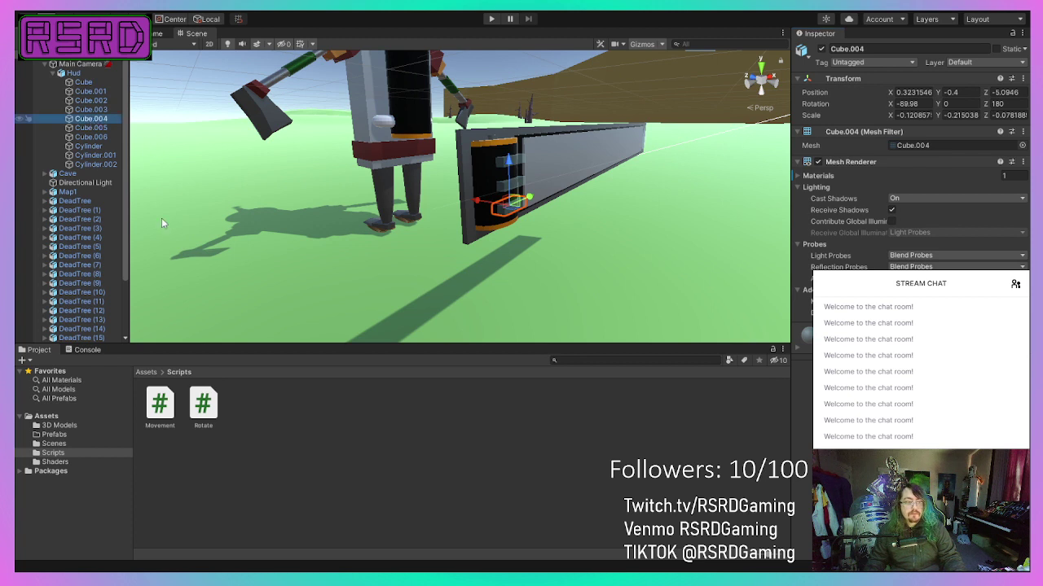
{"action": "left_click", "coordinate": [269, 366]}
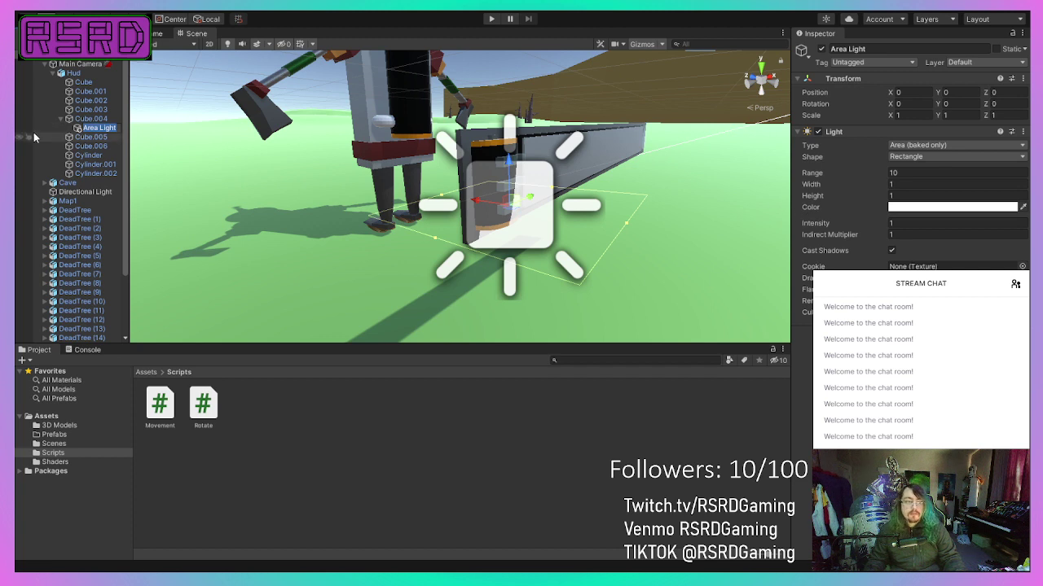
{"action": "left_click", "coordinate": [109, 128]}
{"action": "left_click", "coordinate": [74, 131]}
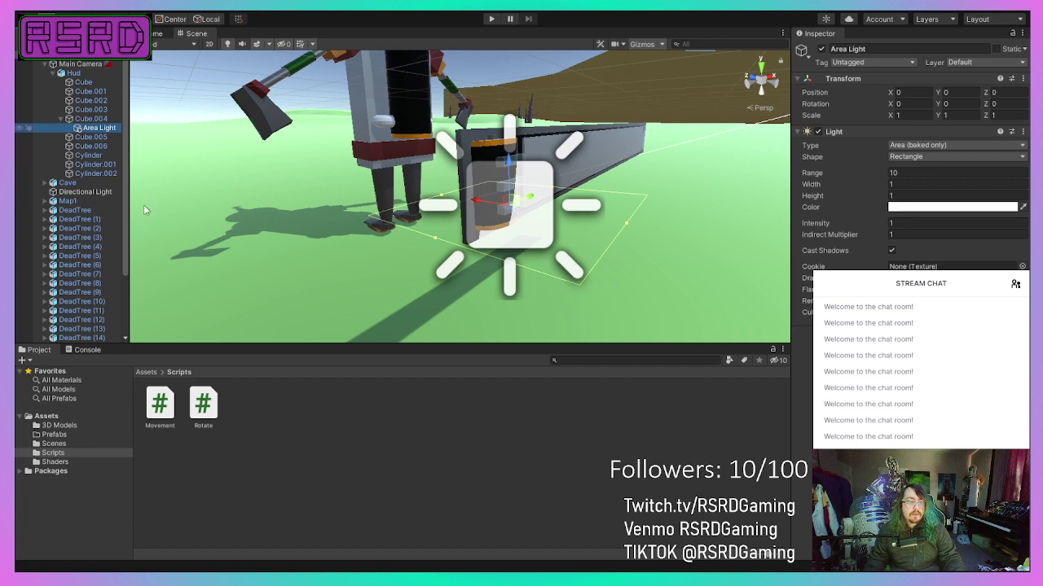
{"action": "key", "text": "Delete"}
Step: Add a Point Light as a child of Cube.004 and set its color to amber yellow
{"action": "left_click", "coordinate": [92, 119]}
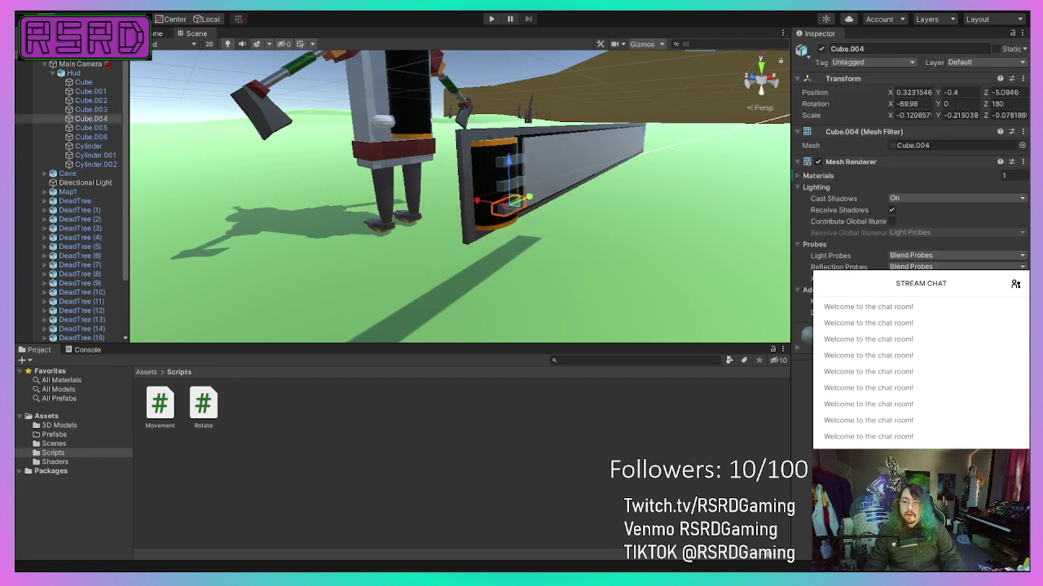
{"action": "left_click", "coordinate": [112, 123]}
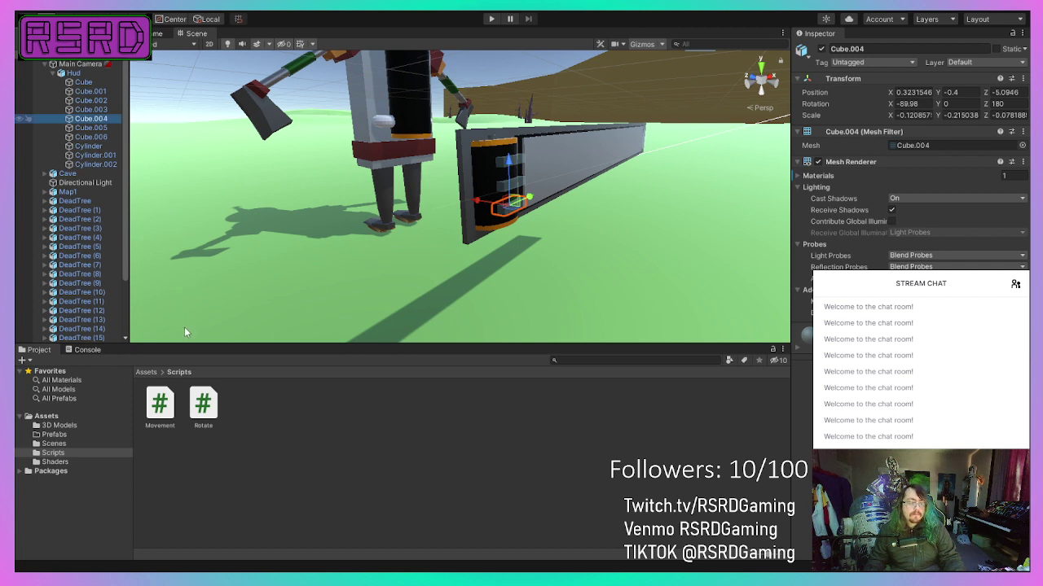
{"action": "left_click", "coordinate": [293, 342]}
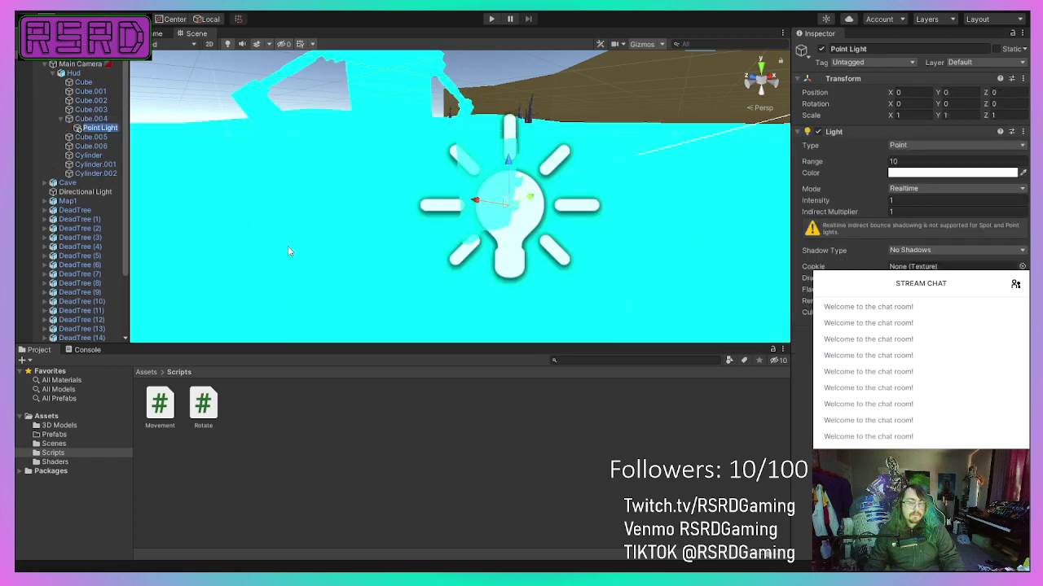
{"action": "right_click_drag", "start_coordinate": [313, 167], "coordinate": [223, 168]}
{"action": "right_click_drag", "start_coordinate": [472, 161], "coordinate": [387, 130]}
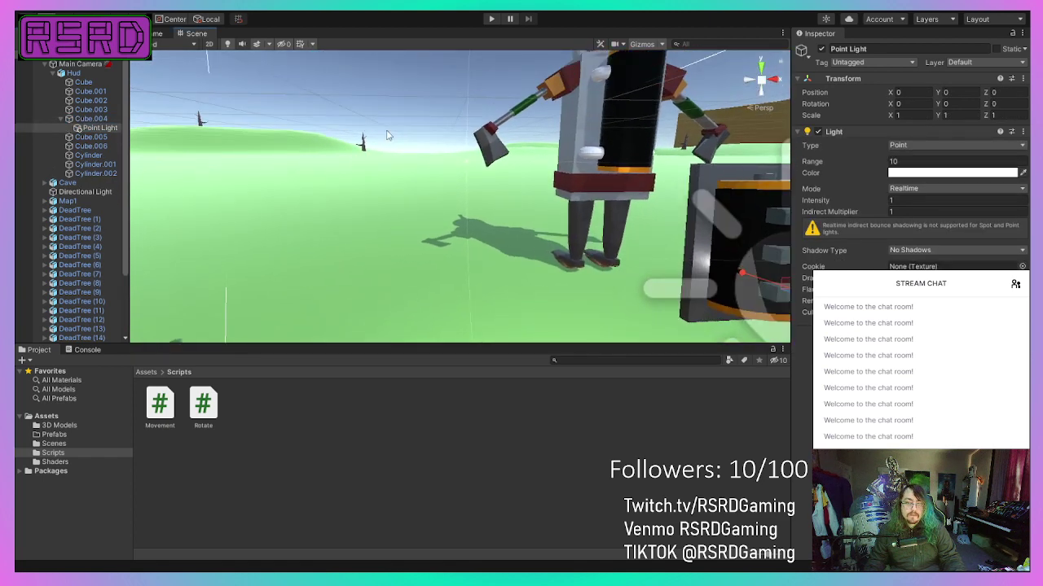
{"action": "scroll", "coordinate": [389, 135], "scroll_direction": "down", "scroll_amount": 3}
{"action": "middle_click_drag", "start_coordinate": [360, 122], "coordinate": [310, 88]}
{"action": "scroll", "coordinate": [233, 109], "scroll_direction": "up", "scroll_amount": 3}
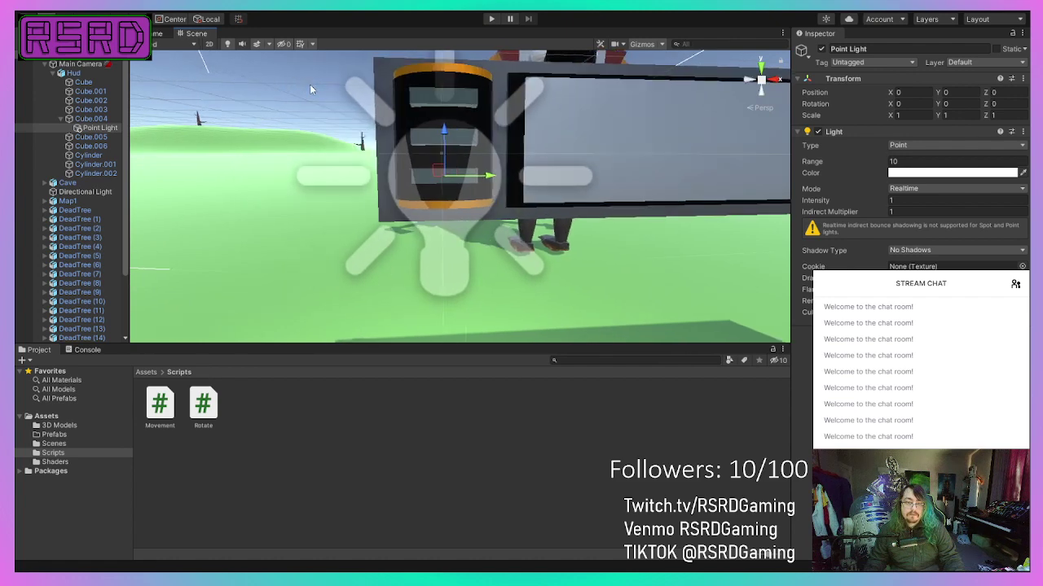
{"action": "scroll", "coordinate": [311, 84], "scroll_direction": "down", "scroll_amount": 3}
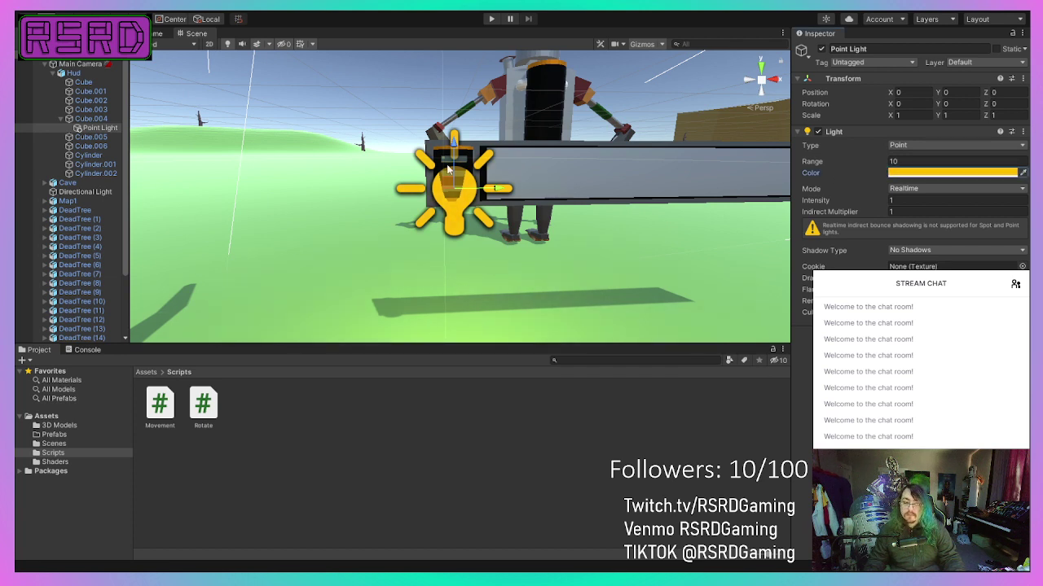
Step: Set the Point Light's range to 0.03 and intensity to 51.06, and check the battery in a short game run
{"action": "right_click_drag", "start_coordinate": [447, 170], "coordinate": [691, 163]}
{"action": "left_click_drag", "start_coordinate": [343, 156], "coordinate": [492, 156], "text": "alt"}
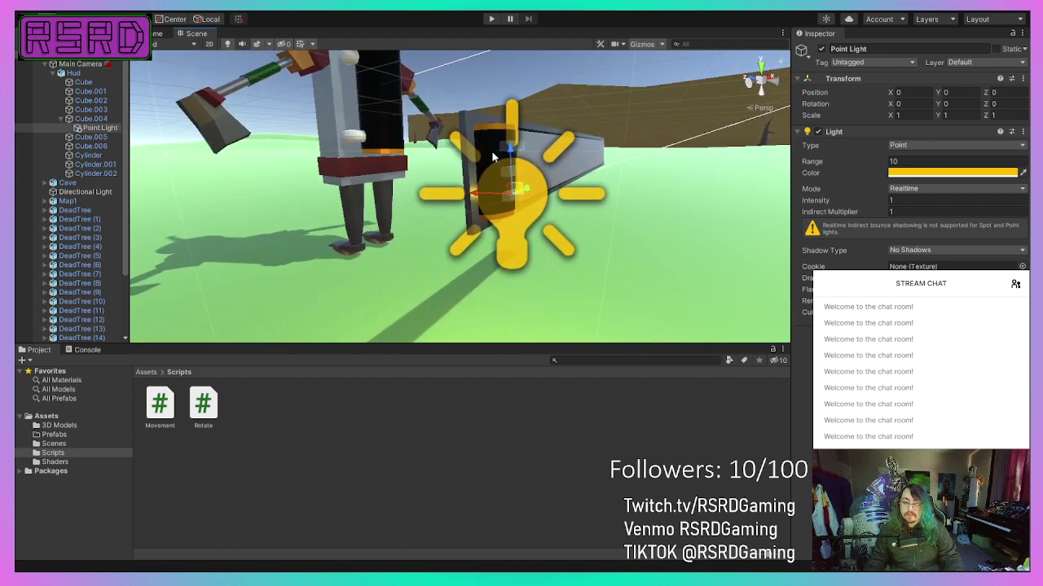
{"action": "scroll", "coordinate": [492, 156], "scroll_direction": "up", "scroll_amount": 3}
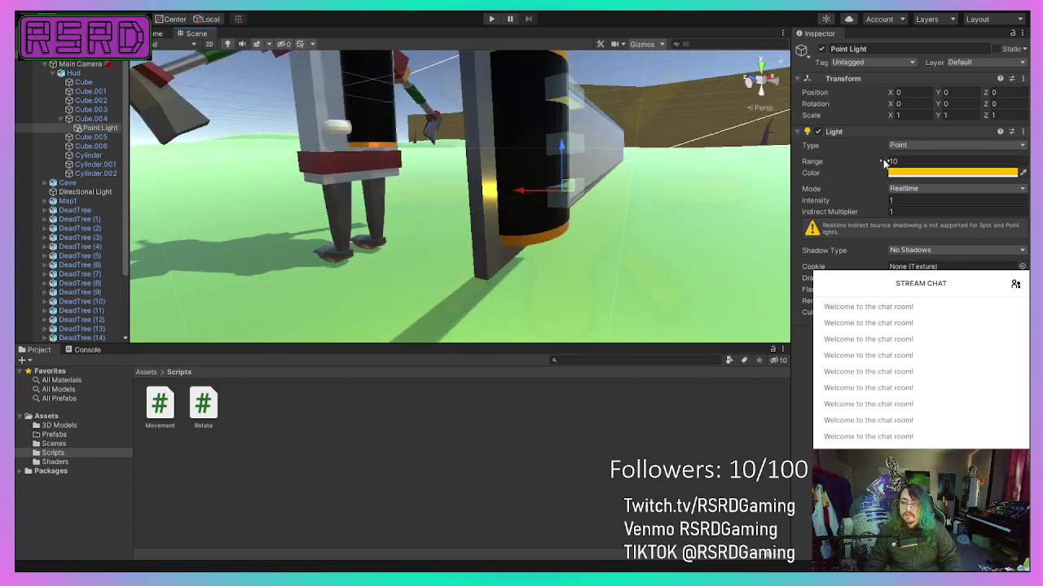
{"action": "left_click_drag", "start_coordinate": [883, 162], "coordinate": [1038, 163]}
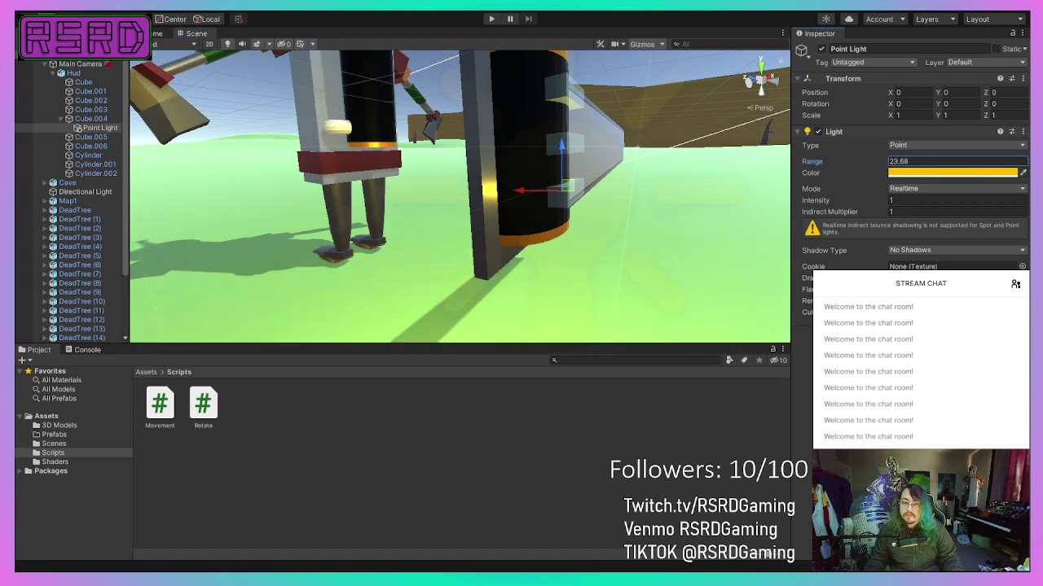
{"action": "left_click_drag", "start_coordinate": [896, 163], "coordinate": [635, 166]}
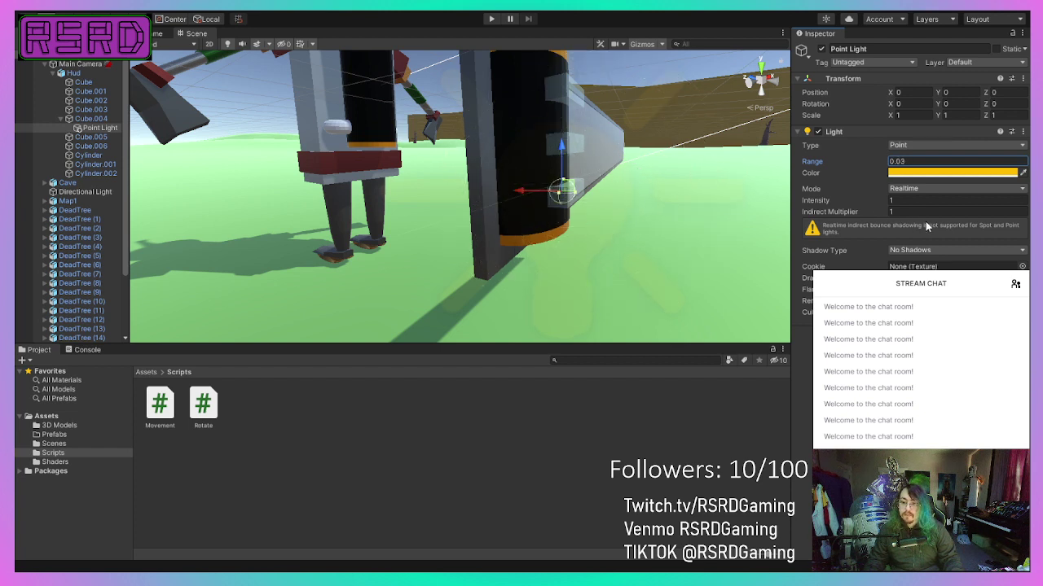
{"action": "left_click_drag", "start_coordinate": [884, 200], "coordinate": [898, 200]}
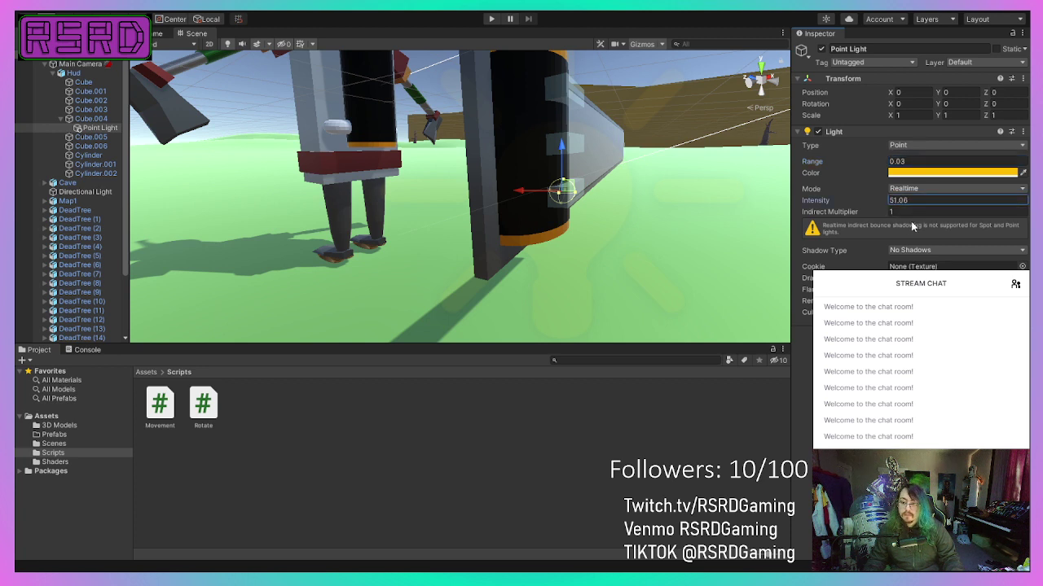
{"action": "left_click", "coordinate": [491, 18]}
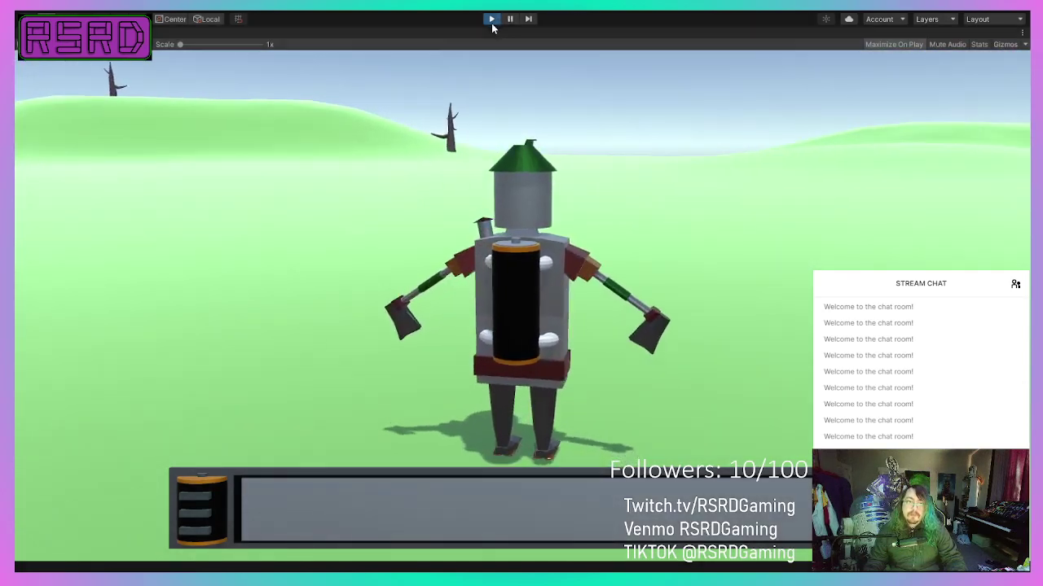
{"action": "left_click", "coordinate": [492, 21]}
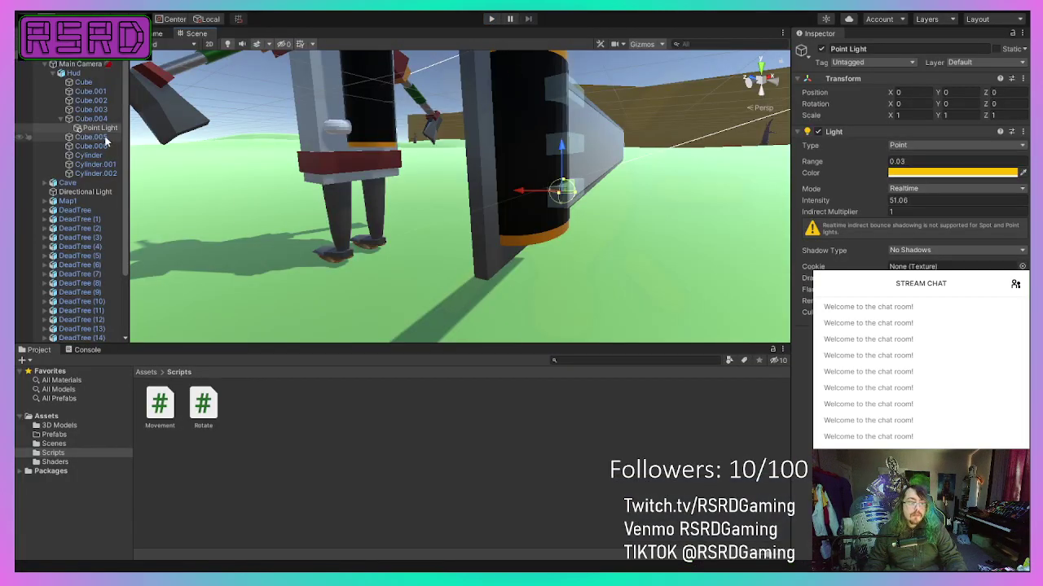
Step: Move the Point Light outward in front of the battery's lowest cell to X 1.18
{"action": "left_click", "coordinate": [103, 118]}
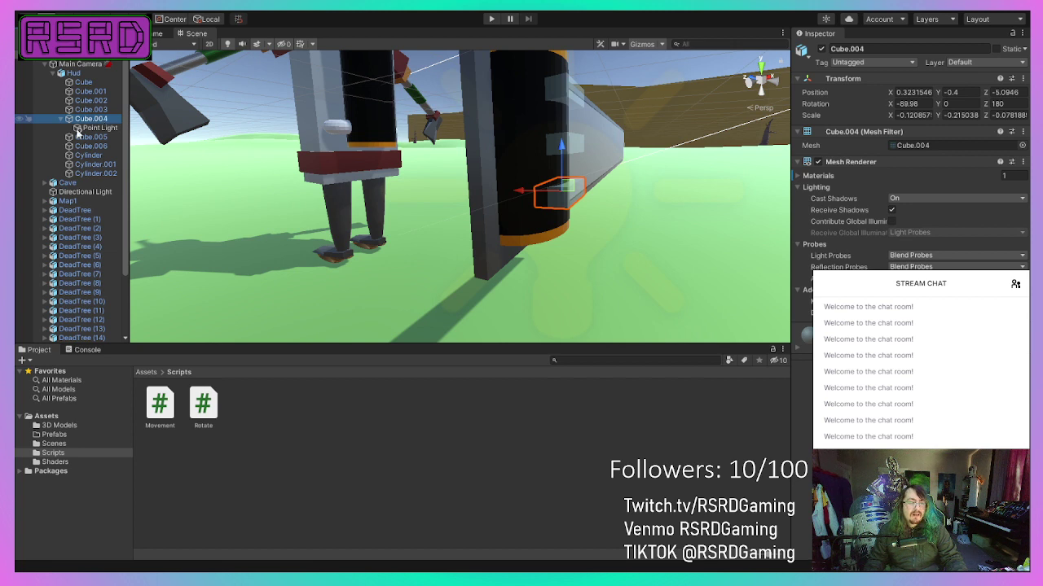
{"action": "left_click", "coordinate": [93, 128]}
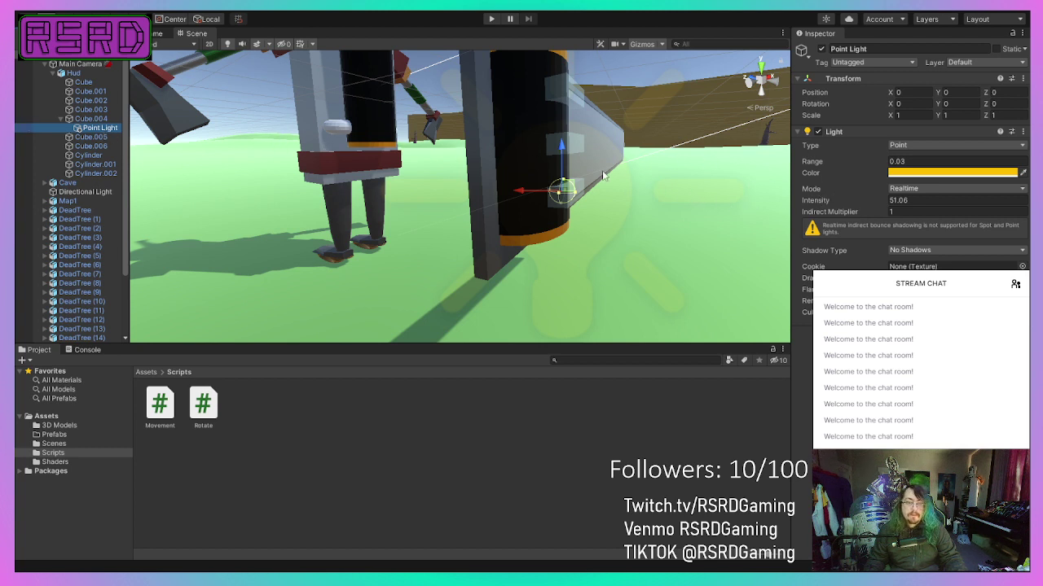
{"action": "left_click_drag", "start_coordinate": [522, 193], "coordinate": [543, 203]}
Step: Enlarge the Point Light's range to about 0.12 so it spans the battery's width
{"action": "right_click_drag", "start_coordinate": [543, 203], "coordinate": [434, 182]}
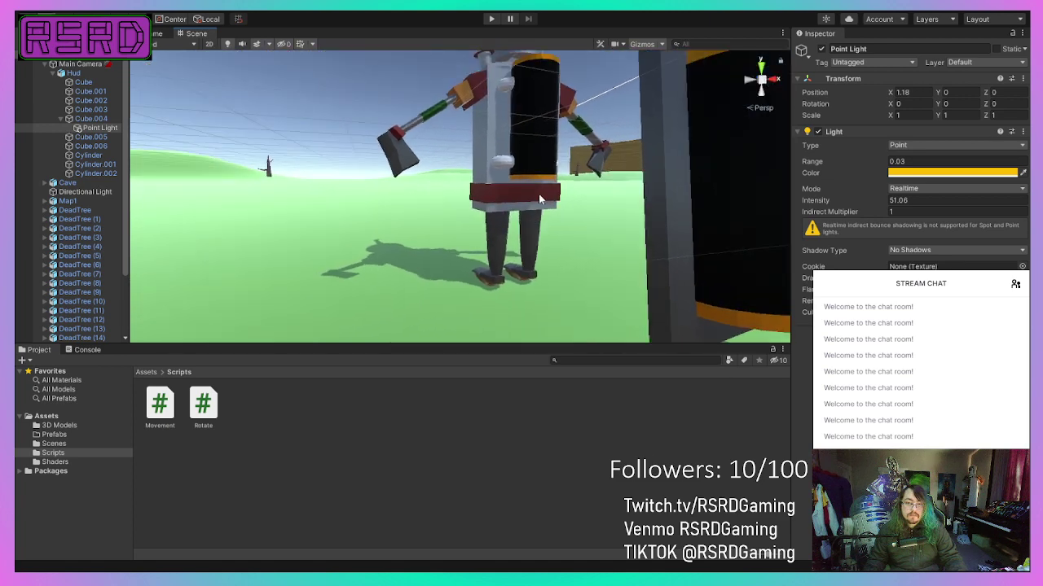
{"action": "middle_click_drag", "start_coordinate": [538, 194], "coordinate": [466, 194]}
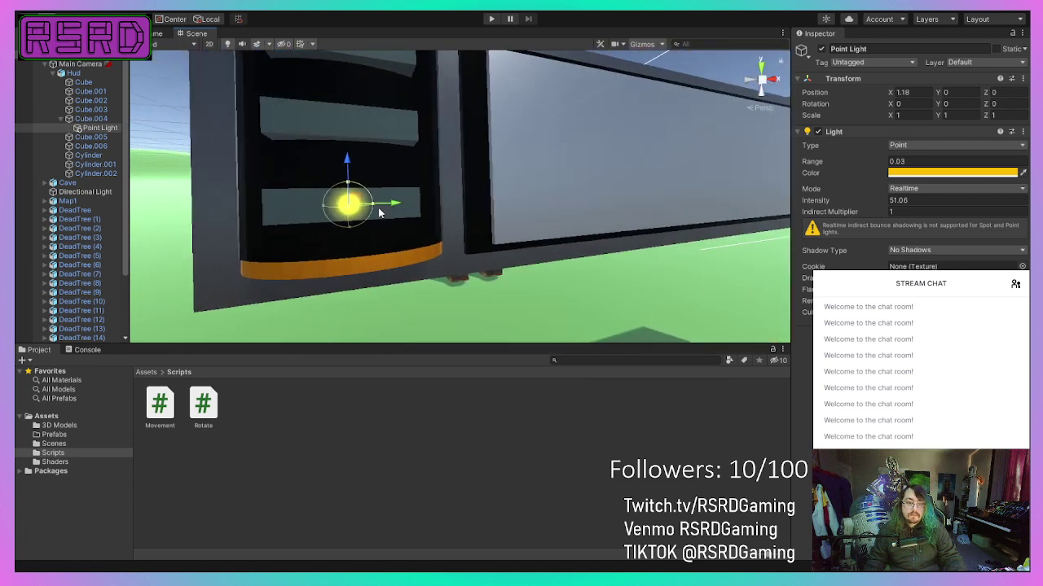
{"action": "left_click_drag", "start_coordinate": [373, 209], "coordinate": [438, 207]}
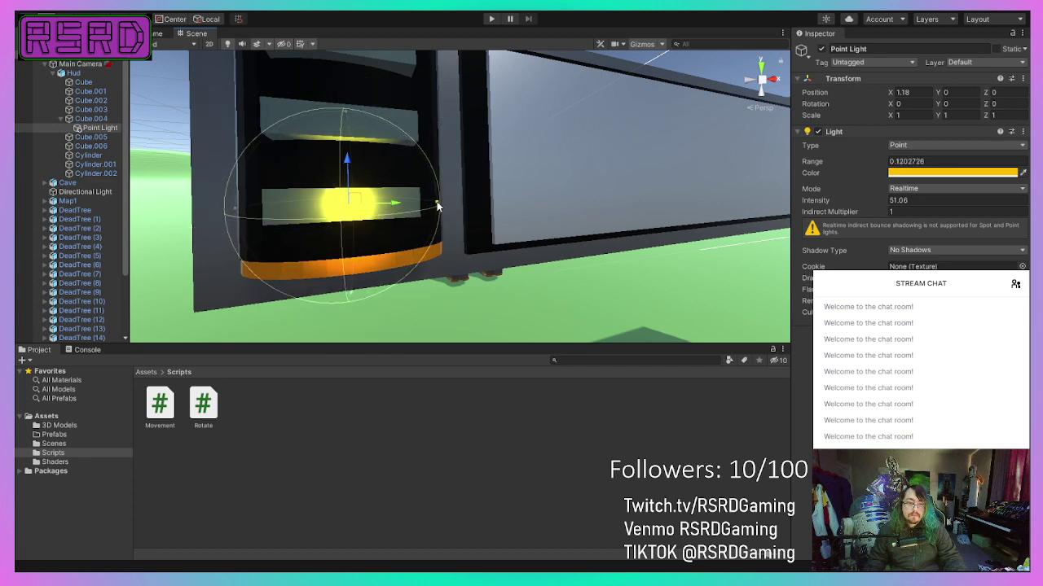
{"action": "middle_click_drag", "start_coordinate": [436, 203], "coordinate": [456, 198]}
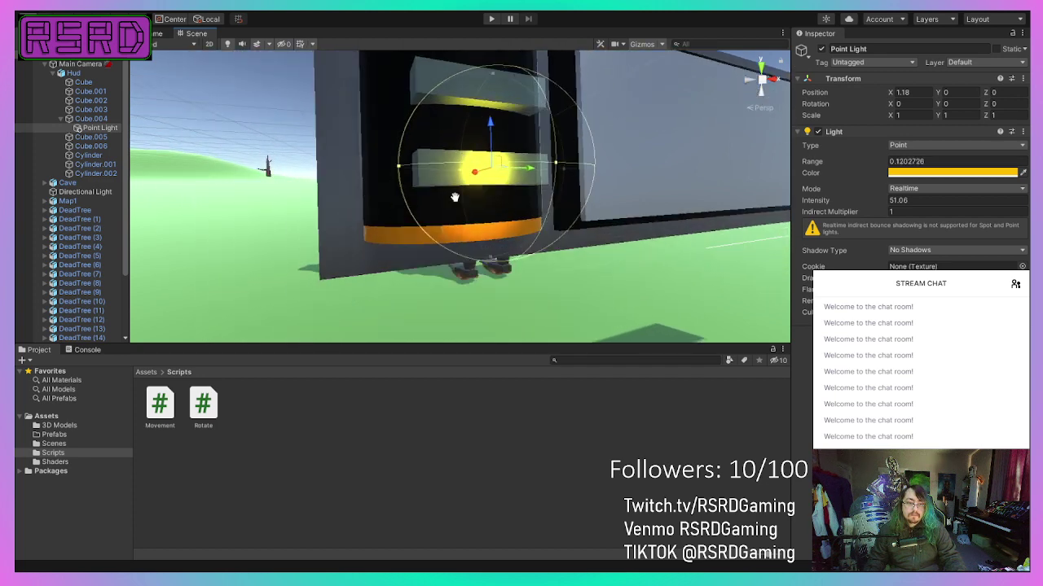
Step: Reduce the Point Light's range to 0.09 and its intensity to 22.65
{"action": "right_click_drag", "start_coordinate": [456, 198], "coordinate": [457, 202]}
{"action": "left_click_drag", "start_coordinate": [457, 203], "coordinate": [477, 197], "text": "alt"}
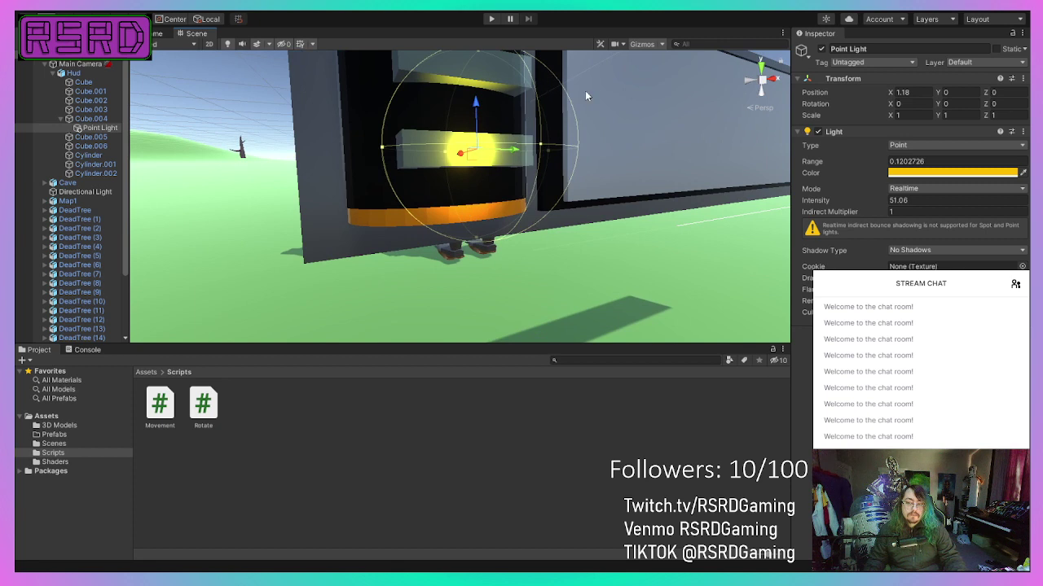
{"action": "left_click_drag", "start_coordinate": [886, 162], "coordinate": [890, 164]}
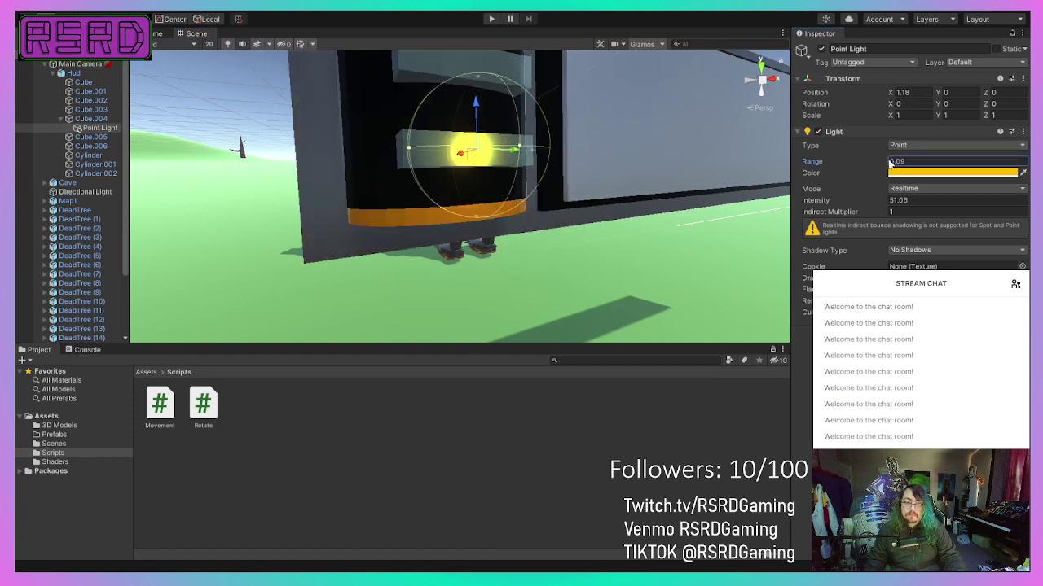
{"action": "left_click", "coordinate": [885, 201]}
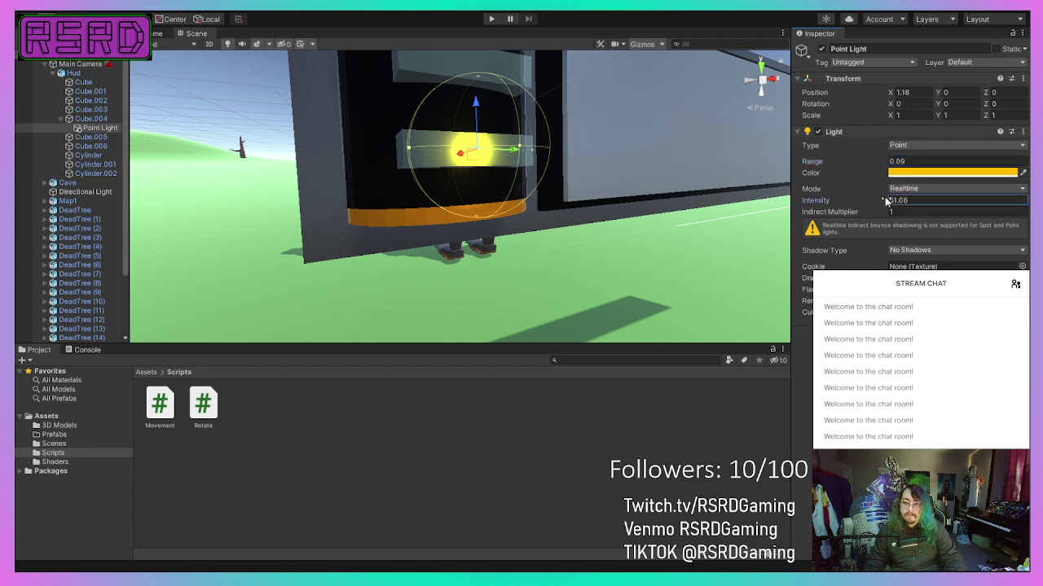
{"action": "left_click_drag", "start_coordinate": [847, 203], "coordinate": [341, 263]}
Step: Inspect the lit battery cell from the side and check its glow in a short game run
{"action": "mouse_move", "coordinate": [382, 220]}
{"action": "middle_mouse_down"}
{"action": "mouse_move", "coordinate": [442, 232]}
{"action": "mouse_move", "coordinate": [392, 235]}
{"action": "middle_mouse_up"}
{"action": "right_click_drag", "start_coordinate": [392, 235], "coordinate": [591, 184]}
{"action": "mouse_move", "coordinate": [580, 176]}
{"action": "middle_mouse_down"}
{"action": "mouse_move", "coordinate": [605, 162]}
{"action": "mouse_move", "coordinate": [584, 167]}
{"action": "middle_mouse_up"}
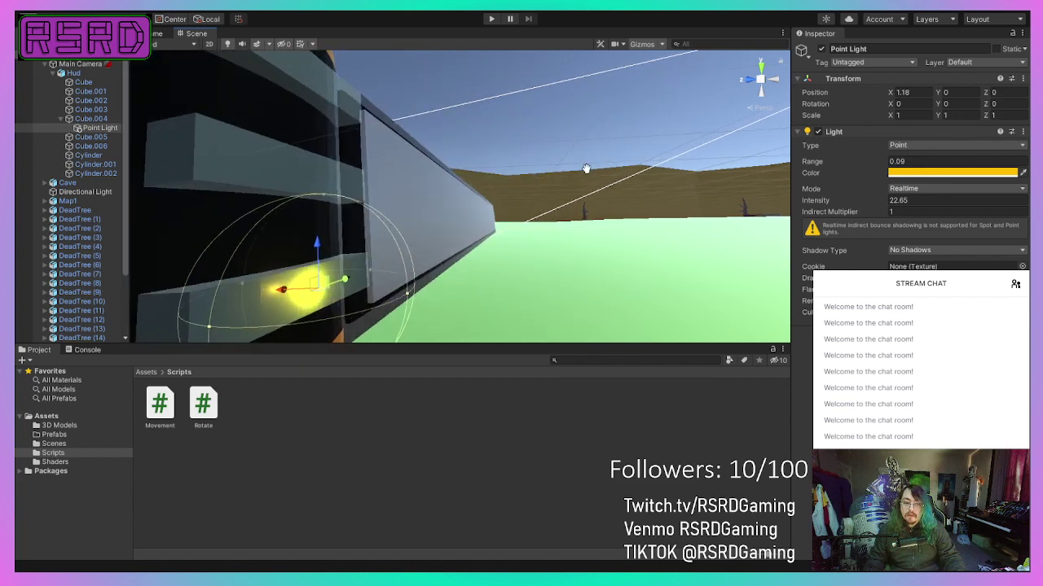
{"action": "scroll", "coordinate": [584, 168], "scroll_direction": "up", "scroll_amount": 3}
{"action": "left_click", "coordinate": [490, 19]}
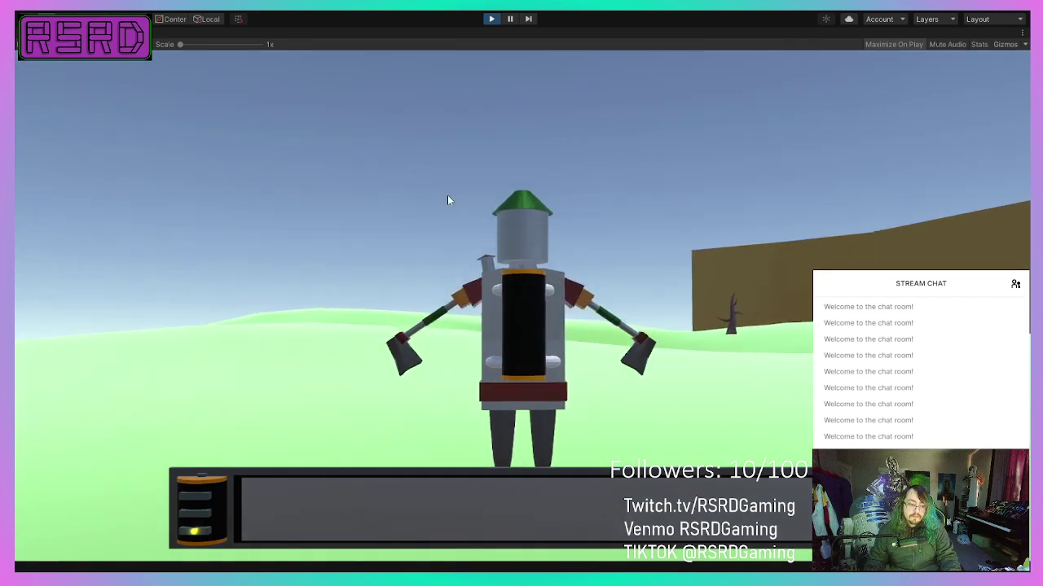
{"action": "key", "text": "ctrl+p"}
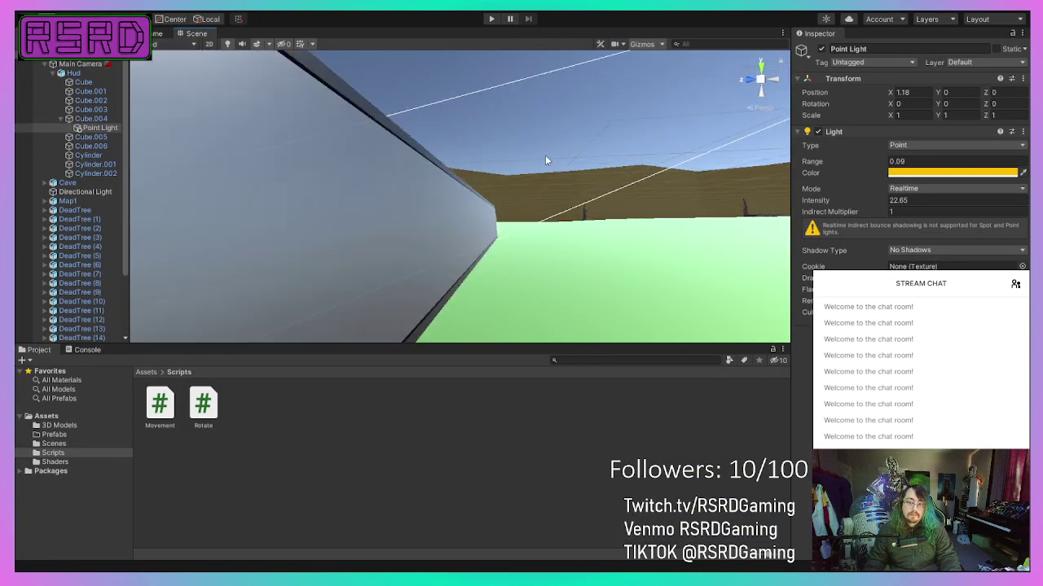
Step: Move the Point Light farther outward in front of the battery's lowest cell to X 2.52
{"action": "key", "text": "f"}
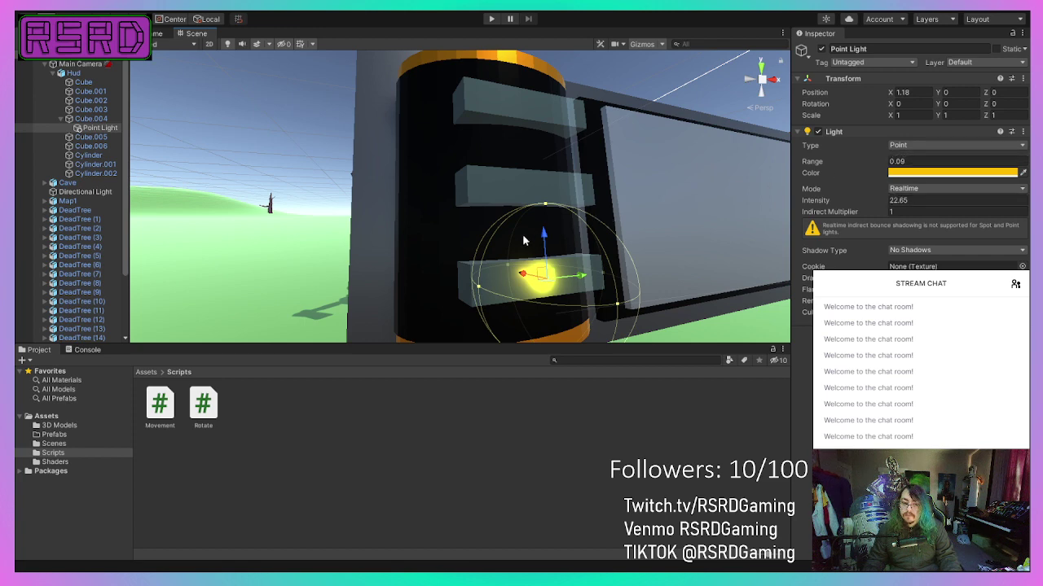
{"action": "right_click_drag", "start_coordinate": [523, 241], "coordinate": [455, 272]}
{"action": "mouse_move", "coordinate": [497, 273]}
{"action": "middle_mouse_down"}
{"action": "mouse_move", "coordinate": [463, 269]}
{"action": "mouse_move", "coordinate": [505, 271]}
{"action": "middle_mouse_up"}
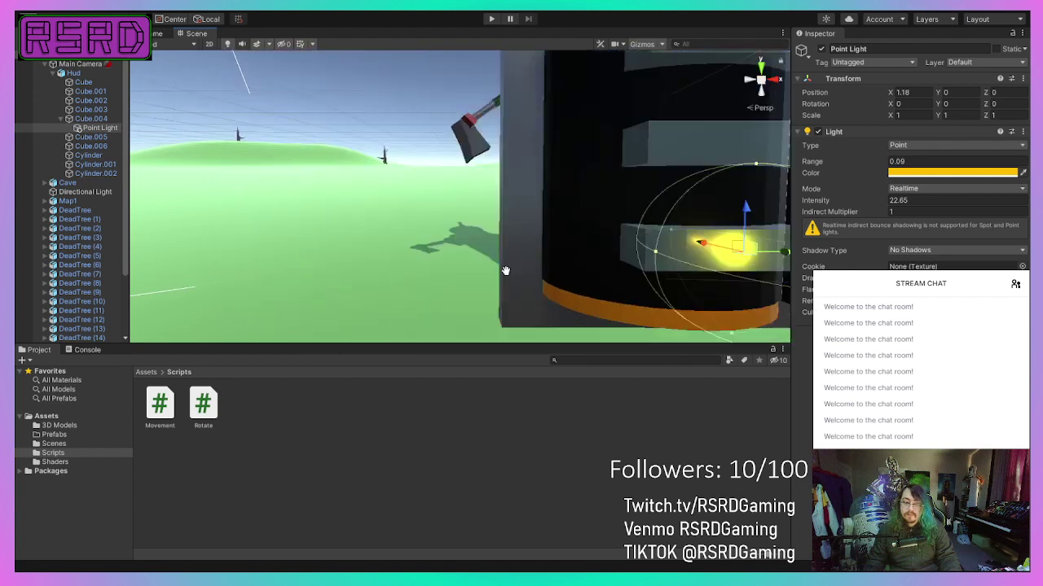
{"action": "key", "text": "f"}
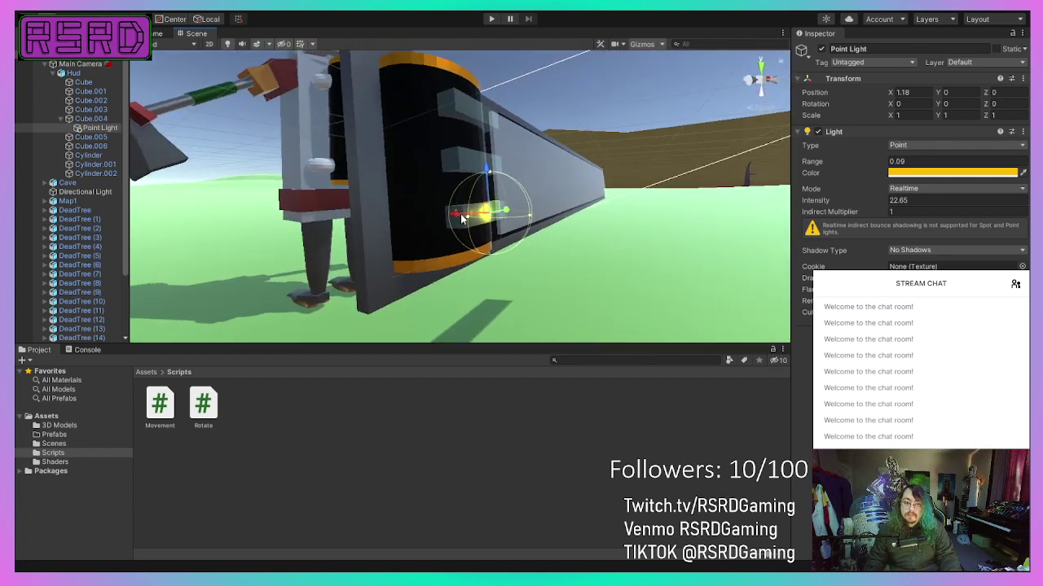
{"action": "right_click_drag", "start_coordinate": [461, 214], "coordinate": [505, 225]}
{"action": "middle_click_drag", "start_coordinate": [432, 196], "coordinate": [508, 232]}
{"action": "left_click_drag", "start_coordinate": [440, 224], "coordinate": [456, 233]}
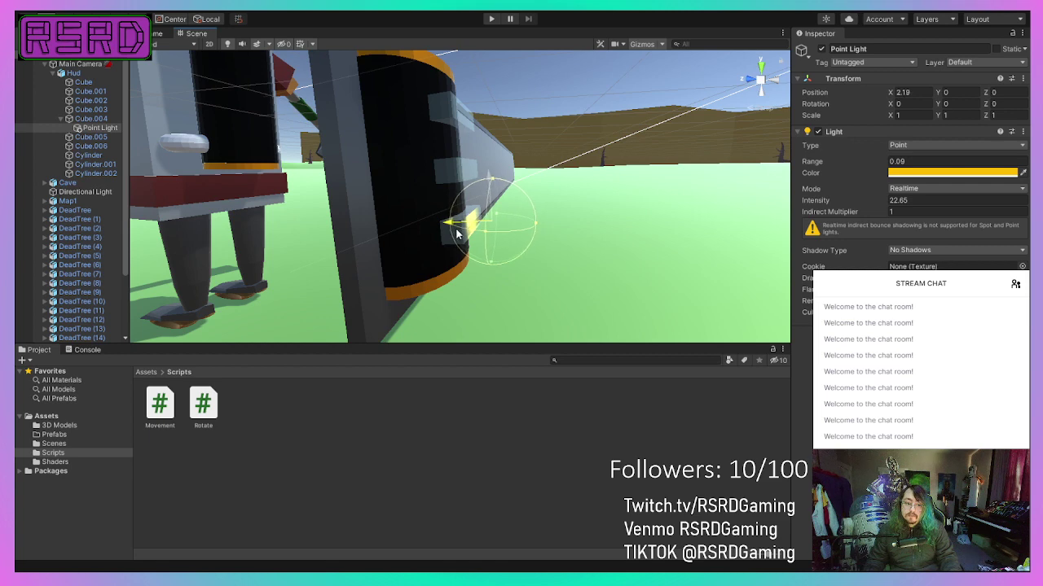
{"action": "right_click_drag", "start_coordinate": [456, 233], "coordinate": [386, 220]}
{"action": "middle_click_drag", "start_coordinate": [385, 220], "coordinate": [328, 217]}
{"action": "left_click_drag", "start_coordinate": [328, 217], "coordinate": [484, 250], "text": "alt"}
{"action": "middle_click_drag", "start_coordinate": [484, 250], "coordinate": [477, 249]}
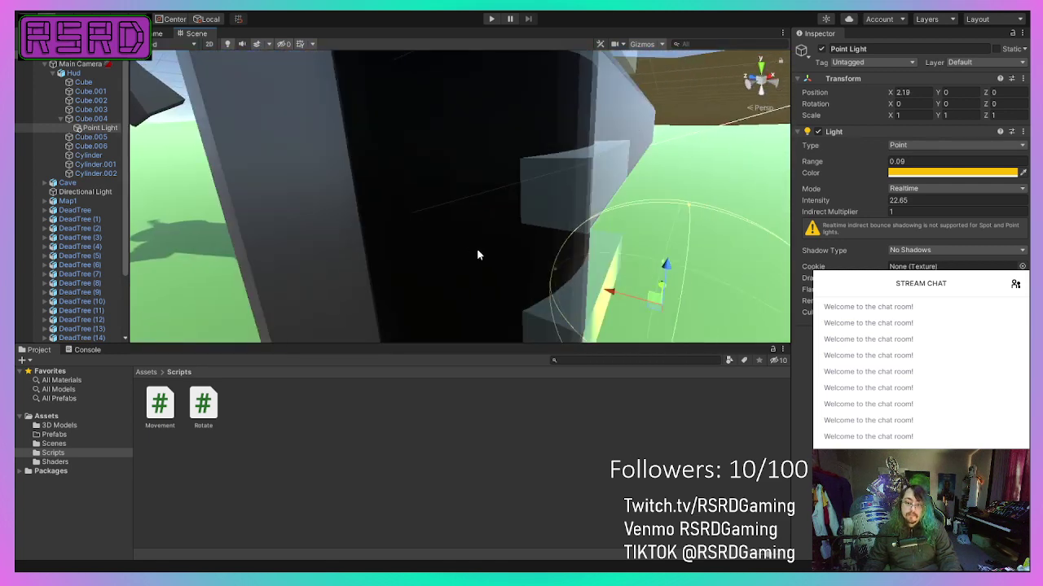
{"action": "left_click_drag", "start_coordinate": [610, 301], "coordinate": [631, 301]}
Step: Examine the Point Light's glow on the battery's lowest cell from the front, the side and farther away
{"action": "right_click_drag", "start_coordinate": [631, 301], "coordinate": [507, 302]}
{"action": "middle_click_drag", "start_coordinate": [522, 295], "coordinate": [493, 282]}
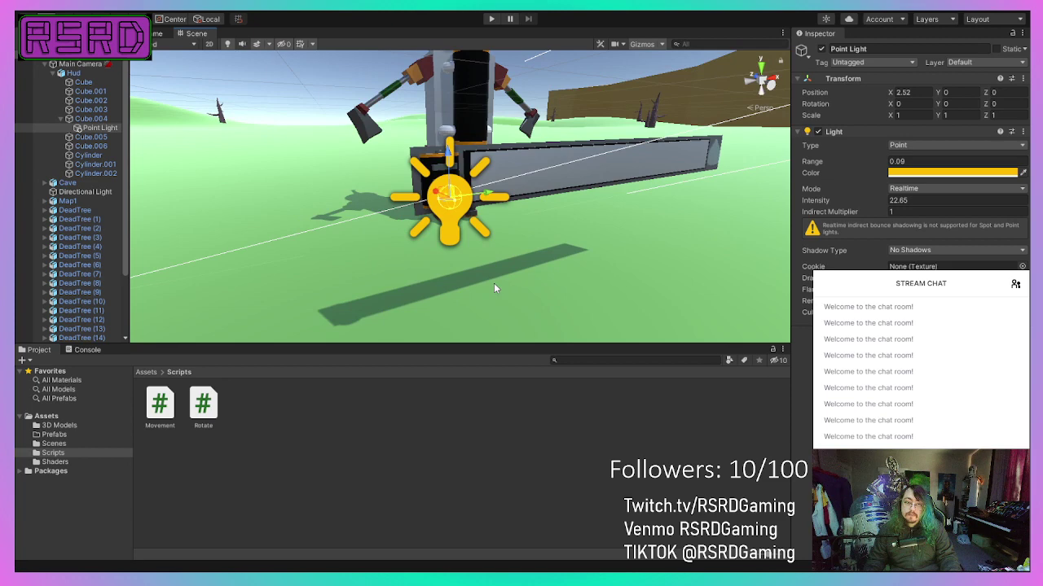
{"action": "scroll", "coordinate": [494, 282], "scroll_direction": "up", "scroll_amount": 8}
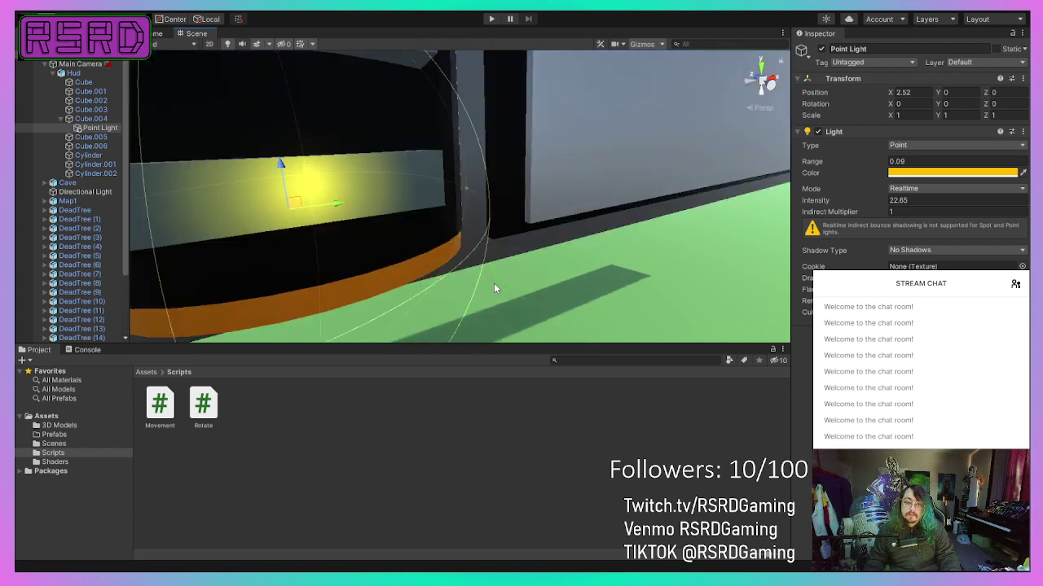
{"action": "left_click_drag", "start_coordinate": [494, 283], "coordinate": [391, 206], "text": "alt"}
{"action": "scroll", "coordinate": [383, 135], "scroll_direction": "down", "scroll_amount": 5}
{"action": "key", "text": "f"}
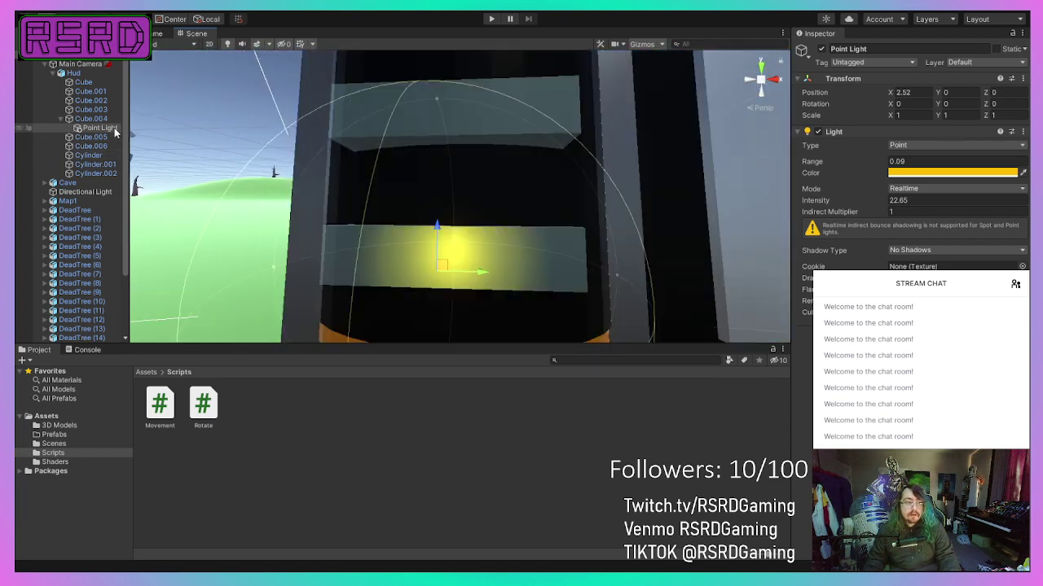
{"action": "left_click", "coordinate": [114, 129]}
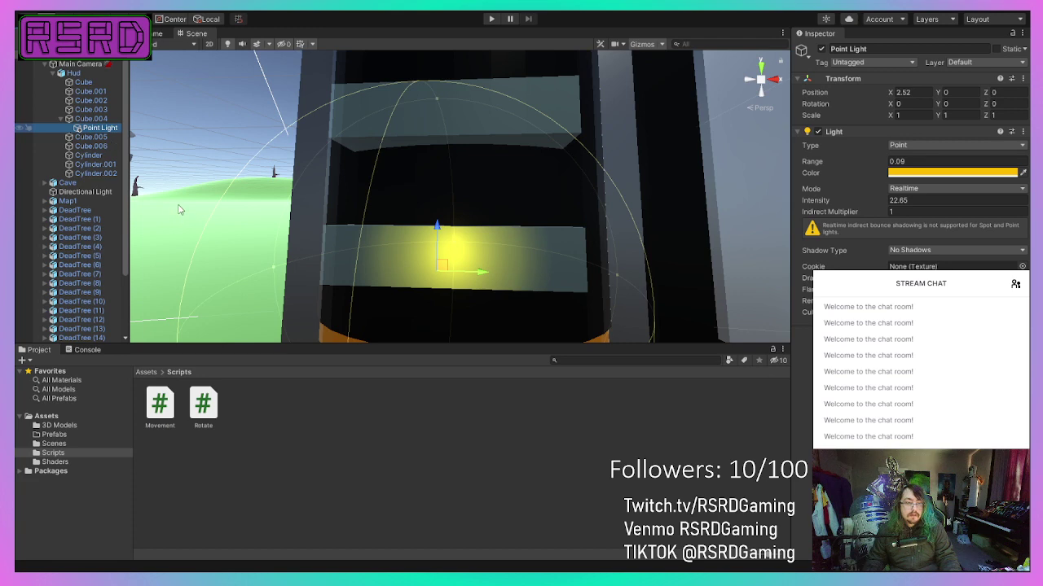
{"action": "right_click_drag", "start_coordinate": [299, 140], "coordinate": [436, 189]}
{"action": "scroll", "coordinate": [436, 189], "scroll_direction": "down", "scroll_amount": 5}
{"action": "scroll", "coordinate": [437, 189], "scroll_direction": "up", "scroll_amount": 1}
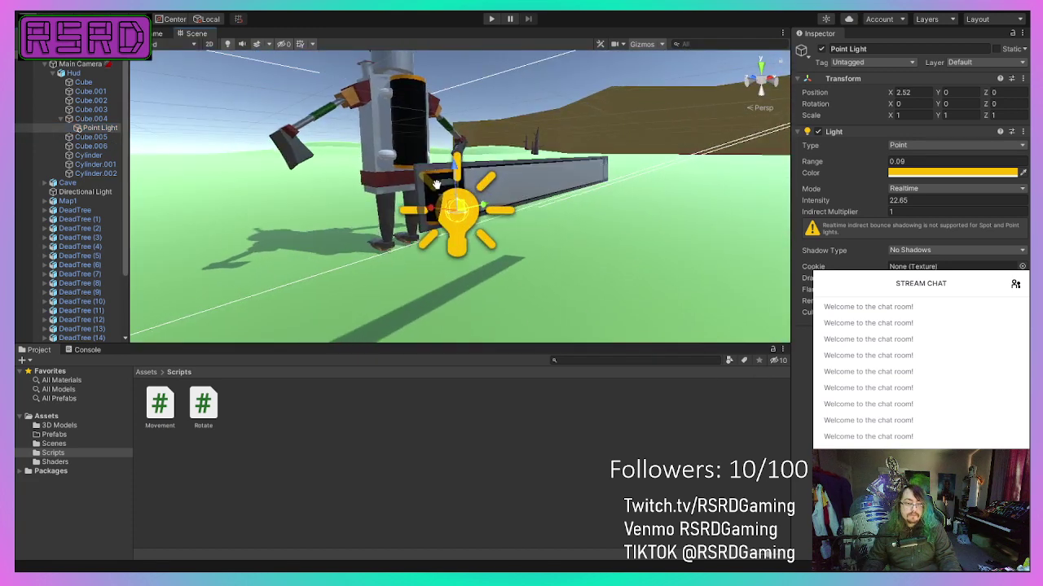
{"action": "middle_click_drag", "start_coordinate": [437, 189], "coordinate": [461, 186]}
{"action": "scroll", "coordinate": [478, 200], "scroll_direction": "up", "scroll_amount": 3}
{"action": "key", "text": "f"}
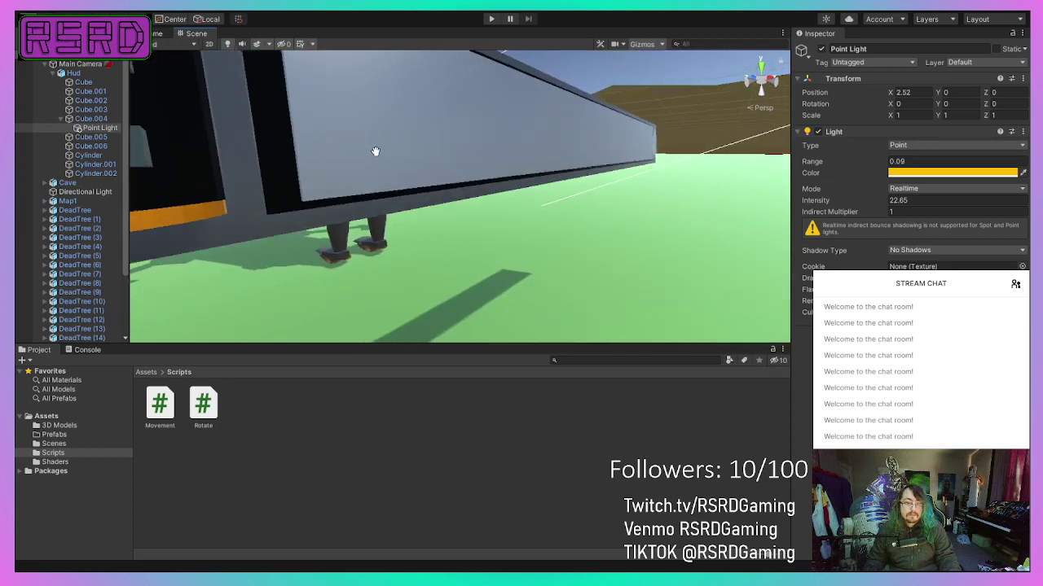
{"action": "left_click", "coordinate": [105, 111]}
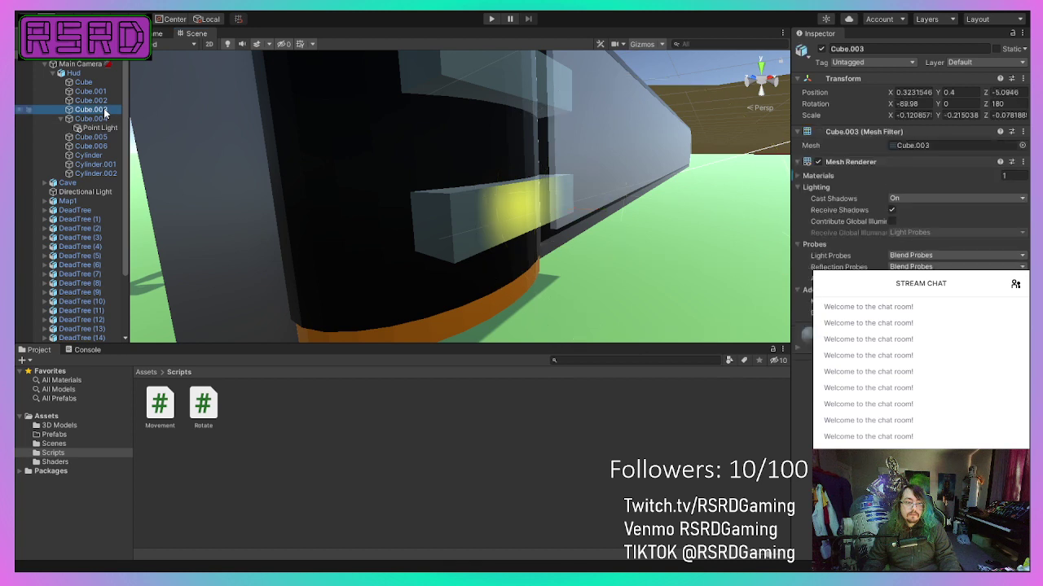
{"action": "left_click", "coordinate": [533, 216]}
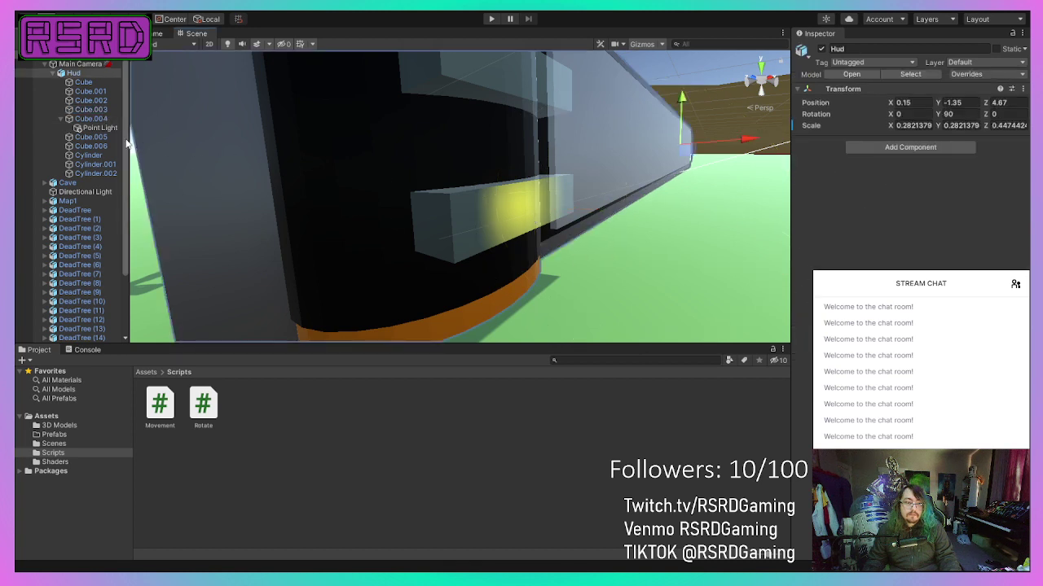
{"action": "left_click", "coordinate": [100, 128]}
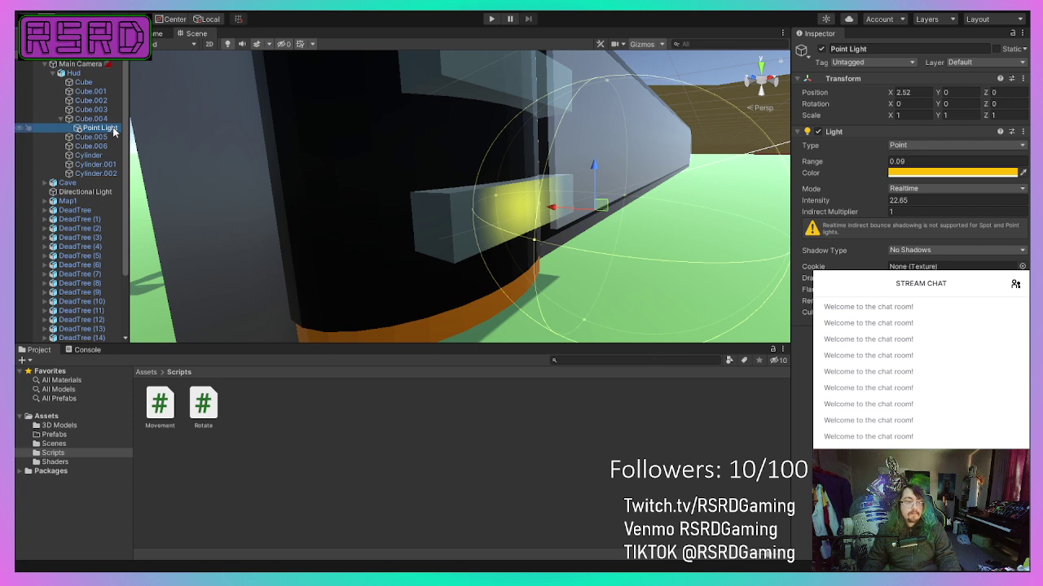
{"action": "key", "text": "ctrl+d"}
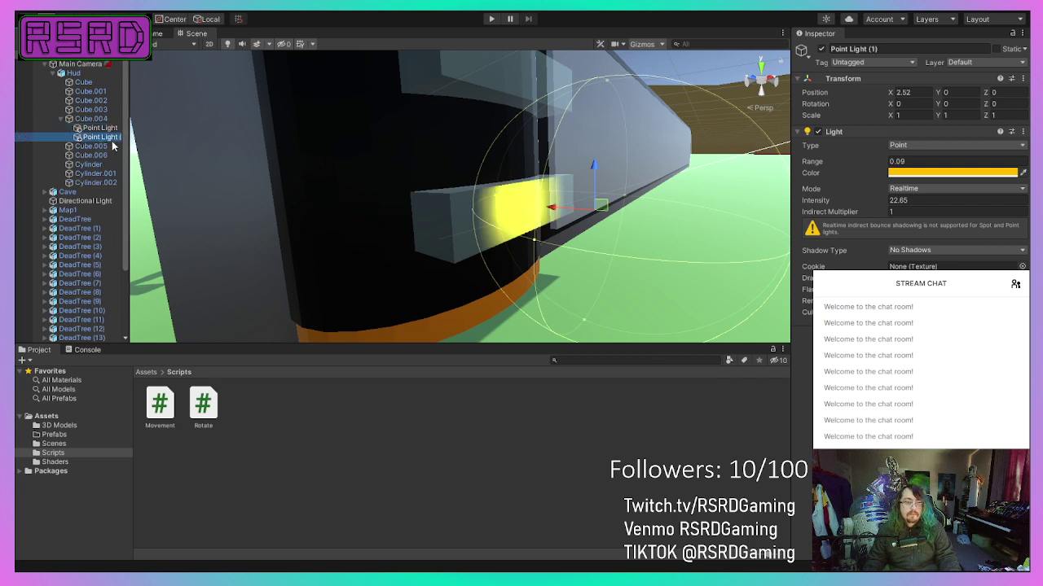
{"action": "mouse_move", "coordinate": [113, 145]}
{"action": "left_mouse_down"}
{"action": "mouse_move", "coordinate": [115, 156]}
{"action": "mouse_move", "coordinate": [112, 146]}
{"action": "left_mouse_up"}
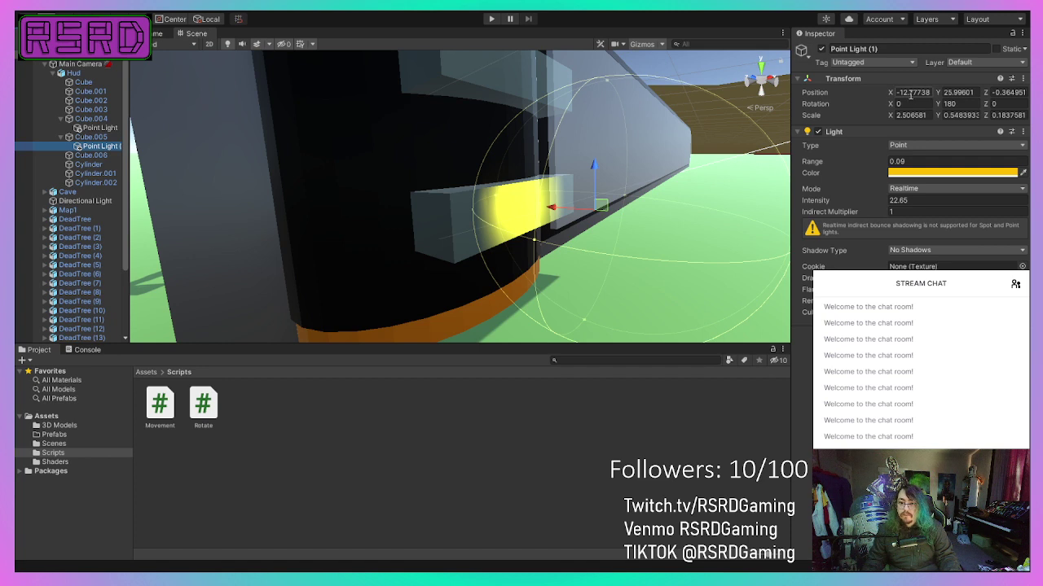
{"action": "left_click", "coordinate": [819, 95]}
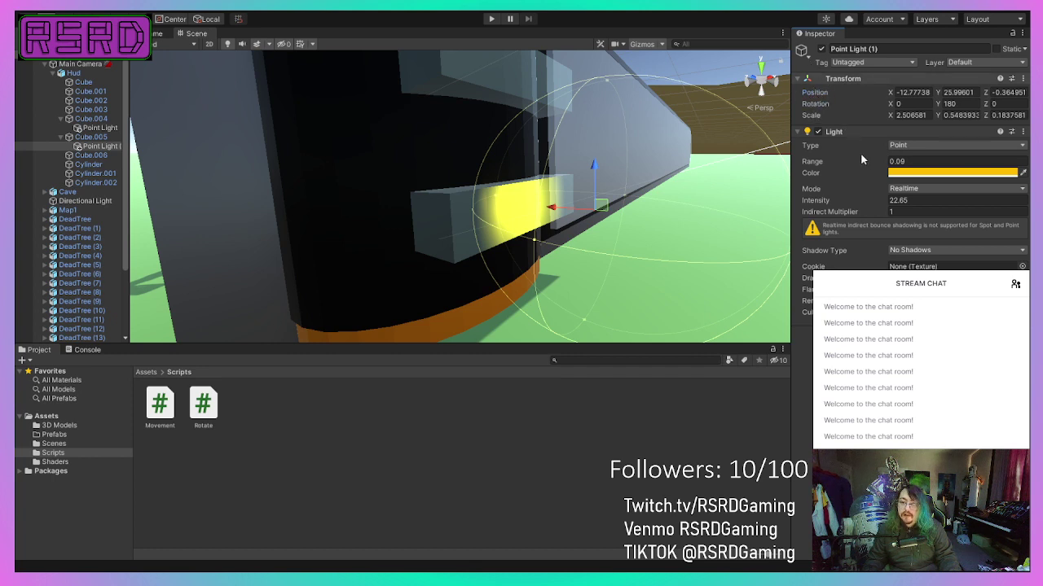
{"action": "key", "text": "ctrl+z"}
{"action": "scroll", "coordinate": [516, 153], "scroll_direction": "down", "scroll_amount": 5}
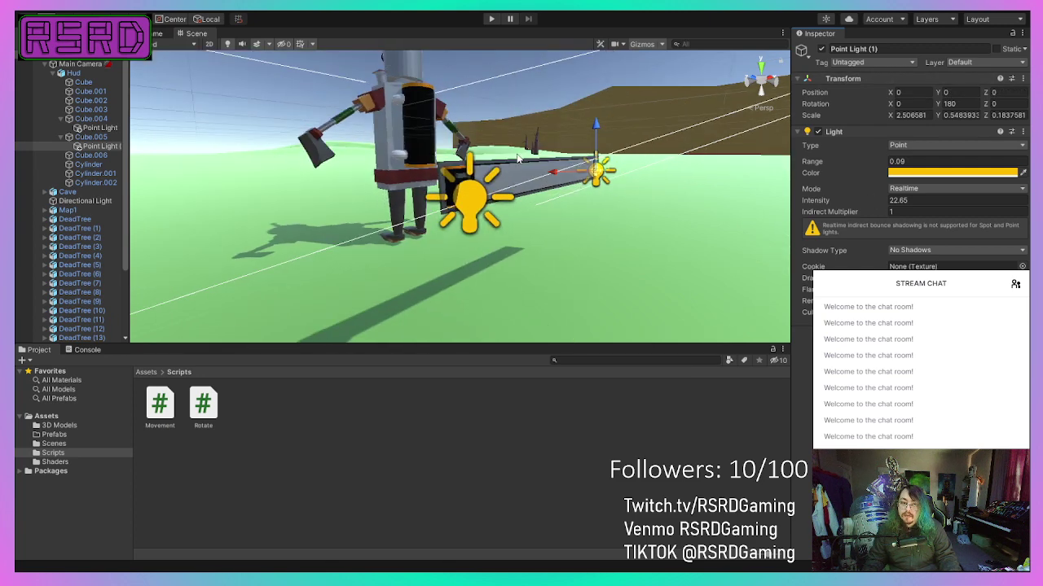
{"action": "scroll", "coordinate": [516, 153], "scroll_direction": "up", "scroll_amount": 2}
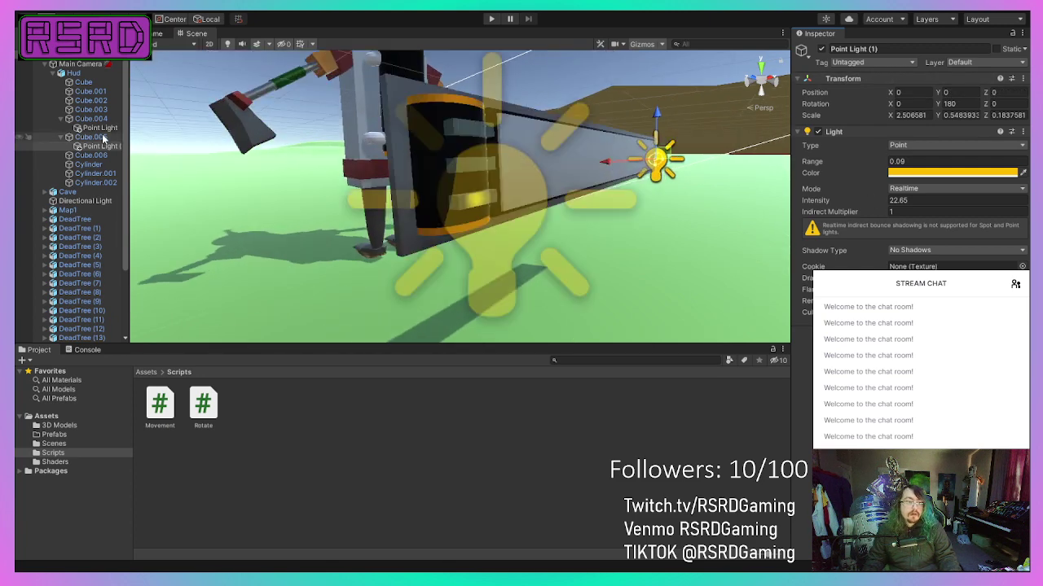
{"action": "mouse_move", "coordinate": [497, 162]}
{"action": "middle_mouse_down"}
{"action": "mouse_move", "coordinate": [310, 141]}
{"action": "mouse_move", "coordinate": [509, 155]}
{"action": "middle_mouse_up"}
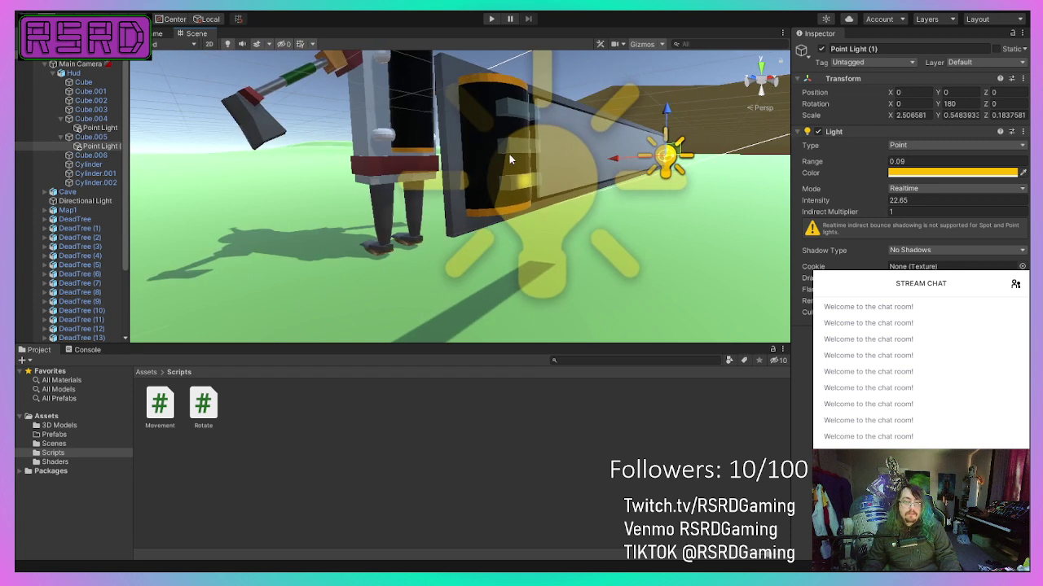
{"action": "key", "text": "Delete"}
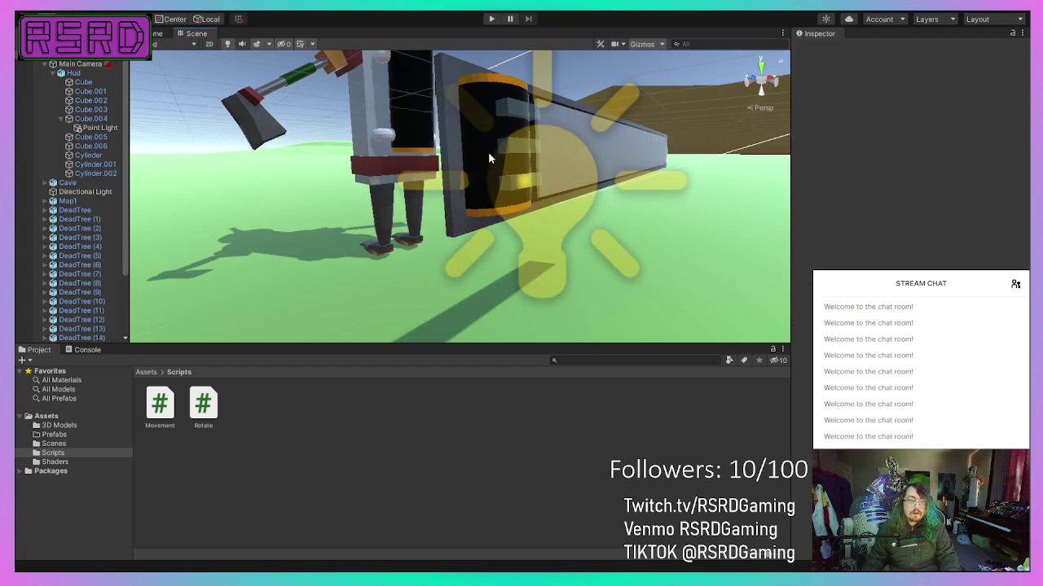
Step: Duplicate the Point Light, make the copy a child of Cube.003 and reset its position to 0 on all axes
{"action": "left_click", "coordinate": [105, 133]}
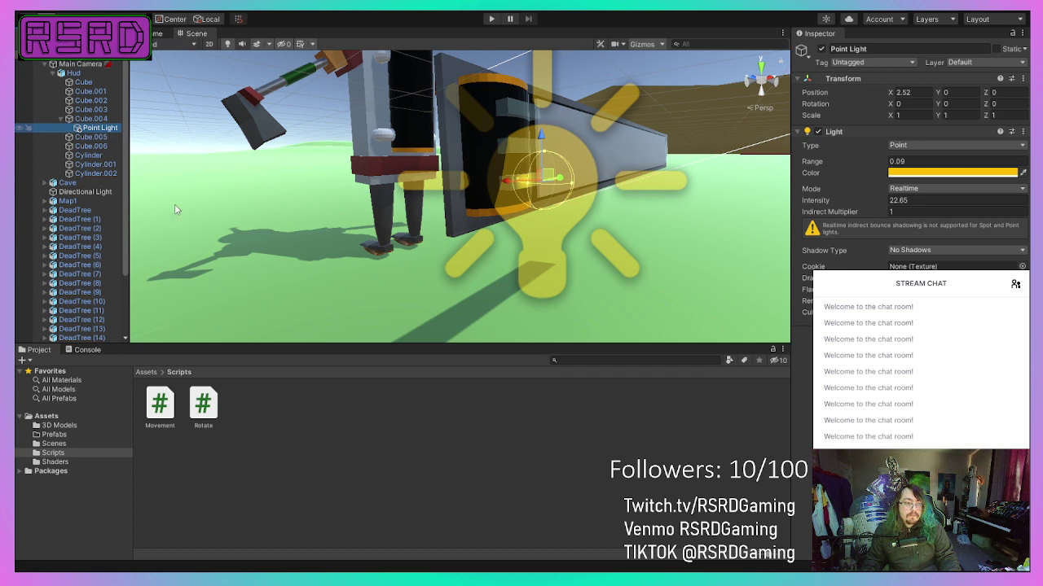
{"action": "key", "text": "ctrl+d"}
{"action": "left_click_drag", "start_coordinate": [114, 138], "coordinate": [109, 113]}
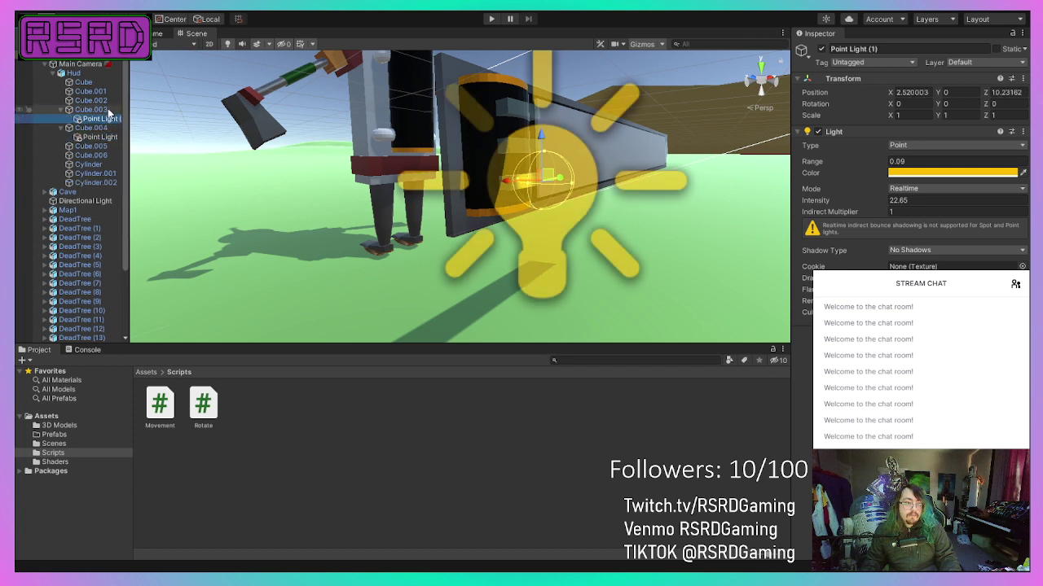
{"action": "left_click", "coordinate": [92, 109]}
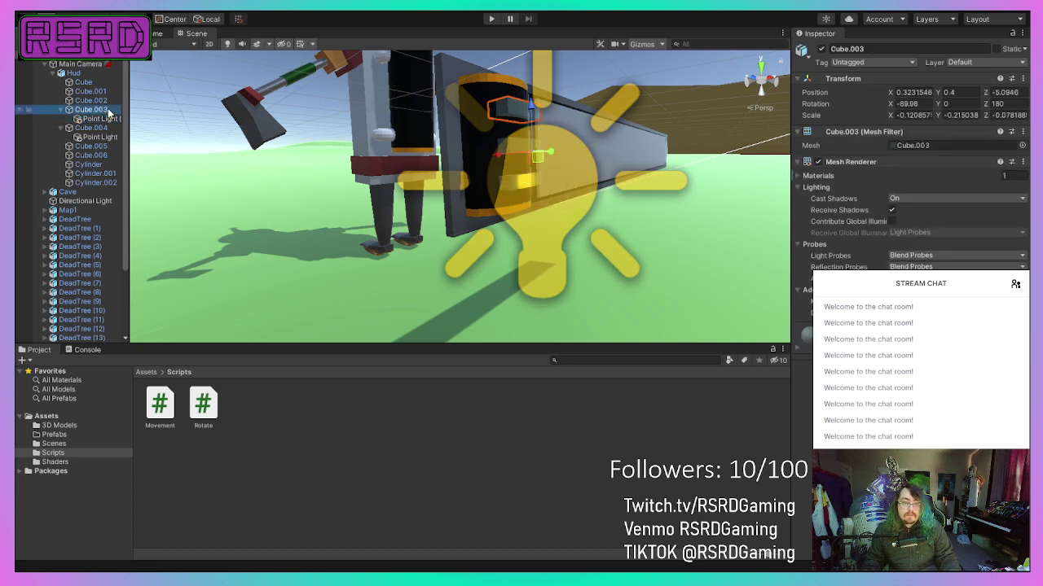
{"action": "left_click", "coordinate": [111, 120]}
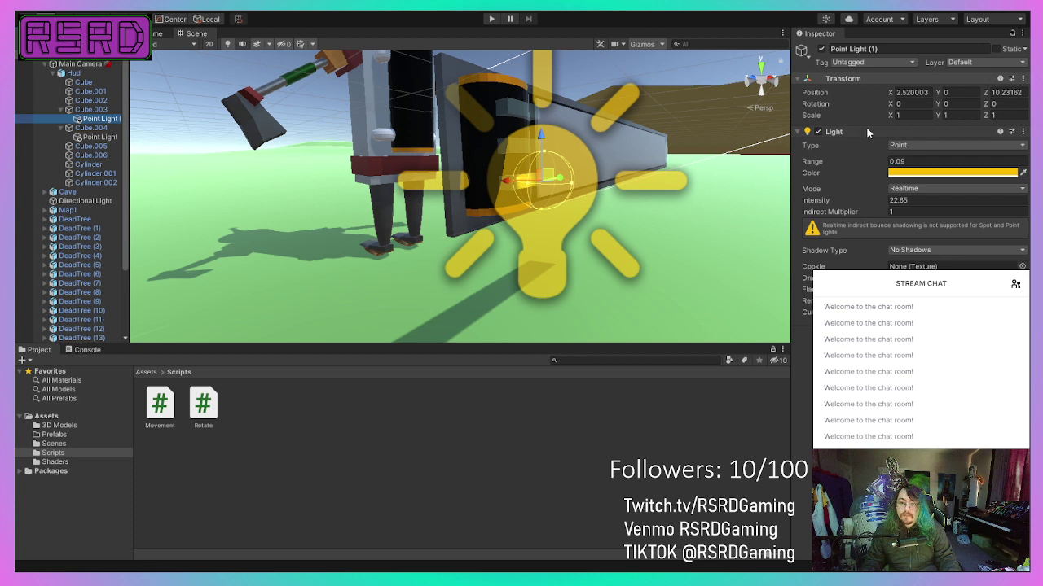
{"action": "left_click", "coordinate": [869, 197]}
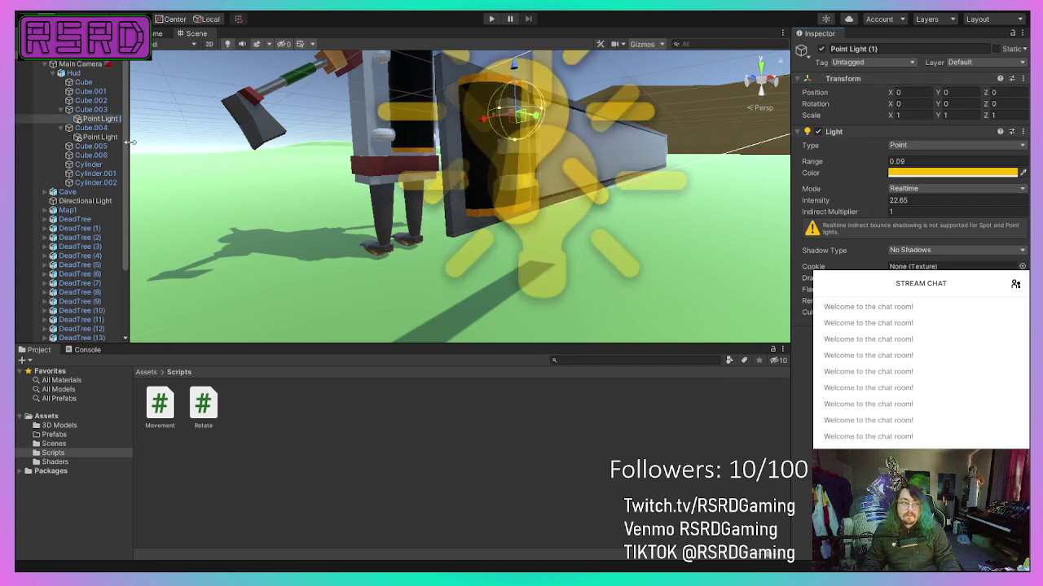
Step: Set the X position of the Point Light copy under Cube.003 to 2.52, matching the original light
{"action": "left_click", "coordinate": [101, 138]}
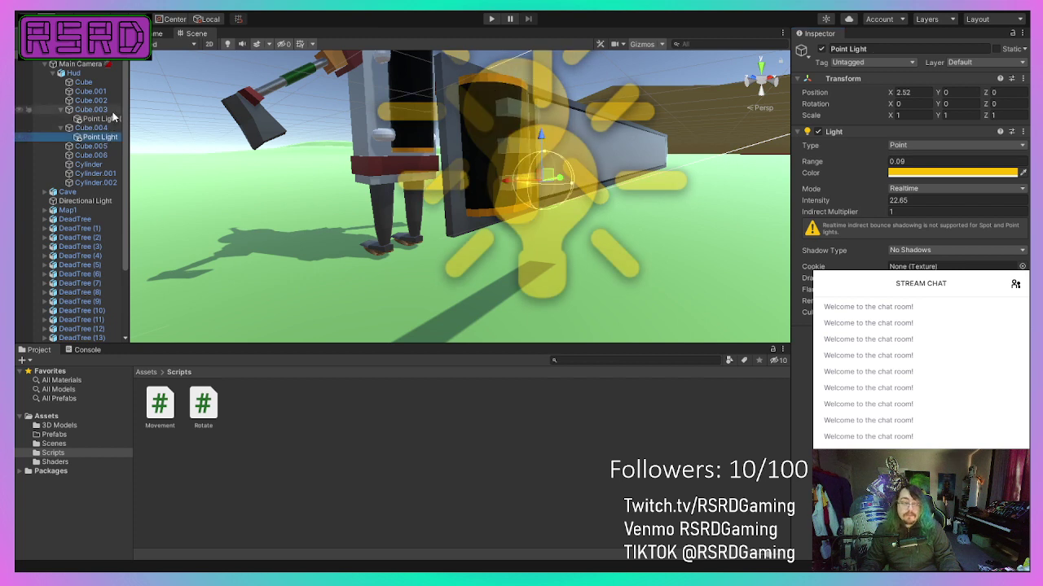
{"action": "left_click", "coordinate": [101, 119]}
{"action": "left_click", "coordinate": [912, 92]}
{"action": "type", "text": "2"}
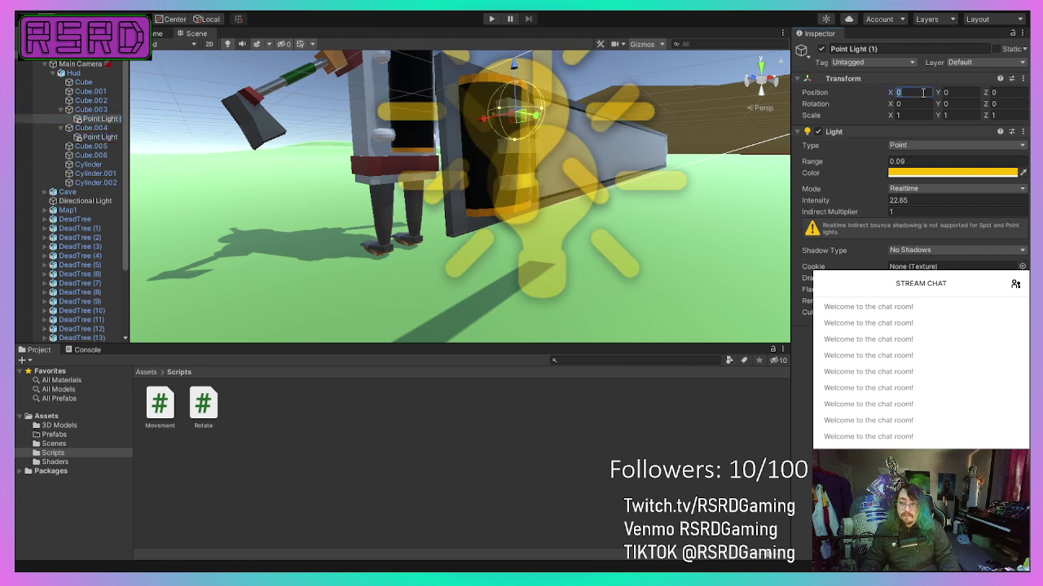
{"action": "type", "text": ".52"}
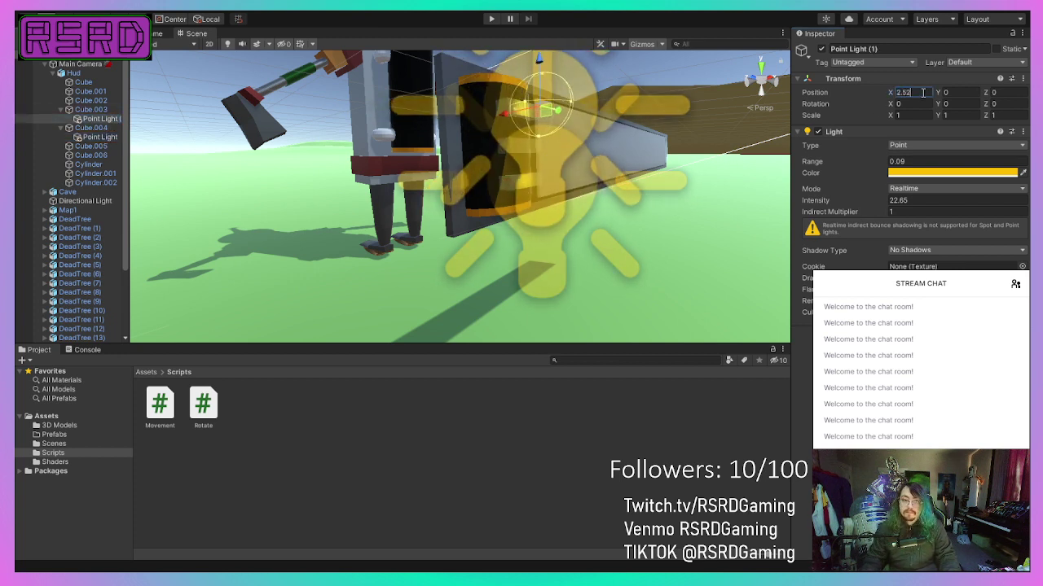
Step: Duplicate the Point Light under Cube.003 and make the copy a child of Cube.002
{"action": "mouse_move", "coordinate": [413, 194]}
{"action": "middle_mouse_down"}
{"action": "mouse_move", "coordinate": [494, 214]}
{"action": "mouse_move", "coordinate": [406, 208]}
{"action": "middle_mouse_up"}
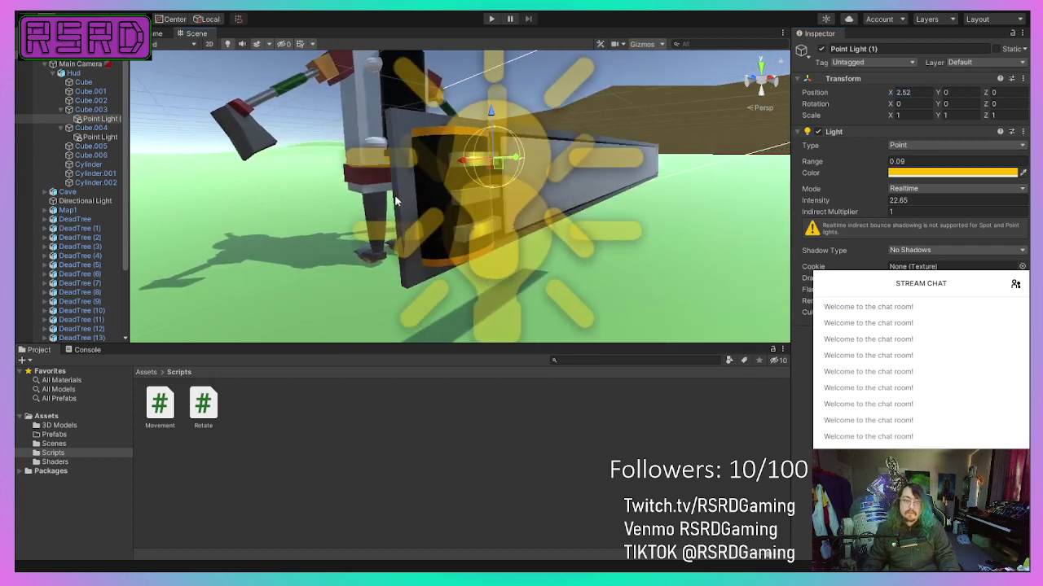
{"action": "left_click", "coordinate": [113, 101]}
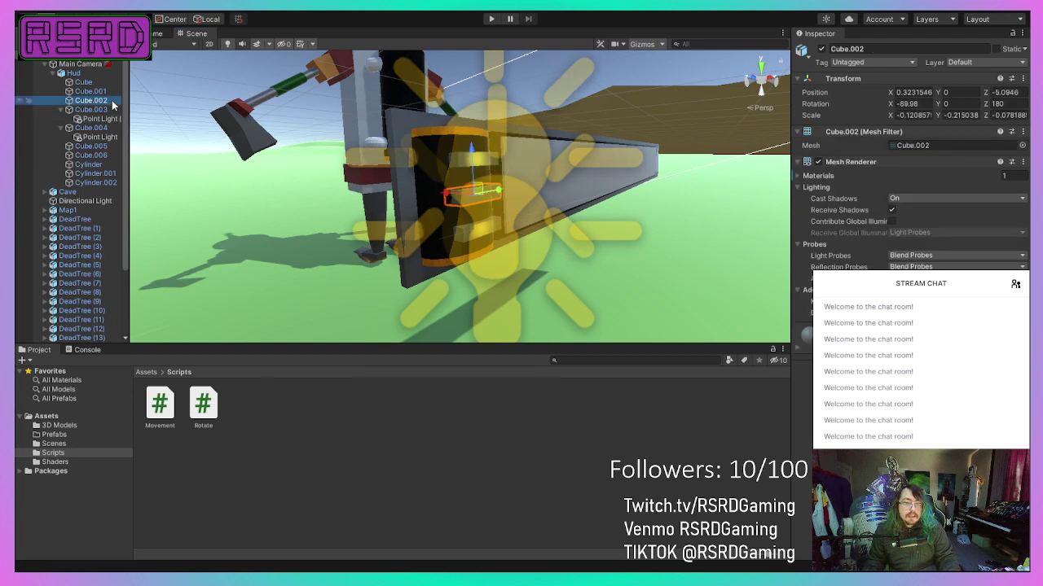
{"action": "left_click", "coordinate": [110, 119]}
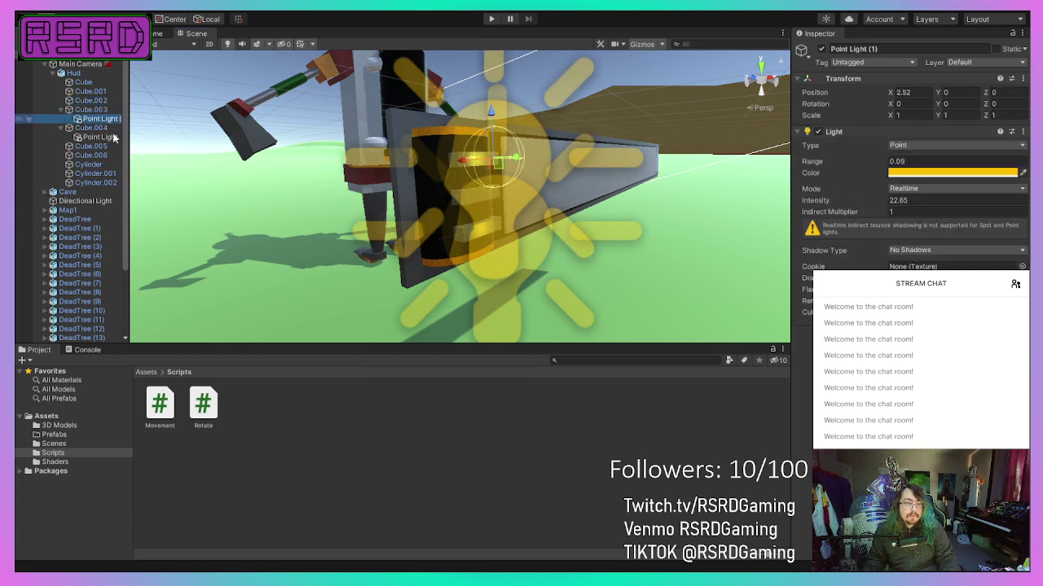
{"action": "key", "text": "ctrl+d"}
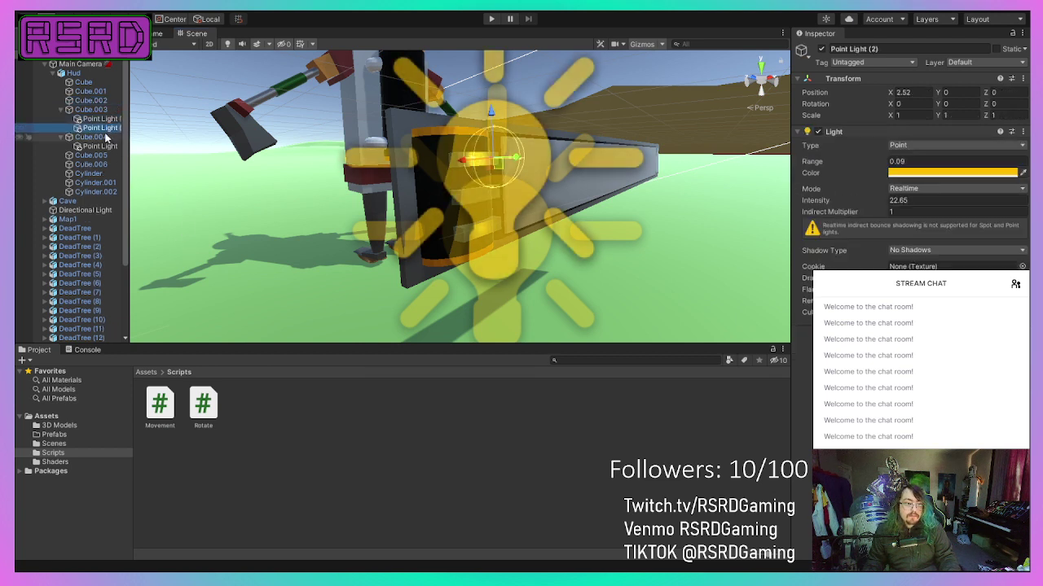
{"action": "left_click_drag", "start_coordinate": [108, 128], "coordinate": [114, 103]}
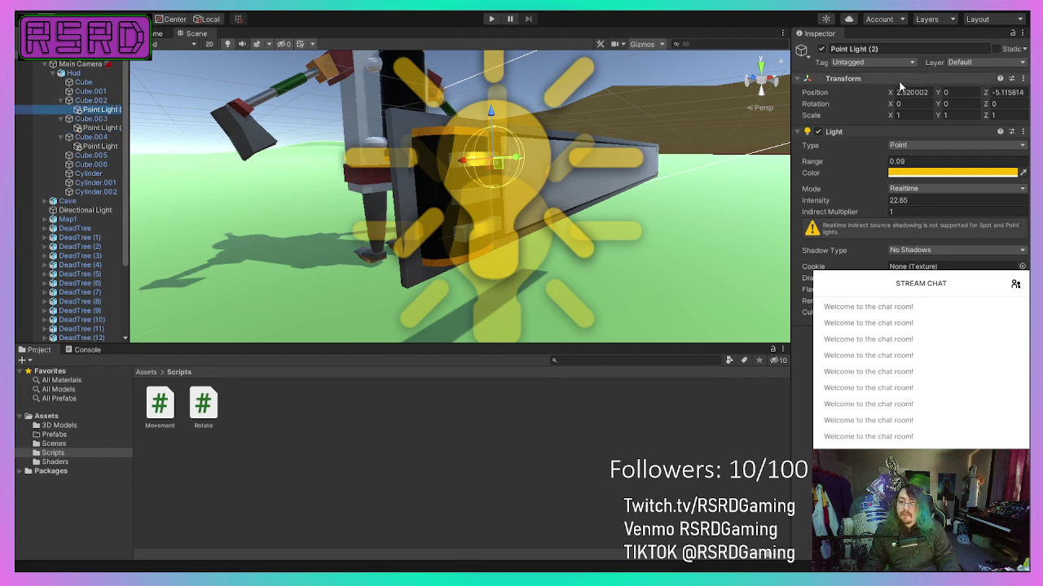
Step: Reset the position of the Point Light under Cube.002 to 0 on all axes and set its X position to 2.52
{"action": "left_click", "coordinate": [807, 69]}
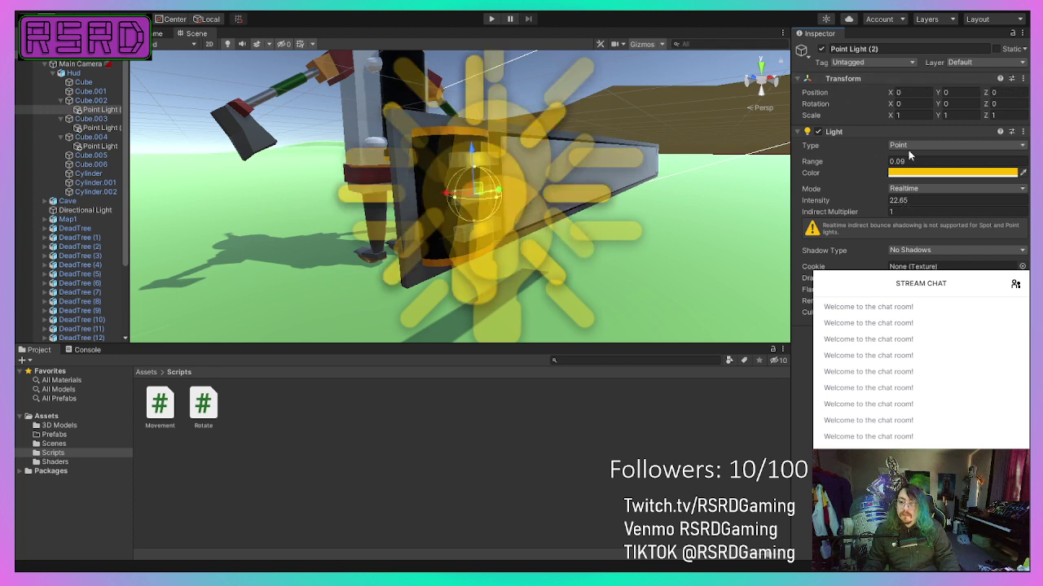
{"action": "left_click", "coordinate": [910, 92]}
{"action": "type", "text": "2.52"}
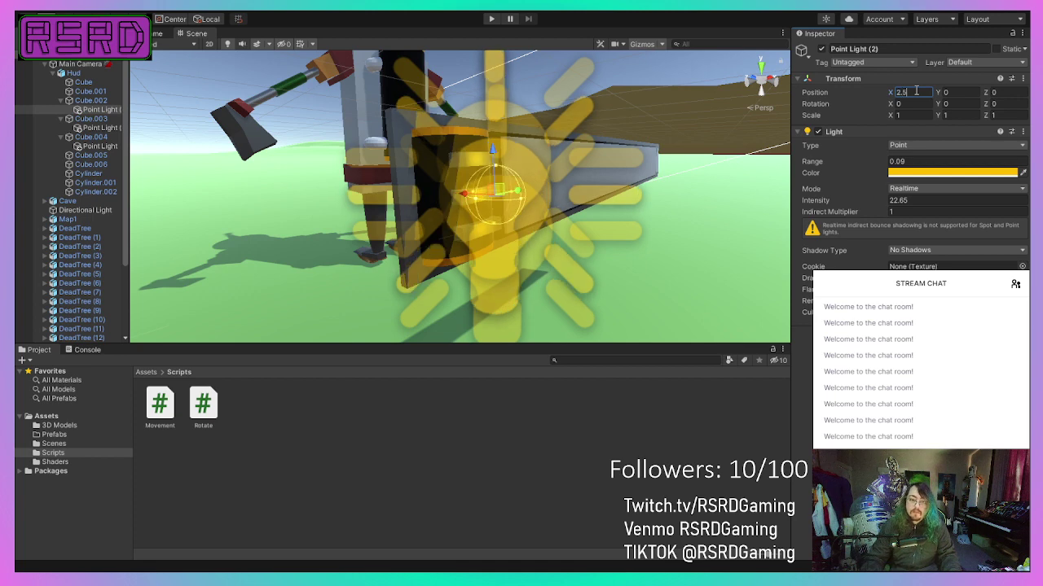
Step: Play-test the game, walking the character around to check the HUD battery's three lit cells, and end the test
{"action": "left_click", "coordinate": [492, 19]}
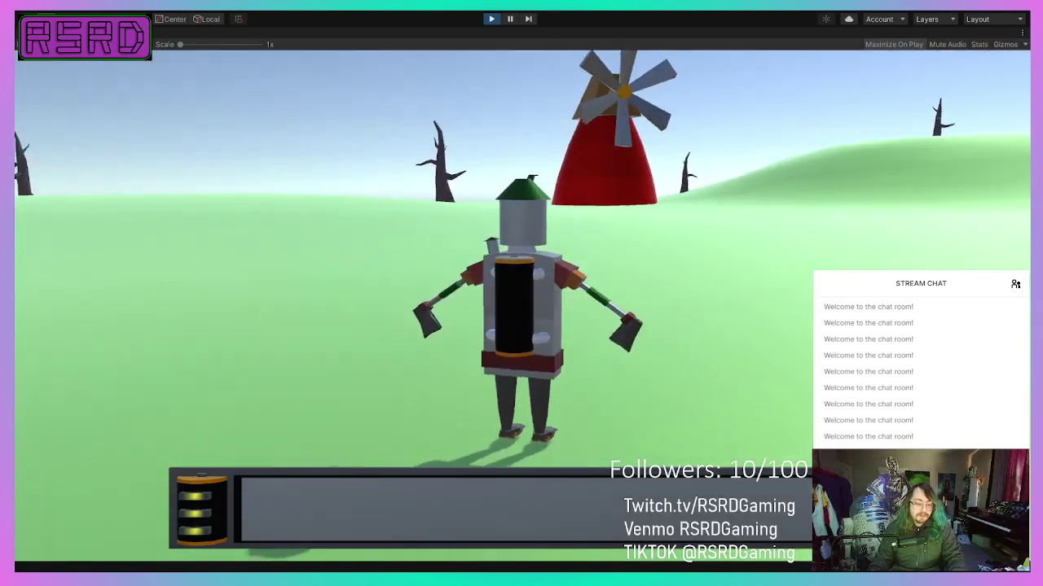
{"action": "key", "text": "w"}
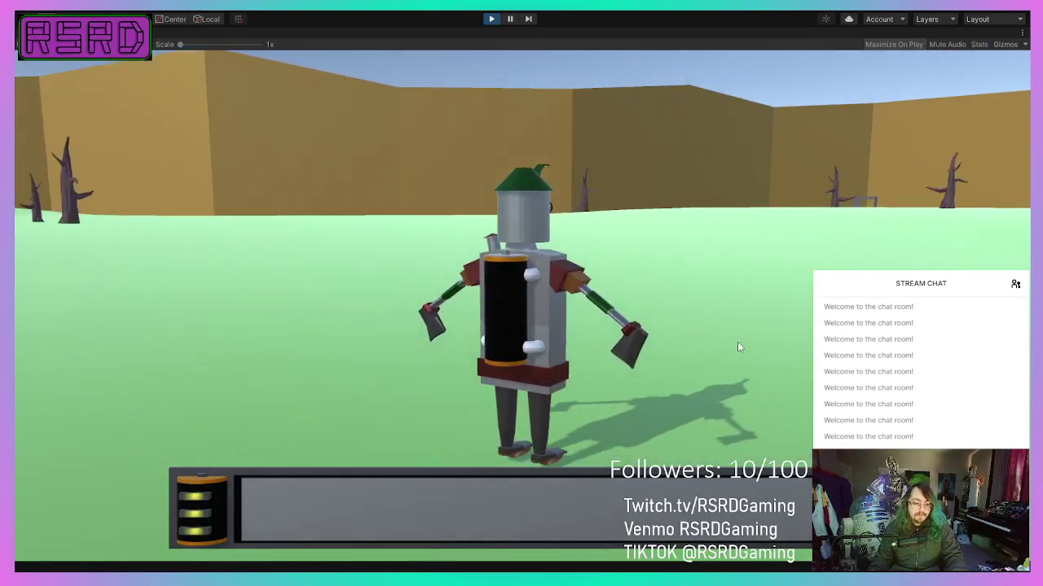
{"action": "key", "text": "w"}
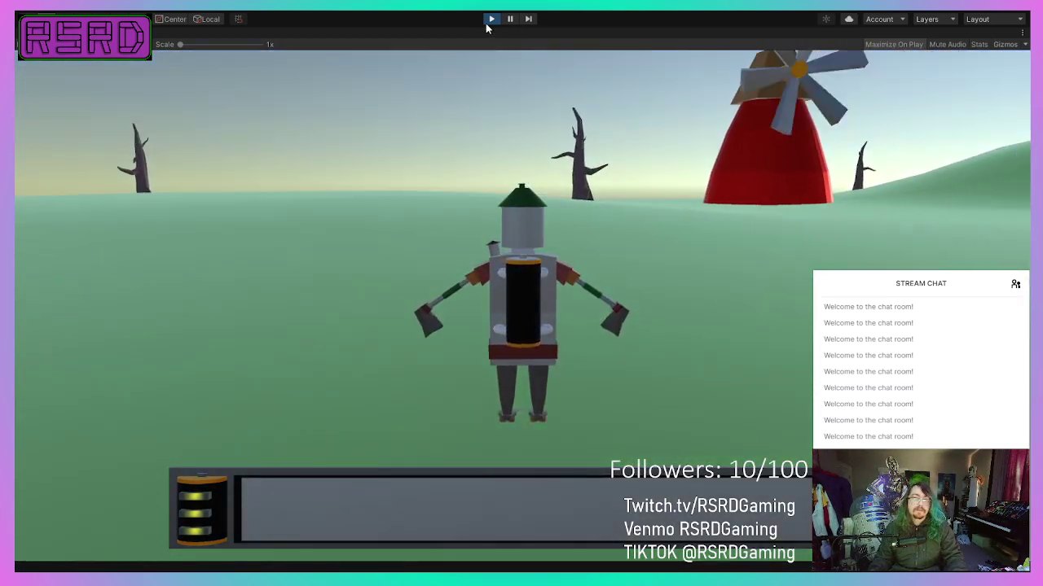
{"action": "left_click", "coordinate": [490, 19]}
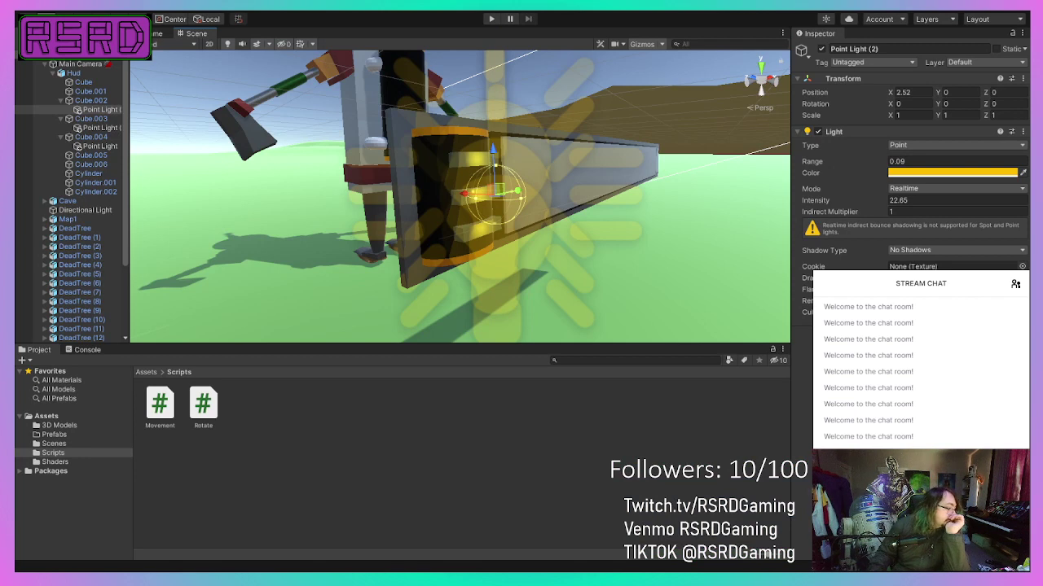